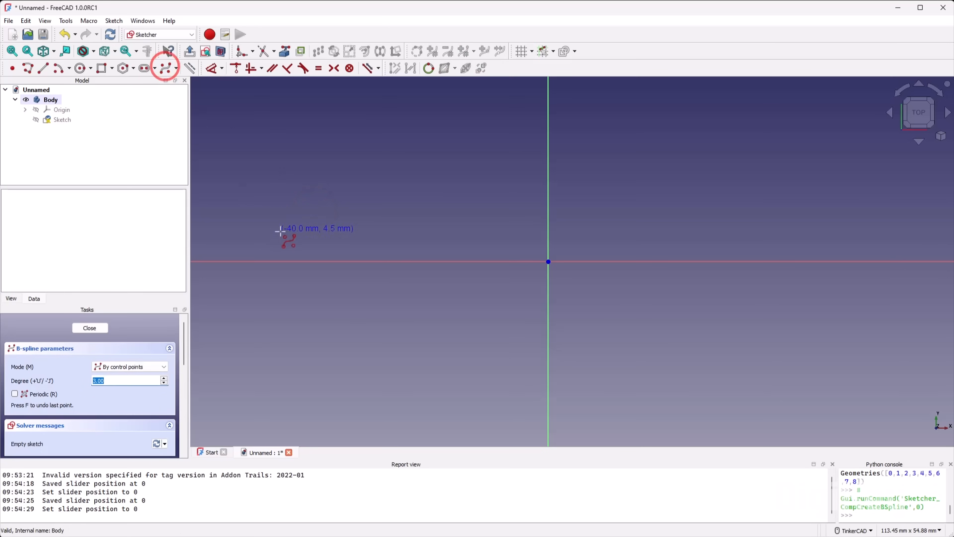
Step: Sketch an open degree 3 B-spline by nine control points, running as a wave across the vertical axis
{"action": "left_click", "coordinate": [279, 222]}
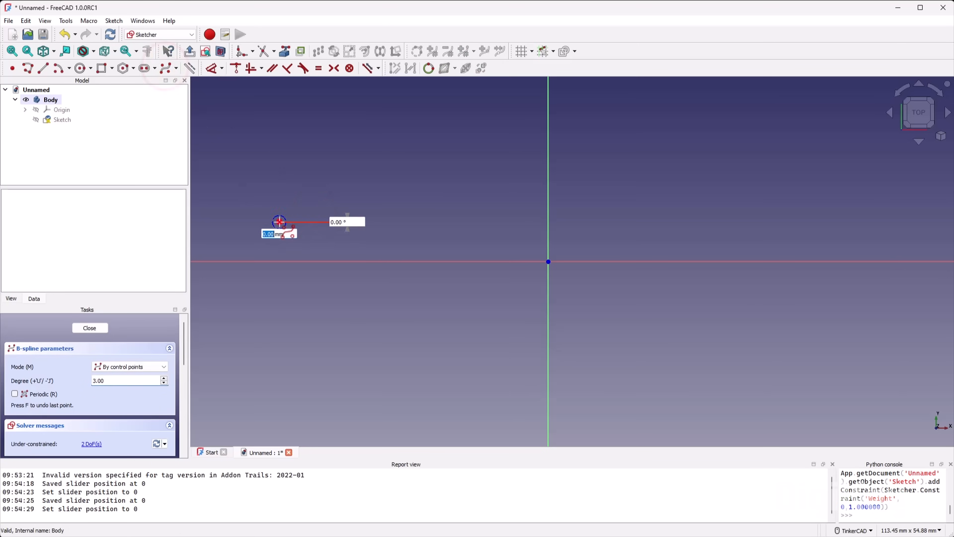
{"action": "left_click", "coordinate": [415, 329]}
{"action": "left_click", "coordinate": [505, 236]}
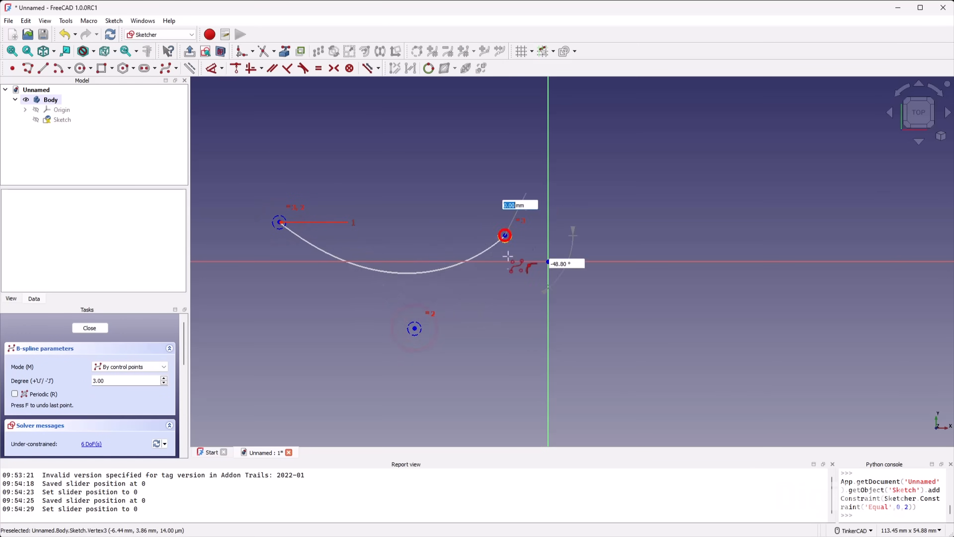
{"action": "left_click", "coordinate": [524, 360]}
{"action": "left_click", "coordinate": [677, 222]}
{"action": "left_click", "coordinate": [823, 380]}
{"action": "left_click", "coordinate": [770, 227]}
{"action": "left_click", "coordinate": [871, 207]}
{"action": "left_click", "coordinate": [896, 343]}
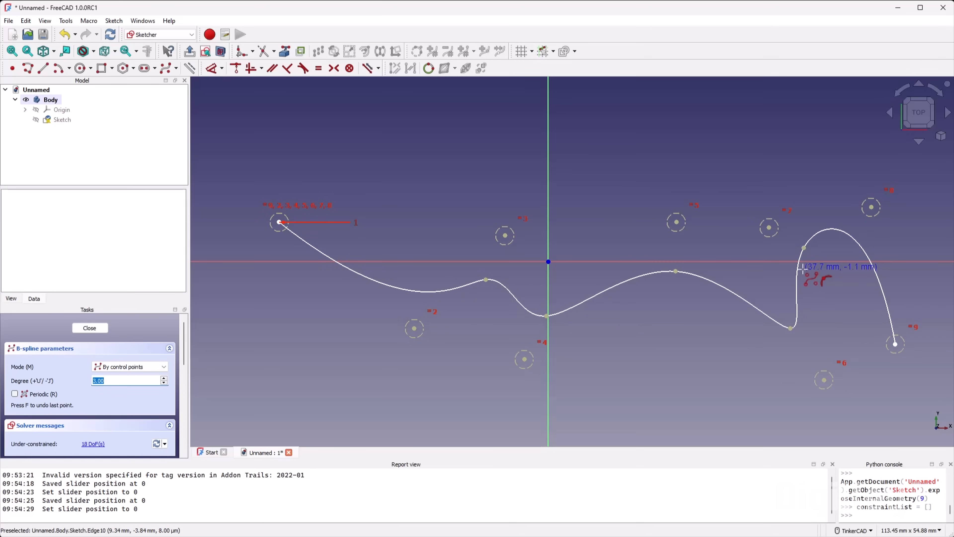
{"action": "right_click", "coordinate": [434, 217]}
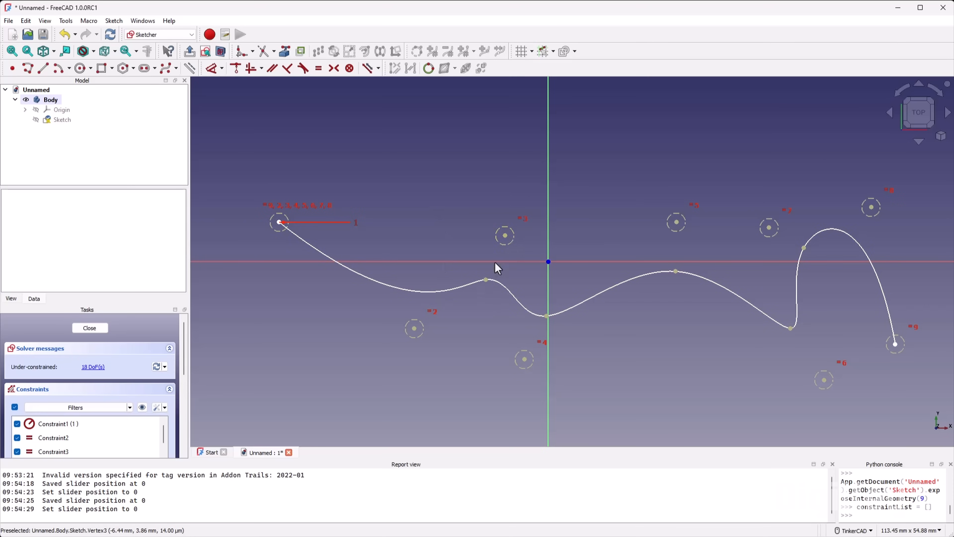
Step: Reshape the B-spline by moving its first inner knot and the control point above it
{"action": "left_click_drag", "start_coordinate": [486, 279], "coordinate": [468, 286]}
{"action": "left_click", "coordinate": [479, 246]}
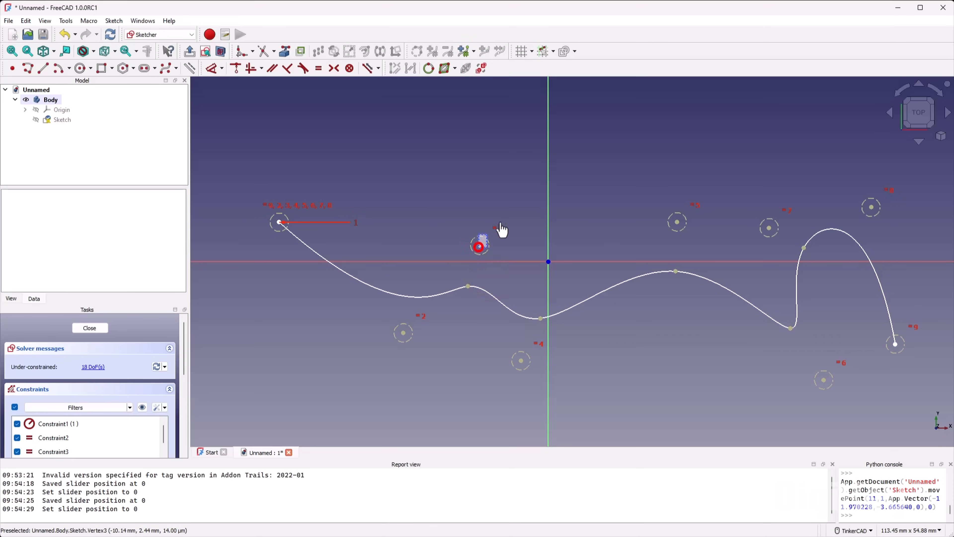
{"action": "left_click_drag", "start_coordinate": [482, 250], "coordinate": [490, 231]}
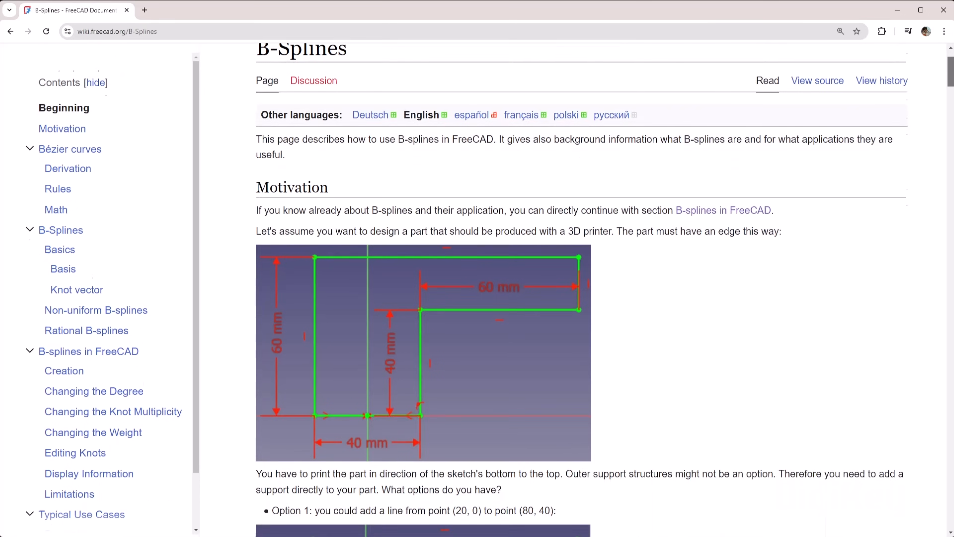
Step: Switch to the browser and read the Motivation section of the FreeCAD wiki's B-Splines page
{"action": "scroll", "coordinate": [564, 290], "scroll_direction": "down", "scroll_amount": 15}
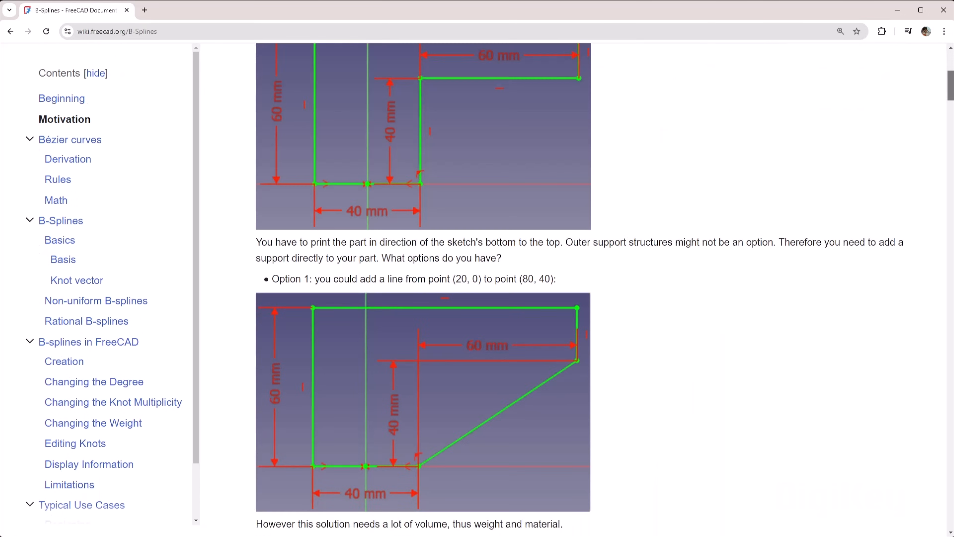
{"action": "scroll", "coordinate": [564, 289], "scroll_direction": "down", "scroll_amount": 12}
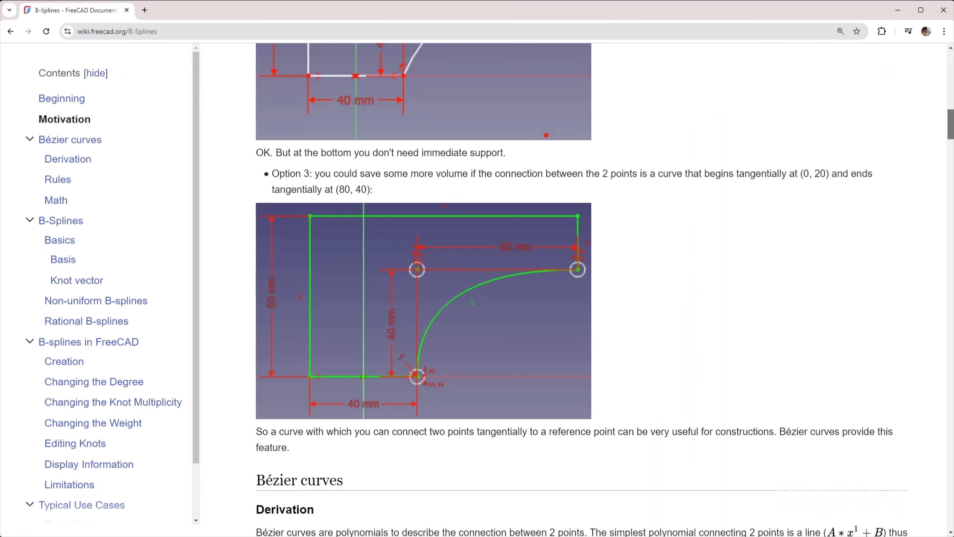
{"action": "scroll", "coordinate": [563, 290], "scroll_direction": "down", "scroll_amount": 12}
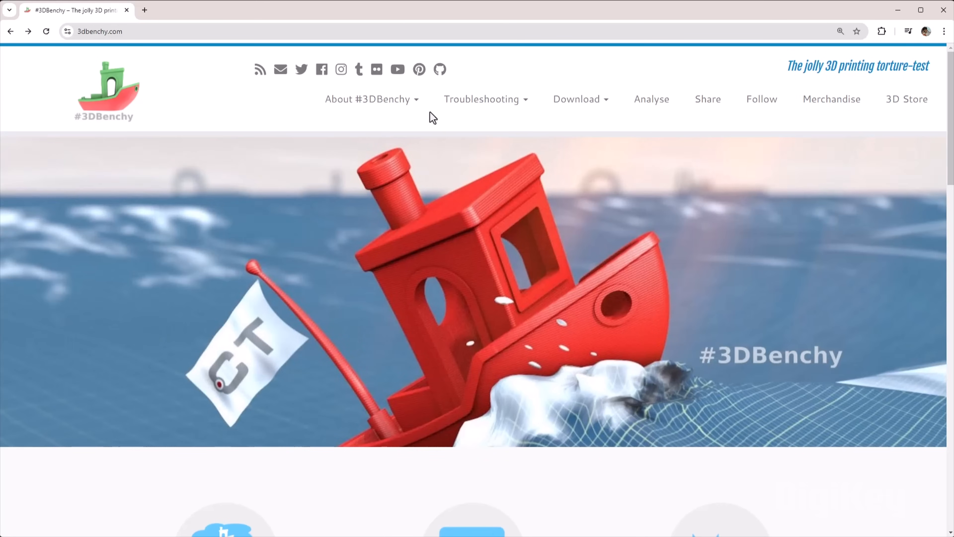
Step: Open the About #3DBenchy page on 3dbenchy.com and read its Features and Dimensions sections
{"action": "mouse_move", "coordinate": [432, 111]}
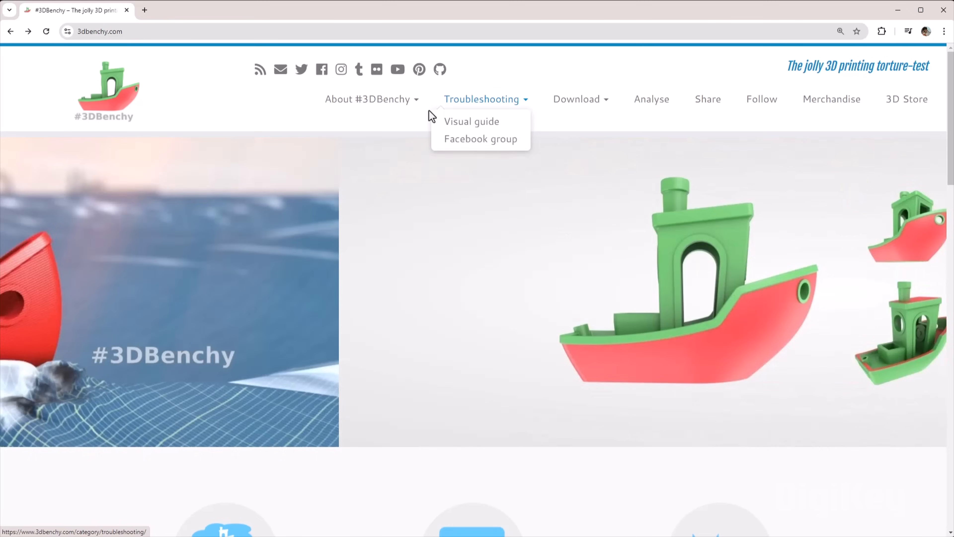
{"action": "mouse_move", "coordinate": [385, 107]}
{"action": "left_click", "coordinate": [369, 121]}
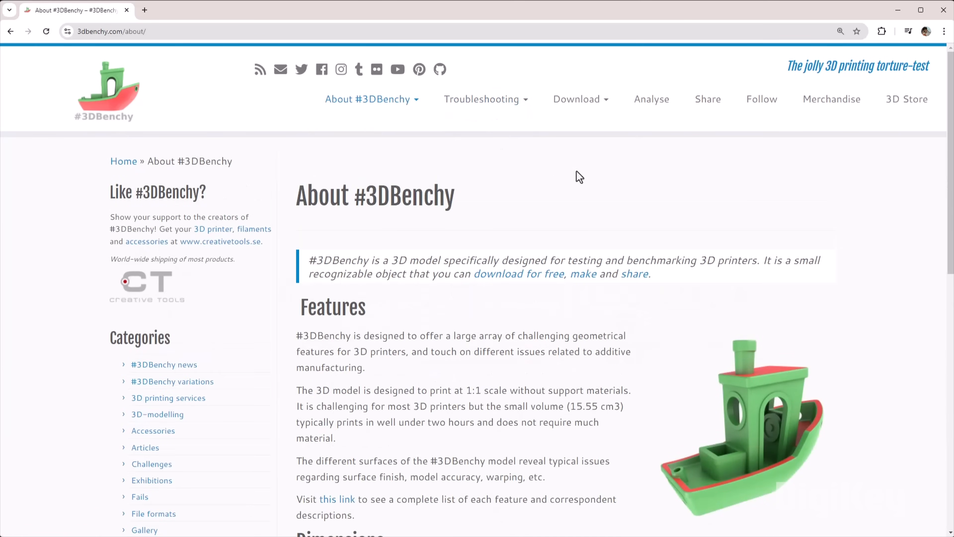
{"action": "scroll", "coordinate": [562, 272], "scroll_direction": "down", "scroll_amount": 6}
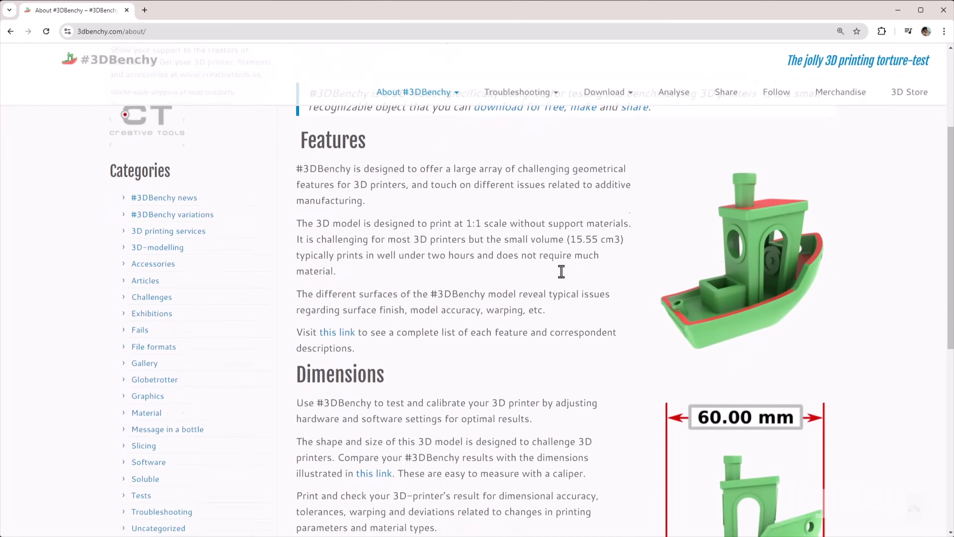
{"action": "scroll", "coordinate": [561, 271], "scroll_direction": "down", "scroll_amount": 1}
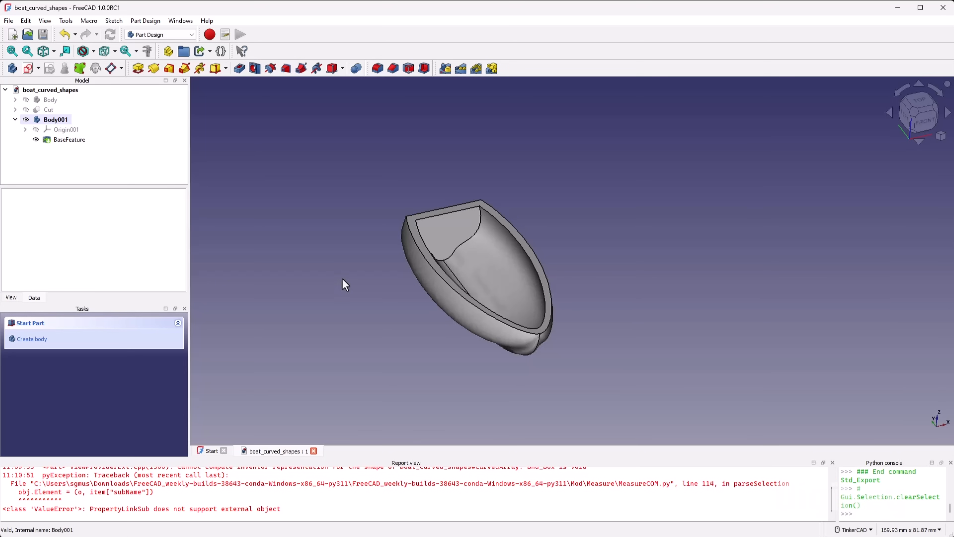
{"action": "right_click_drag", "start_coordinate": [342, 277], "coordinate": [568, 254]}
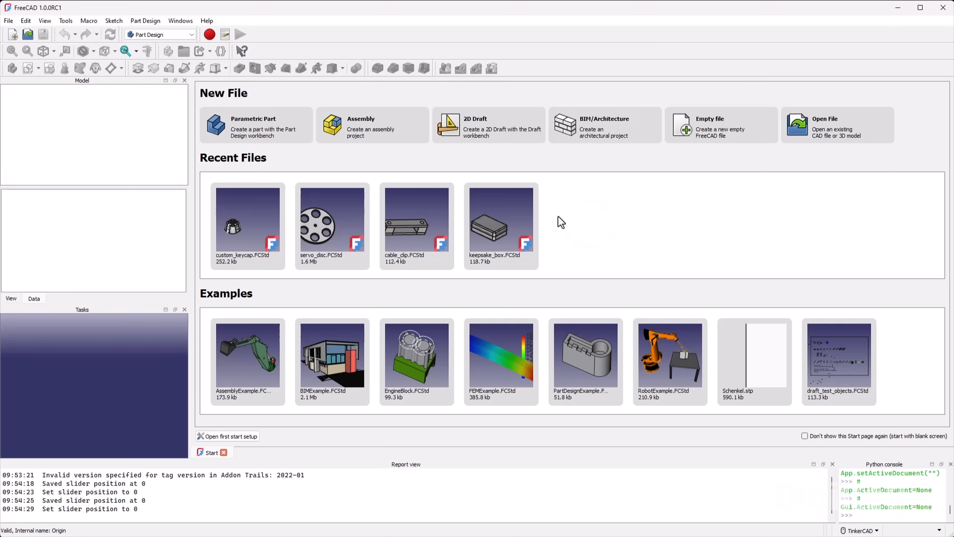
Step: Create a new document with a body and start a sketch on the XZ plane
{"action": "left_click", "coordinate": [14, 36]}
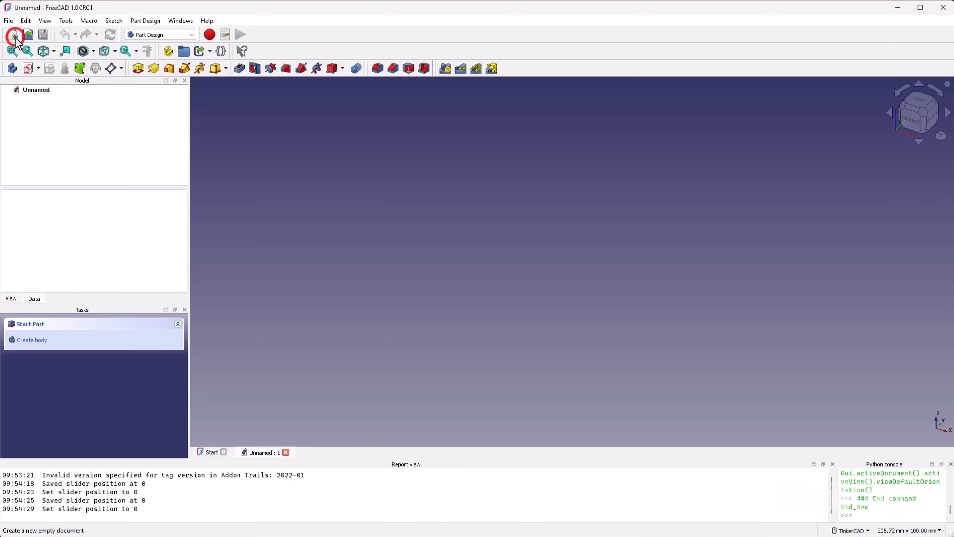
{"action": "left_click", "coordinate": [14, 69]}
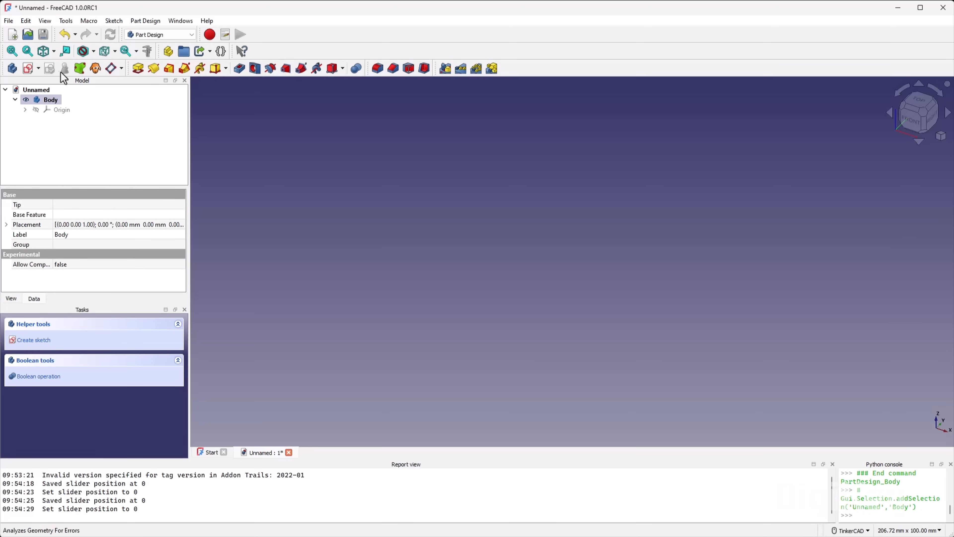
{"action": "left_click", "coordinate": [29, 68]}
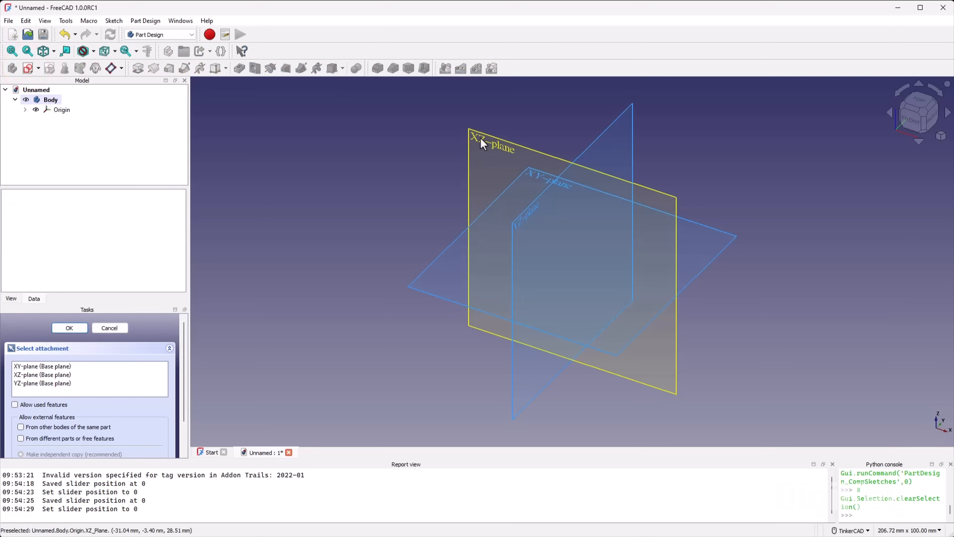
{"action": "left_click", "coordinate": [372, 188]}
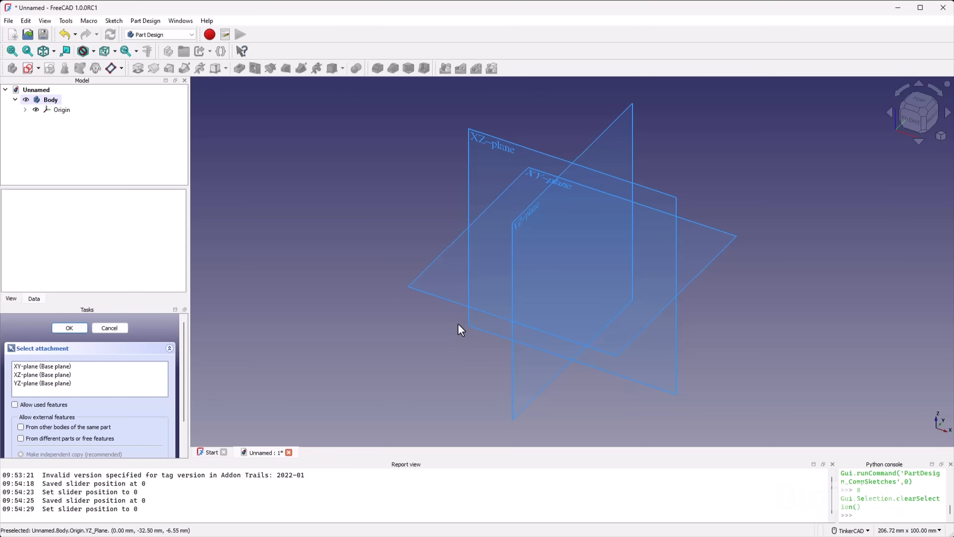
{"action": "left_click", "coordinate": [496, 156]}
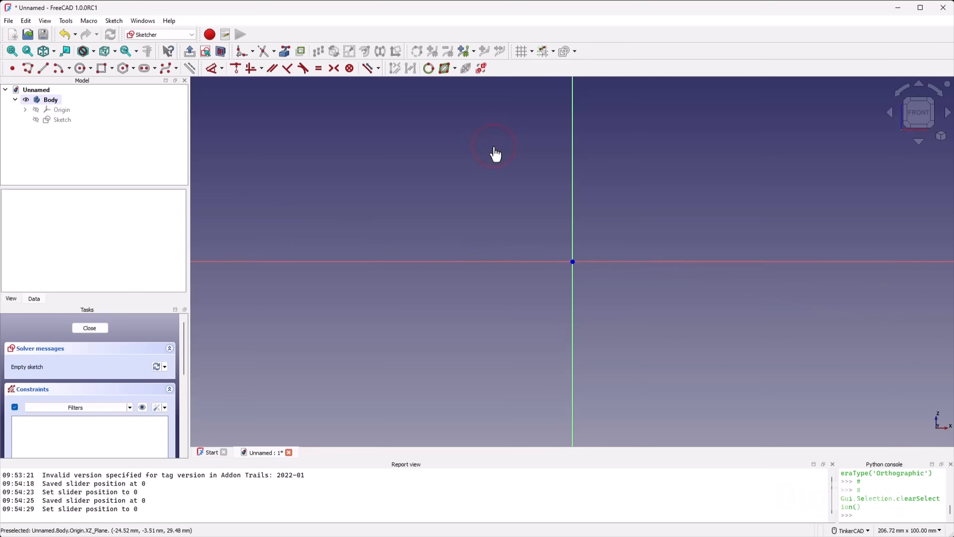
Step: Draw a degree 3 B-spline by seven control points, from the negative horizontal axis down to the vertical axis below the origin
{"action": "left_click", "coordinate": [169, 74]}
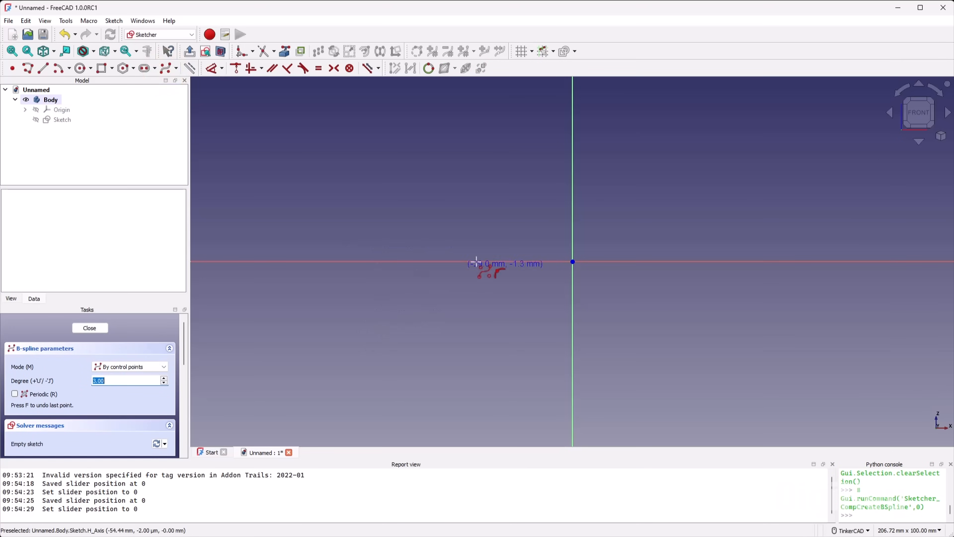
{"action": "left_click", "coordinate": [418, 262]}
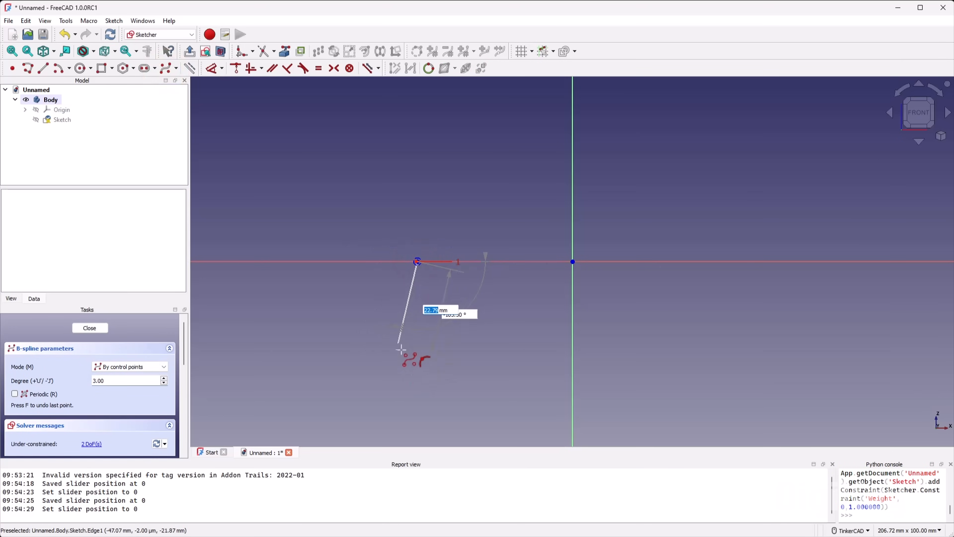
{"action": "left_click", "coordinate": [388, 341]}
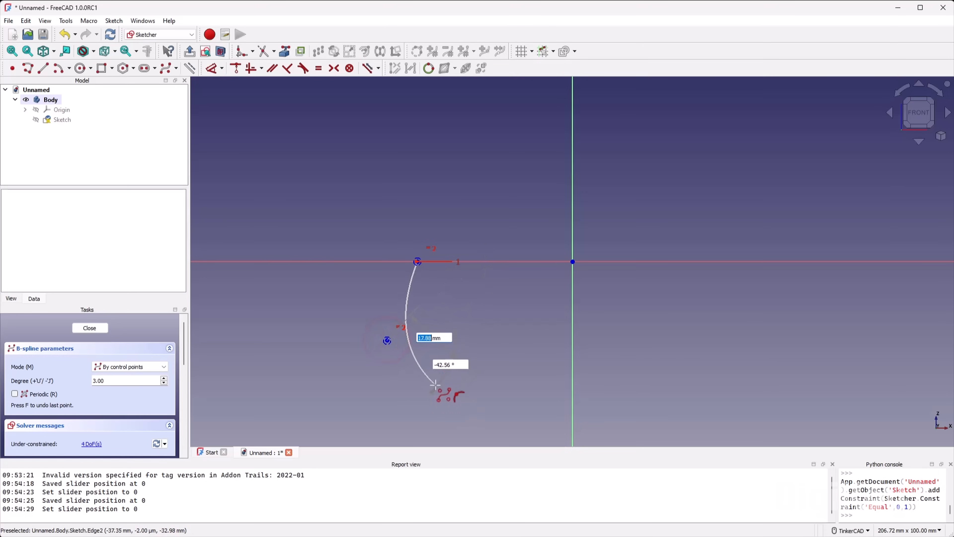
{"action": "left_click", "coordinate": [435, 385]}
{"action": "left_click", "coordinate": [511, 407]}
{"action": "scroll", "coordinate": [498, 348], "scroll_direction": "down", "scroll_amount": 4}
{"action": "scroll", "coordinate": [520, 401], "scroll_direction": "up", "scroll_amount": 5}
{"action": "left_click", "coordinate": [506, 376]}
{"action": "left_click", "coordinate": [537, 393]}
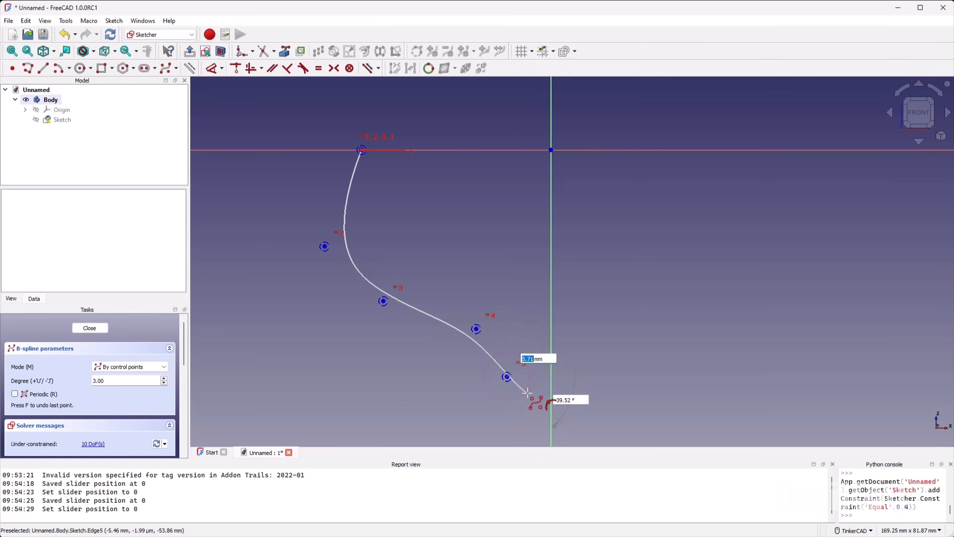
{"action": "left_click", "coordinate": [551, 394]}
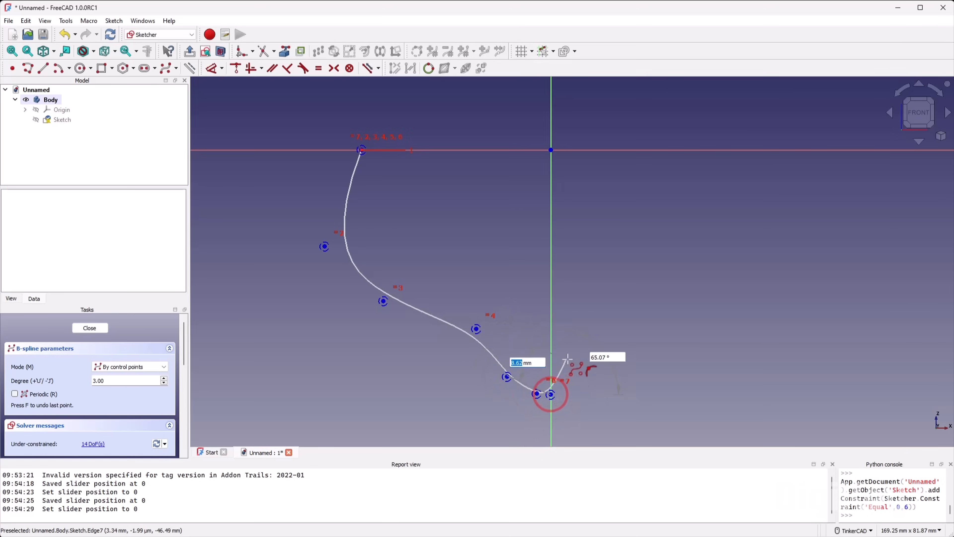
{"action": "right_click", "coordinate": [566, 360]}
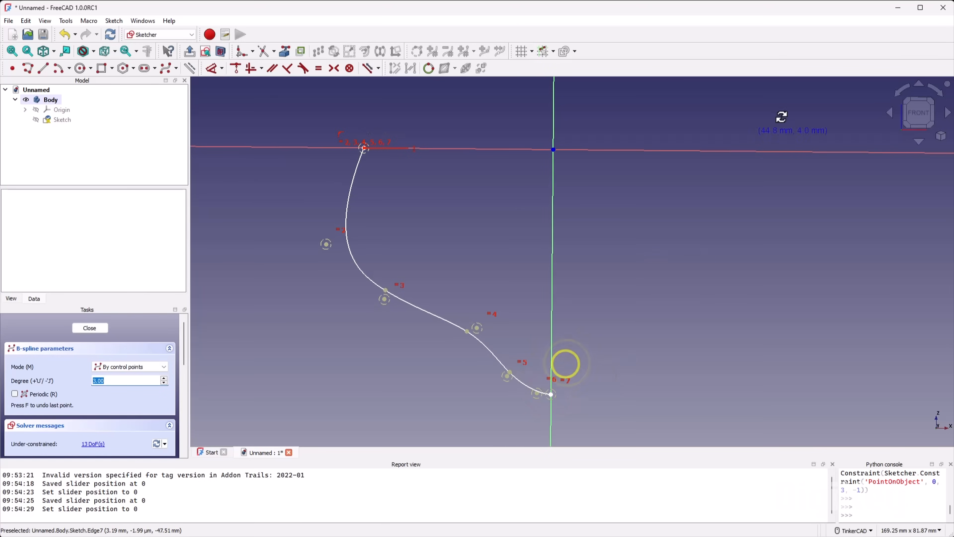
{"action": "scroll", "coordinate": [468, 261], "scroll_direction": "down", "scroll_amount": 2}
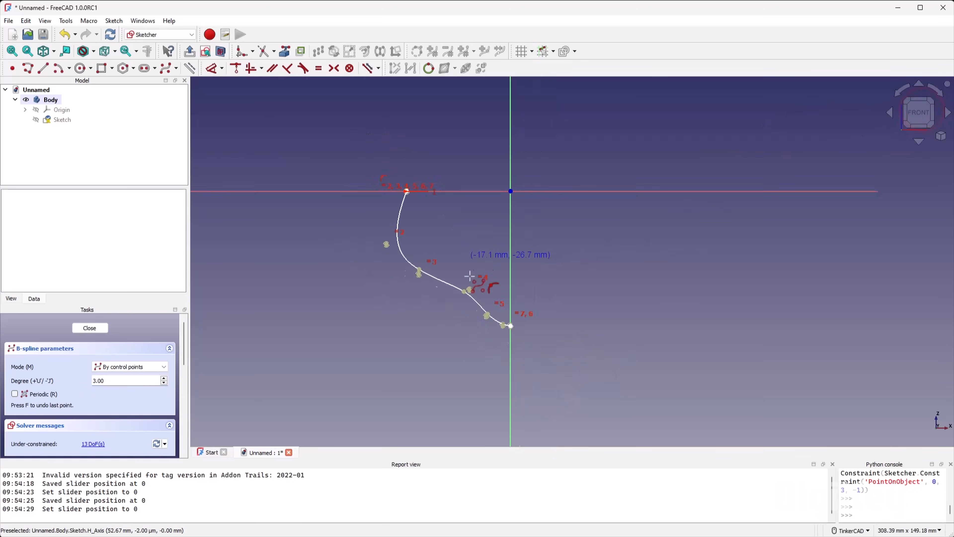
{"action": "scroll", "coordinate": [475, 315], "scroll_direction": "up", "scroll_amount": 2}
{"action": "right_click", "coordinate": [458, 376]}
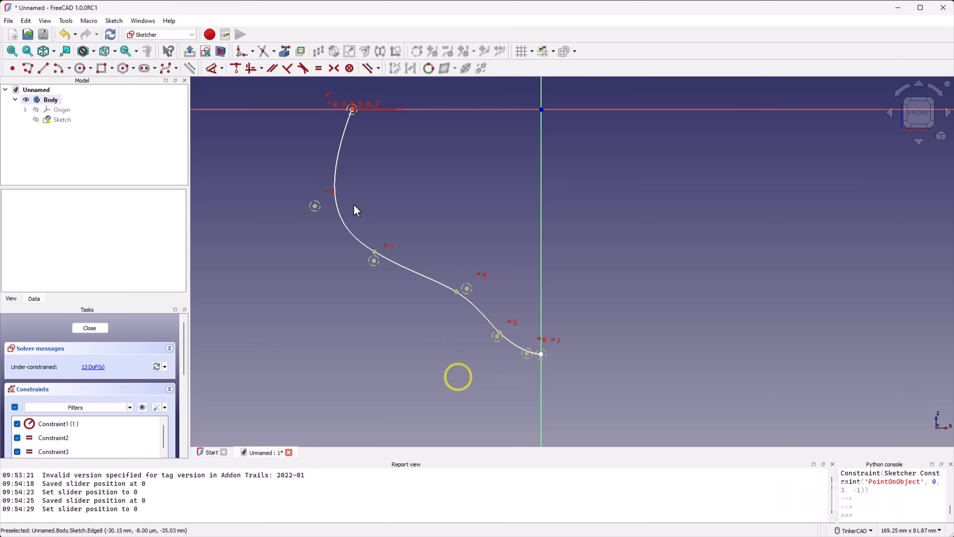
Step: Reshape the hull curve by moving its second to fifth control points to form a fuller side and a narrower keel
{"action": "left_click_drag", "start_coordinate": [315, 205], "coordinate": [339, 199]}
{"action": "left_click_drag", "start_coordinate": [373, 261], "coordinate": [366, 271]}
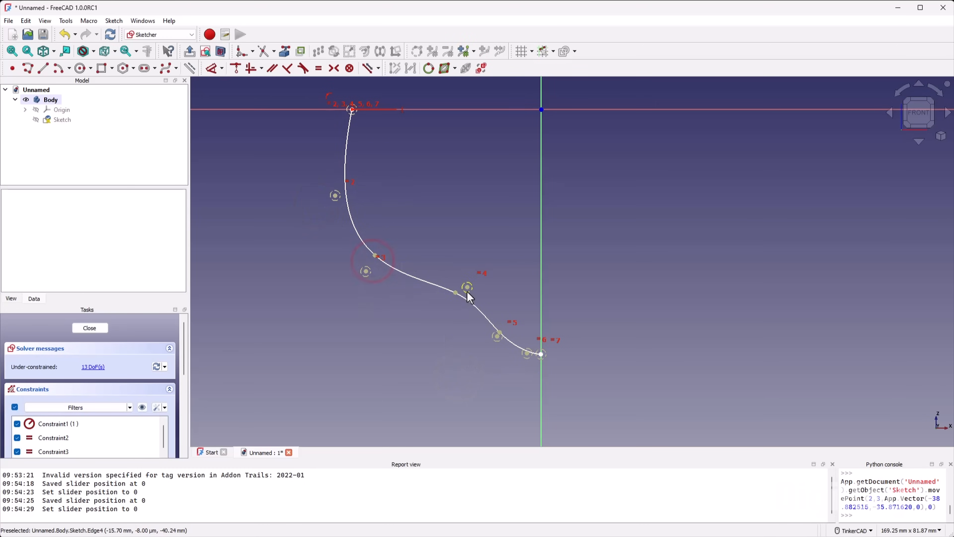
{"action": "left_click_drag", "start_coordinate": [469, 286], "coordinate": [492, 273]}
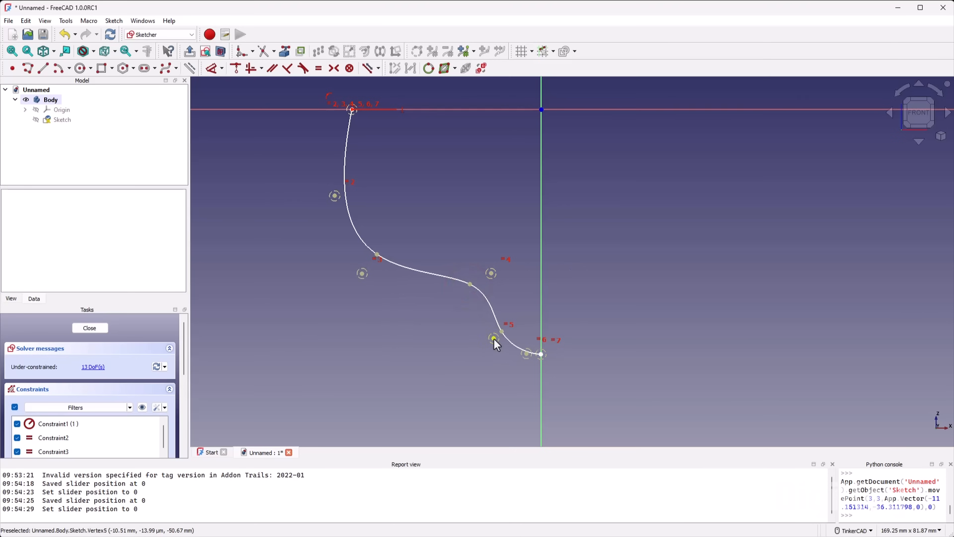
{"action": "mouse_move", "coordinate": [495, 339]}
{"action": "left_mouse_down"}
{"action": "mouse_move", "coordinate": [489, 353]}
{"action": "mouse_move", "coordinate": [503, 356]}
{"action": "mouse_move", "coordinate": [500, 346]}
{"action": "left_mouse_up"}
Step: Constrain the B-spline's last two control points at the keel to be horizontal to each other
{"action": "scroll", "coordinate": [551, 371], "scroll_direction": "up", "scroll_amount": 5}
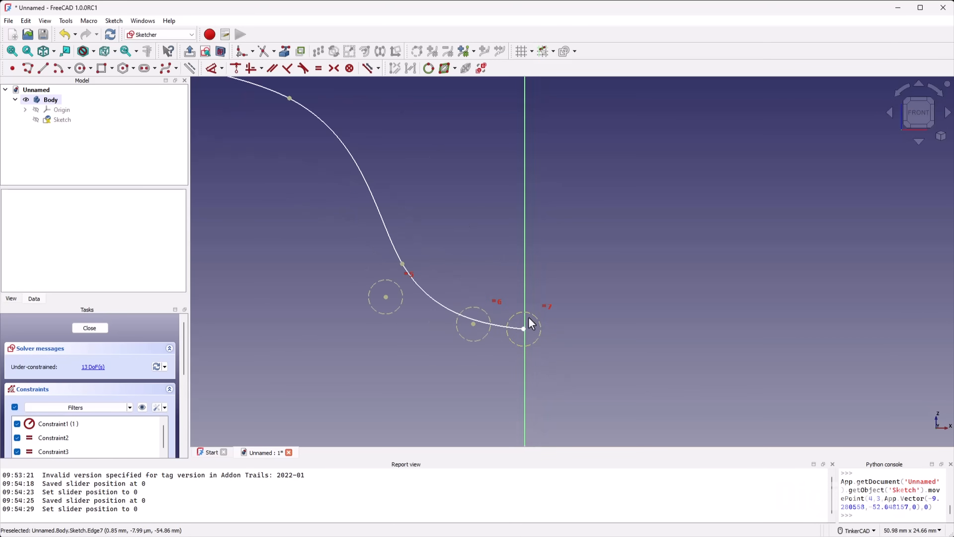
{"action": "scroll", "coordinate": [472, 355], "scroll_direction": "down", "scroll_amount": 5}
{"action": "scroll", "coordinate": [477, 384], "scroll_direction": "up", "scroll_amount": 5}
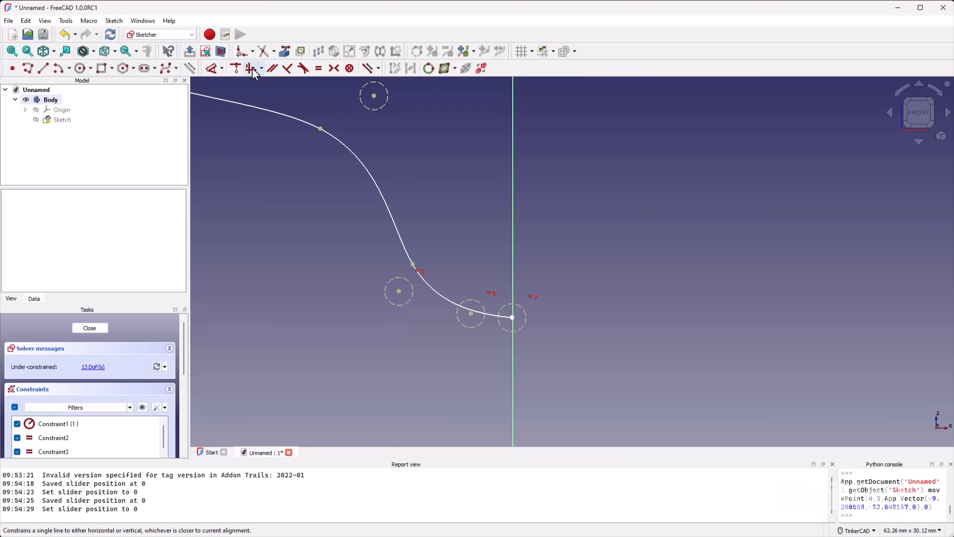
{"action": "left_click", "coordinate": [265, 71]}
{"action": "left_click", "coordinate": [277, 94]}
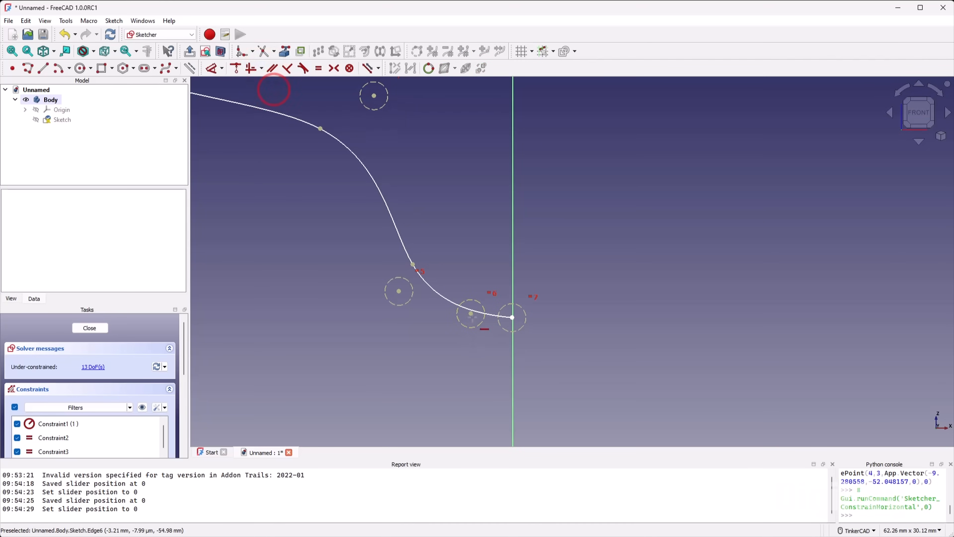
{"action": "left_click", "coordinate": [471, 314]}
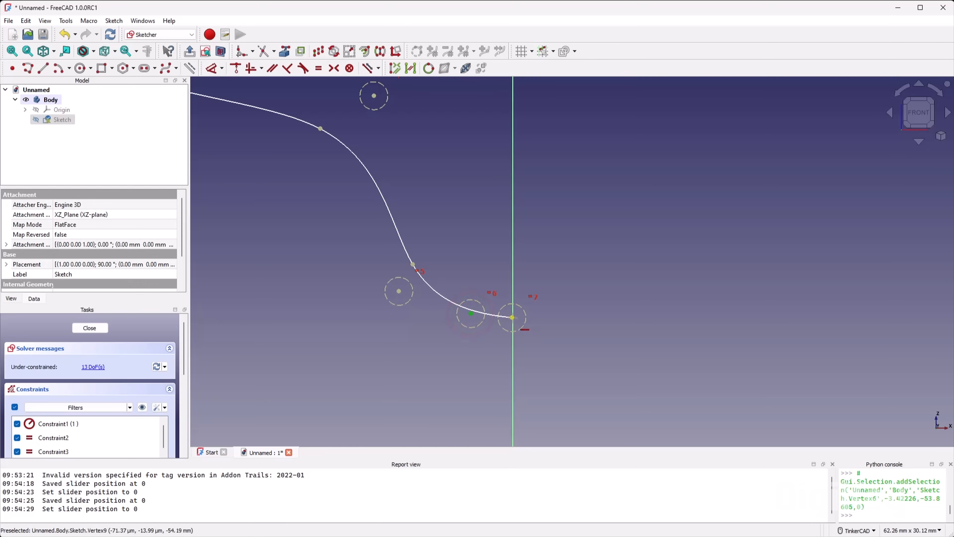
{"action": "left_click", "coordinate": [513, 318]}
{"action": "right_click", "coordinate": [484, 364]}
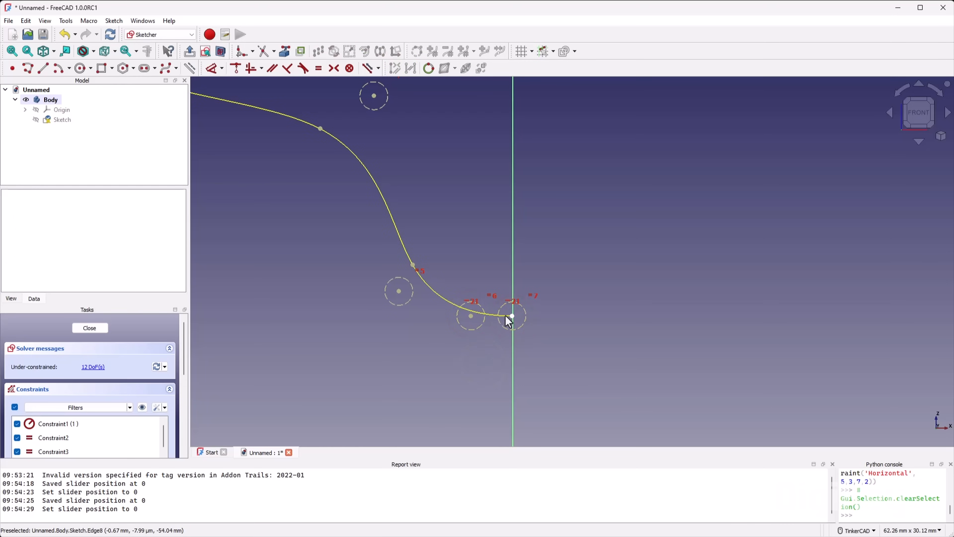
{"action": "scroll", "coordinate": [438, 379], "scroll_direction": "down", "scroll_amount": 8}
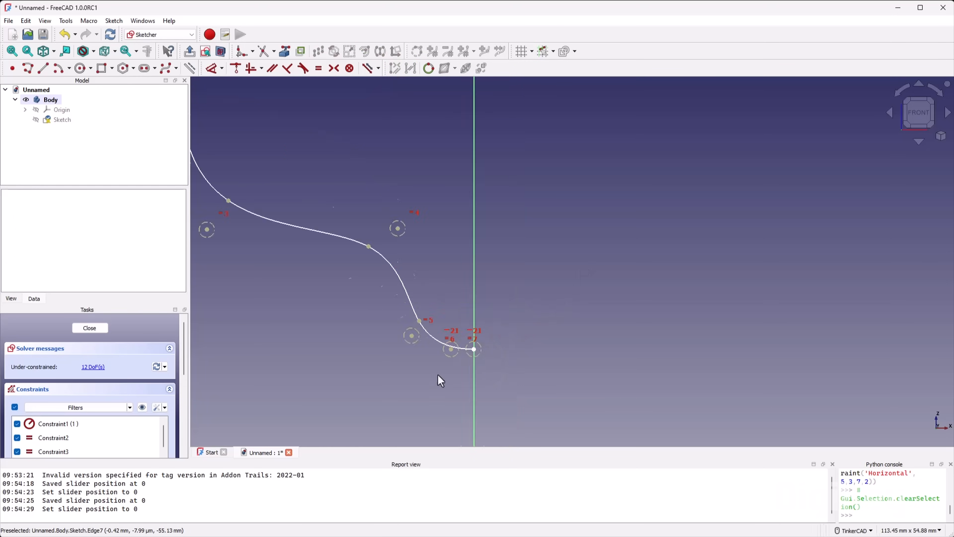
Step: Move the hull curve's second control point outward and up to about X -51 mm, Z -16 mm
{"action": "scroll", "coordinate": [297, 174], "scroll_direction": "up", "scroll_amount": 4}
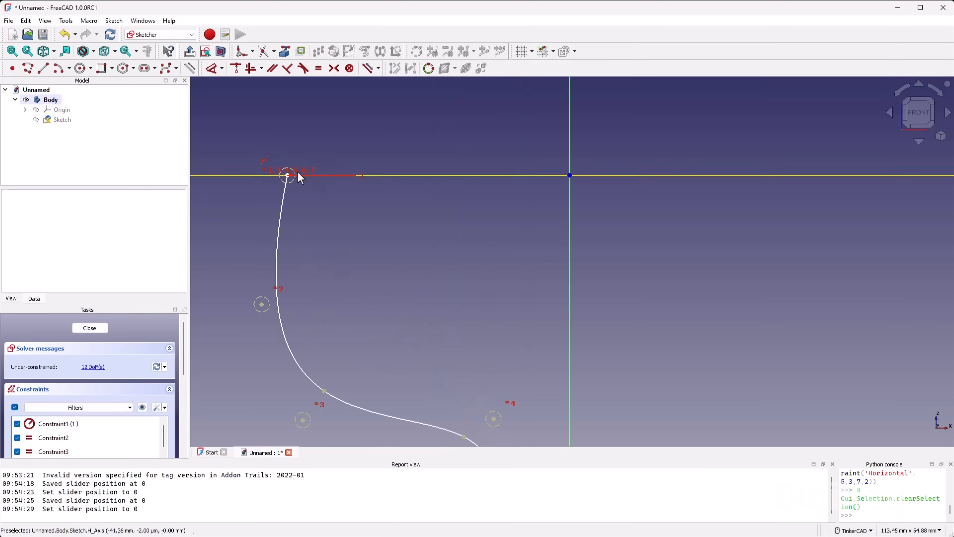
{"action": "scroll", "coordinate": [389, 220], "scroll_direction": "down", "scroll_amount": 4}
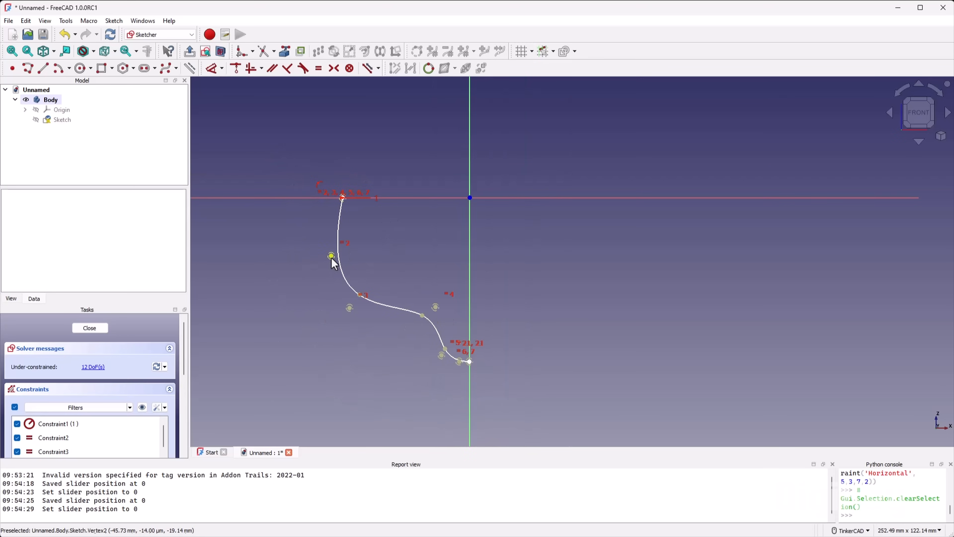
{"action": "left_click_drag", "start_coordinate": [331, 259], "coordinate": [315, 248]}
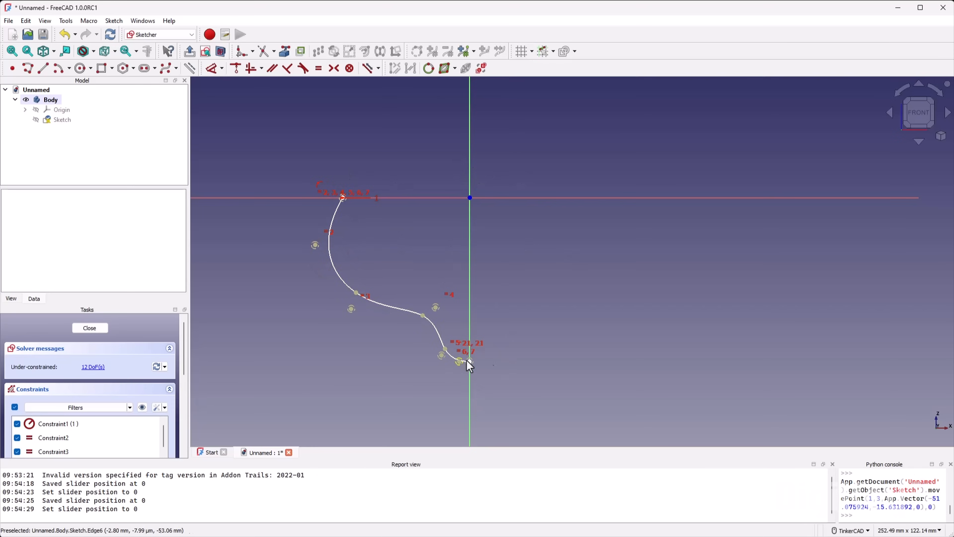
Step: Dimension the horizontal distance between the hull curve's upper endpoint and the origin to 10 mm
{"action": "left_click", "coordinate": [214, 68]}
{"action": "scroll", "coordinate": [342, 199], "scroll_direction": "up", "scroll_amount": 5}
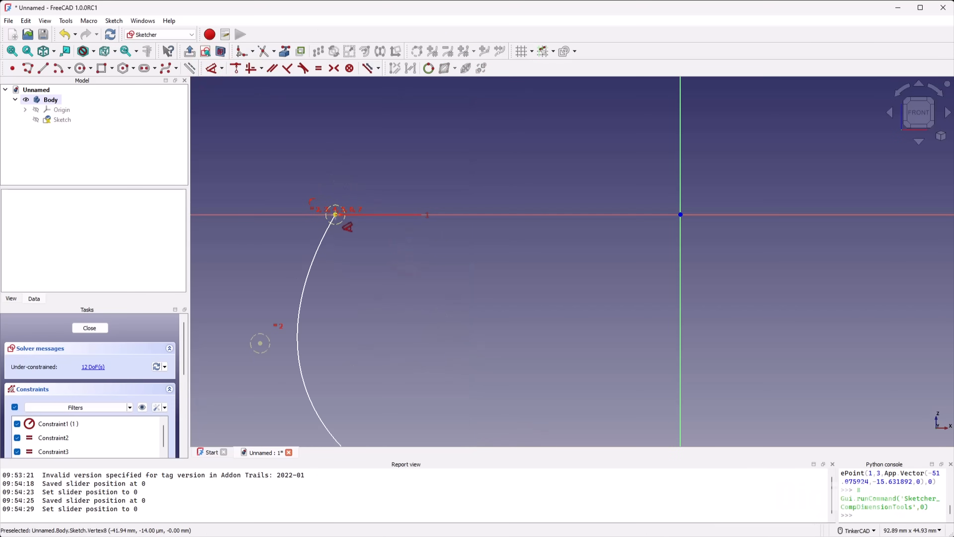
{"action": "left_click", "coordinate": [336, 214]}
{"action": "left_click", "coordinate": [680, 214]}
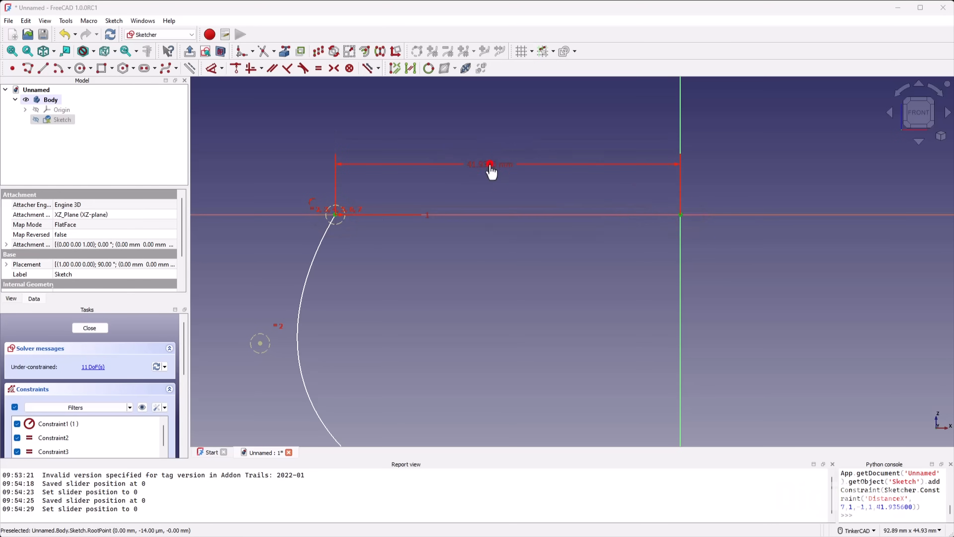
{"action": "left_click", "coordinate": [491, 166]}
{"action": "type", "text": "10"}
{"action": "key", "text": "Return"}
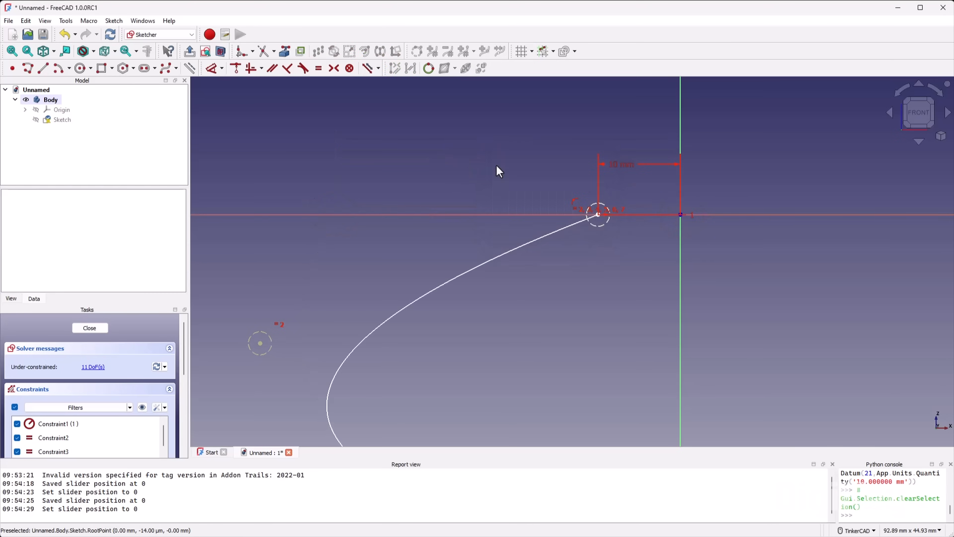
{"action": "right_click", "coordinate": [477, 165]}
Step: Pull in the hull curve's lower side, placing its upper interior knot at about X -18.5 mm, Z -32.5 mm
{"action": "scroll", "coordinate": [477, 164], "scroll_direction": "down", "scroll_amount": 7}
{"action": "scroll", "coordinate": [479, 295], "scroll_direction": "up", "scroll_amount": 5}
{"action": "scroll", "coordinate": [301, 208], "scroll_direction": "down", "scroll_amount": 2}
{"action": "left_click_drag", "start_coordinate": [314, 231], "coordinate": [447, 259]}
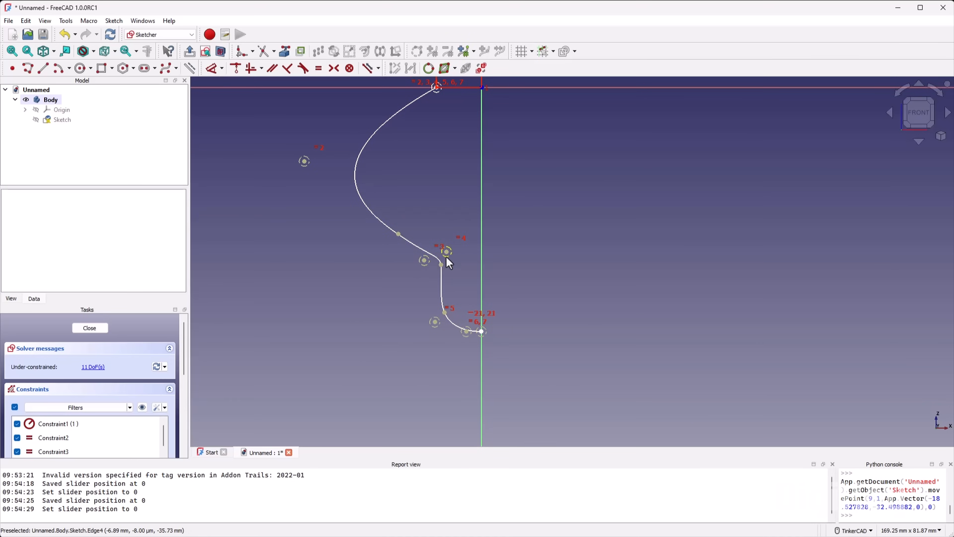
Step: Dimension the vertical distance between the origin and the curve's keel endpoint to 15 mm
{"action": "key", "text": "d"}
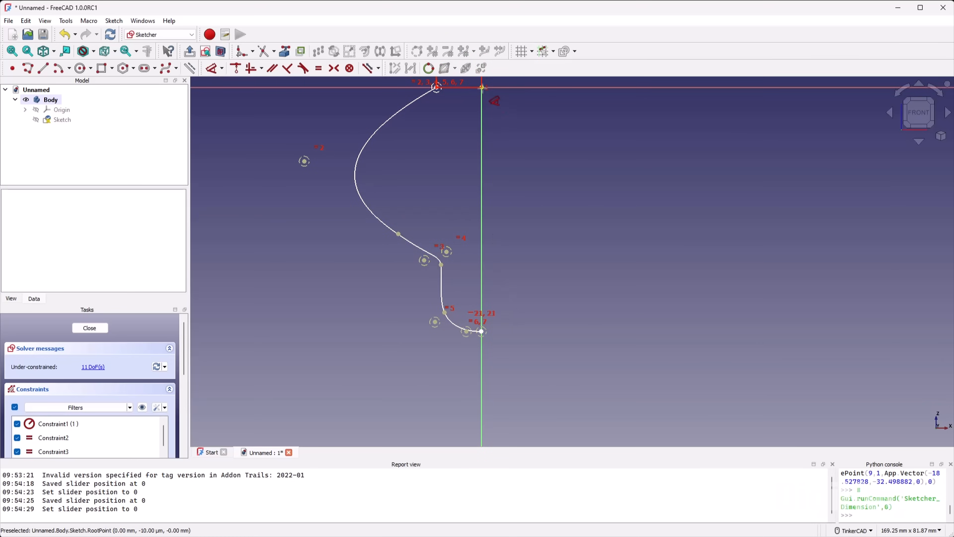
{"action": "left_click", "coordinate": [482, 88]}
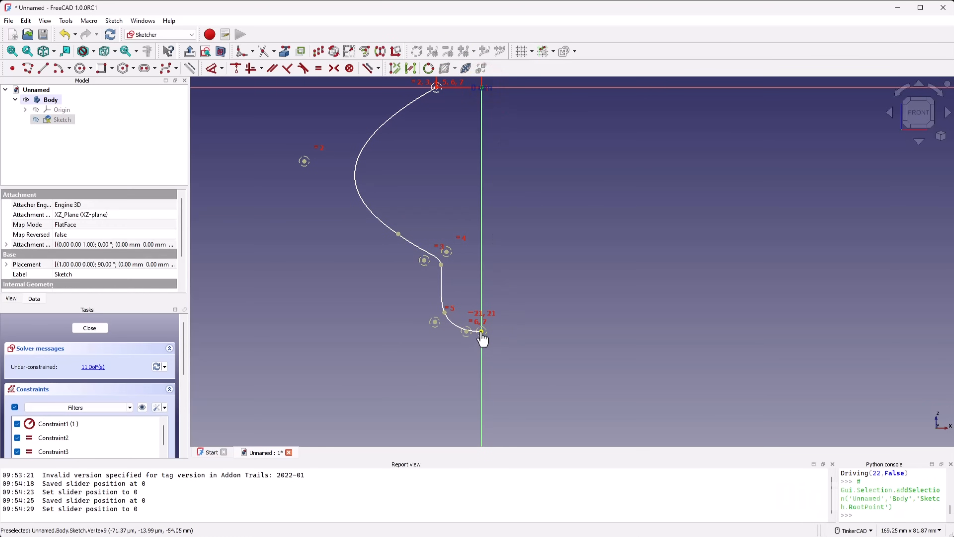
{"action": "left_click", "coordinate": [483, 332]}
{"action": "left_click", "coordinate": [546, 225]}
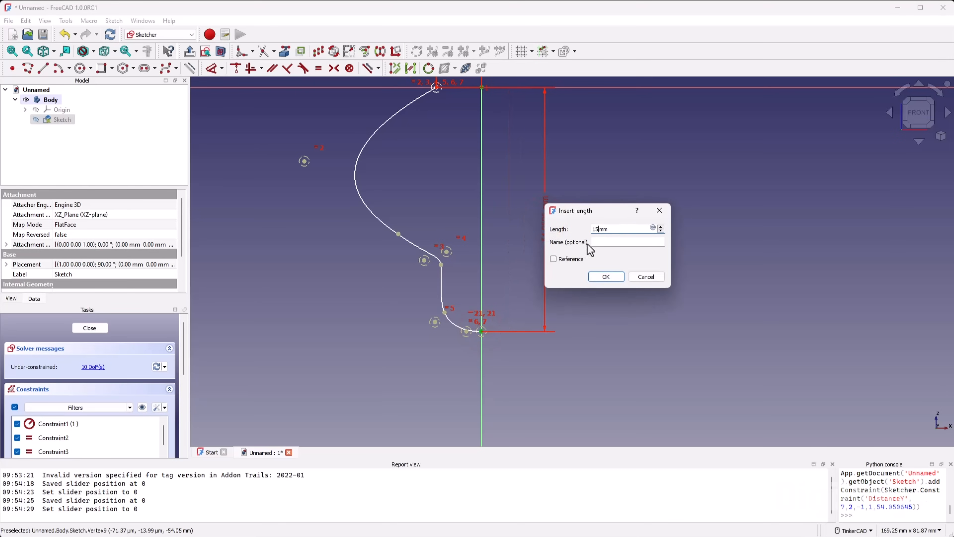
{"action": "left_click", "coordinate": [619, 279]}
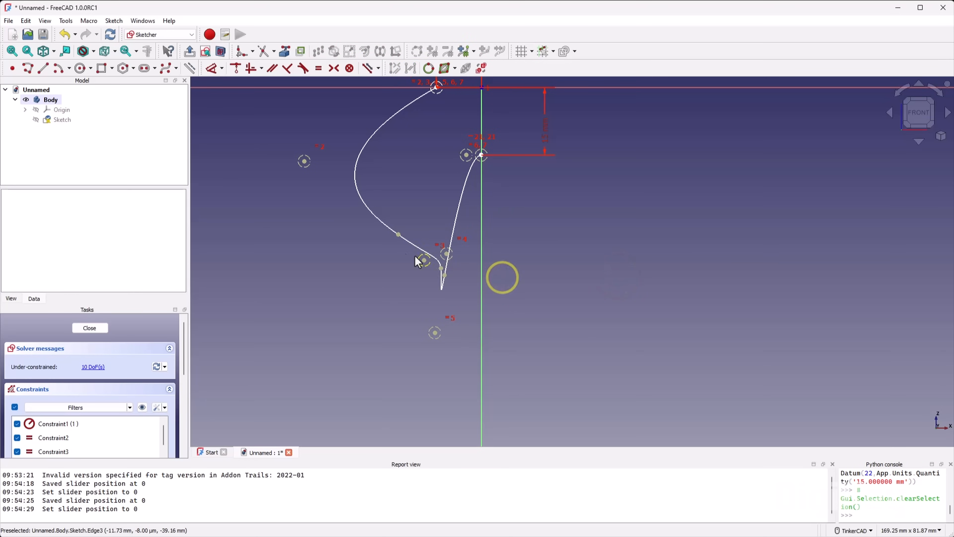
Step: Pull the hull curve's interior knots and upper control points up into the 15 mm high profile
{"action": "mouse_move", "coordinate": [400, 239]}
{"action": "left_mouse_down"}
{"action": "mouse_move", "coordinate": [442, 132]}
{"action": "mouse_move", "coordinate": [427, 124]}
{"action": "mouse_move", "coordinate": [433, 119]}
{"action": "left_mouse_up"}
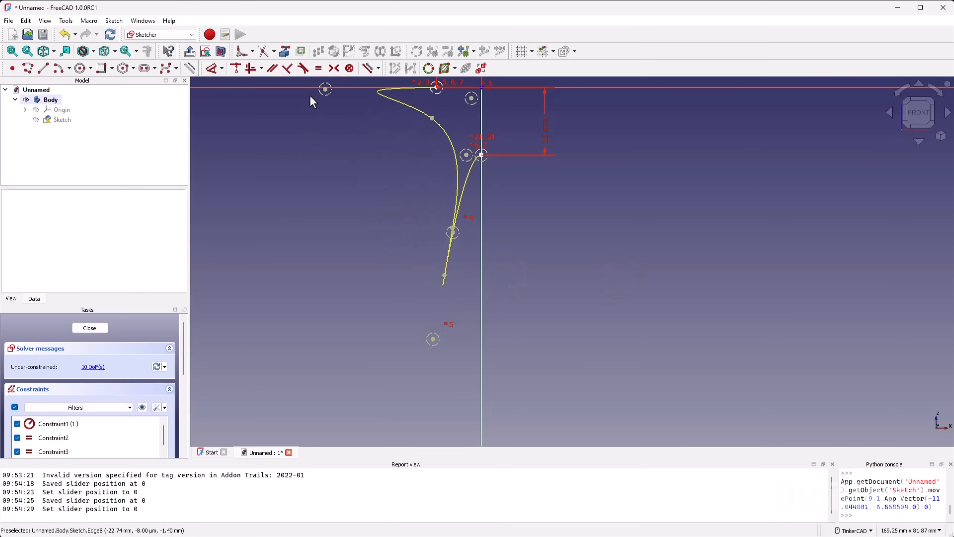
{"action": "mouse_move", "coordinate": [328, 94]}
{"action": "left_mouse_down"}
{"action": "mouse_move", "coordinate": [472, 112]}
{"action": "mouse_move", "coordinate": [472, 149]}
{"action": "mouse_move", "coordinate": [455, 120]}
{"action": "left_mouse_up"}
{"action": "scroll", "coordinate": [478, 96], "scroll_direction": "up", "scroll_amount": 3}
{"action": "middle_click_drag", "start_coordinate": [477, 91], "coordinate": [461, 172]}
{"action": "scroll", "coordinate": [457, 116], "scroll_direction": "up", "scroll_amount": 3}
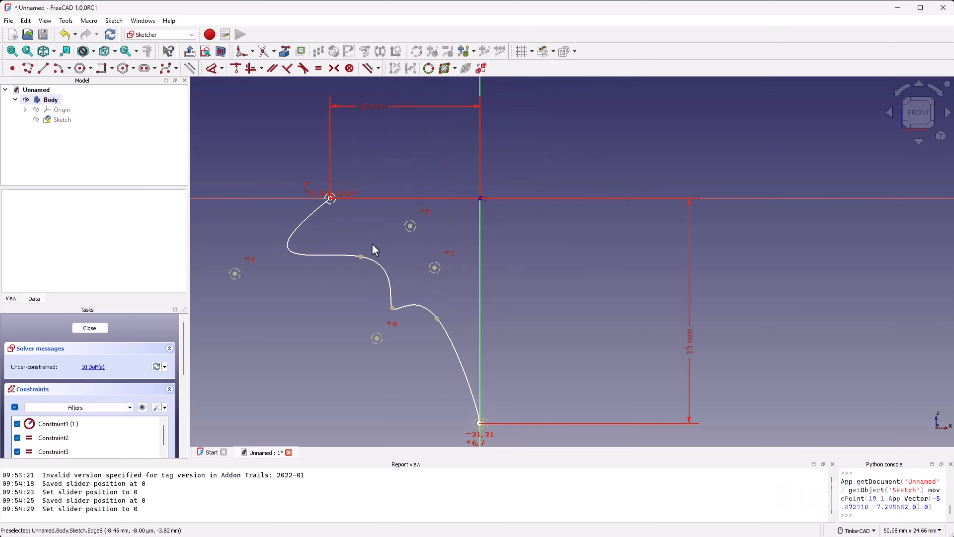
Step: Lower the upper interior knot and spread the fifth and sixth control points outward near the keel for a rounded bottom
{"action": "left_click_drag", "start_coordinate": [362, 257], "coordinate": [341, 317]}
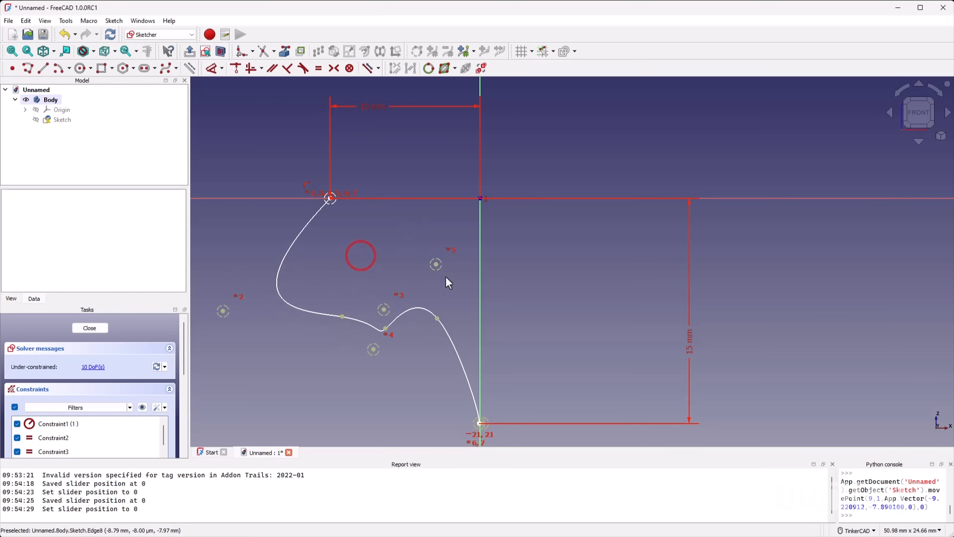
{"action": "mouse_move", "coordinate": [436, 266]}
{"action": "left_mouse_down"}
{"action": "mouse_move", "coordinate": [447, 319]}
{"action": "mouse_move", "coordinate": [425, 428]}
{"action": "mouse_move", "coordinate": [423, 421]}
{"action": "mouse_move", "coordinate": [431, 429]}
{"action": "left_mouse_up"}
{"action": "scroll", "coordinate": [426, 347], "scroll_direction": "up", "scroll_amount": 4}
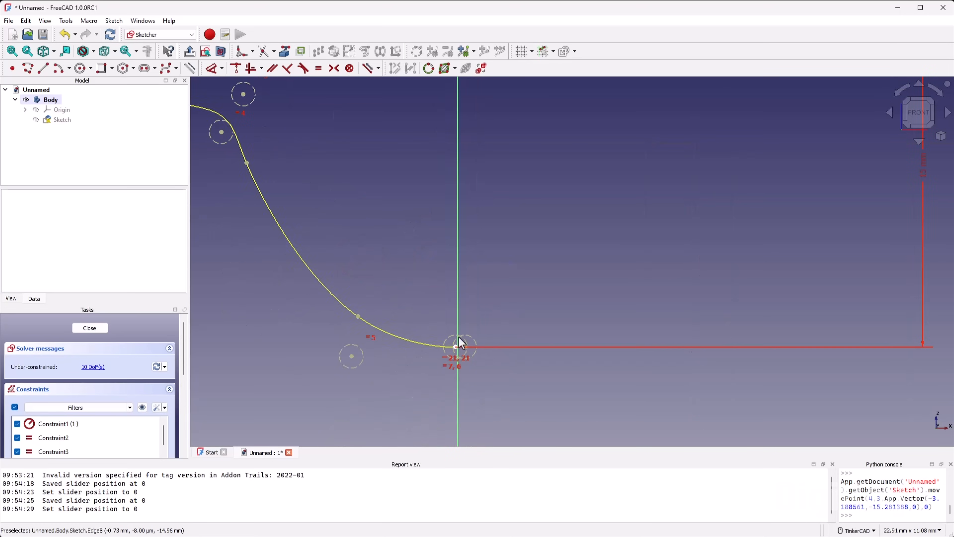
{"action": "left_click_drag", "start_coordinate": [466, 347], "coordinate": [437, 346]}
{"action": "left_click_drag", "start_coordinate": [354, 355], "coordinate": [358, 344]}
Step: Straighten the hull side by lowering the fourth control point and interior knots, placing the second control point at about X -12 mm, Z -8 mm
{"action": "scroll", "coordinate": [360, 345], "scroll_direction": "down", "scroll_amount": 4}
{"action": "scroll", "coordinate": [328, 262], "scroll_direction": "up", "scroll_amount": 3}
{"action": "mouse_move", "coordinate": [321, 269]}
{"action": "left_mouse_down"}
{"action": "mouse_move", "coordinate": [334, 343]}
{"action": "mouse_move", "coordinate": [364, 388]}
{"action": "mouse_move", "coordinate": [358, 380]}
{"action": "left_mouse_up"}
{"action": "scroll", "coordinate": [397, 313], "scroll_direction": "down", "scroll_amount": 2}
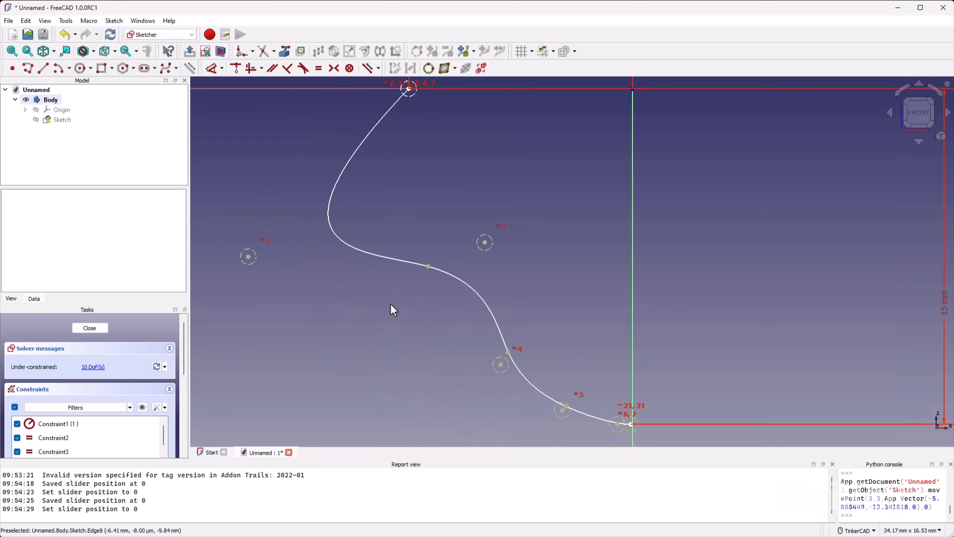
{"action": "left_click_drag", "start_coordinate": [249, 259], "coordinate": [346, 259]}
{"action": "left_click_drag", "start_coordinate": [446, 266], "coordinate": [501, 329]}
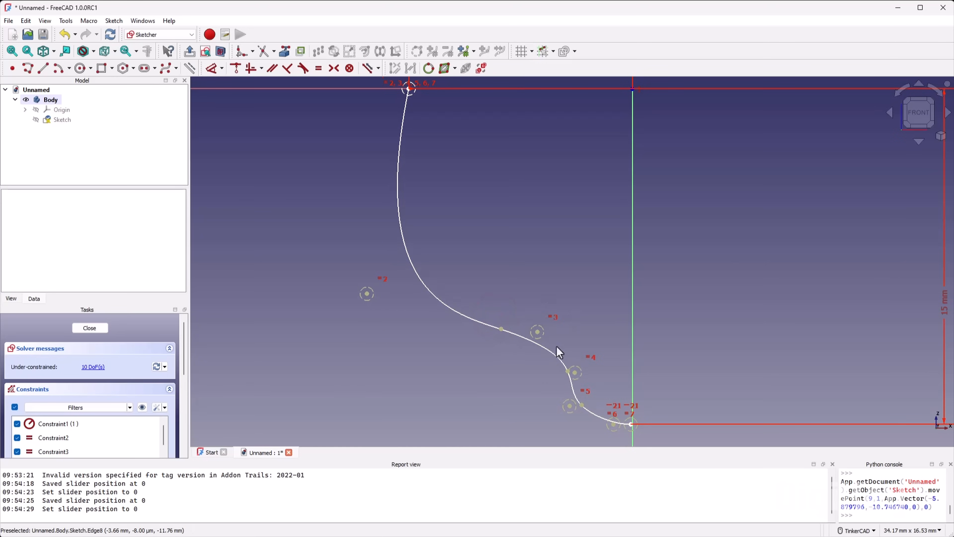
{"action": "left_click_drag", "start_coordinate": [582, 404], "coordinate": [588, 410]}
{"action": "left_click_drag", "start_coordinate": [368, 293], "coordinate": [361, 268]}
{"action": "key", "text": "v"}
{"action": "key", "text": "f"}
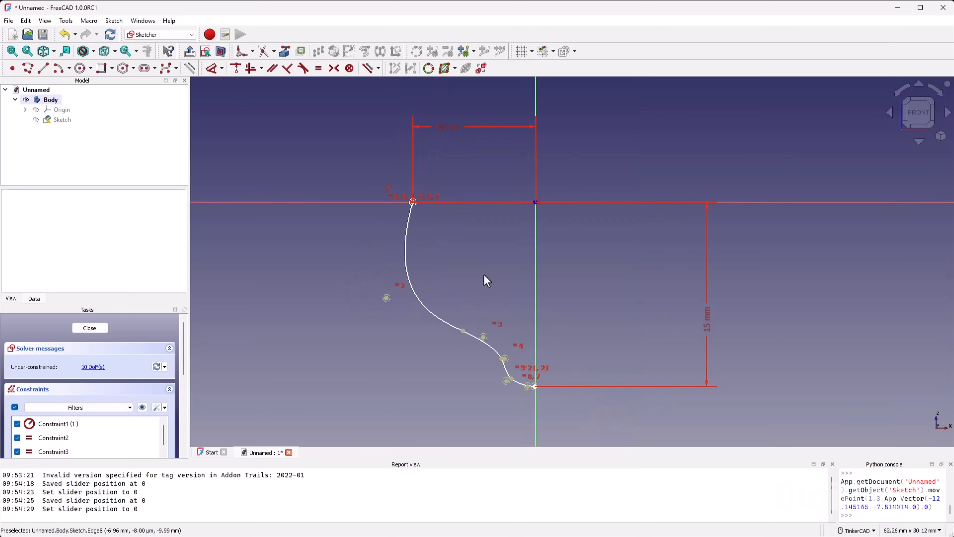
Step: Refine the lower hull bend by adjusting the interior knots and second and fourth control points, and move the sixth control point closer to the keel end
{"action": "scroll", "coordinate": [445, 340], "scroll_direction": "up", "scroll_amount": 2}
{"action": "left_click_drag", "start_coordinate": [473, 325], "coordinate": [472, 339]}
{"action": "mouse_move", "coordinate": [530, 373]}
{"action": "left_mouse_down"}
{"action": "mouse_move", "coordinate": [537, 365]}
{"action": "mouse_move", "coordinate": [538, 378]}
{"action": "mouse_move", "coordinate": [534, 366]}
{"action": "left_mouse_up"}
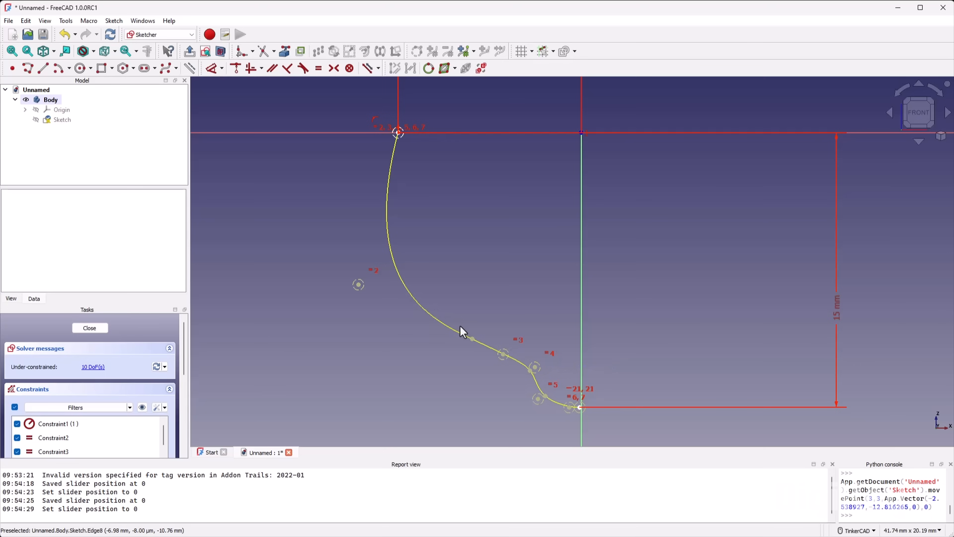
{"action": "mouse_move", "coordinate": [473, 339]}
{"action": "left_mouse_down"}
{"action": "mouse_move", "coordinate": [486, 348]}
{"action": "mouse_move", "coordinate": [486, 339]}
{"action": "left_mouse_up"}
{"action": "left_click_drag", "start_coordinate": [367, 285], "coordinate": [346, 268]}
{"action": "left_click_drag", "start_coordinate": [525, 359], "coordinate": [502, 341]}
{"action": "mouse_move", "coordinate": [533, 370]}
{"action": "left_mouse_down"}
{"action": "mouse_move", "coordinate": [569, 411]}
{"action": "mouse_move", "coordinate": [563, 406]}
{"action": "left_mouse_up"}
{"action": "scroll", "coordinate": [572, 422], "scroll_direction": "up", "scroll_amount": 3}
{"action": "scroll", "coordinate": [538, 373], "scroll_direction": "down", "scroll_amount": 4}
{"action": "scroll", "coordinate": [480, 288], "scroll_direction": "up", "scroll_amount": 1}
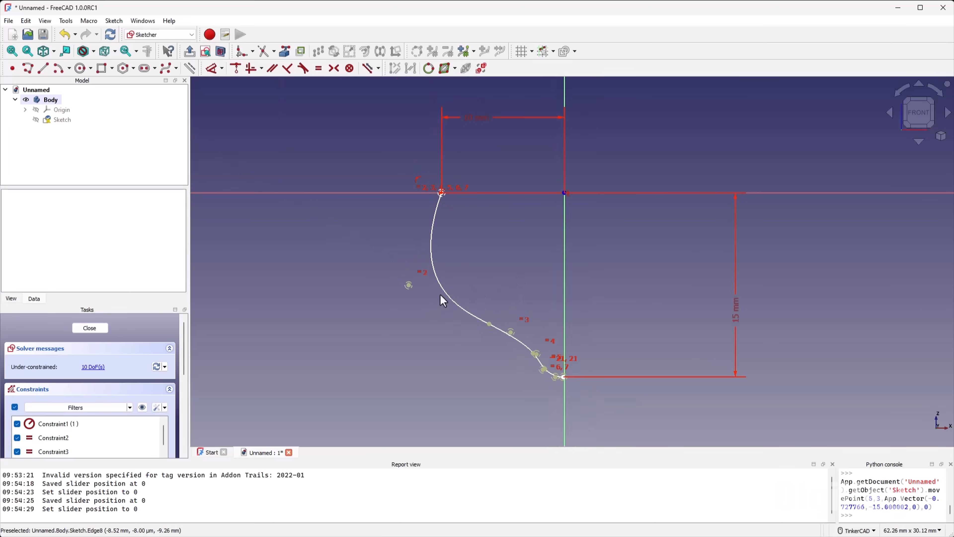
Step: Fill out the hull side with the upper knot at about X -6 mm, Z -12 mm and second control point near X -12.6 mm, Z -8 mm
{"action": "left_click_drag", "start_coordinate": [500, 334], "coordinate": [489, 357]}
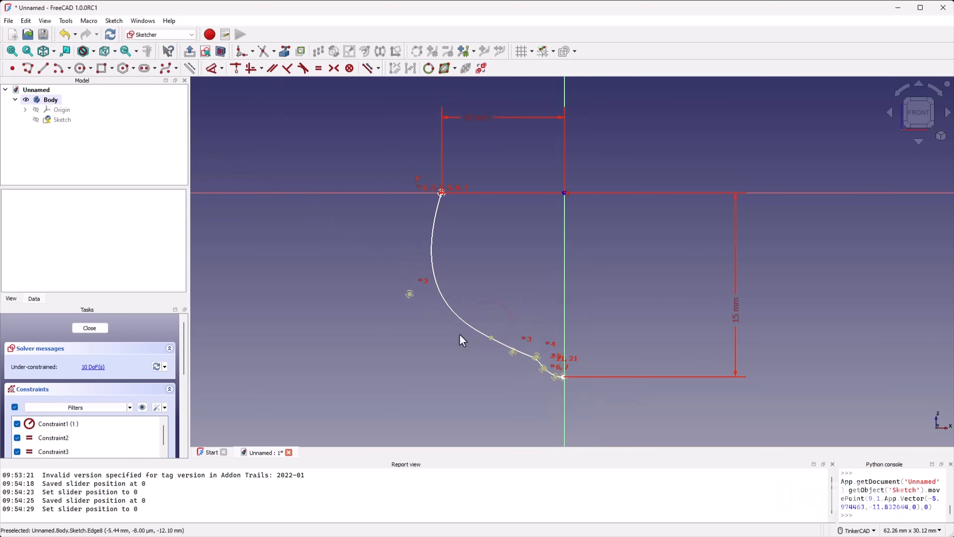
{"action": "left_click_drag", "start_coordinate": [409, 297], "coordinate": [409, 291]}
{"action": "scroll", "coordinate": [532, 349], "scroll_direction": "up", "scroll_amount": 5}
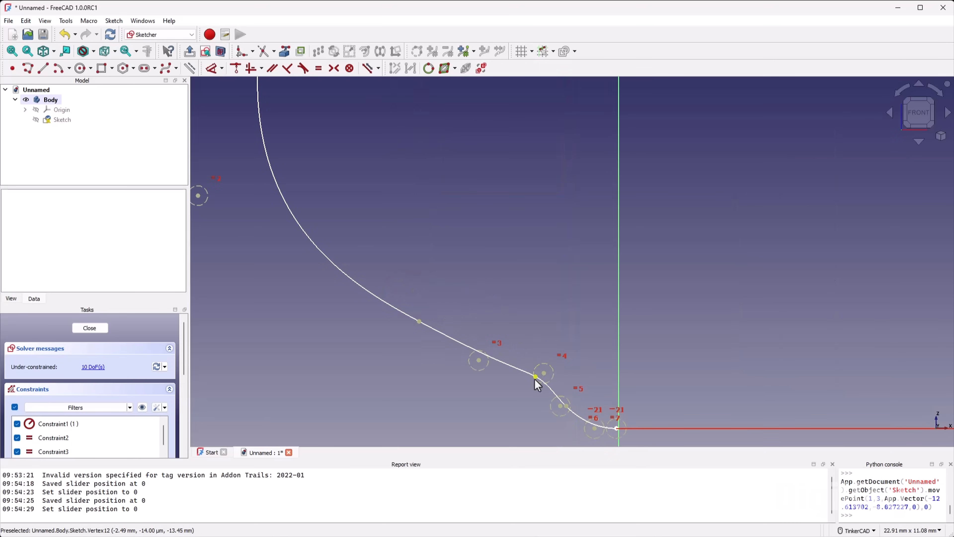
Step: Adjust the third control point and the middle interior knot, placing the knot at about X -2.8 mm, Z -13 mm
{"action": "left_click_drag", "start_coordinate": [534, 376], "coordinate": [523, 339]}
{"action": "left_click_drag", "start_coordinate": [479, 360], "coordinate": [455, 338]}
{"action": "left_click_drag", "start_coordinate": [526, 353], "coordinate": [529, 372]}
{"action": "scroll", "coordinate": [473, 343], "scroll_direction": "down", "scroll_amount": 3}
{"action": "scroll", "coordinate": [473, 343], "scroll_direction": "down", "scroll_amount": 3}
{"action": "scroll", "coordinate": [471, 298], "scroll_direction": "up", "scroll_amount": 3}
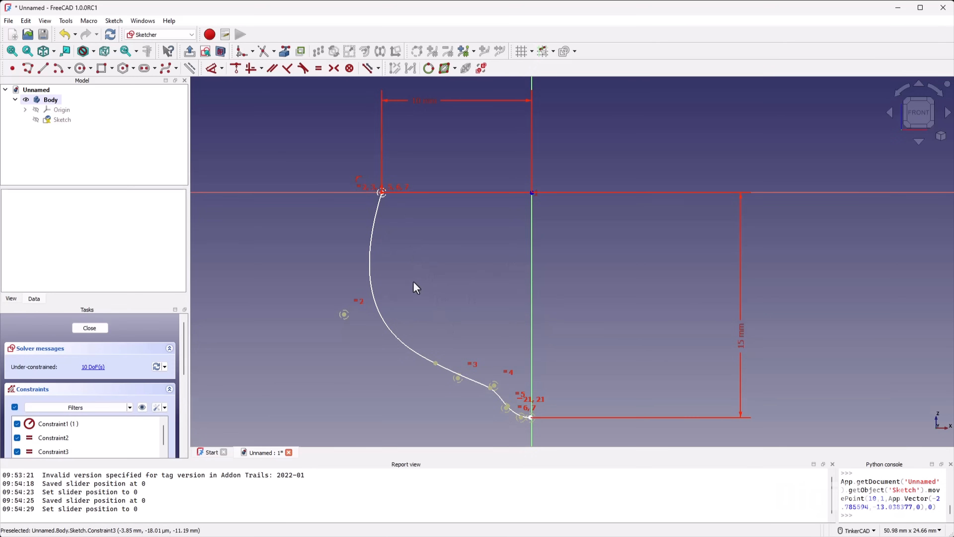
Step: Smooth the keel transition with the third control point at about X -4.2 mm, Z -11 mm and the fifth near X -2.3 mm, Z -14.5 mm
{"action": "scroll", "coordinate": [505, 412], "scroll_direction": "up", "scroll_amount": 2}
{"action": "left_click_drag", "start_coordinate": [511, 405], "coordinate": [502, 410]}
{"action": "left_click_drag", "start_coordinate": [485, 376], "coordinate": [454, 328]}
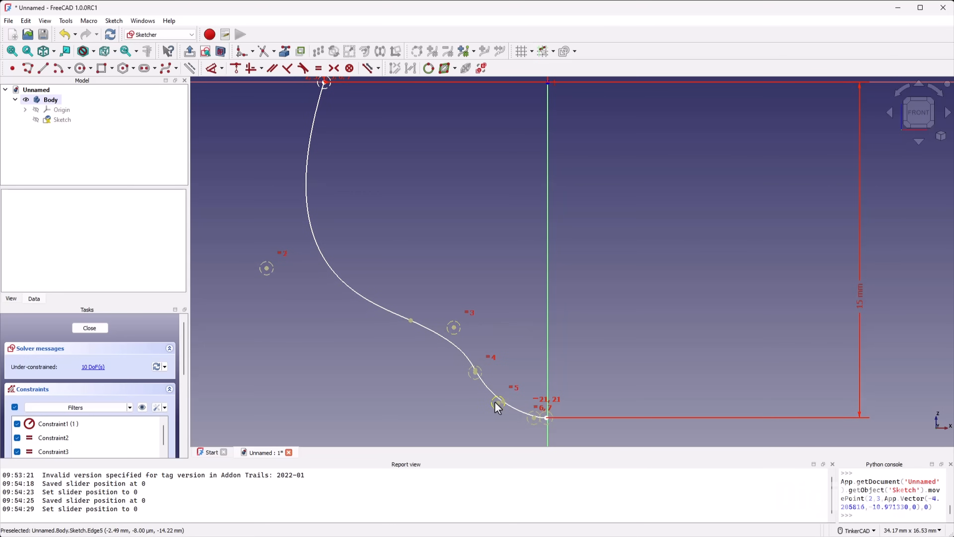
{"action": "left_click_drag", "start_coordinate": [497, 403], "coordinate": [495, 406]}
Step: Mirror the hull curve about the vertical axis, keeping the original and without symmetry constraints
{"action": "scroll", "coordinate": [486, 346], "scroll_direction": "down", "scroll_amount": 5}
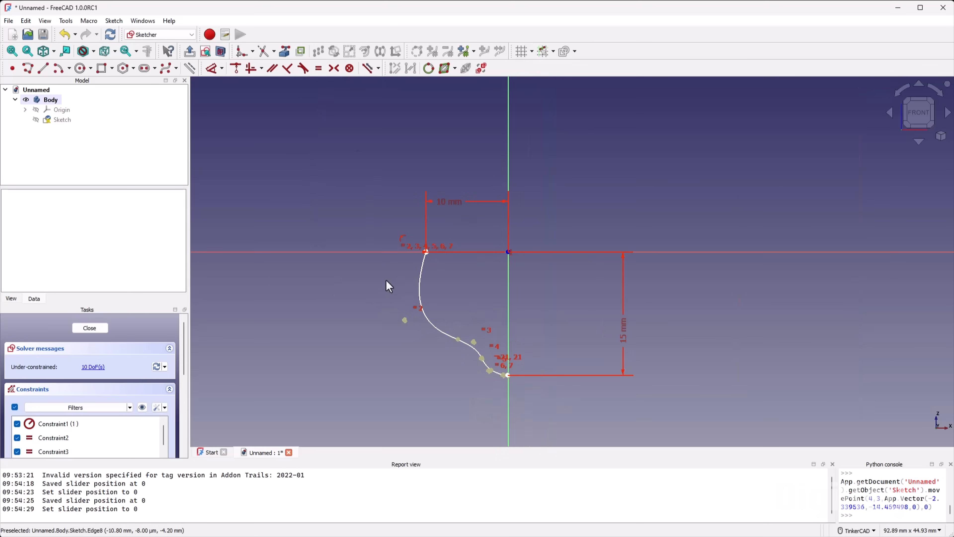
{"action": "mouse_move", "coordinate": [374, 207]}
{"action": "left_mouse_down"}
{"action": "mouse_move", "coordinate": [533, 423]}
{"action": "mouse_move", "coordinate": [545, 416]}
{"action": "left_mouse_up"}
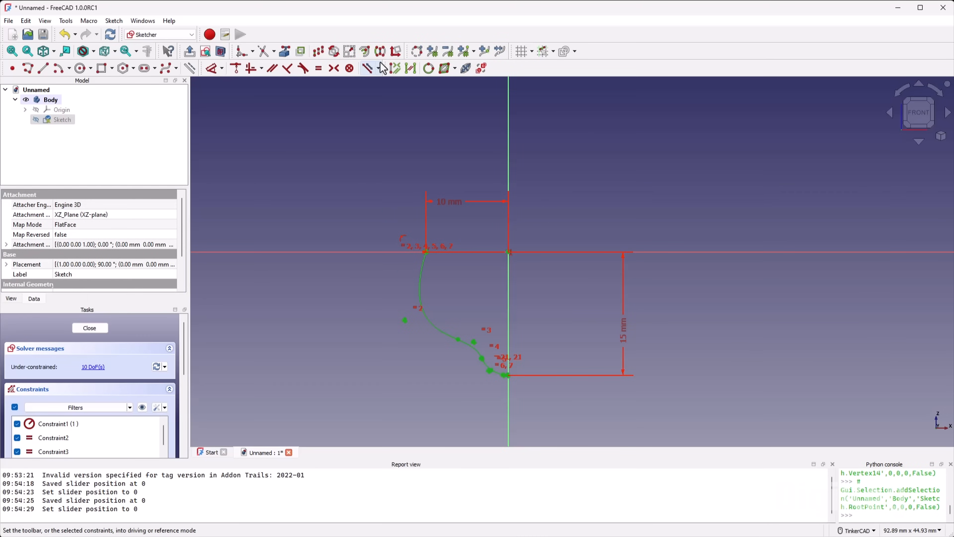
{"action": "left_click", "coordinate": [380, 52]}
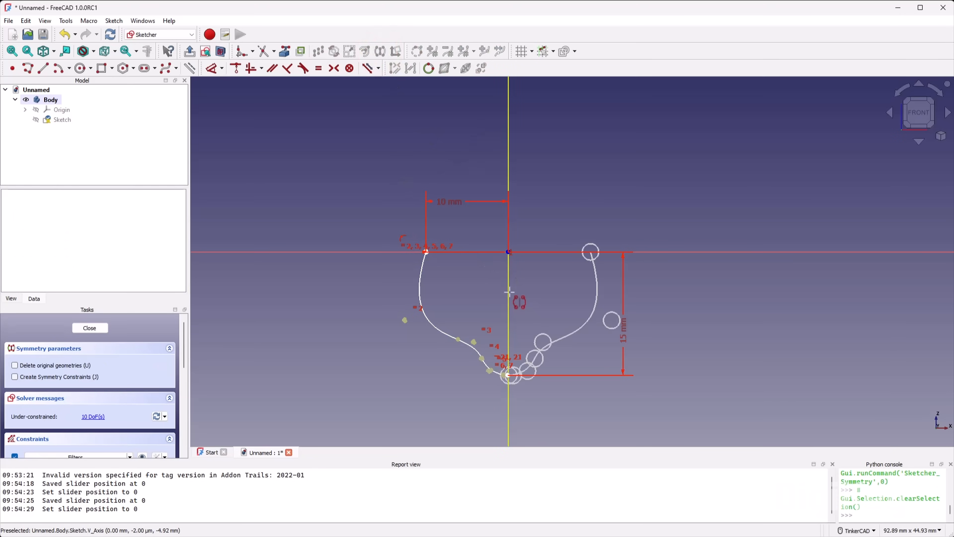
{"action": "left_click", "coordinate": [509, 292]}
{"action": "right_click", "coordinate": [540, 290]}
{"action": "left_click", "coordinate": [538, 282]}
Step: Close the hull profile with a straight line between the upper endpoints of the two curves
{"action": "scroll", "coordinate": [544, 308], "scroll_direction": "up", "scroll_amount": 2}
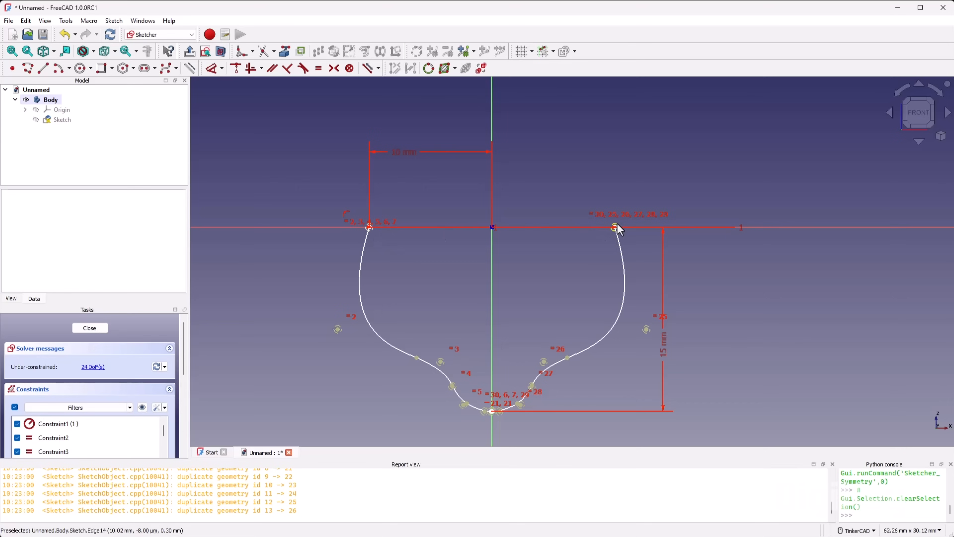
{"action": "left_click", "coordinate": [43, 68]}
{"action": "scroll", "coordinate": [366, 217], "scroll_direction": "up", "scroll_amount": 5}
{"action": "scroll", "coordinate": [366, 217], "scroll_direction": "up", "scroll_amount": 3}
{"action": "left_click", "coordinate": [354, 256]}
{"action": "scroll", "coordinate": [435, 282], "scroll_direction": "down", "scroll_amount": 6}
{"action": "scroll", "coordinate": [779, 282], "scroll_direction": "up", "scroll_amount": 2}
{"action": "scroll", "coordinate": [590, 274], "scroll_direction": "down", "scroll_amount": 4}
{"action": "scroll", "coordinate": [710, 278], "scroll_direction": "up", "scroll_amount": 6}
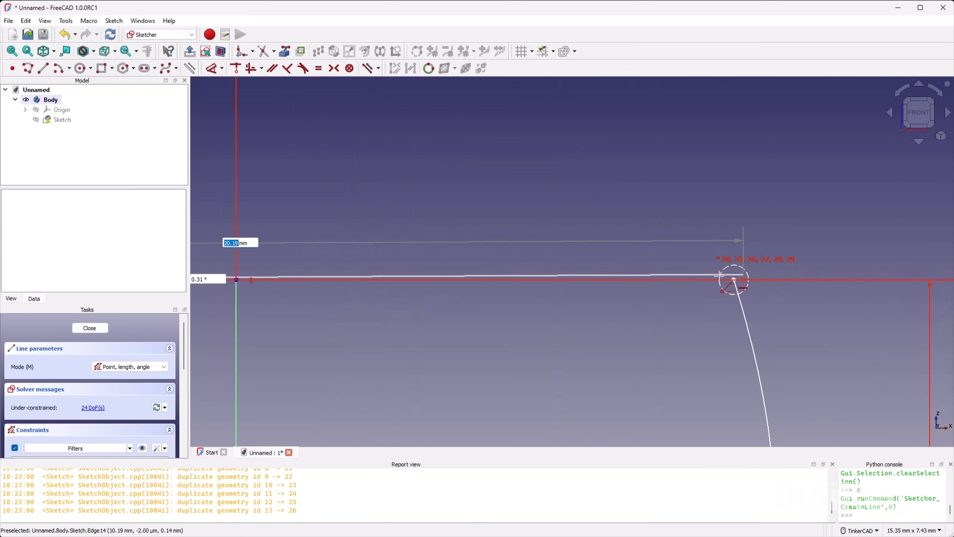
{"action": "left_click", "coordinate": [734, 280]}
{"action": "scroll", "coordinate": [699, 241], "scroll_direction": "down", "scroll_amount": 6}
{"action": "right_click", "coordinate": [541, 281]}
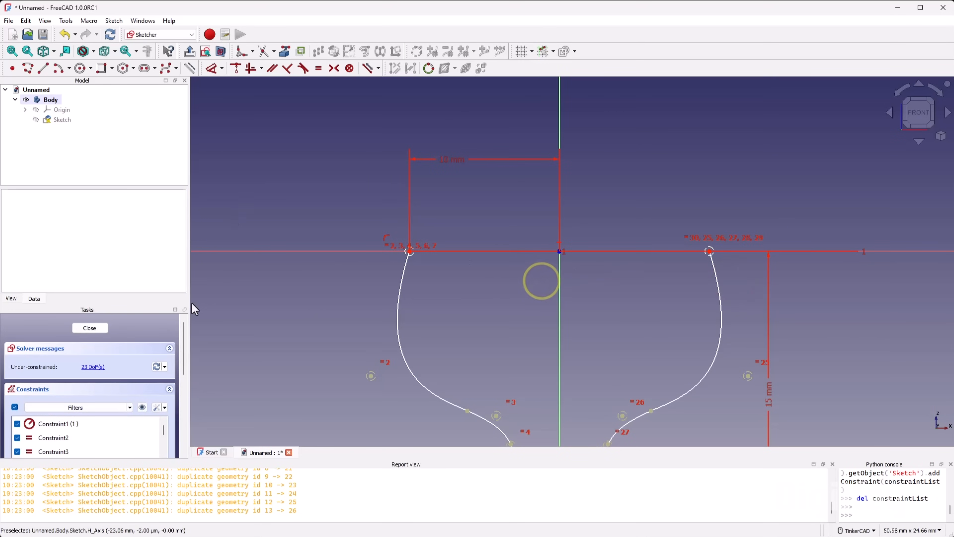
{"action": "scroll", "coordinate": [474, 225], "scroll_direction": "down", "scroll_amount": 5}
{"action": "scroll", "coordinate": [418, 312], "scroll_direction": "up", "scroll_amount": 7}
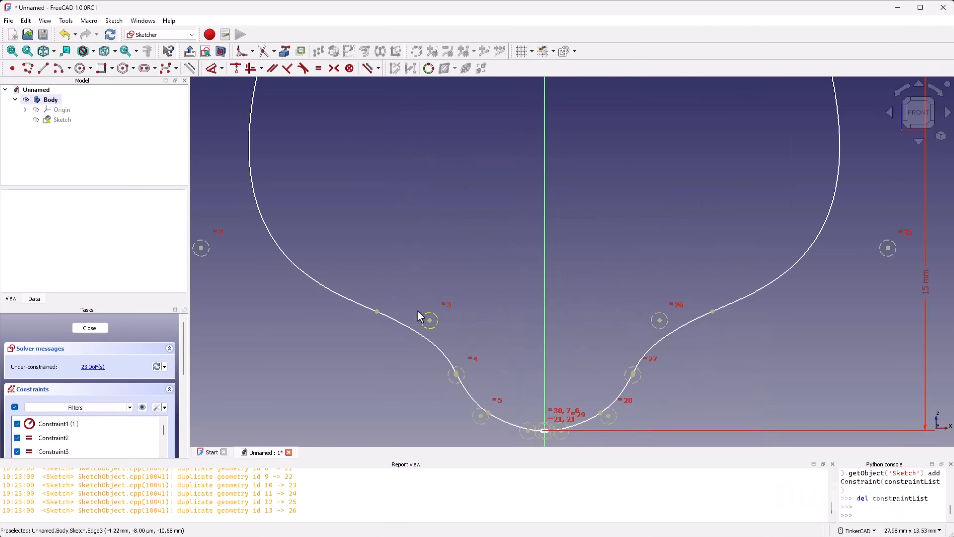
{"action": "left_click", "coordinate": [212, 68]}
{"action": "left_click", "coordinate": [431, 320]}
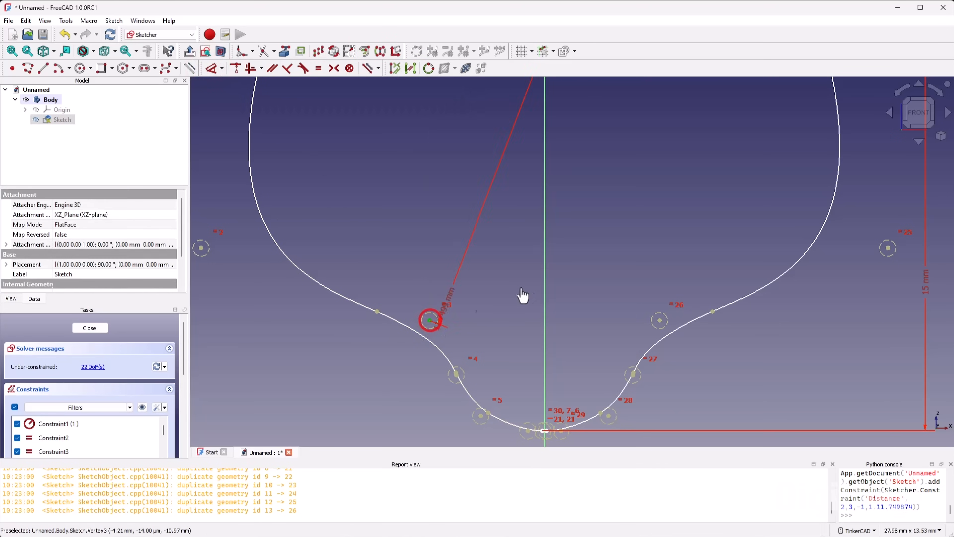
{"action": "left_click", "coordinate": [545, 323]}
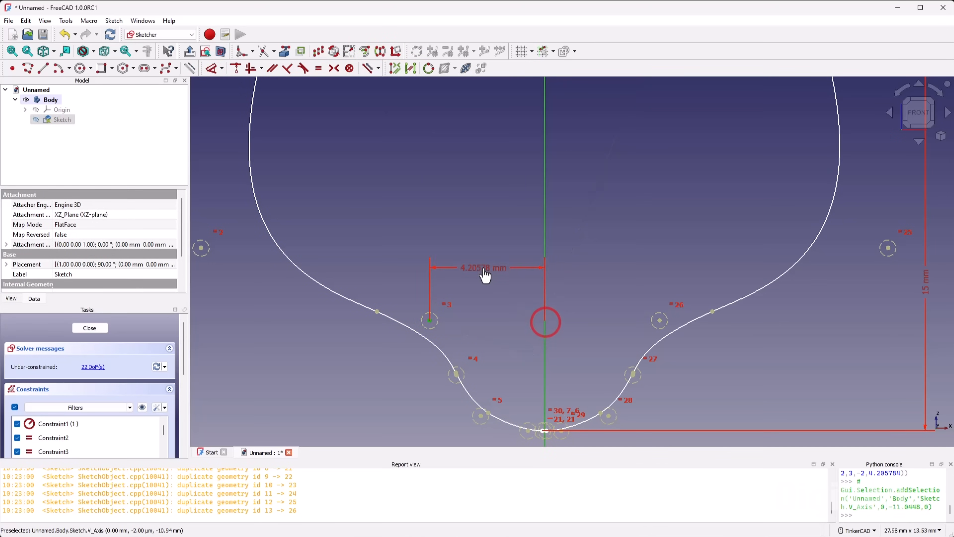
{"action": "left_click", "coordinate": [487, 288]}
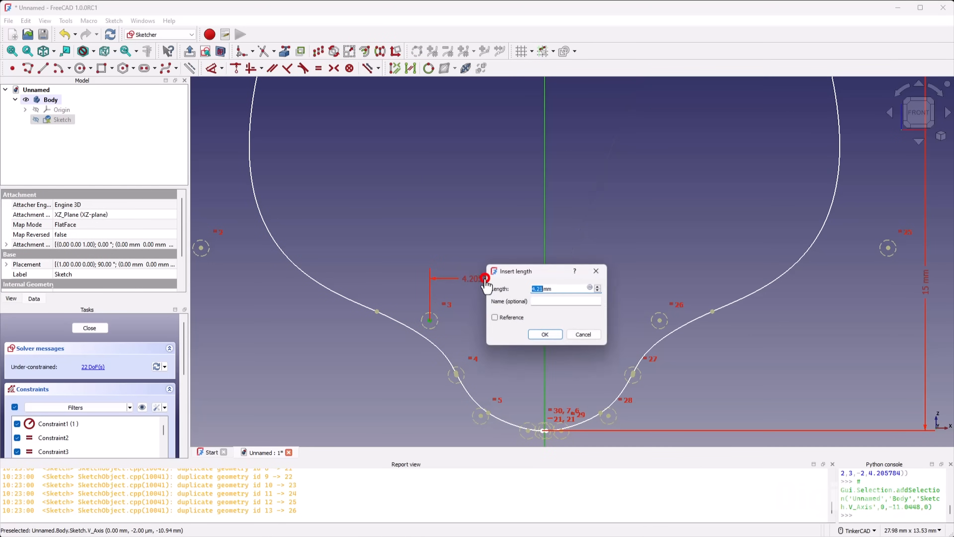
{"action": "left_click", "coordinate": [579, 336]}
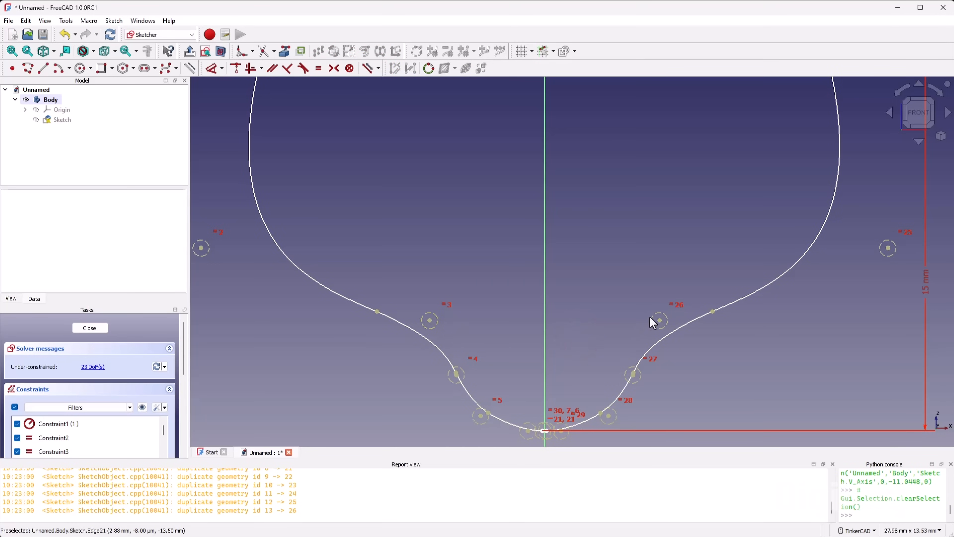
Step: Finish editing the hull sketch and show the body's origin planes and axes
{"action": "scroll", "coordinate": [431, 347], "scroll_direction": "down", "scroll_amount": 2}
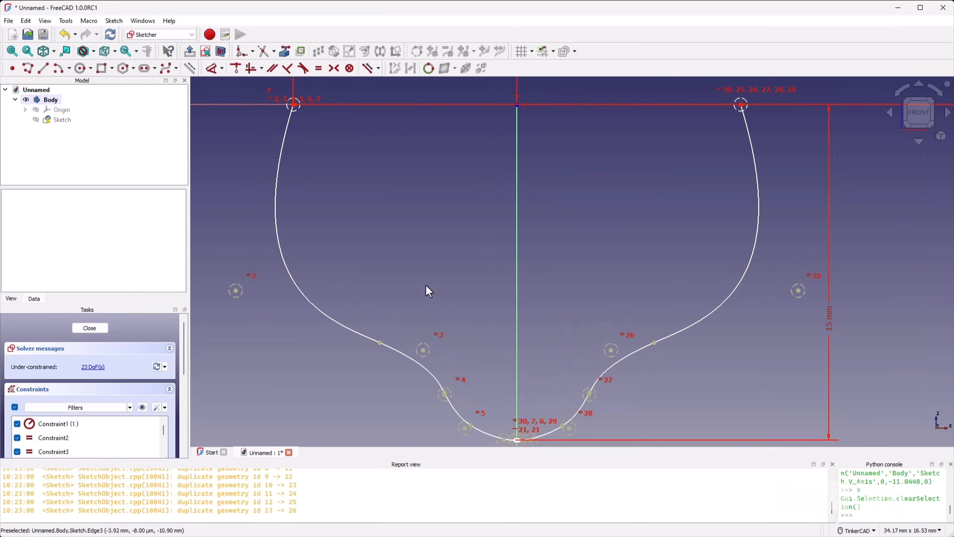
{"action": "left_click", "coordinate": [91, 328]}
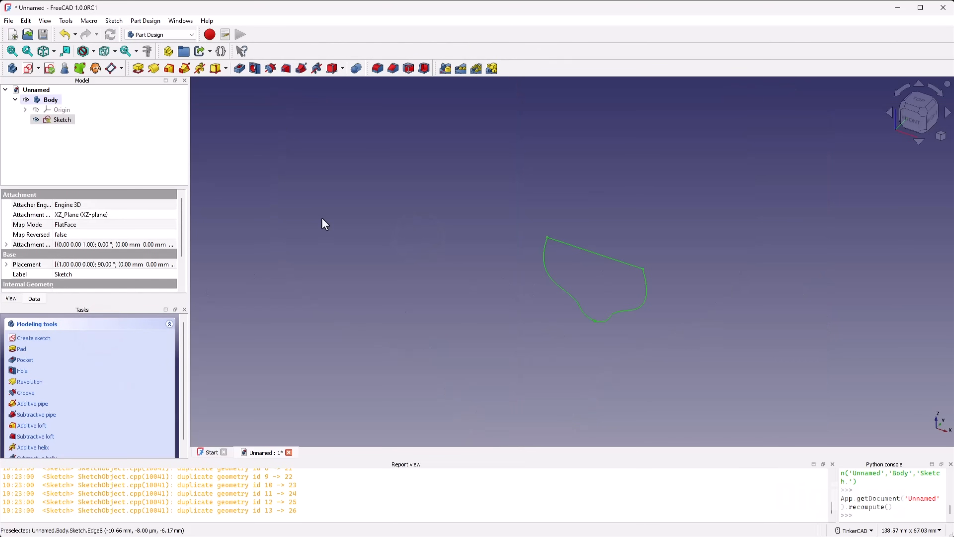
{"action": "left_click", "coordinate": [473, 209]}
{"action": "left_click", "coordinate": [56, 119]}
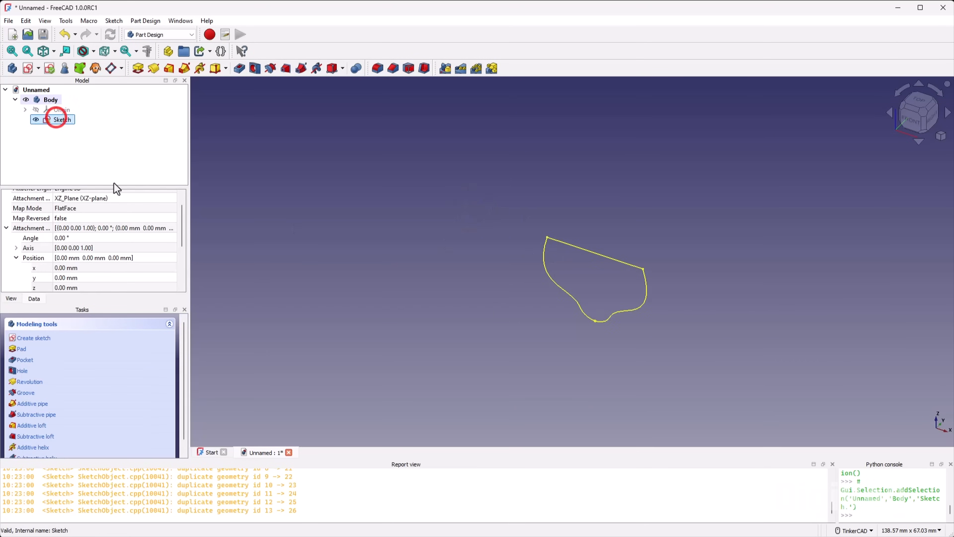
{"action": "left_click", "coordinate": [57, 110]}
{"action": "key", "text": "space"}
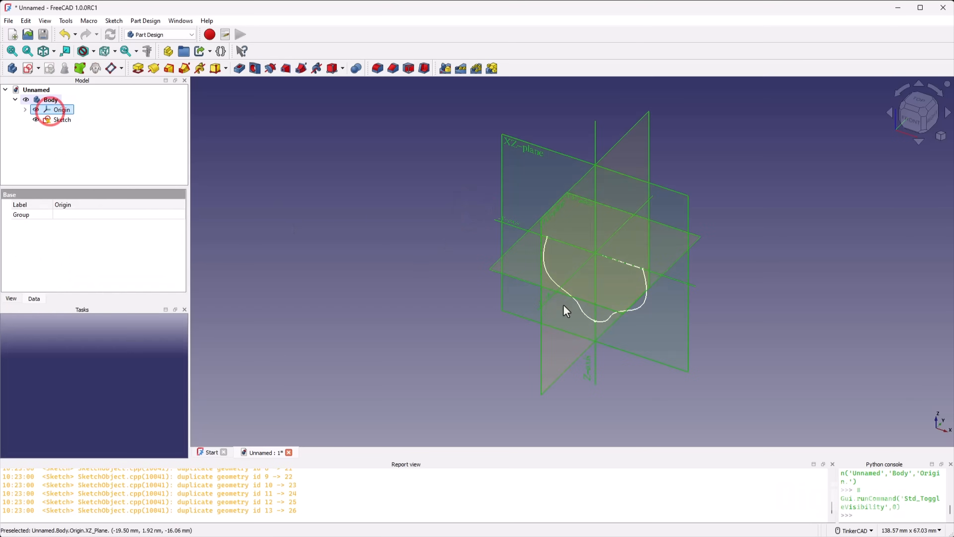
{"action": "mouse_move", "coordinate": [620, 263]}
{"action": "right_mouse_down"}
{"action": "mouse_move", "coordinate": [598, 285]}
{"action": "mouse_move", "coordinate": [629, 268]}
{"action": "right_mouse_up"}
{"action": "scroll", "coordinate": [644, 199], "scroll_direction": "up", "scroll_amount": 3}
{"action": "scroll", "coordinate": [644, 199], "scroll_direction": "up", "scroll_amount": 1}
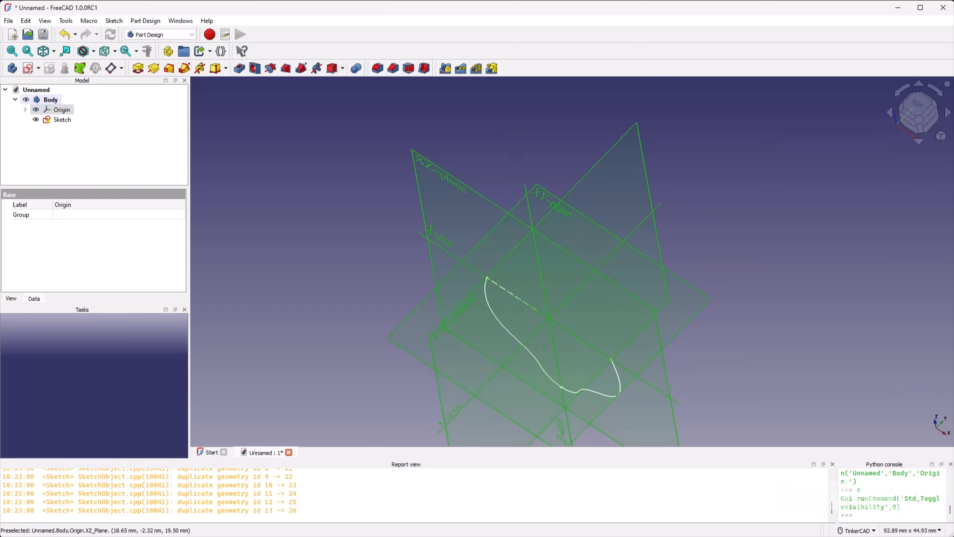
{"action": "left_click", "coordinate": [705, 241]}
{"action": "scroll", "coordinate": [692, 240], "scroll_direction": "down", "scroll_amount": 3}
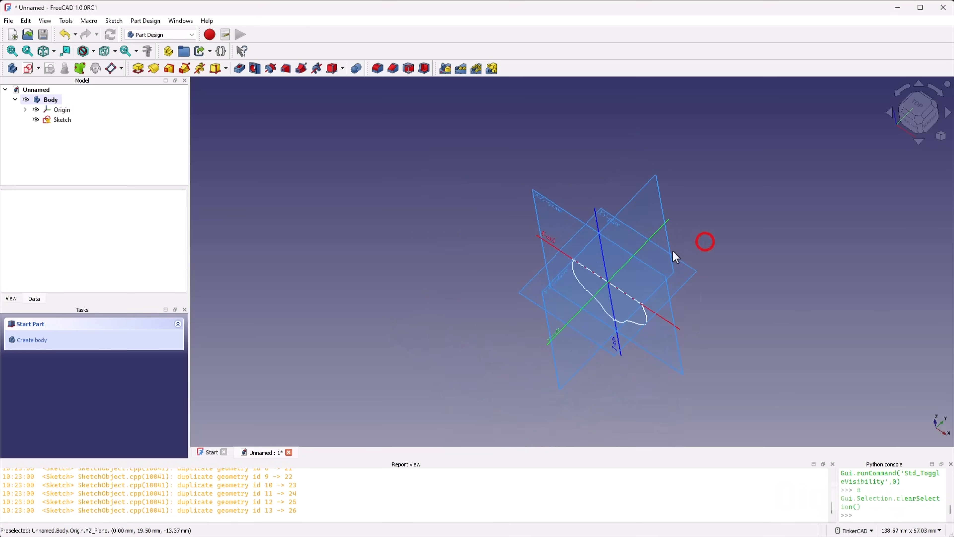
{"action": "scroll", "coordinate": [649, 295], "scroll_direction": "up", "scroll_amount": 3}
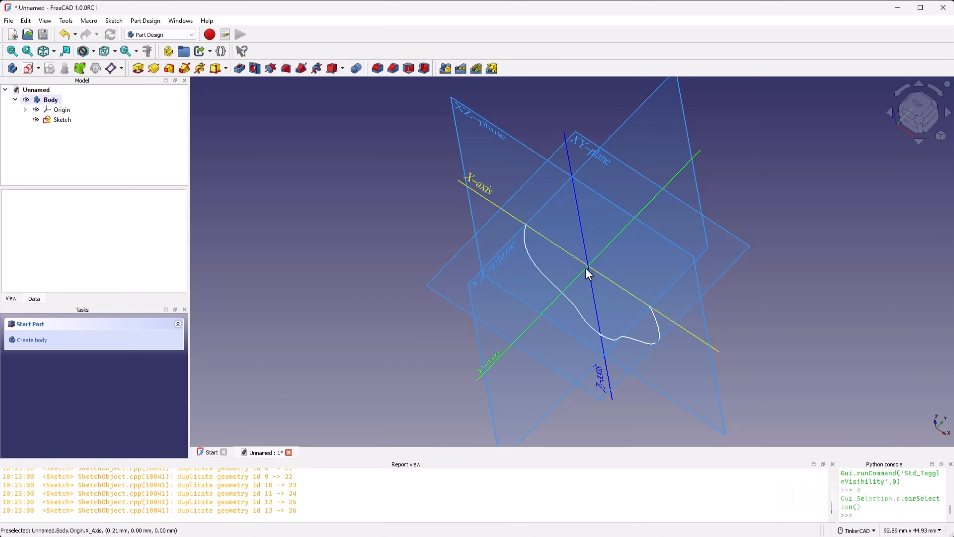
Step: Try shifting the hull sketch's attachment position to z 1 mm and x 3 mm
{"action": "left_click", "coordinate": [55, 120]}
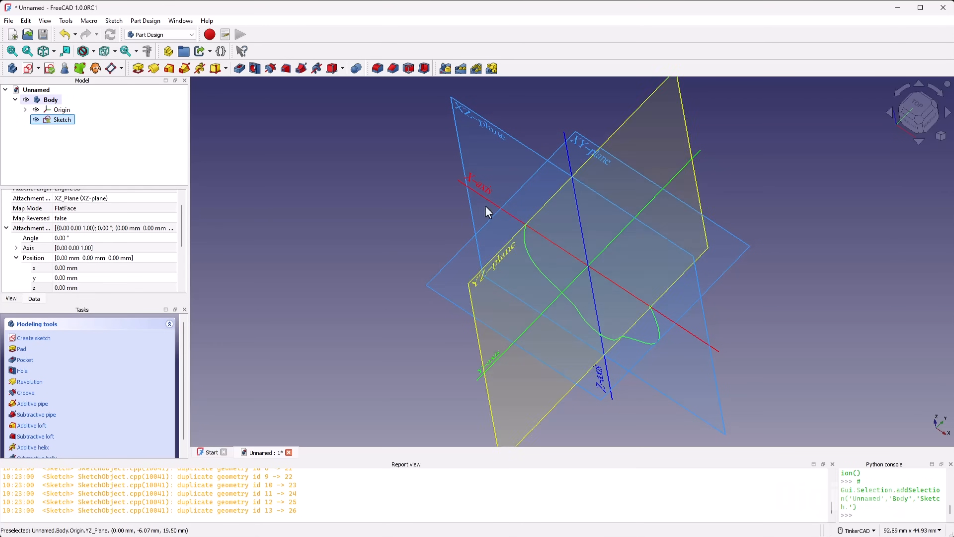
{"action": "left_click", "coordinate": [96, 288]}
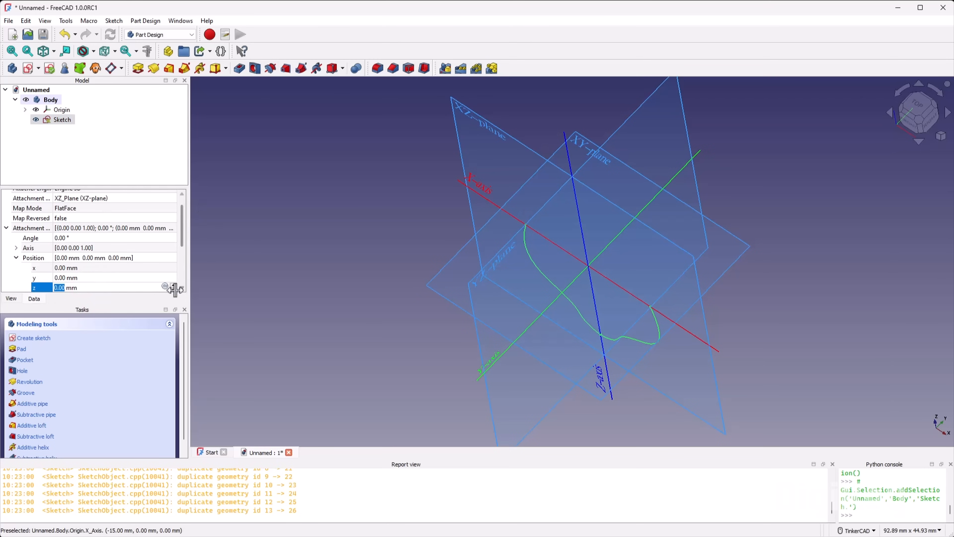
{"action": "scroll", "coordinate": [173, 286], "scroll_direction": "up", "scroll_amount": 4}
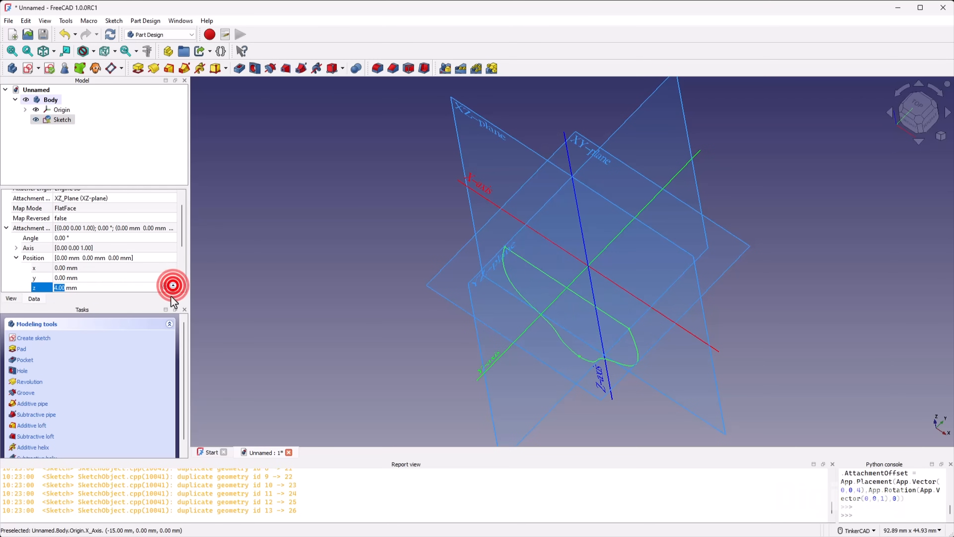
{"action": "scroll", "coordinate": [173, 287], "scroll_direction": "down", "scroll_amount": 3}
{"action": "left_click", "coordinate": [161, 264]}
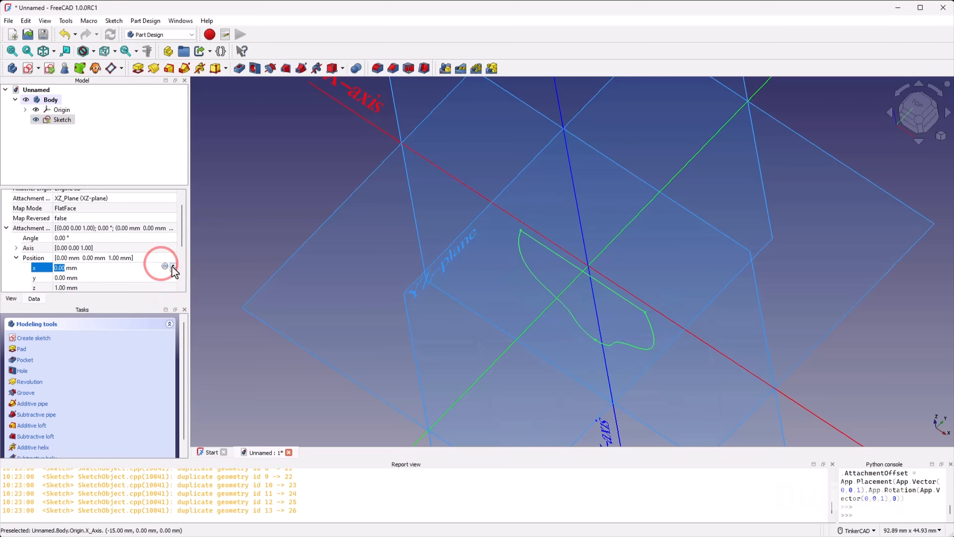
{"action": "left_click", "coordinate": [172, 266]}
{"action": "left_click", "coordinate": [172, 267]}
{"action": "left_click", "coordinate": [172, 266]}
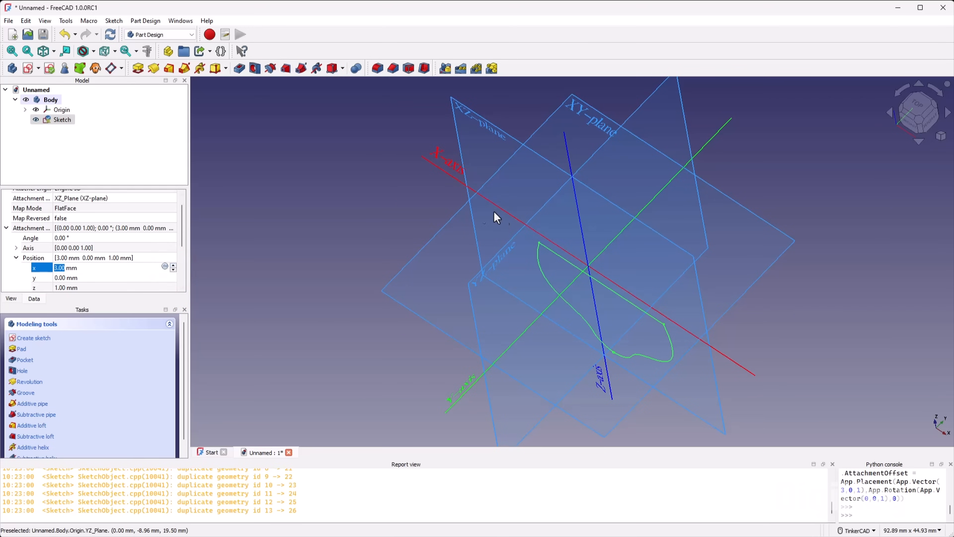
Step: Try raising the hull sketch's attachment position to y 7 mm
{"action": "left_click", "coordinate": [139, 278]}
{"action": "left_click", "coordinate": [173, 275]}
{"action": "left_click", "coordinate": [173, 275]}
{"action": "left_click", "coordinate": [173, 275]}
{"action": "left_click", "coordinate": [173, 275]}
{"action": "left_click", "coordinate": [173, 275]}
{"action": "left_click", "coordinate": [173, 275]}
{"action": "left_click", "coordinate": [173, 274]}
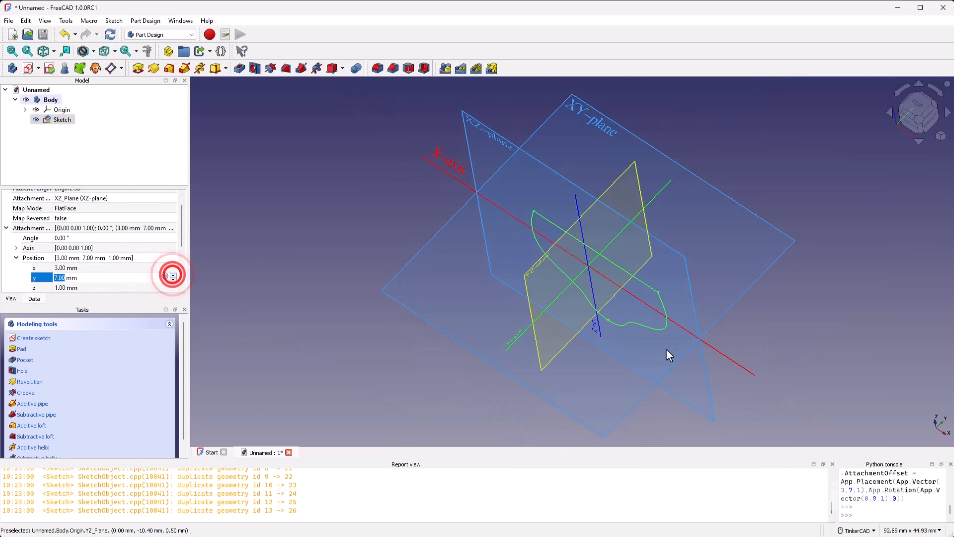
{"action": "scroll", "coordinate": [675, 348], "scroll_direction": "up", "scroll_amount": 3}
{"action": "mouse_move", "coordinate": [689, 317]}
{"action": "right_mouse_down"}
{"action": "mouse_move", "coordinate": [696, 283]}
{"action": "mouse_move", "coordinate": [720, 296]}
{"action": "mouse_move", "coordinate": [660, 334]}
{"action": "mouse_move", "coordinate": [638, 330]}
{"action": "right_mouse_up"}
Step: Set the hull sketch's attachment position to x 0 mm, y 0 mm and z -25 mm
{"action": "left_click", "coordinate": [77, 267]}
{"action": "type", "text": "0"}
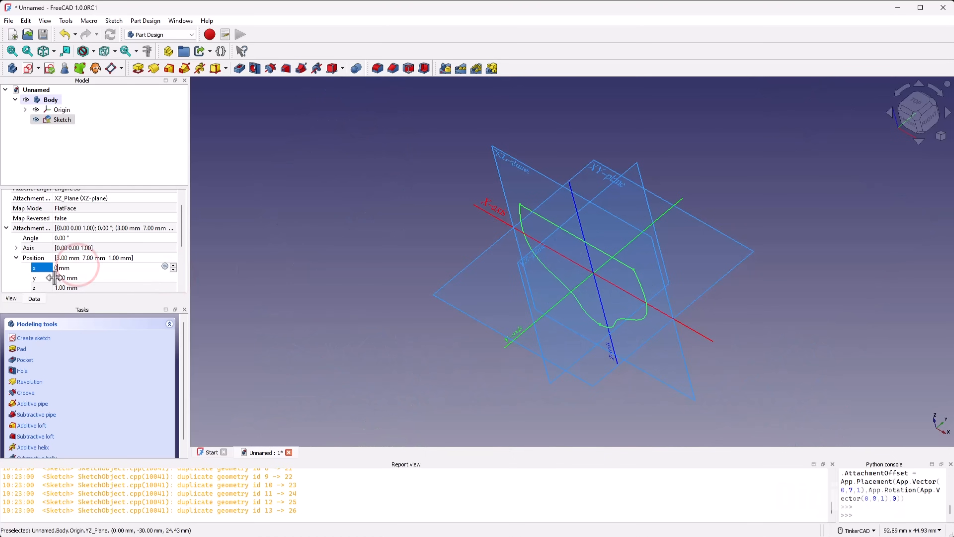
{"action": "left_click", "coordinate": [63, 277]}
{"action": "type", "text": "0"}
{"action": "left_click", "coordinate": [82, 287]}
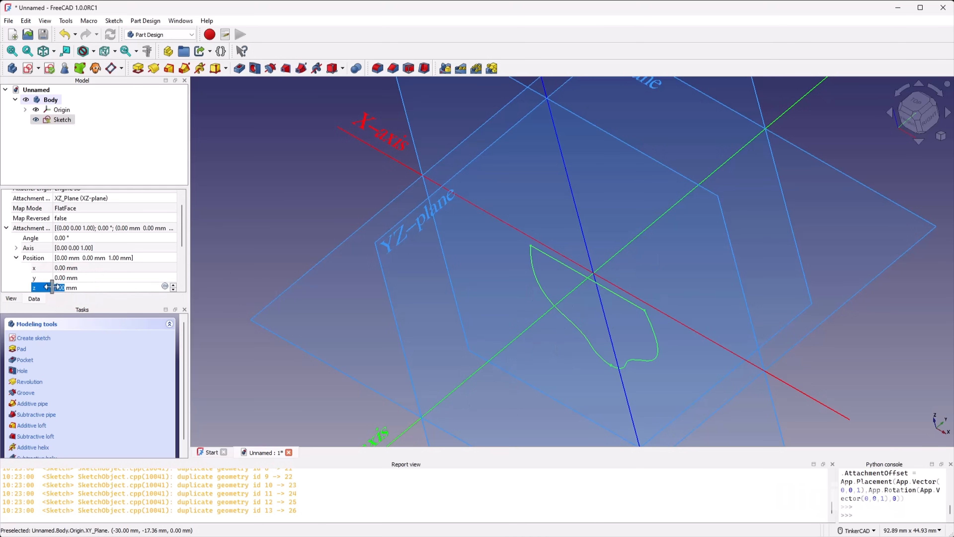
{"action": "type", "text": "-25"}
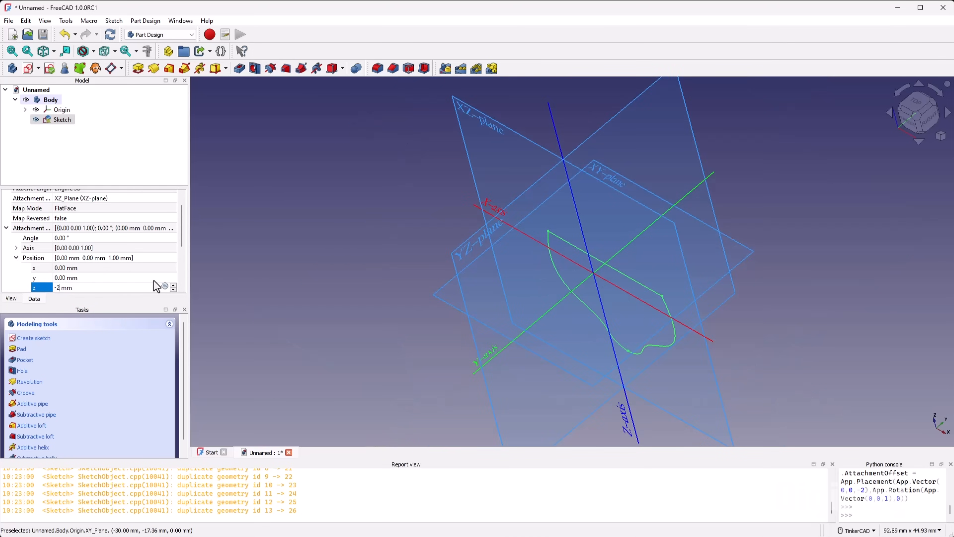
{"action": "key", "text": "Tab"}
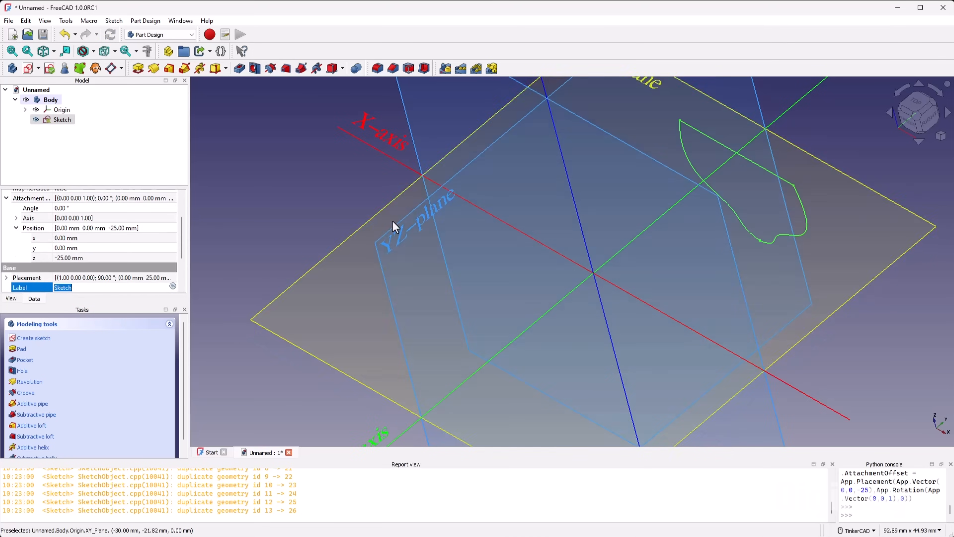
{"action": "scroll", "coordinate": [393, 224], "scroll_direction": "down", "scroll_amount": 2}
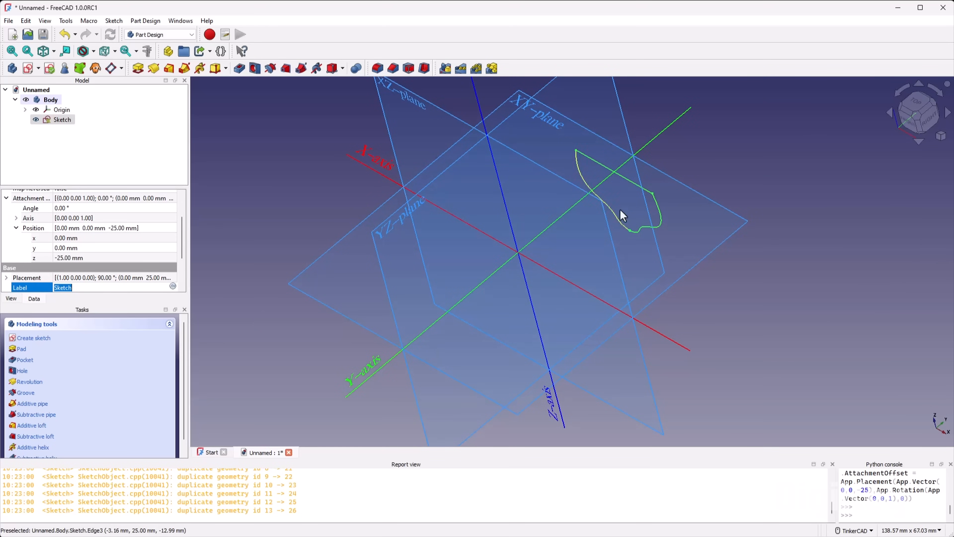
Step: Create a new sketch on the XZ plane, working around its origin
{"action": "left_click", "coordinate": [31, 68]}
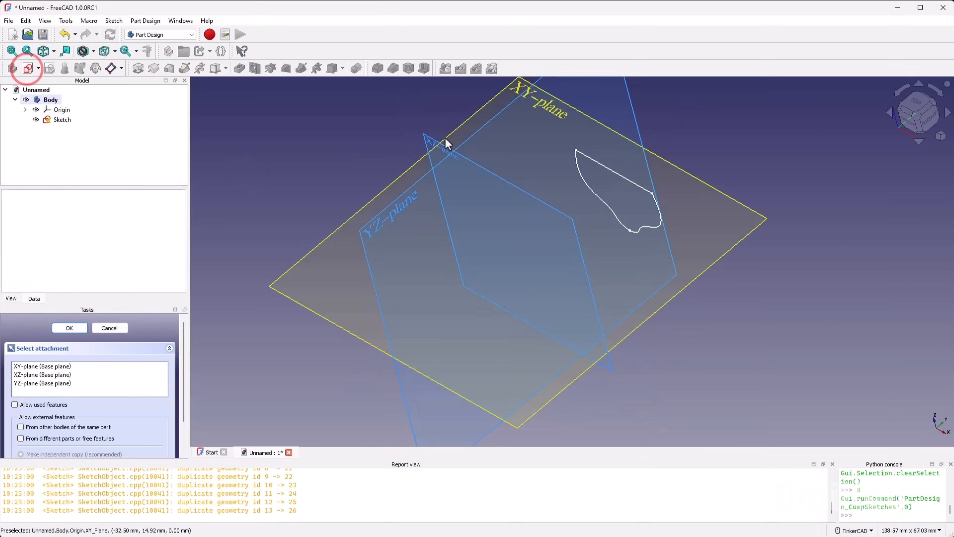
{"action": "left_click", "coordinate": [435, 139]}
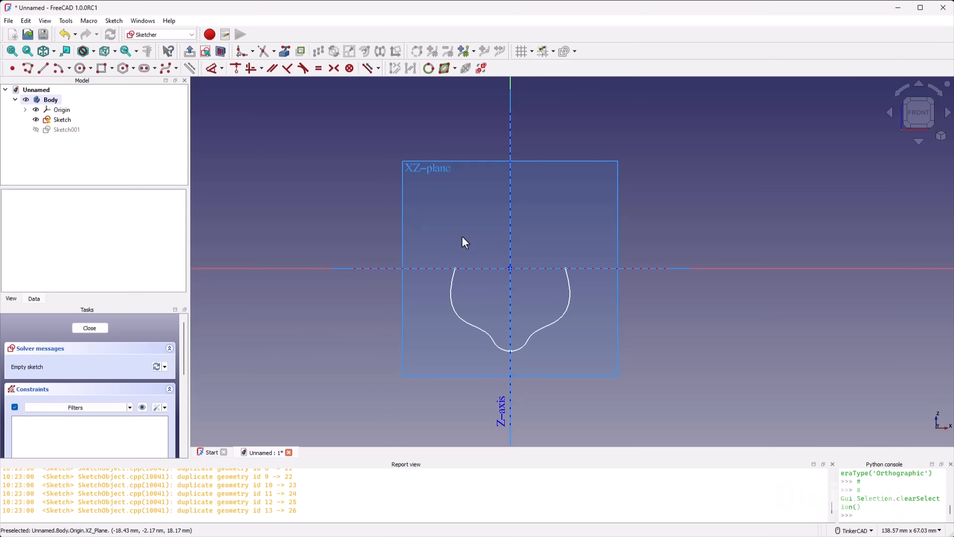
{"action": "scroll", "coordinate": [522, 272], "scroll_direction": "up", "scroll_amount": 5}
{"action": "scroll", "coordinate": [485, 275], "scroll_direction": "up", "scroll_amount": 5}
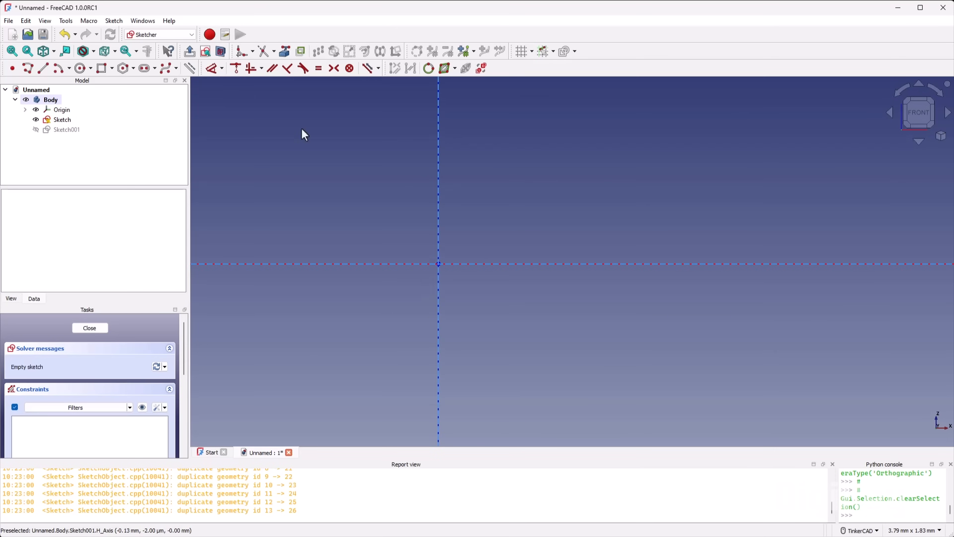
Step: Sketch a three-point arc about 0.5 mm wide bulging below the horizontal axis, with both endpoints on that axis
{"action": "left_click", "coordinate": [70, 69]}
{"action": "left_click", "coordinate": [75, 91]}
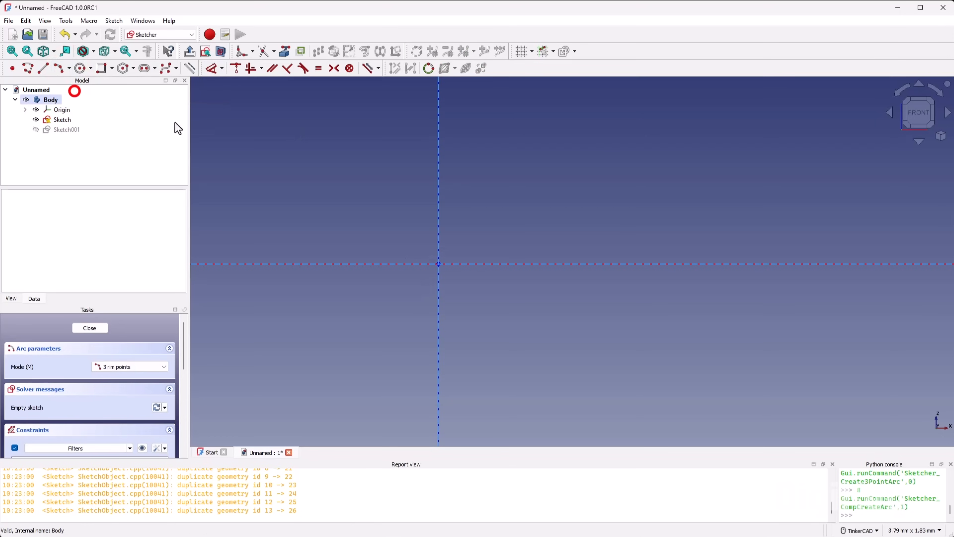
{"action": "left_click", "coordinate": [389, 266]}
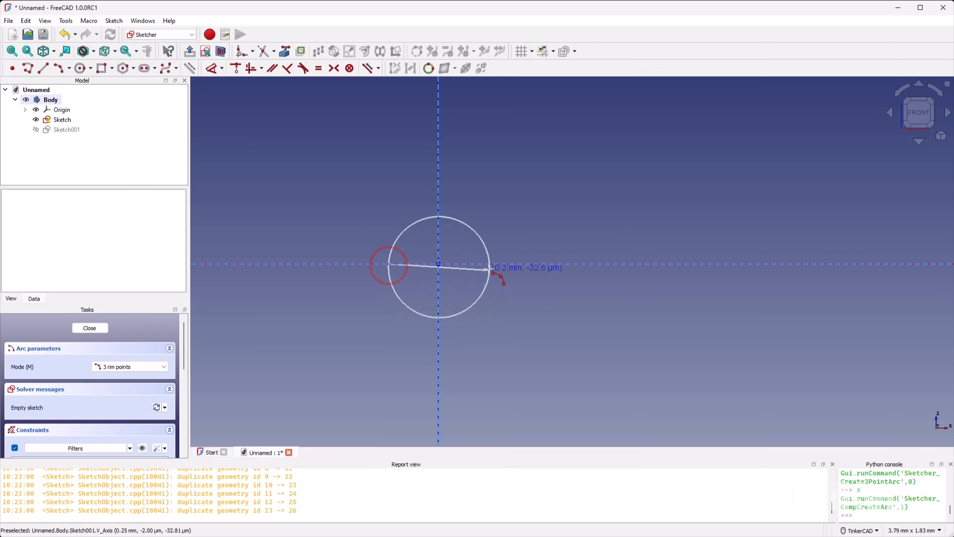
{"action": "left_click", "coordinate": [496, 264]}
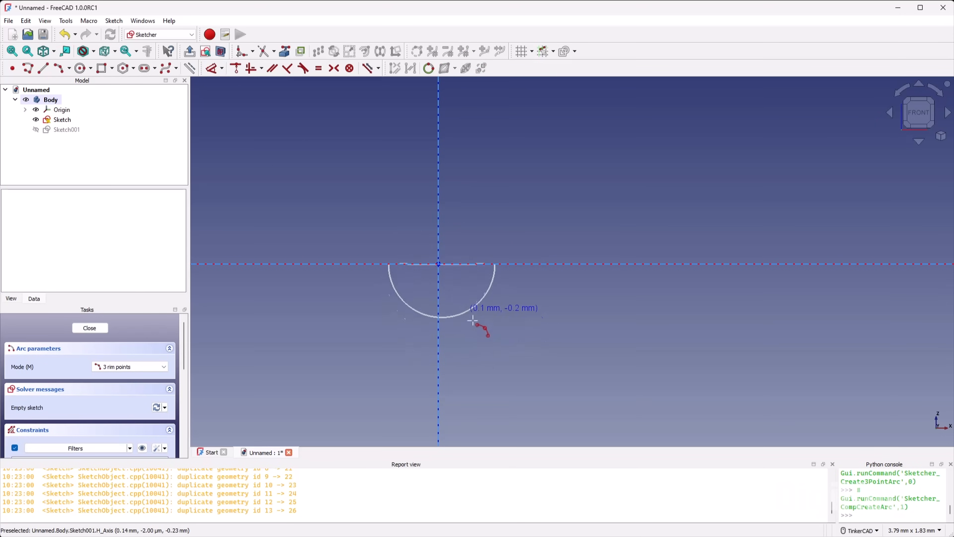
{"action": "left_click", "coordinate": [472, 319]}
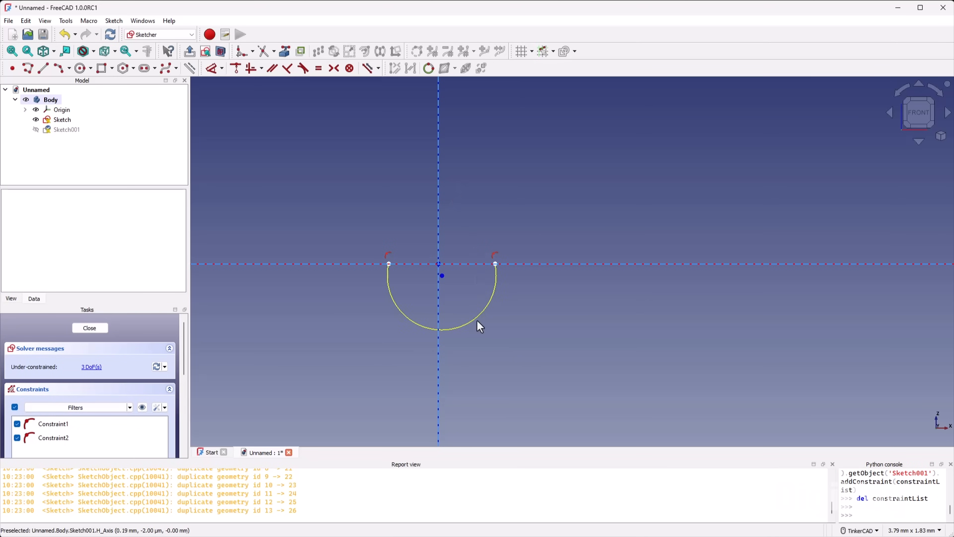
Step: Make the arc's centre coincident with the origin and shrink the arc to a radius of about 0.22 mm
{"action": "key", "text": "c"}
{"action": "left_click", "coordinate": [442, 275]}
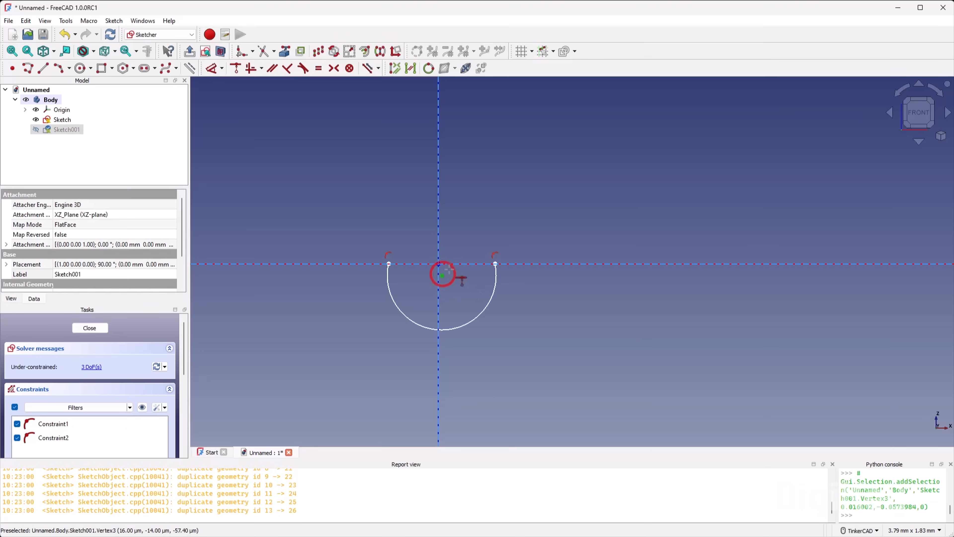
{"action": "left_click", "coordinate": [438, 264]}
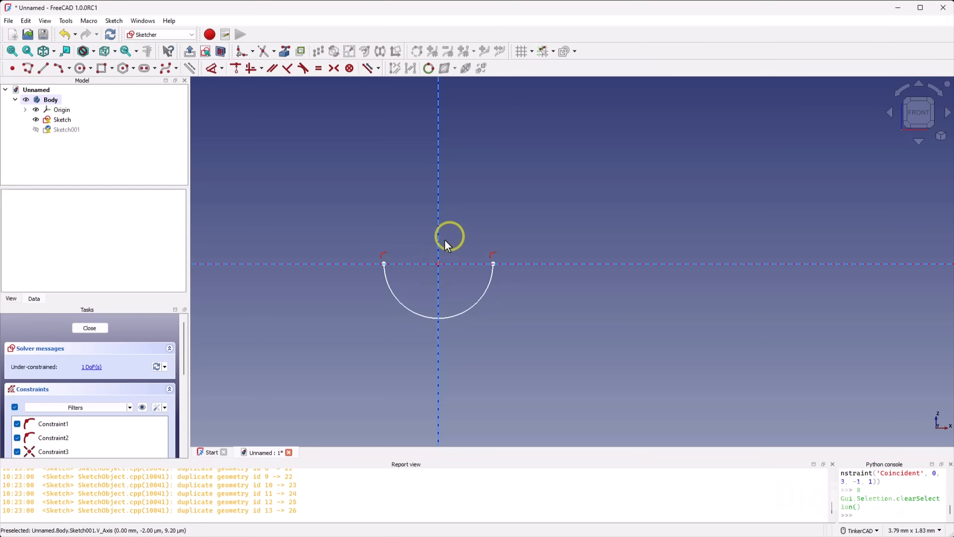
{"action": "mouse_move", "coordinate": [494, 264]}
{"action": "left_mouse_down"}
{"action": "mouse_move", "coordinate": [477, 271]}
{"action": "mouse_move", "coordinate": [530, 275]}
{"action": "mouse_move", "coordinate": [484, 266]}
{"action": "left_mouse_up"}
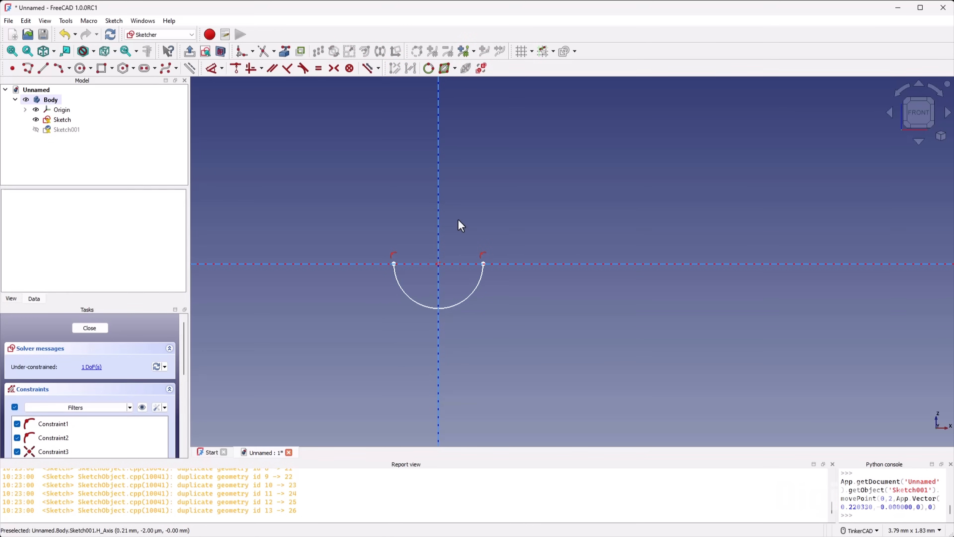
Step: Dimension the arc's radius at 0.1 mm
{"action": "key", "text": "d"}
{"action": "left_click", "coordinate": [473, 292]}
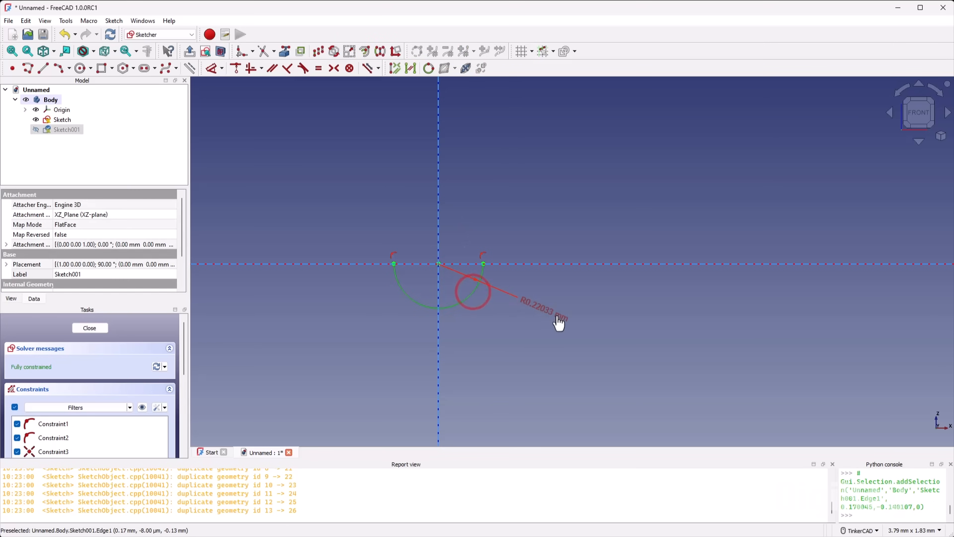
{"action": "left_click", "coordinate": [534, 310]}
{"action": "type", "text": "0."}
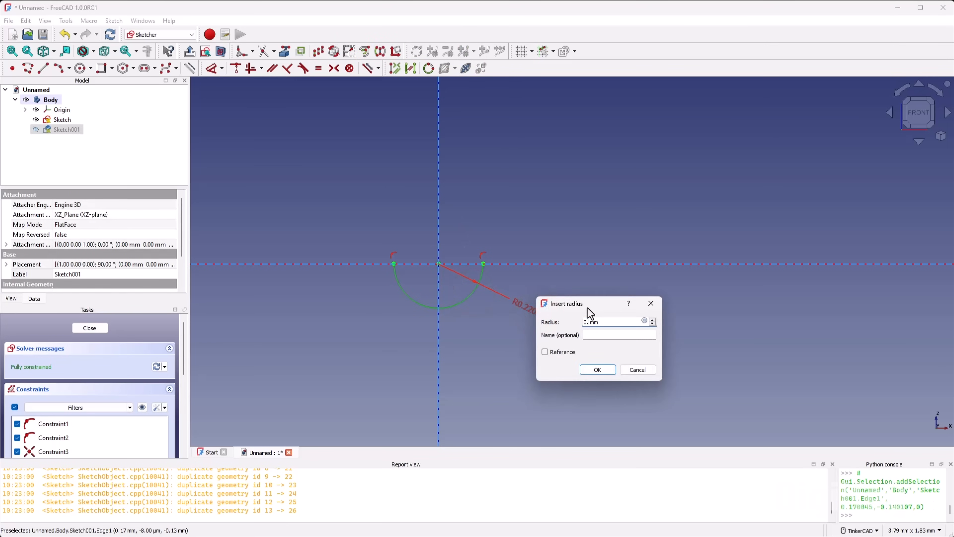
{"action": "type", "text": "1"}
{"action": "key", "text": "Return"}
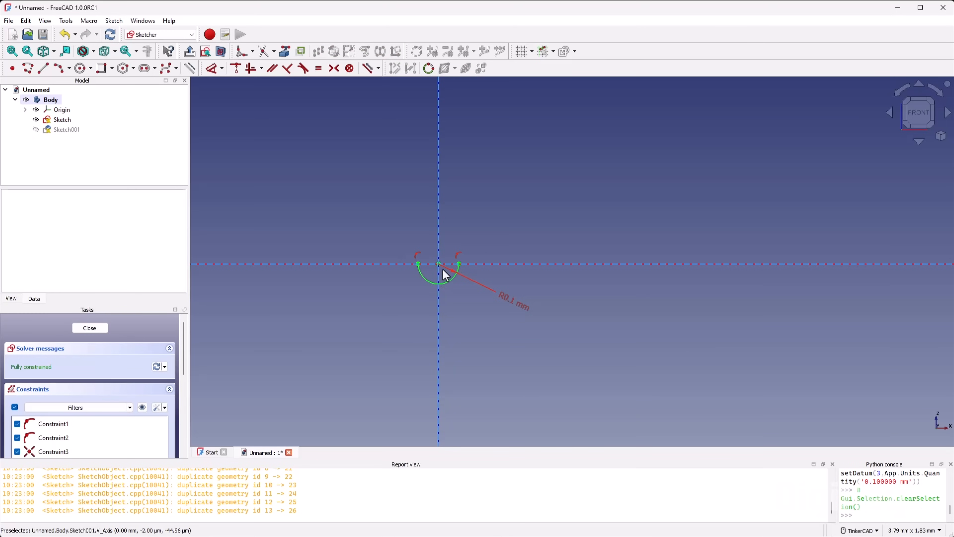
Step: Close the semicircle with a straight line between the arc's two endpoints and finish the sketch
{"action": "scroll", "coordinate": [445, 257], "scroll_direction": "up", "scroll_amount": 5}
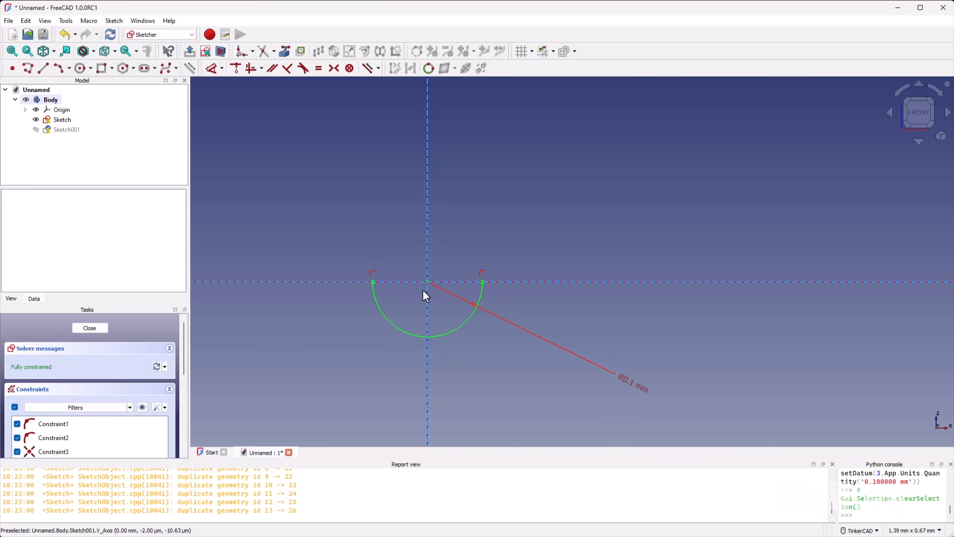
{"action": "scroll", "coordinate": [425, 282], "scroll_direction": "up", "scroll_amount": 3}
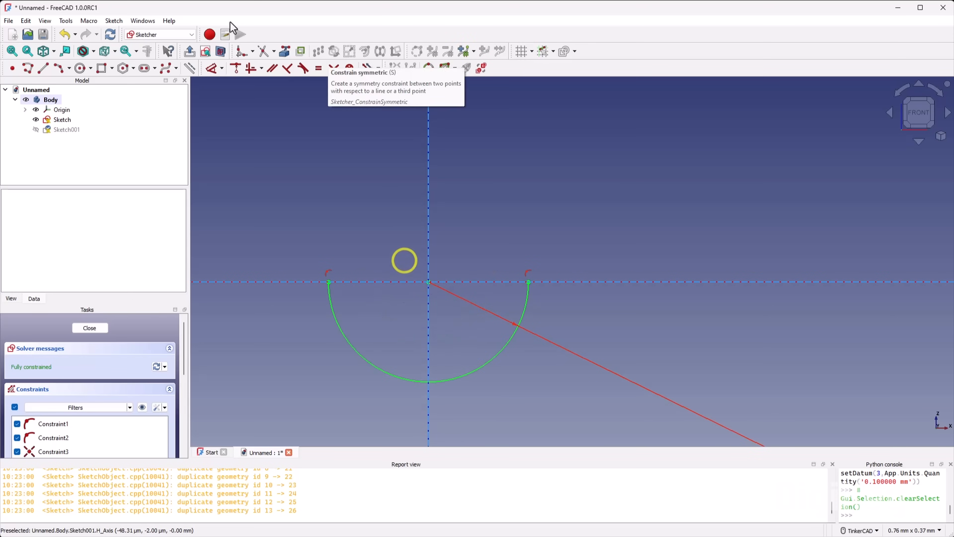
{"action": "scroll", "coordinate": [406, 263], "scroll_direction": "down", "scroll_amount": 4}
{"action": "scroll", "coordinate": [357, 234], "scroll_direction": "up", "scroll_amount": 4}
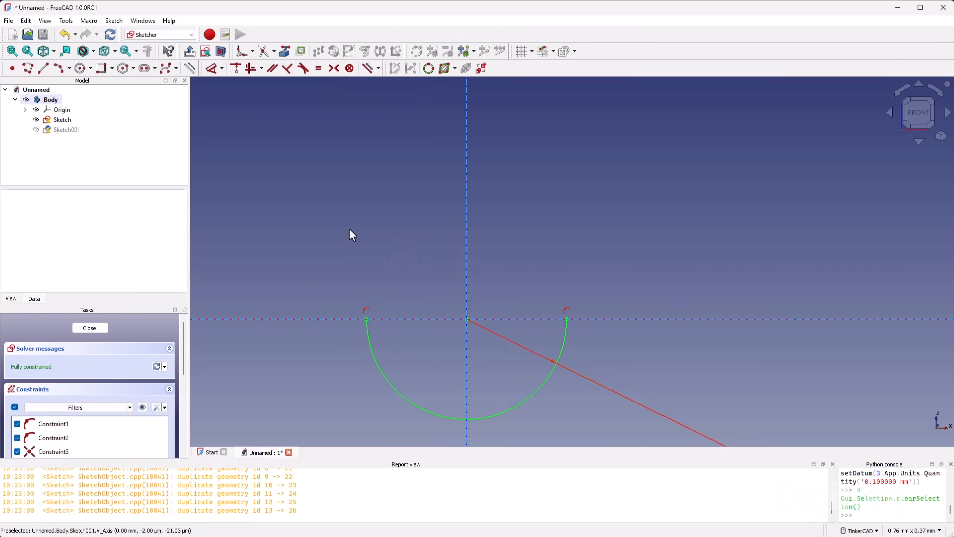
{"action": "left_click", "coordinate": [27, 68]}
{"action": "left_click", "coordinate": [43, 68]}
{"action": "left_click", "coordinate": [315, 289]}
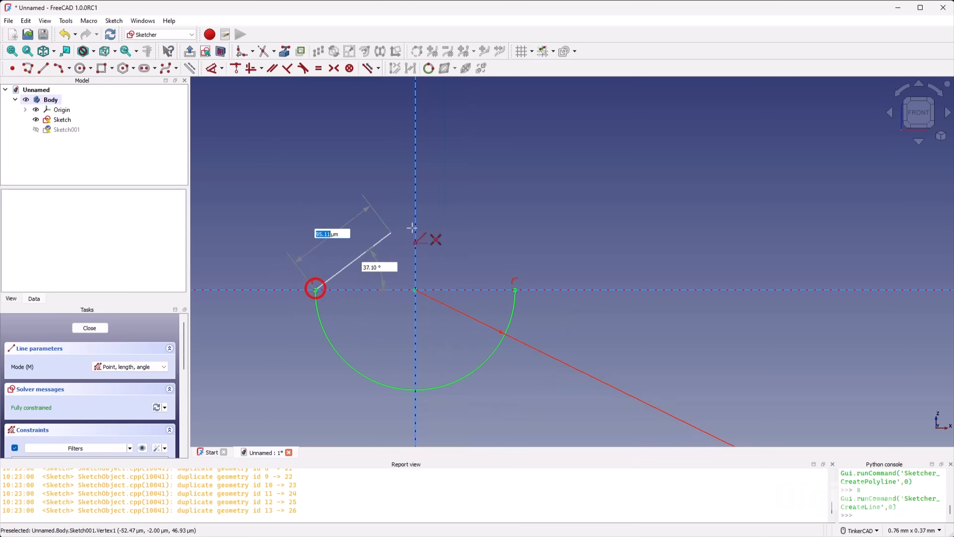
{"action": "left_click", "coordinate": [515, 289]}
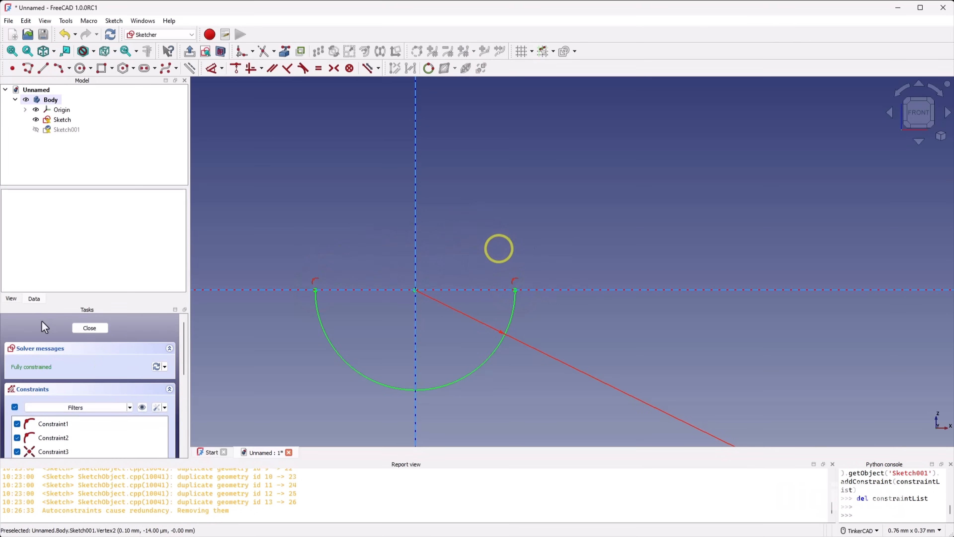
{"action": "left_click", "coordinate": [89, 328]}
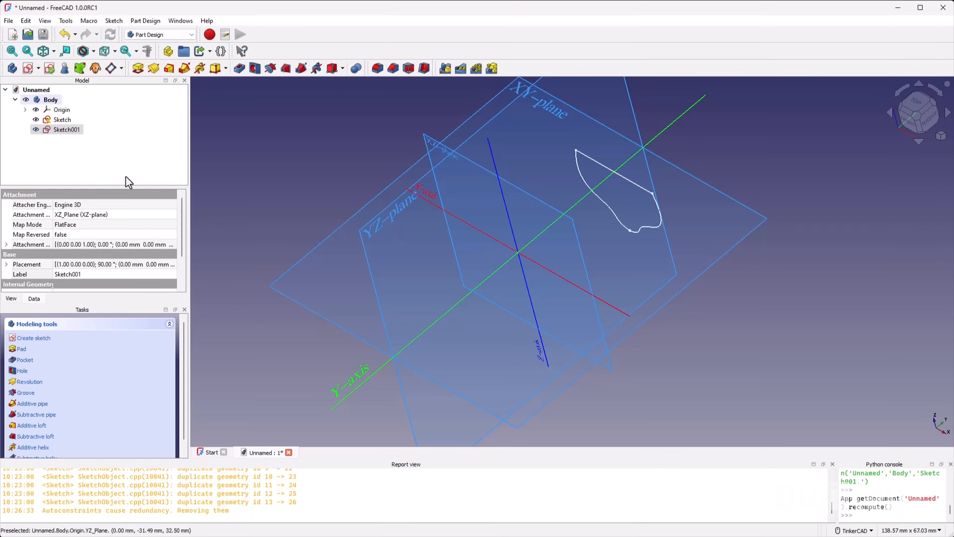
Step: Set the semicircle sketch's attachment offset position to z = 25 mm
{"action": "left_click", "coordinate": [5, 244]}
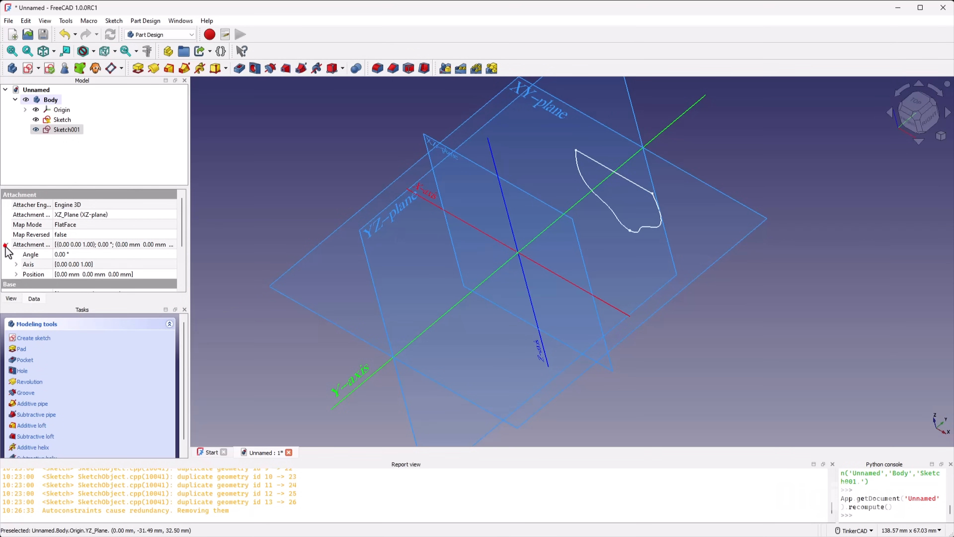
{"action": "left_click", "coordinate": [16, 274]}
{"action": "scroll", "coordinate": [15, 270], "scroll_direction": "down", "scroll_amount": 1}
{"action": "left_click", "coordinate": [80, 277]}
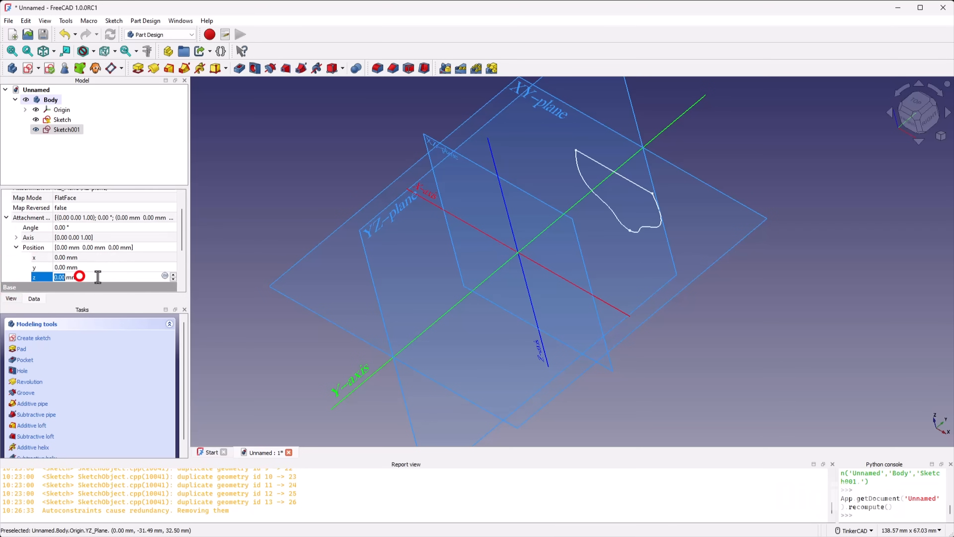
{"action": "type", "text": "25"}
{"action": "key", "text": "Return"}
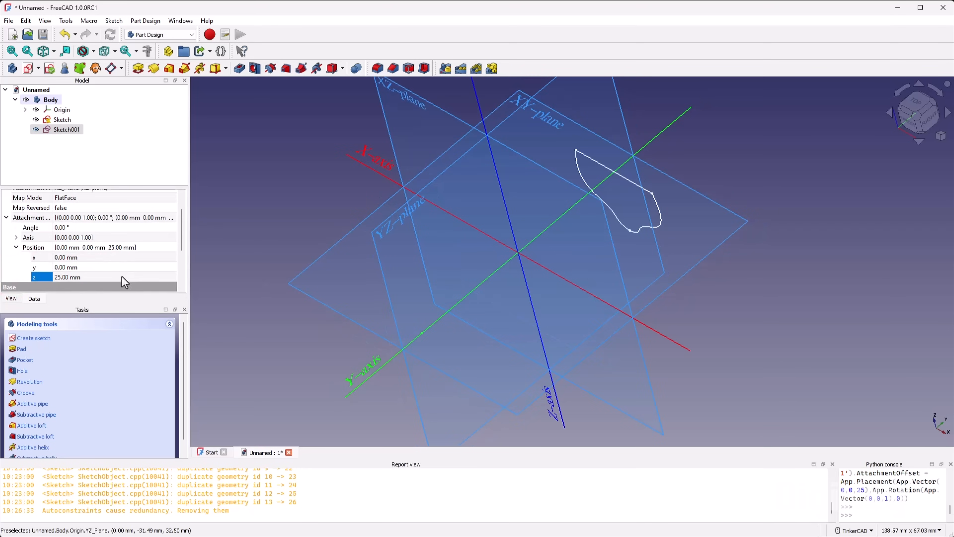
{"action": "scroll", "coordinate": [421, 350], "scroll_direction": "up", "scroll_amount": 10}
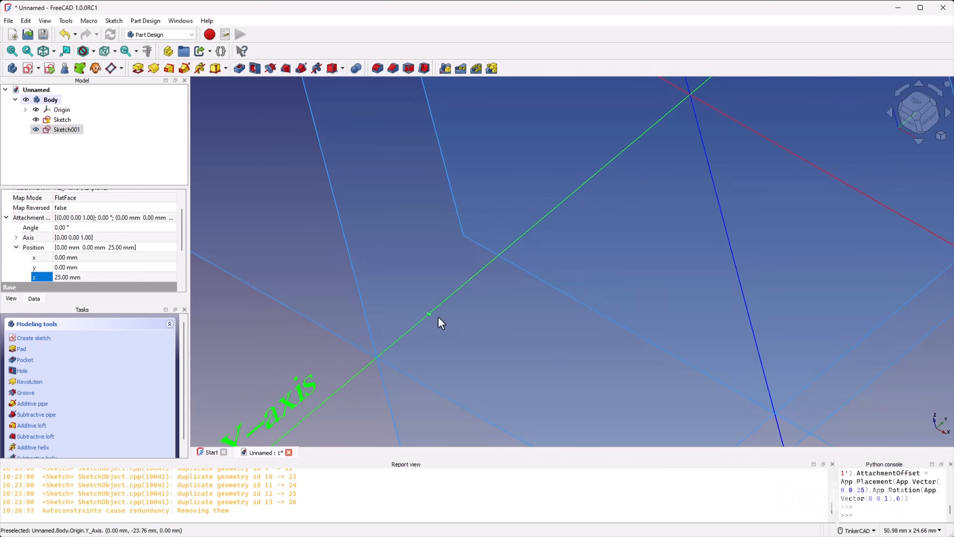
{"action": "scroll", "coordinate": [395, 303], "scroll_direction": "down", "scroll_amount": 10}
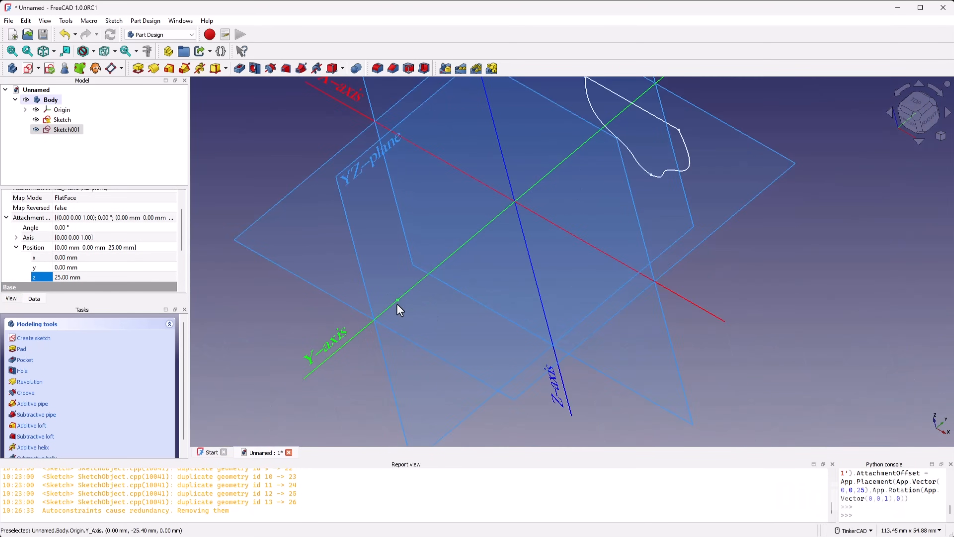
{"action": "right_click_drag", "start_coordinate": [396, 304], "coordinate": [479, 190]}
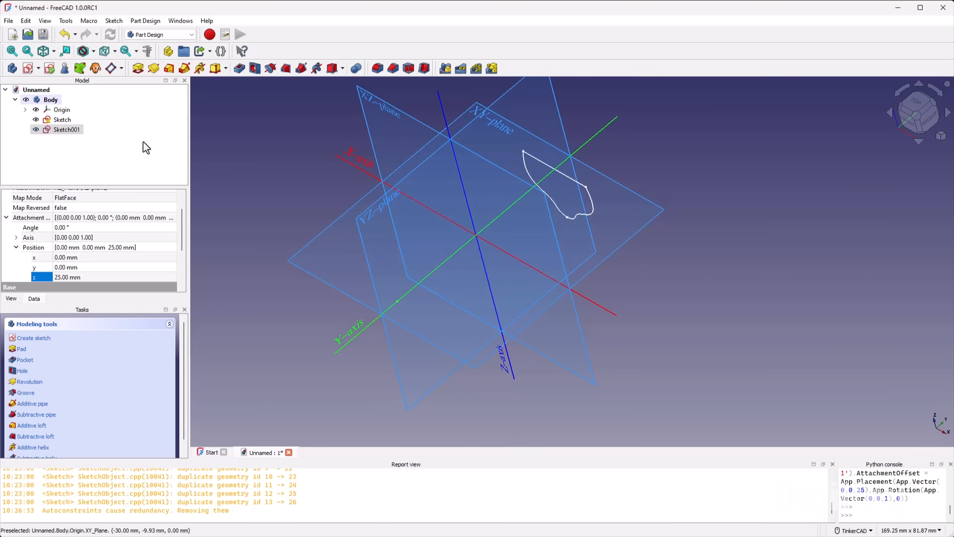
Step: Rename the hull cross-section sketch as hull_stern and the semicircle sketch as hull_bow
{"action": "right_click", "coordinate": [58, 120]}
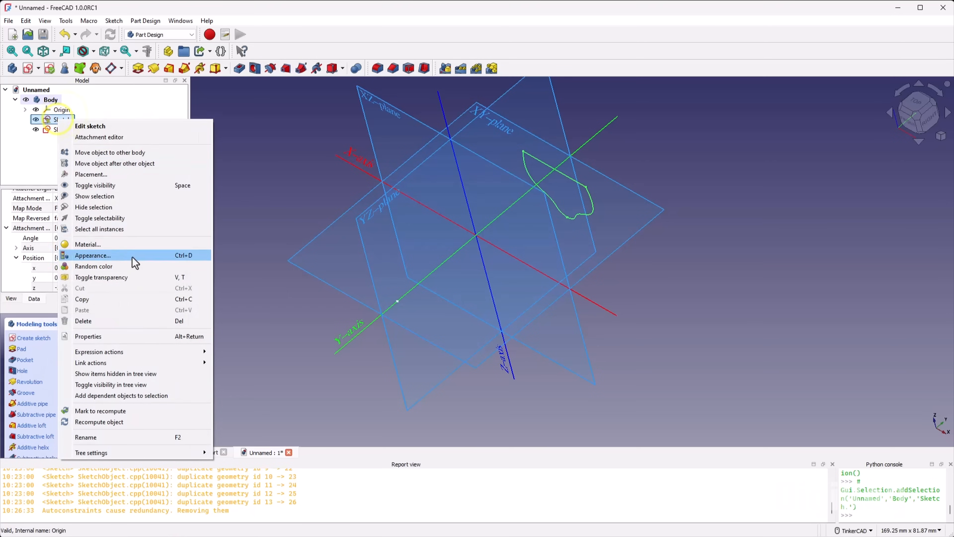
{"action": "left_click", "coordinate": [139, 437]}
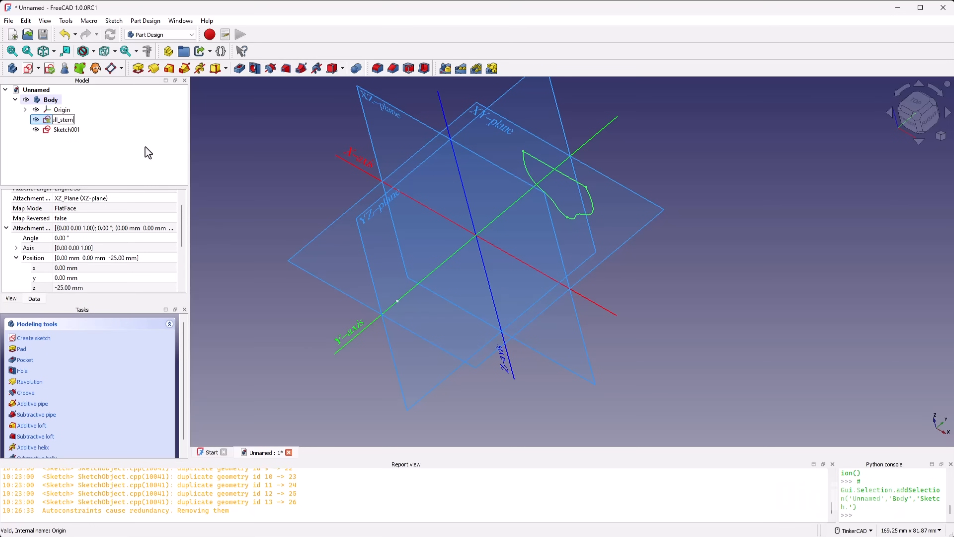
{"action": "key", "text": "Return"}
{"action": "left_click", "coordinate": [74, 130]}
{"action": "right_click", "coordinate": [74, 129]}
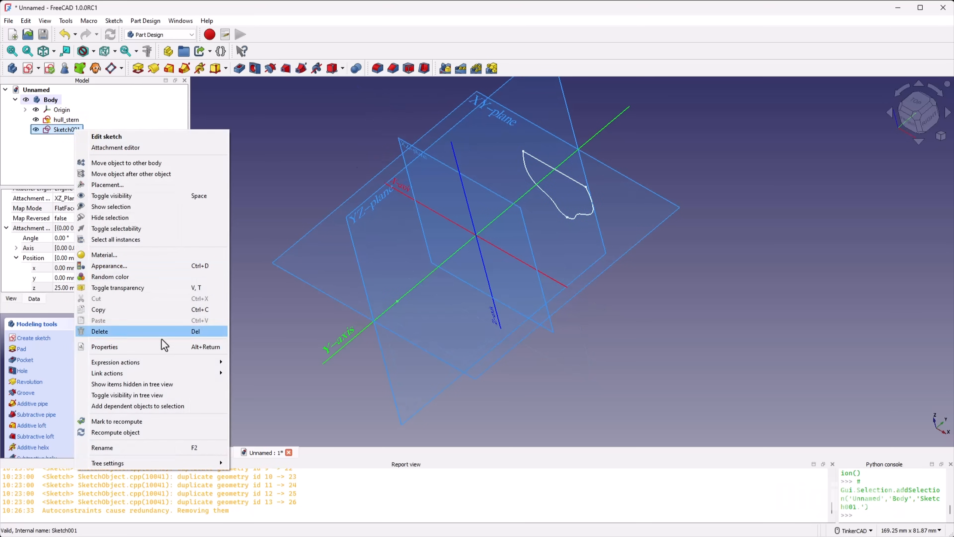
{"action": "left_click", "coordinate": [153, 448]}
{"action": "type", "text": "hull_bow"}
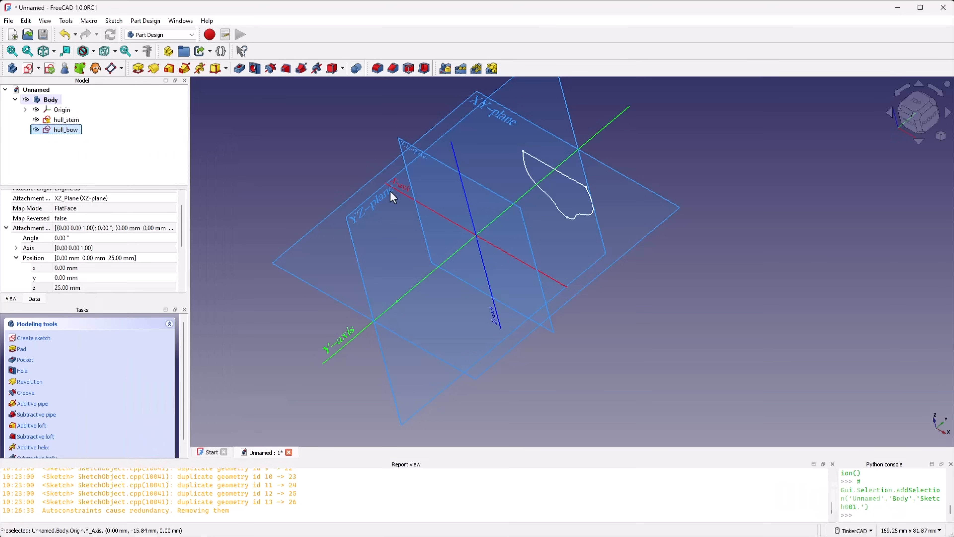
{"action": "left_click", "coordinate": [275, 124]}
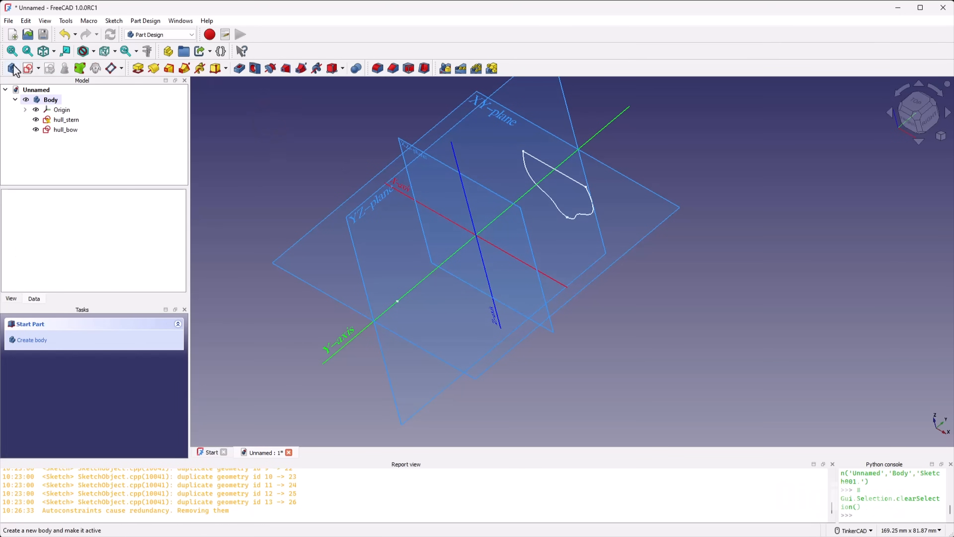
Step: Create a new sketch on the XY plane, framing both hull profiles
{"action": "left_click", "coordinate": [30, 70]}
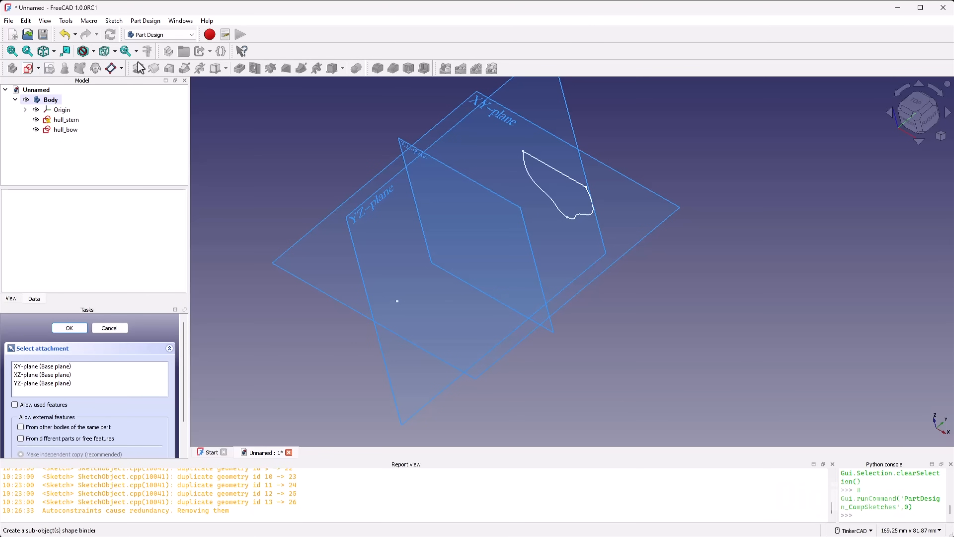
{"action": "left_click", "coordinate": [465, 109]}
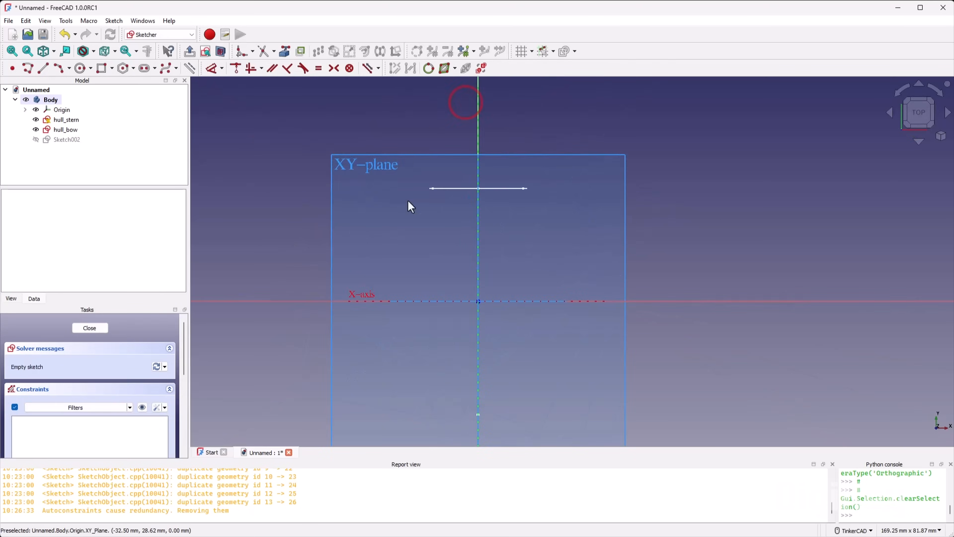
{"action": "scroll", "coordinate": [446, 271], "scroll_direction": "up", "scroll_amount": 3}
{"action": "scroll", "coordinate": [447, 215], "scroll_direction": "down", "scroll_amount": 2}
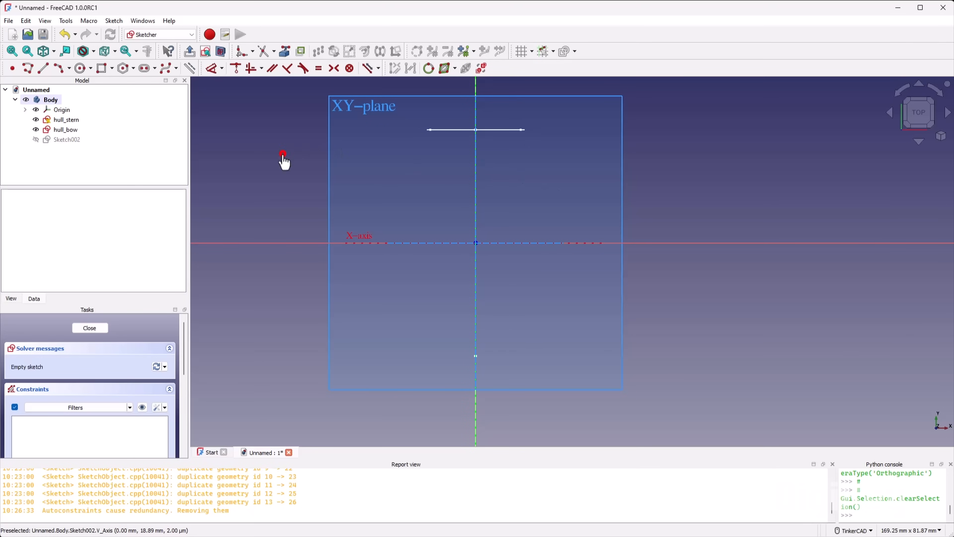
{"action": "scroll", "coordinate": [469, 184], "scroll_direction": "up", "scroll_amount": 2}
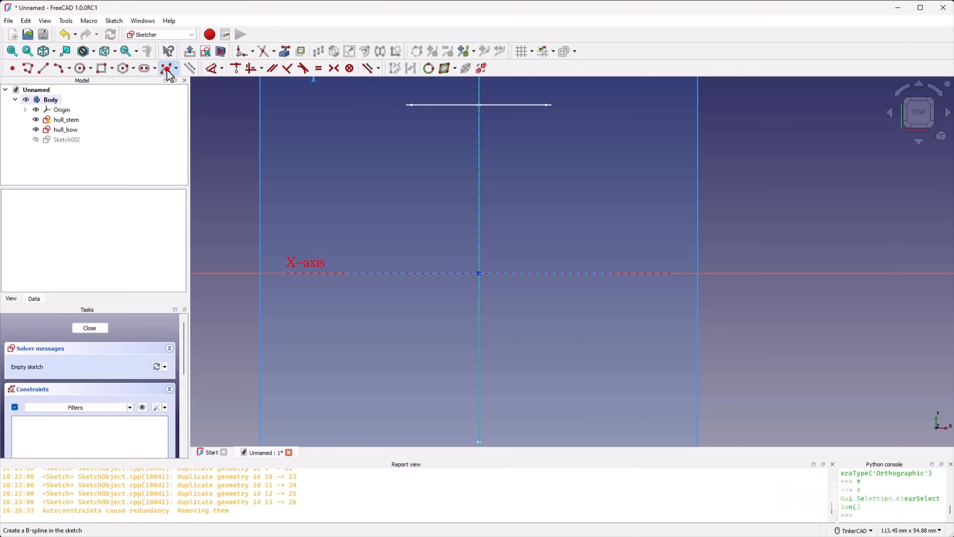
Step: Bring the straight top edges of hull_stern and hull_bow into the sketch as external geometry
{"action": "left_click", "coordinate": [169, 71]}
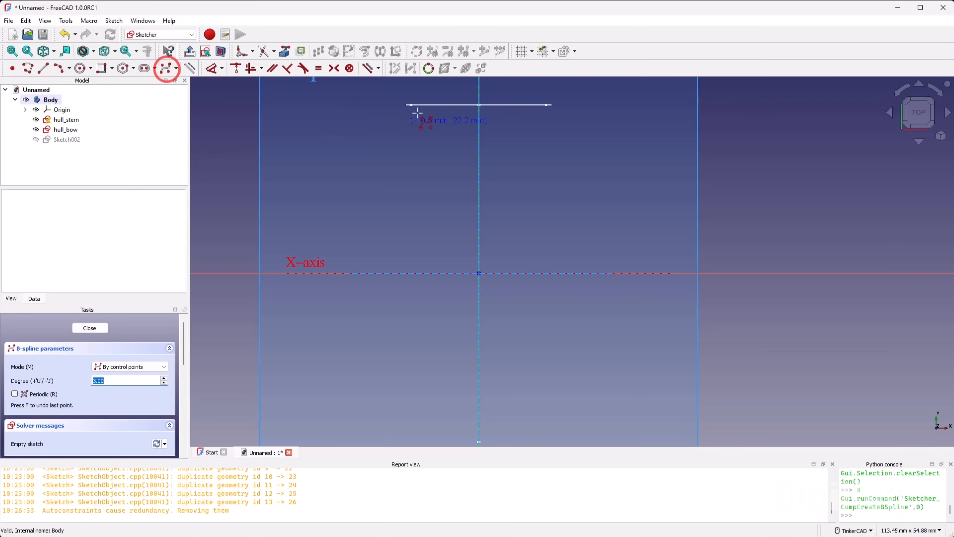
{"action": "right_click", "coordinate": [375, 132]}
{"action": "left_click", "coordinate": [284, 53]}
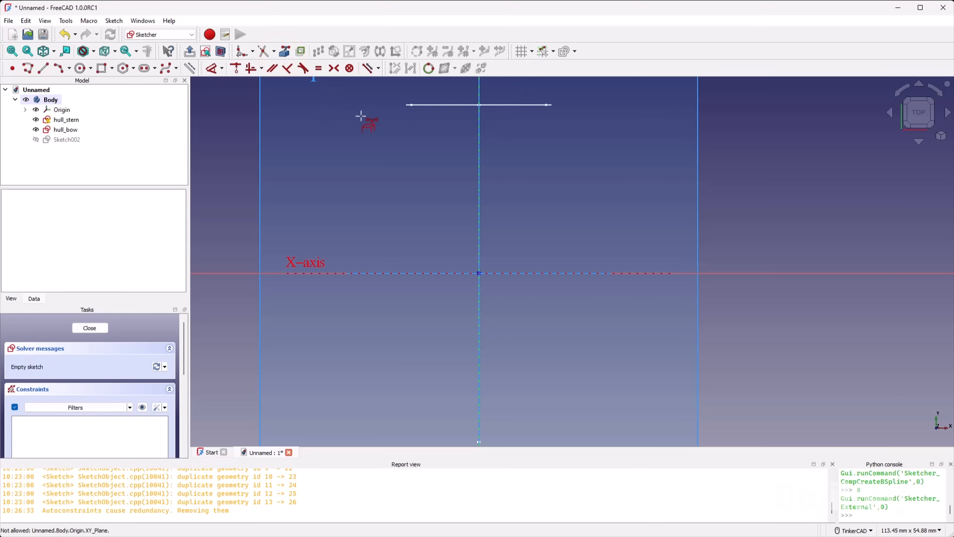
{"action": "scroll", "coordinate": [436, 89], "scroll_direction": "up", "scroll_amount": 5}
{"action": "left_click", "coordinate": [425, 132]}
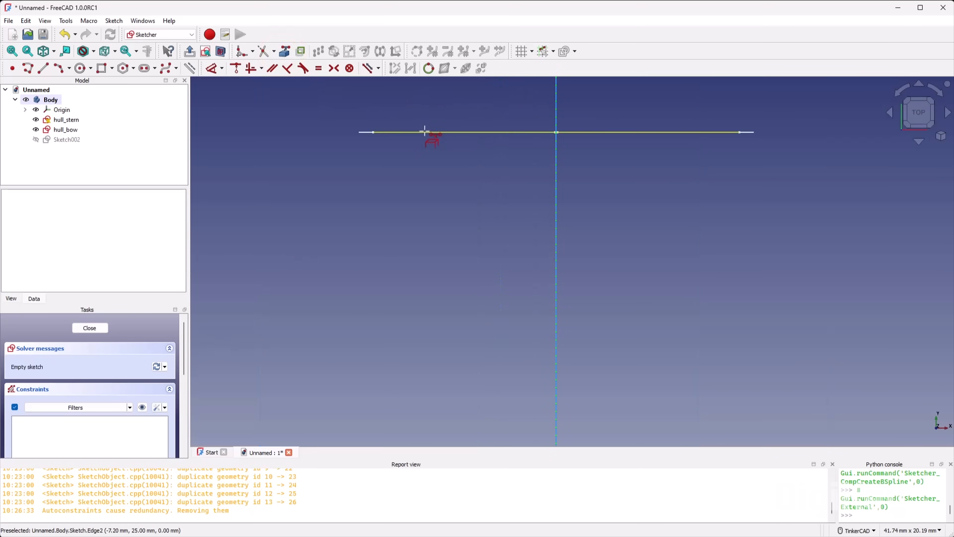
{"action": "scroll", "coordinate": [409, 106], "scroll_direction": "down", "scroll_amount": 6}
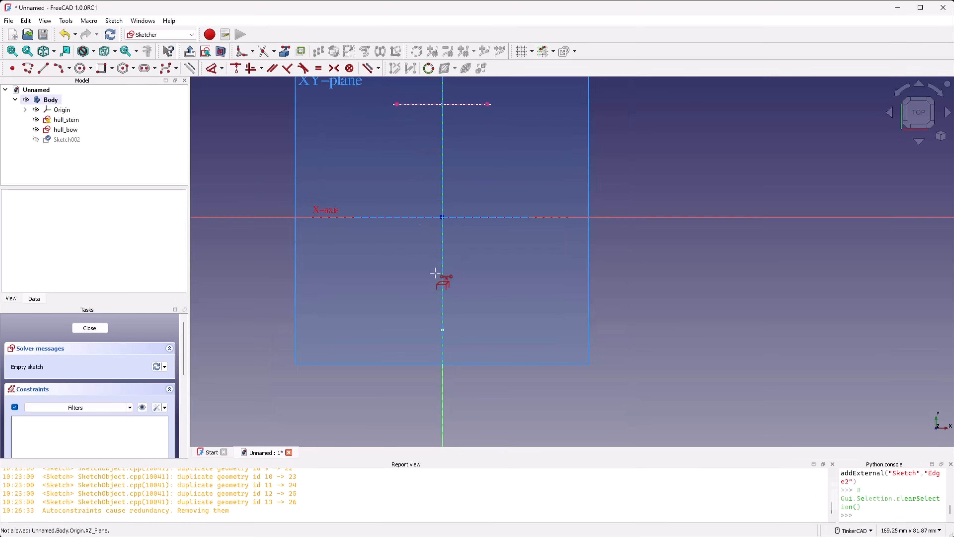
{"action": "scroll", "coordinate": [427, 333], "scroll_direction": "up", "scroll_amount": 20}
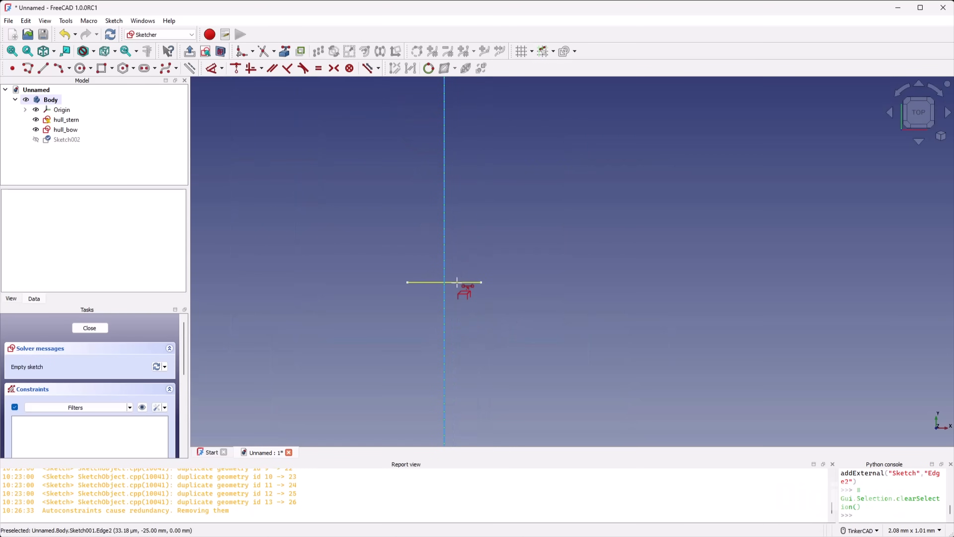
{"action": "scroll", "coordinate": [457, 282], "scroll_direction": "down", "scroll_amount": 15}
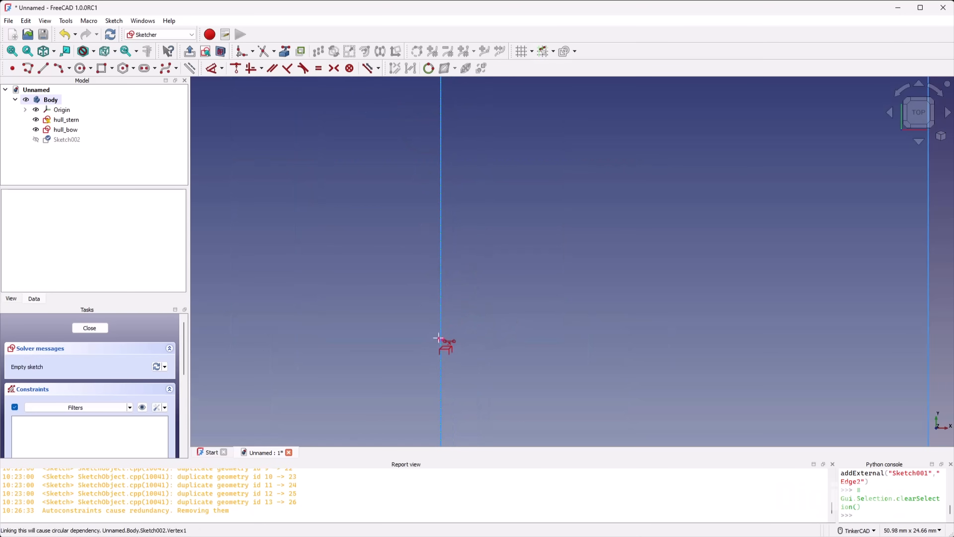
{"action": "scroll", "coordinate": [413, 200], "scroll_direction": "down", "scroll_amount": 2}
{"action": "scroll", "coordinate": [418, 128], "scroll_direction": "up", "scroll_amount": 2}
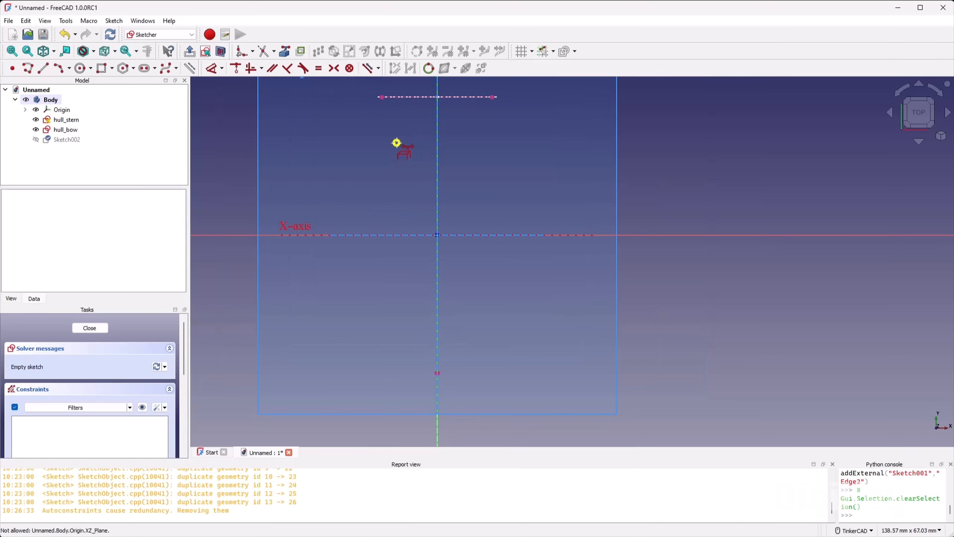
Step: Draw a degree-3 B-spline by control points from the stern edge's negative-X endpoint, bulging outward, to the matching endpoint of the bow edge
{"action": "left_click", "coordinate": [168, 68]}
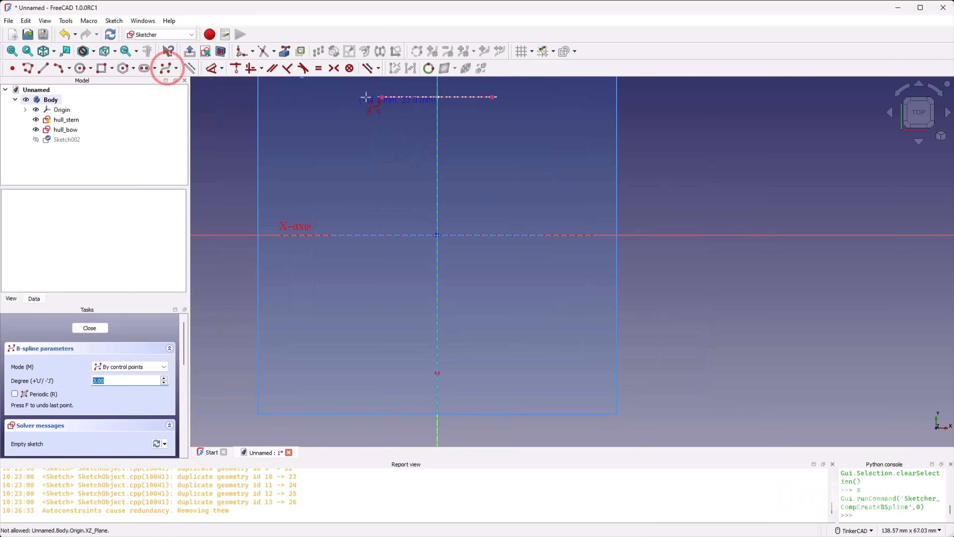
{"action": "left_click", "coordinate": [381, 97]}
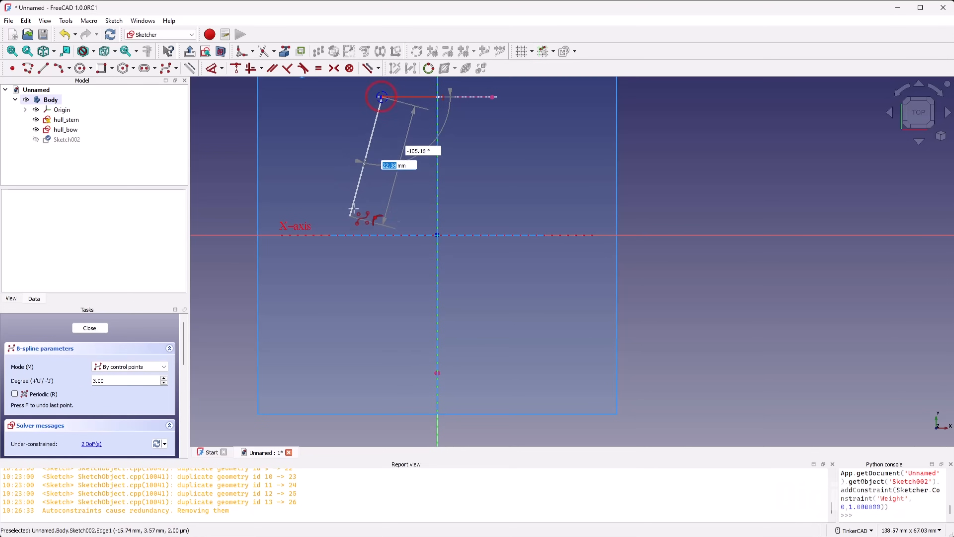
{"action": "left_click", "coordinate": [351, 205]}
{"action": "left_click", "coordinate": [398, 352]}
{"action": "scroll", "coordinate": [441, 379], "scroll_direction": "up", "scroll_amount": 4}
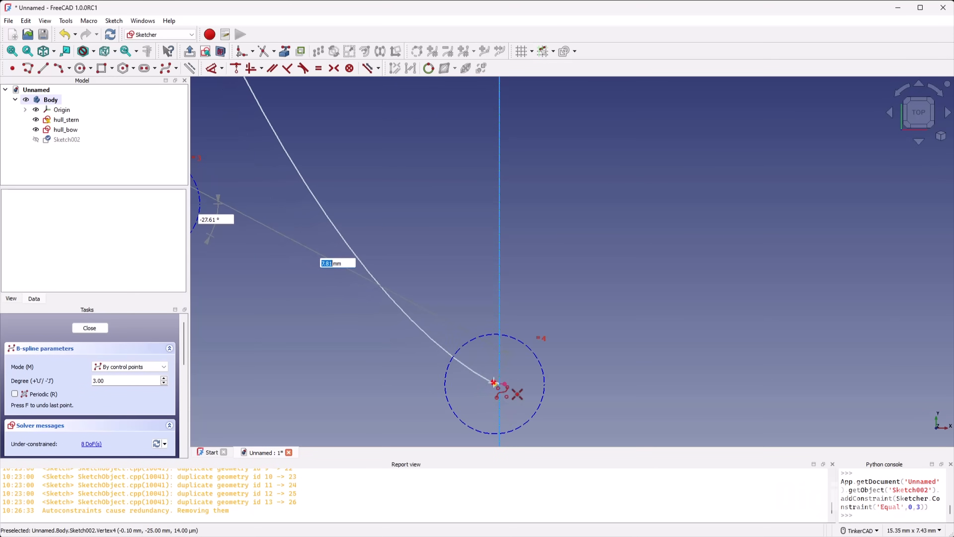
{"action": "left_click", "coordinate": [494, 382]}
{"action": "right_click", "coordinate": [404, 384]}
{"action": "scroll", "coordinate": [405, 383], "scroll_direction": "down", "scroll_amount": 8}
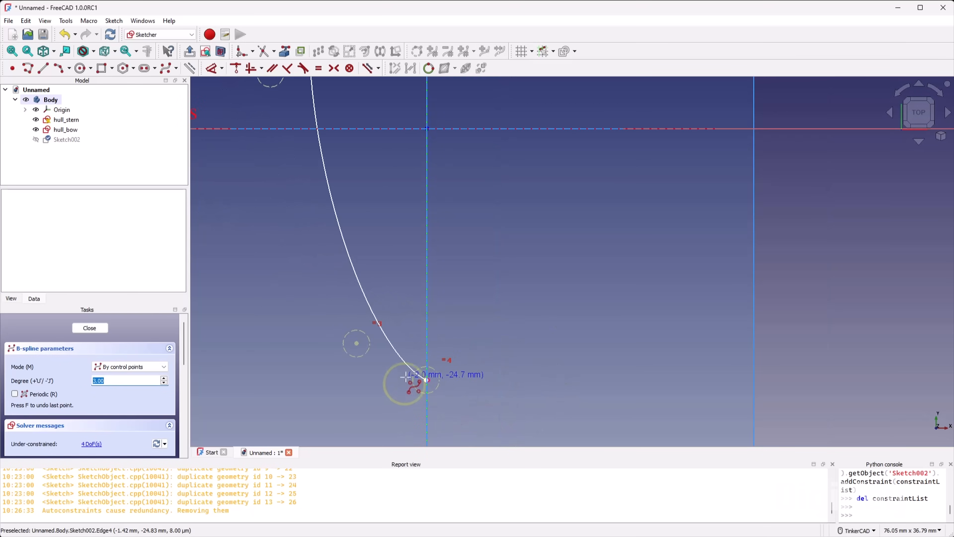
Step: Reshape the B-spline by moving the control point nearest the bow about level with the bow edge and the other to about (-19.8, 5.9) mm
{"action": "scroll", "coordinate": [553, 324], "scroll_direction": "down", "scroll_amount": 5}
{"action": "scroll", "coordinate": [496, 303], "scroll_direction": "up", "scroll_amount": 3}
{"action": "scroll", "coordinate": [474, 301], "scroll_direction": "down", "scroll_amount": 1}
{"action": "scroll", "coordinate": [474, 304], "scroll_direction": "up", "scroll_amount": 2}
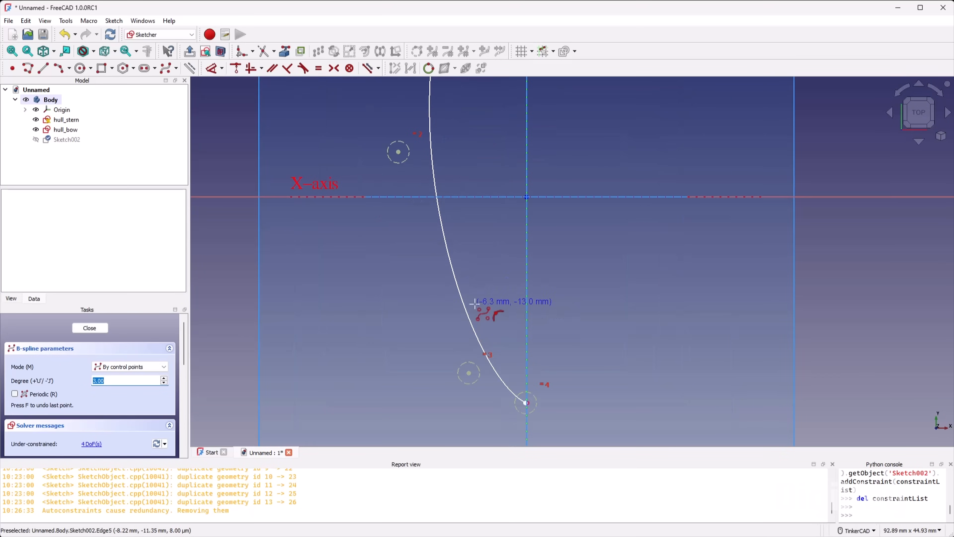
{"action": "right_click", "coordinate": [476, 304]}
{"action": "left_click_drag", "start_coordinate": [469, 373], "coordinate": [469, 410]}
{"action": "left_click_drag", "start_coordinate": [401, 154], "coordinate": [345, 154]}
{"action": "scroll", "coordinate": [419, 301], "scroll_direction": "down", "scroll_amount": 4}
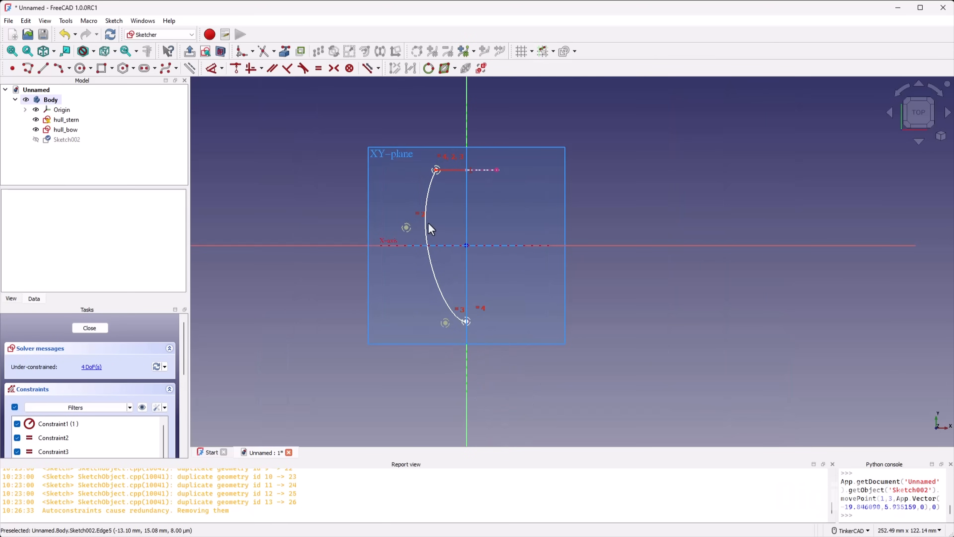
{"action": "scroll", "coordinate": [432, 225], "scroll_direction": "up", "scroll_amount": 3}
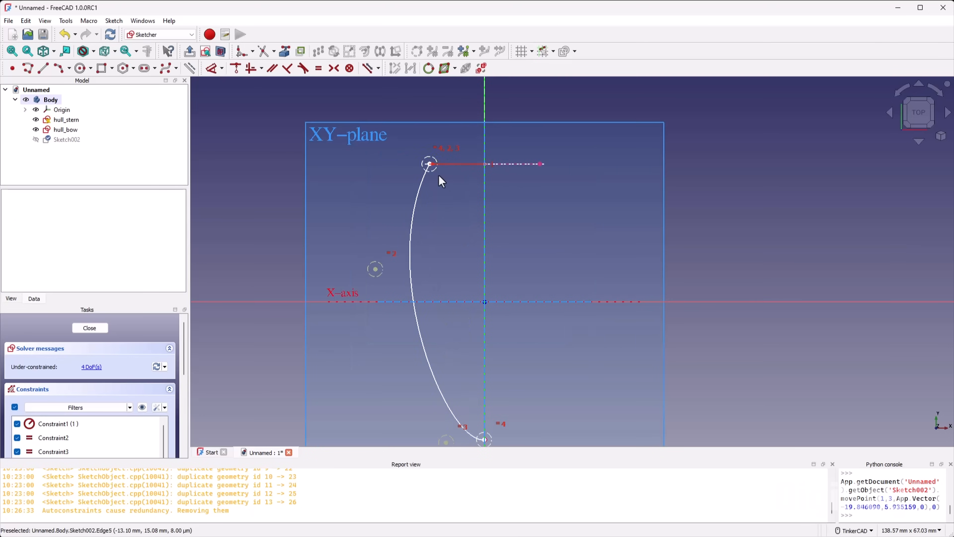
{"action": "left_click", "coordinate": [409, 244]}
{"action": "key", "text": "Delete"}
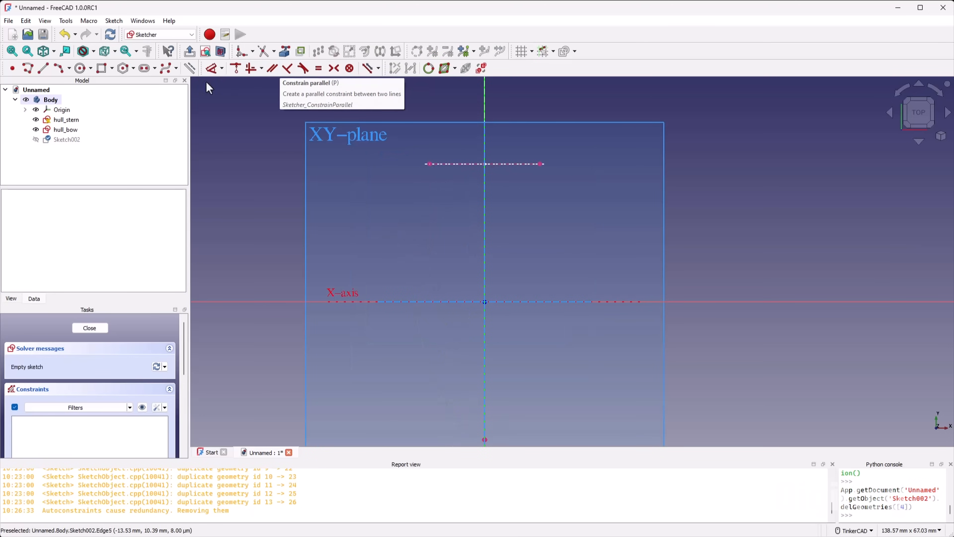
{"action": "left_click", "coordinate": [165, 70]}
{"action": "scroll", "coordinate": [447, 179], "scroll_direction": "up", "scroll_amount": 4}
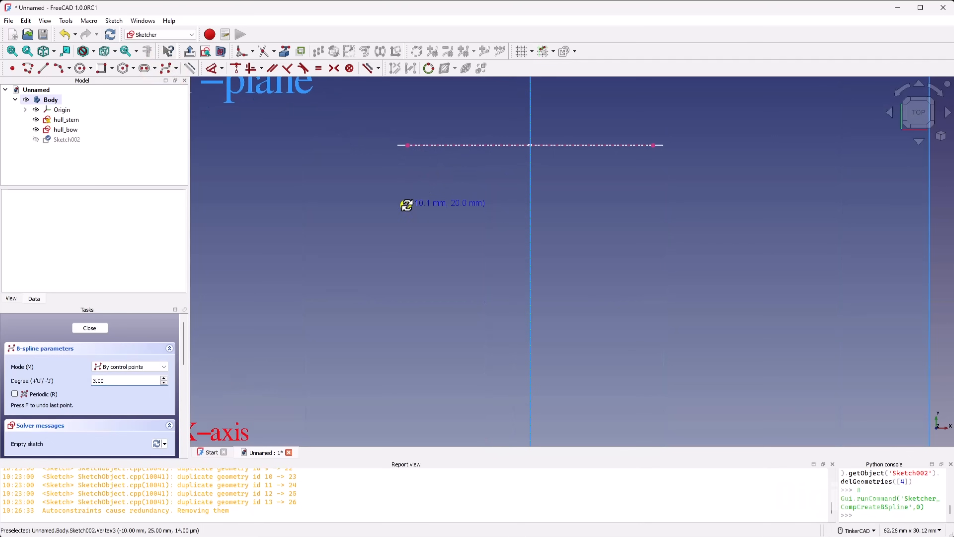
{"action": "key", "text": "ctrl+z"}
{"action": "scroll", "coordinate": [407, 196], "scroll_direction": "down", "scroll_amount": 5}
{"action": "scroll", "coordinate": [391, 242], "scroll_direction": "up", "scroll_amount": 3}
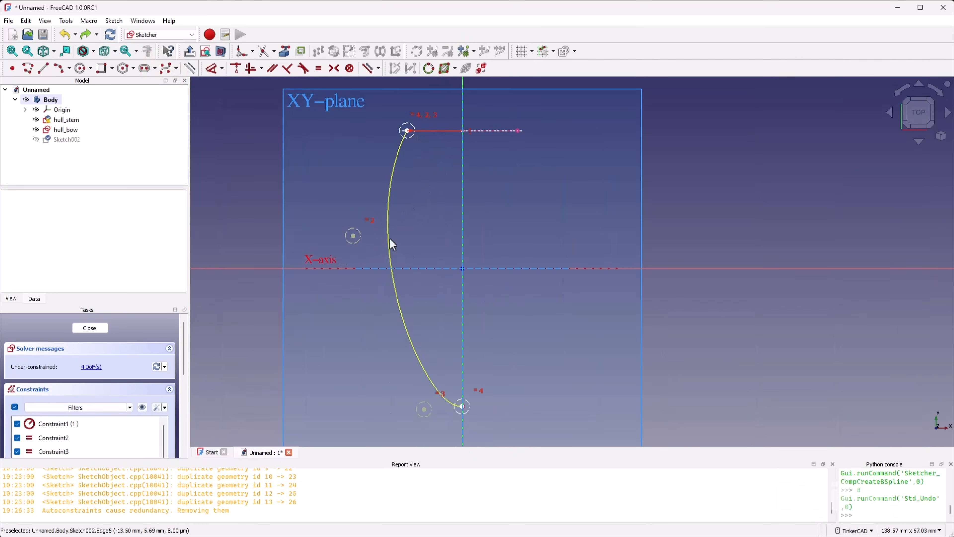
Step: Insert a knot in the B-spline at about (-11.0, -8.4) mm and move the control point nearest the stern to about (-13.8, 13.3) mm
{"action": "left_click", "coordinate": [389, 239]}
{"action": "right_click", "coordinate": [405, 320]}
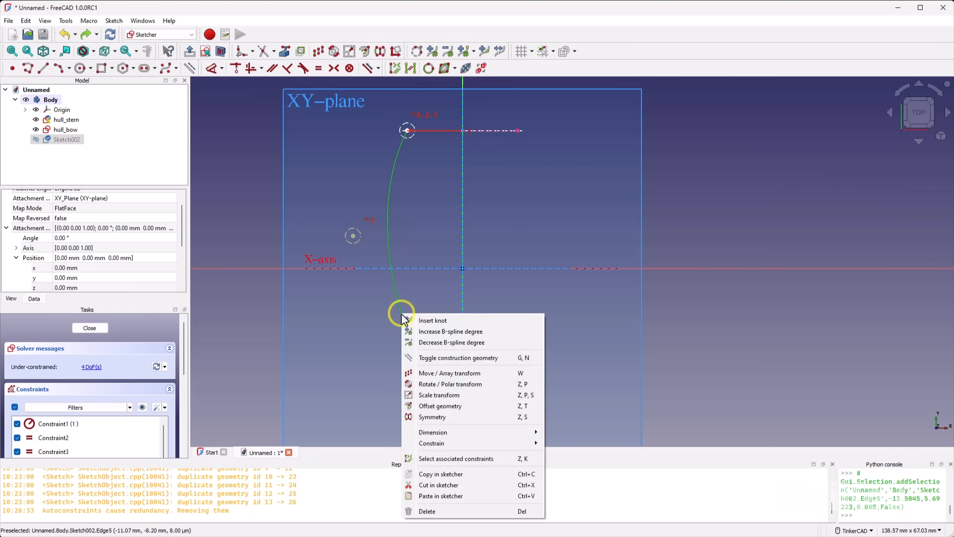
{"action": "left_click", "coordinate": [420, 320]}
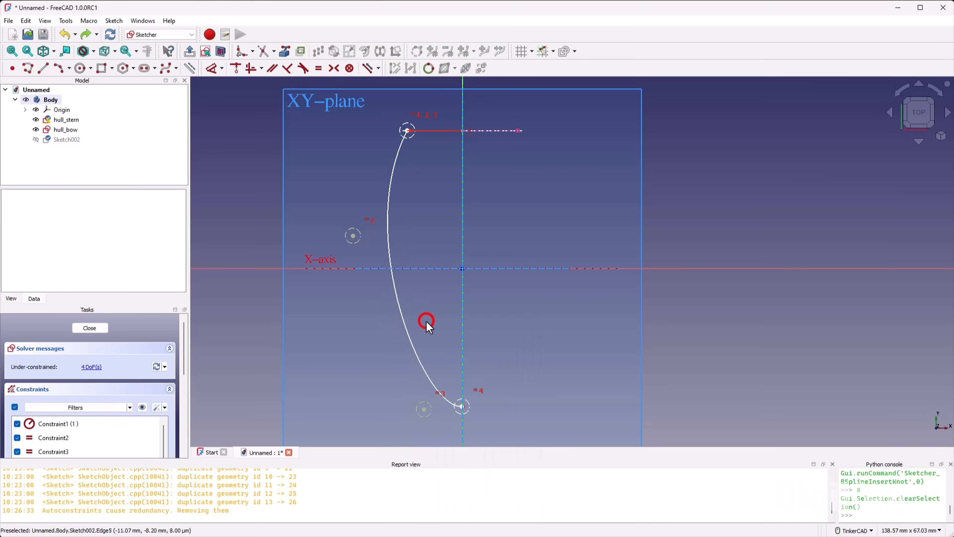
{"action": "left_click", "coordinate": [402, 315]}
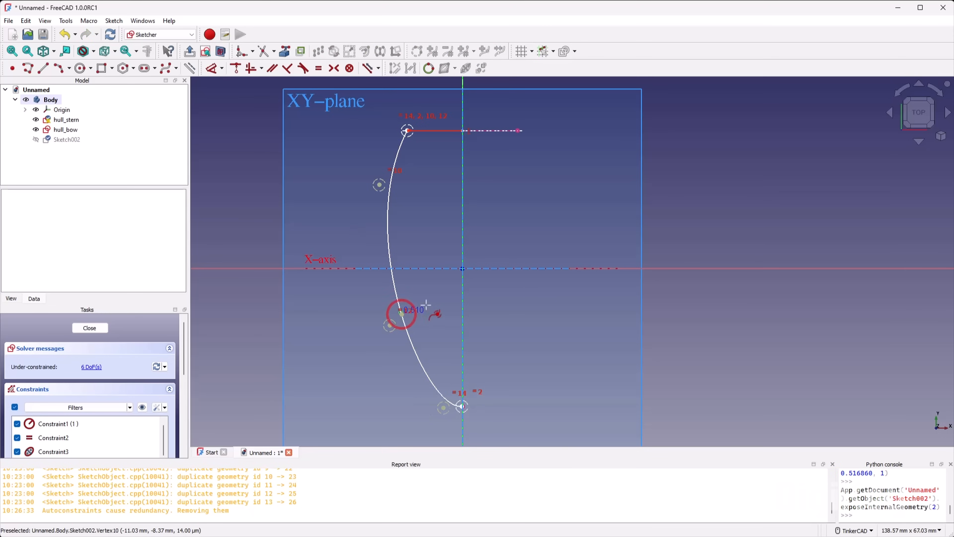
{"action": "mouse_move", "coordinate": [379, 184]}
{"action": "left_mouse_down"}
{"action": "mouse_move", "coordinate": [371, 150]}
{"action": "mouse_move", "coordinate": [381, 216]}
{"action": "mouse_move", "coordinate": [386, 196]}
{"action": "left_mouse_up"}
Step: Constrain the control point nearest the bow to be horizontally aligned with the B-spline's bow endpoint
{"action": "scroll", "coordinate": [459, 425], "scroll_direction": "up", "scroll_amount": 5}
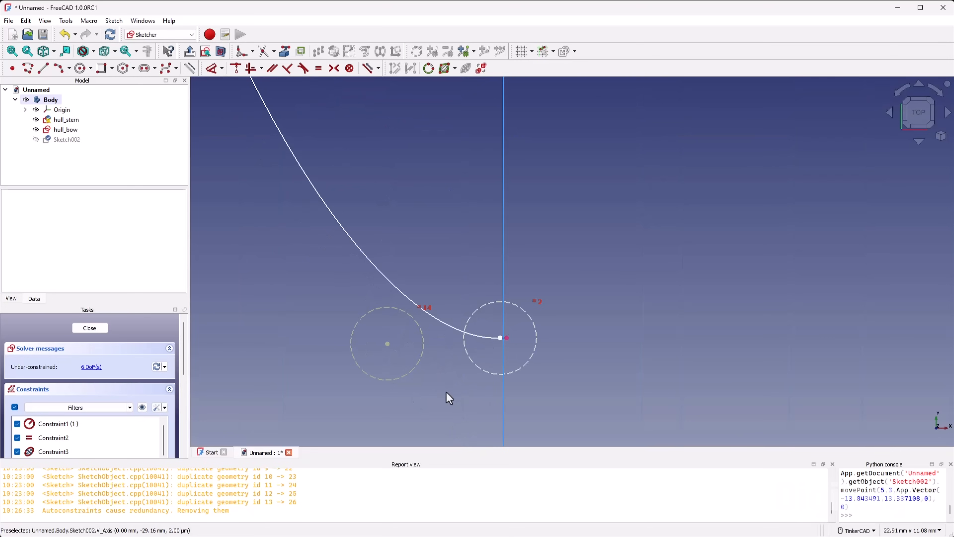
{"action": "left_click", "coordinate": [388, 343]}
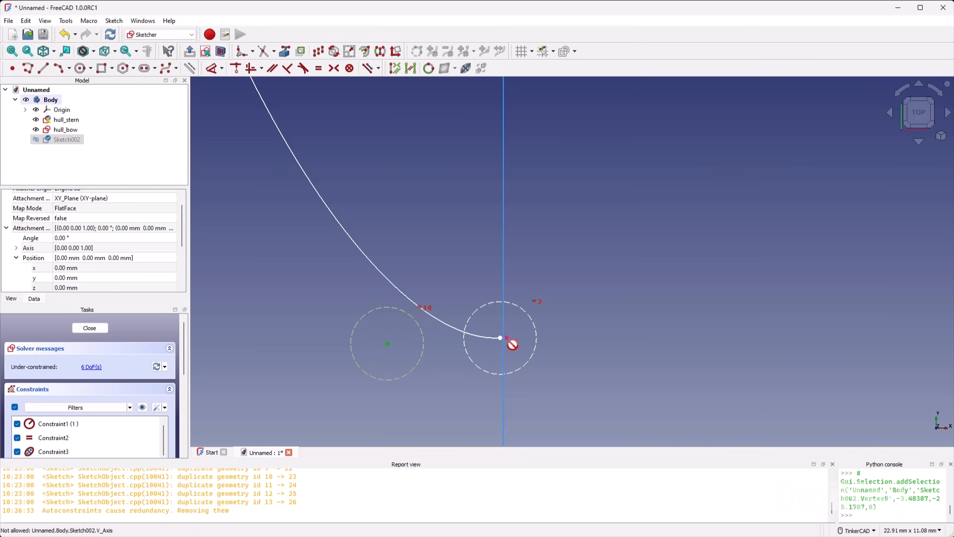
{"action": "left_click", "coordinate": [500, 338]}
{"action": "right_click", "coordinate": [429, 387]}
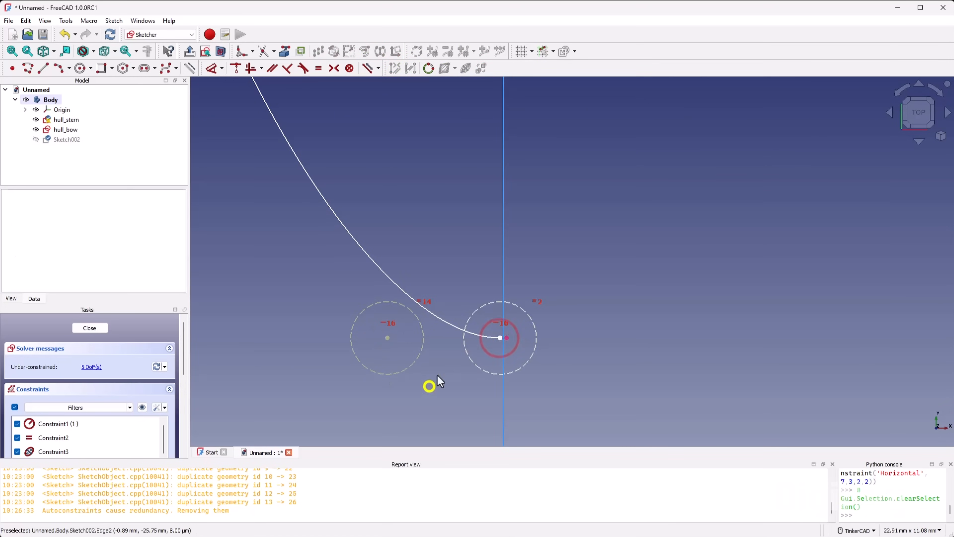
{"action": "scroll", "coordinate": [432, 371], "scroll_direction": "down", "scroll_amount": 5}
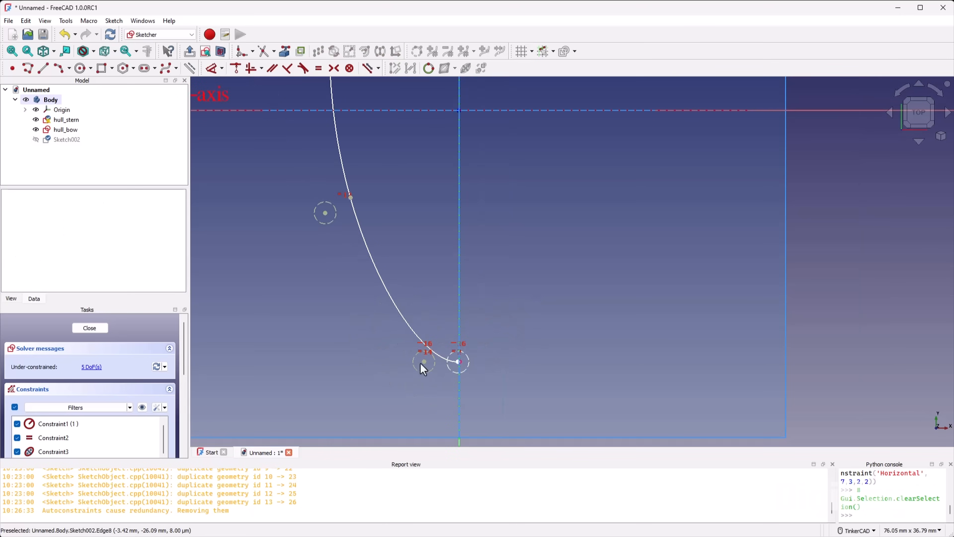
Step: Reshape the B-spline by moving its bow-side control point to about (-2.0, -25.0) mm, the middle one to (-13.7, -6.9) and the stern-side one to (-13.8, 16.1)
{"action": "left_click_drag", "start_coordinate": [427, 368], "coordinate": [436, 369]}
{"action": "scroll", "coordinate": [398, 338], "scroll_direction": "down", "scroll_amount": 3}
{"action": "scroll", "coordinate": [388, 247], "scroll_direction": "up", "scroll_amount": 3}
{"action": "scroll", "coordinate": [340, 325], "scroll_direction": "down", "scroll_amount": 3}
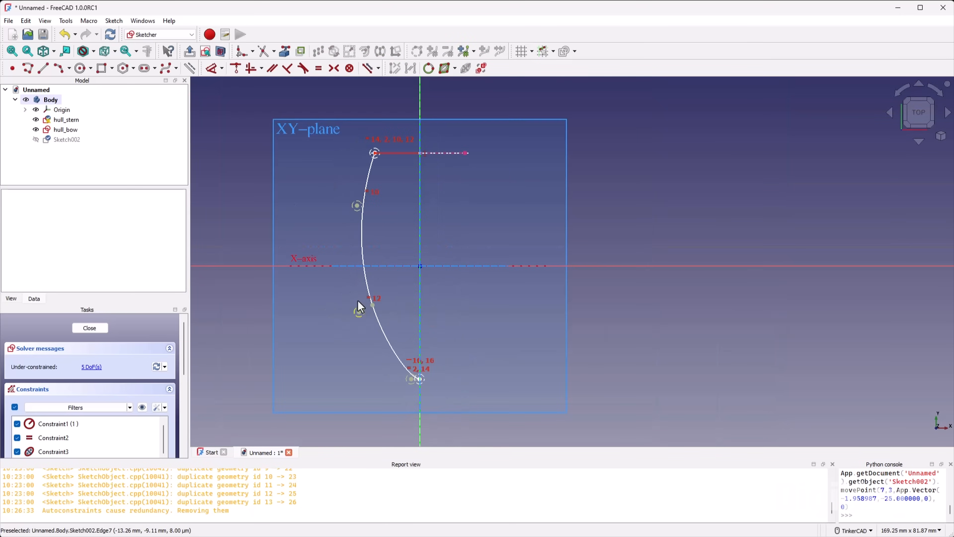
{"action": "mouse_move", "coordinate": [359, 312]}
{"action": "left_mouse_down"}
{"action": "mouse_move", "coordinate": [353, 324]}
{"action": "mouse_move", "coordinate": [358, 297]}
{"action": "left_mouse_up"}
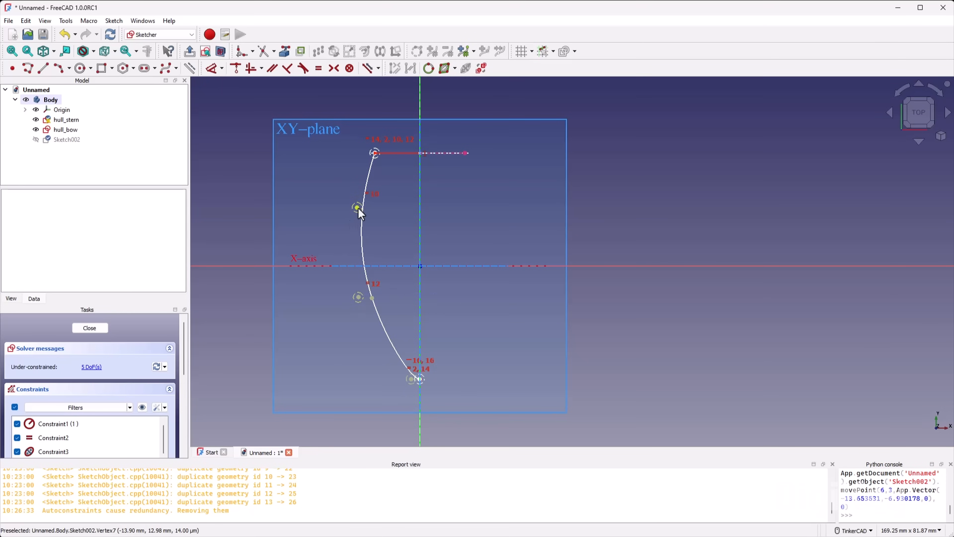
{"action": "mouse_move", "coordinate": [357, 206]}
{"action": "left_mouse_down"}
{"action": "mouse_move", "coordinate": [366, 206]}
{"action": "mouse_move", "coordinate": [358, 194]}
{"action": "left_mouse_up"}
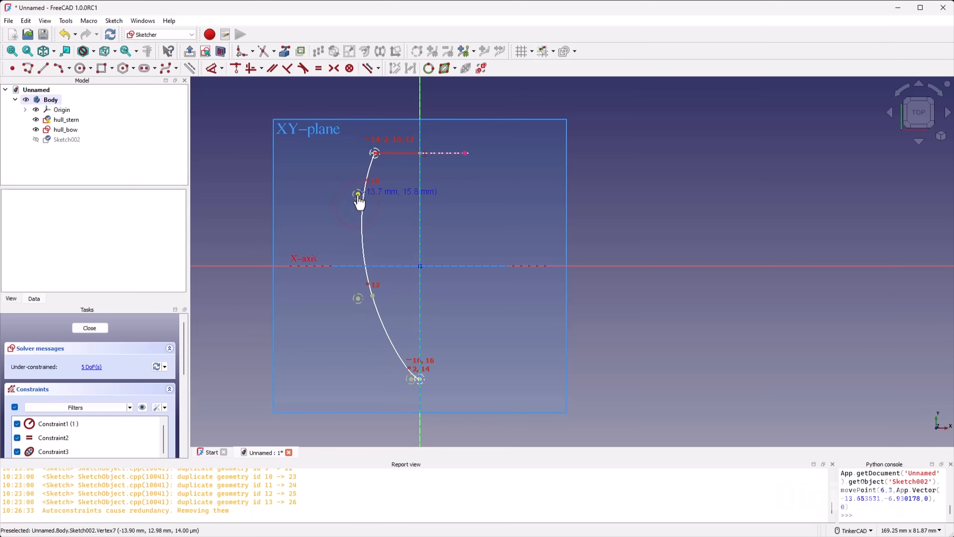
{"action": "left_click_drag", "start_coordinate": [360, 196], "coordinate": [358, 195]}
Step: Refine the hull curve by moving the bow-side control point to about (-3.1, -25.0) mm and the middle one to about (-14.5, -7.4) mm
{"action": "left_click_drag", "start_coordinate": [357, 297], "coordinate": [349, 298]}
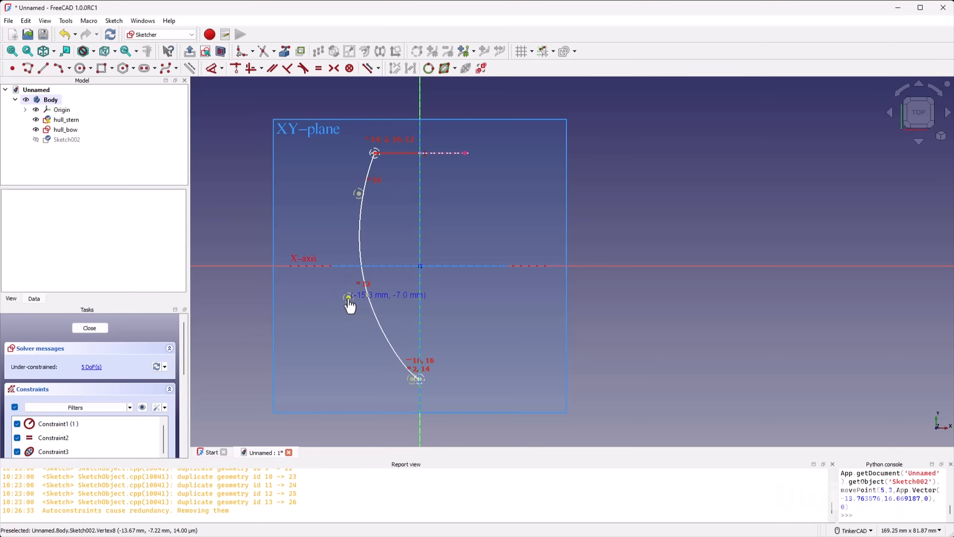
{"action": "scroll", "coordinate": [426, 372], "scroll_direction": "up", "scroll_amount": 5}
{"action": "mouse_move", "coordinate": [374, 372]}
{"action": "left_mouse_down"}
{"action": "mouse_move", "coordinate": [319, 379]}
{"action": "mouse_move", "coordinate": [333, 373]}
{"action": "left_mouse_up"}
{"action": "scroll", "coordinate": [475, 364], "scroll_direction": "down", "scroll_amount": 5}
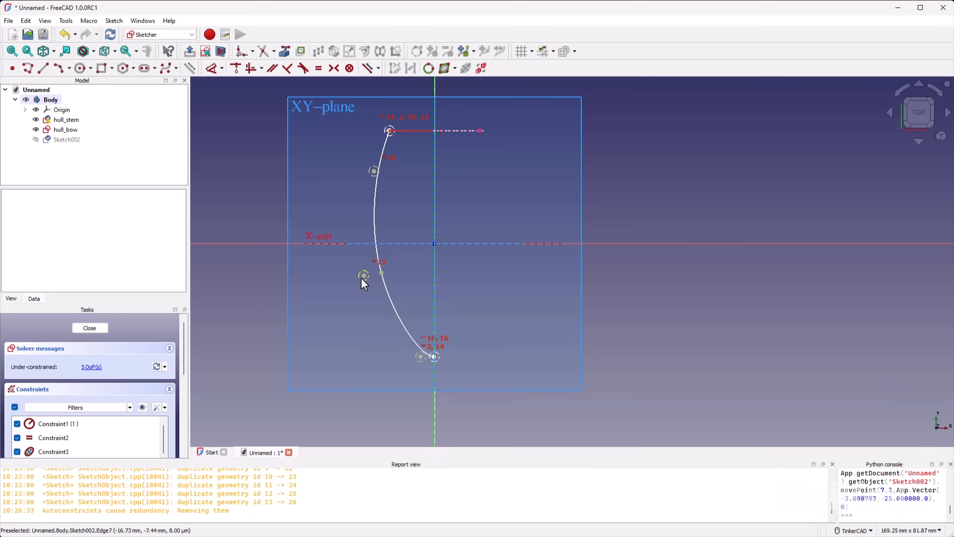
{"action": "left_click_drag", "start_coordinate": [370, 172], "coordinate": [378, 174]}
{"action": "left_click_drag", "start_coordinate": [364, 275], "coordinate": [371, 278]}
{"action": "scroll", "coordinate": [385, 276], "scroll_direction": "down", "scroll_amount": 3}
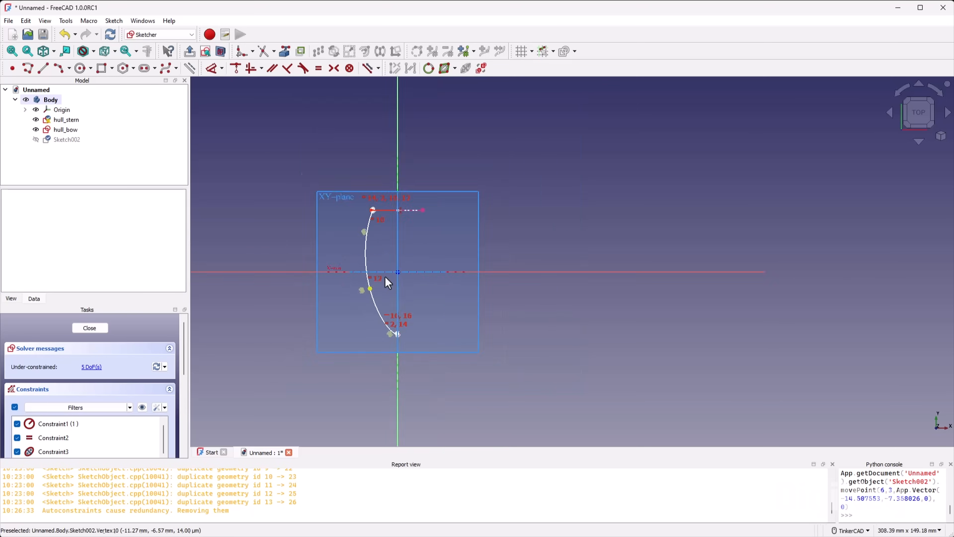
{"action": "scroll", "coordinate": [385, 276], "scroll_direction": "up", "scroll_amount": 3}
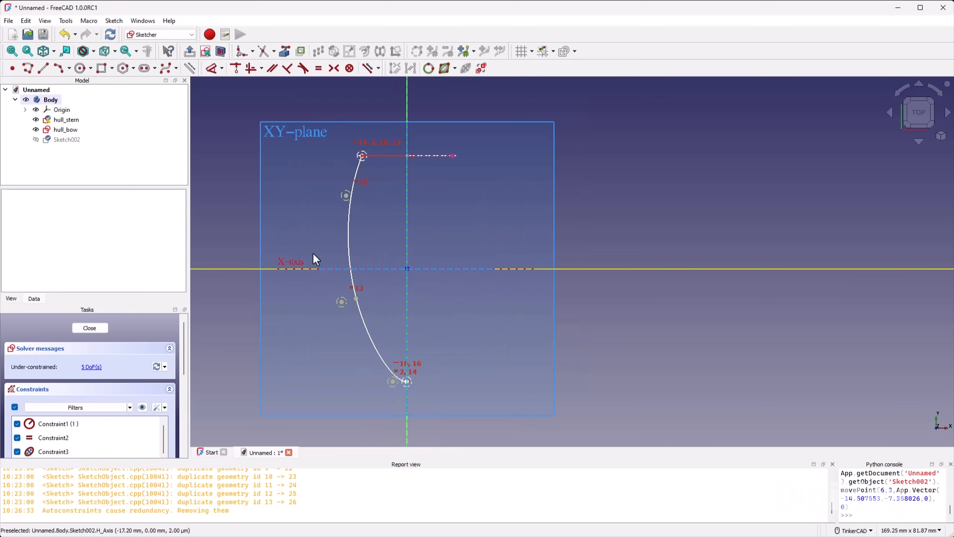
{"action": "scroll", "coordinate": [405, 228], "scroll_direction": "up", "scroll_amount": 2}
{"action": "scroll", "coordinate": [336, 208], "scroll_direction": "down", "scroll_amount": 3}
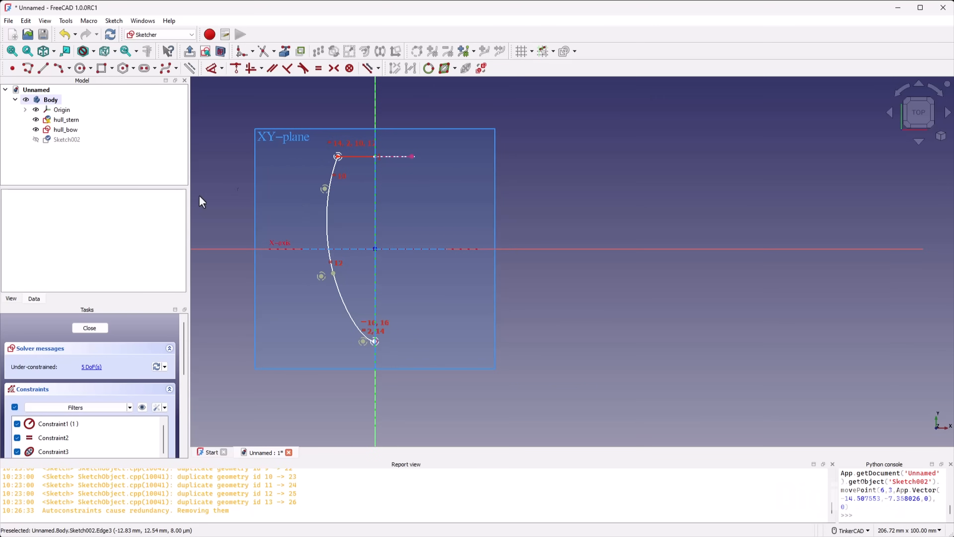
{"action": "scroll", "coordinate": [237, 203], "scroll_direction": "up", "scroll_amount": 3}
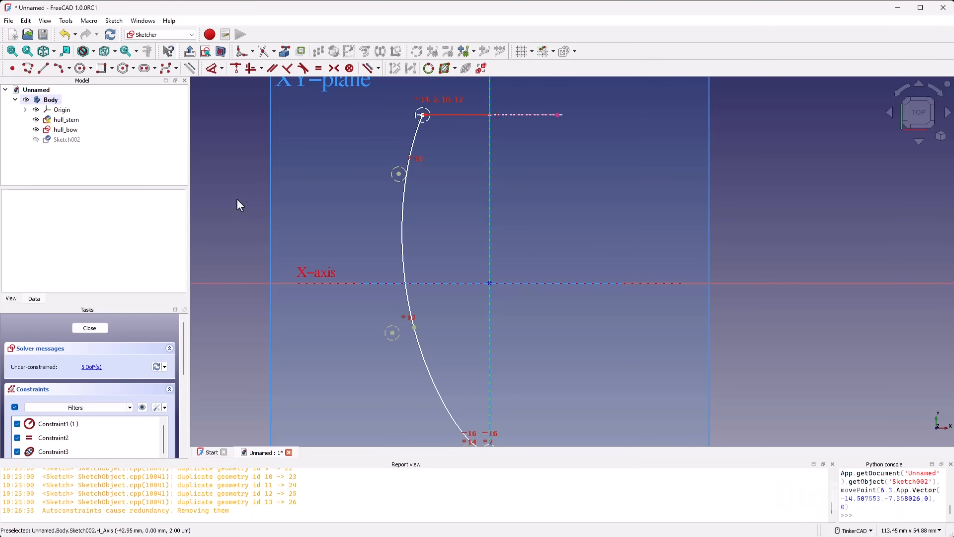
Step: Mirror the entire B-spline with its control points about the sketch's vertical axis, keeping the original geometry
{"action": "scroll", "coordinate": [314, 124], "scroll_direction": "down", "scroll_amount": 3}
{"action": "mouse_move", "coordinate": [331, 103]}
{"action": "left_mouse_down"}
{"action": "mouse_move", "coordinate": [349, 219]}
{"action": "mouse_move", "coordinate": [417, 381]}
{"action": "left_mouse_up"}
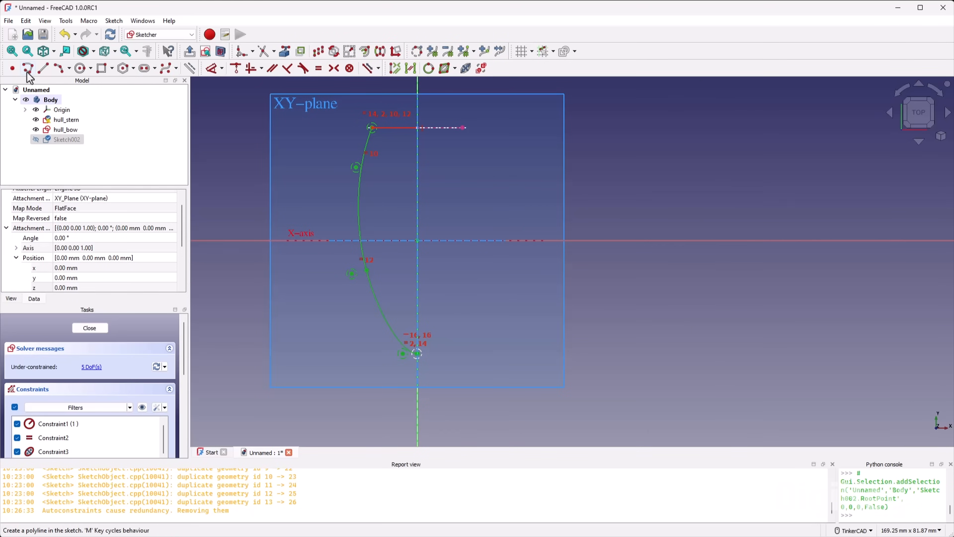
{"action": "left_click", "coordinate": [379, 52]}
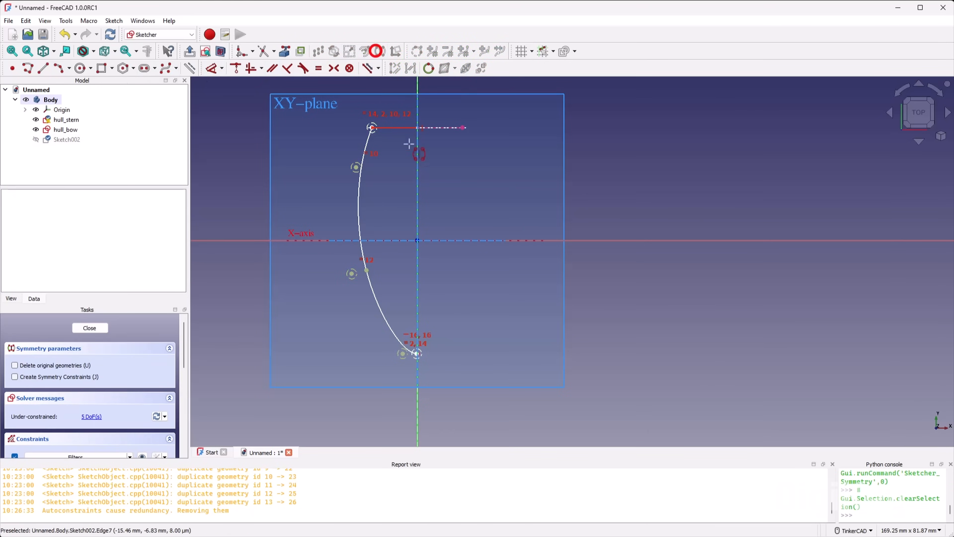
{"action": "left_click", "coordinate": [417, 162]}
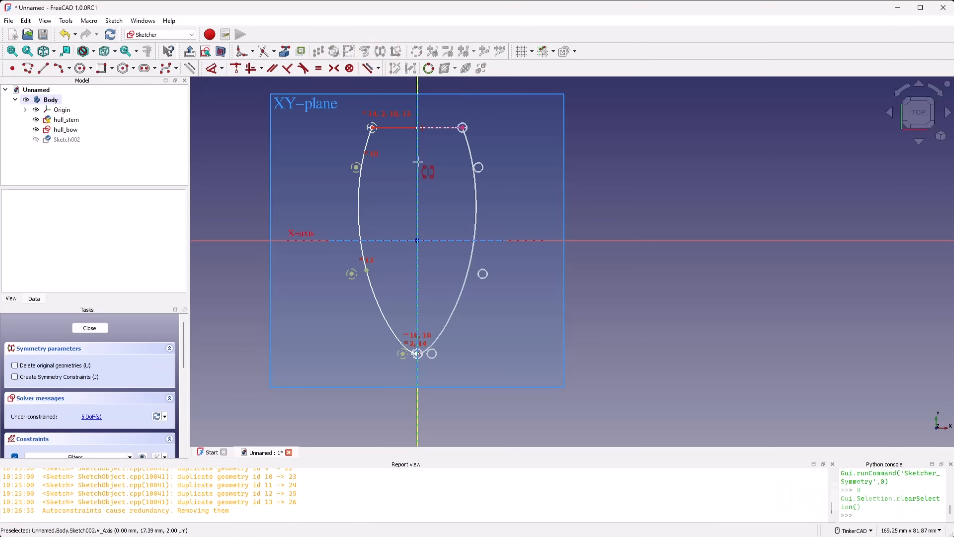
{"action": "left_click", "coordinate": [418, 161]}
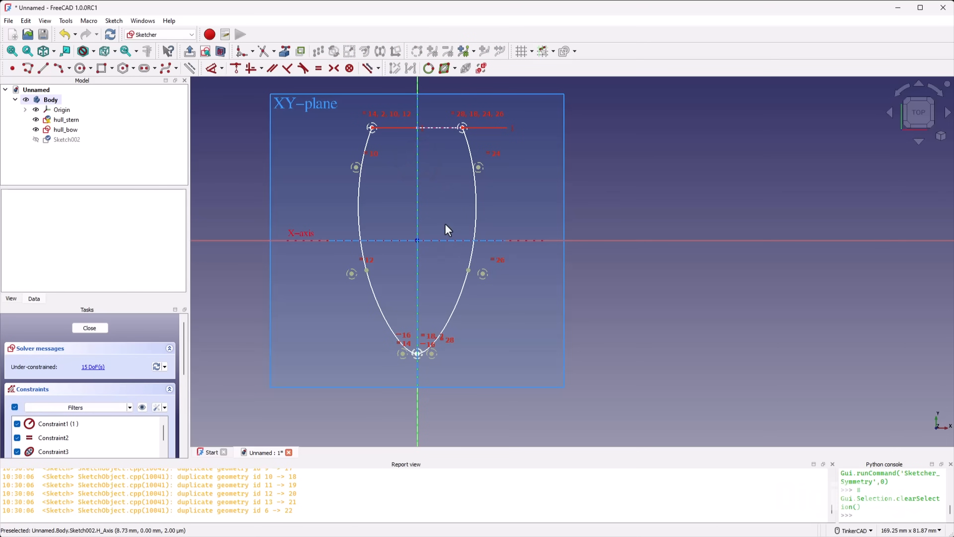
Step: Finish the sketch and rename it hull_xy
{"action": "scroll", "coordinate": [449, 224], "scroll_direction": "up", "scroll_amount": 2}
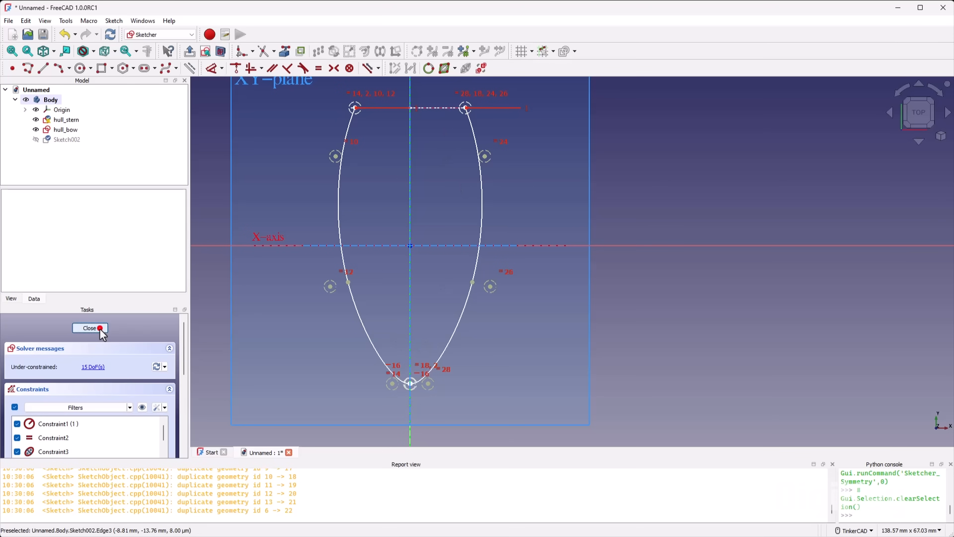
{"action": "left_click", "coordinate": [91, 328]}
{"action": "right_click", "coordinate": [72, 138]}
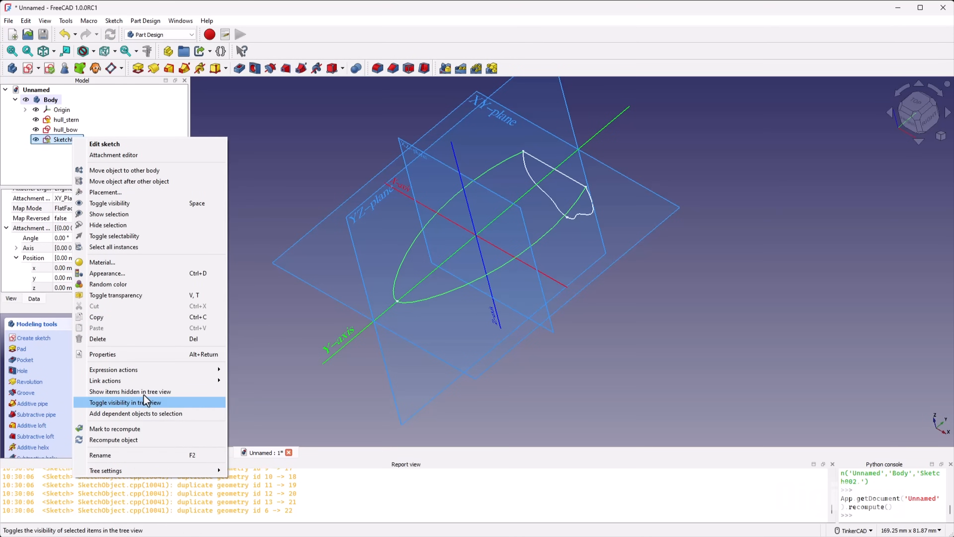
{"action": "left_click", "coordinate": [139, 454]}
{"action": "type", "text": "hull_xy"}
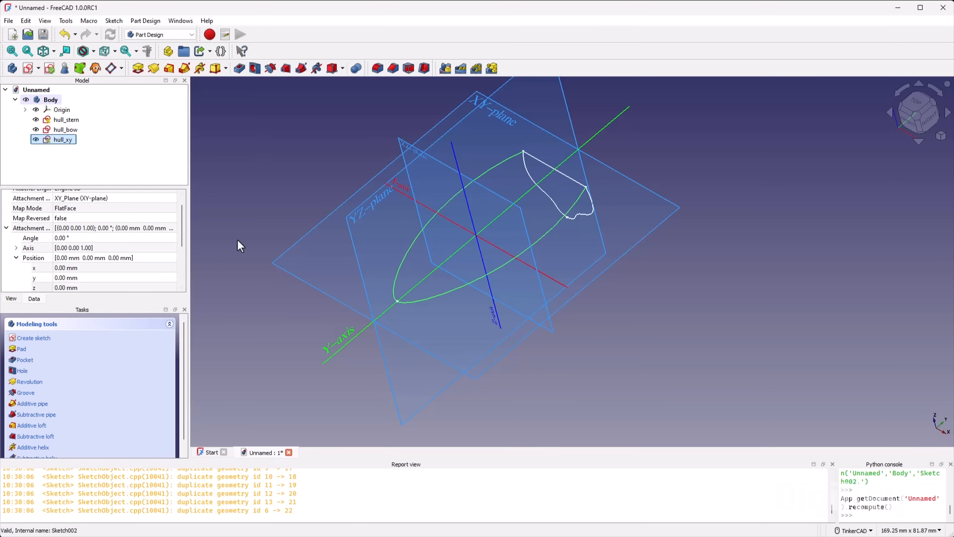
{"action": "left_click", "coordinate": [291, 202]}
Step: Create a new sketch on the YZ plane
{"action": "scroll", "coordinate": [482, 240], "scroll_direction": "up", "scroll_amount": 2}
{"action": "mouse_move", "coordinate": [558, 325]}
{"action": "right_mouse_down"}
{"action": "mouse_move", "coordinate": [539, 297]}
{"action": "mouse_move", "coordinate": [563, 314]}
{"action": "mouse_move", "coordinate": [559, 305]}
{"action": "mouse_move", "coordinate": [543, 300]}
{"action": "right_mouse_up"}
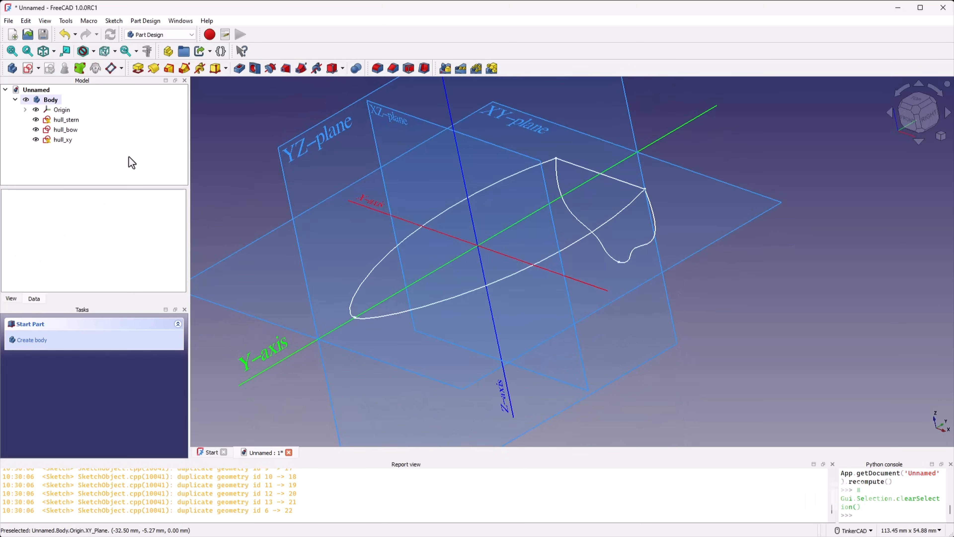
{"action": "left_click", "coordinate": [29, 68]}
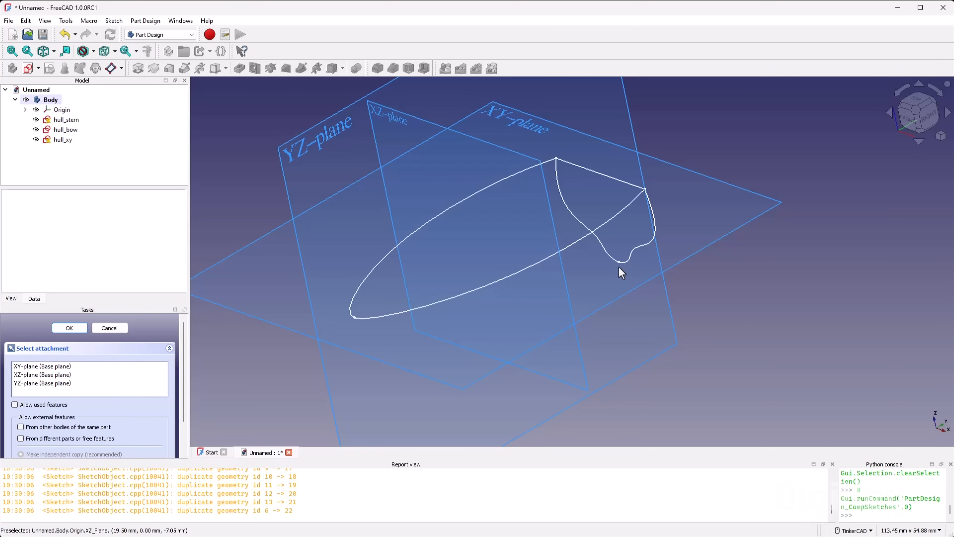
{"action": "left_click", "coordinate": [307, 149]}
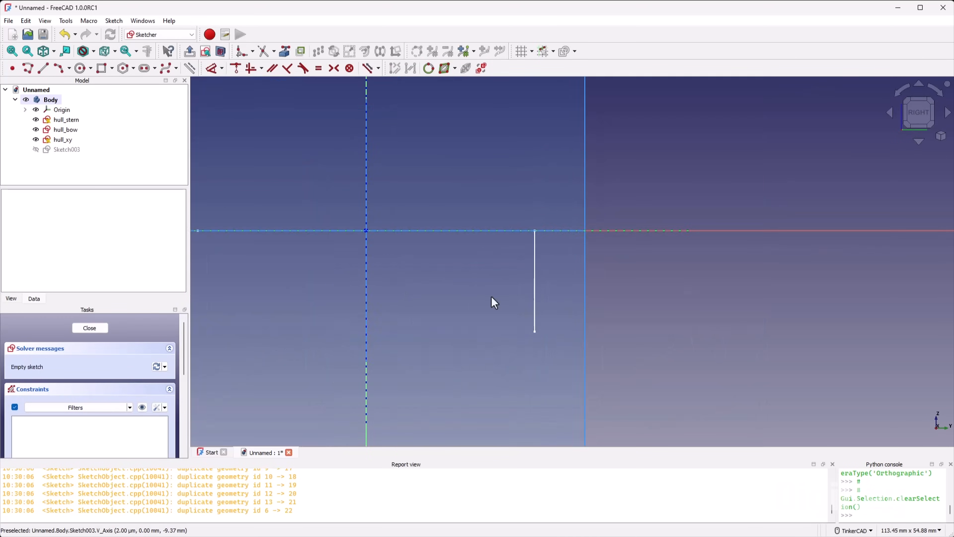
Step: Bring the tiny vertical hull_bow edge and the hull_stern edge into the sketch as external geometry
{"action": "scroll", "coordinate": [307, 278], "scroll_direction": "up", "scroll_amount": 10}
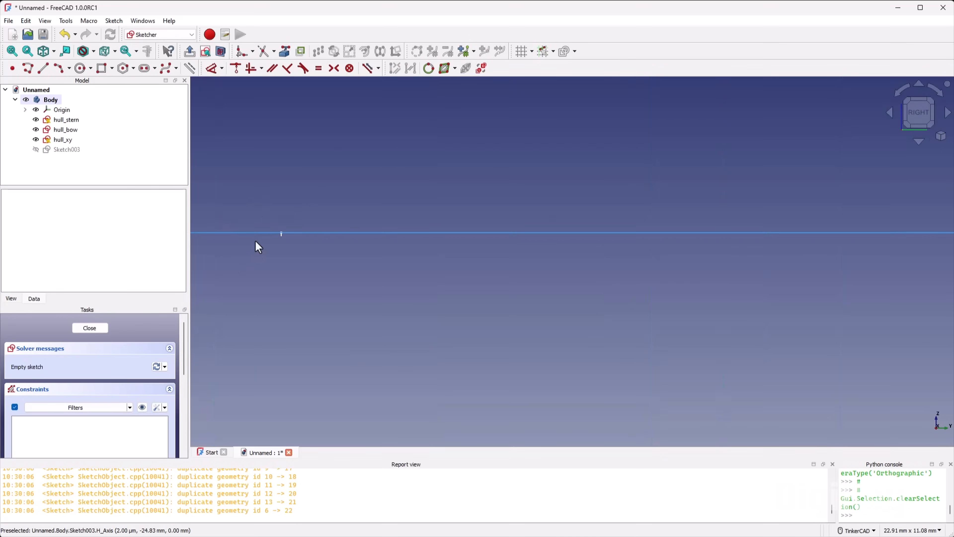
{"action": "scroll", "coordinate": [270, 228], "scroll_direction": "up", "scroll_amount": 5}
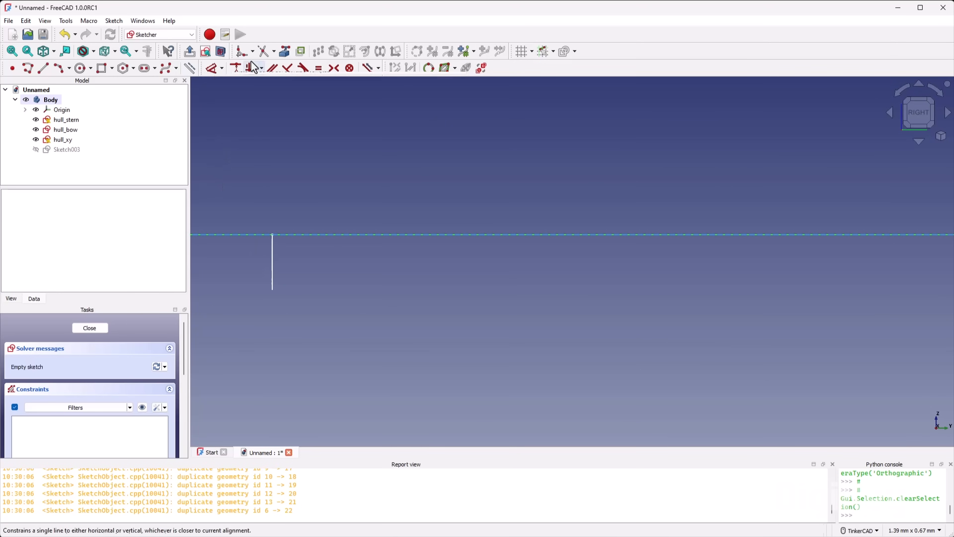
{"action": "left_click", "coordinate": [284, 51]}
{"action": "left_click", "coordinate": [273, 260]}
{"action": "scroll", "coordinate": [264, 196], "scroll_direction": "down", "scroll_amount": 12}
{"action": "scroll", "coordinate": [574, 294], "scroll_direction": "up", "scroll_amount": 3}
{"action": "scroll", "coordinate": [523, 295], "scroll_direction": "down", "scroll_amount": 4}
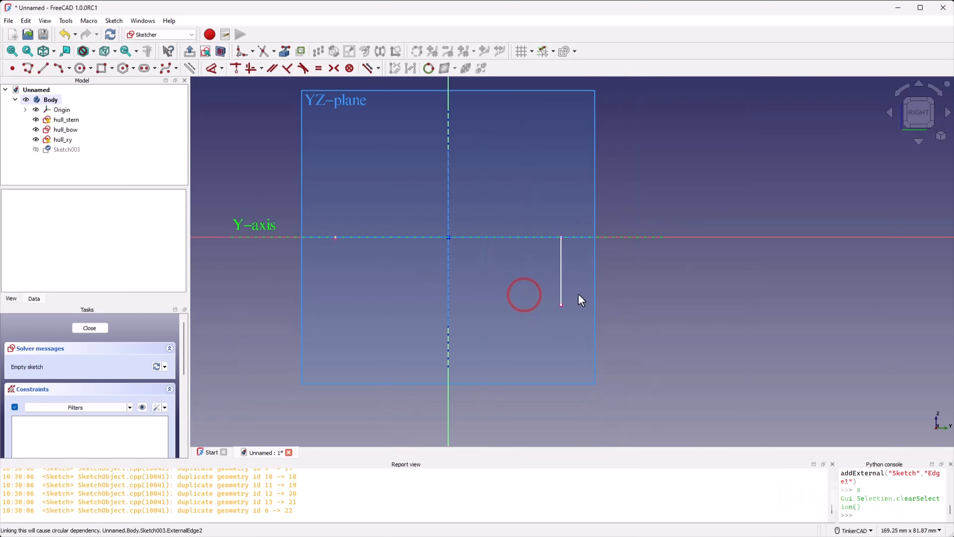
Step: Draw a degree-3 B-spline with four control points from the hull_bow edge's lower end to about (13.1 mm, -15.1 mm)
{"action": "scroll", "coordinate": [474, 279], "scroll_direction": "up", "scroll_amount": 2}
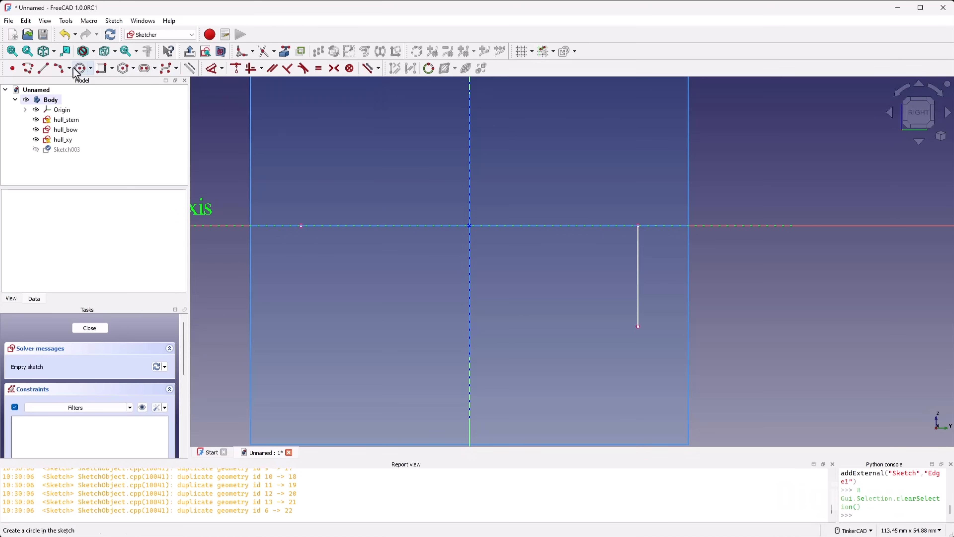
{"action": "left_click", "coordinate": [169, 68]}
{"action": "scroll", "coordinate": [297, 220], "scroll_direction": "up", "scroll_amount": 4}
{"action": "left_click", "coordinate": [329, 195]}
{"action": "scroll", "coordinate": [299, 216], "scroll_direction": "down", "scroll_amount": 5}
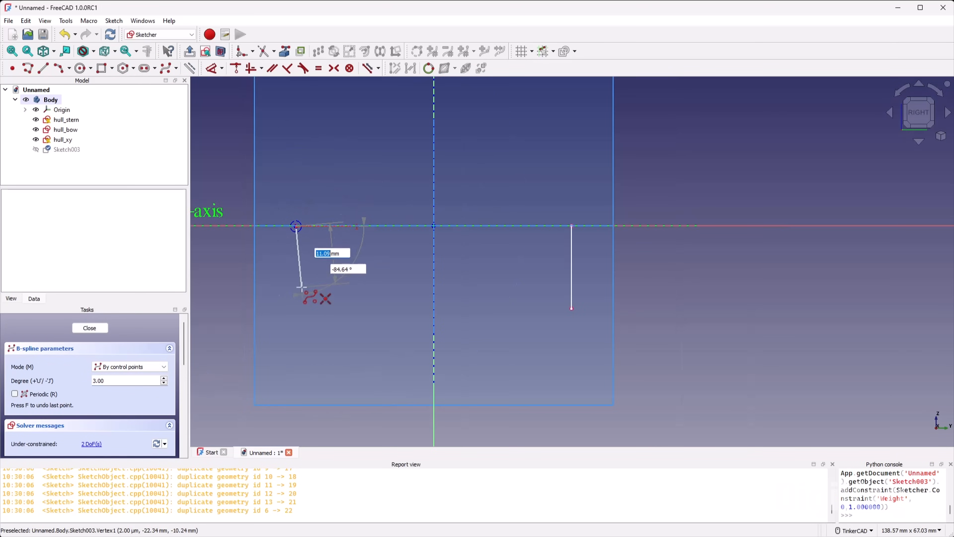
{"action": "left_click", "coordinate": [296, 237]}
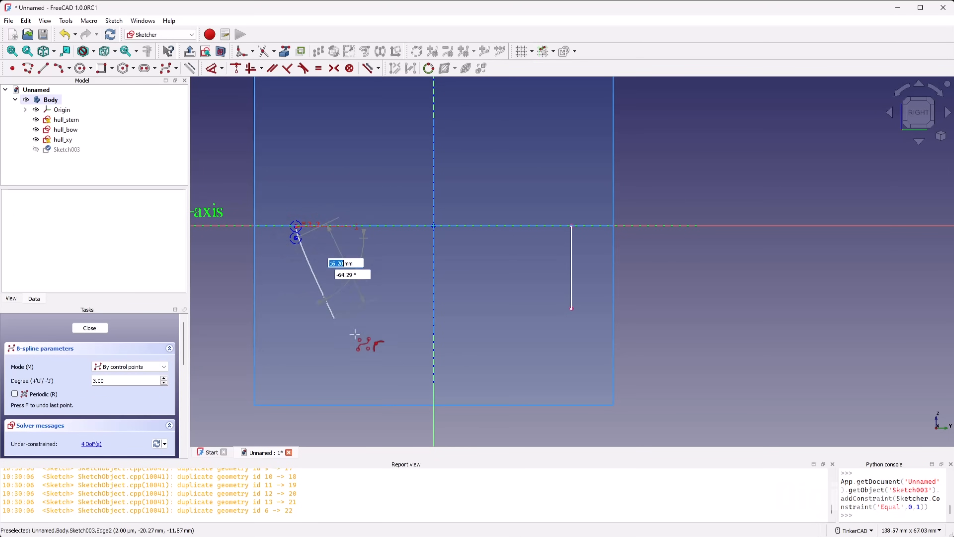
{"action": "left_click", "coordinate": [367, 297]}
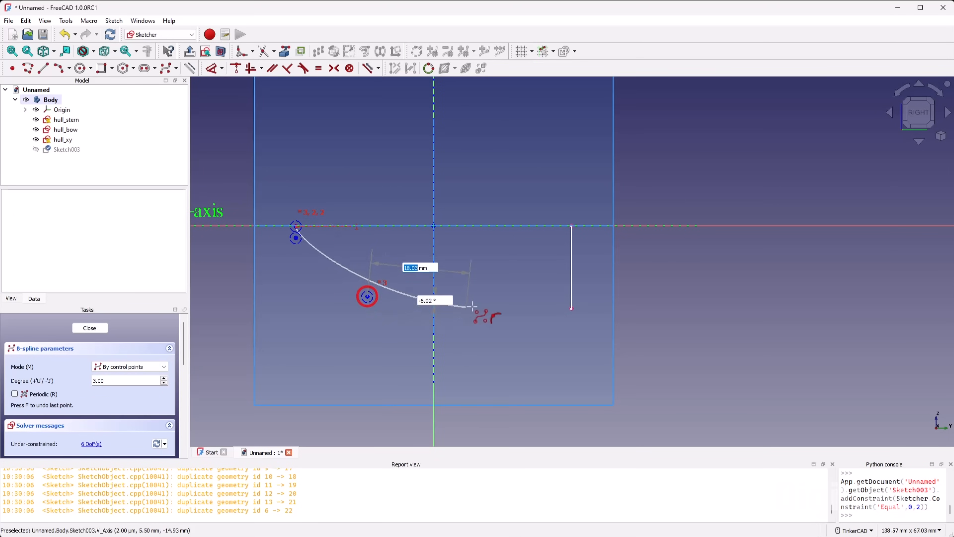
{"action": "left_click", "coordinate": [507, 309]}
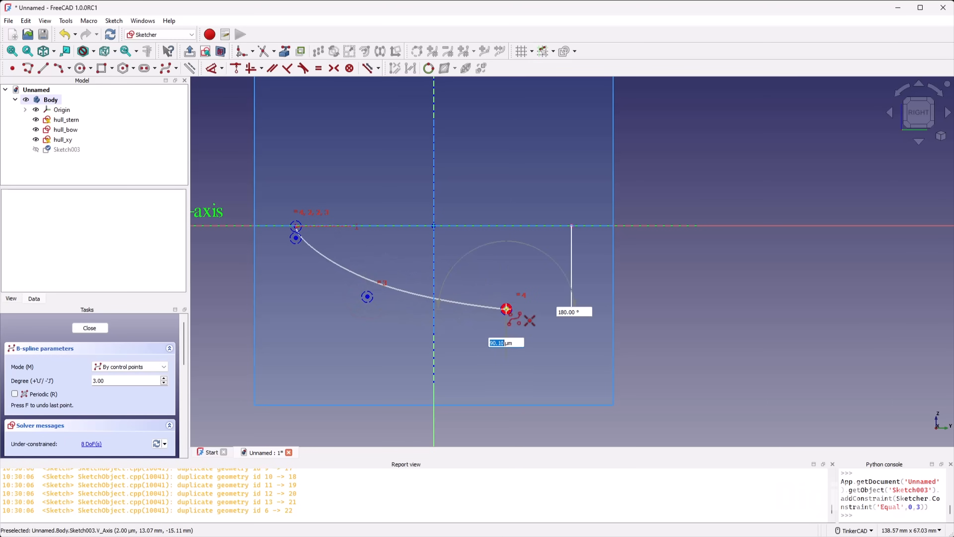
{"action": "right_click", "coordinate": [524, 310]}
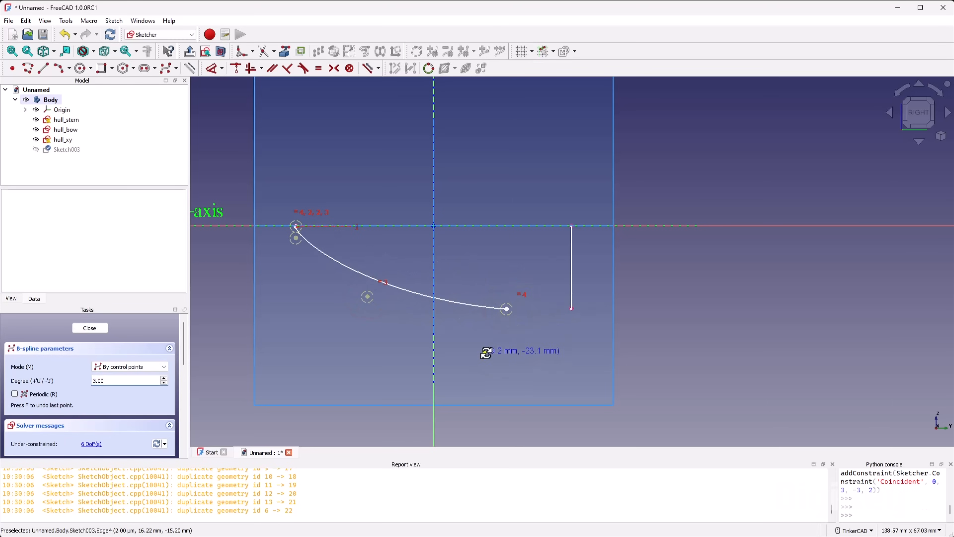
{"action": "right_click", "coordinate": [485, 350]}
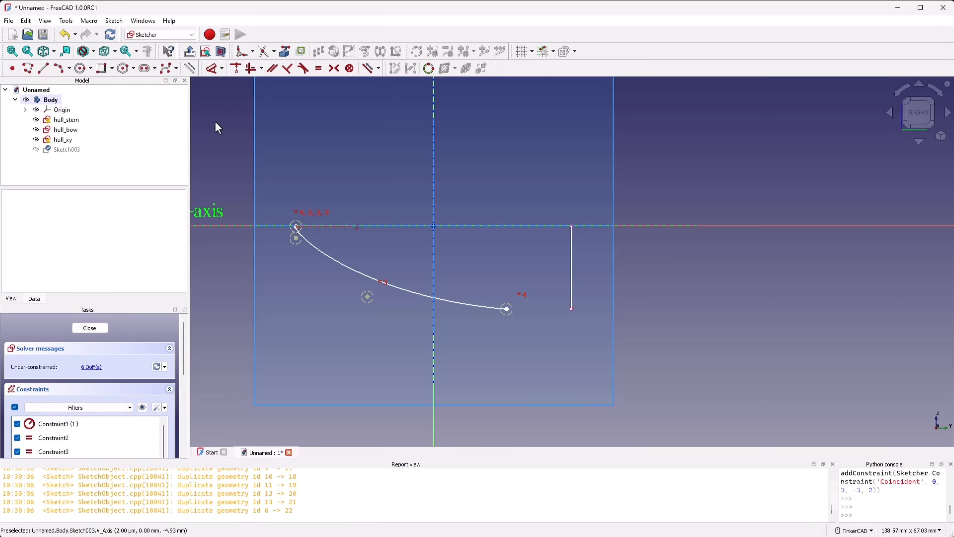
Step: Draw a horizontal line from the B-spline's end to the lower end of the hull_stern edge
{"action": "left_click", "coordinate": [43, 69]}
{"action": "scroll", "coordinate": [526, 316], "scroll_direction": "up", "scroll_amount": 5}
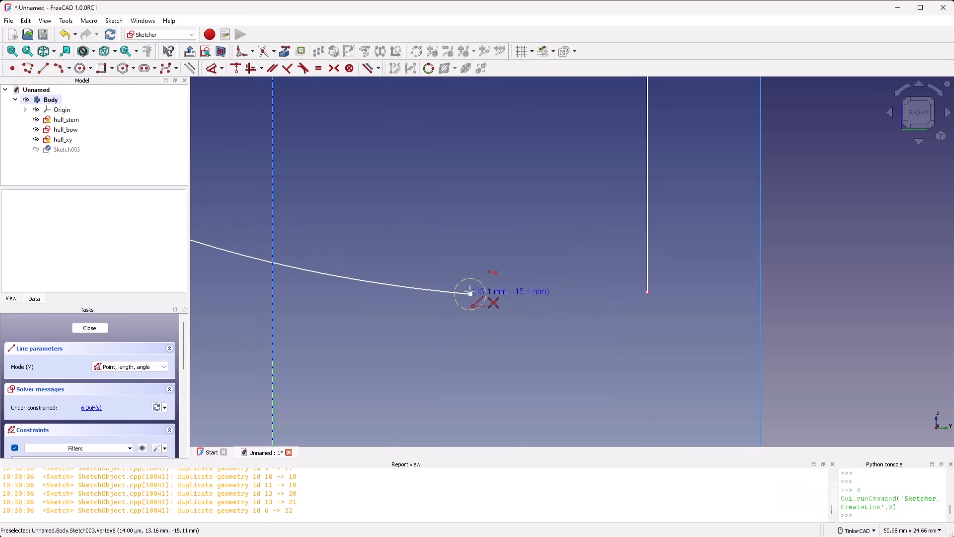
{"action": "left_click", "coordinate": [470, 293]}
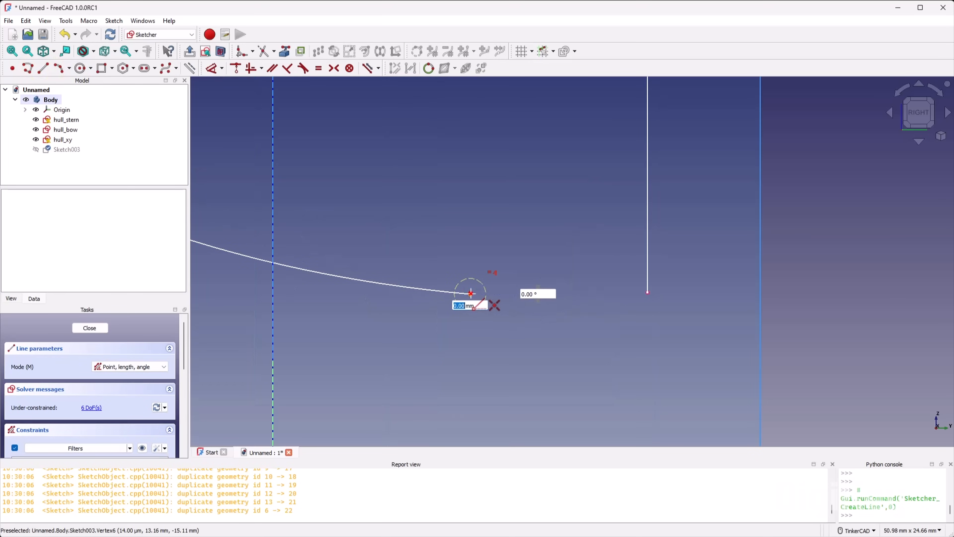
{"action": "left_click", "coordinate": [649, 293]}
{"action": "right_click", "coordinate": [561, 240]}
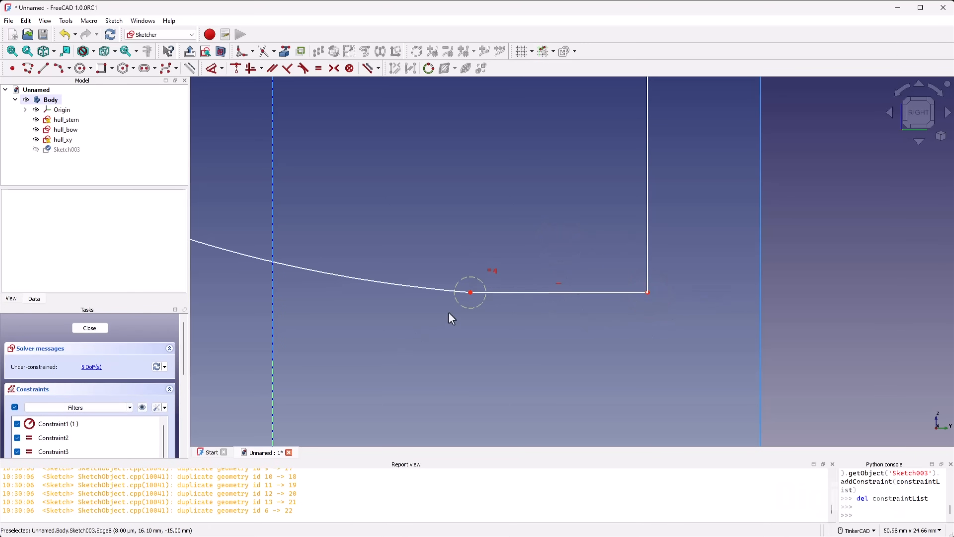
Step: Shift the curve-line joint slightly toward the bow and make the B-spline tangent to the horizontal line
{"action": "left_click_drag", "start_coordinate": [469, 293], "coordinate": [407, 326]}
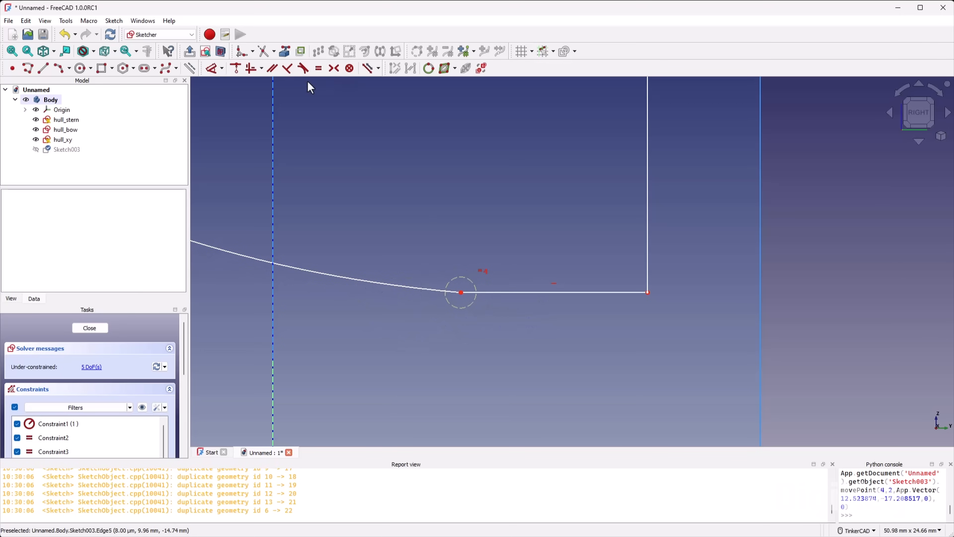
{"action": "left_click", "coordinate": [303, 69]}
{"action": "left_click", "coordinate": [409, 285]}
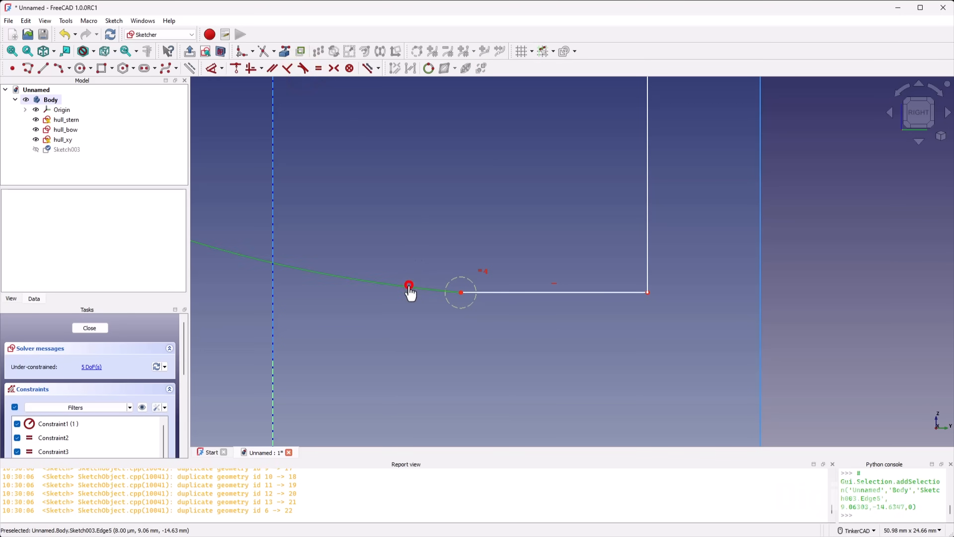
{"action": "left_click", "coordinate": [518, 293]}
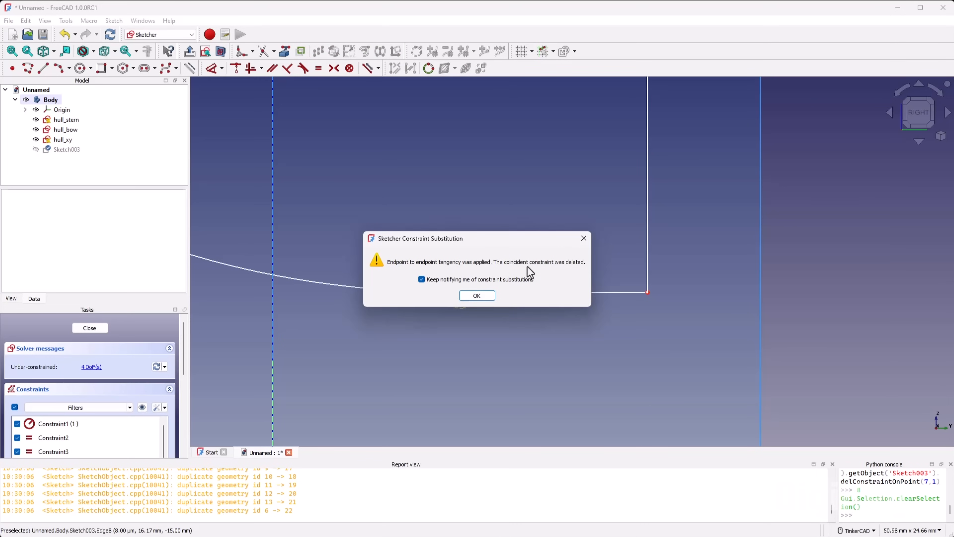
{"action": "left_click", "coordinate": [488, 297]}
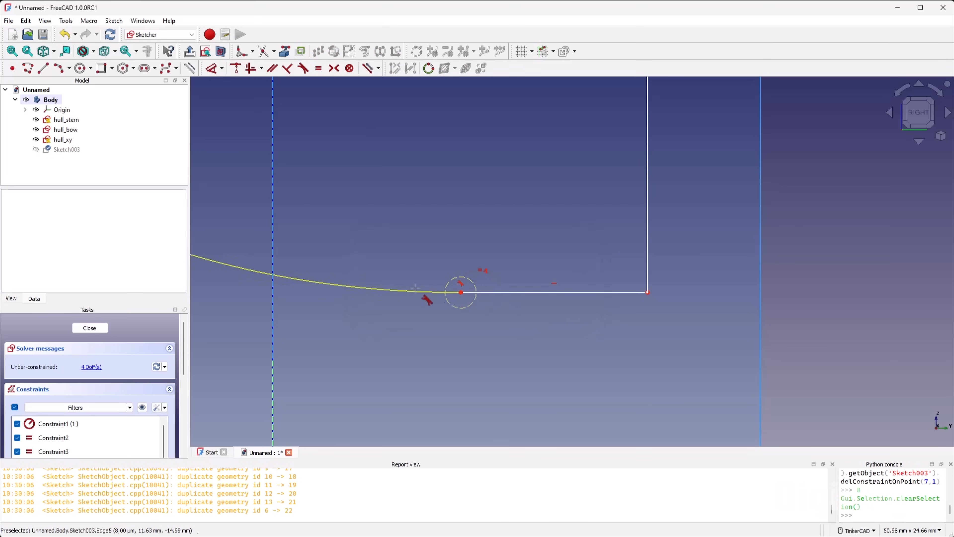
Step: Reshape the keel curve by moving its third control point toward the bow and its second one down to about -3.5 mm
{"action": "scroll", "coordinate": [532, 305], "scroll_direction": "down", "scroll_amount": 4}
{"action": "scroll", "coordinate": [513, 301], "scroll_direction": "up", "scroll_amount": 1}
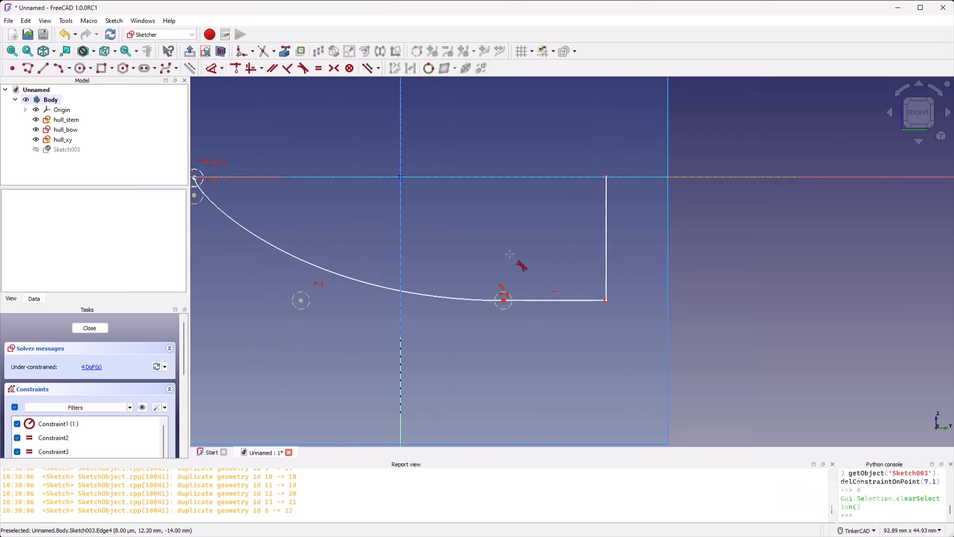
{"action": "scroll", "coordinate": [511, 260], "scroll_direction": "down", "scroll_amount": 3}
{"action": "scroll", "coordinate": [395, 267], "scroll_direction": "up", "scroll_amount": 3}
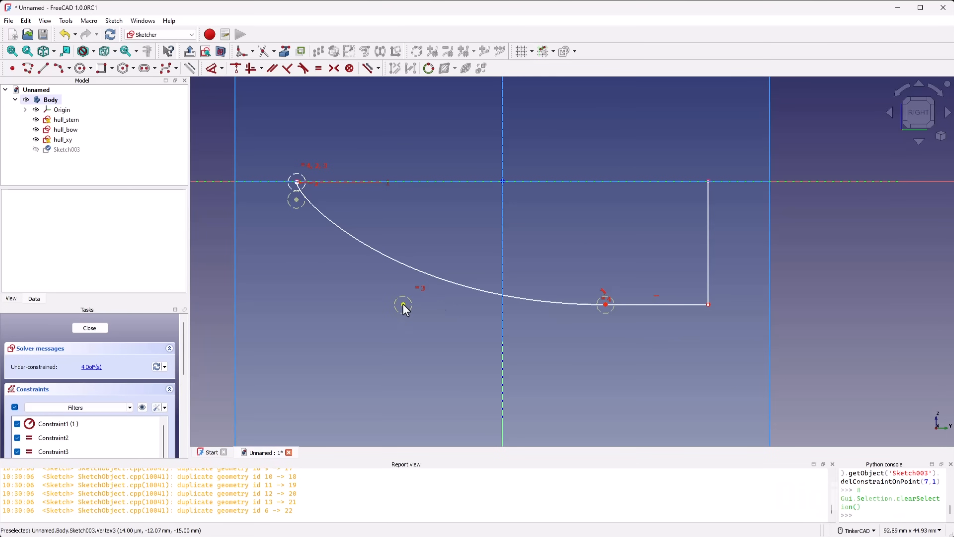
{"action": "mouse_move", "coordinate": [404, 307]}
{"action": "left_mouse_down"}
{"action": "mouse_move", "coordinate": [319, 307]}
{"action": "mouse_move", "coordinate": [330, 305]}
{"action": "left_mouse_up"}
{"action": "scroll", "coordinate": [292, 200], "scroll_direction": "up", "scroll_amount": 4}
{"action": "mouse_move", "coordinate": [301, 200]}
{"action": "left_mouse_down"}
{"action": "mouse_move", "coordinate": [273, 205]}
{"action": "mouse_move", "coordinate": [300, 231]}
{"action": "left_mouse_up"}
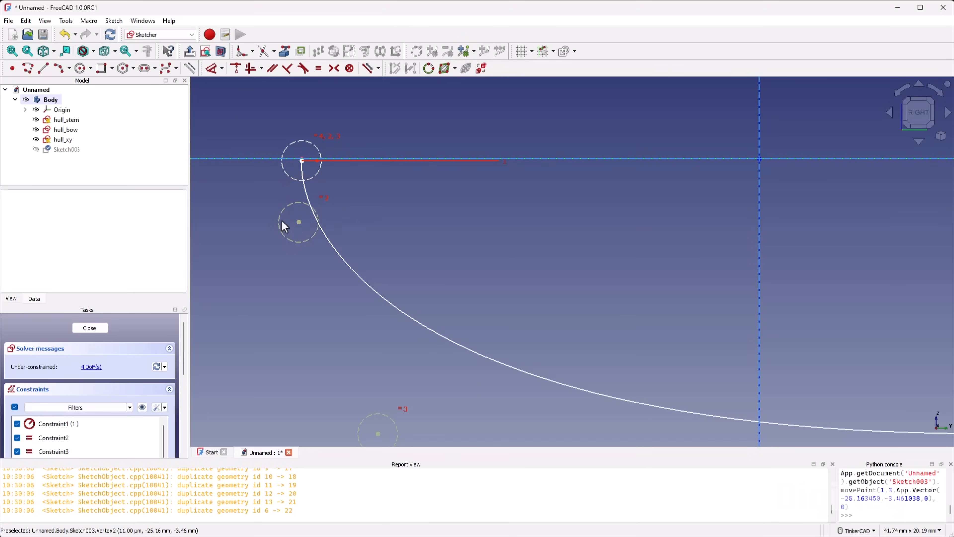
Step: Constrain the B-spline's first and second control points to be vertically aligned at the bow
{"action": "key", "text": "v"}
{"action": "scroll", "coordinate": [278, 178], "scroll_direction": "up", "scroll_amount": 4}
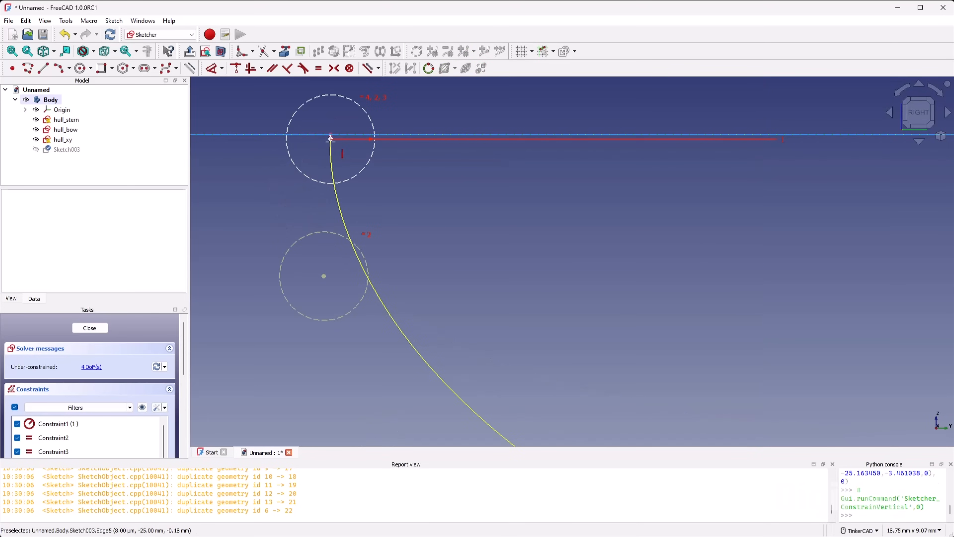
{"action": "left_click", "coordinate": [330, 138]}
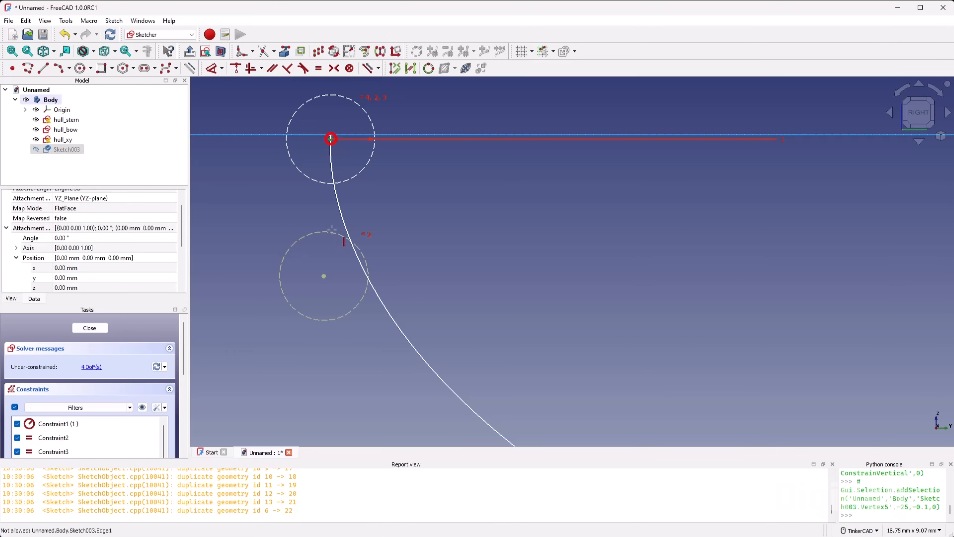
{"action": "left_click", "coordinate": [325, 276]}
{"action": "right_click", "coordinate": [267, 200]}
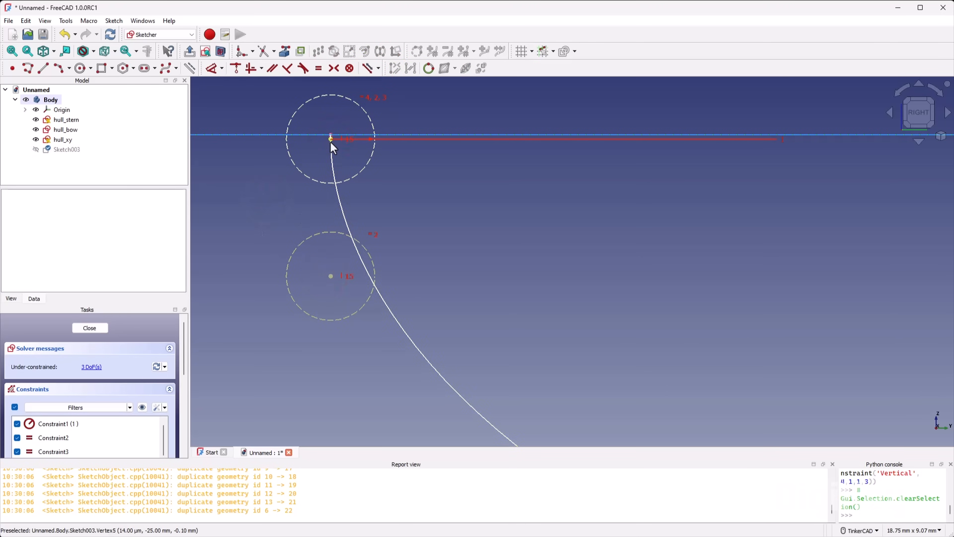
Step: Fine-tune the curve by nudging the second control point down and the third to about 20 mm from the vertical axis
{"action": "scroll", "coordinate": [331, 147], "scroll_direction": "down", "scroll_amount": 5}
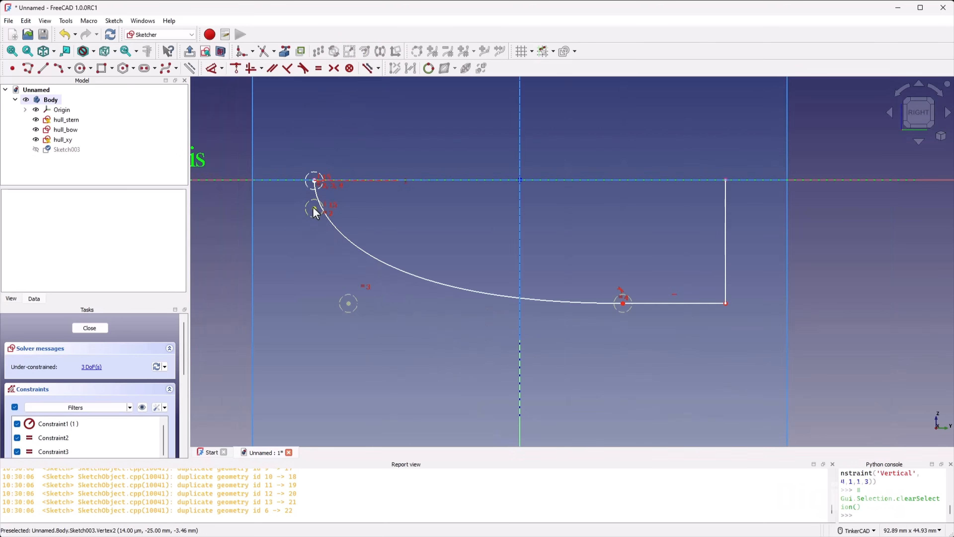
{"action": "left_click_drag", "start_coordinate": [316, 213], "coordinate": [316, 220]}
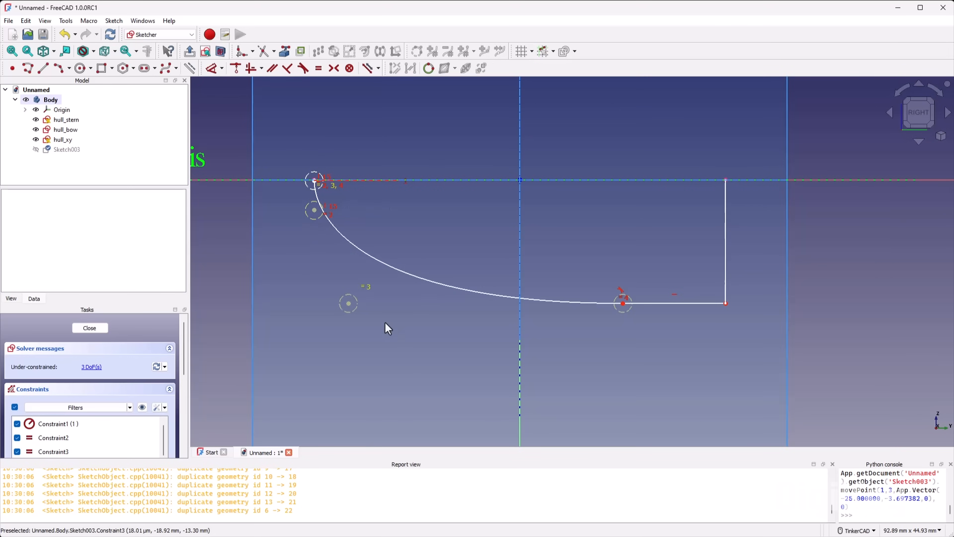
{"action": "mouse_move", "coordinate": [349, 304]}
{"action": "left_mouse_down"}
{"action": "mouse_move", "coordinate": [393, 308]}
{"action": "mouse_move", "coordinate": [324, 305]}
{"action": "mouse_move", "coordinate": [355, 307]}
{"action": "left_mouse_up"}
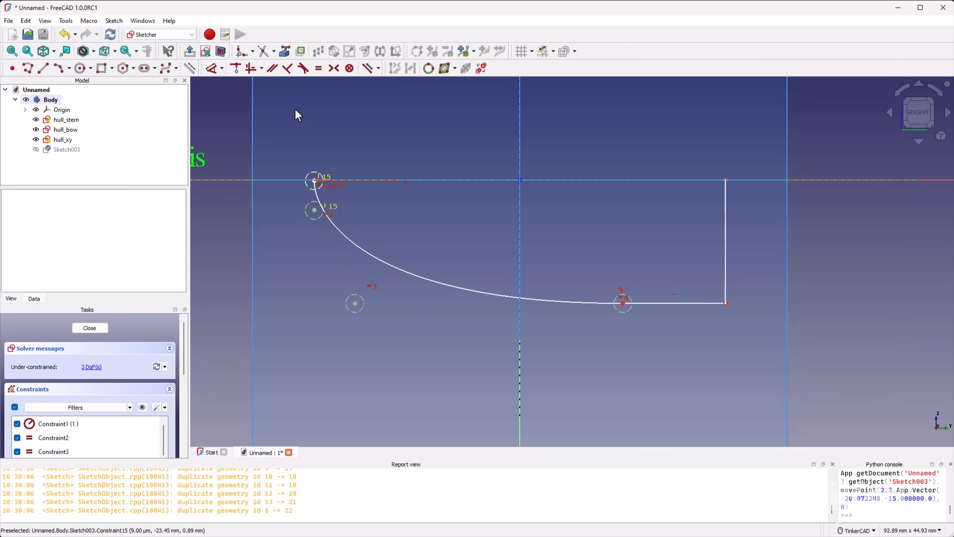
Step: Dimension the vertical distance between the first and second control points at 4 mm
{"action": "left_click", "coordinate": [212, 70]}
{"action": "scroll", "coordinate": [319, 181], "scroll_direction": "up", "scroll_amount": 5}
{"action": "left_click", "coordinate": [288, 165]}
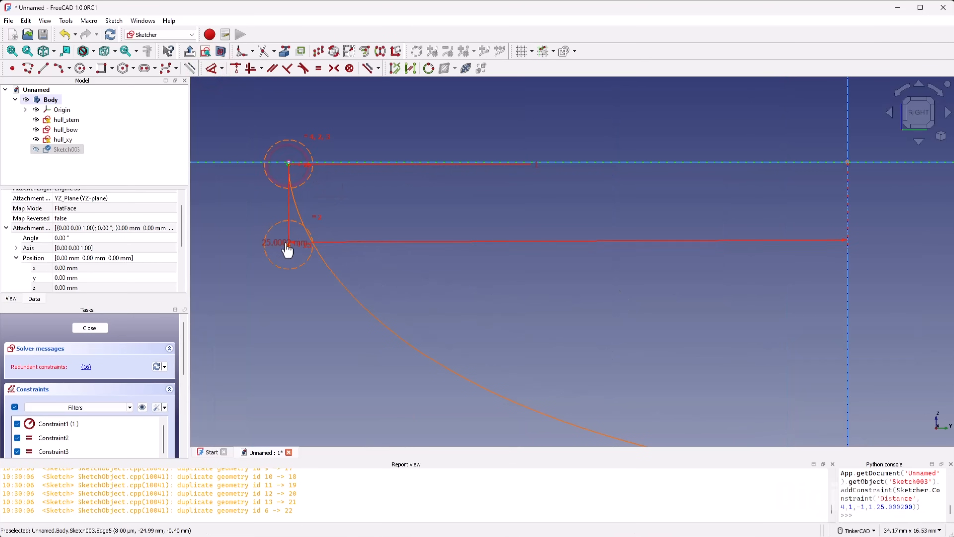
{"action": "left_click", "coordinate": [288, 247]}
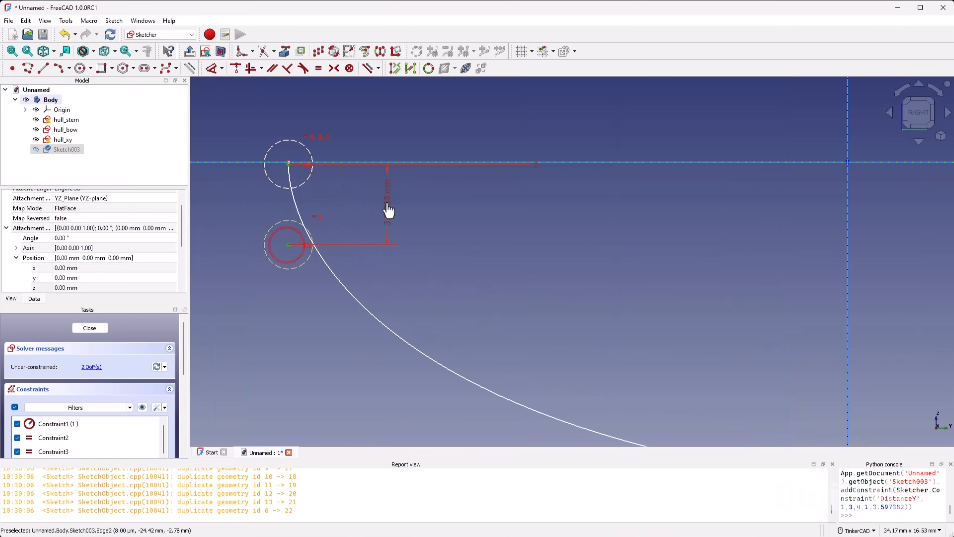
{"action": "left_click", "coordinate": [388, 209]}
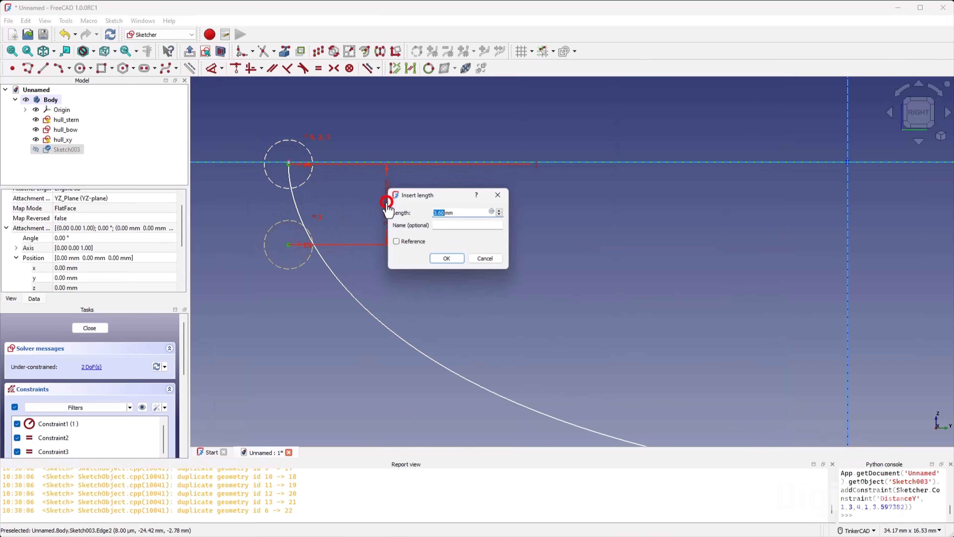
{"action": "left_click", "coordinate": [446, 261]}
{"action": "scroll", "coordinate": [388, 154], "scroll_direction": "down", "scroll_amount": 5}
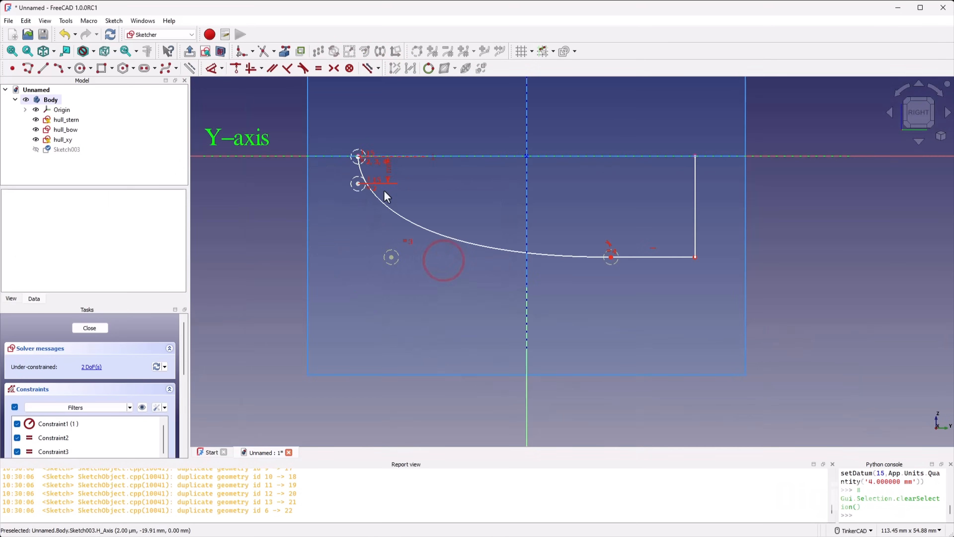
Step: Dimension the third control point's horizontal distance from the vertical axis at 25 mm
{"action": "left_click", "coordinate": [391, 257]}
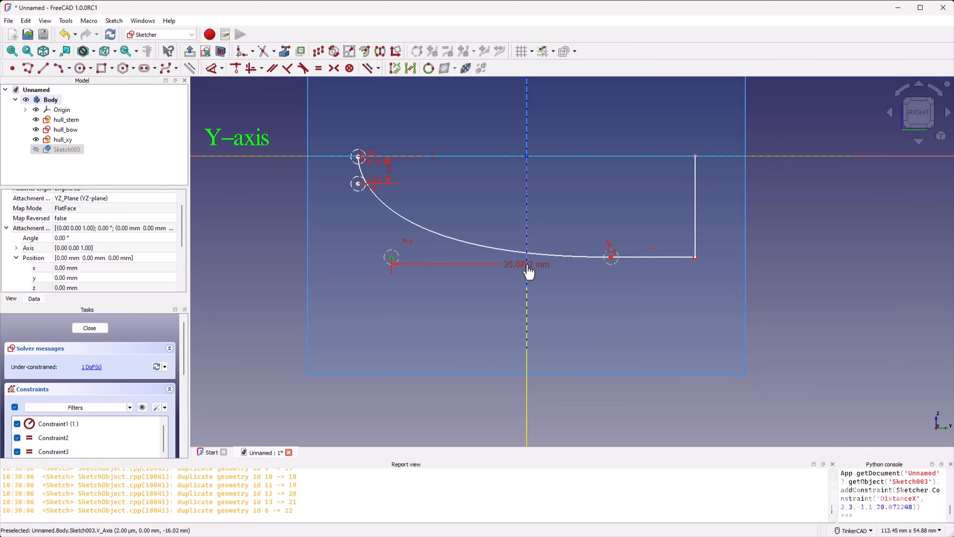
{"action": "left_click", "coordinate": [527, 263]}
{"action": "left_click", "coordinate": [458, 271]}
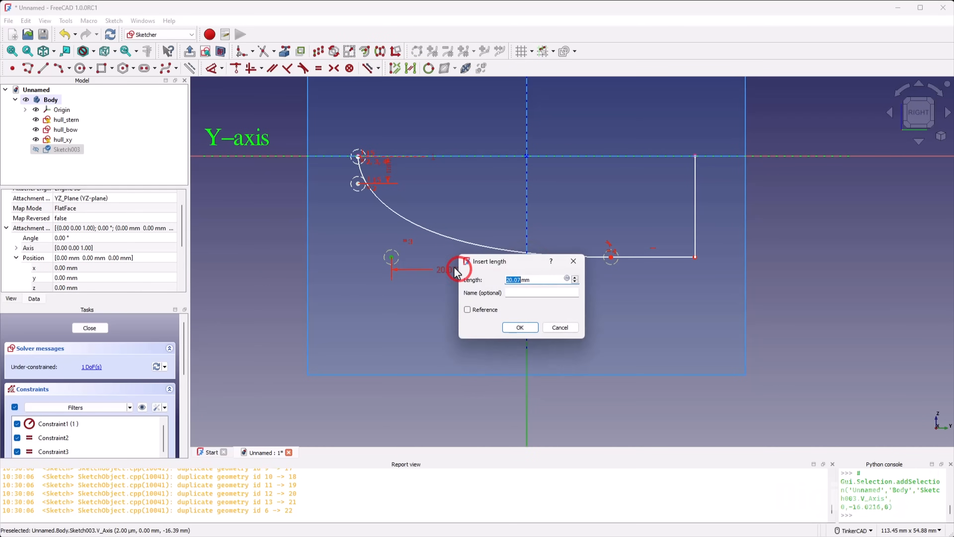
{"action": "type", "text": "26"}
{"action": "key", "text": "BackSpace"}
{"action": "type", "text": "5"}
{"action": "key", "text": "Return"}
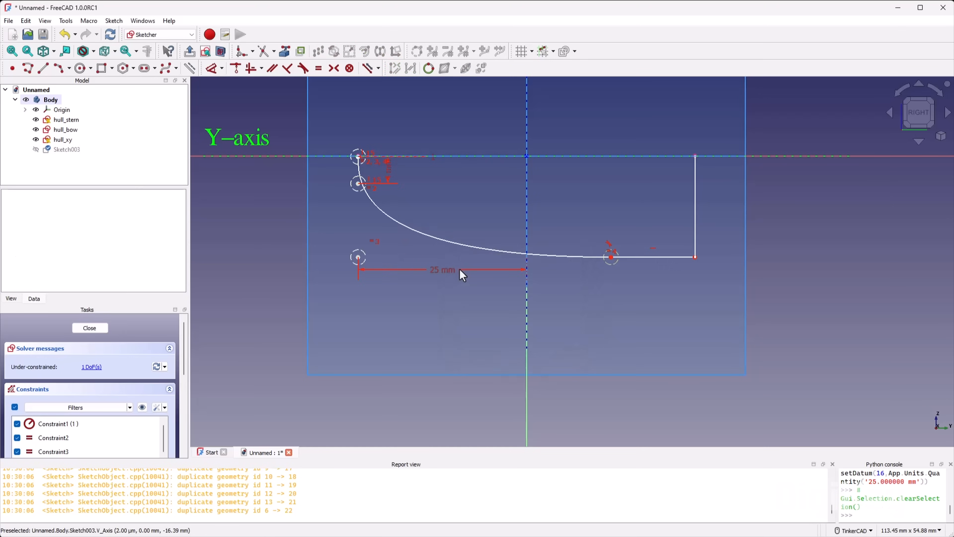
Step: Change the third control point's horizontal distance to 20 mm and check the resulting curve
{"action": "left_click", "coordinate": [455, 271]}
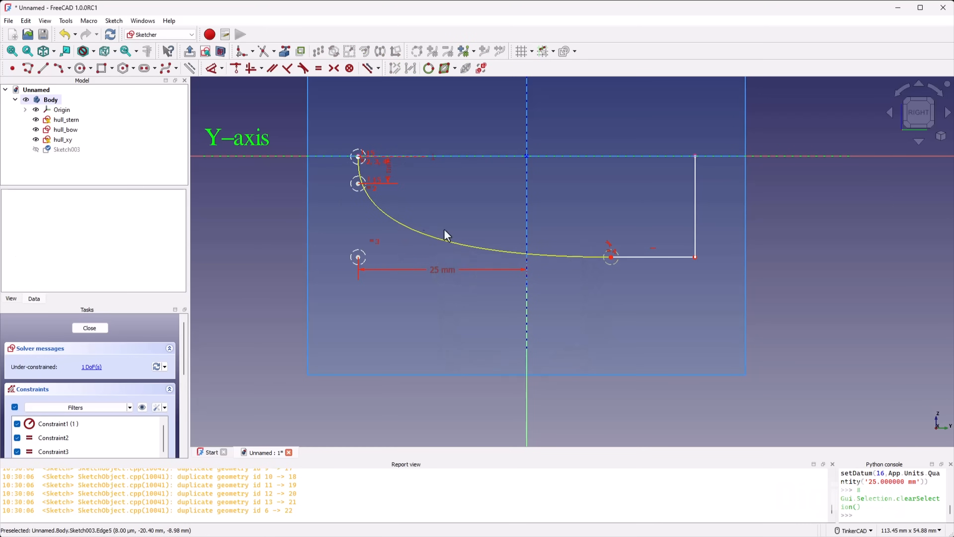
{"action": "double_click", "coordinate": [444, 269]}
{"action": "type", "text": "20"}
{"action": "left_click", "coordinate": [506, 327]}
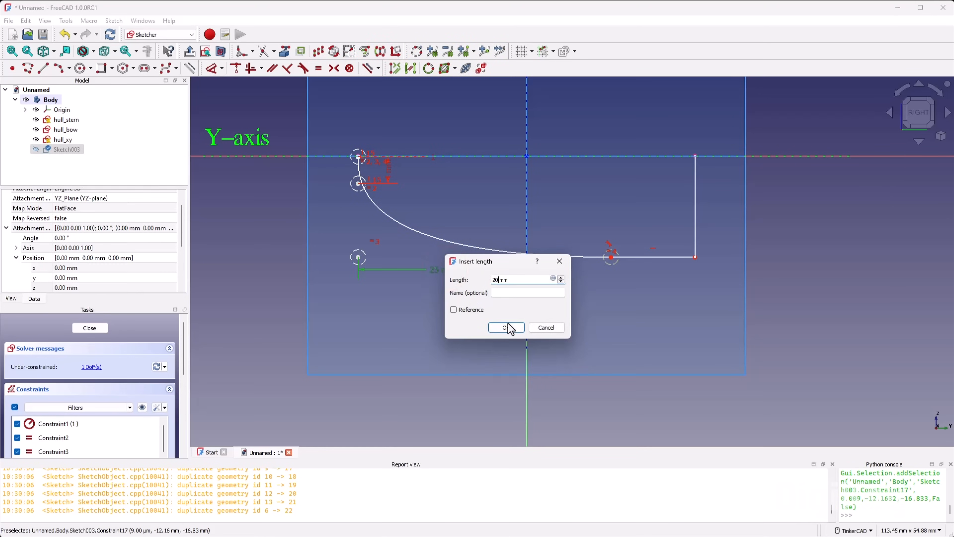
{"action": "scroll", "coordinate": [406, 218], "scroll_direction": "up", "scroll_amount": 3}
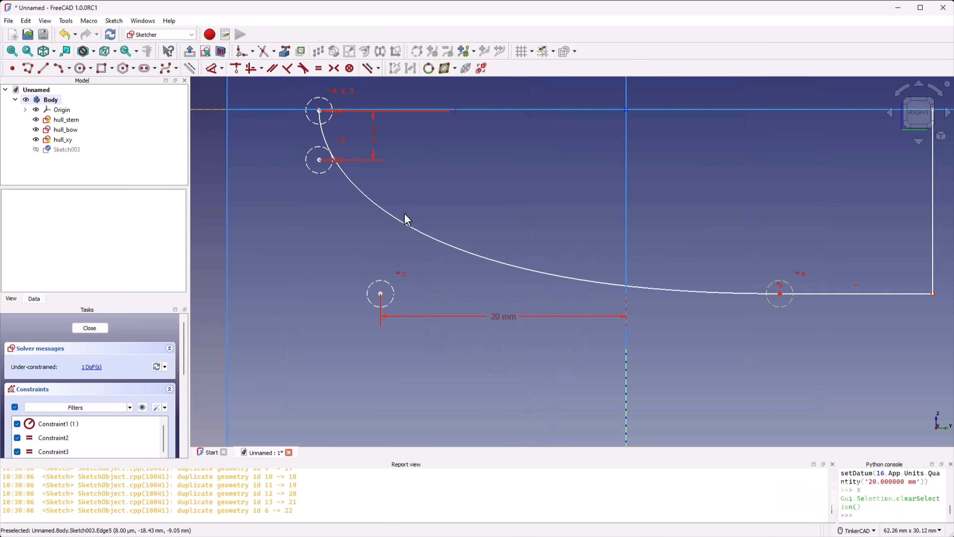
{"action": "scroll", "coordinate": [358, 187], "scroll_direction": "down", "scroll_amount": 4}
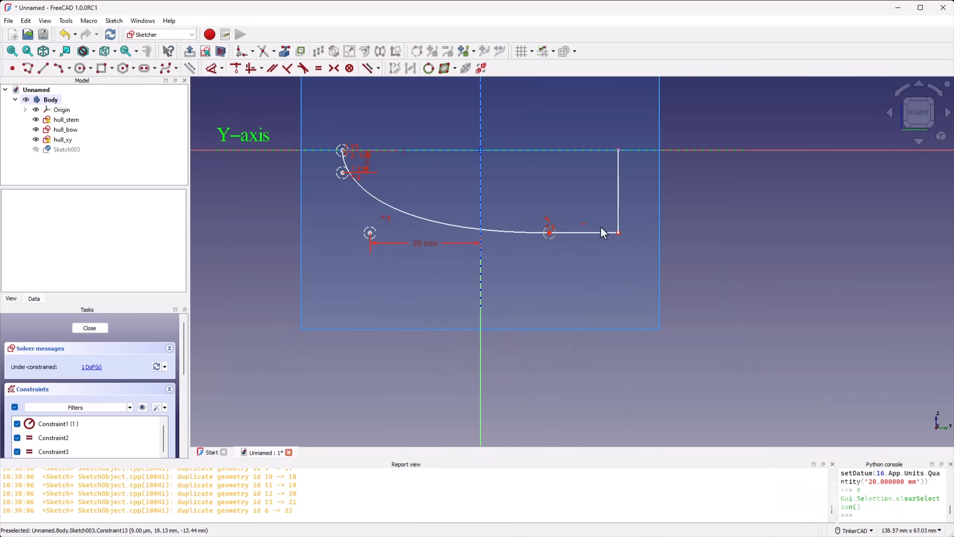
Step: Set the third control point's horizontal distance from the vertical axis to 22 mm
{"action": "scroll", "coordinate": [512, 245], "scroll_direction": "up", "scroll_amount": 3}
{"action": "double_click", "coordinate": [359, 245]}
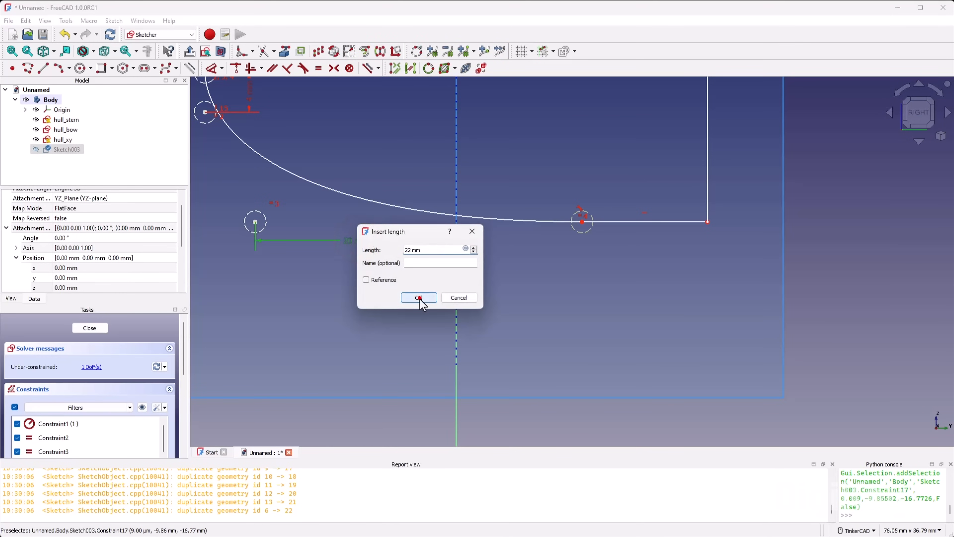
{"action": "left_click", "coordinate": [419, 297]}
{"action": "scroll", "coordinate": [313, 239], "scroll_direction": "down", "scroll_amount": 3}
{"action": "scroll", "coordinate": [473, 253], "scroll_direction": "up", "scroll_amount": 3}
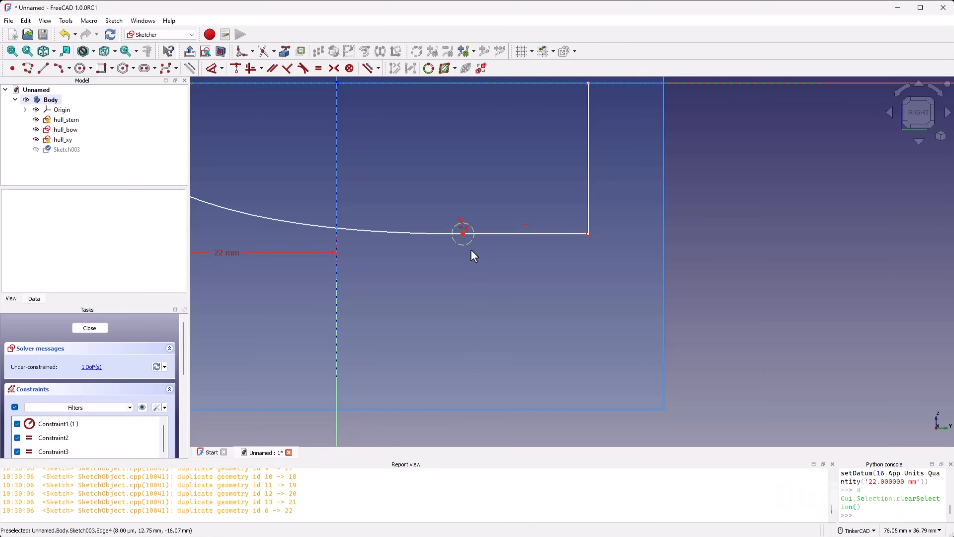
Step: Dimension the horizontal bottom line of the keel sketch at 22 mm long
{"action": "key", "text": "d"}
{"action": "left_click", "coordinate": [505, 232]}
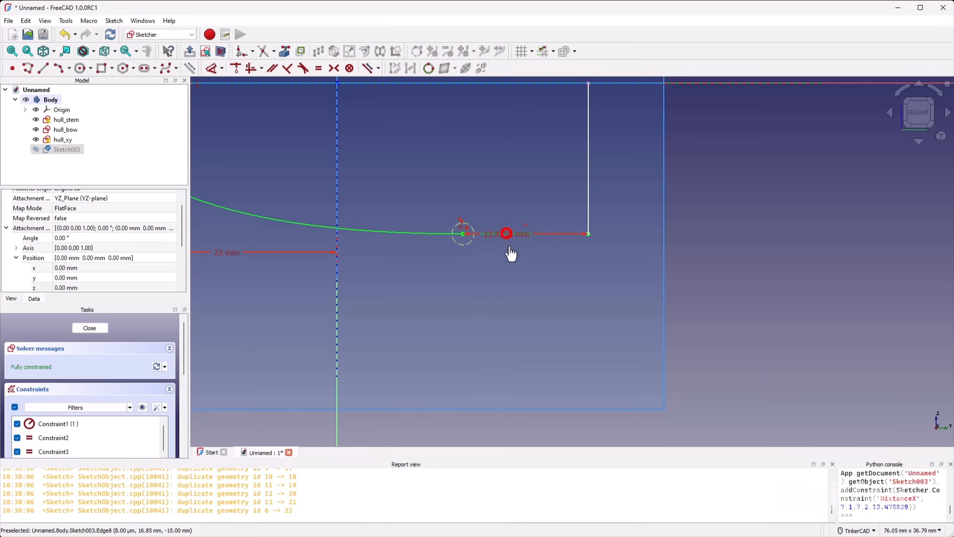
{"action": "left_click", "coordinate": [511, 259]}
{"action": "type", "text": "22"}
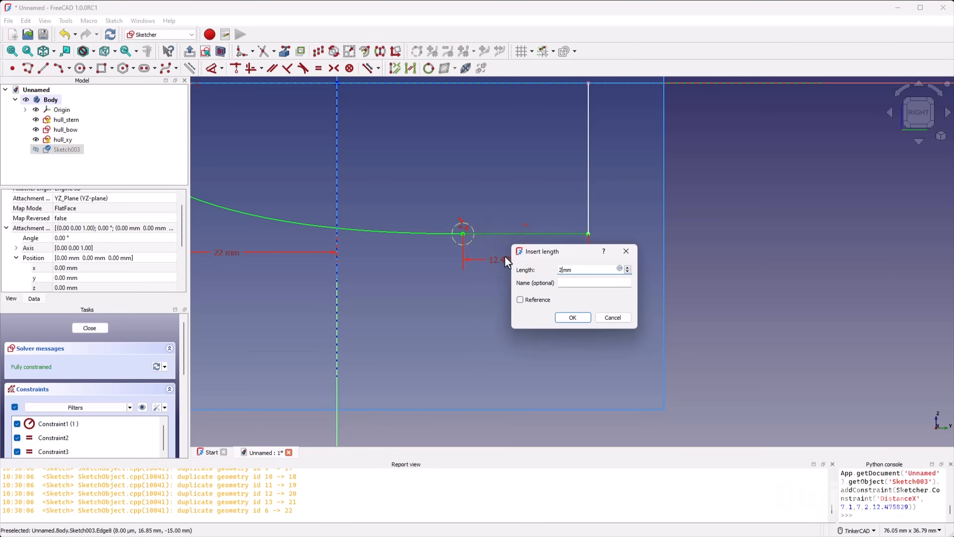
{"action": "left_click", "coordinate": [569, 317]}
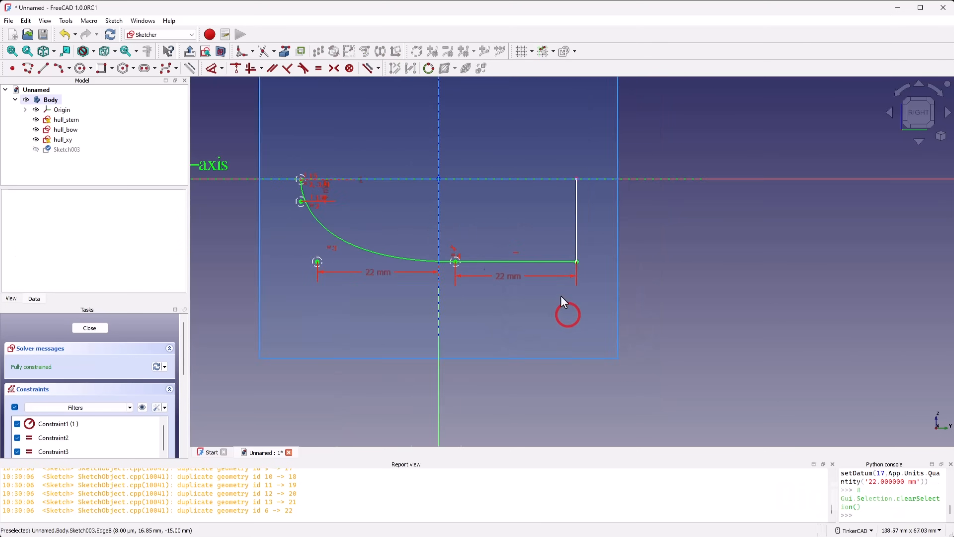
Step: Finish editing the keel sketch and check in 3D how it meets the other hull profiles
{"action": "left_click", "coordinate": [453, 265]}
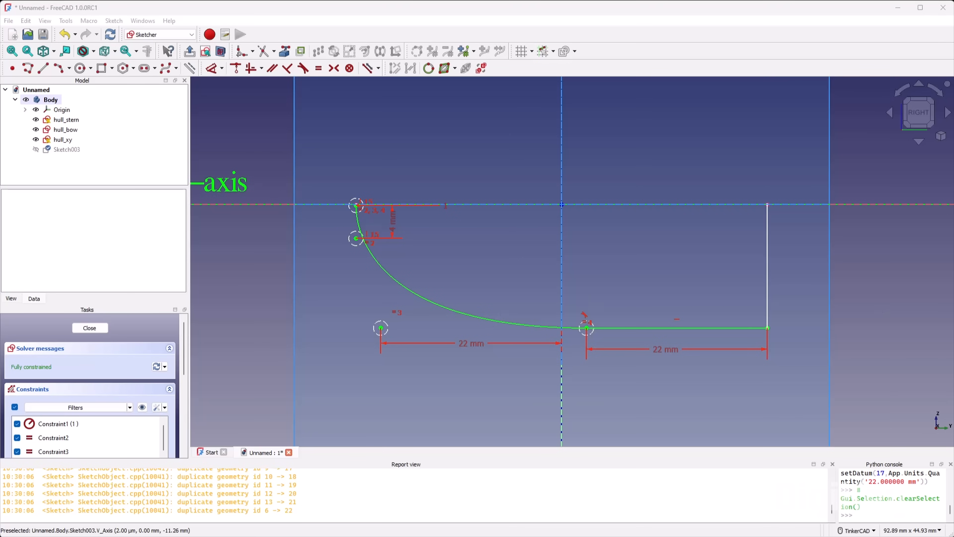
{"action": "left_click", "coordinate": [483, 263]}
{"action": "left_click", "coordinate": [102, 327]}
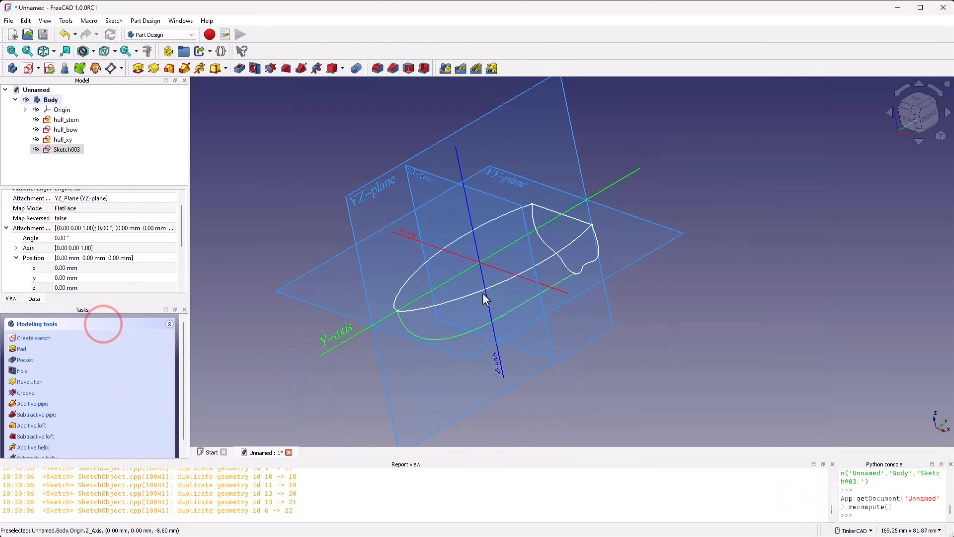
{"action": "mouse_move", "coordinate": [565, 355]}
{"action": "right_mouse_down"}
{"action": "mouse_move", "coordinate": [526, 316]}
{"action": "mouse_move", "coordinate": [618, 324]}
{"action": "mouse_move", "coordinate": [701, 312]}
{"action": "mouse_move", "coordinate": [601, 341]}
{"action": "mouse_move", "coordinate": [520, 379]}
{"action": "mouse_move", "coordinate": [539, 357]}
{"action": "mouse_move", "coordinate": [624, 372]}
{"action": "mouse_move", "coordinate": [546, 296]}
{"action": "mouse_move", "coordinate": [568, 360]}
{"action": "mouse_move", "coordinate": [558, 330]}
{"action": "right_mouse_up"}
{"action": "left_click", "coordinate": [654, 281]}
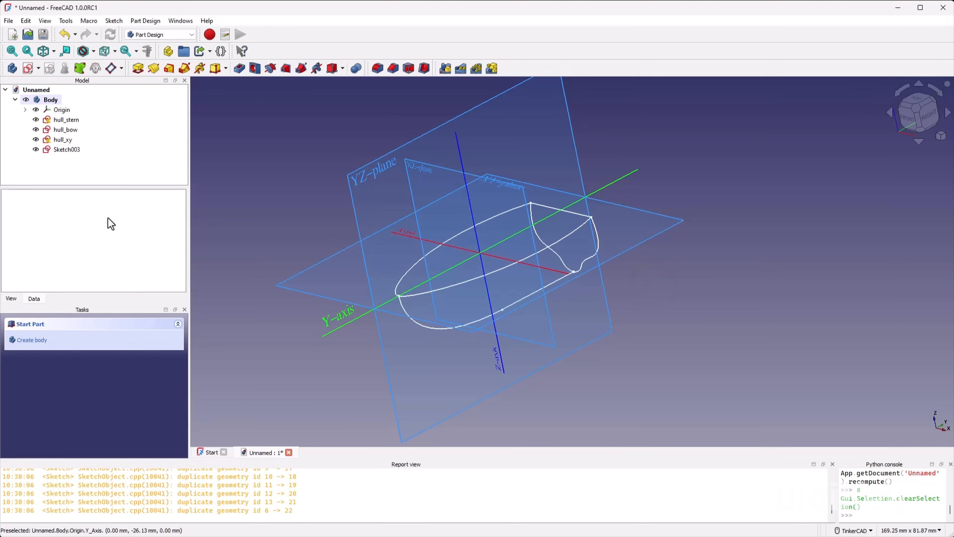
Step: Copy the hull_stern sketch on its own, leaving out the XZ-plane dependency
{"action": "left_click", "coordinate": [76, 120]}
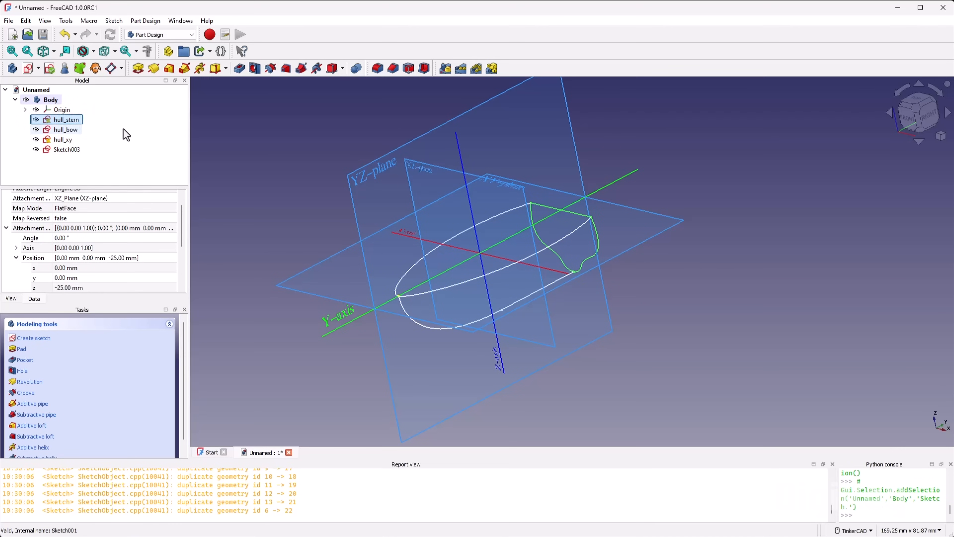
{"action": "key", "text": "ctrl+e"}
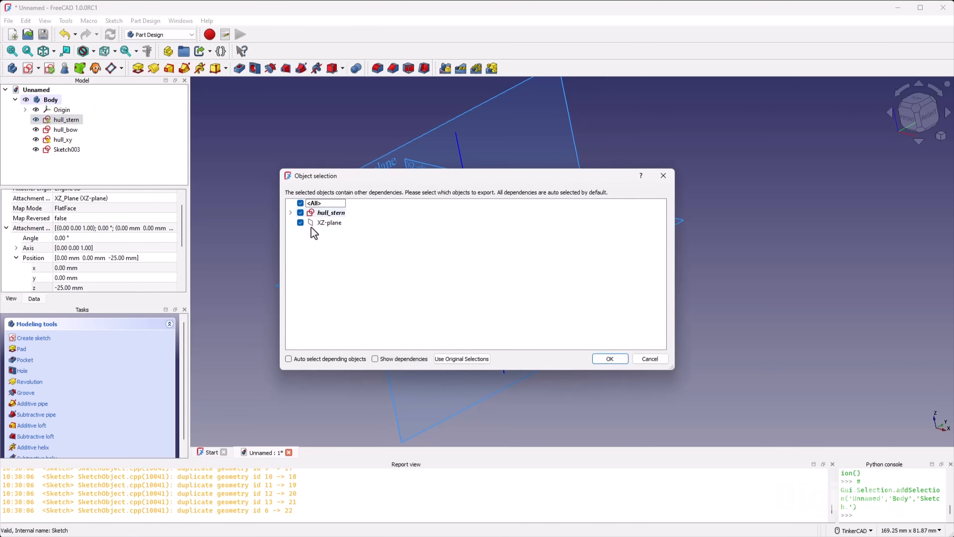
{"action": "left_click", "coordinate": [300, 203]}
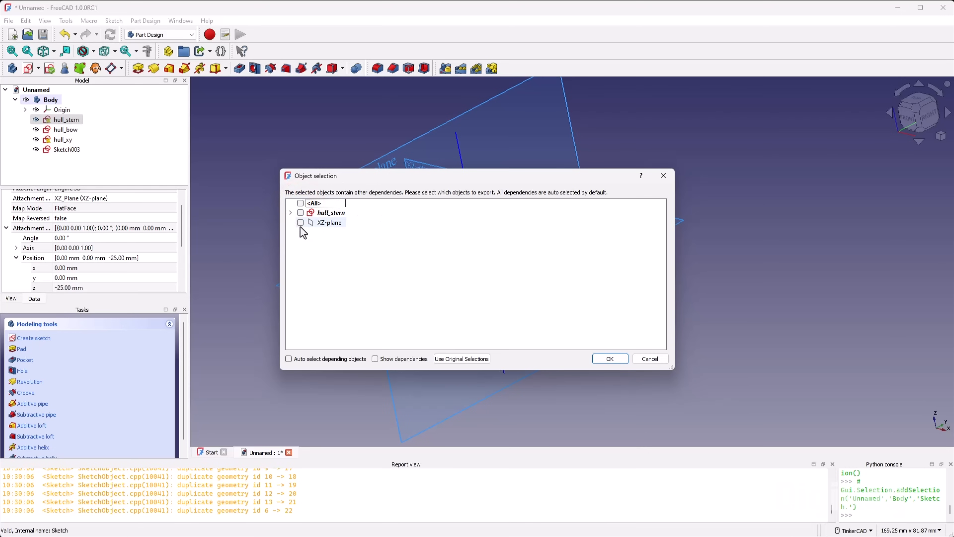
{"action": "left_click", "coordinate": [301, 212]}
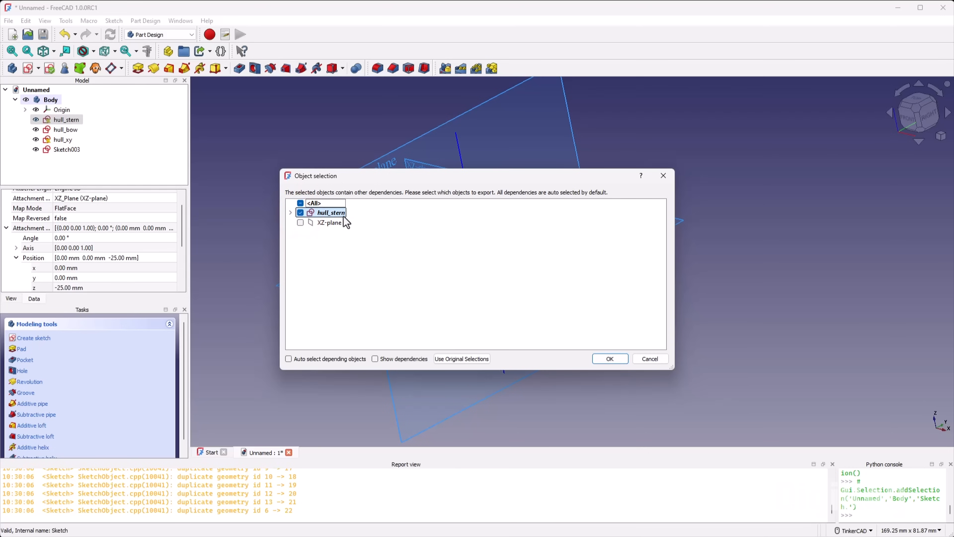
{"action": "left_click", "coordinate": [609, 359]}
Step: Paste the copied stern sketch into the document and move it into Body
{"action": "left_click", "coordinate": [78, 175]}
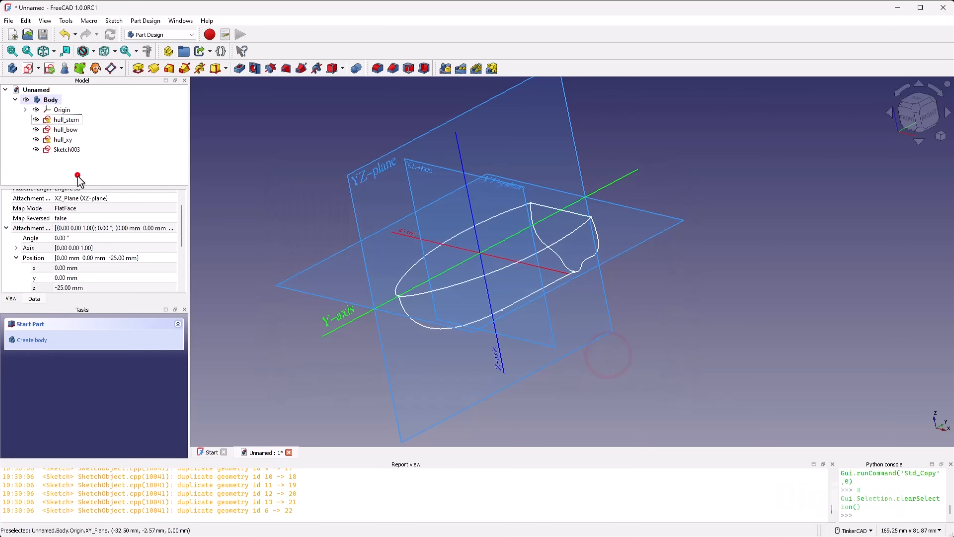
{"action": "key", "text": "ctrl+v"}
{"action": "left_click", "coordinate": [16, 100]}
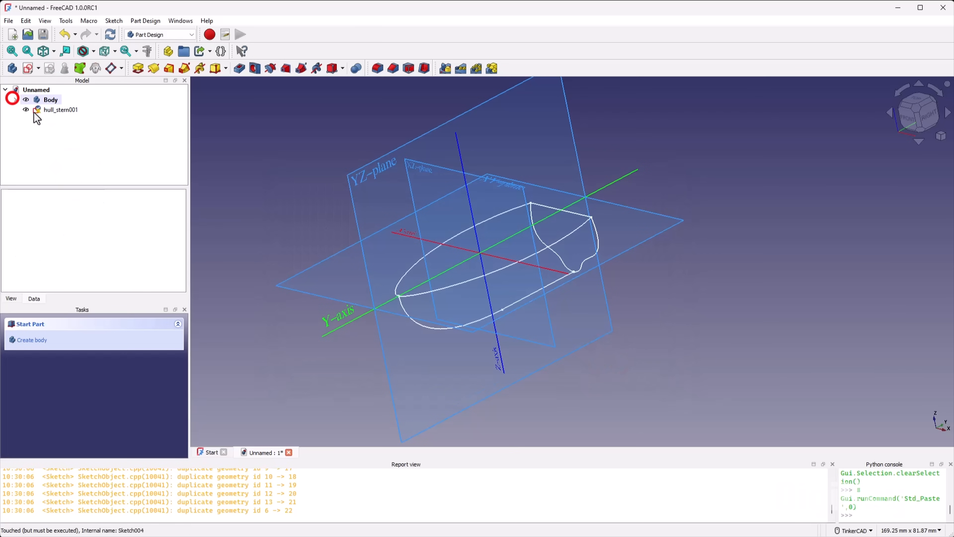
{"action": "left_click_drag", "start_coordinate": [43, 110], "coordinate": [51, 101]}
{"action": "left_click", "coordinate": [15, 99]}
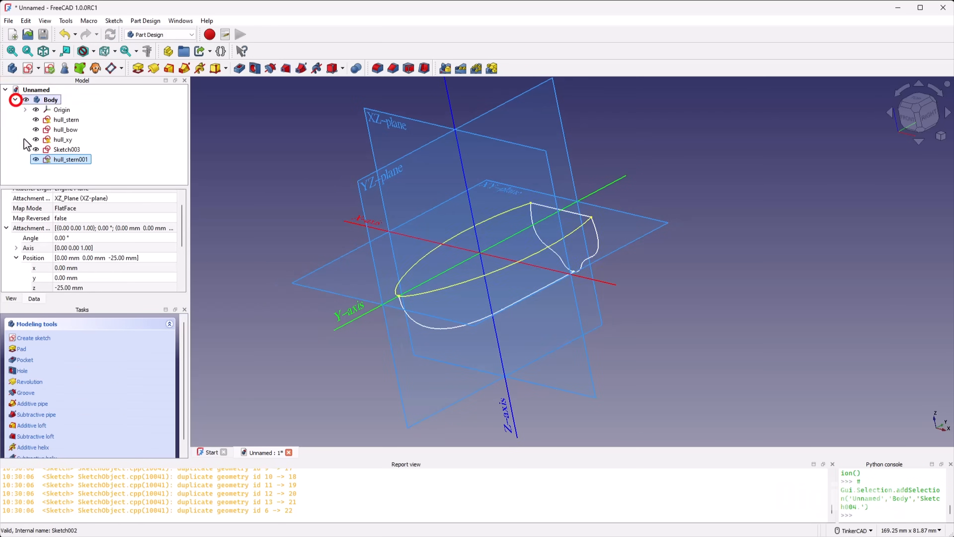
Step: Set the z position of hull_stern001's attachment offset to -3 mm and inspect its placement between stern and bow
{"action": "left_click", "coordinate": [56, 160]}
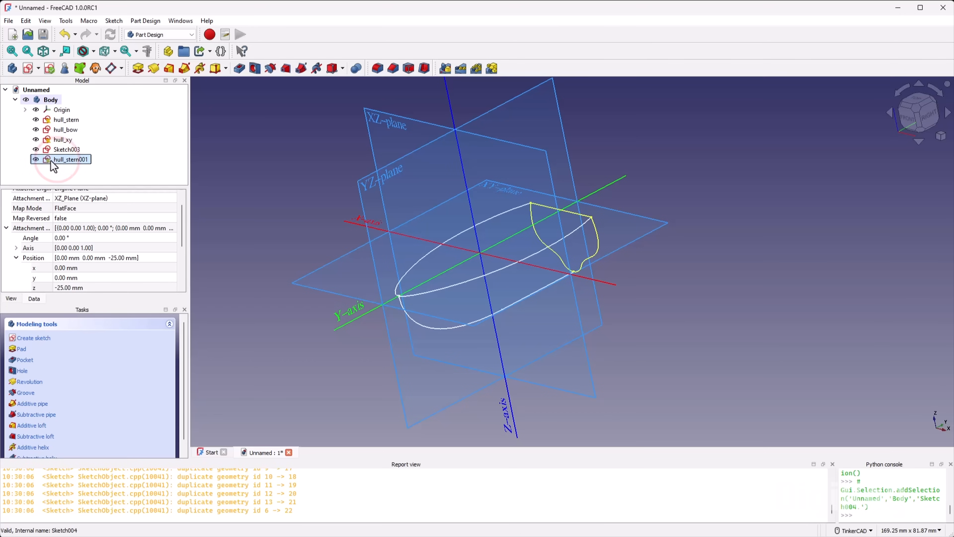
{"action": "left_click", "coordinate": [68, 160]}
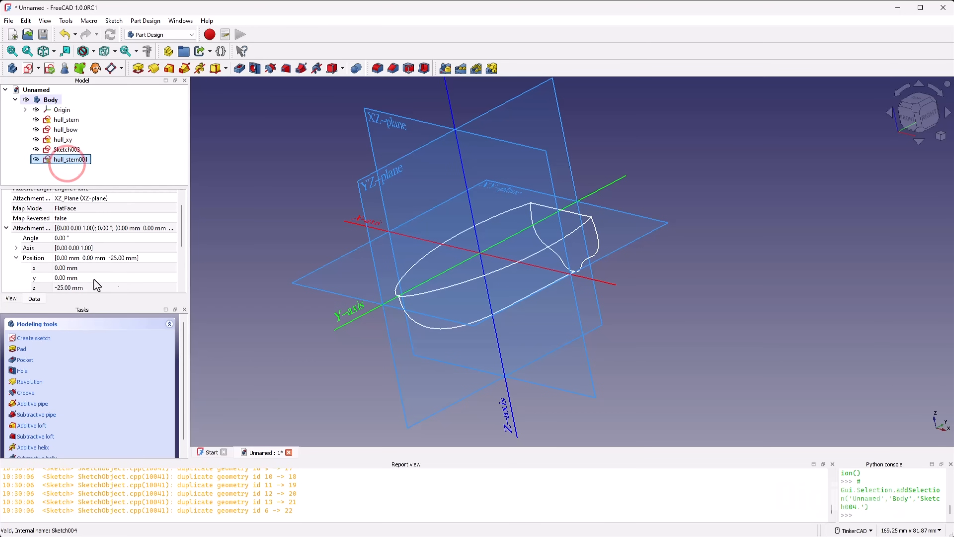
{"action": "left_click", "coordinate": [67, 287]}
{"action": "type", "text": "-3"}
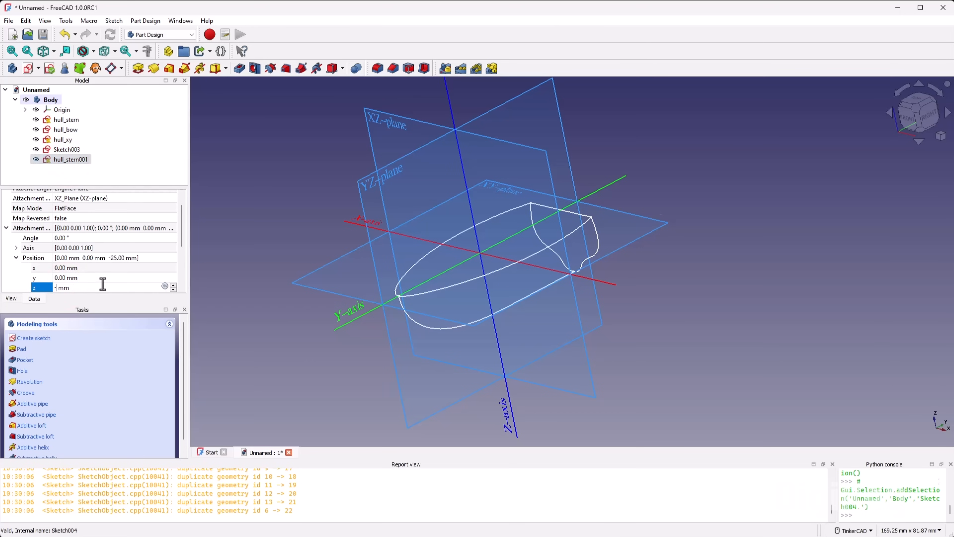
{"action": "key", "text": "Return"}
{"action": "scroll", "coordinate": [481, 228], "scroll_direction": "up", "scroll_amount": 5}
{"action": "mouse_move", "coordinate": [556, 267]}
{"action": "right_mouse_down"}
{"action": "mouse_move", "coordinate": [567, 287]}
{"action": "mouse_move", "coordinate": [553, 264]}
{"action": "mouse_move", "coordinate": [537, 317]}
{"action": "mouse_move", "coordinate": [554, 341]}
{"action": "right_mouse_up"}
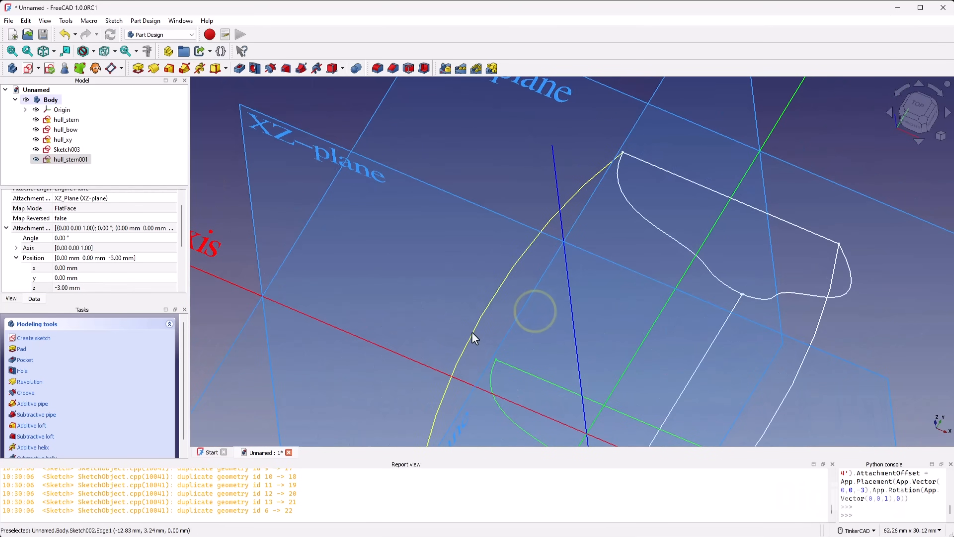
{"action": "scroll", "coordinate": [522, 288], "scroll_direction": "down", "scroll_amount": 3}
{"action": "right_click_drag", "start_coordinate": [596, 366], "coordinate": [575, 371]}
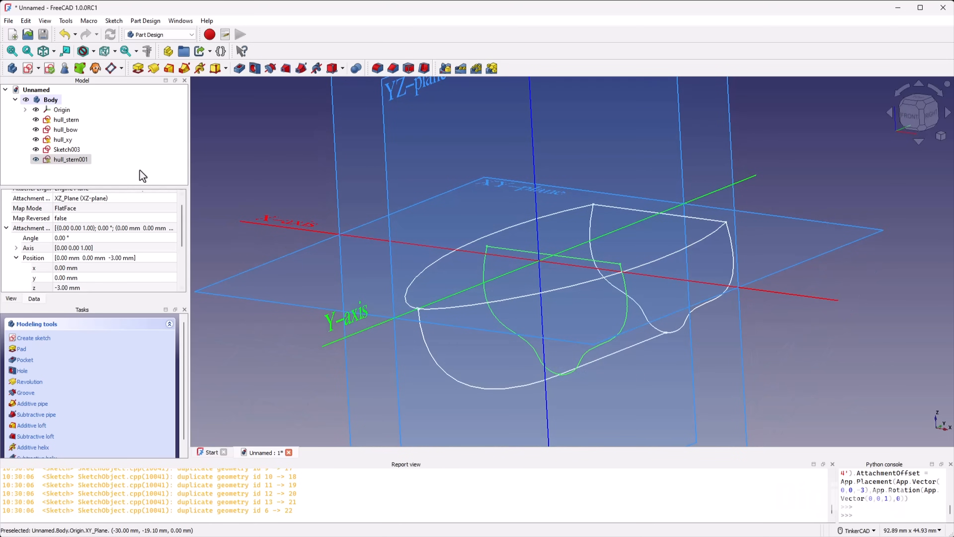
Step: Open hull_stern001 for editing and delete its mirrored half of the curve
{"action": "double_click", "coordinate": [71, 159]}
{"action": "left_click", "coordinate": [533, 236]}
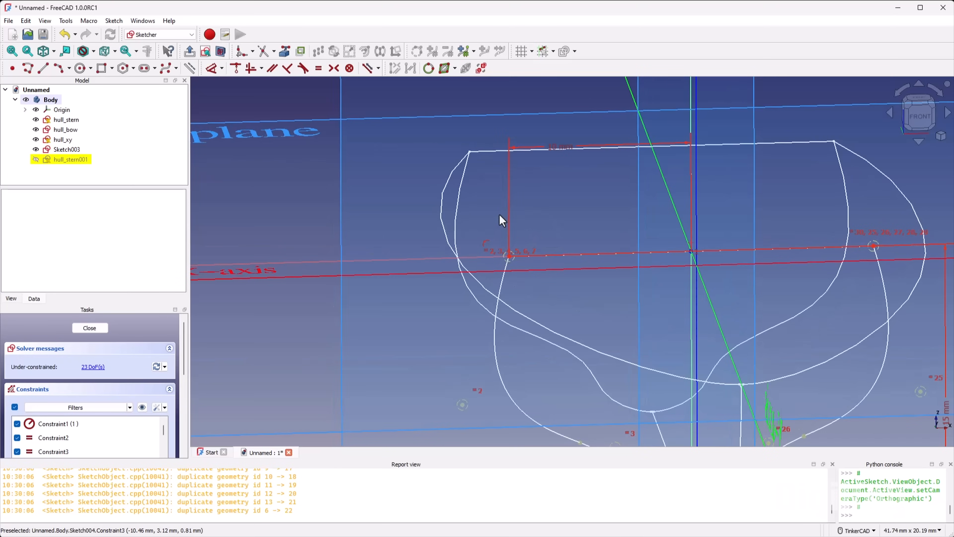
{"action": "scroll", "coordinate": [476, 186], "scroll_direction": "down", "scroll_amount": 4}
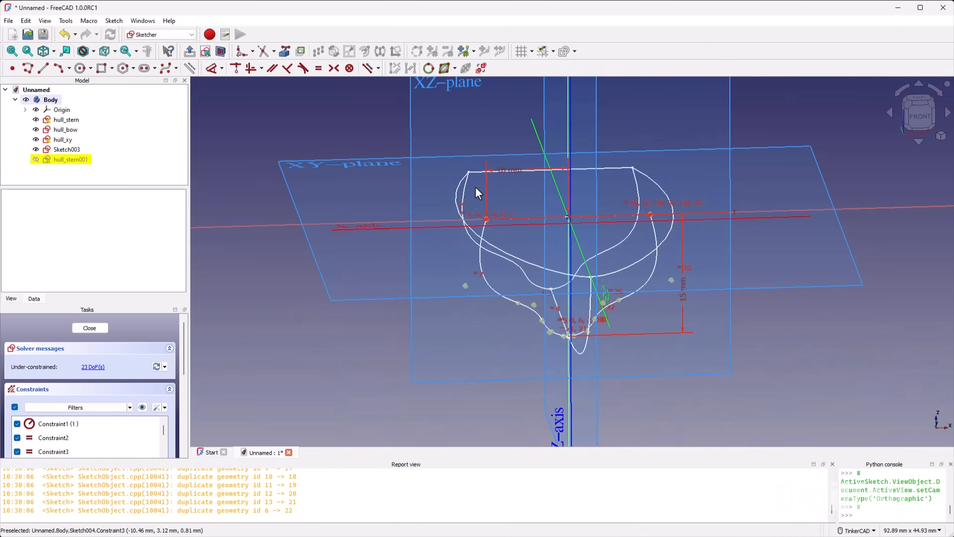
{"action": "left_click", "coordinate": [627, 296]}
{"action": "key", "text": "Delete"}
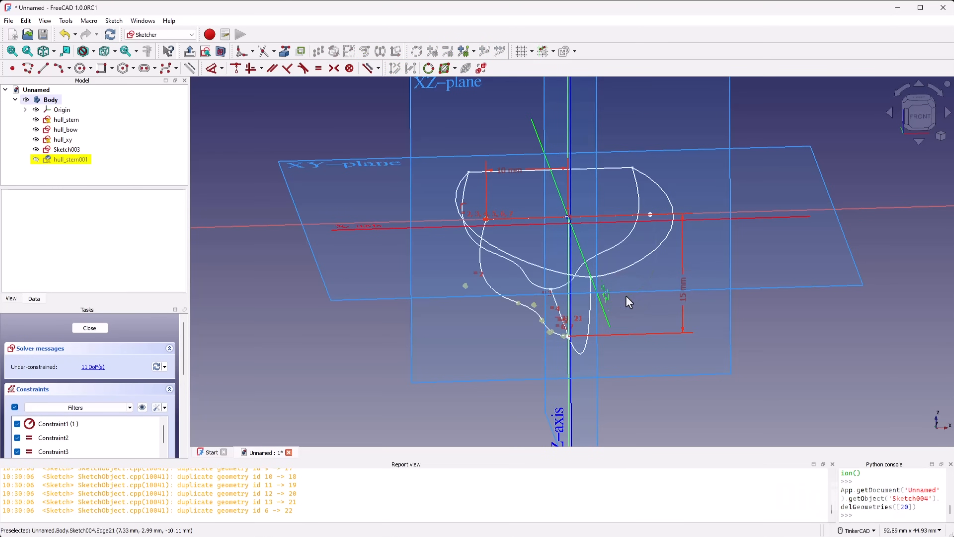
Step: Pull the free end of the top construction line inward to about 7.7 mm from the vertical axis
{"action": "scroll", "coordinate": [555, 201], "scroll_direction": "up", "scroll_amount": 5}
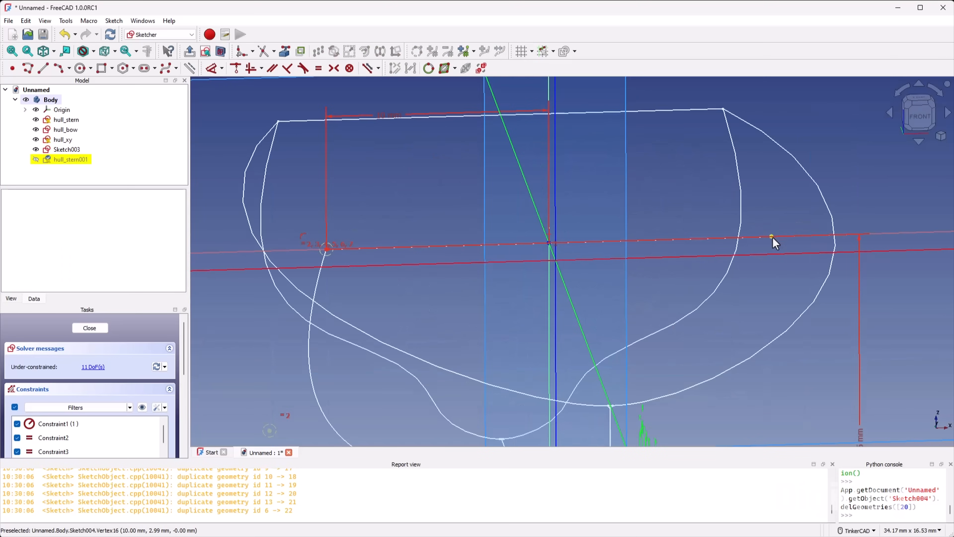
{"action": "left_click_drag", "start_coordinate": [768, 246], "coordinate": [720, 249]}
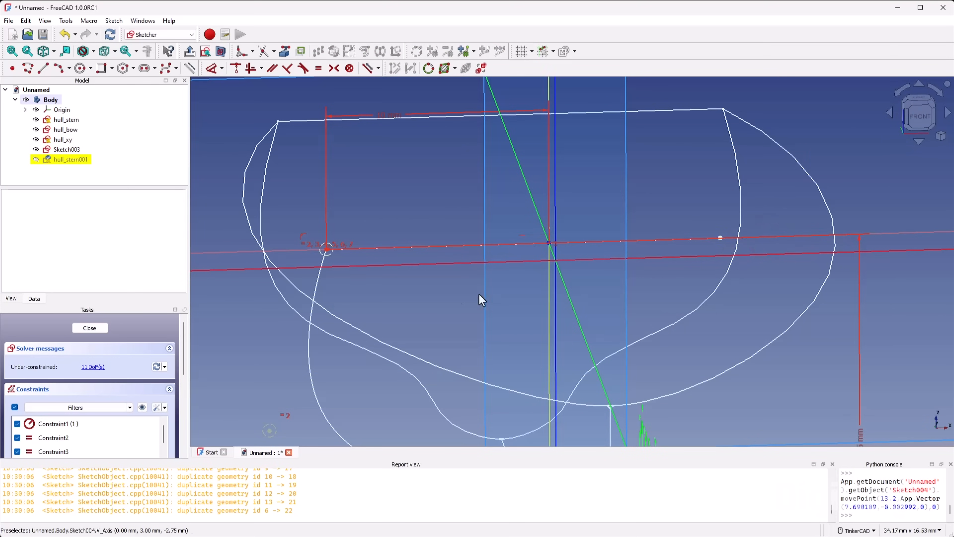
{"action": "scroll", "coordinate": [399, 203], "scroll_direction": "down", "scroll_amount": 3}
{"action": "scroll", "coordinate": [399, 203], "scroll_direction": "up", "scroll_amount": 3}
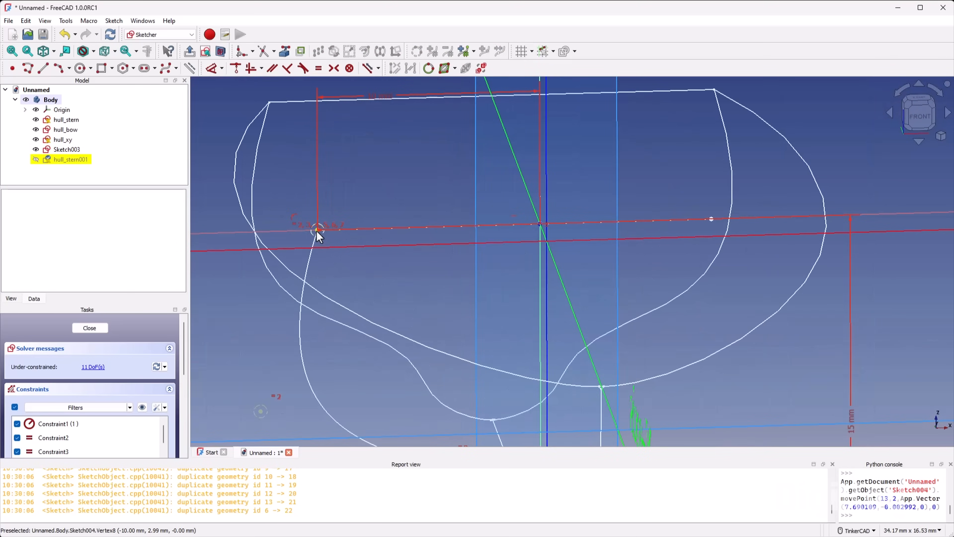
Step: Delete the horizontal distance constraint between the remaining curve's upper endpoint and the vertical axis
{"action": "left_click_drag", "start_coordinate": [316, 230], "coordinate": [314, 234]}
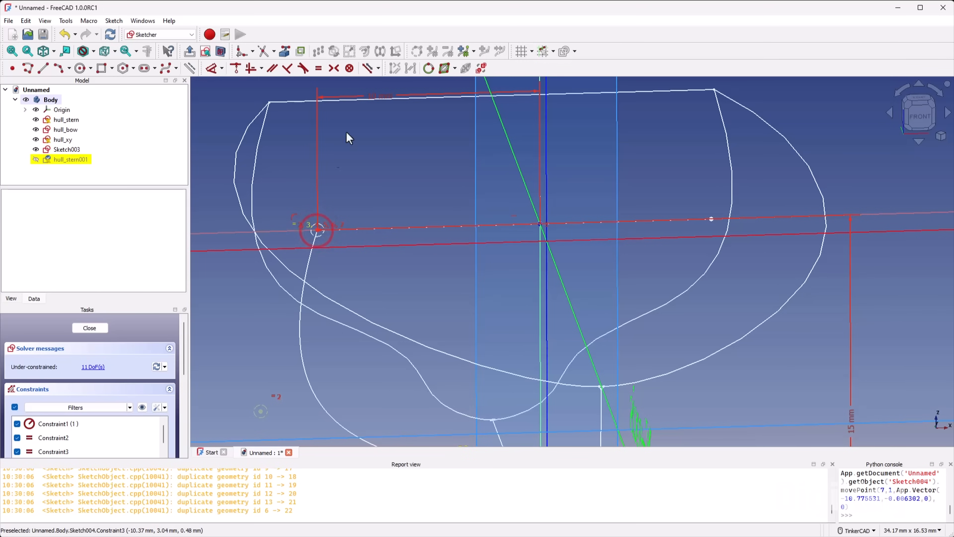
{"action": "left_click", "coordinate": [385, 104]}
{"action": "key", "text": "Delete"}
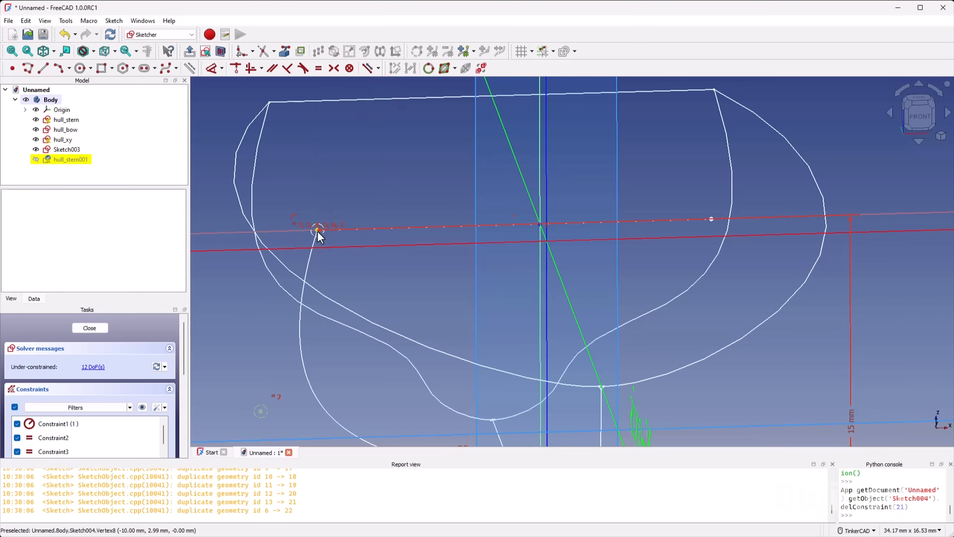
Step: Move the curve's upper endpoint outward to the hull_xy outline, about 12.8 mm from the vertical axis, and inspect the fit
{"action": "left_click_drag", "start_coordinate": [317, 230], "coordinate": [291, 231]}
{"action": "right_click_drag", "start_coordinate": [433, 295], "coordinate": [445, 305]}
{"action": "left_click_drag", "start_coordinate": [308, 277], "coordinate": [272, 285]}
{"action": "scroll", "coordinate": [263, 278], "scroll_direction": "up", "scroll_amount": 5}
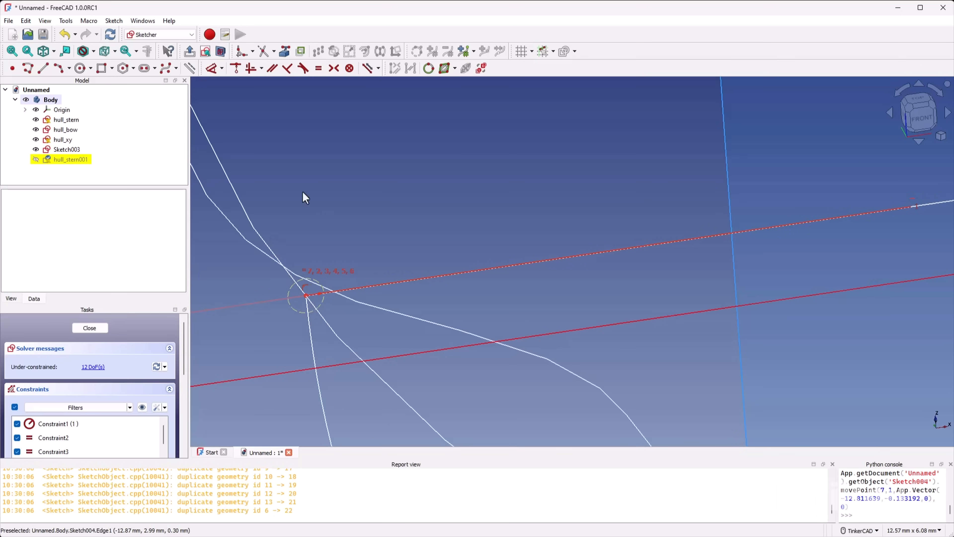
{"action": "scroll", "coordinate": [335, 213], "scroll_direction": "down", "scroll_amount": 10}
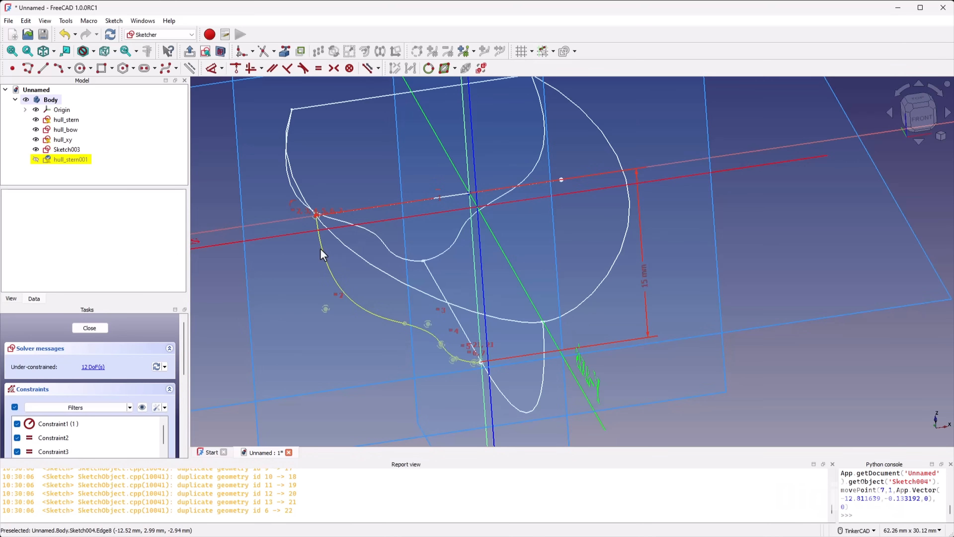
{"action": "scroll", "coordinate": [320, 215], "scroll_direction": "up", "scroll_amount": 5}
{"action": "scroll", "coordinate": [376, 221], "scroll_direction": "down", "scroll_amount": 5}
{"action": "scroll", "coordinate": [372, 217], "scroll_direction": "up", "scroll_amount": 4}
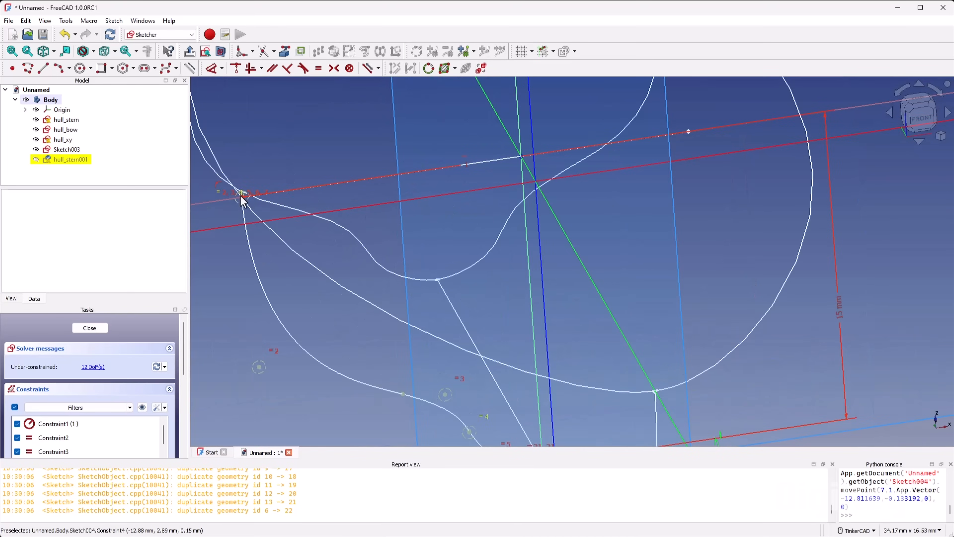
{"action": "scroll", "coordinate": [324, 213], "scroll_direction": "down", "scroll_amount": 5}
{"action": "scroll", "coordinate": [328, 181], "scroll_direction": "up", "scroll_amount": 2}
{"action": "mouse_move", "coordinate": [456, 256]}
{"action": "right_mouse_down"}
{"action": "mouse_move", "coordinate": [425, 220]}
{"action": "mouse_move", "coordinate": [443, 227]}
{"action": "right_mouse_up"}
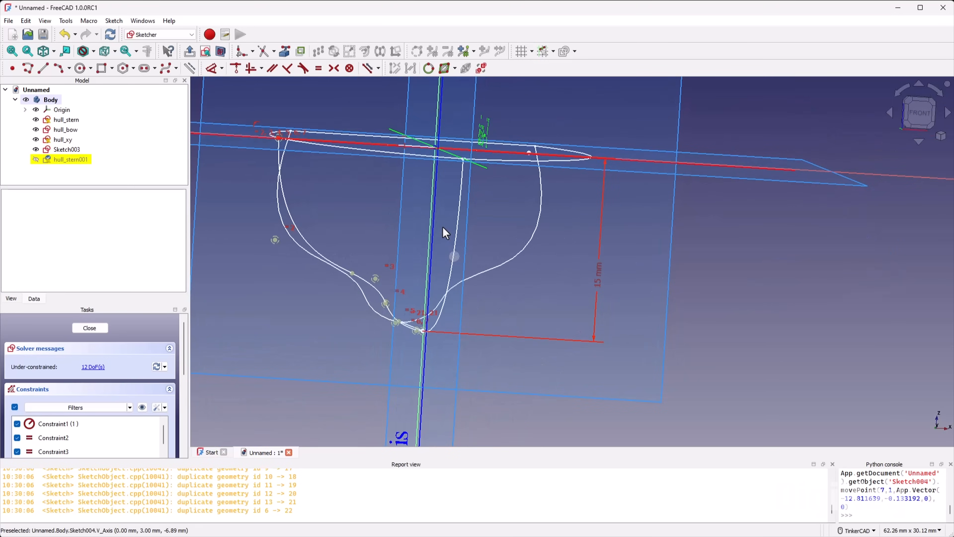
Step: In front view, move the curve's second control point outward to about 14.3 mm from the vertical axis and 8.9 mm below the horizontal axis
{"action": "left_click", "coordinate": [922, 117]}
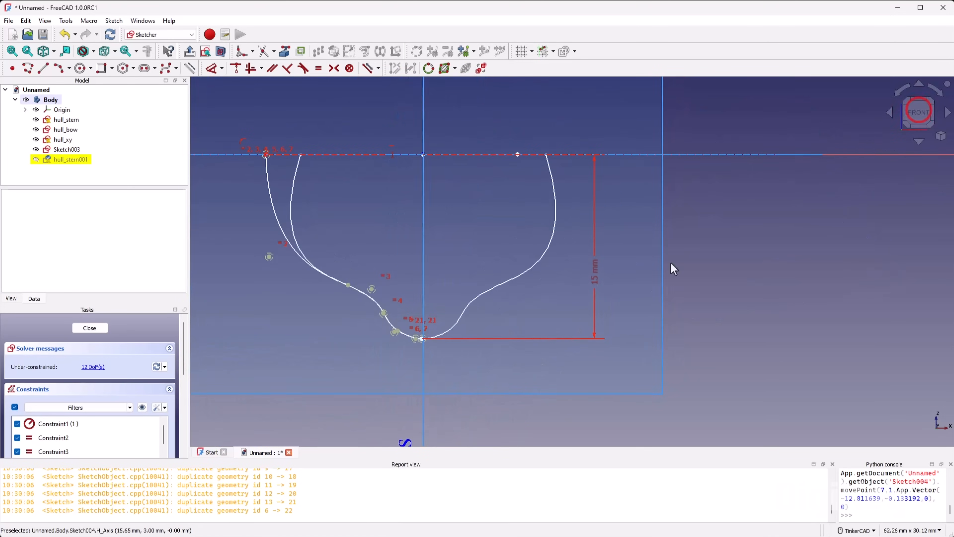
{"action": "left_click", "coordinate": [388, 186]}
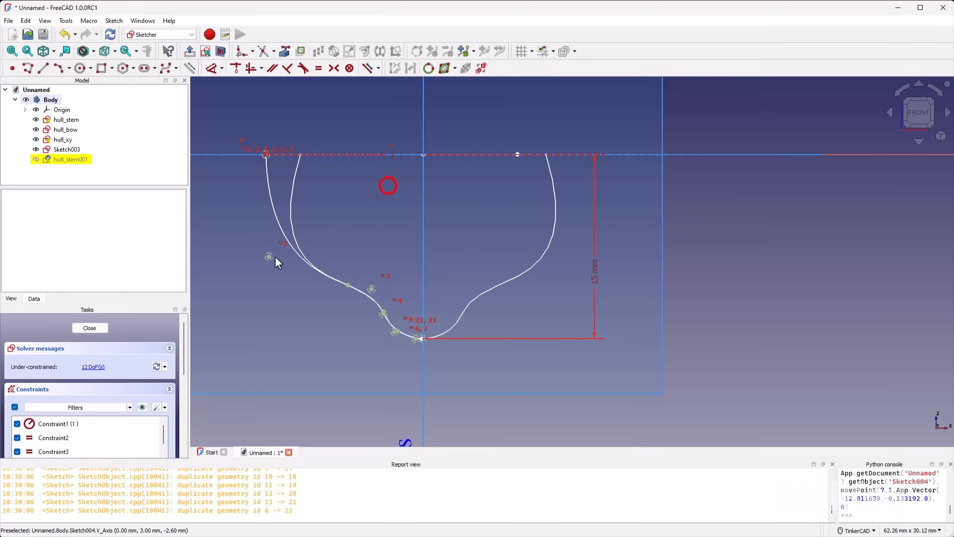
{"action": "left_click_drag", "start_coordinate": [270, 258], "coordinate": [248, 263]}
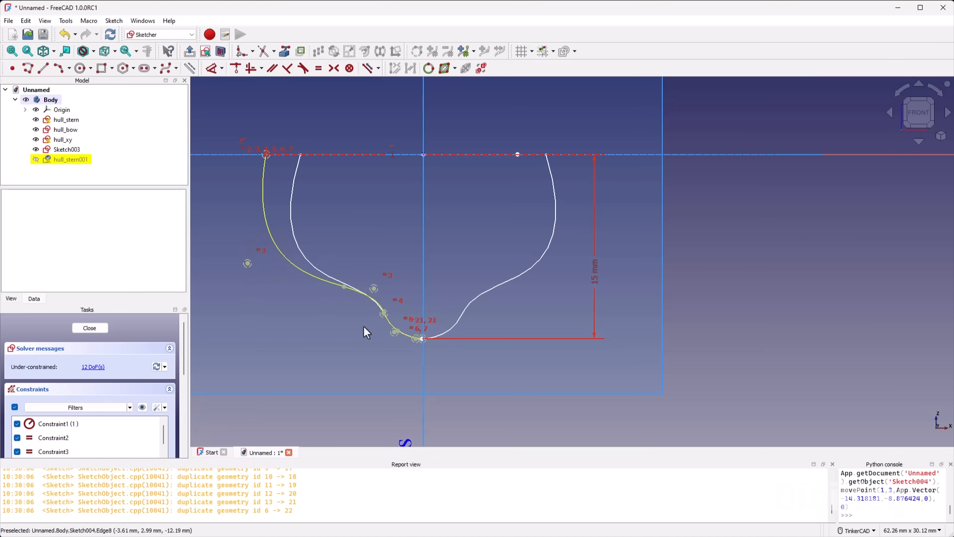
Step: Inspect the section's fit against the hull outline, then mirror the reshaped left curve about the vertical axis
{"action": "scroll", "coordinate": [264, 148], "scroll_direction": "up", "scroll_amount": 2}
{"action": "right_click_drag", "start_coordinate": [375, 211], "coordinate": [384, 223]}
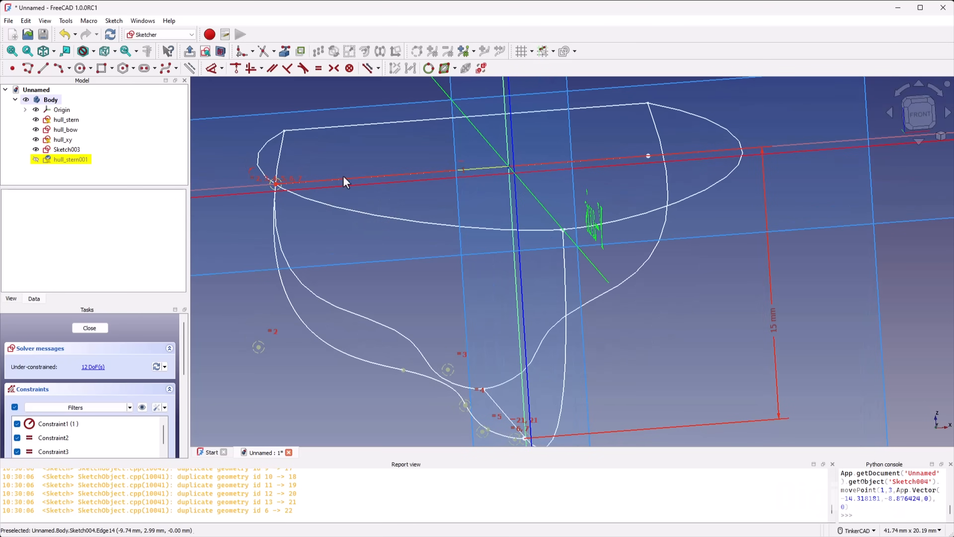
{"action": "left_click", "coordinate": [926, 118]}
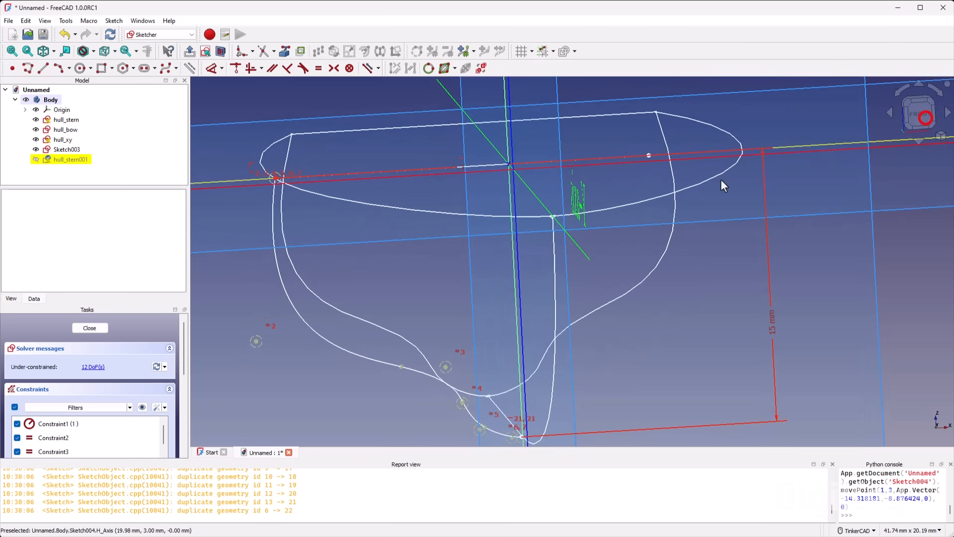
{"action": "left_click_drag", "start_coordinate": [233, 108], "coordinate": [513, 438]}
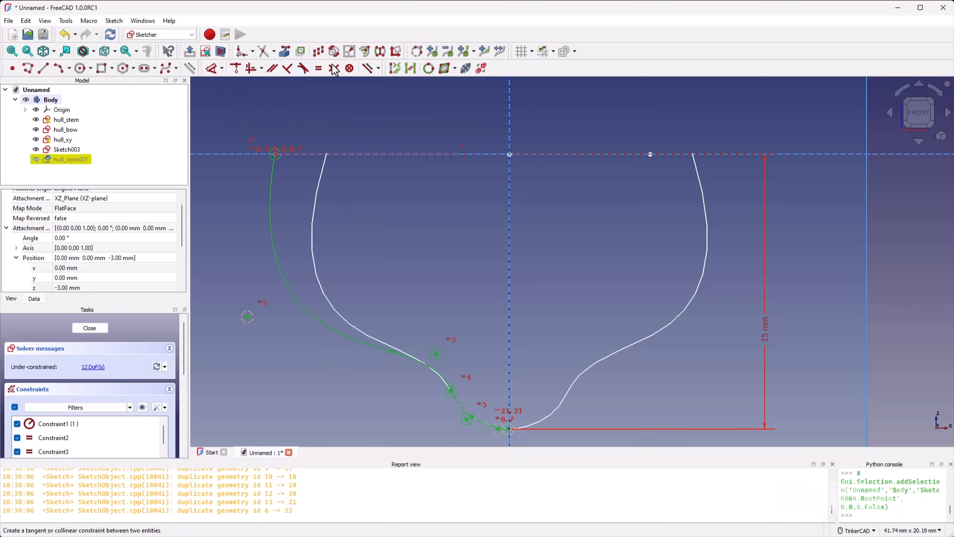
{"action": "left_click", "coordinate": [380, 51]}
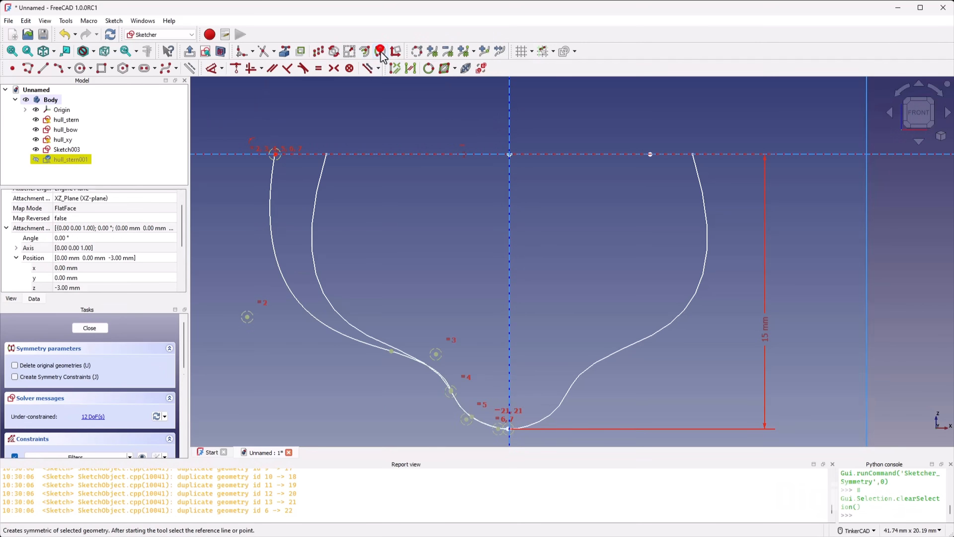
{"action": "left_click", "coordinate": [510, 190]}
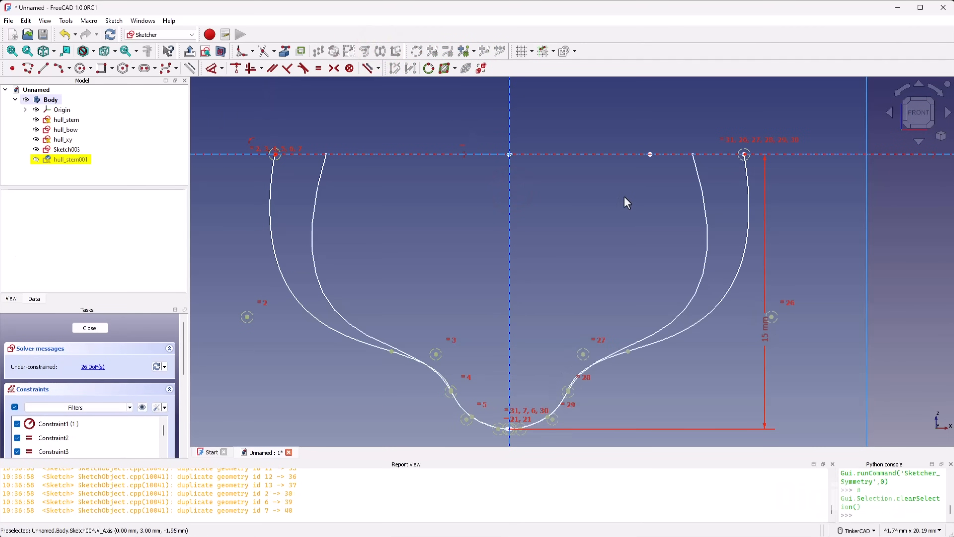
Step: Make the top construction line's free end coincident with the mirrored curve's upper endpoint, then finish the sketch and inspect it in 3D
{"action": "key", "text": "c"}
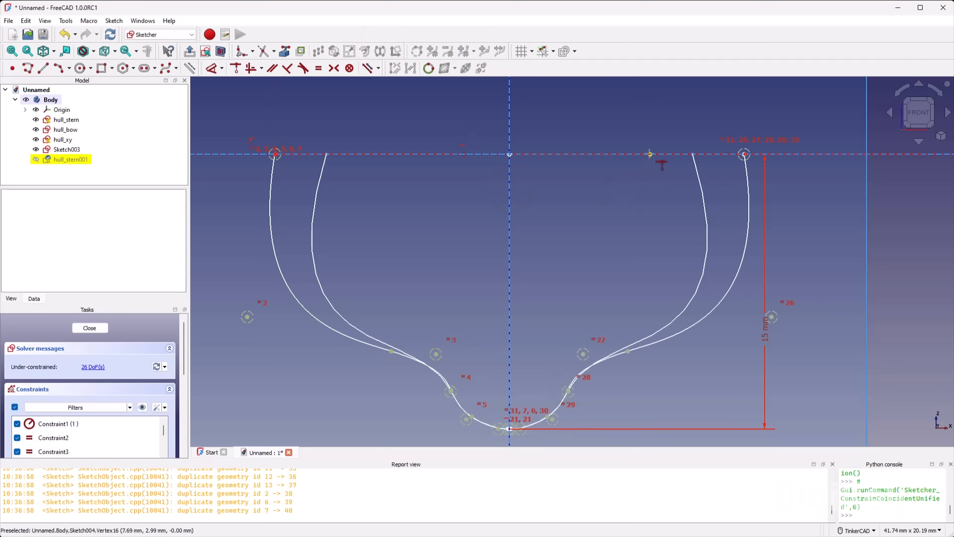
{"action": "left_click", "coordinate": [651, 154]}
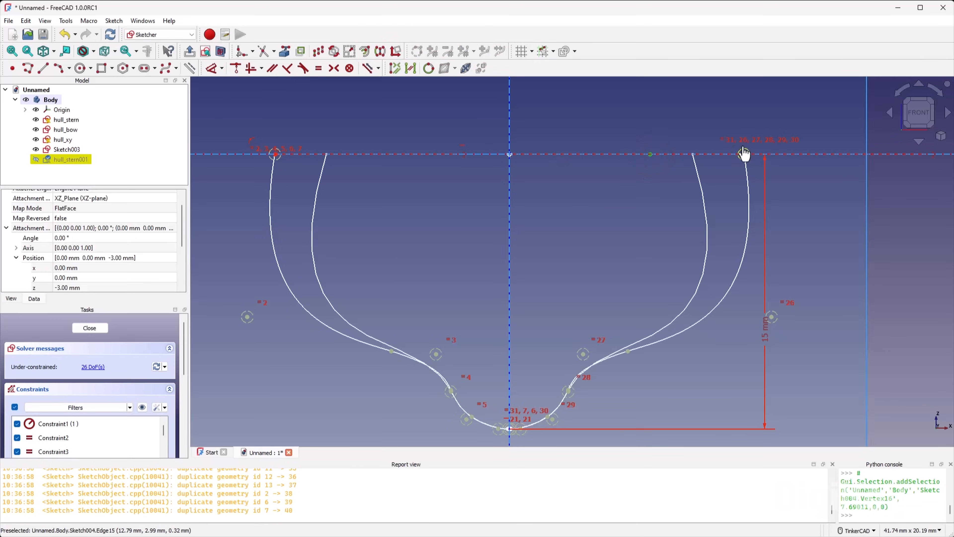
{"action": "left_click", "coordinate": [745, 155]}
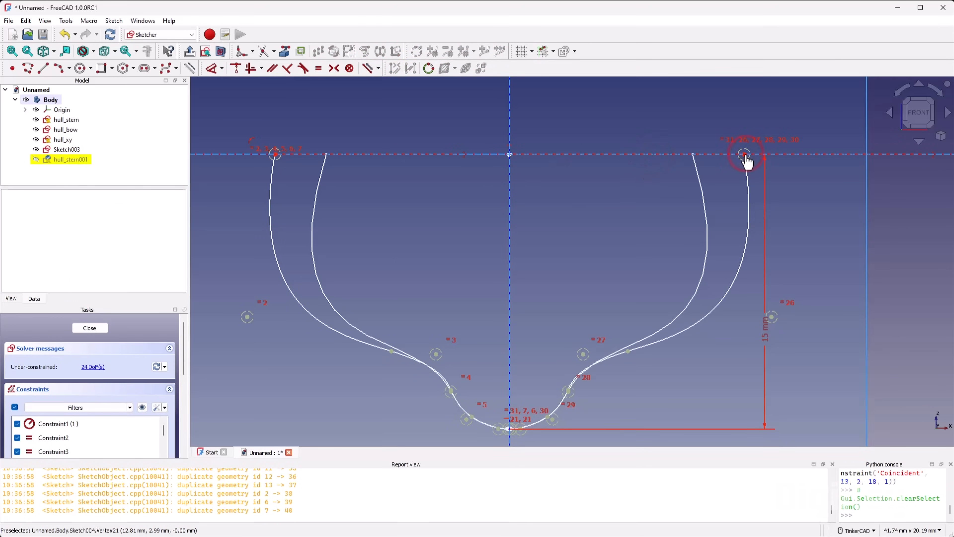
{"action": "scroll", "coordinate": [458, 217], "scroll_direction": "down", "scroll_amount": 3}
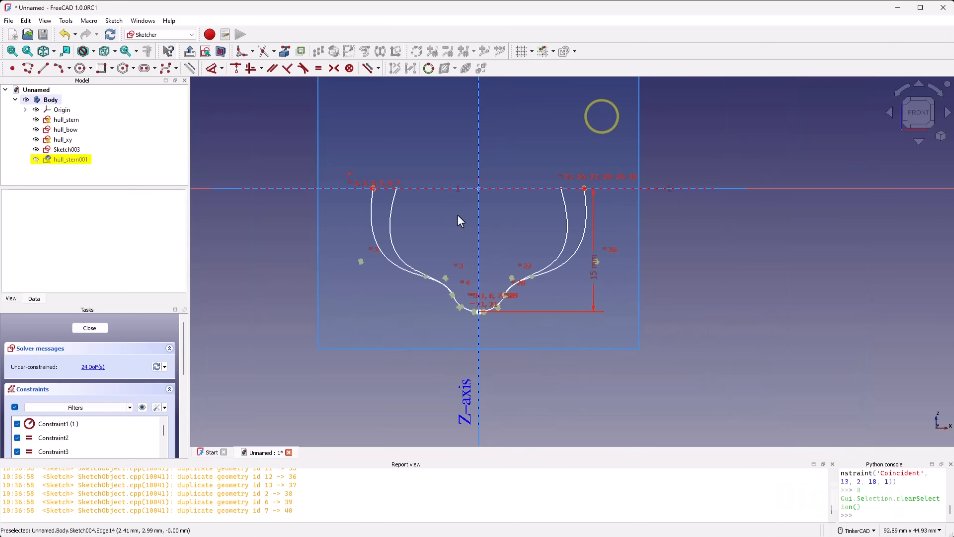
{"action": "scroll", "coordinate": [418, 265], "scroll_direction": "up", "scroll_amount": 1}
{"action": "left_click", "coordinate": [90, 328]}
{"action": "mouse_move", "coordinate": [557, 330]}
{"action": "right_mouse_down"}
{"action": "mouse_move", "coordinate": [486, 341]}
{"action": "mouse_move", "coordinate": [514, 343]}
{"action": "mouse_move", "coordinate": [488, 322]}
{"action": "right_mouse_up"}
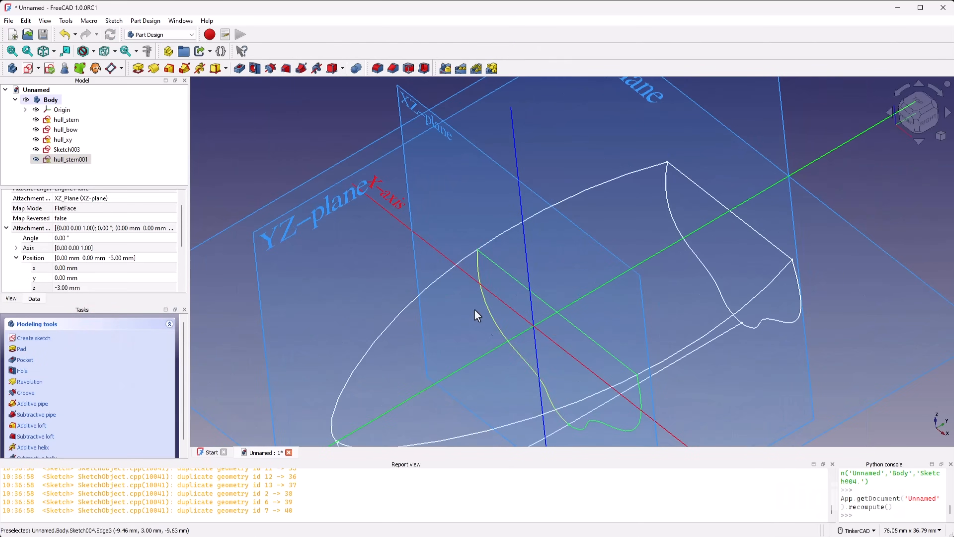
{"action": "mouse_move", "coordinate": [569, 369]}
{"action": "right_mouse_down"}
{"action": "mouse_move", "coordinate": [523, 333]}
{"action": "mouse_move", "coordinate": [465, 308]}
{"action": "right_mouse_up"}
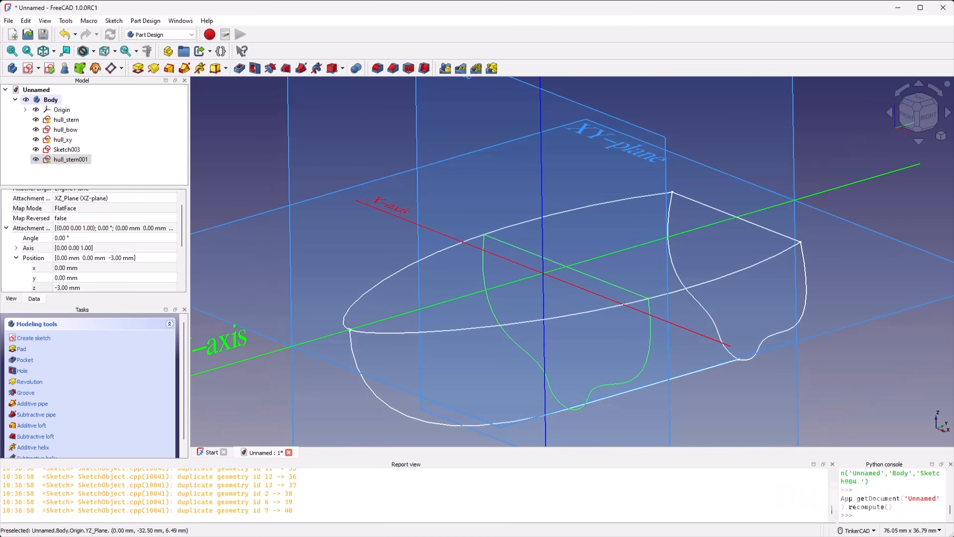
Step: Duplicate the hull_stern sketch without its dependencies and place the copy inside Body
{"action": "left_click", "coordinate": [75, 121]}
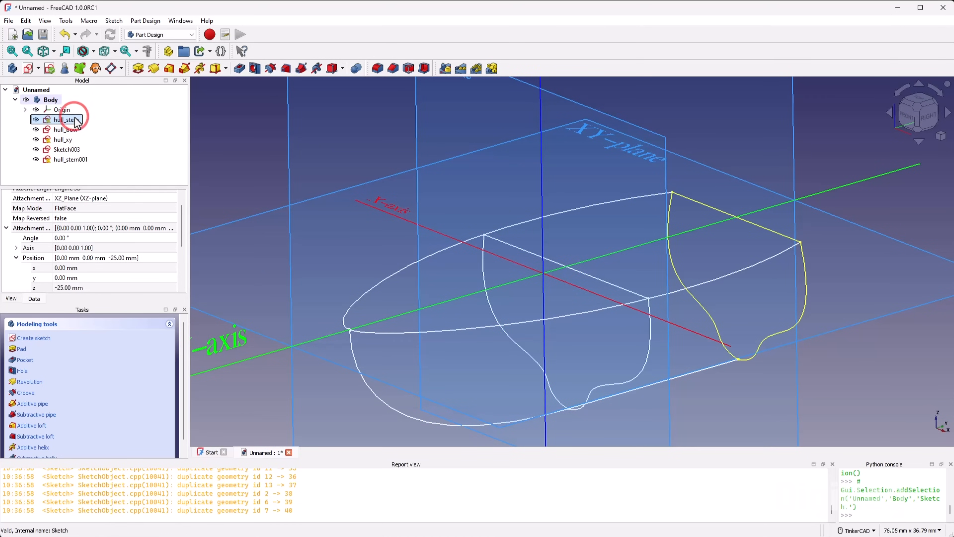
{"action": "key", "text": "ctrl+e"}
{"action": "left_click", "coordinate": [300, 203]}
{"action": "left_click", "coordinate": [301, 213]}
{"action": "left_click", "coordinate": [617, 357]}
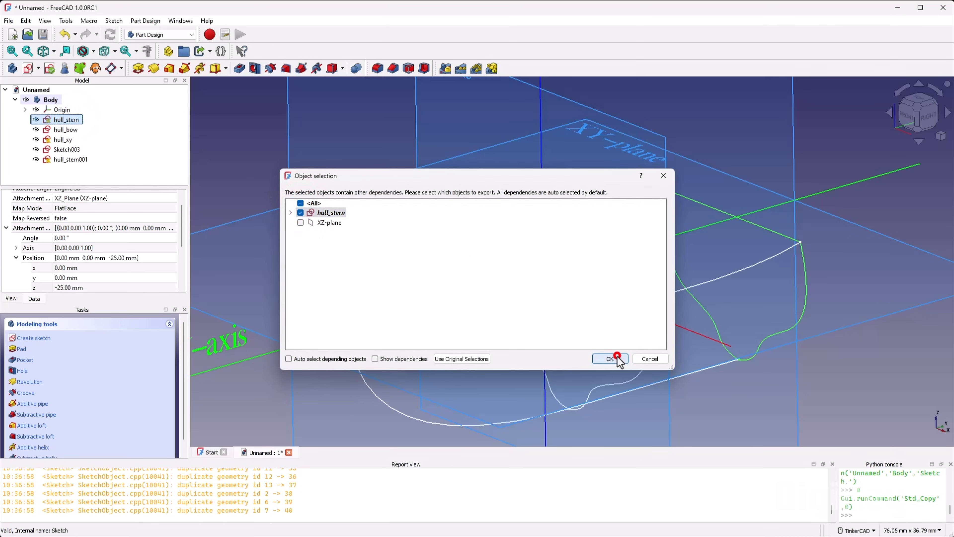
{"action": "left_click", "coordinate": [62, 181]}
{"action": "key", "text": "ctrl+v"}
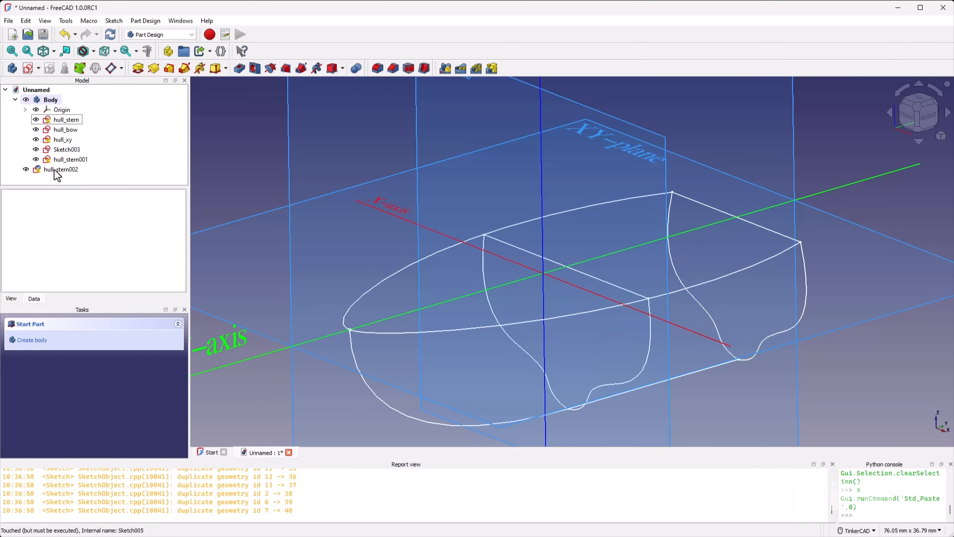
{"action": "left_click", "coordinate": [57, 170]}
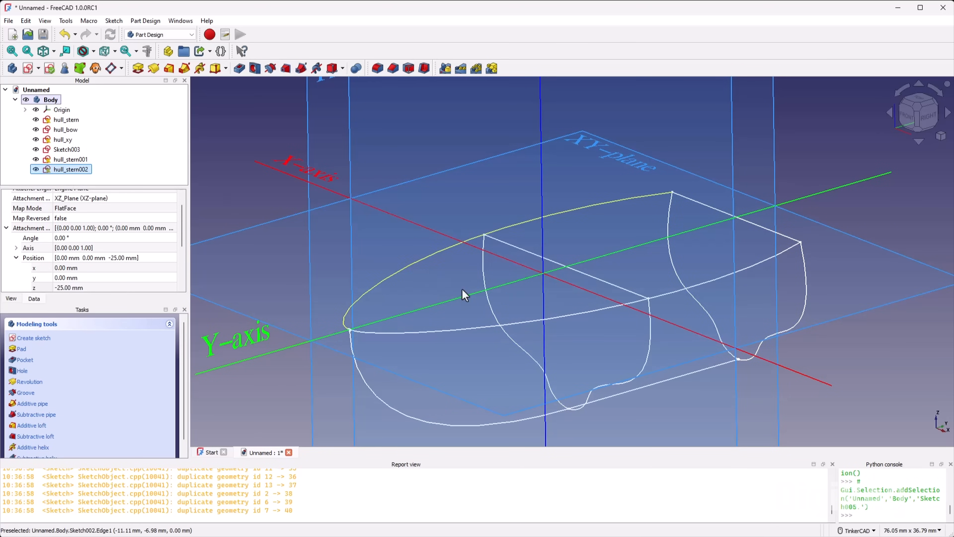
Step: Set the hull_stern002 sketch's attachment offset position z to 10 mm and inspect its placement along the hull
{"action": "left_click", "coordinate": [71, 170]}
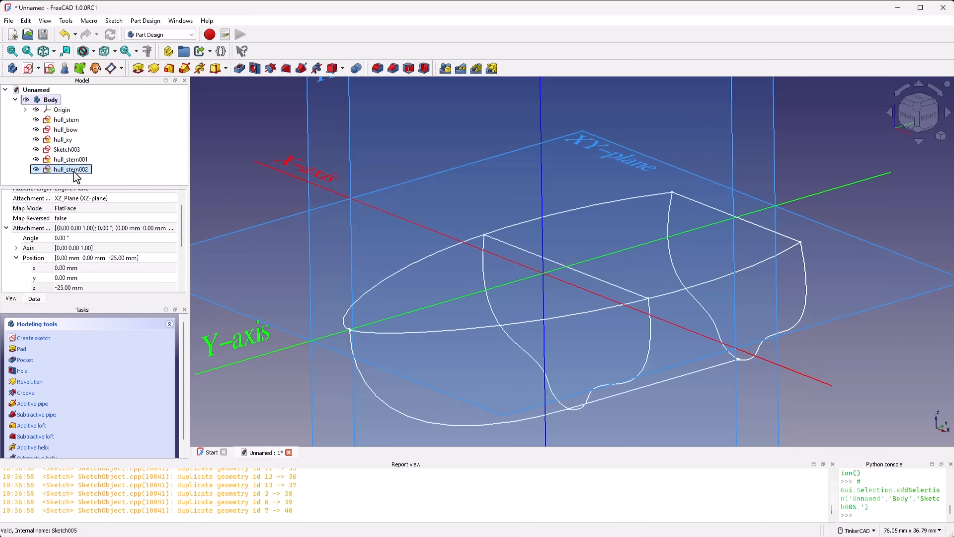
{"action": "left_click", "coordinate": [104, 281]}
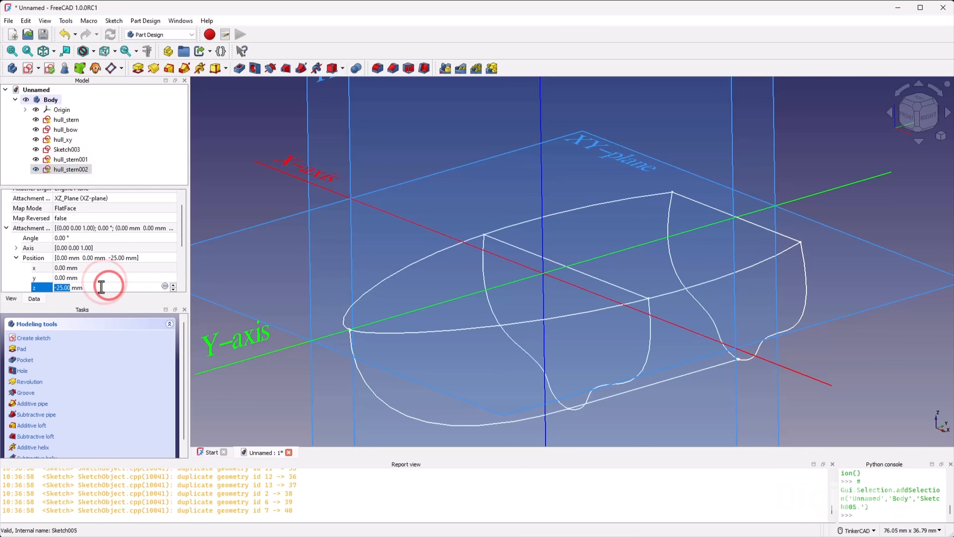
{"action": "type", "text": "10"}
{"action": "key", "text": "Tab"}
{"action": "scroll", "coordinate": [470, 311], "scroll_direction": "down", "scroll_amount": 1}
{"action": "right_click_drag", "start_coordinate": [534, 323], "coordinate": [415, 334]}
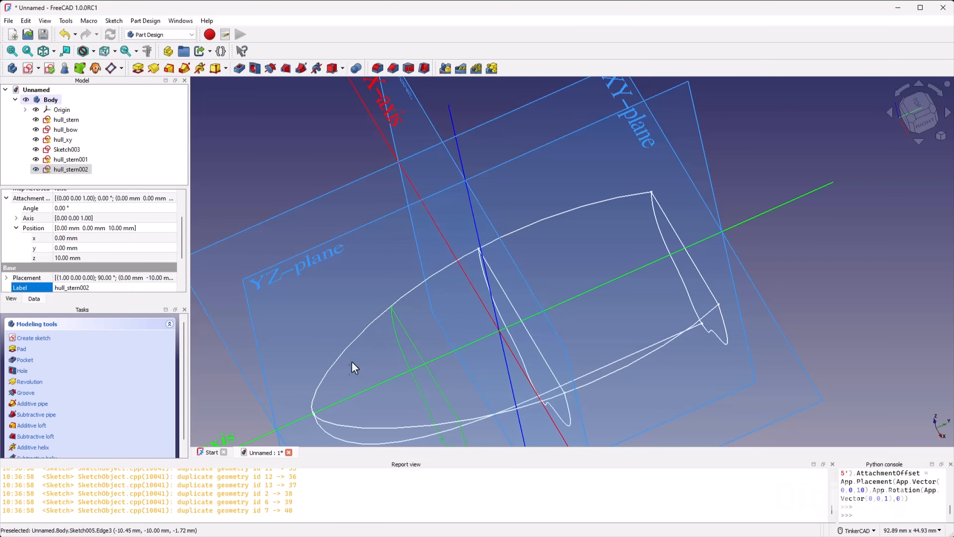
{"action": "right_click_drag", "start_coordinate": [479, 329], "coordinate": [513, 292]}
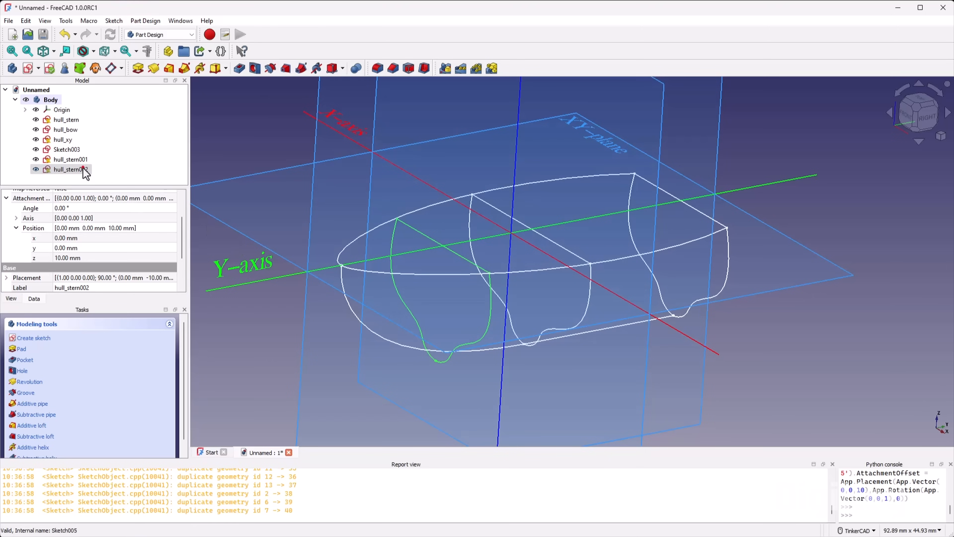
Step: Open the hull_stern002 sketch for editing and delete the right half of its section curve
{"action": "double_click", "coordinate": [71, 170]}
{"action": "right_click_drag", "start_coordinate": [554, 247], "coordinate": [609, 262]}
{"action": "left_click", "coordinate": [684, 276]}
{"action": "key", "text": "Delete"}
{"action": "scroll", "coordinate": [526, 234], "scroll_direction": "up", "scroll_amount": 6}
{"action": "scroll", "coordinate": [559, 265], "scroll_direction": "up", "scroll_amount": 10}
{"action": "scroll", "coordinate": [562, 301], "scroll_direction": "down", "scroll_amount": 5}
{"action": "scroll", "coordinate": [539, 290], "scroll_direction": "up", "scroll_amount": 4}
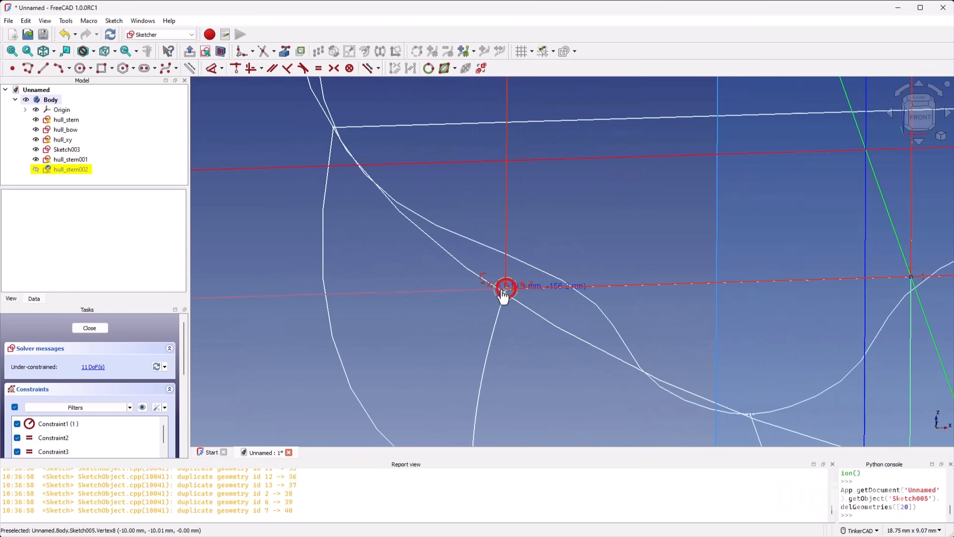
Step: Try to move the remaining curve's upper endpoint, then delete its horizontal distance constraint to the vertical axis
{"action": "left_click_drag", "start_coordinate": [503, 290], "coordinate": [507, 296]}
{"action": "scroll", "coordinate": [541, 256], "scroll_direction": "down", "scroll_amount": 3}
{"action": "left_click", "coordinate": [593, 150]}
{"action": "key", "text": "Delete"}
Step: Move the curve's upper endpoint onto the hull_xy outline, about 10.2 mm from the vertical axis
{"action": "scroll", "coordinate": [501, 279], "scroll_direction": "up", "scroll_amount": 3}
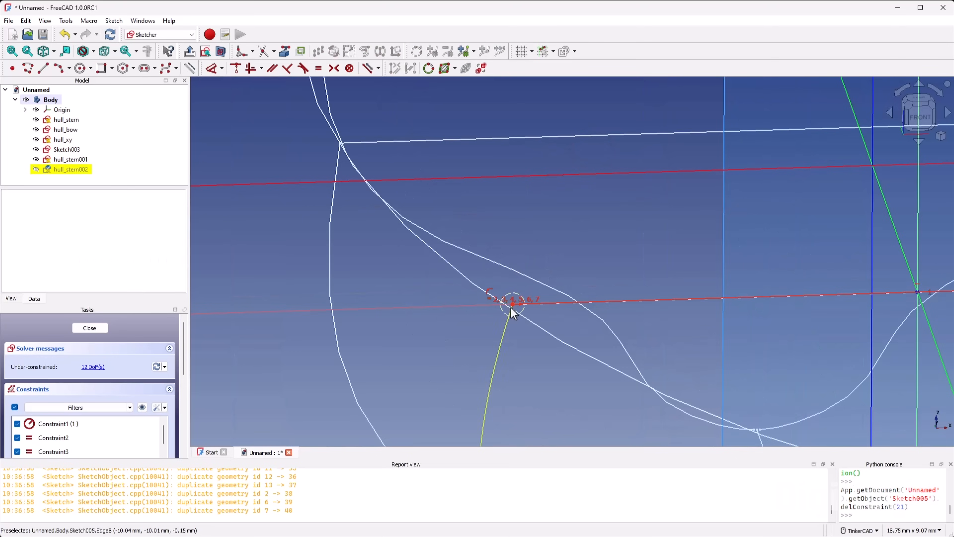
{"action": "scroll", "coordinate": [513, 312], "scroll_direction": "up", "scroll_amount": 3}
{"action": "left_click_drag", "start_coordinate": [512, 310], "coordinate": [502, 312]}
{"action": "scroll", "coordinate": [435, 198], "scroll_direction": "down", "scroll_amount": 7}
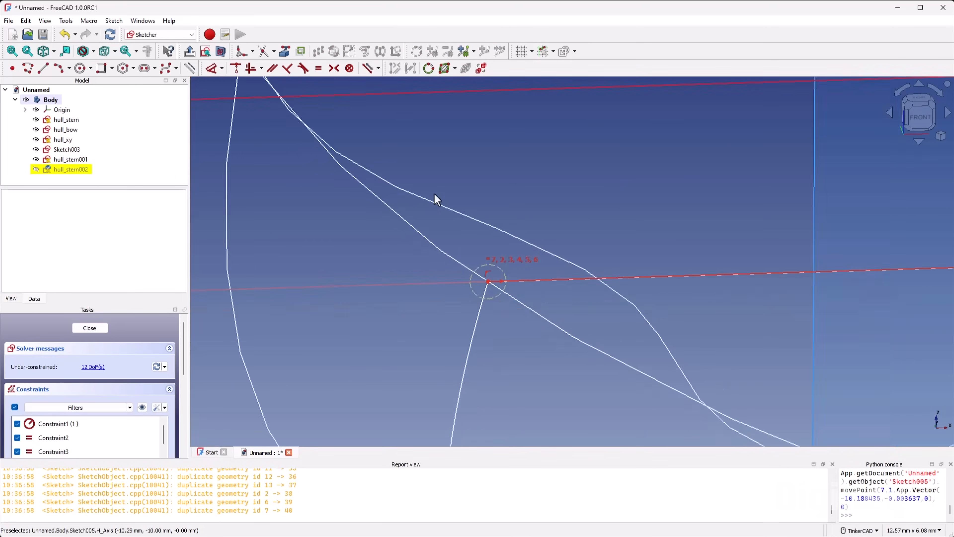
{"action": "scroll", "coordinate": [611, 330], "scroll_direction": "down", "scroll_amount": 5}
{"action": "scroll", "coordinate": [616, 331], "scroll_direction": "up", "scroll_amount": 5}
{"action": "scroll", "coordinate": [609, 326], "scroll_direction": "down", "scroll_amount": 2}
Step: Move the curve's fifth control point to about 2.7 mm from the vertical axis and 14 mm below the horizontal axis
{"action": "mouse_move", "coordinate": [611, 328]}
{"action": "right_mouse_down"}
{"action": "mouse_move", "coordinate": [660, 305]}
{"action": "mouse_move", "coordinate": [618, 238]}
{"action": "right_mouse_up"}
{"action": "scroll", "coordinate": [619, 289], "scroll_direction": "up", "scroll_amount": 6}
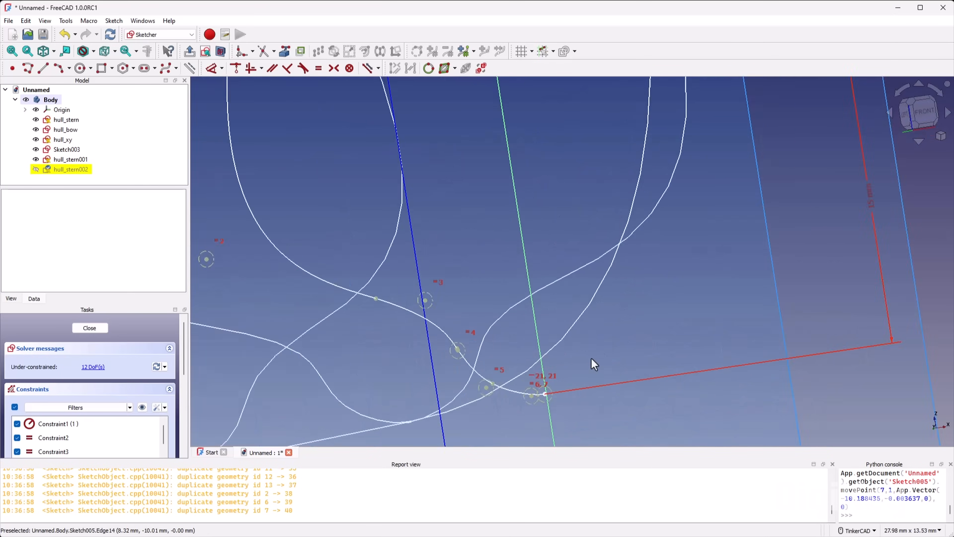
{"action": "scroll", "coordinate": [591, 354], "scroll_direction": "down", "scroll_amount": 5}
{"action": "scroll", "coordinate": [571, 283], "scroll_direction": "up", "scroll_amount": 10}
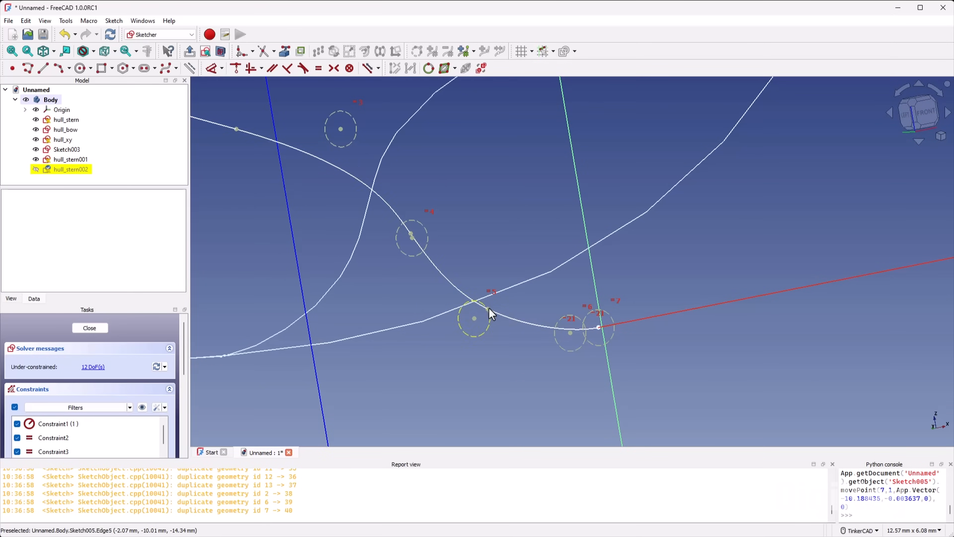
{"action": "left_click", "coordinate": [488, 308]}
{"action": "left_click_drag", "start_coordinate": [473, 320], "coordinate": [452, 293]}
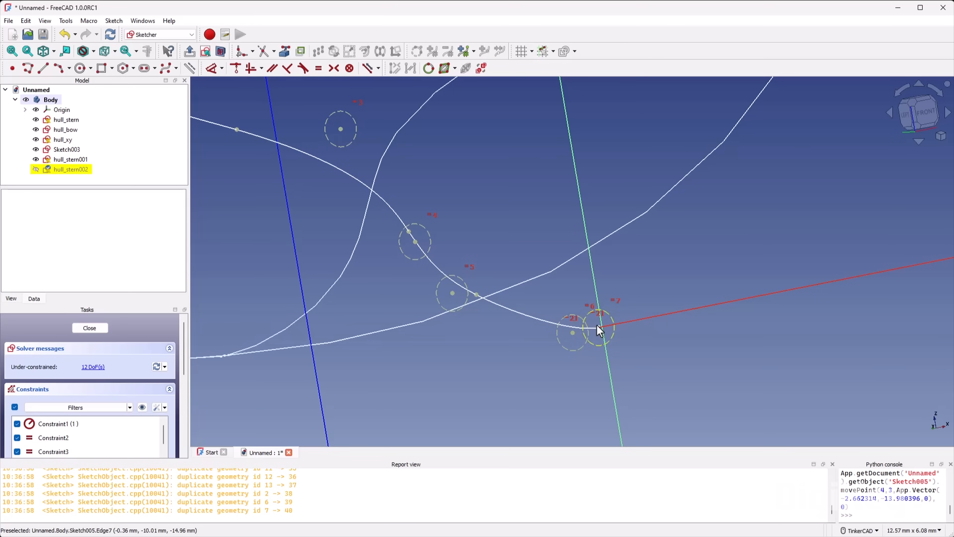
Step: Try to raise the curve's lower endpoint, then delete the 15 mm vertical distance constraint
{"action": "left_click_drag", "start_coordinate": [601, 328], "coordinate": [590, 311]}
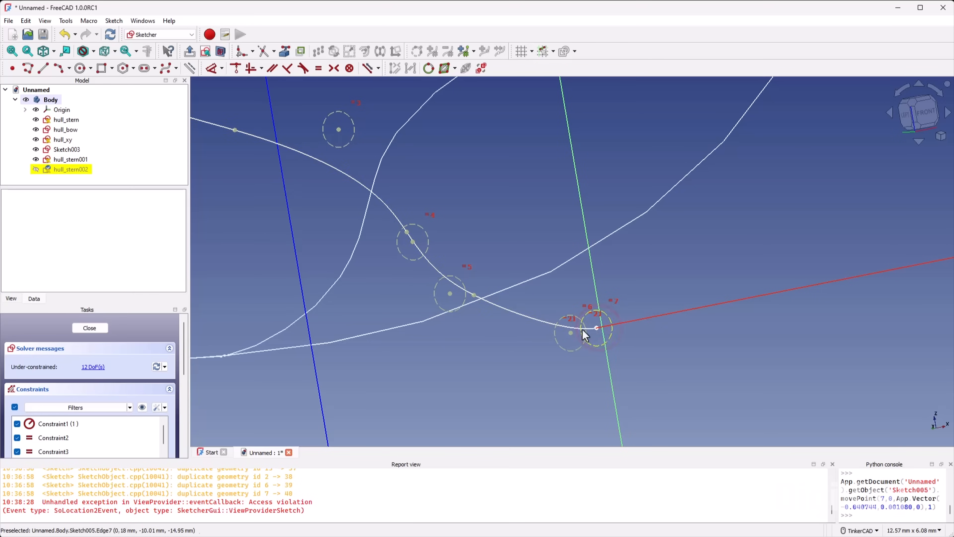
{"action": "scroll", "coordinate": [582, 329], "scroll_direction": "down", "scroll_amount": 8}
{"action": "key", "text": "Delete"}
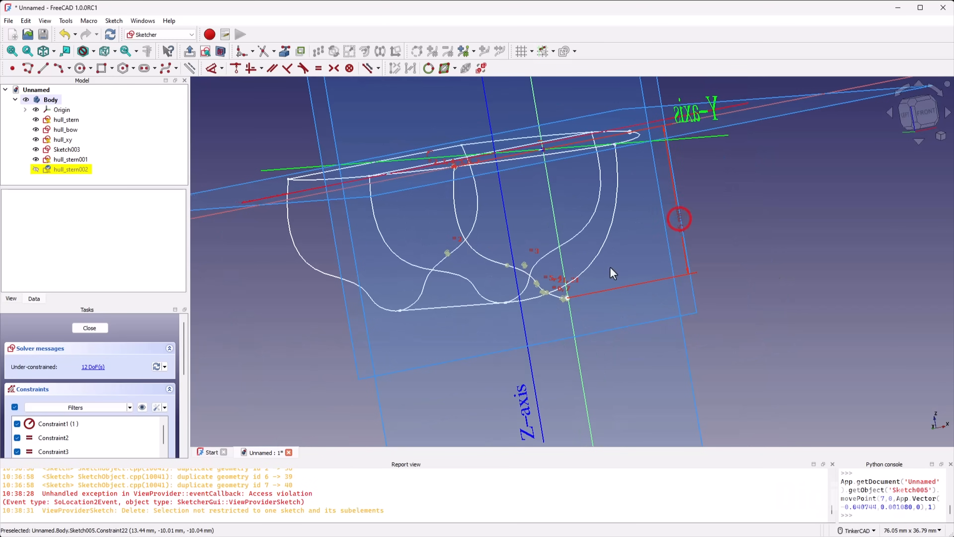
{"action": "left_click", "coordinate": [680, 229]}
{"action": "key", "text": "Delete"}
Step: Raise the curve's lower endpoint to about 13.5 mm below the horizontal axis and inspect it against the keel
{"action": "scroll", "coordinate": [553, 291], "scroll_direction": "up", "scroll_amount": 5}
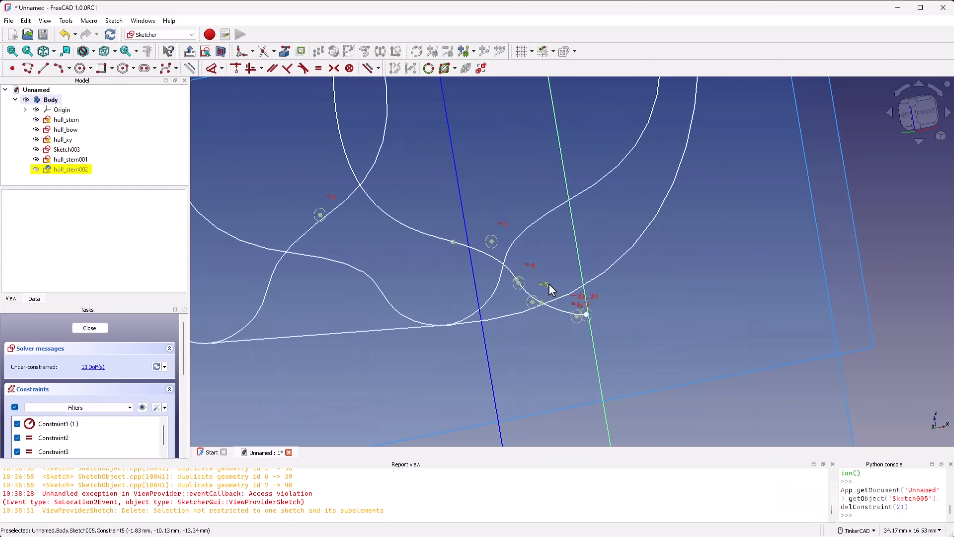
{"action": "scroll", "coordinate": [552, 291], "scroll_direction": "up", "scroll_amount": 3}
{"action": "mouse_move", "coordinate": [623, 351]}
{"action": "left_mouse_down"}
{"action": "mouse_move", "coordinate": [615, 268]}
{"action": "mouse_move", "coordinate": [615, 277]}
{"action": "mouse_move", "coordinate": [598, 268]}
{"action": "mouse_move", "coordinate": [608, 272]}
{"action": "left_mouse_up"}
{"action": "scroll", "coordinate": [630, 291], "scroll_direction": "down", "scroll_amount": 3}
{"action": "scroll", "coordinate": [630, 292], "scroll_direction": "down", "scroll_amount": 2}
{"action": "mouse_move", "coordinate": [645, 279]}
{"action": "right_mouse_down"}
{"action": "mouse_move", "coordinate": [616, 272]}
{"action": "mouse_move", "coordinate": [585, 308]}
{"action": "mouse_move", "coordinate": [625, 290]}
{"action": "mouse_move", "coordinate": [603, 237]}
{"action": "right_mouse_up"}
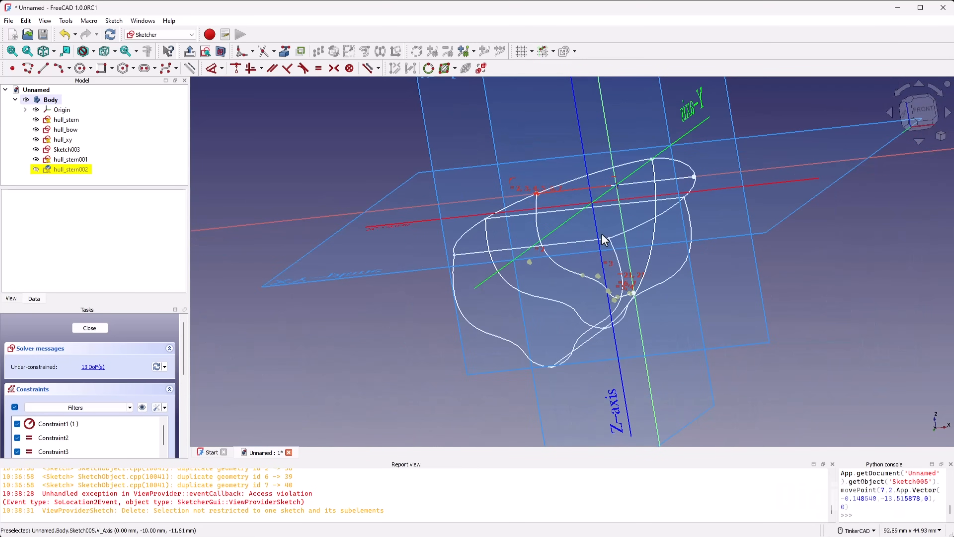
Step: In front view, raise the lower endpoint to about 13.1 mm below the horizontal axis and constrain it onto the vertical axis
{"action": "left_click", "coordinate": [917, 113]}
{"action": "scroll", "coordinate": [616, 326], "scroll_direction": "up", "scroll_amount": 5}
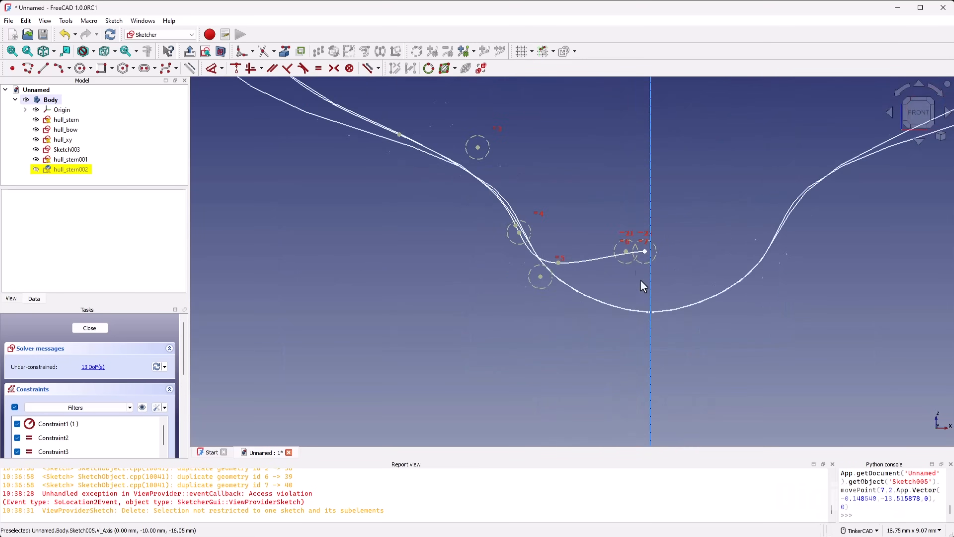
{"action": "mouse_move", "coordinate": [645, 242]}
{"action": "left_mouse_down"}
{"action": "mouse_move", "coordinate": [644, 265]}
{"action": "mouse_move", "coordinate": [656, 228]}
{"action": "mouse_move", "coordinate": [649, 258]}
{"action": "mouse_move", "coordinate": [639, 236]}
{"action": "left_mouse_up"}
{"action": "key", "text": "c"}
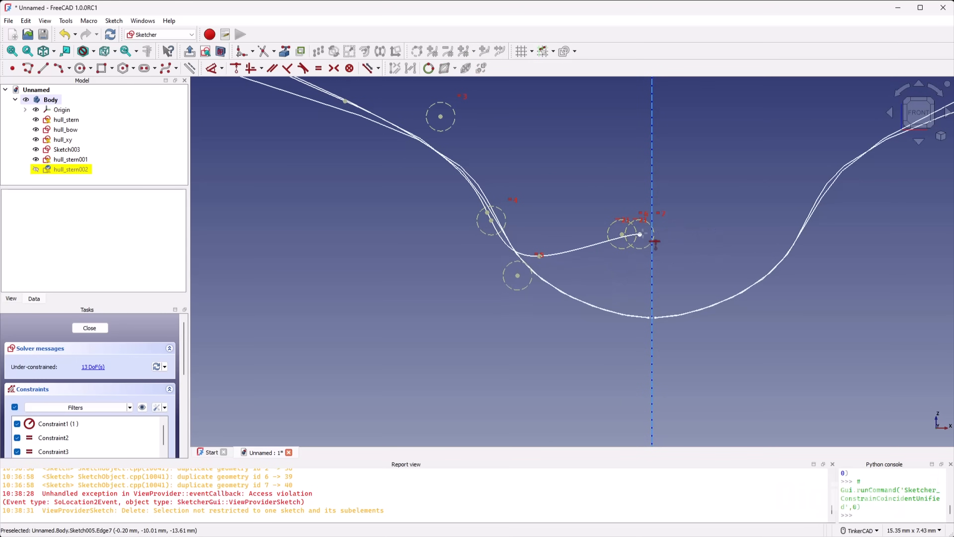
{"action": "left_click", "coordinate": [640, 234]}
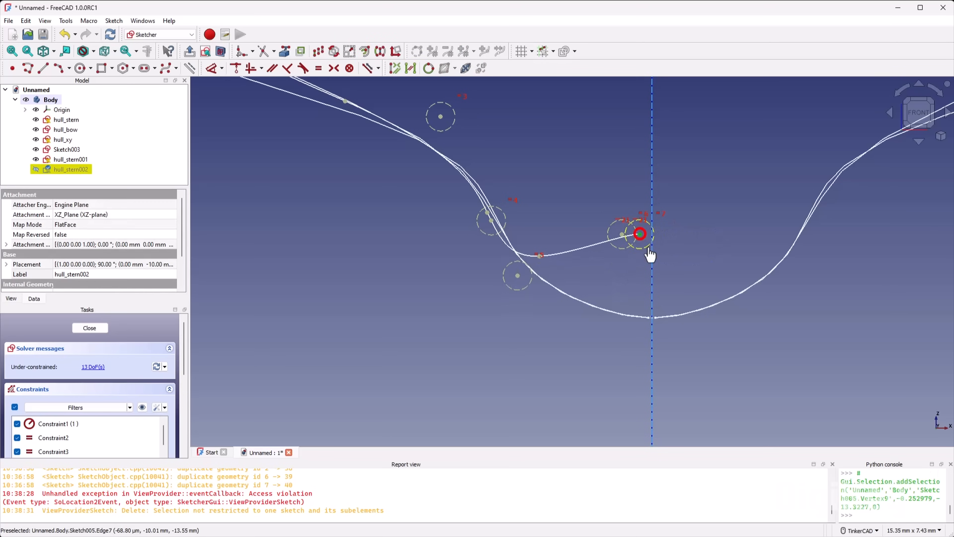
{"action": "left_click", "coordinate": [653, 261]}
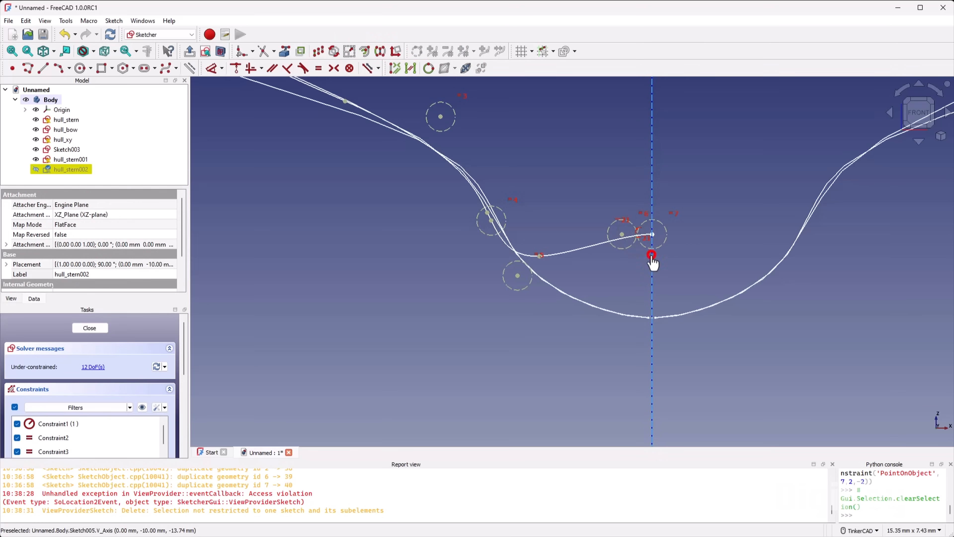
Step: Slide the lower endpoint along the vertical axis to meet the keel curve, about 13.7 mm below the horizontal axis
{"action": "mouse_move", "coordinate": [651, 234]}
{"action": "left_mouse_down"}
{"action": "mouse_move", "coordinate": [649, 308]}
{"action": "mouse_move", "coordinate": [653, 273]}
{"action": "left_mouse_up"}
{"action": "scroll", "coordinate": [639, 230], "scroll_direction": "down", "scroll_amount": 6}
{"action": "right_click_drag", "start_coordinate": [628, 228], "coordinate": [662, 237]}
{"action": "scroll", "coordinate": [632, 226], "scroll_direction": "up", "scroll_amount": 7}
{"action": "scroll", "coordinate": [661, 330], "scroll_direction": "up", "scroll_amount": 2}
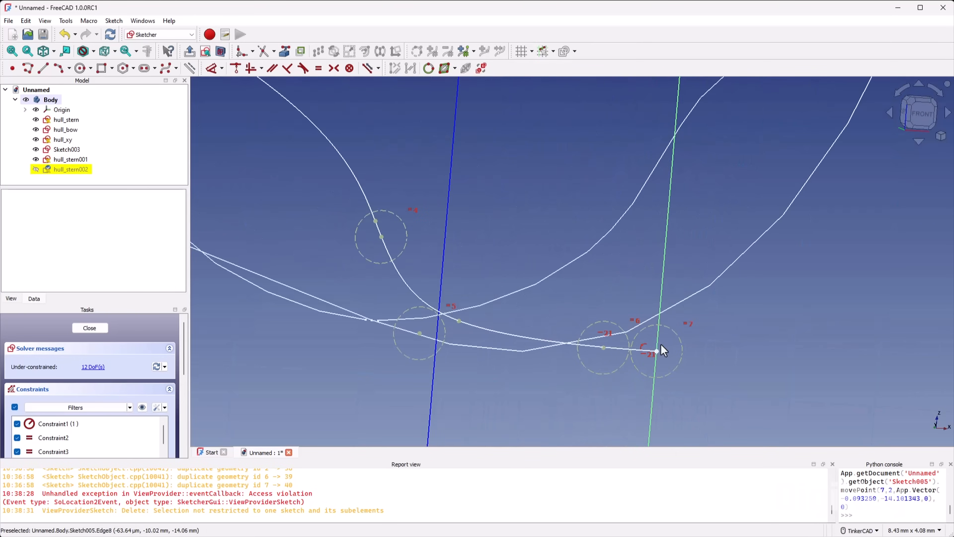
{"action": "left_click_drag", "start_coordinate": [658, 349], "coordinate": [660, 315]}
{"action": "scroll", "coordinate": [654, 321], "scroll_direction": "down", "scroll_amount": 5}
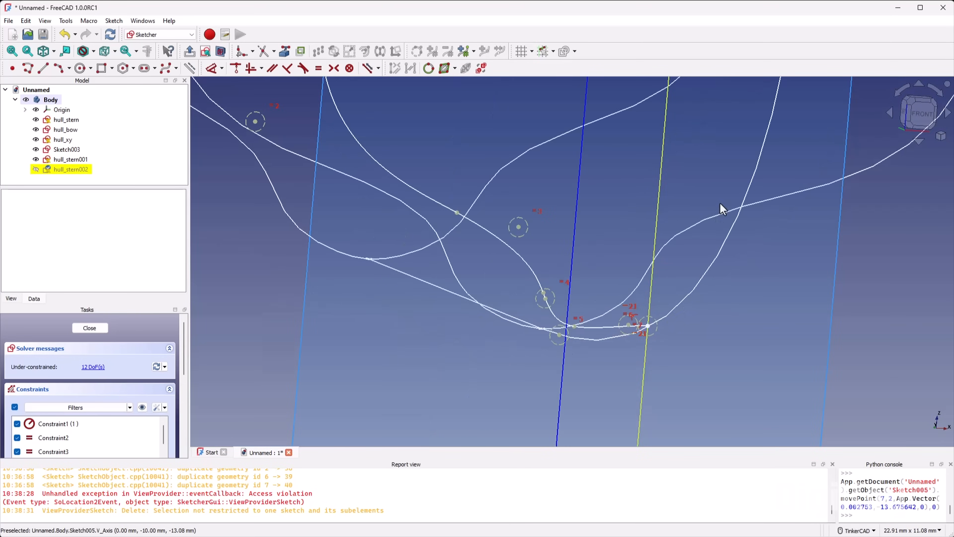
Step: In front view, raise the left curve's upper inner knot to about (-5.8, -9.7) mm
{"action": "scroll", "coordinate": [632, 339], "scroll_direction": "up", "scroll_amount": 3}
{"action": "left_click", "coordinate": [917, 113]}
{"action": "scroll", "coordinate": [545, 239], "scroll_direction": "up", "scroll_amount": 3}
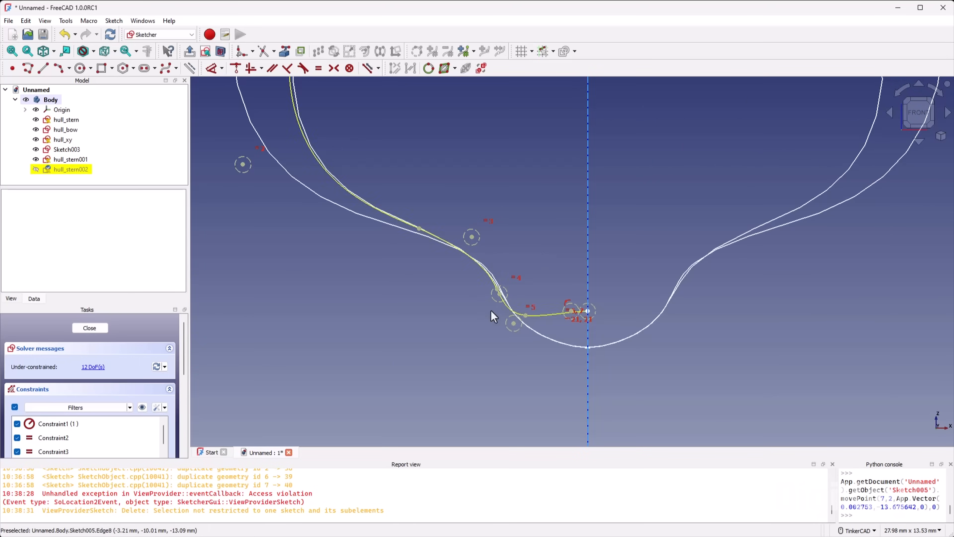
{"action": "left_click_drag", "start_coordinate": [421, 228], "coordinate": [434, 206]}
{"action": "scroll", "coordinate": [420, 125], "scroll_direction": "down", "scroll_amount": 3}
{"action": "scroll", "coordinate": [387, 137], "scroll_direction": "up", "scroll_amount": 2}
{"action": "scroll", "coordinate": [405, 132], "scroll_direction": "down", "scroll_amount": 3}
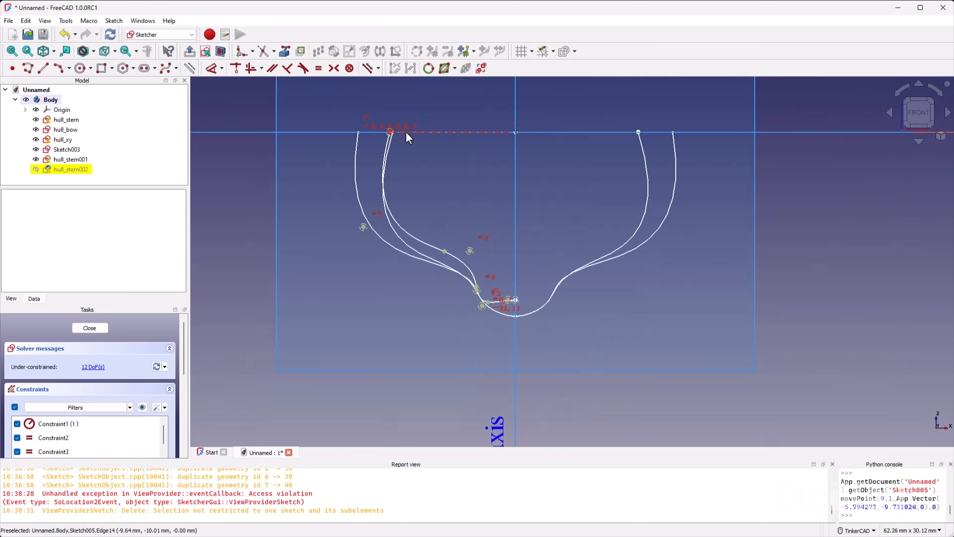
{"action": "scroll", "coordinate": [383, 132], "scroll_direction": "up", "scroll_amount": 5}
{"action": "scroll", "coordinate": [376, 126], "scroll_direction": "down", "scroll_amount": 3}
{"action": "middle_click_drag", "start_coordinate": [551, 370], "coordinate": [470, 272]}
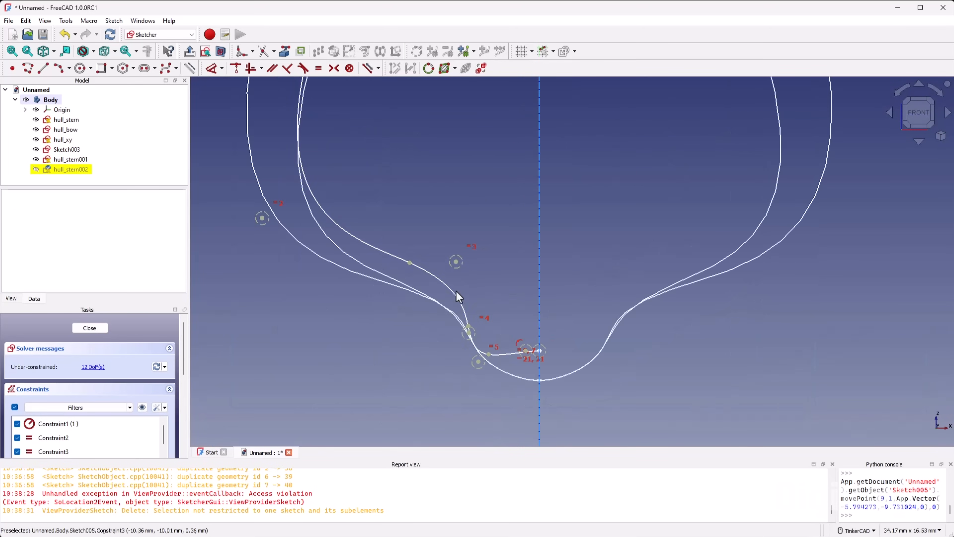
Step: Pull the curve's lower bend inward toward the vertical axis, placing its lower knot at about (-1.9, -12.8) mm
{"action": "mouse_move", "coordinate": [469, 335]}
{"action": "left_mouse_down"}
{"action": "mouse_move", "coordinate": [479, 312]}
{"action": "mouse_move", "coordinate": [489, 347]}
{"action": "mouse_move", "coordinate": [497, 330]}
{"action": "left_mouse_up"}
{"action": "scroll", "coordinate": [402, 253], "scroll_direction": "down", "scroll_amount": 1}
{"action": "middle_click_drag", "start_coordinate": [404, 207], "coordinate": [414, 242]}
{"action": "scroll", "coordinate": [416, 248], "scroll_direction": "up", "scroll_amount": 1}
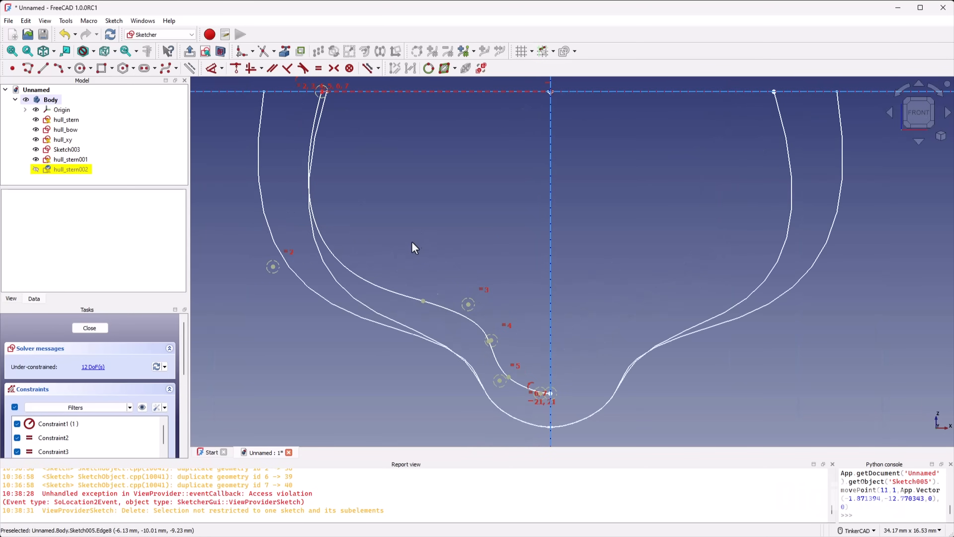
Step: Refine the curve's shoulder by adjusting its upper knot and second, third and fourth control points, placing the fourth at about (-2.8, -11.5) mm
{"action": "mouse_move", "coordinate": [426, 304]}
{"action": "left_mouse_down"}
{"action": "mouse_move", "coordinate": [436, 319]}
{"action": "mouse_move", "coordinate": [432, 311]}
{"action": "left_mouse_up"}
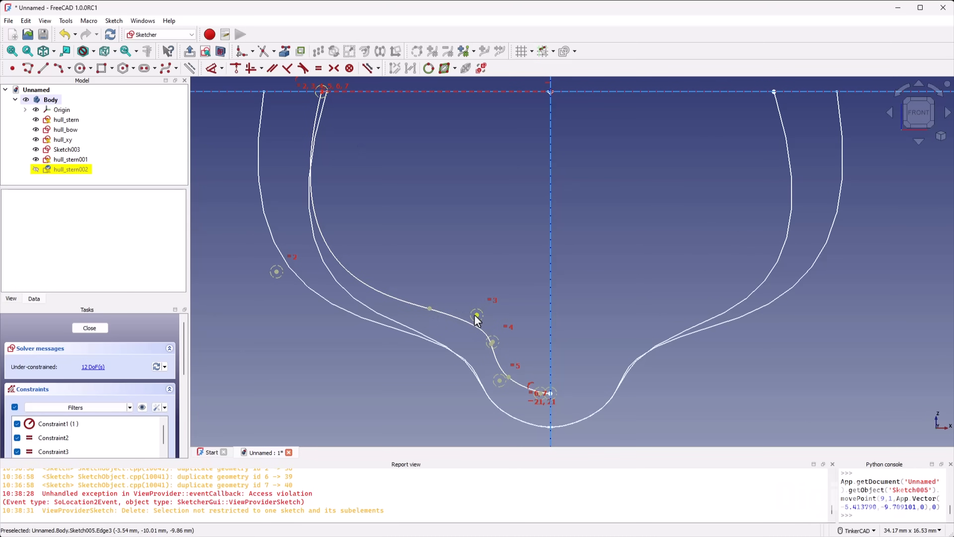
{"action": "mouse_move", "coordinate": [477, 320]}
{"action": "left_mouse_down"}
{"action": "mouse_move", "coordinate": [467, 316]}
{"action": "mouse_move", "coordinate": [475, 307]}
{"action": "left_mouse_up"}
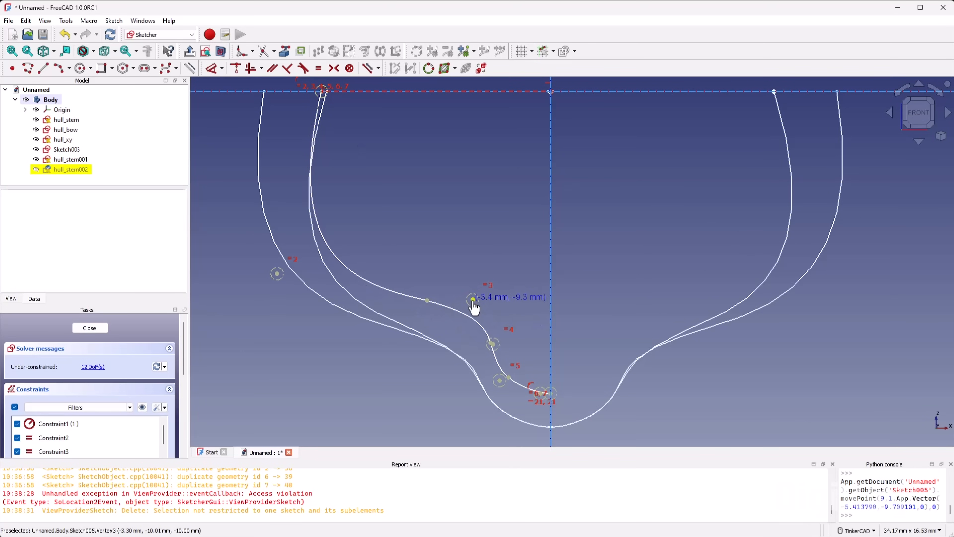
{"action": "left_click_drag", "start_coordinate": [278, 276], "coordinate": [264, 290]}
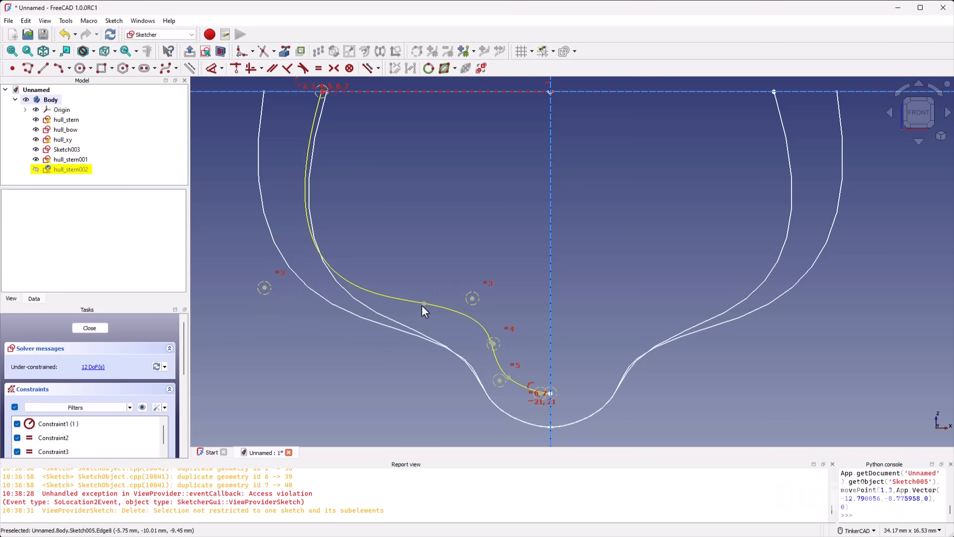
{"action": "left_click_drag", "start_coordinate": [266, 293], "coordinate": [273, 292]}
{"action": "left_click_drag", "start_coordinate": [472, 299], "coordinate": [471, 303]}
{"action": "mouse_move", "coordinate": [500, 346]}
{"action": "left_mouse_down"}
{"action": "mouse_move", "coordinate": [498, 355]}
{"action": "mouse_move", "coordinate": [505, 338]}
{"action": "mouse_move", "coordinate": [474, 359]}
{"action": "mouse_move", "coordinate": [488, 359]}
{"action": "left_mouse_up"}
Step: Soften the bend near the keel by moving the sixth control point to about (-0.7, -13.5) mm and the fourth to about (-2.6, -11.7) mm
{"action": "scroll", "coordinate": [560, 415], "scroll_direction": "up", "scroll_amount": 2}
{"action": "scroll", "coordinate": [538, 395], "scroll_direction": "up", "scroll_amount": 5}
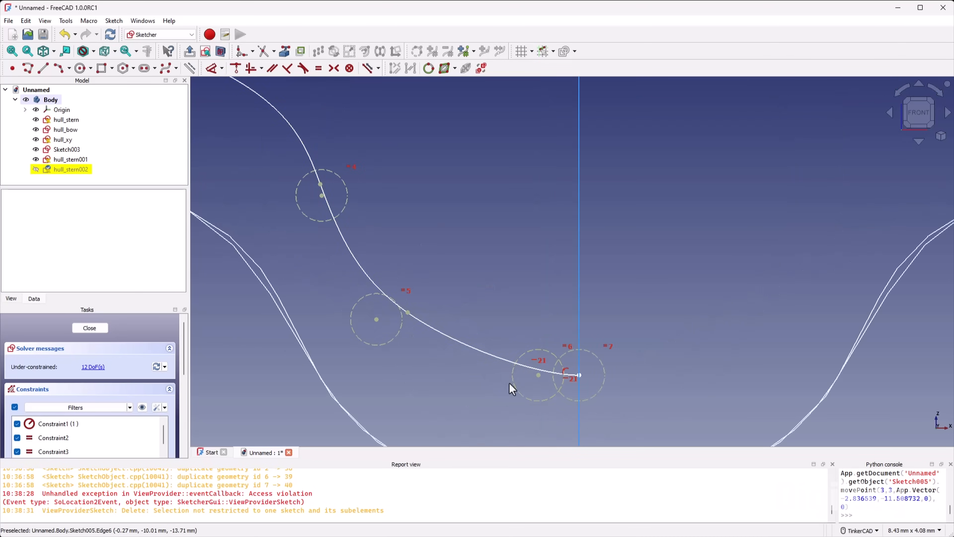
{"action": "left_click_drag", "start_coordinate": [539, 377], "coordinate": [516, 376]}
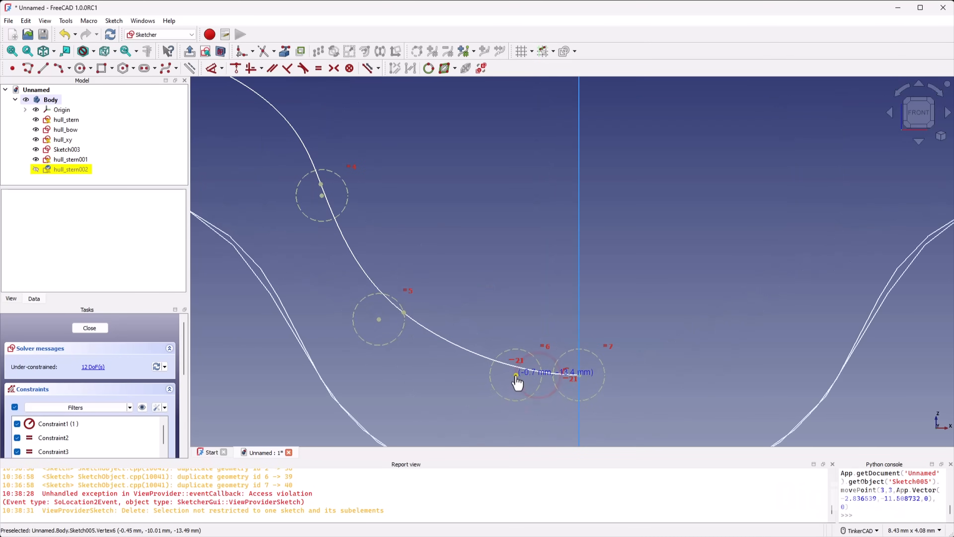
{"action": "scroll", "coordinate": [519, 327], "scroll_direction": "down", "scroll_amount": 2}
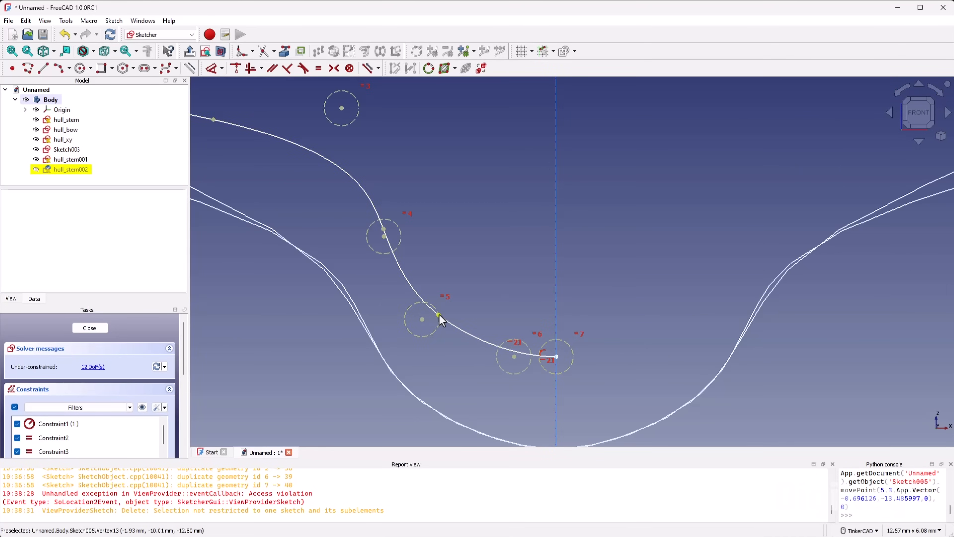
{"action": "left_click_drag", "start_coordinate": [438, 315], "coordinate": [437, 317]}
{"action": "left_click_drag", "start_coordinate": [382, 230], "coordinate": [401, 245]}
{"action": "scroll", "coordinate": [461, 252], "scroll_direction": "down", "scroll_amount": 6}
{"action": "scroll", "coordinate": [445, 246], "scroll_direction": "up", "scroll_amount": 5}
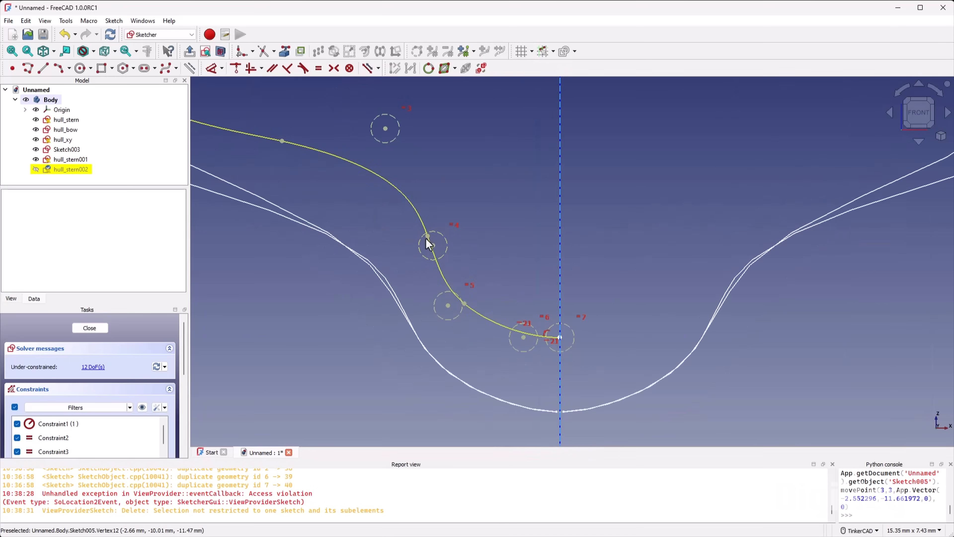
Step: Lower the knot at the curve's steep bend and slide the lower endpoint to about 13.7 mm below the horizontal axis
{"action": "left_click_drag", "start_coordinate": [427, 235], "coordinate": [424, 277]}
{"action": "mouse_move", "coordinate": [547, 317]}
{"action": "left_mouse_down"}
{"action": "mouse_move", "coordinate": [563, 357]}
{"action": "mouse_move", "coordinate": [562, 348]}
{"action": "left_mouse_up"}
{"action": "left_click", "coordinate": [909, 118]}
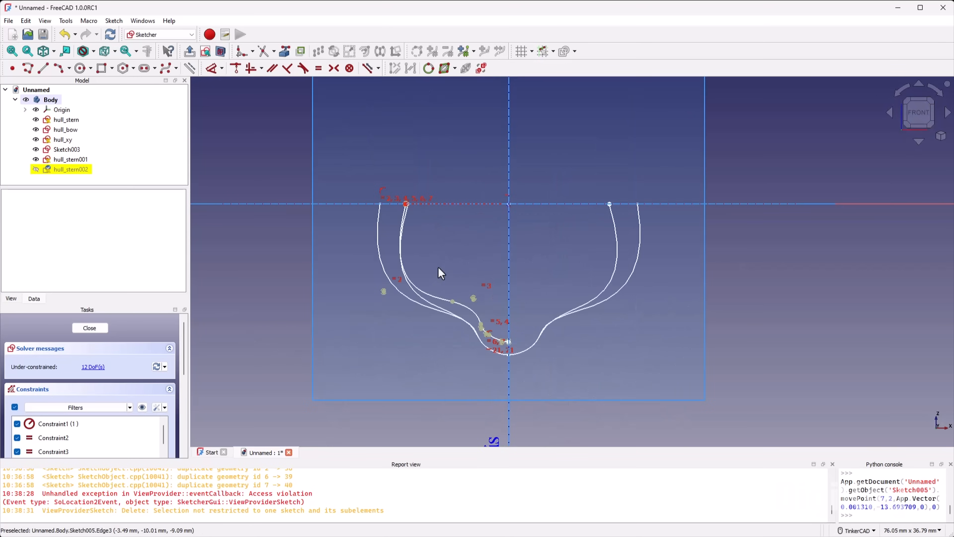
Step: Move the third control point to about (-4.2, -9.8) mm and the second to about (-12.1, -8.6) mm, checking the shape in 3D
{"action": "scroll", "coordinate": [450, 306], "scroll_direction": "up", "scroll_amount": 3}
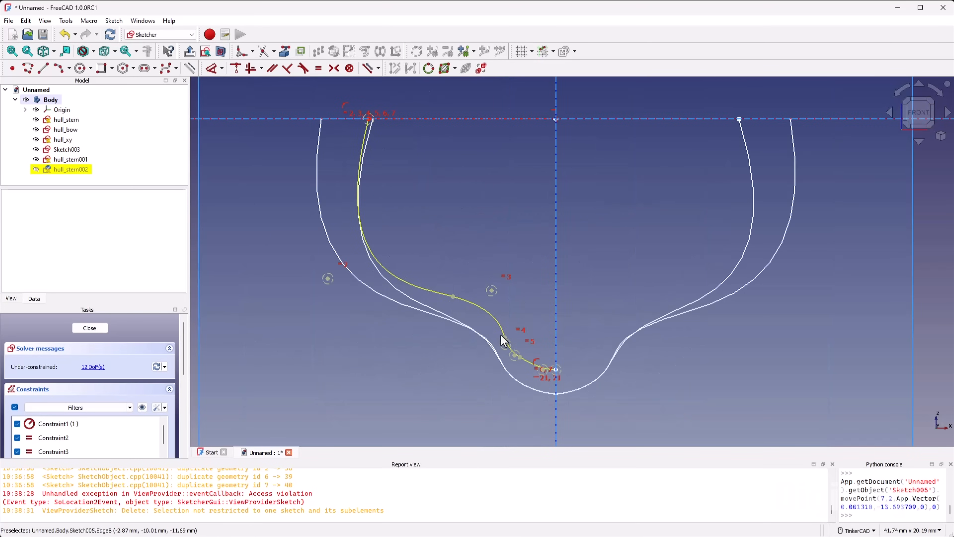
{"action": "left_click_drag", "start_coordinate": [492, 290], "coordinate": [480, 308]}
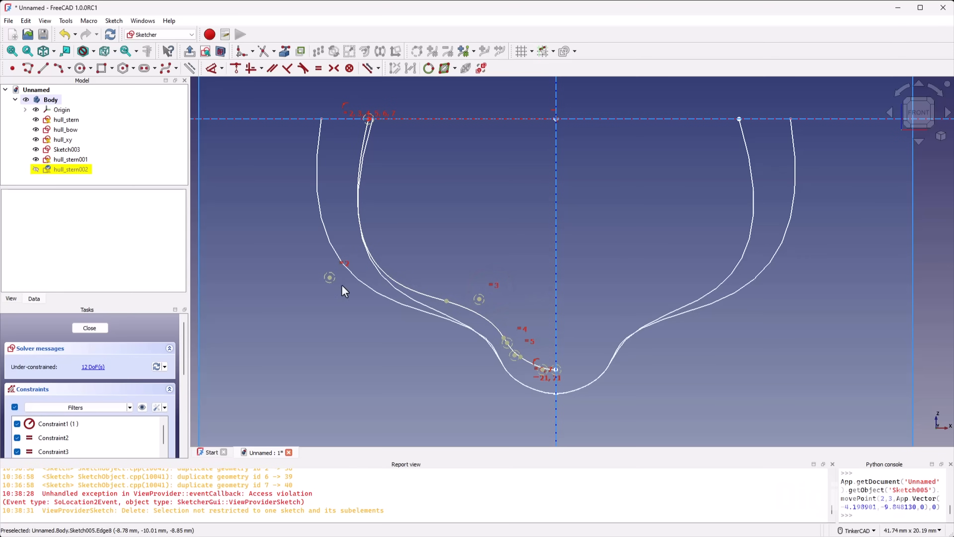
{"action": "left_click_drag", "start_coordinate": [331, 278], "coordinate": [336, 276]}
{"action": "right_click_drag", "start_coordinate": [467, 310], "coordinate": [515, 302]}
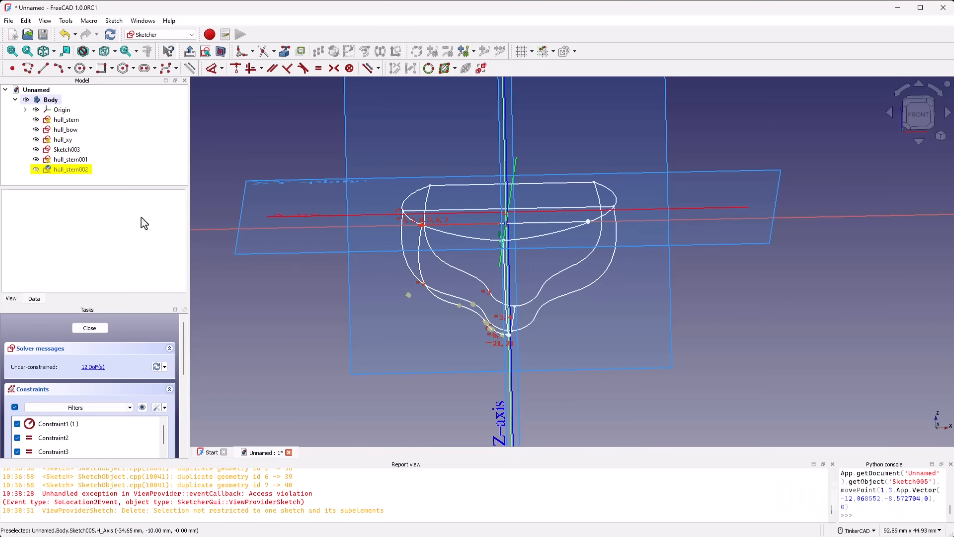
{"action": "scroll", "coordinate": [515, 294], "scroll_direction": "up", "scroll_amount": 2}
{"action": "right_click_drag", "start_coordinate": [567, 335], "coordinate": [594, 300]}
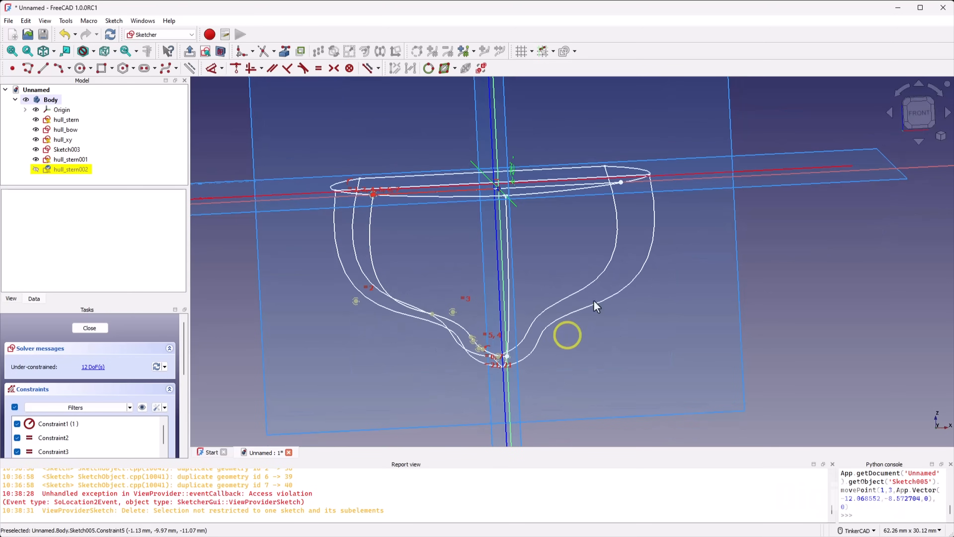
Step: Mirror the reshaped left curve about the vertical axis with the Symmetry tool, keeping the original geometry
{"action": "left_click", "coordinate": [926, 107]}
{"action": "left_click", "coordinate": [371, 240]}
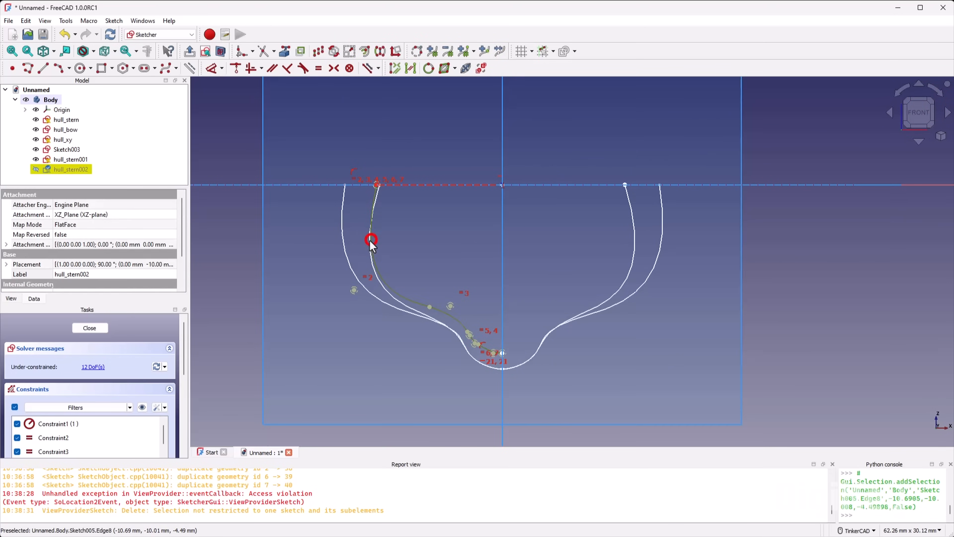
{"action": "left_click", "coordinate": [380, 51]}
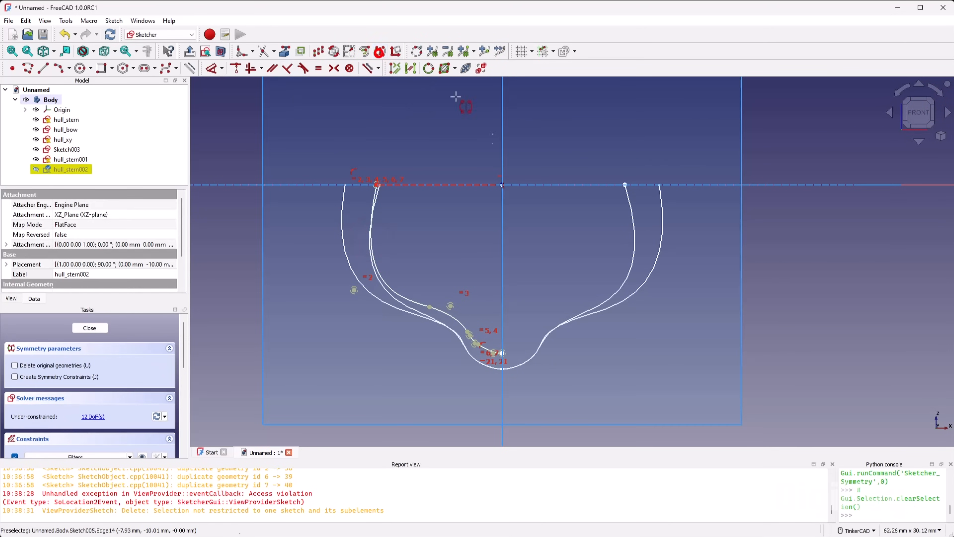
{"action": "left_click", "coordinate": [503, 224]}
{"action": "right_click", "coordinate": [543, 216]}
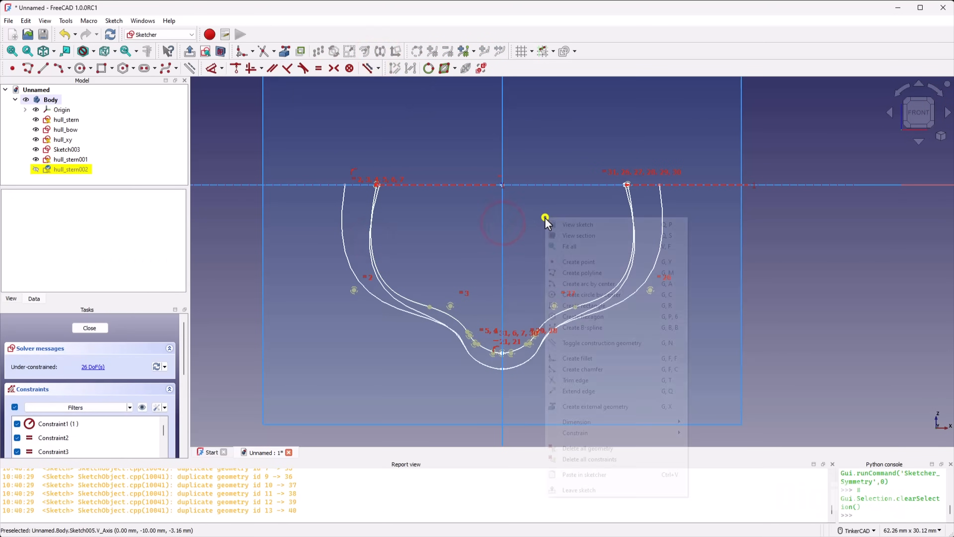
{"action": "left_click", "coordinate": [527, 210]}
{"action": "right_click_drag", "start_coordinate": [537, 215], "coordinate": [560, 227]}
Step: Make the right end of the top horizontal line coincident with the mirrored curve's upper endpoint
{"action": "scroll", "coordinate": [667, 166], "scroll_direction": "up", "scroll_amount": 5}
{"action": "scroll", "coordinate": [547, 231], "scroll_direction": "up", "scroll_amount": 8}
{"action": "key", "text": "c"}
{"action": "left_click", "coordinate": [477, 206]}
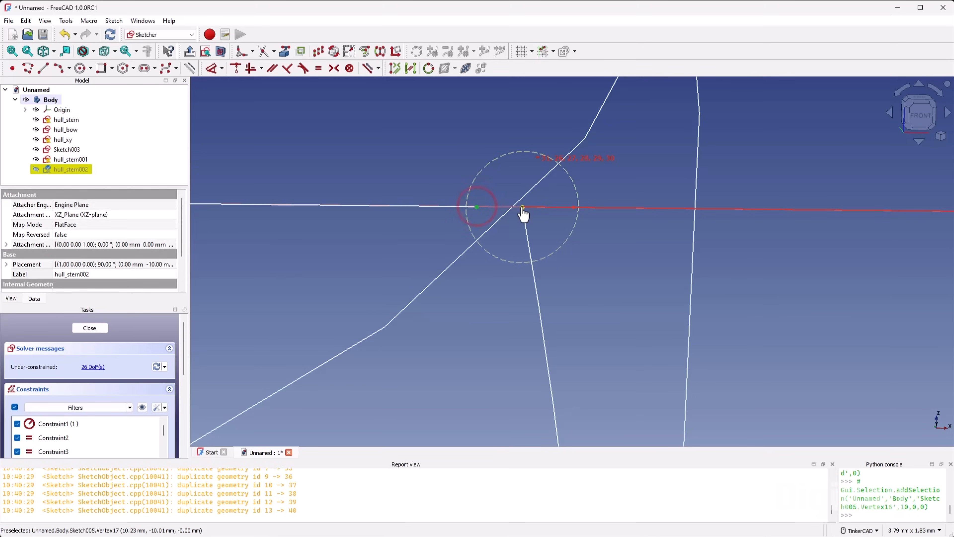
{"action": "left_click", "coordinate": [522, 207]}
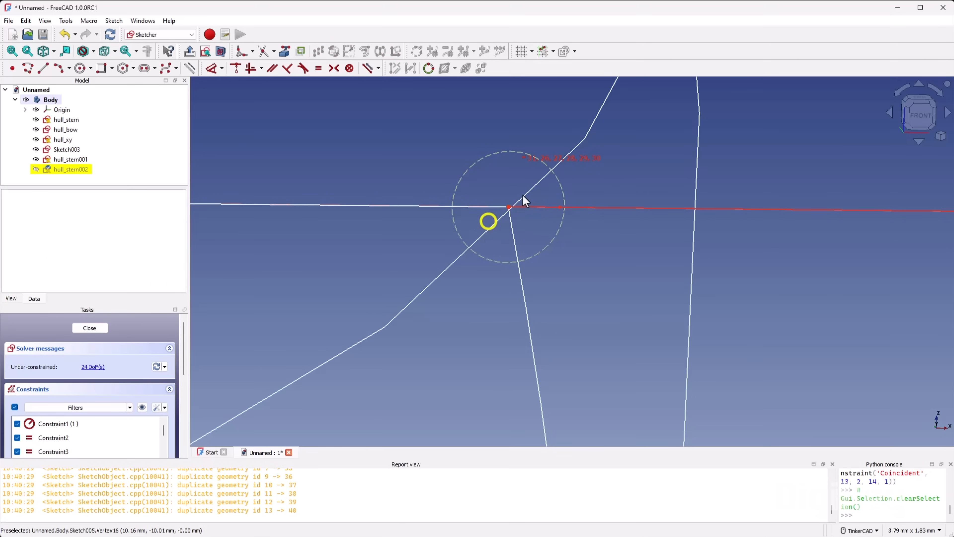
Step: Try to align both upper endpoints of the section with the hull outline, then undo the two endpoint moves
{"action": "left_click_drag", "start_coordinate": [508, 206], "coordinate": [513, 206]}
{"action": "scroll", "coordinate": [601, 274], "scroll_direction": "down", "scroll_amount": 10}
{"action": "scroll", "coordinate": [416, 294], "scroll_direction": "down", "scroll_amount": 3}
{"action": "scroll", "coordinate": [396, 281], "scroll_direction": "up", "scroll_amount": 10}
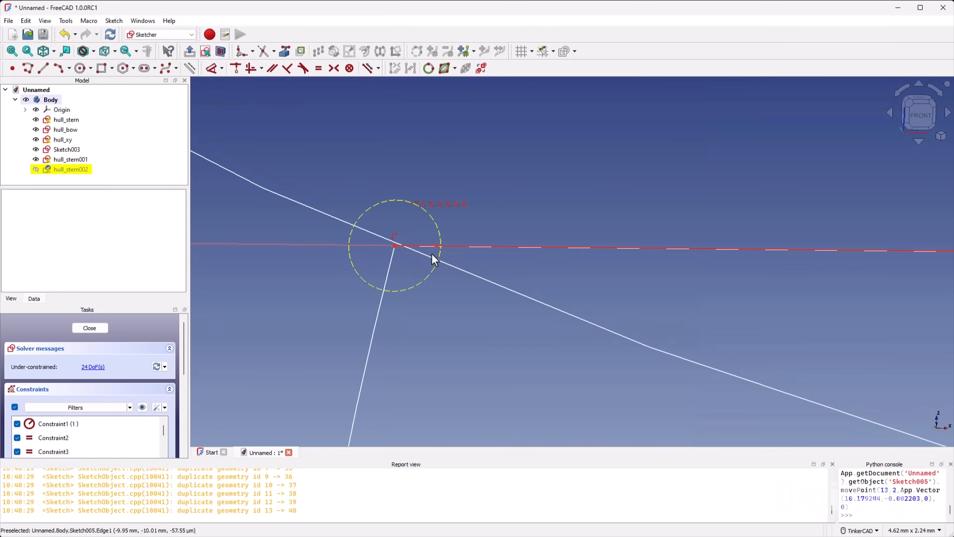
{"action": "left_click_drag", "start_coordinate": [396, 247], "coordinate": [394, 244]}
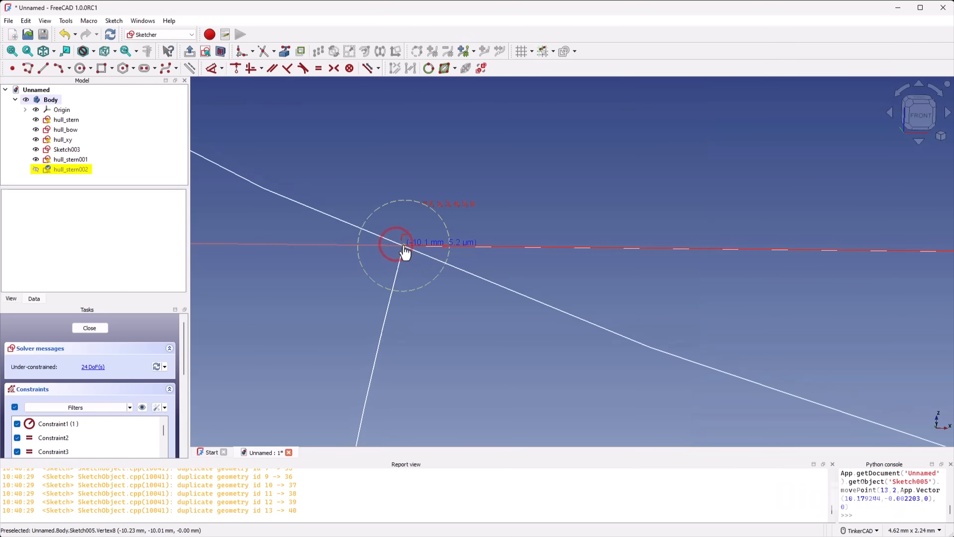
{"action": "scroll", "coordinate": [406, 246], "scroll_direction": "down", "scroll_amount": 10}
{"action": "scroll", "coordinate": [508, 303], "scroll_direction": "up", "scroll_amount": 5}
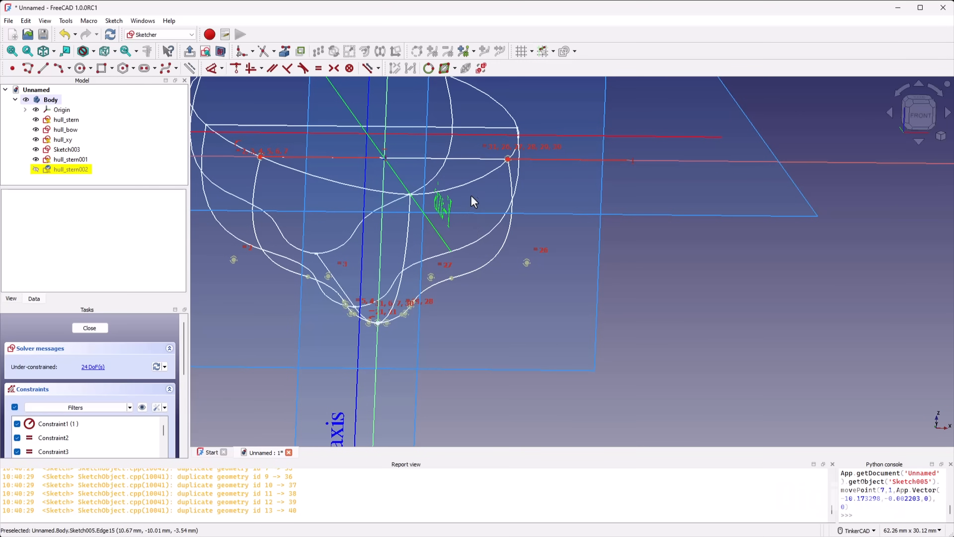
{"action": "scroll", "coordinate": [399, 222], "scroll_direction": "down", "scroll_amount": 4}
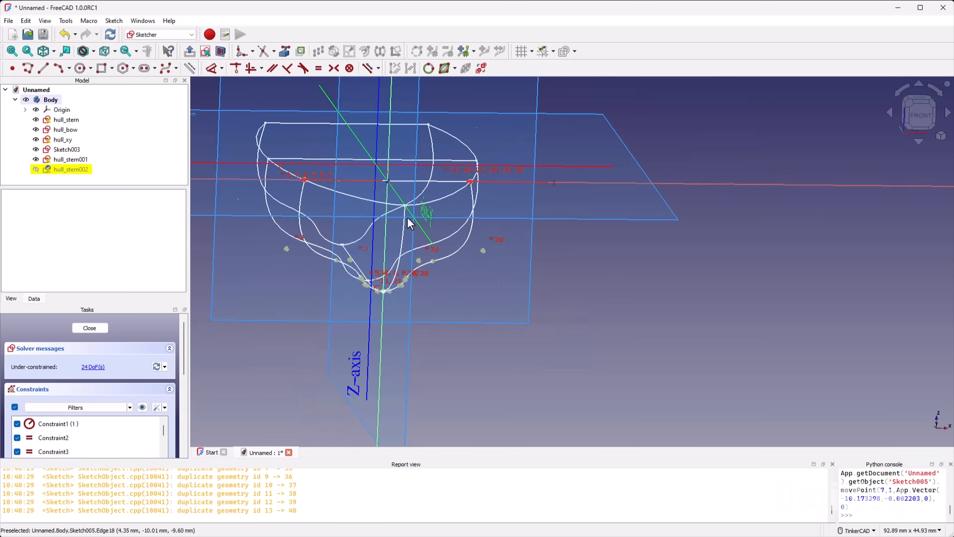
{"action": "scroll", "coordinate": [407, 241], "scroll_direction": "up", "scroll_amount": 5}
{"action": "scroll", "coordinate": [407, 241], "scroll_direction": "down", "scroll_amount": 3}
{"action": "scroll", "coordinate": [473, 281], "scroll_direction": "up", "scroll_amount": 3}
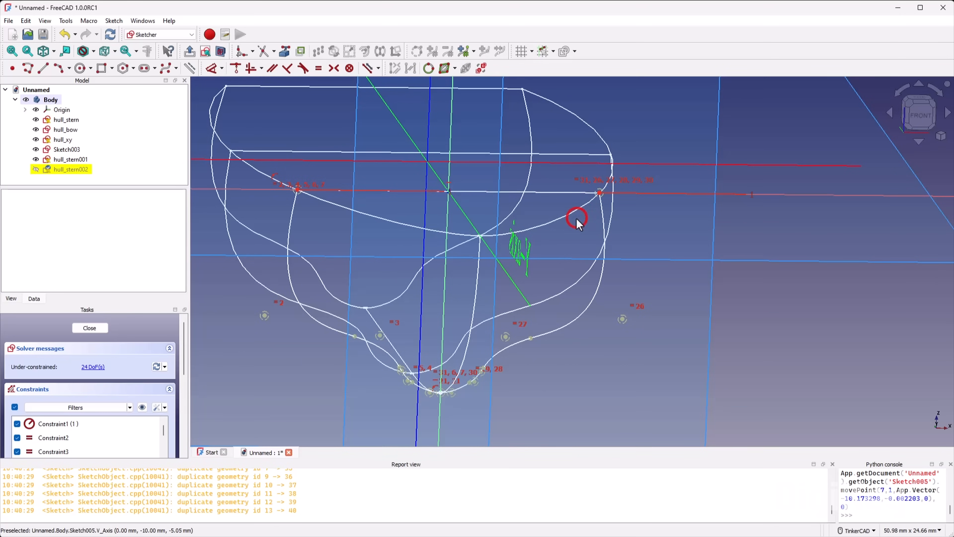
{"action": "key", "text": "ctrl+z"}
{"action": "key", "text": "ctrl+z"}
Step: Delete the top horizontal line and draw a new one joining the upper endpoints of the left and mirrored curves
{"action": "left_click", "coordinate": [579, 194]}
{"action": "key", "text": "Delete"}
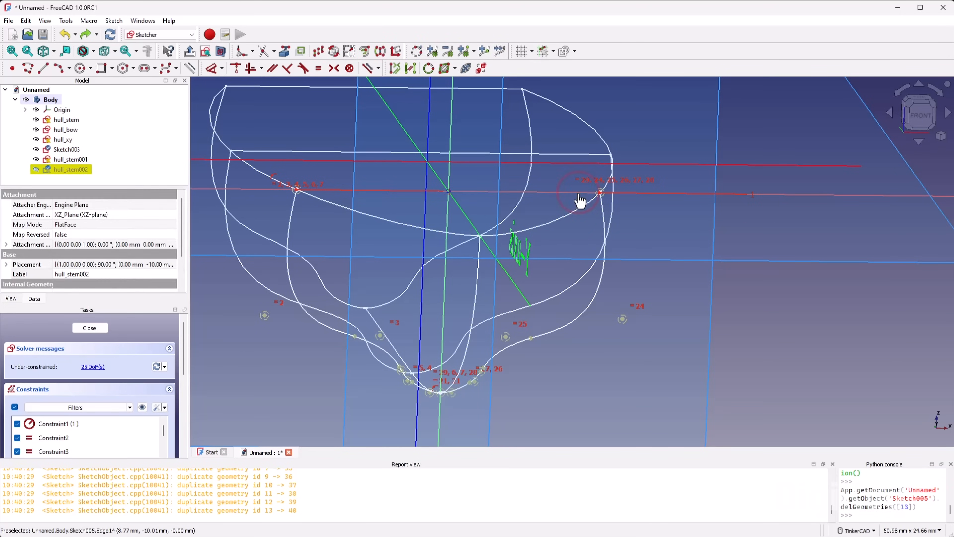
{"action": "scroll", "coordinate": [294, 183], "scroll_direction": "up", "scroll_amount": 5}
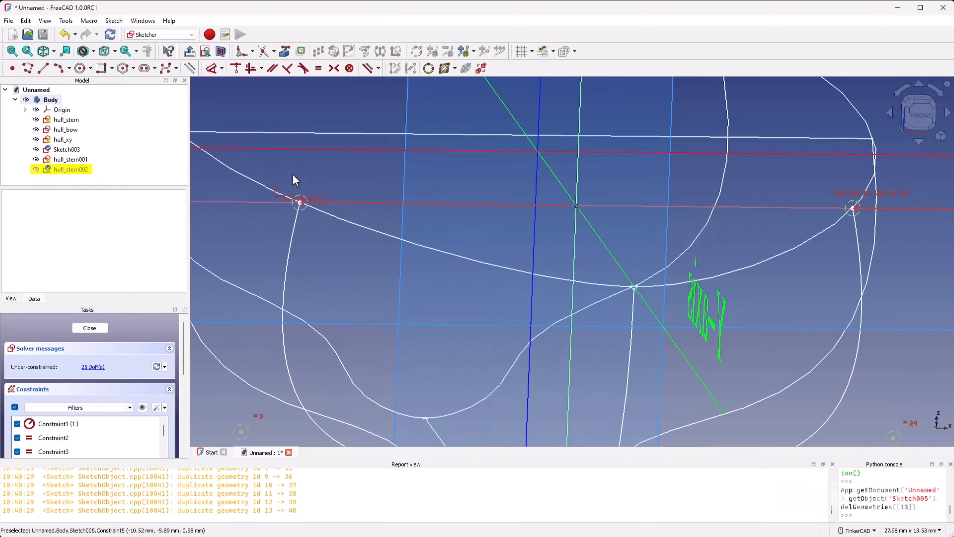
{"action": "left_click", "coordinate": [43, 68]}
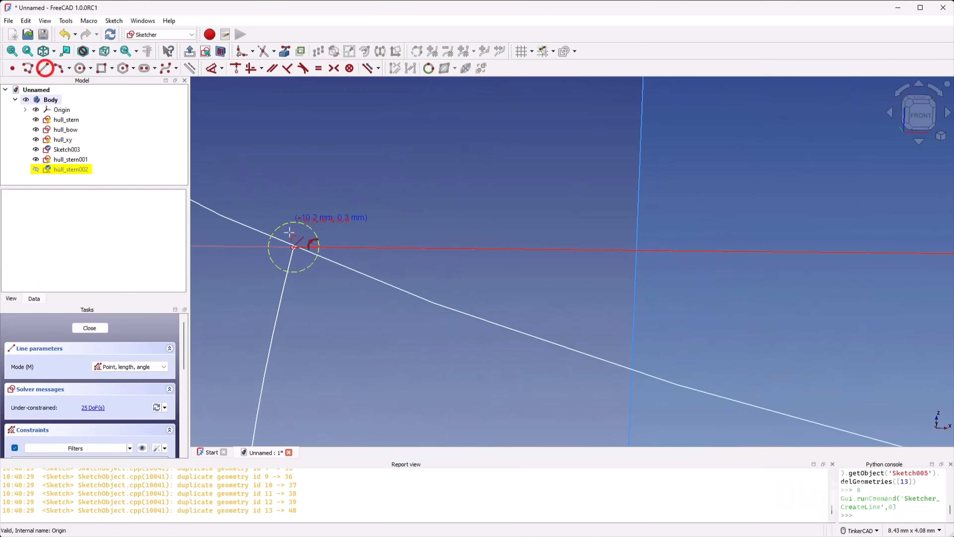
{"action": "left_click", "coordinate": [293, 246]}
{"action": "scroll", "coordinate": [388, 241], "scroll_direction": "down", "scroll_amount": 8}
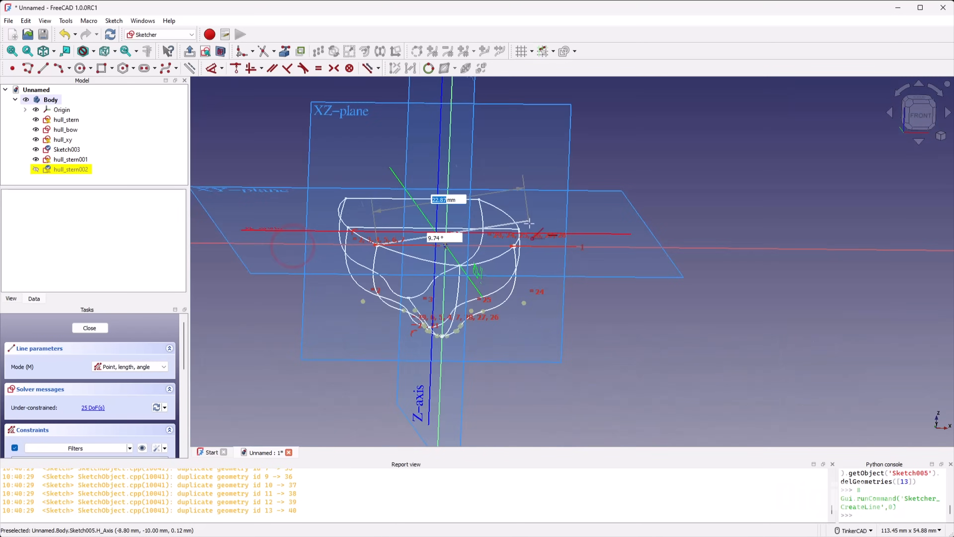
{"action": "scroll", "coordinate": [531, 224], "scroll_direction": "up", "scroll_amount": 11}
{"action": "left_click", "coordinate": [461, 325]}
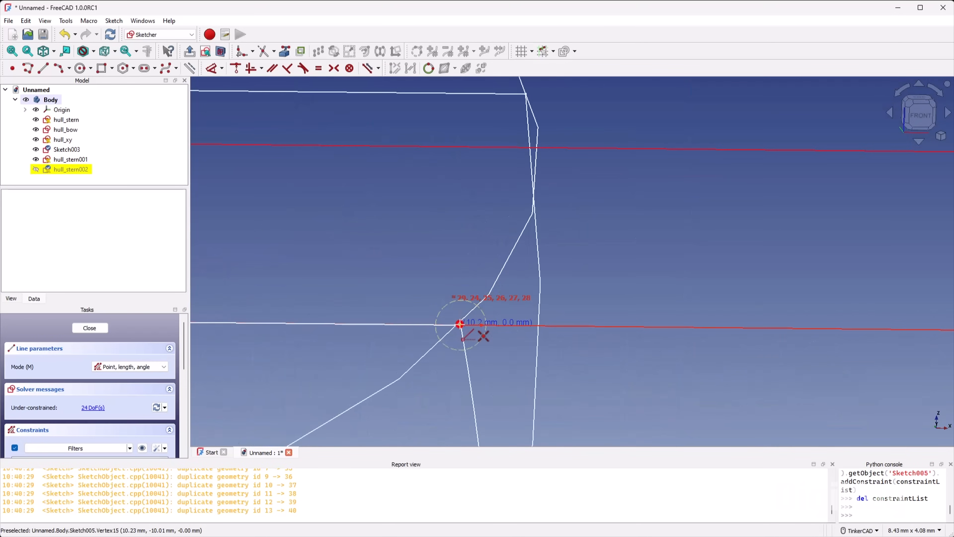
{"action": "right_click", "coordinate": [420, 243]}
{"action": "scroll", "coordinate": [624, 220], "scroll_direction": "down", "scroll_amount": 6}
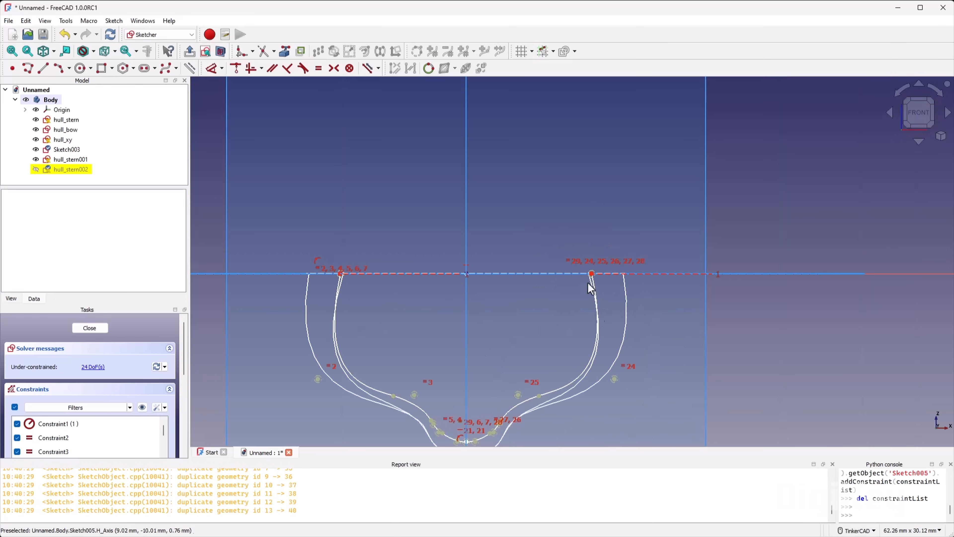
Step: Close the hull_stern002 sketch and inspect the hull sections together from an angled view
{"action": "left_click", "coordinate": [90, 328]}
{"action": "mouse_move", "coordinate": [459, 334]}
{"action": "right_mouse_down"}
{"action": "mouse_move", "coordinate": [500, 347]}
{"action": "mouse_move", "coordinate": [656, 340]}
{"action": "mouse_move", "coordinate": [728, 294]}
{"action": "mouse_move", "coordinate": [603, 324]}
{"action": "mouse_move", "coordinate": [490, 321]}
{"action": "mouse_move", "coordinate": [387, 300]}
{"action": "mouse_move", "coordinate": [578, 406]}
{"action": "mouse_move", "coordinate": [469, 320]}
{"action": "right_mouse_up"}
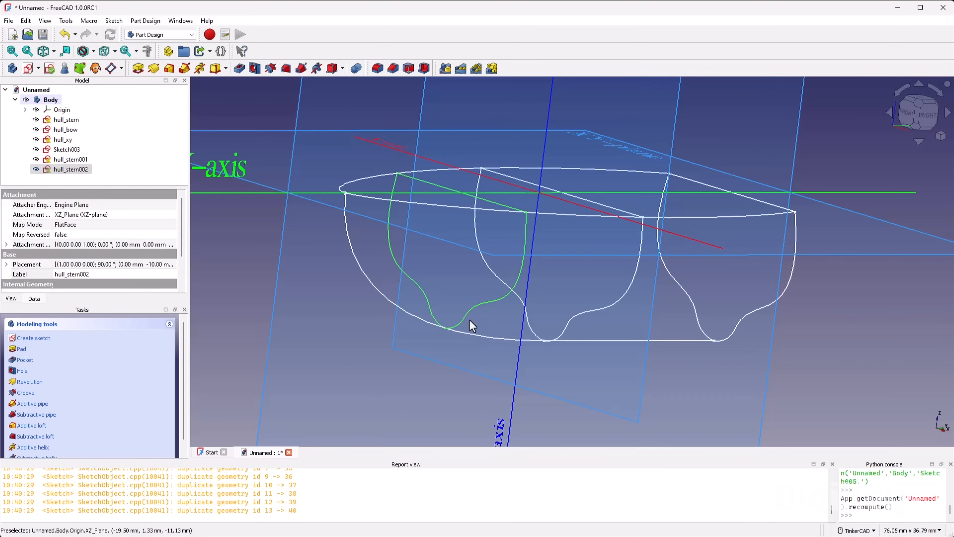
{"action": "left_click", "coordinate": [357, 114]}
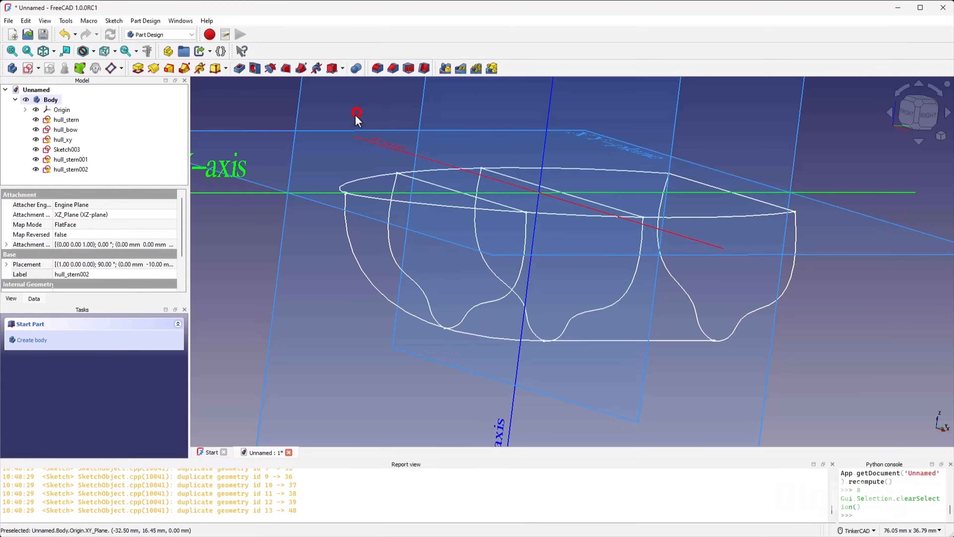
{"action": "scroll", "coordinate": [508, 233], "scroll_direction": "down", "scroll_amount": 6}
{"action": "scroll", "coordinate": [513, 199], "scroll_direction": "up", "scroll_amount": 3}
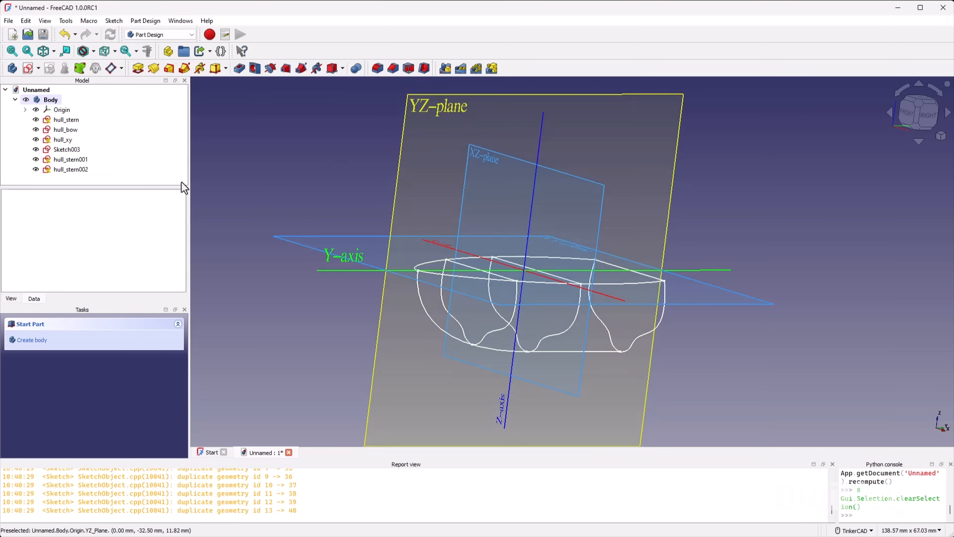
Step: Duplicate the hull_stern002 sketch by copying it without the XZ-plane dependency and pasting it into the document
{"action": "left_click", "coordinate": [63, 119]}
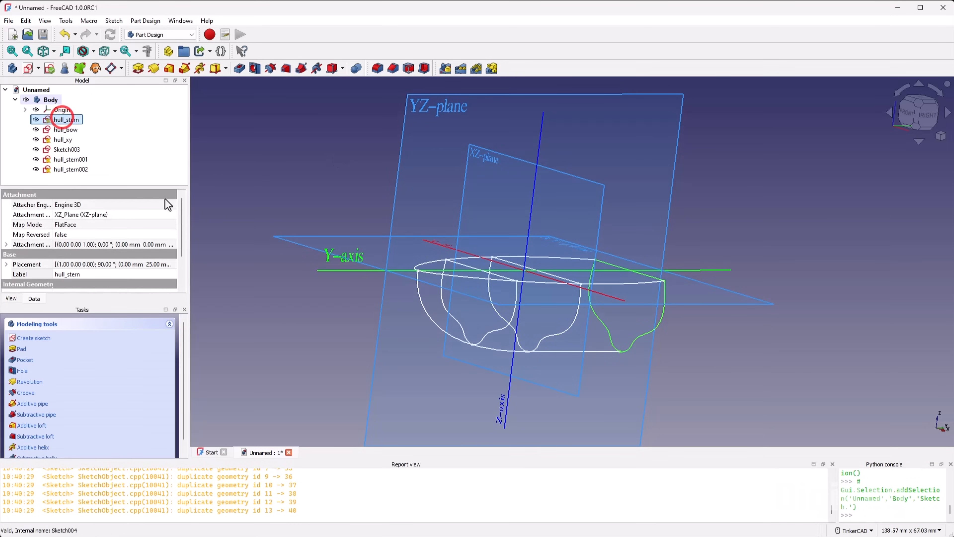
{"action": "left_click", "coordinate": [84, 170]}
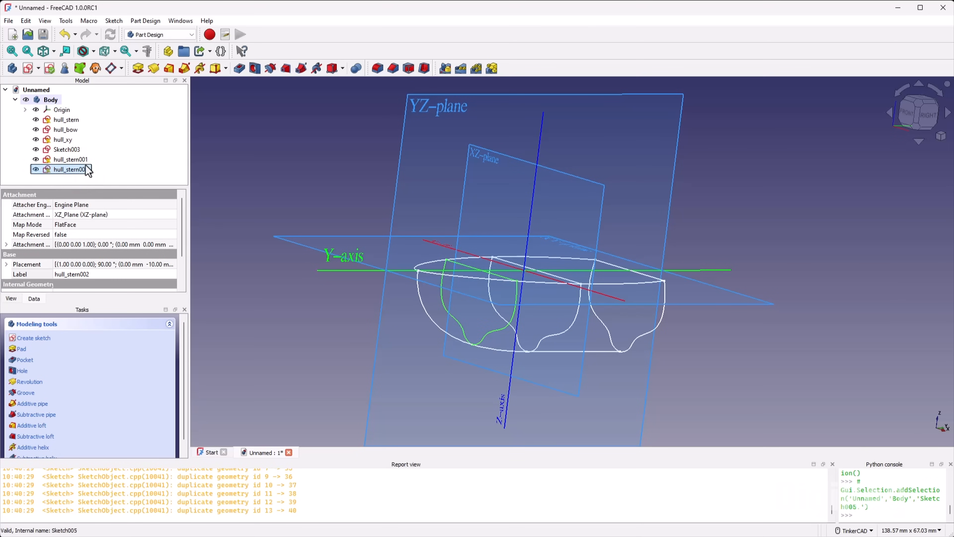
{"action": "key", "text": "ctrl+e"}
{"action": "left_click", "coordinate": [300, 212]}
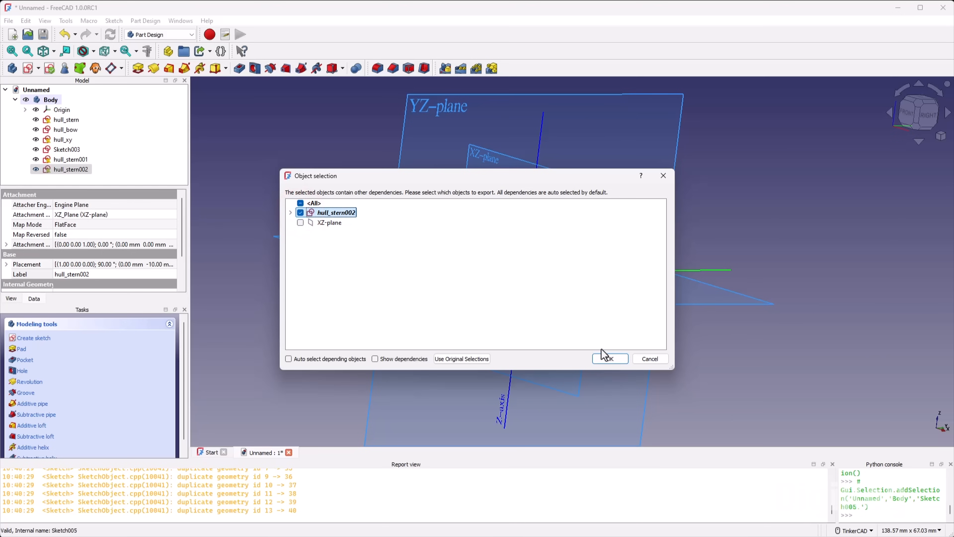
{"action": "left_click", "coordinate": [624, 358]}
{"action": "left_click", "coordinate": [156, 167]}
{"action": "right_click", "coordinate": [166, 163]}
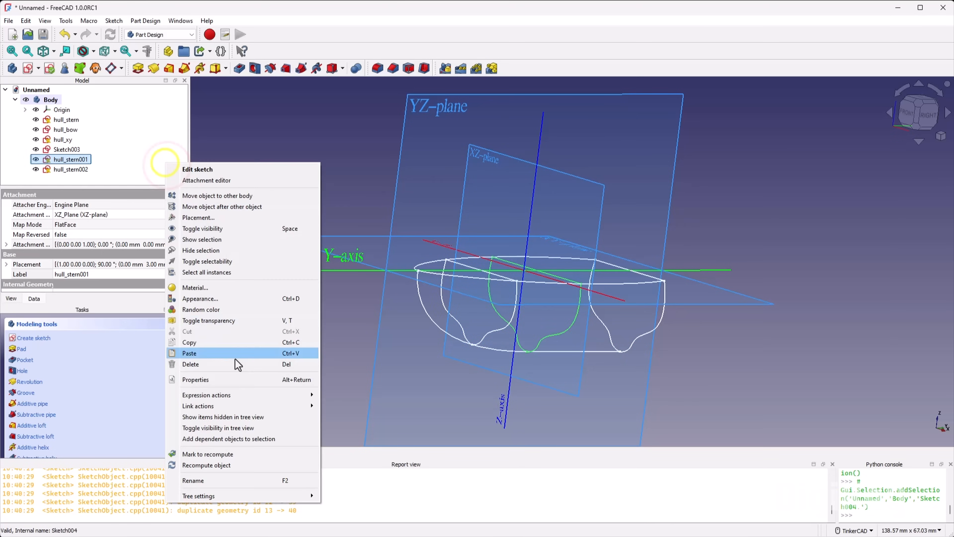
{"action": "left_click", "coordinate": [243, 353]}
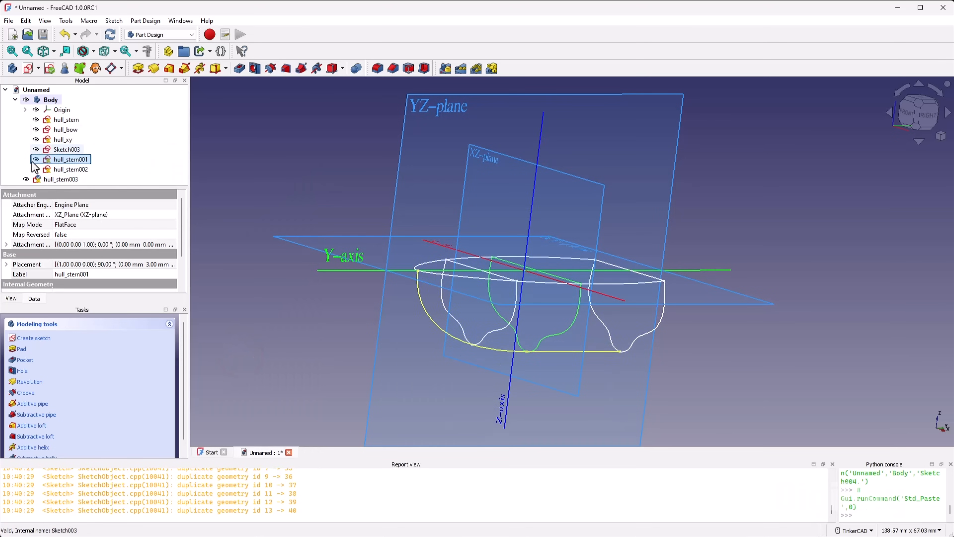
Step: Move the pasted hull_stern003 sketch into the Body, then open it for editing and close it again
{"action": "double_click", "coordinate": [15, 99]}
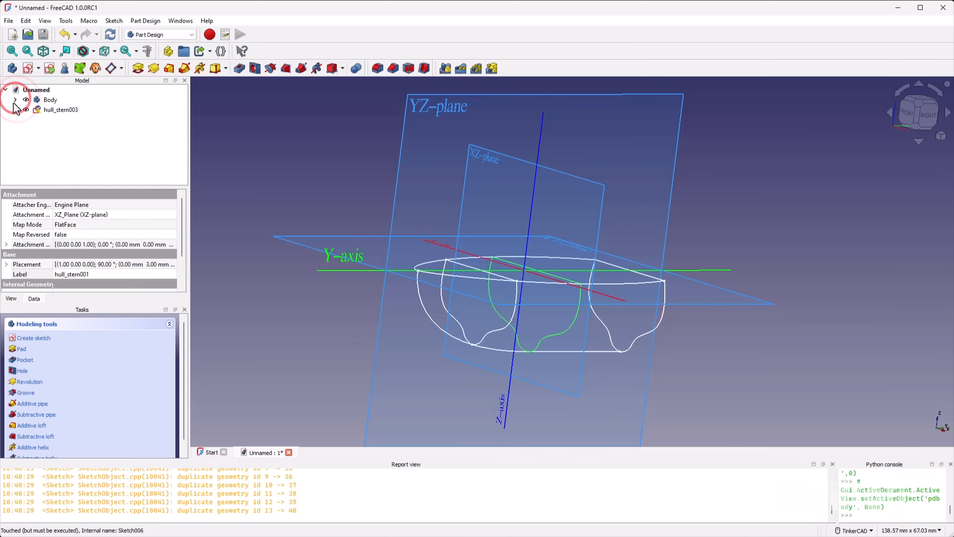
{"action": "left_click", "coordinate": [15, 99]}
{"action": "left_click_drag", "start_coordinate": [64, 179], "coordinate": [43, 99]}
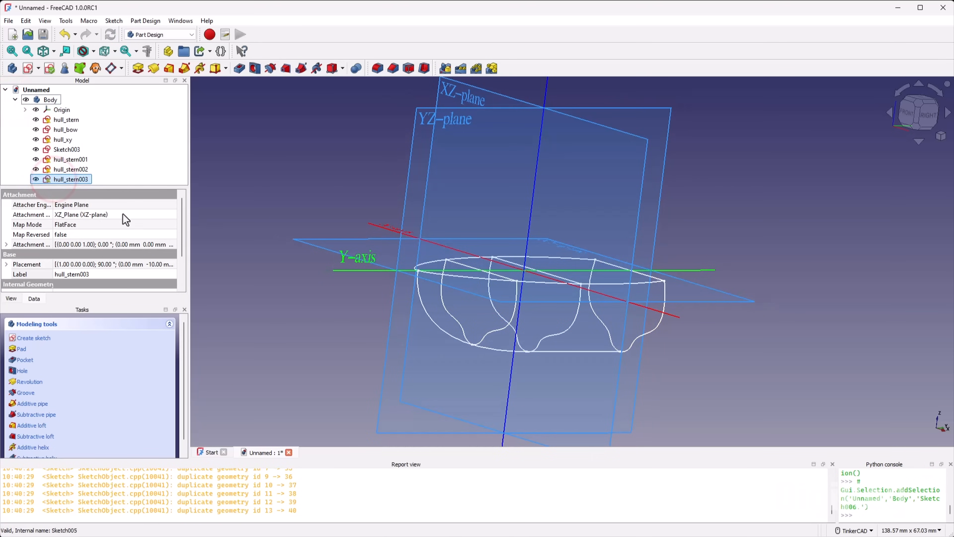
{"action": "double_click", "coordinate": [71, 179]}
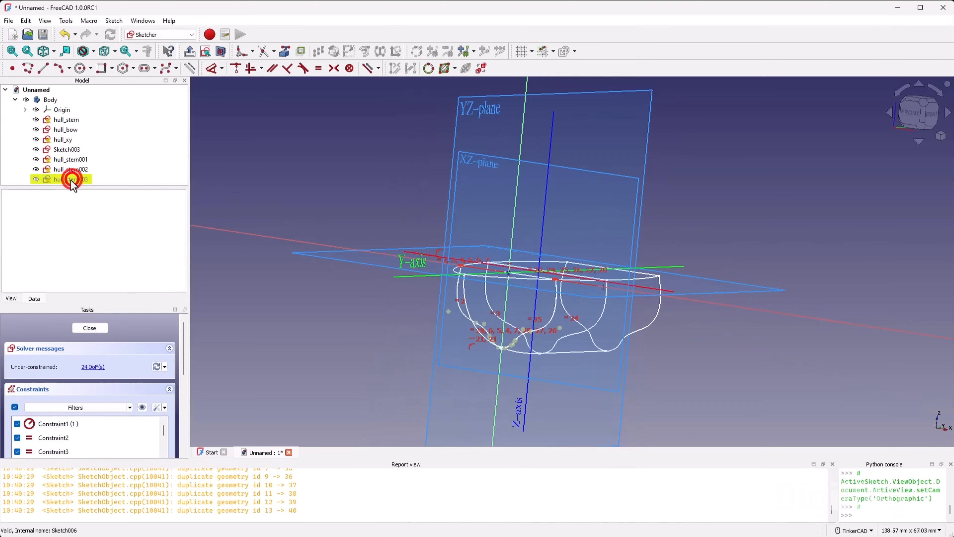
{"action": "left_click", "coordinate": [99, 327]}
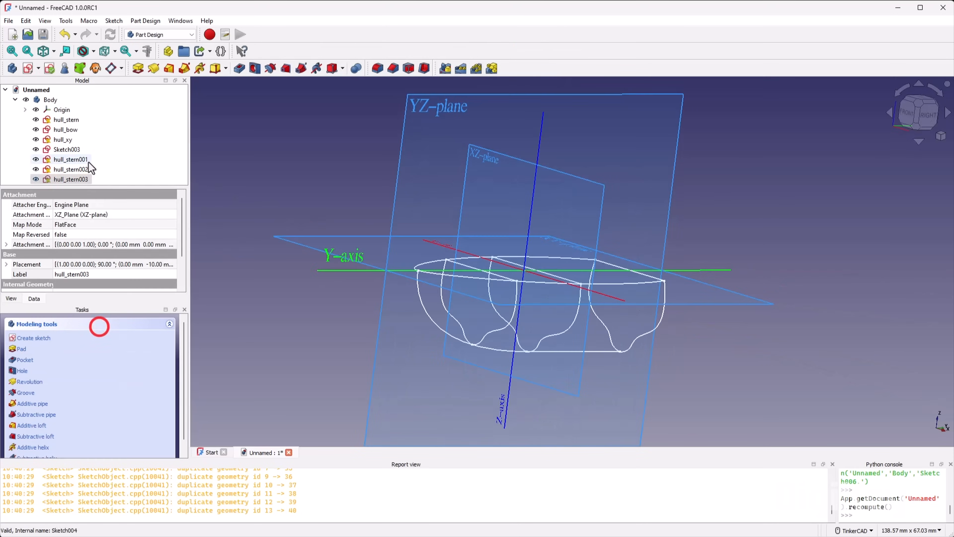
Step: Set the z position of hull_stern003's attachment offset to 20 mm
{"action": "left_click", "coordinate": [7, 264]}
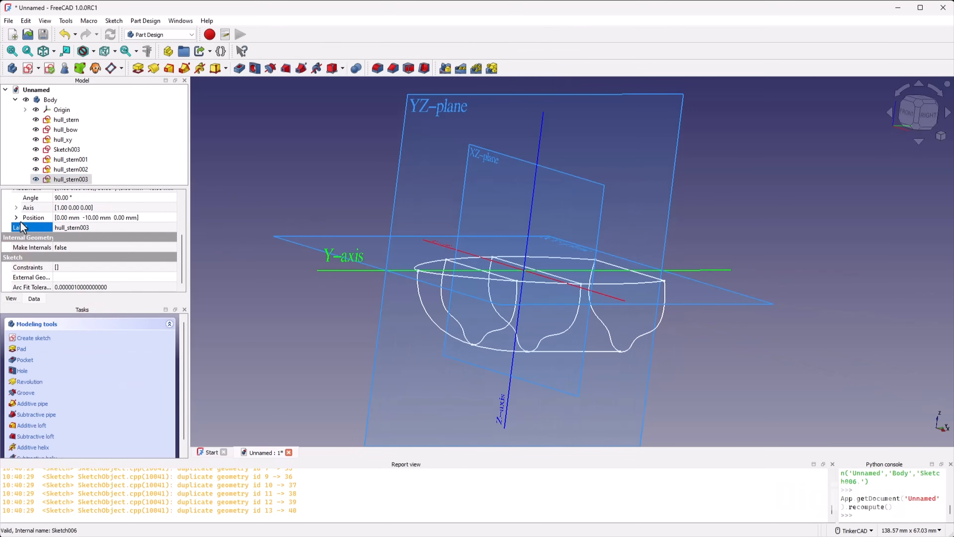
{"action": "left_click", "coordinate": [17, 217]}
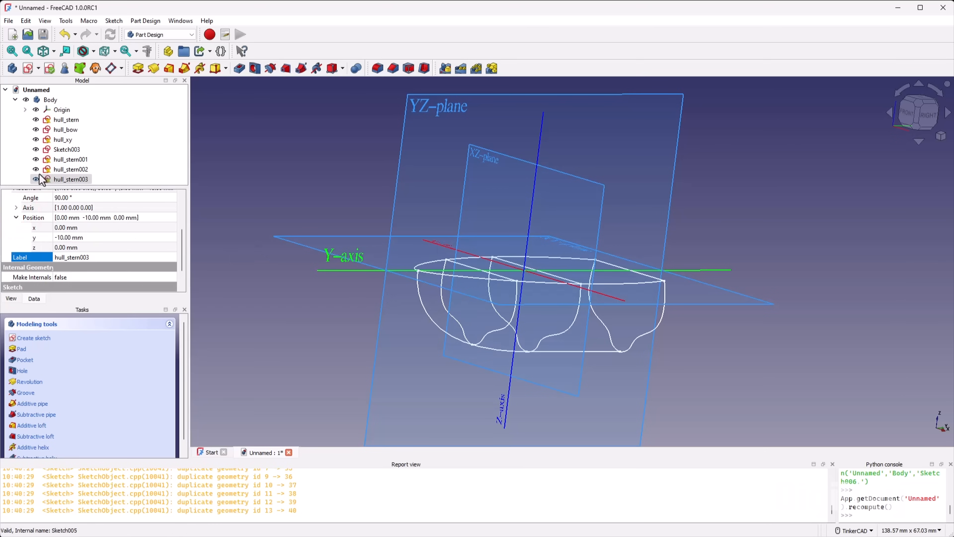
{"action": "scroll", "coordinate": [45, 222], "scroll_direction": "up", "scroll_amount": 3}
{"action": "scroll", "coordinate": [36, 259], "scroll_direction": "down", "scroll_amount": 2}
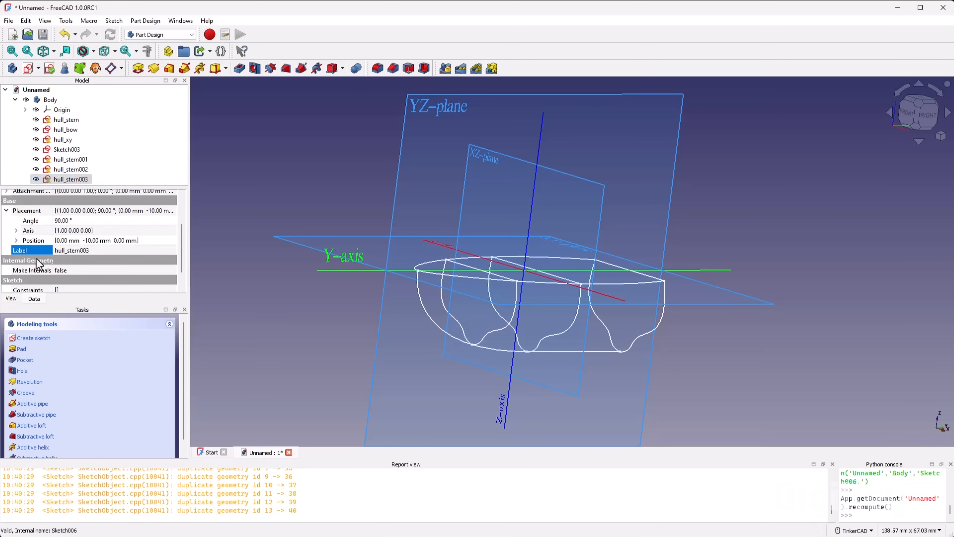
{"action": "scroll", "coordinate": [75, 276], "scroll_direction": "up", "scroll_amount": 2}
{"action": "scroll", "coordinate": [75, 276], "scroll_direction": "down", "scroll_amount": 2}
{"action": "scroll", "coordinate": [41, 239], "scroll_direction": "up", "scroll_amount": 2}
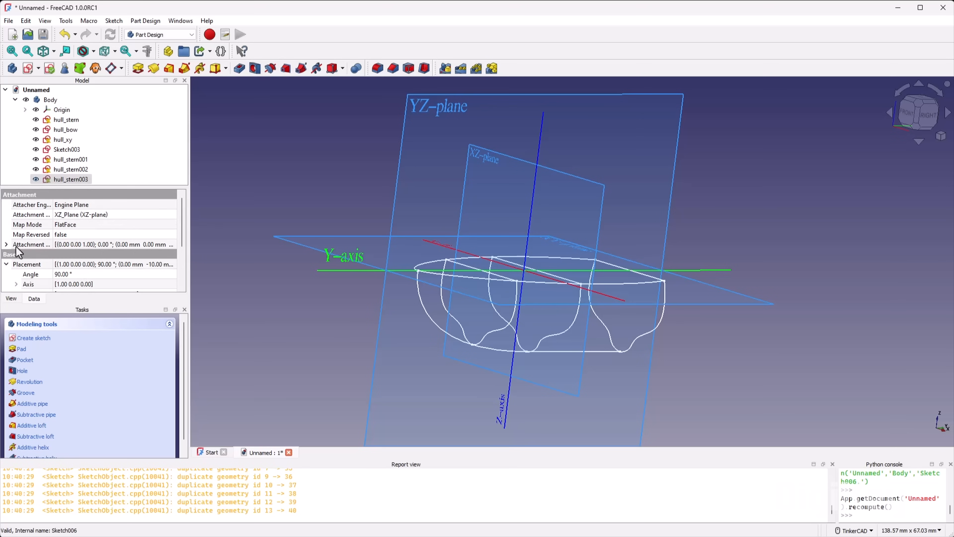
{"action": "left_click", "coordinate": [9, 245]}
{"action": "left_click", "coordinate": [16, 275]}
{"action": "scroll", "coordinate": [81, 265], "scroll_direction": "down", "scroll_amount": 2}
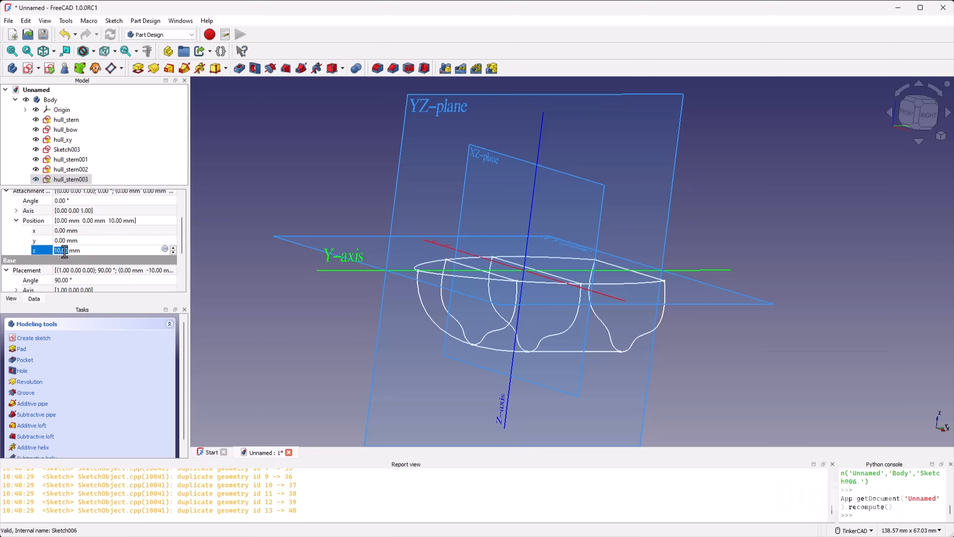
{"action": "type", "text": "20"}
{"action": "key", "text": "Return"}
{"action": "scroll", "coordinate": [440, 283], "scroll_direction": "up", "scroll_amount": 5}
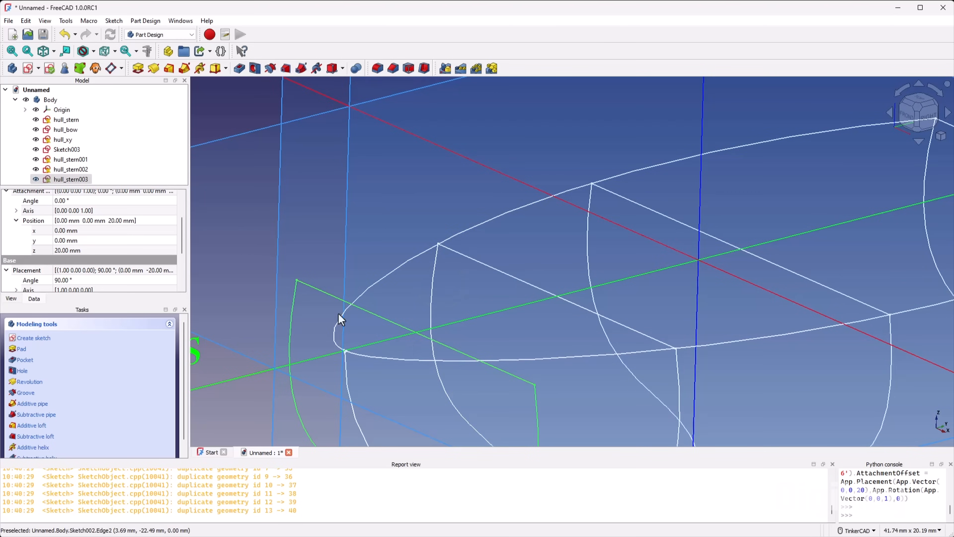
{"action": "scroll", "coordinate": [388, 340], "scroll_direction": "down", "scroll_amount": 2}
Step: Open the hull_stern003 sketch and delete the top horizontal line joining its two side curves
{"action": "double_click", "coordinate": [76, 179]}
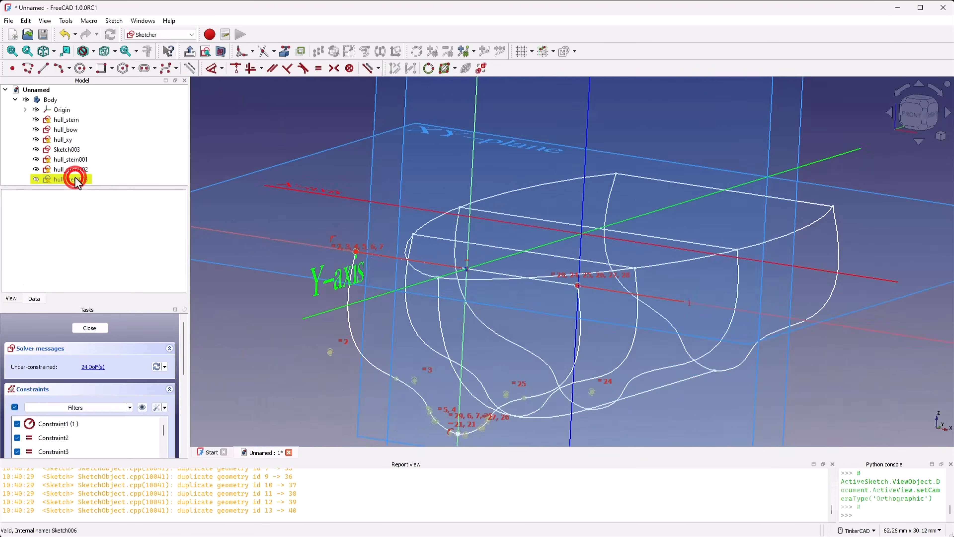
{"action": "right_click_drag", "start_coordinate": [584, 257], "coordinate": [610, 282]}
{"action": "left_click", "coordinate": [606, 190]}
{"action": "key", "text": "Delete"}
{"action": "scroll", "coordinate": [543, 183], "scroll_direction": "up", "scroll_amount": 3}
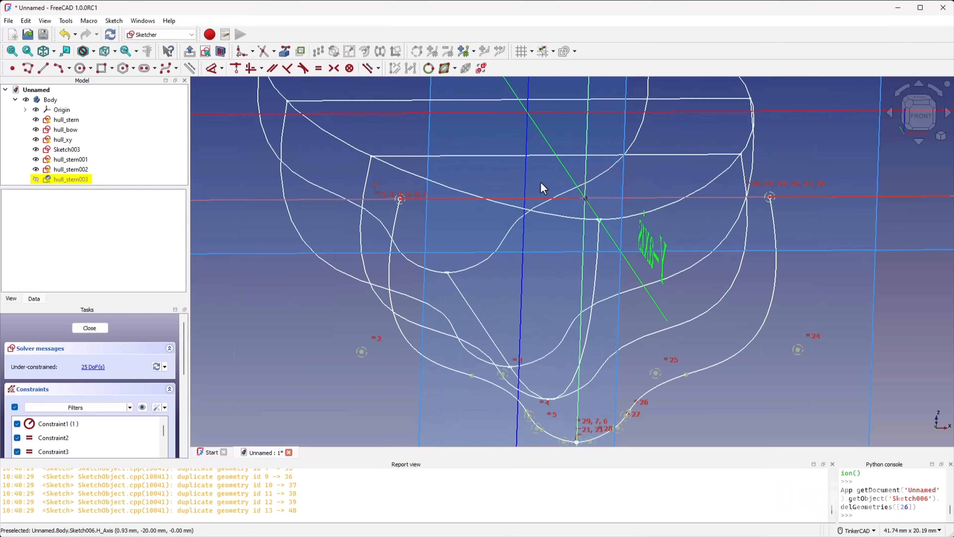
Step: Move the left half-section's top endpoint inward to about X = -5.5 mm and pull its side pole and lower knot inward and upward
{"action": "left_click_drag", "start_coordinate": [402, 205], "coordinate": [456, 220]}
{"action": "scroll", "coordinate": [504, 192], "scroll_direction": "up", "scroll_amount": 5}
{"action": "scroll", "coordinate": [446, 208], "scroll_direction": "down", "scroll_amount": 6}
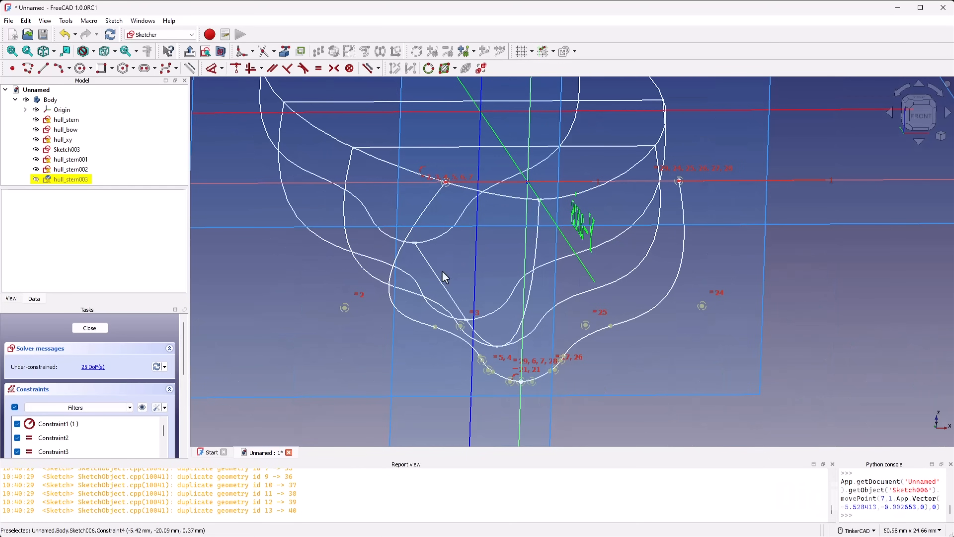
{"action": "right_click_drag", "start_coordinate": [583, 326], "coordinate": [606, 316]}
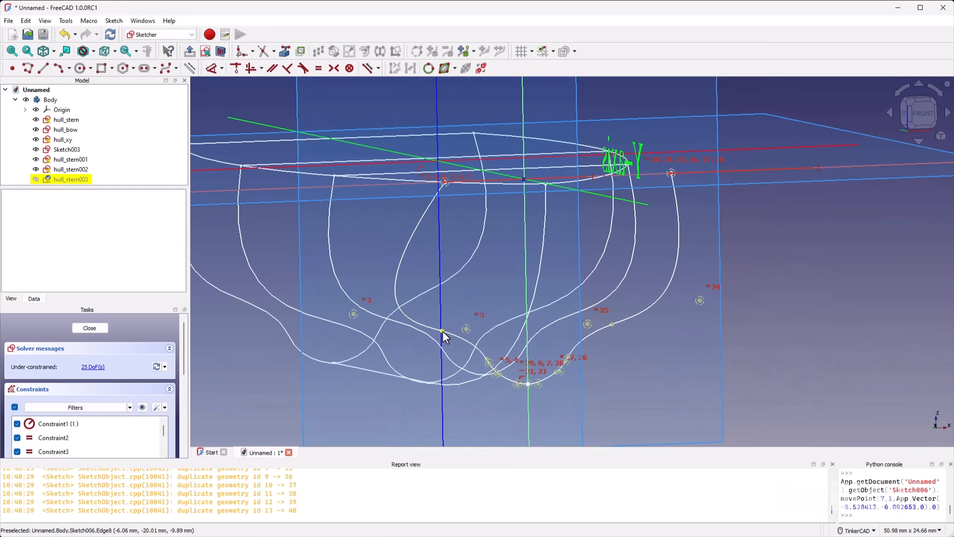
{"action": "left_click_drag", "start_coordinate": [355, 313], "coordinate": [400, 267]}
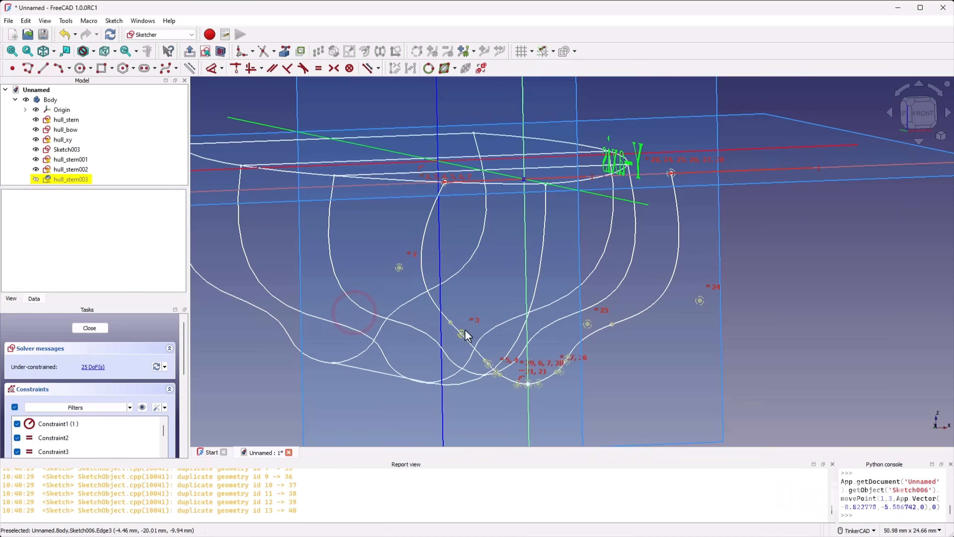
{"action": "scroll", "coordinate": [452, 333], "scroll_direction": "up", "scroll_amount": 4}
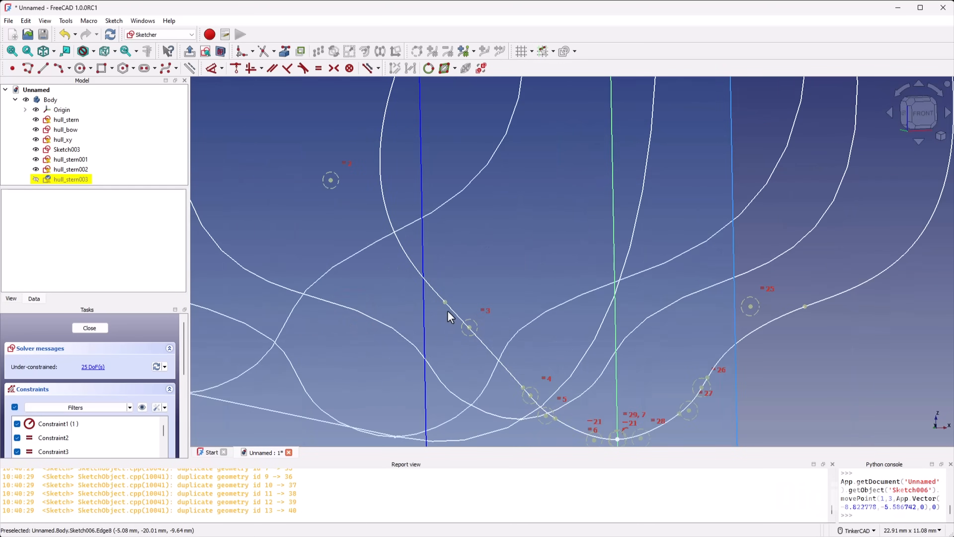
{"action": "left_click_drag", "start_coordinate": [446, 304], "coordinate": [451, 273]}
Step: Delete the right-hand mirrored half of the hull_stern003 section spline
{"action": "left_click", "coordinate": [792, 312]}
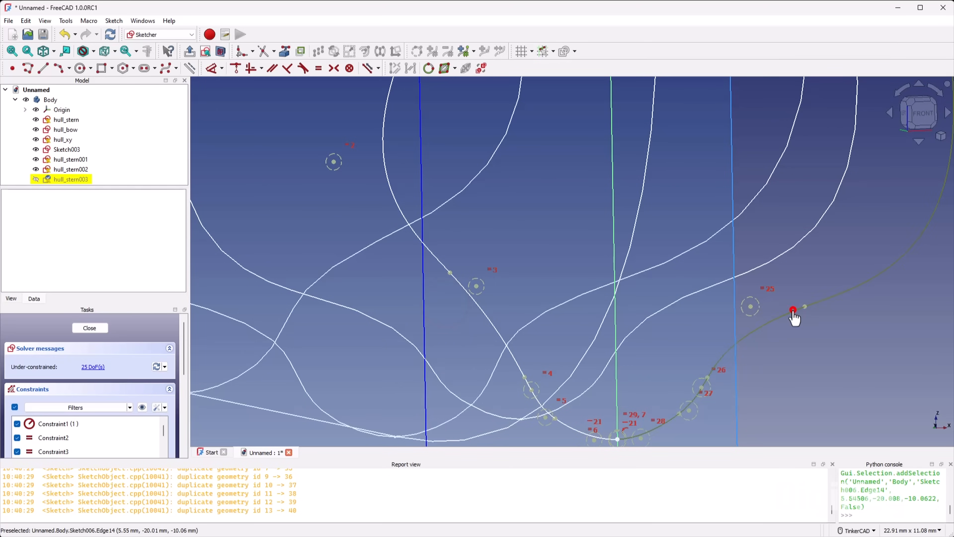
{"action": "key", "text": "Delete"}
{"action": "scroll", "coordinate": [501, 262], "scroll_direction": "down", "scroll_amount": 5}
{"action": "scroll", "coordinate": [477, 285], "scroll_direction": "up", "scroll_amount": 4}
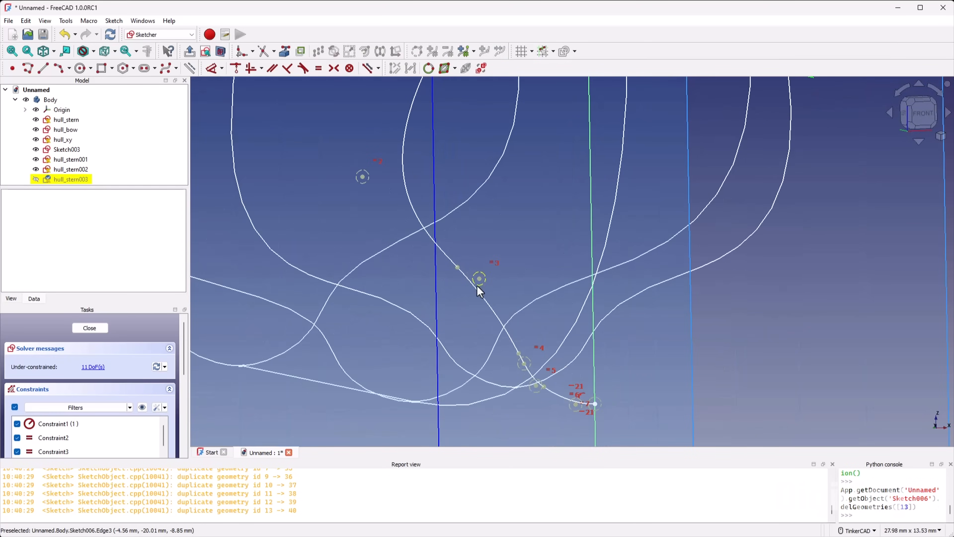
Step: Raise the remaining half-section's lower poles to make the profile shallower, carrying its centreline end upward
{"action": "left_click_drag", "start_coordinate": [481, 280], "coordinate": [496, 224]}
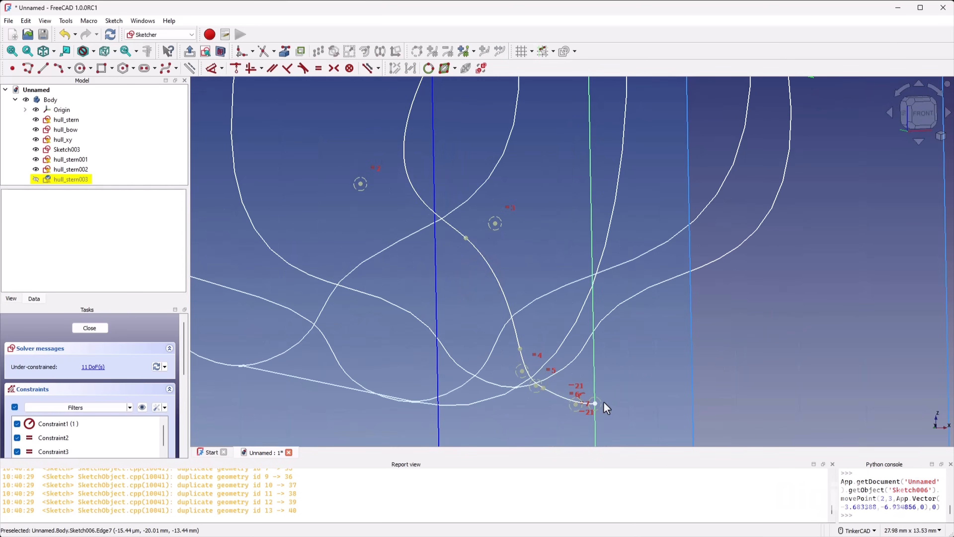
{"action": "mouse_move", "coordinate": [577, 403]}
{"action": "left_mouse_down"}
{"action": "mouse_move", "coordinate": [569, 342]}
{"action": "mouse_move", "coordinate": [504, 269]}
{"action": "left_mouse_up"}
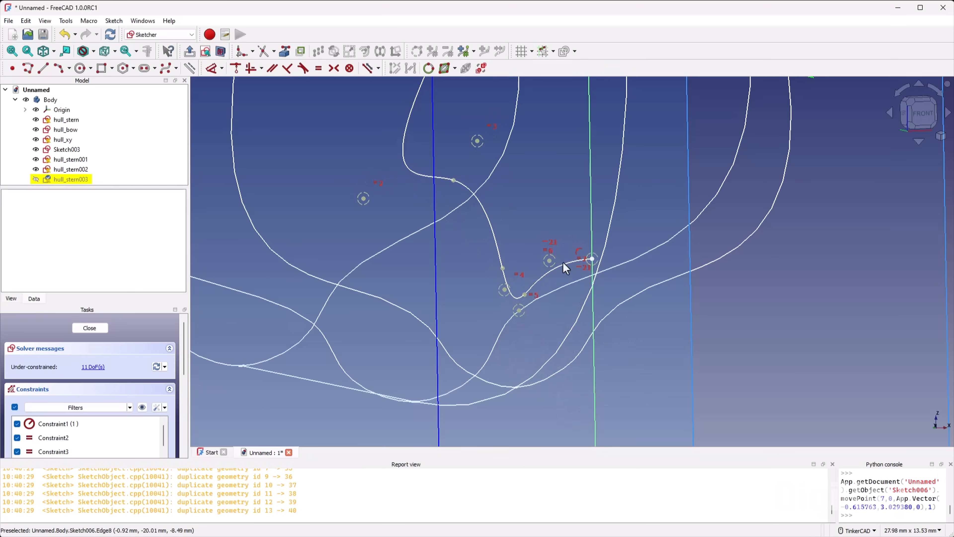
{"action": "left_click_drag", "start_coordinate": [521, 312], "coordinate": [523, 265]}
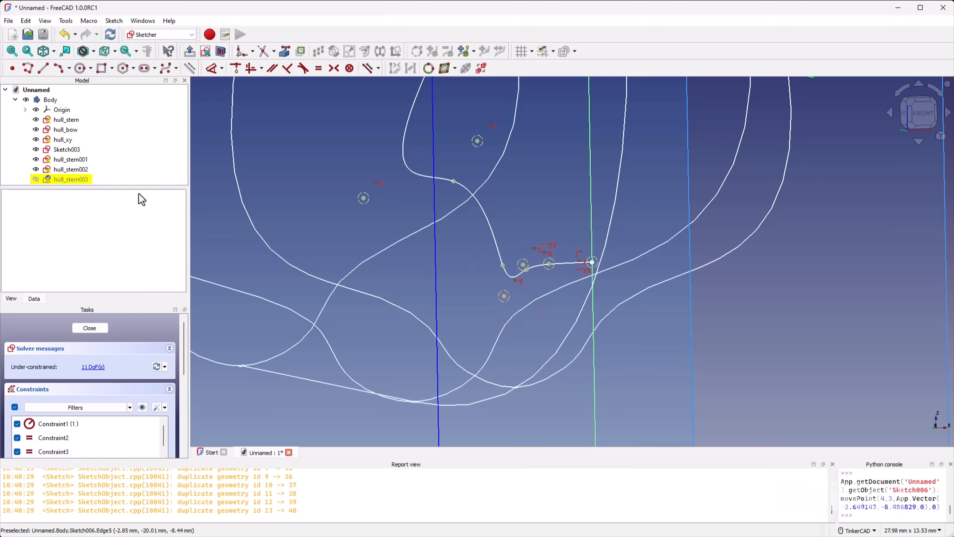
Step: Hide the hull_stern001, hull_stern002, Sketch003 and hull_stern sketches so only the edited section, hull_bow and hull_xy remain visible
{"action": "left_click", "coordinate": [85, 162]}
{"action": "key", "text": "space"}
{"action": "left_click", "coordinate": [75, 169]}
{"action": "key", "text": "space"}
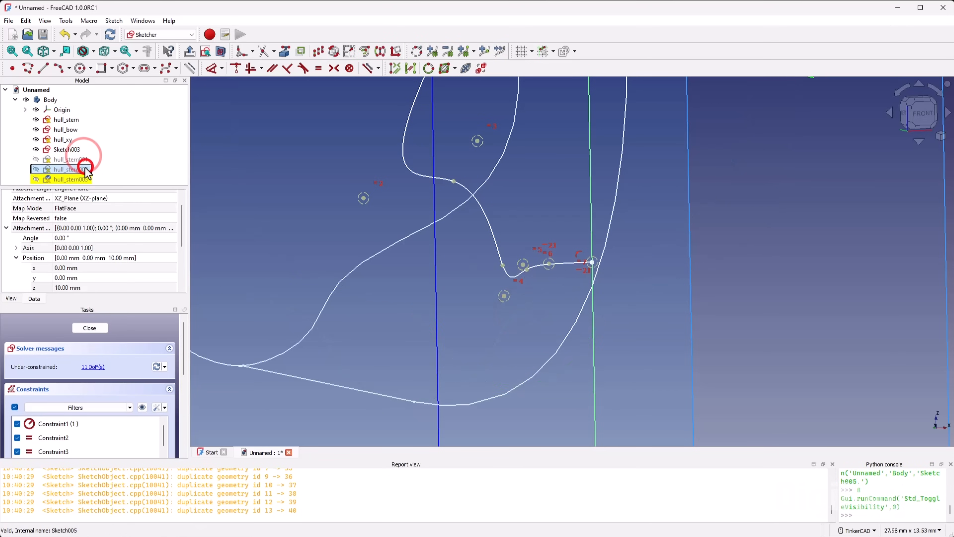
{"action": "left_click", "coordinate": [66, 150]}
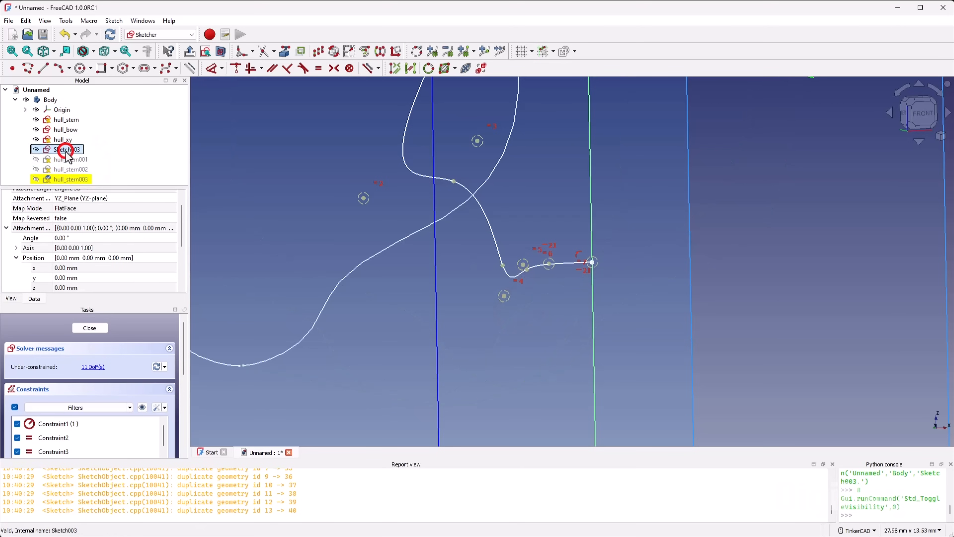
{"action": "left_click", "coordinate": [74, 121]}
{"action": "key", "text": "space"}
{"action": "scroll", "coordinate": [435, 200], "scroll_direction": "down", "scroll_amount": 6}
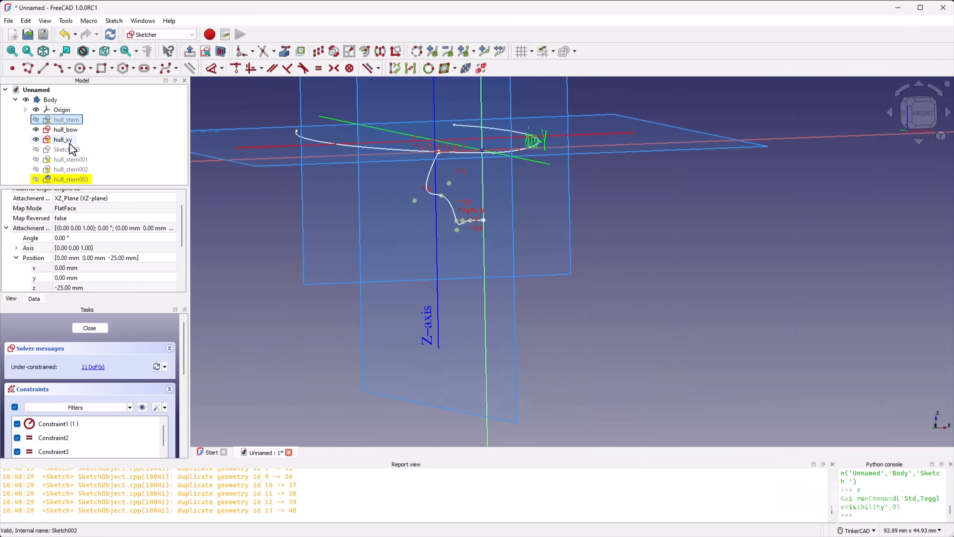
{"action": "mouse_move", "coordinate": [514, 221]}
{"action": "right_mouse_down"}
{"action": "mouse_move", "coordinate": [539, 233]}
{"action": "mouse_move", "coordinate": [548, 221]}
{"action": "right_mouse_up"}
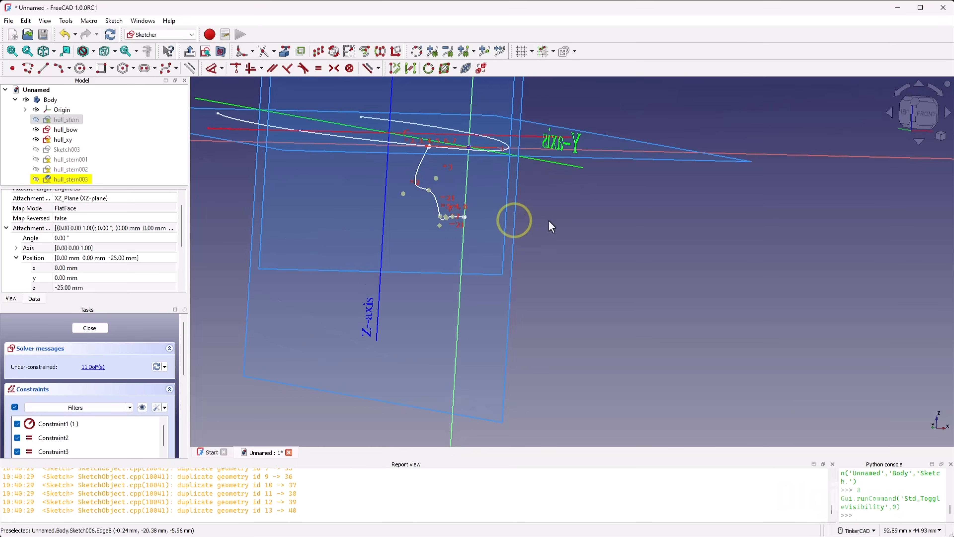
Step: Show Sketch003 again and lower the half-section's centreline endpoint to meet its profile, at about Y = -9.3 mm
{"action": "left_click", "coordinate": [75, 150]}
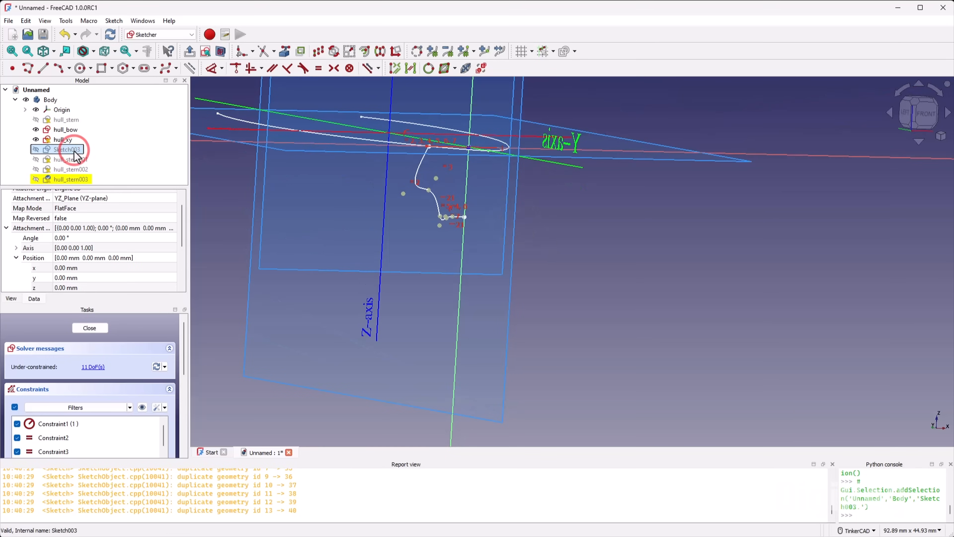
{"action": "key", "text": "space"}
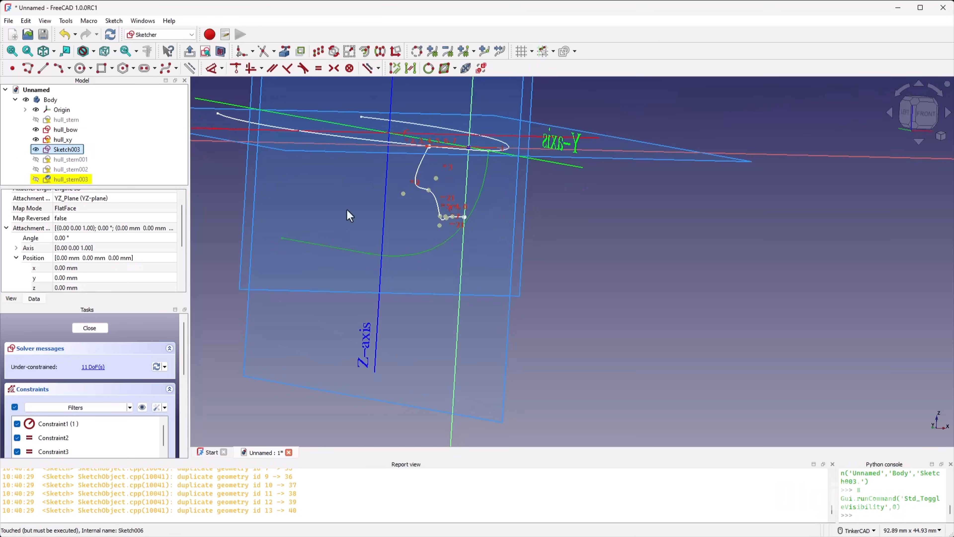
{"action": "scroll", "coordinate": [477, 206], "scroll_direction": "up", "scroll_amount": 6}
{"action": "left_click_drag", "start_coordinate": [560, 250], "coordinate": [556, 300]}
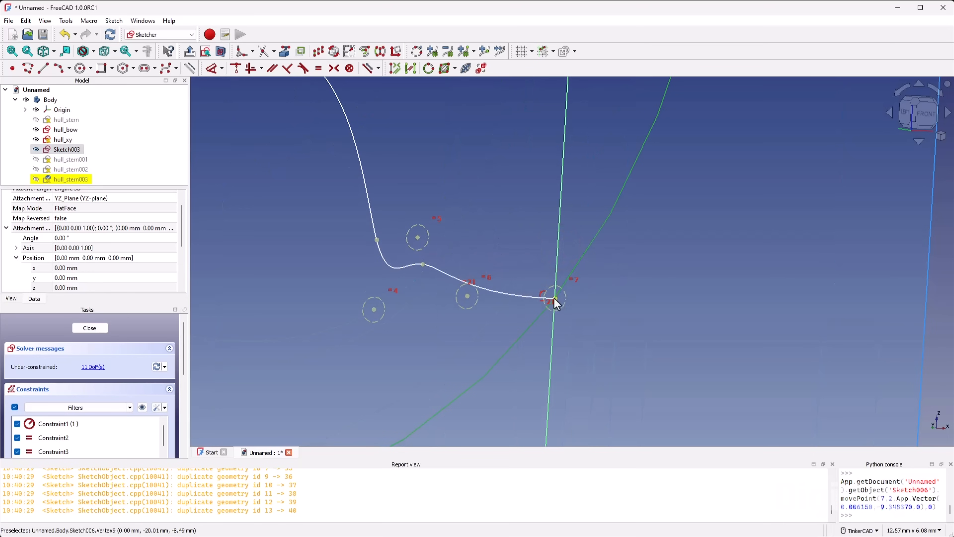
Step: Reshape the half-section spline in front view by moving its knots and side pole so it sweeps smoothly down to the centreline
{"action": "scroll", "coordinate": [420, 239], "scroll_direction": "down", "scroll_amount": 6}
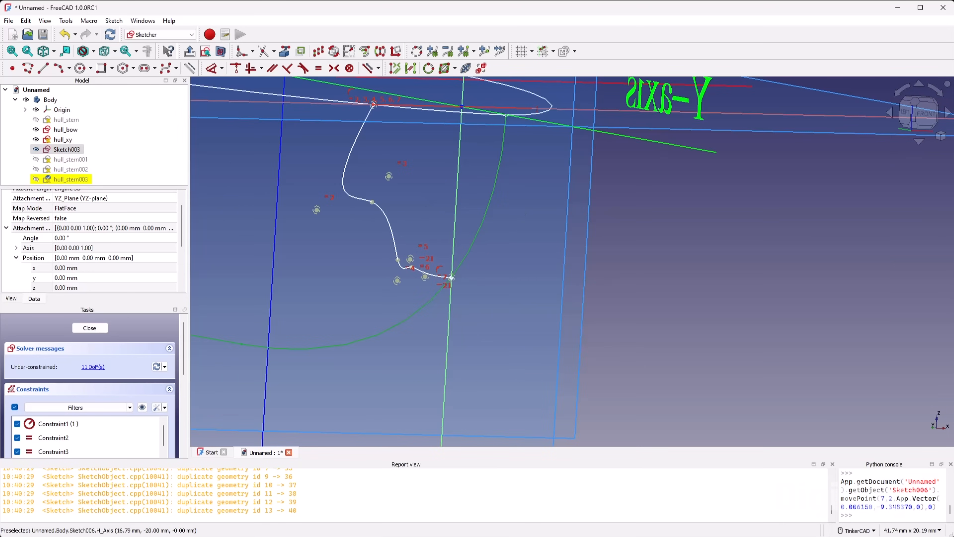
{"action": "left_click", "coordinate": [892, 140]}
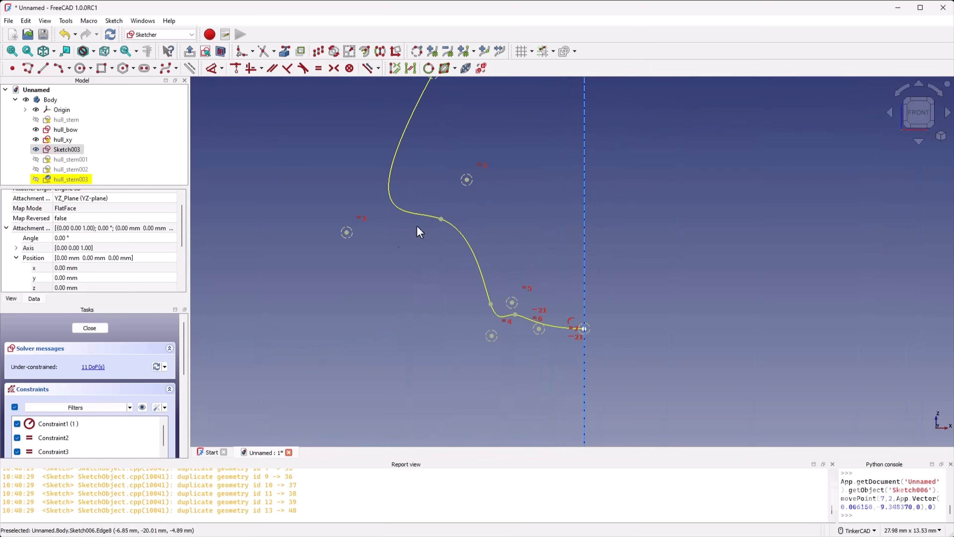
{"action": "left_click_drag", "start_coordinate": [441, 218], "coordinate": [452, 231]}
{"action": "left_click_drag", "start_coordinate": [494, 309], "coordinate": [516, 263]}
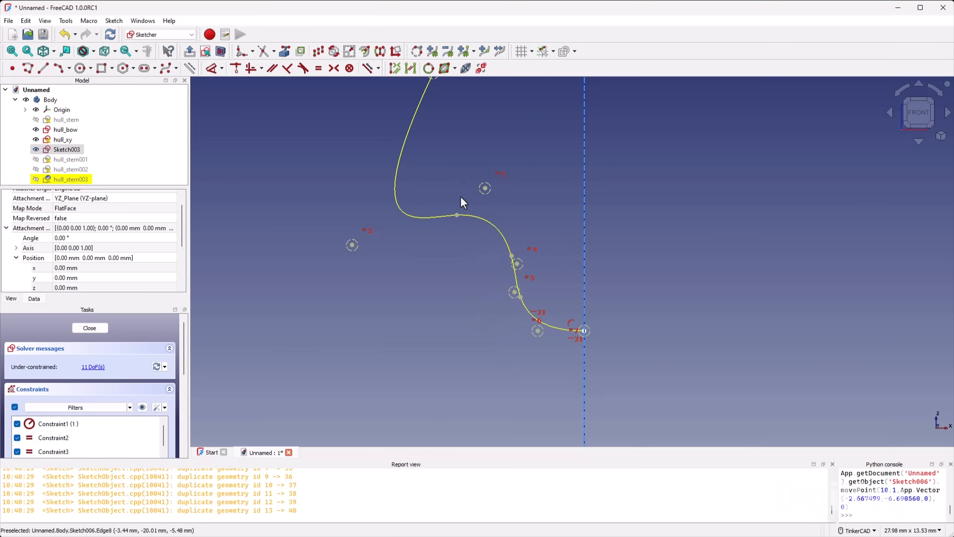
{"action": "left_click_drag", "start_coordinate": [352, 247], "coordinate": [408, 176]}
{"action": "left_click_drag", "start_coordinate": [468, 203], "coordinate": [474, 229]}
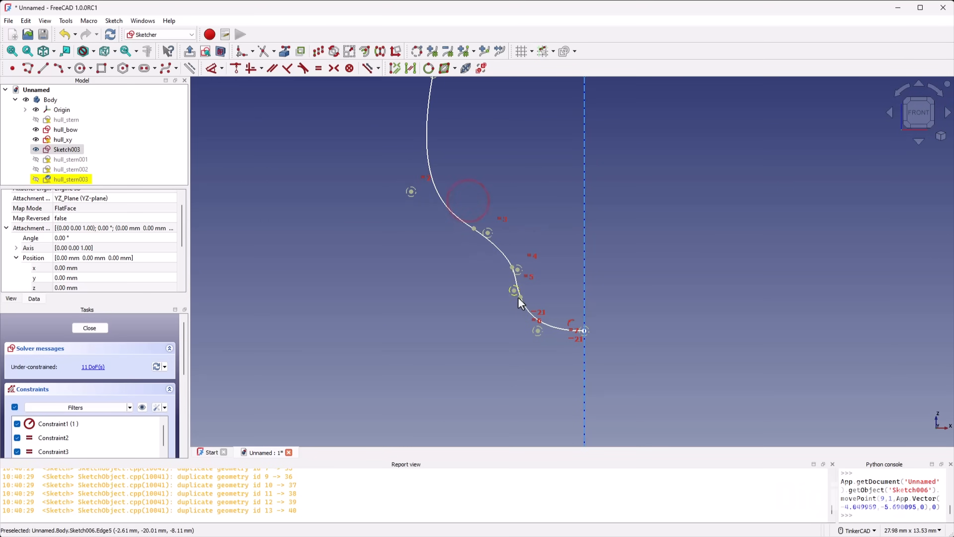
{"action": "left_click_drag", "start_coordinate": [520, 304], "coordinate": [518, 294]}
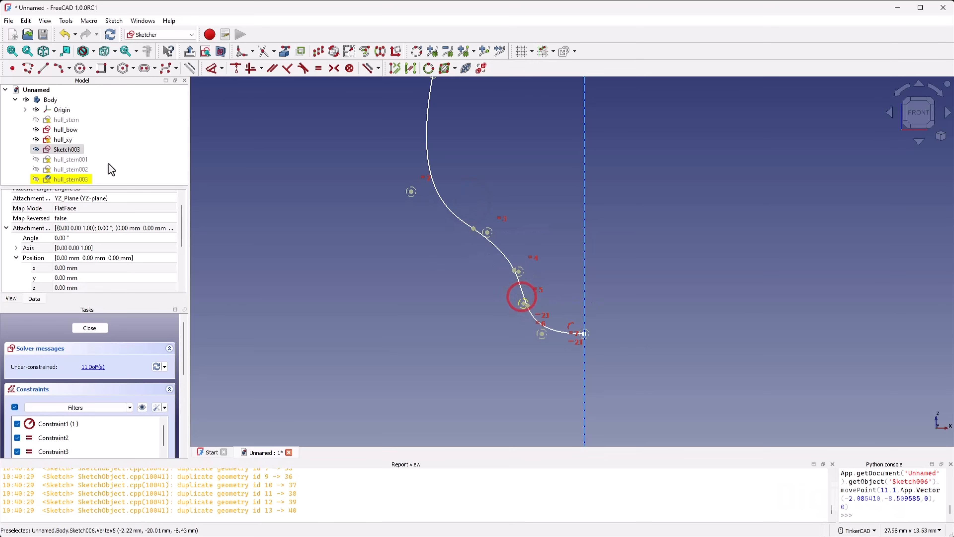
Step: Show hull_stern002 as a reference and move the half-section's upper poles to follow its outline more closely
{"action": "left_click", "coordinate": [80, 170]}
{"action": "key", "text": "space"}
{"action": "scroll", "coordinate": [472, 275], "scroll_direction": "down", "scroll_amount": 2}
{"action": "scroll", "coordinate": [492, 274], "scroll_direction": "up", "scroll_amount": 3}
{"action": "scroll", "coordinate": [502, 293], "scroll_direction": "up", "scroll_amount": 1}
{"action": "left_click_drag", "start_coordinate": [443, 228], "coordinate": [443, 232]}
{"action": "scroll", "coordinate": [360, 218], "scroll_direction": "down", "scroll_amount": 2}
{"action": "left_click_drag", "start_coordinate": [377, 218], "coordinate": [357, 221]}
{"action": "left_click_drag", "start_coordinate": [436, 256], "coordinate": [472, 262]}
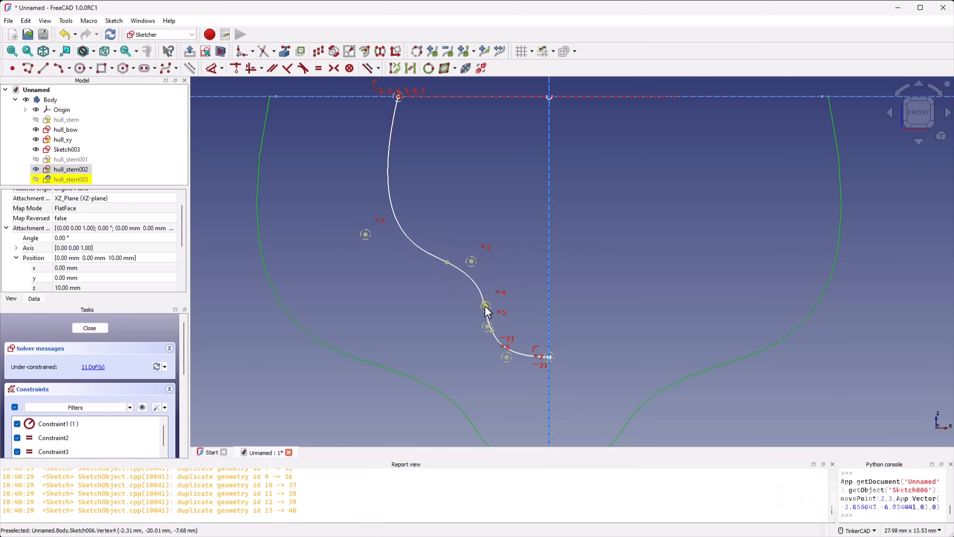
Step: Refine the half-section's lower bend by repositioning its middle knot and the poles near the keel
{"action": "mouse_move", "coordinate": [498, 303]}
{"action": "left_mouse_down"}
{"action": "mouse_move", "coordinate": [484, 311]}
{"action": "mouse_move", "coordinate": [488, 305]}
{"action": "mouse_move", "coordinate": [511, 335]}
{"action": "mouse_move", "coordinate": [513, 328]}
{"action": "mouse_move", "coordinate": [487, 318]}
{"action": "mouse_move", "coordinate": [496, 312]}
{"action": "left_mouse_up"}
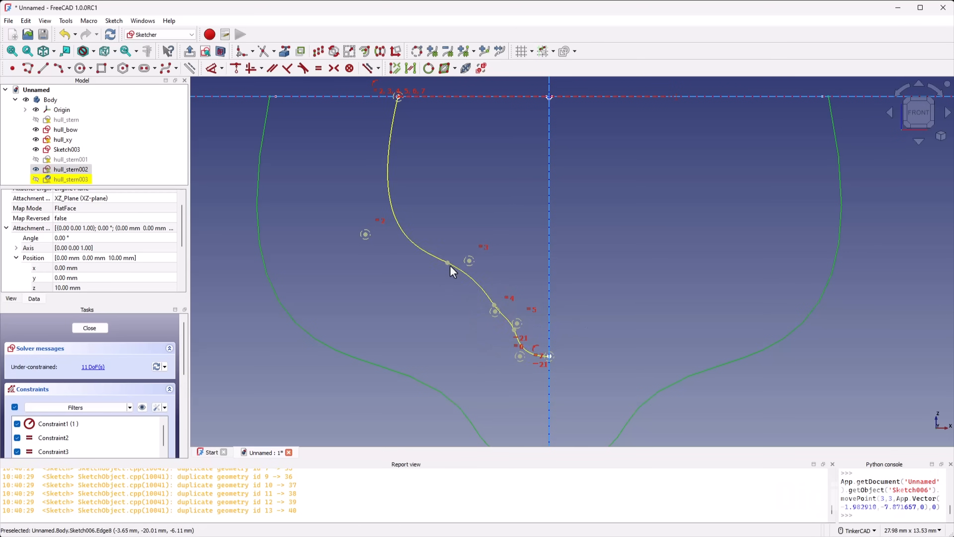
{"action": "left_click_drag", "start_coordinate": [447, 263], "coordinate": [456, 281]}
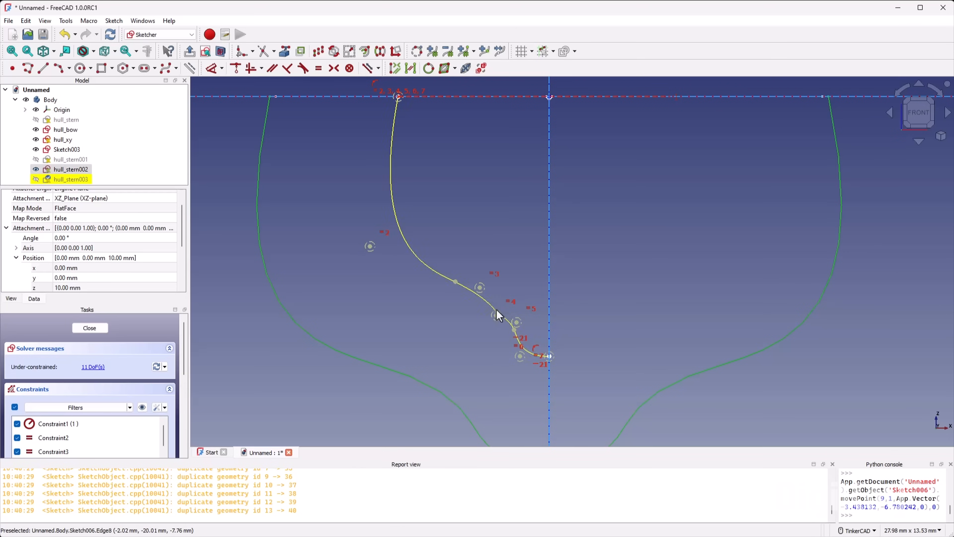
{"action": "left_click_drag", "start_coordinate": [497, 313], "coordinate": [499, 293]}
{"action": "left_click_drag", "start_coordinate": [514, 328], "coordinate": [483, 285]}
{"action": "scroll", "coordinate": [487, 305], "scroll_direction": "up", "scroll_amount": 3}
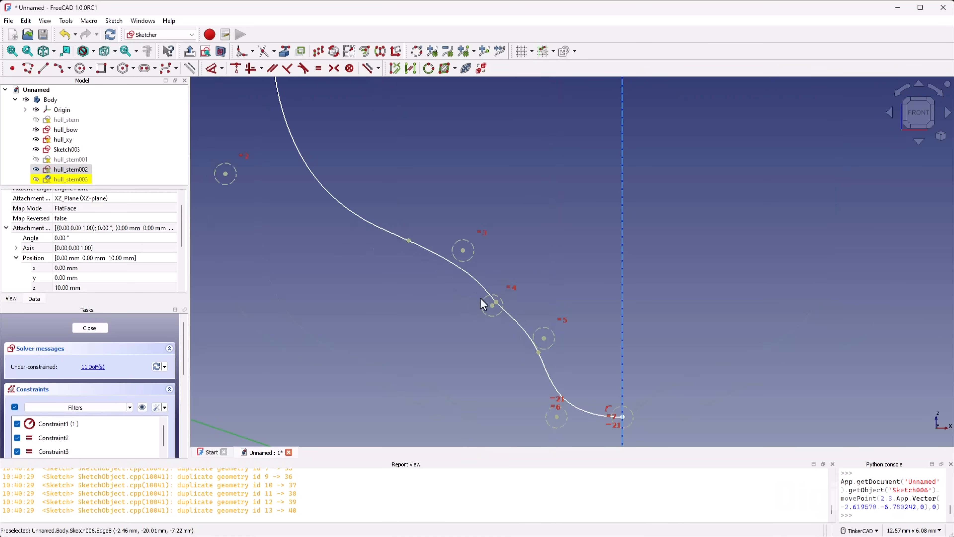
{"action": "left_click_drag", "start_coordinate": [492, 306], "coordinate": [514, 290]}
Step: Lower the knot above the keel bend and move the side pole outward to about X = -7.1 mm, Y = -4.9 mm
{"action": "scroll", "coordinate": [451, 327], "scroll_direction": "down", "scroll_amount": 5}
{"action": "scroll", "coordinate": [496, 330], "scroll_direction": "up", "scroll_amount": 3}
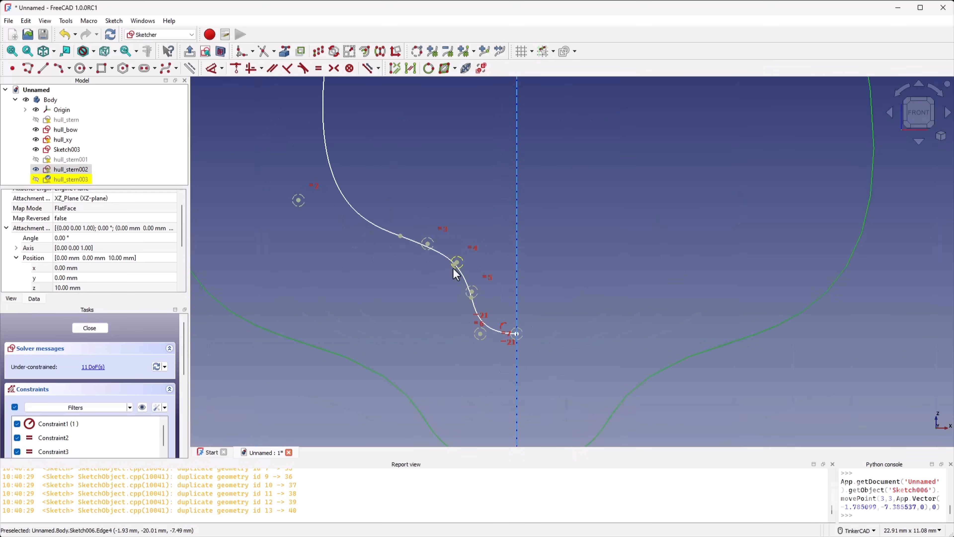
{"action": "left_click_drag", "start_coordinate": [455, 264], "coordinate": [455, 281]}
{"action": "scroll", "coordinate": [460, 290], "scroll_direction": "down", "scroll_amount": 5}
{"action": "scroll", "coordinate": [450, 270], "scroll_direction": "up", "scroll_amount": 3}
{"action": "left_click_drag", "start_coordinate": [359, 252], "coordinate": [346, 240]}
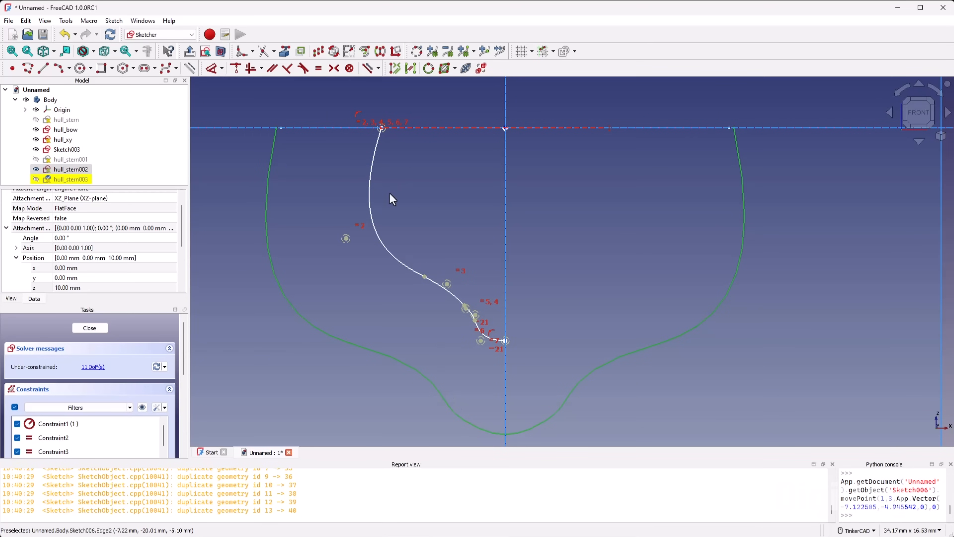
{"action": "left_click", "coordinate": [370, 184]}
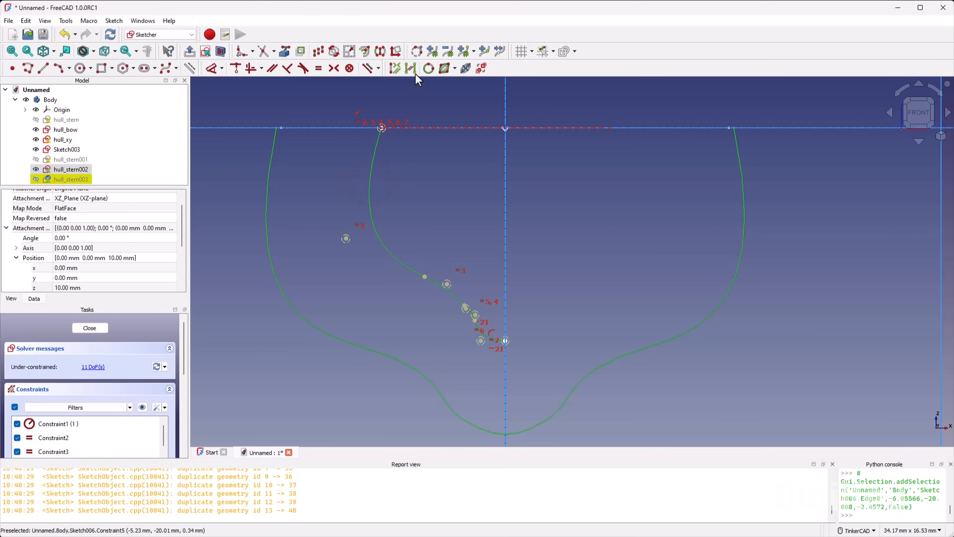
{"action": "left_click", "coordinate": [381, 50]}
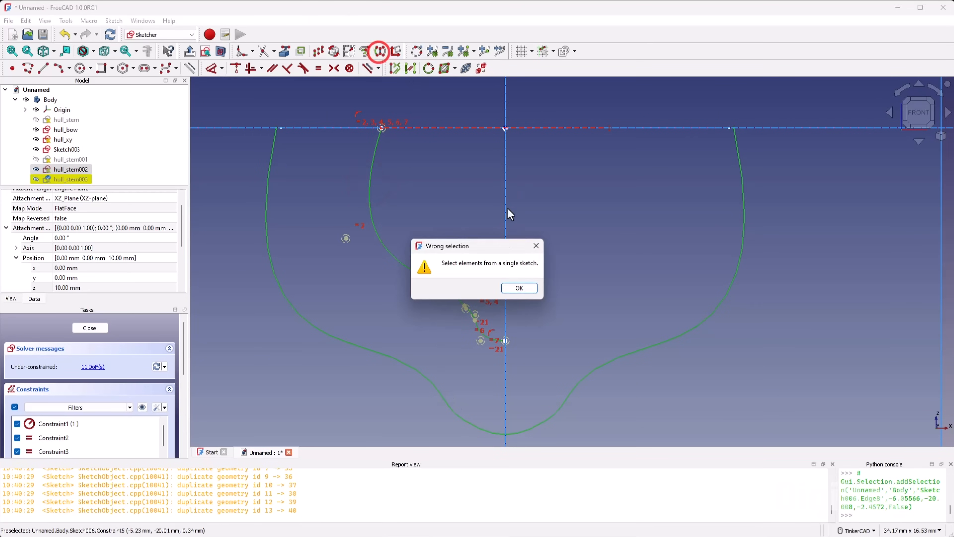
{"action": "left_click", "coordinate": [518, 286]}
{"action": "left_click", "coordinate": [456, 190]}
Step: Mirror the whole half-section spline across the sketch's vertical axis with the Symmetry tool, keeping the original
{"action": "left_click_drag", "start_coordinate": [353, 97], "coordinate": [543, 358]}
{"action": "left_click", "coordinate": [381, 50]}
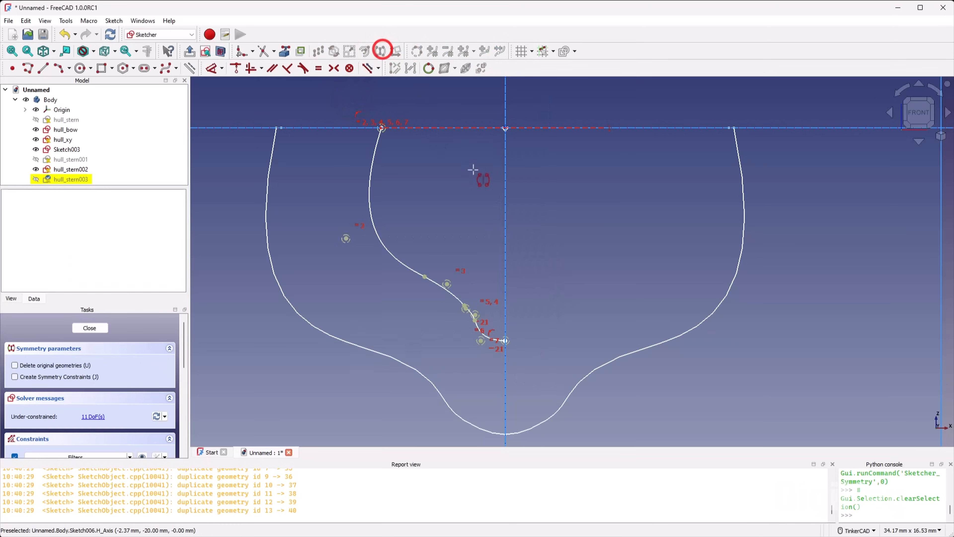
{"action": "left_click", "coordinate": [505, 187]}
{"action": "right_click", "coordinate": [459, 196]}
{"action": "left_click", "coordinate": [459, 194]}
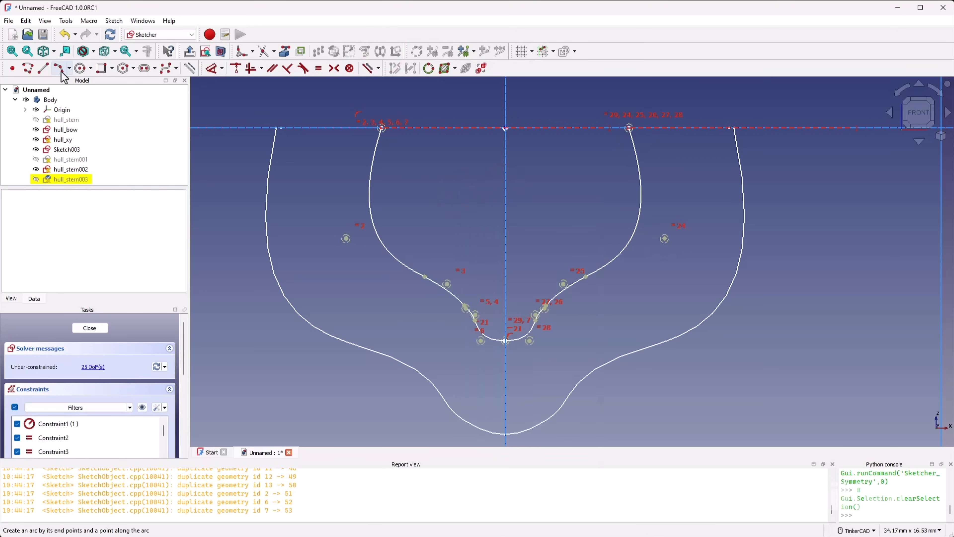
Step: Draw a straight line joining the two top endpoints to close the section, and exit the Line tool
{"action": "left_click", "coordinate": [42, 68]}
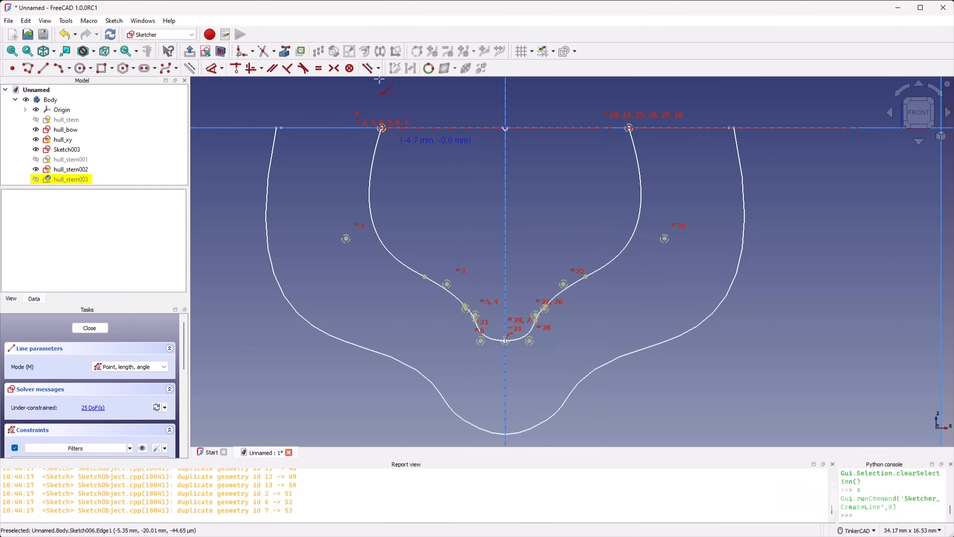
{"action": "scroll", "coordinate": [380, 90], "scroll_direction": "up", "scroll_amount": 5}
{"action": "left_click", "coordinate": [380, 186]}
{"action": "scroll", "coordinate": [381, 186], "scroll_direction": "down", "scroll_amount": 4}
{"action": "scroll", "coordinate": [499, 167], "scroll_direction": "up", "scroll_amount": 4}
{"action": "left_click", "coordinate": [500, 170]}
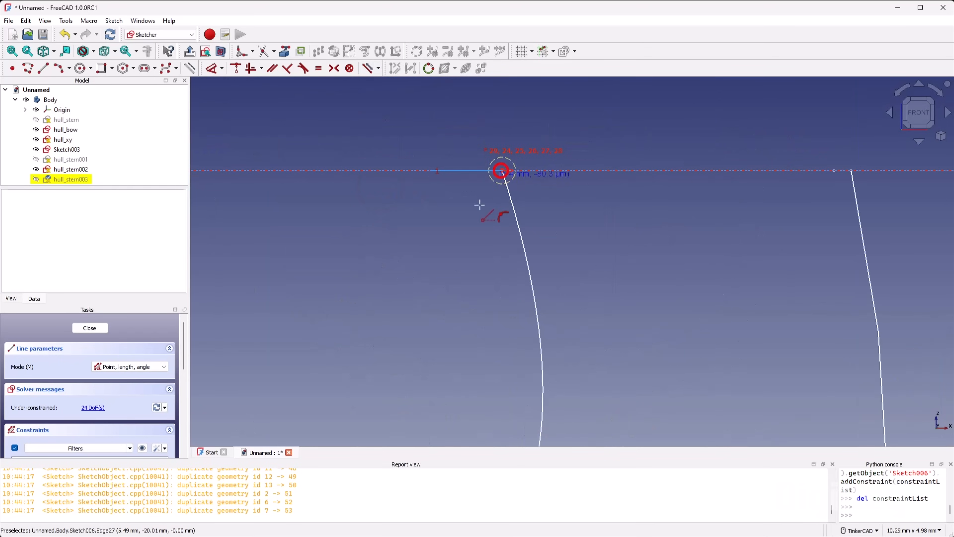
{"action": "right_click", "coordinate": [460, 228]}
Step: Try to raise the original half-spline's bottom endpoint along the vertical axis to about Y = -9.3 mm at the keel curve, and undo the move
{"action": "scroll", "coordinate": [447, 230], "scroll_direction": "down", "scroll_amount": 3}
{"action": "mouse_move", "coordinate": [445, 231]}
{"action": "right_mouse_down"}
{"action": "mouse_move", "coordinate": [455, 229]}
{"action": "mouse_move", "coordinate": [453, 271]}
{"action": "mouse_move", "coordinate": [465, 302]}
{"action": "right_mouse_up"}
{"action": "scroll", "coordinate": [396, 353], "scroll_direction": "down", "scroll_amount": 3}
{"action": "scroll", "coordinate": [362, 385], "scroll_direction": "up", "scroll_amount": 5}
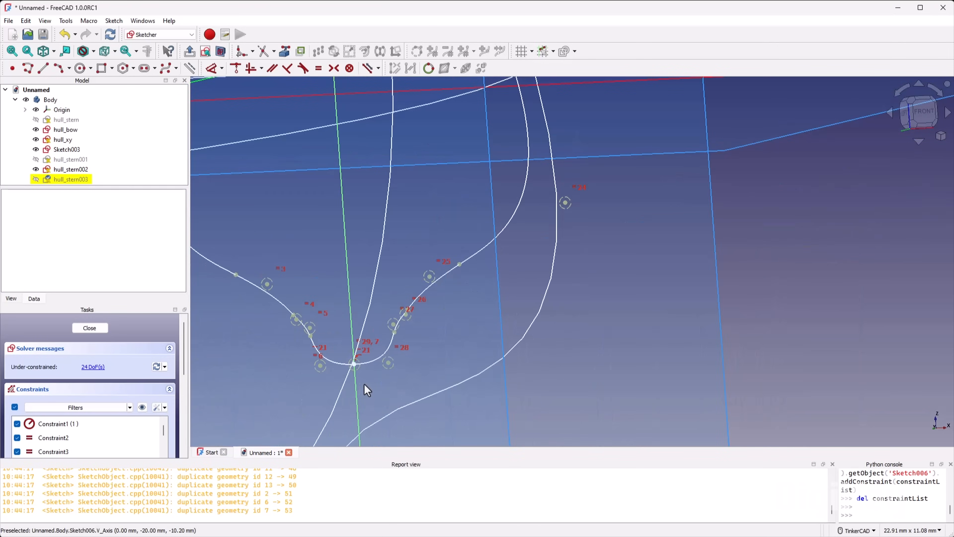
{"action": "scroll", "coordinate": [355, 381], "scroll_direction": "up", "scroll_amount": 5}
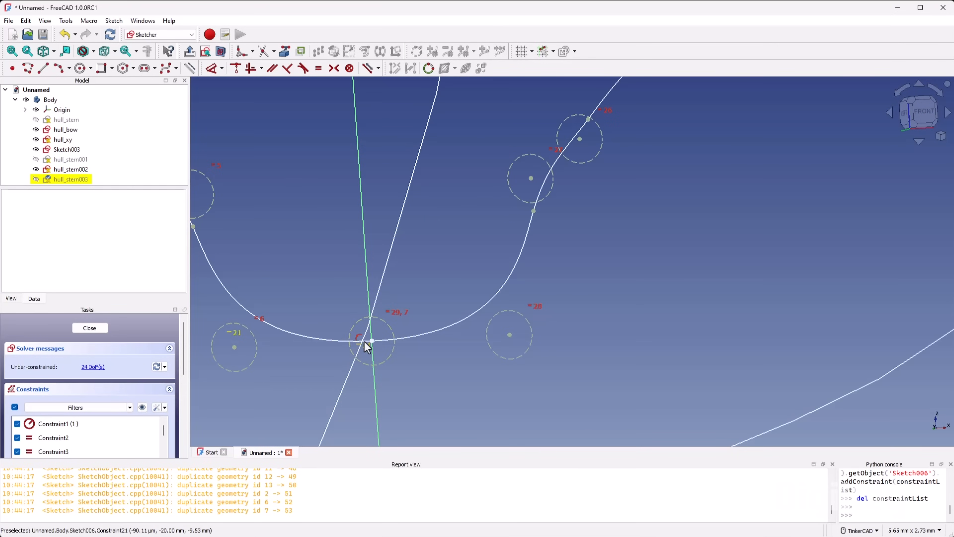
{"action": "left_click_drag", "start_coordinate": [372, 341], "coordinate": [370, 321]}
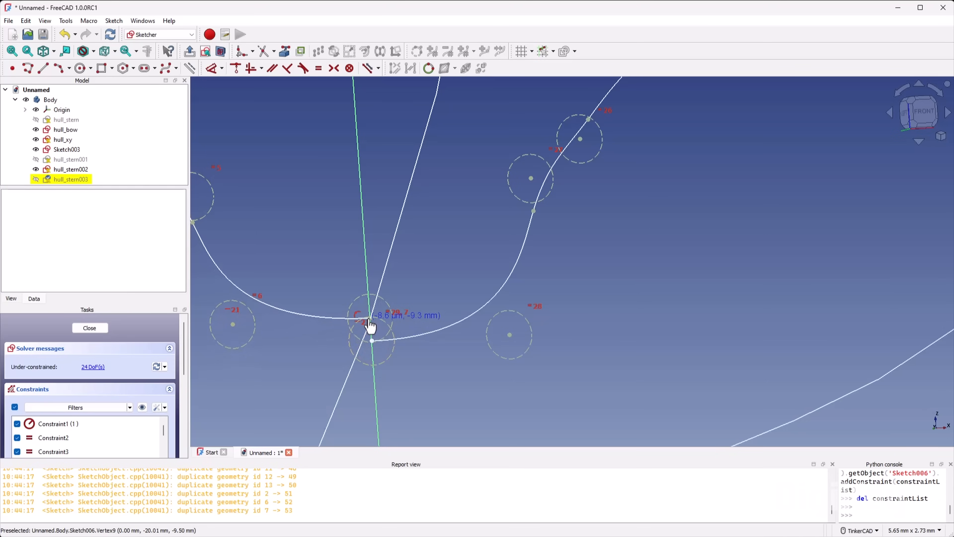
{"action": "left_click_drag", "start_coordinate": [370, 320], "coordinate": [370, 319]}
{"action": "key", "text": "ctrl+z"}
Step: Close the hull_stern003 sketch and rename the keel profile Sketch003 to hull_yz
{"action": "scroll", "coordinate": [441, 283], "scroll_direction": "down", "scroll_amount": 5}
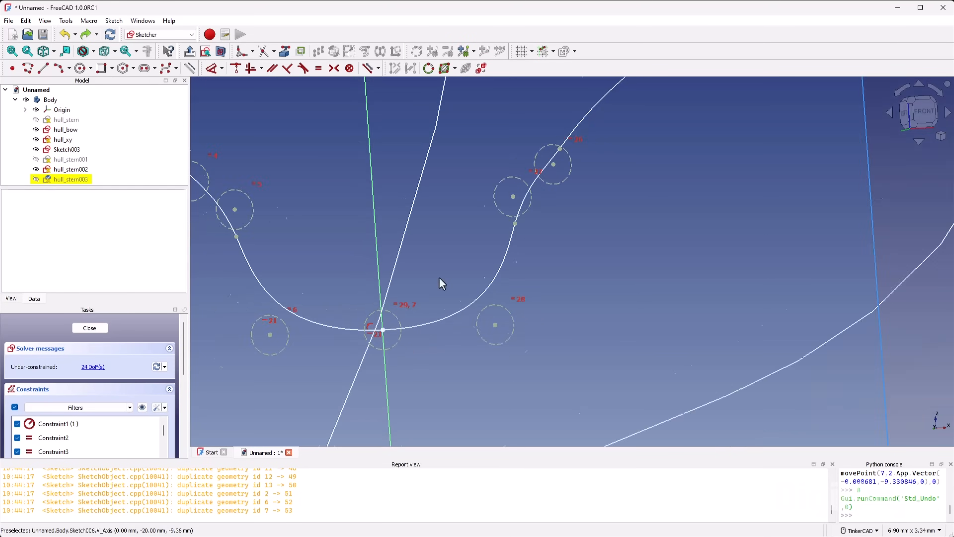
{"action": "left_click", "coordinate": [928, 113]}
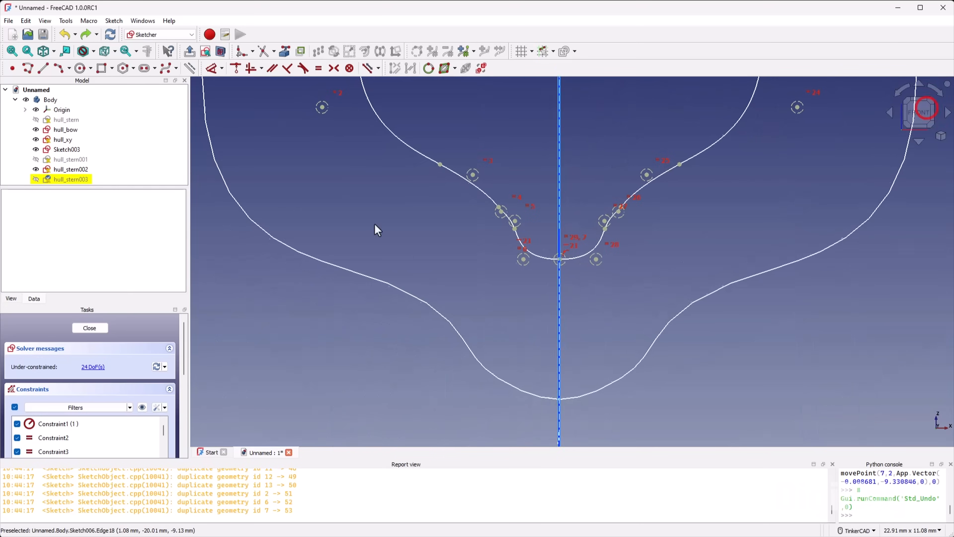
{"action": "left_click", "coordinate": [103, 330]}
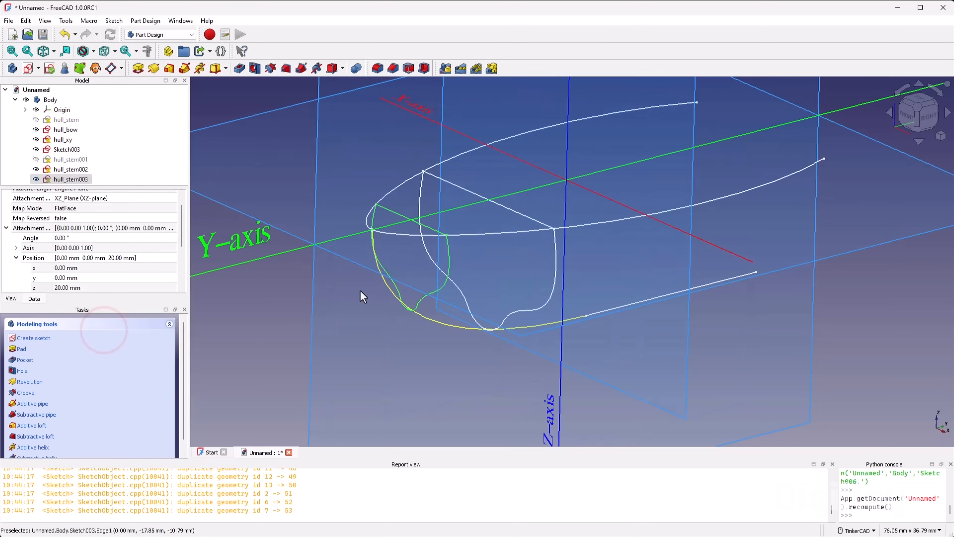
{"action": "left_click", "coordinate": [74, 150]}
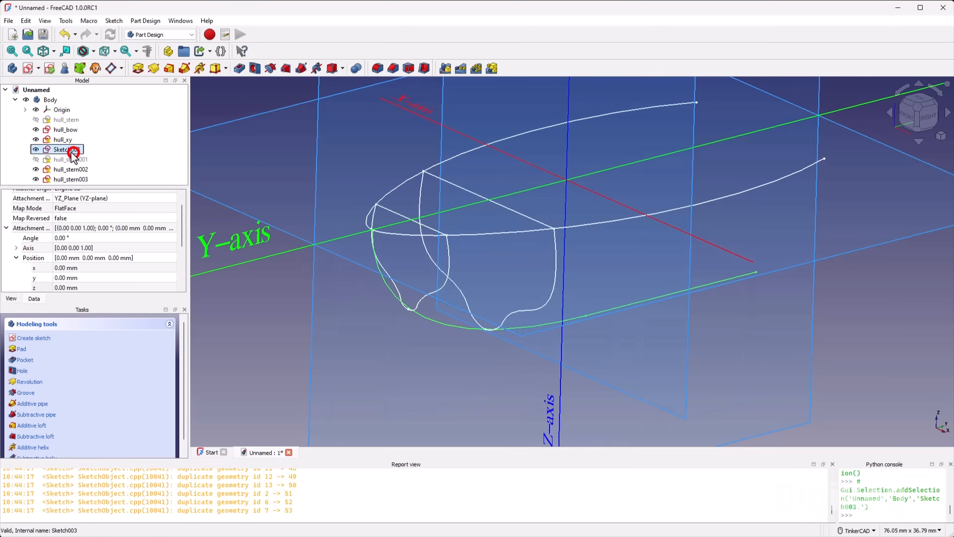
{"action": "right_click", "coordinate": [72, 150]}
{"action": "left_click", "coordinate": [152, 470]}
{"action": "type", "text": "hull_yz"}
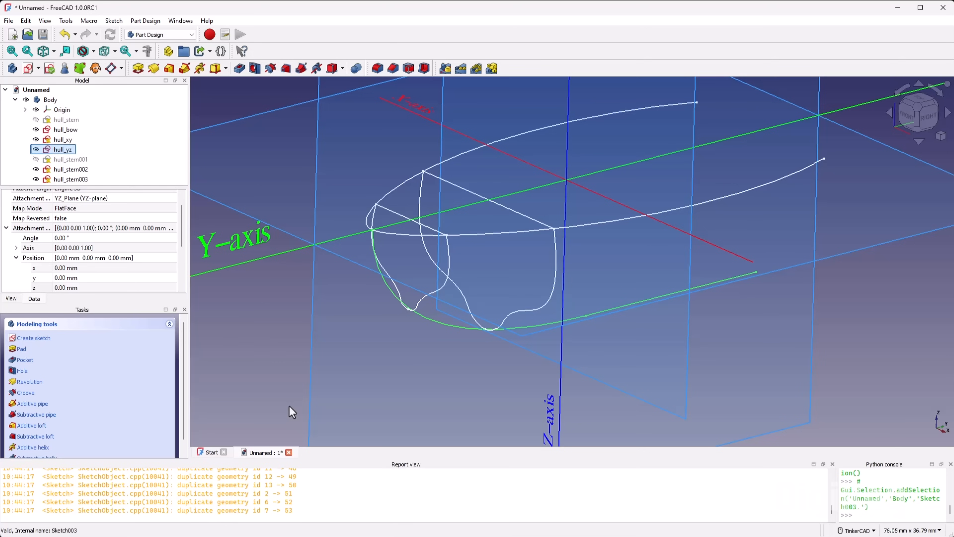
Step: Examine the hull's tip where the hull_xy outline and the hull_yz keel curve meet
{"action": "scroll", "coordinate": [248, 372], "scroll_direction": "down", "scroll_amount": 5}
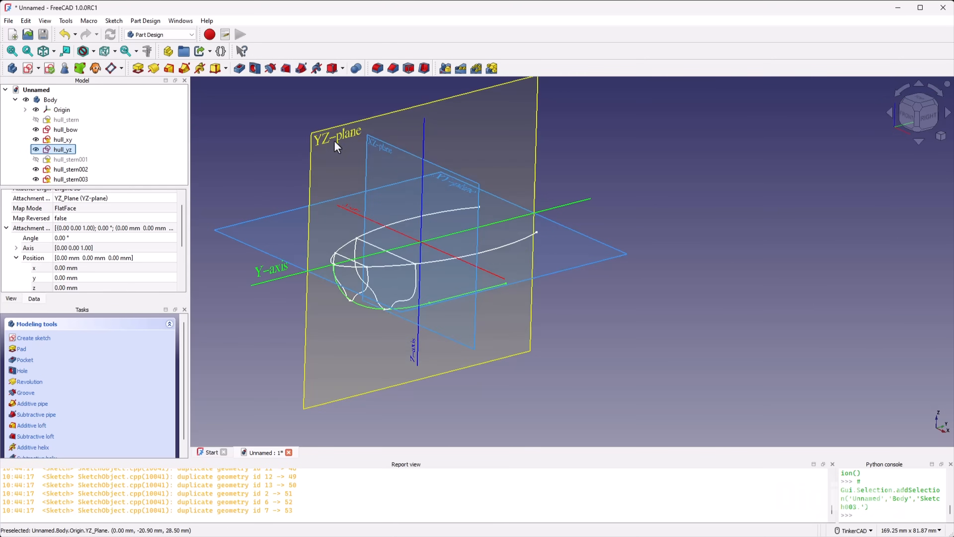
{"action": "scroll", "coordinate": [353, 263], "scroll_direction": "up", "scroll_amount": 4}
{"action": "left_click", "coordinate": [231, 132]}
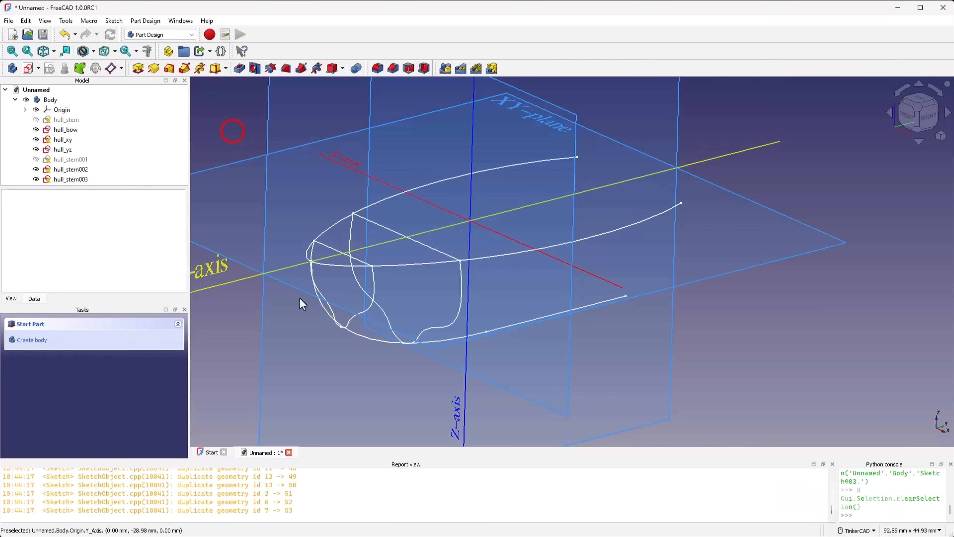
{"action": "right_click_drag", "start_coordinate": [400, 294], "coordinate": [384, 320]}
{"action": "scroll", "coordinate": [274, 295], "scroll_direction": "up", "scroll_amount": 3}
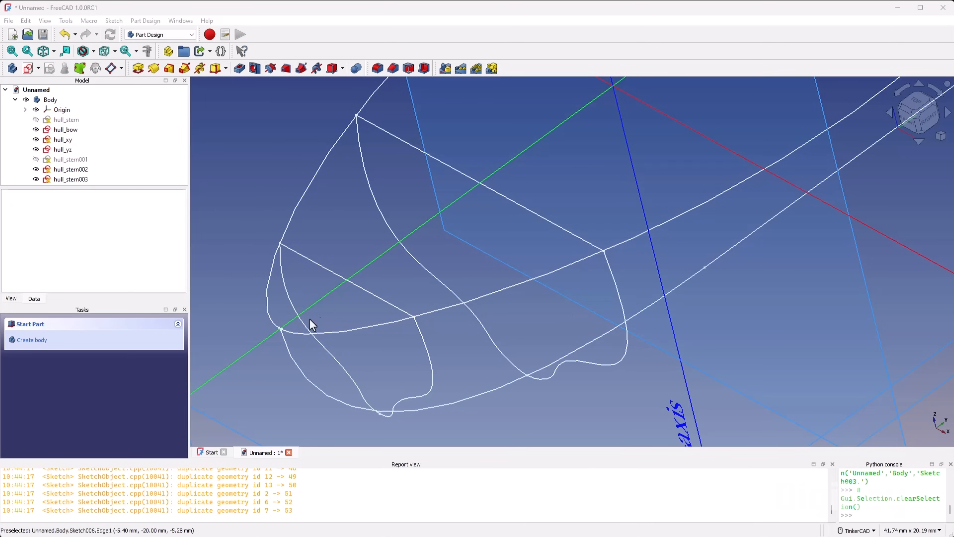
{"action": "scroll", "coordinate": [278, 337], "scroll_direction": "up", "scroll_amount": 5}
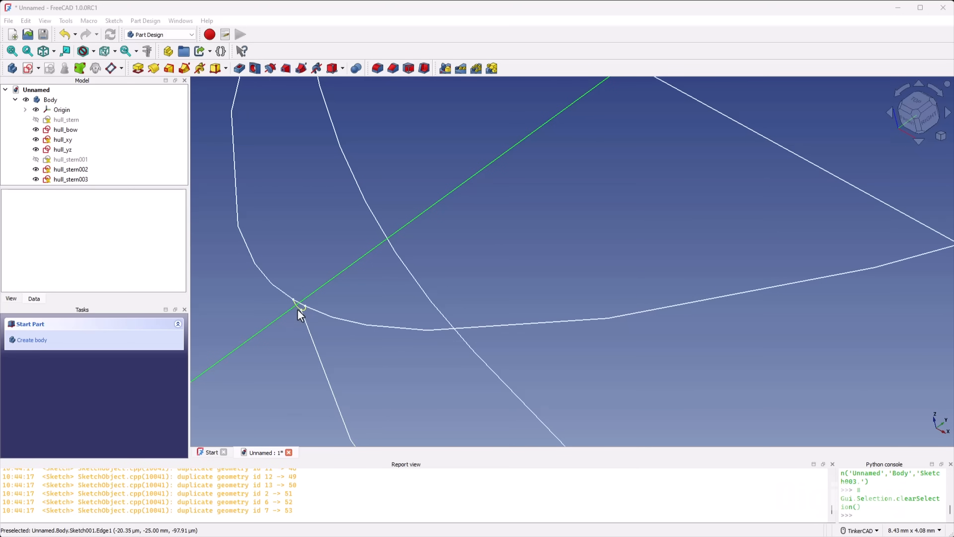
{"action": "scroll", "coordinate": [301, 311], "scroll_direction": "down", "scroll_amount": 3}
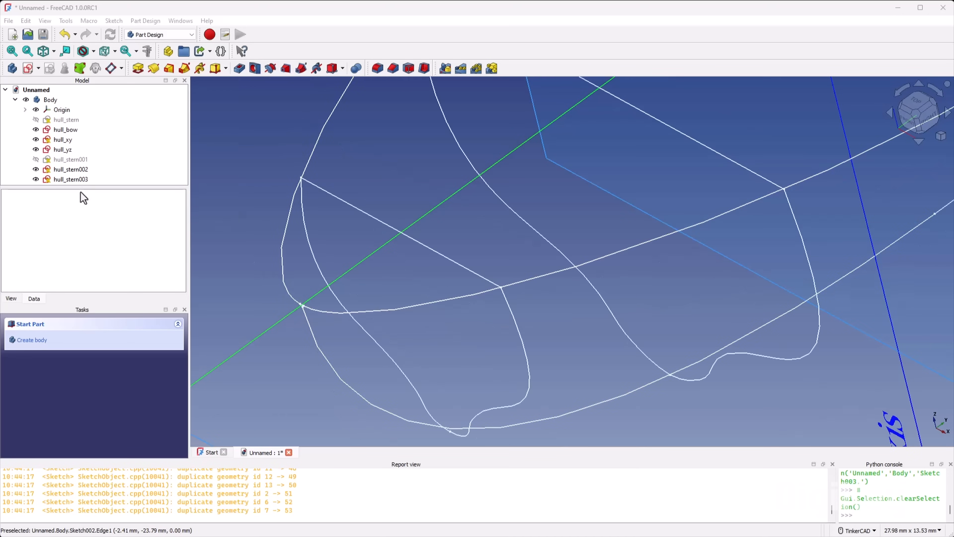
Step: Duplicate the hull_stern003 sketch into the Body, copying only the sketch without its dependencies
{"action": "left_click", "coordinate": [66, 178]}
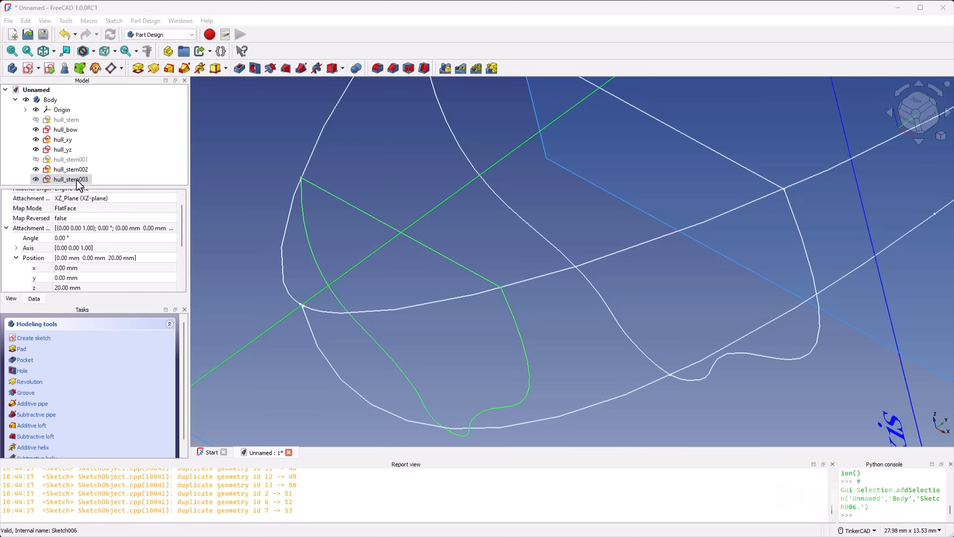
{"action": "key", "text": "ctrl+e"}
{"action": "left_click", "coordinate": [300, 203]}
{"action": "left_click", "coordinate": [301, 213]}
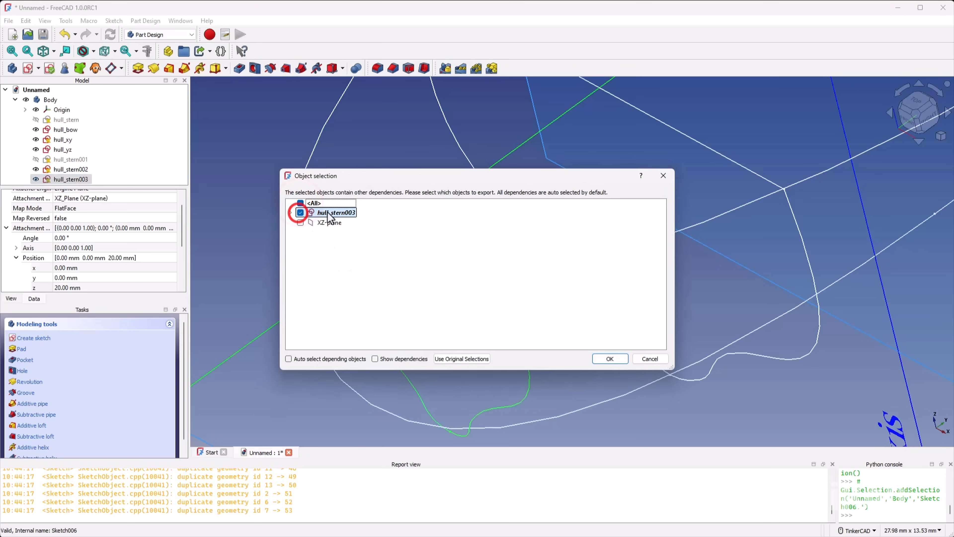
{"action": "left_click", "coordinate": [609, 359]}
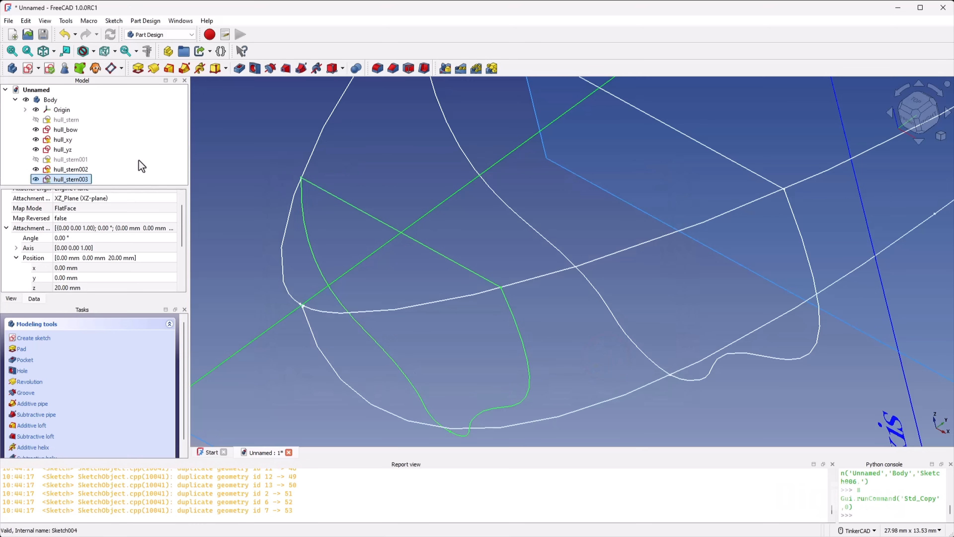
{"action": "left_click", "coordinate": [166, 158]}
{"action": "scroll", "coordinate": [97, 159], "scroll_direction": "down", "scroll_amount": 1}
{"action": "left_click_drag", "start_coordinate": [45, 181], "coordinate": [83, 178]}
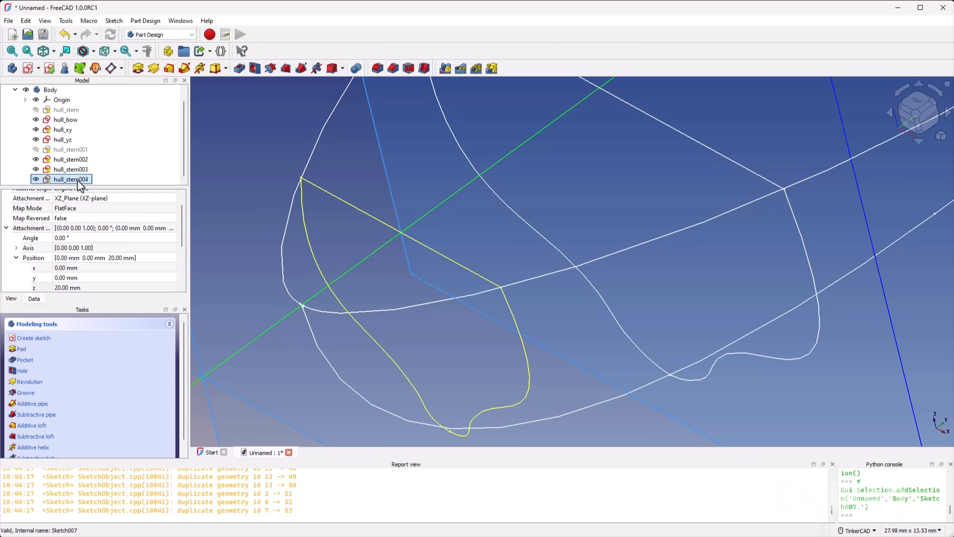
Step: Try to move hull_stern004 directly after hull_stern003 in the Body's feature order
{"action": "mouse_move", "coordinate": [67, 179]}
{"action": "left_mouse_down"}
{"action": "mouse_move", "coordinate": [75, 122]}
{"action": "mouse_move", "coordinate": [89, 182]}
{"action": "mouse_move", "coordinate": [68, 186]}
{"action": "left_mouse_up"}
{"action": "right_click", "coordinate": [65, 185]}
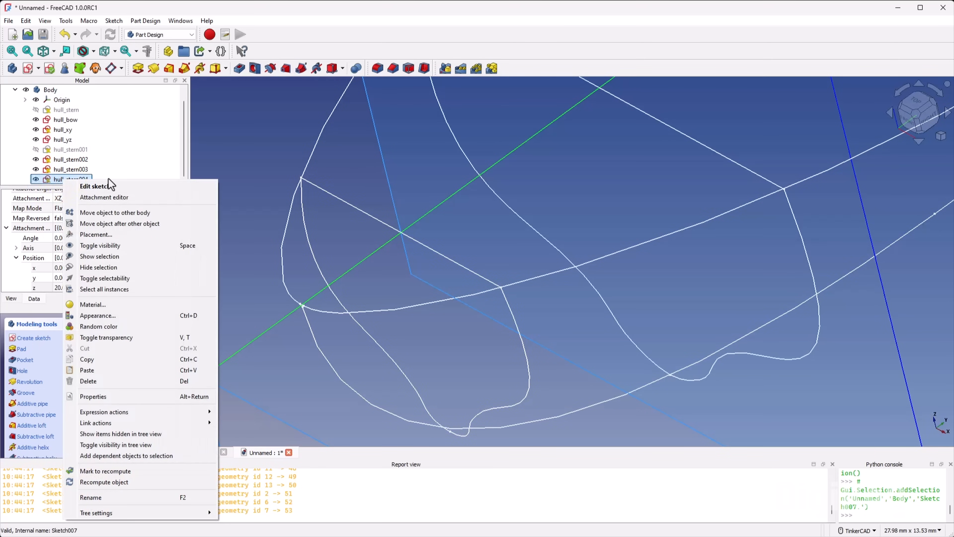
{"action": "left_click", "coordinate": [123, 225]}
{"action": "left_click", "coordinate": [457, 274]}
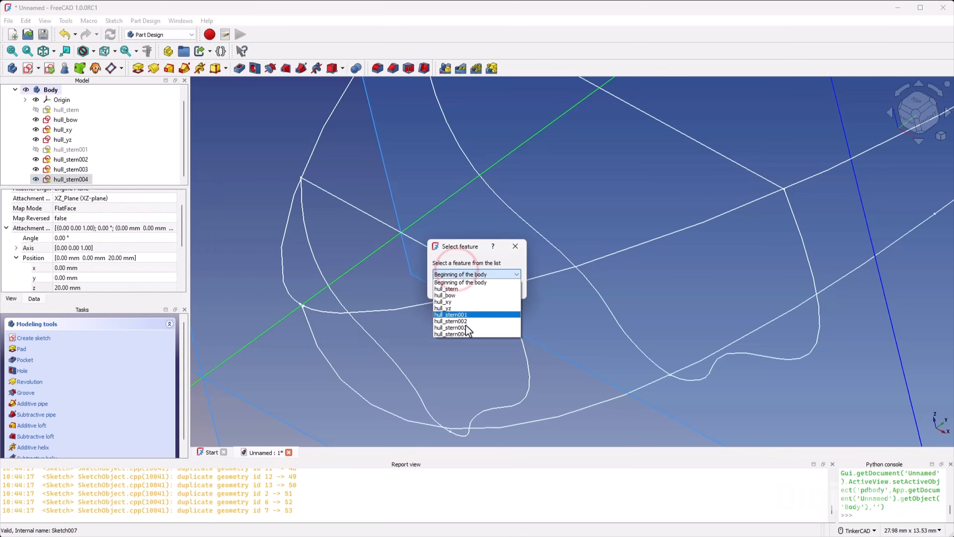
{"action": "left_click", "coordinate": [469, 327]}
{"action": "left_click", "coordinate": [494, 287]}
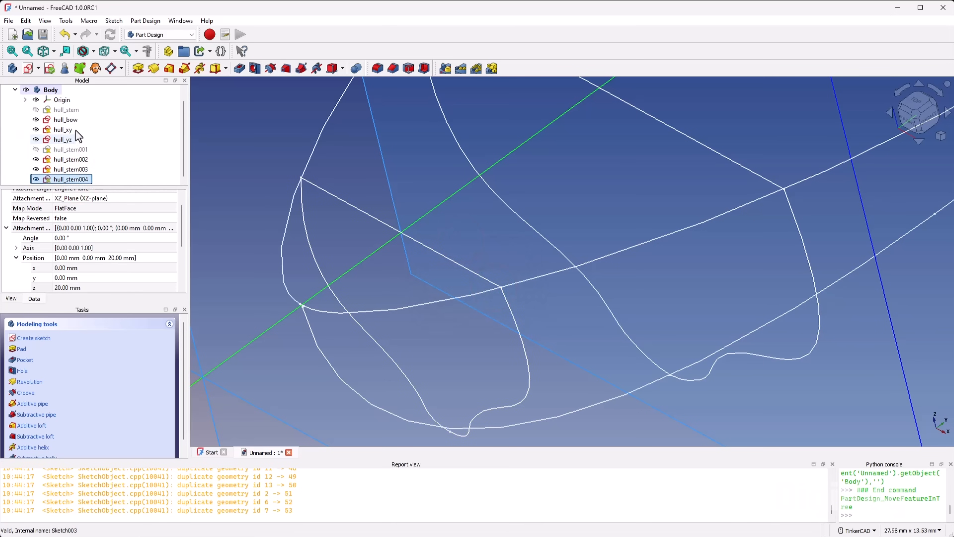
{"action": "right_click", "coordinate": [79, 184]}
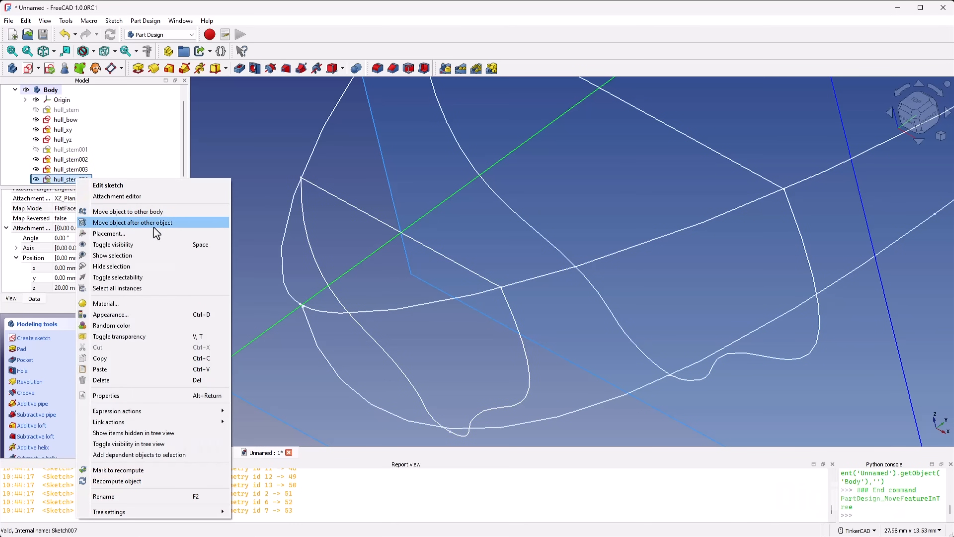
{"action": "left_click", "coordinate": [161, 147]}
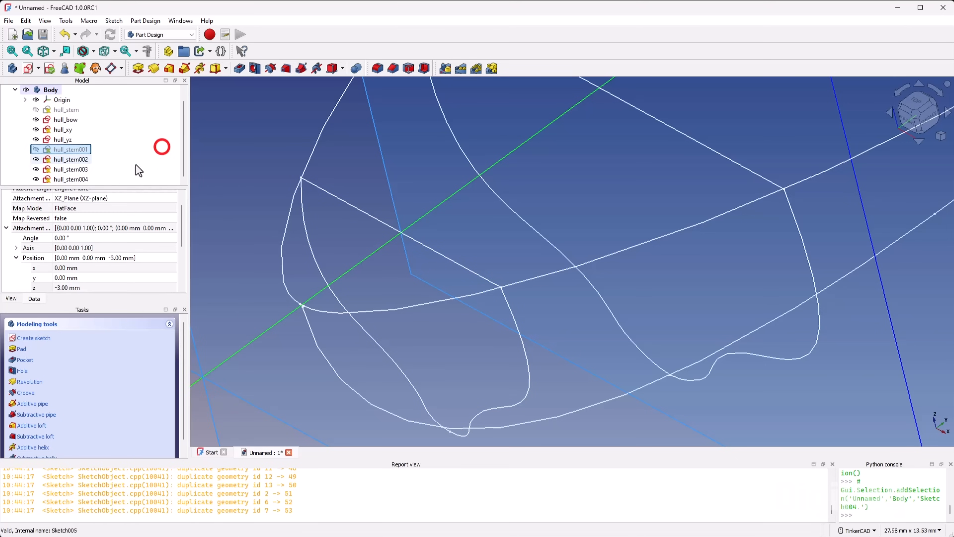
Step: Set hull_stern004's attachment position Z to 25 mm so the section sits at the hull's tip
{"action": "left_click", "coordinate": [82, 180]}
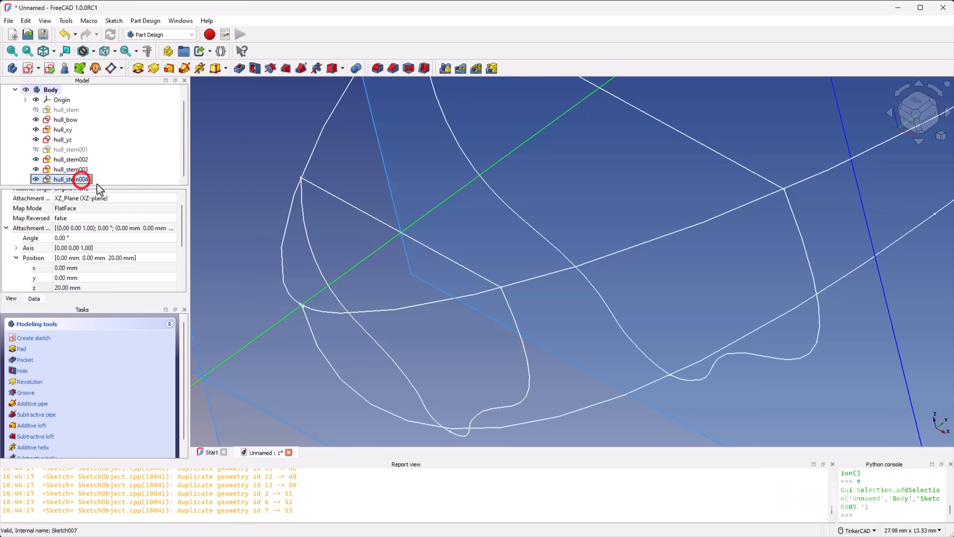
{"action": "left_click", "coordinate": [94, 288]}
{"action": "type", "text": "25"}
{"action": "key", "text": "Return"}
{"action": "scroll", "coordinate": [287, 323], "scroll_direction": "up", "scroll_amount": 5}
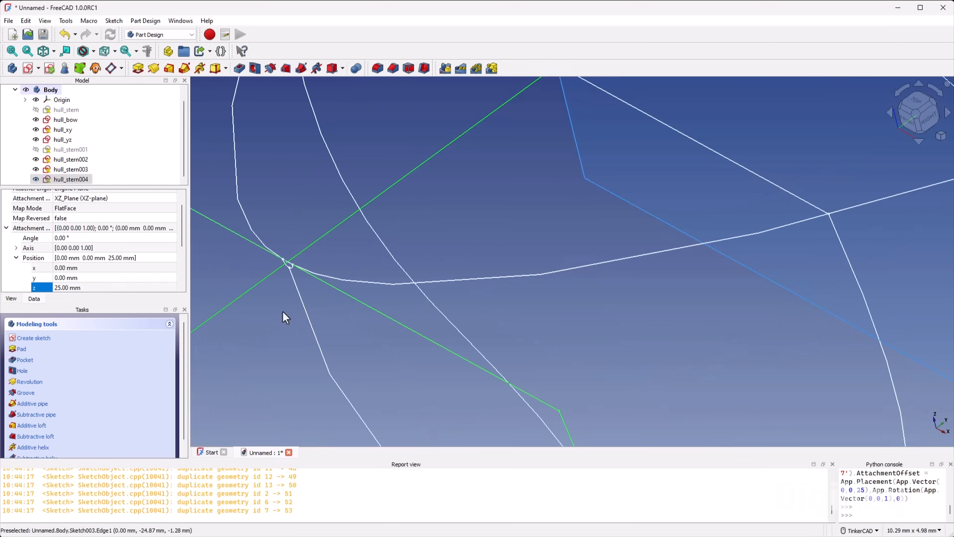
{"action": "scroll", "coordinate": [281, 211], "scroll_direction": "down", "scroll_amount": 5}
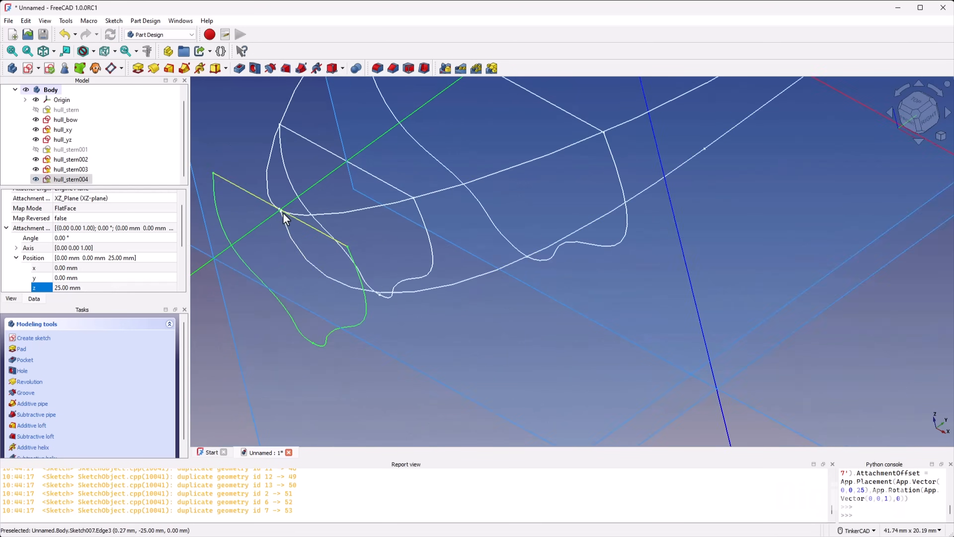
Step: Edit the hull_stern004 sketch and delete its top closing line and the mirrored half of the section spline
{"action": "left_click", "coordinate": [57, 180]}
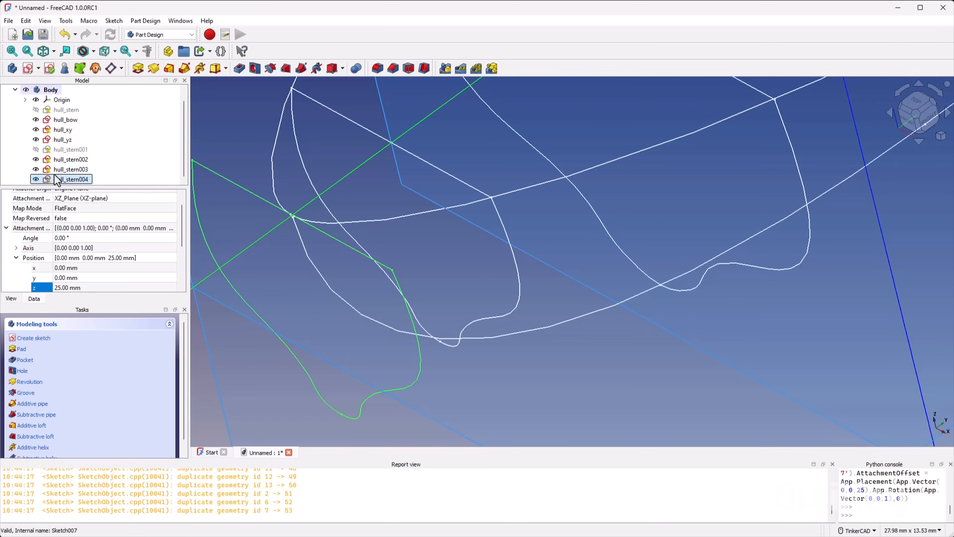
{"action": "double_click", "coordinate": [71, 180]}
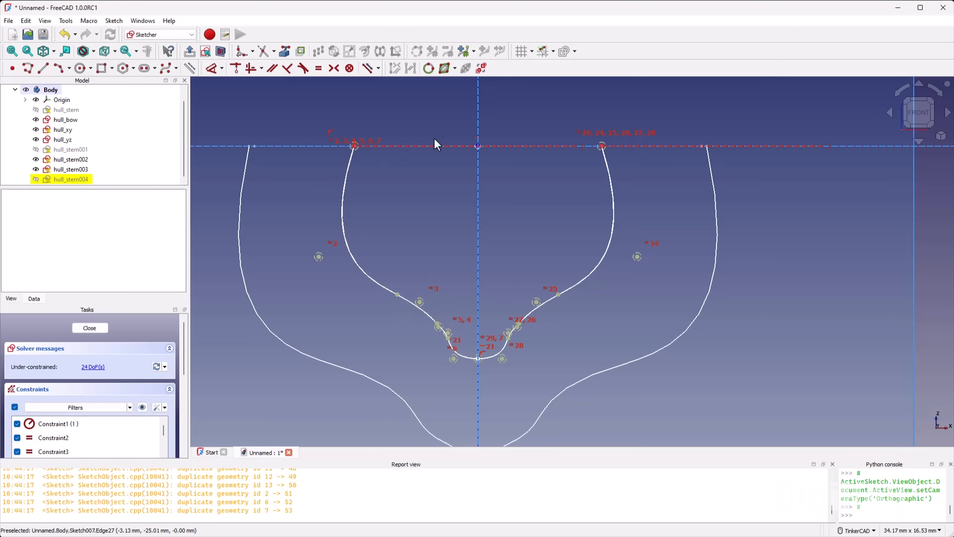
{"action": "scroll", "coordinate": [432, 149], "scroll_direction": "up", "scroll_amount": 2}
{"action": "left_click", "coordinate": [432, 148]}
{"action": "key", "text": "Delete"}
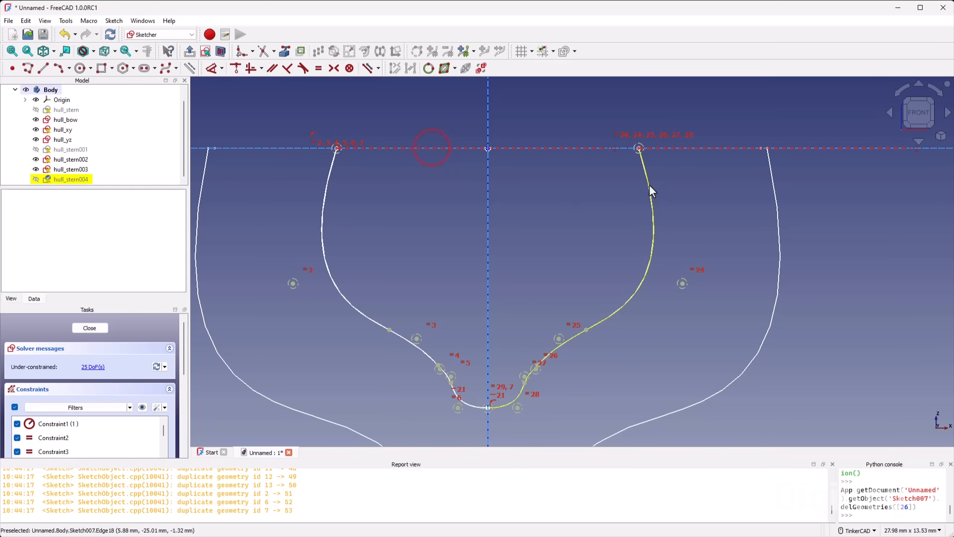
{"action": "left_click", "coordinate": [649, 184]}
{"action": "key", "text": "Delete"}
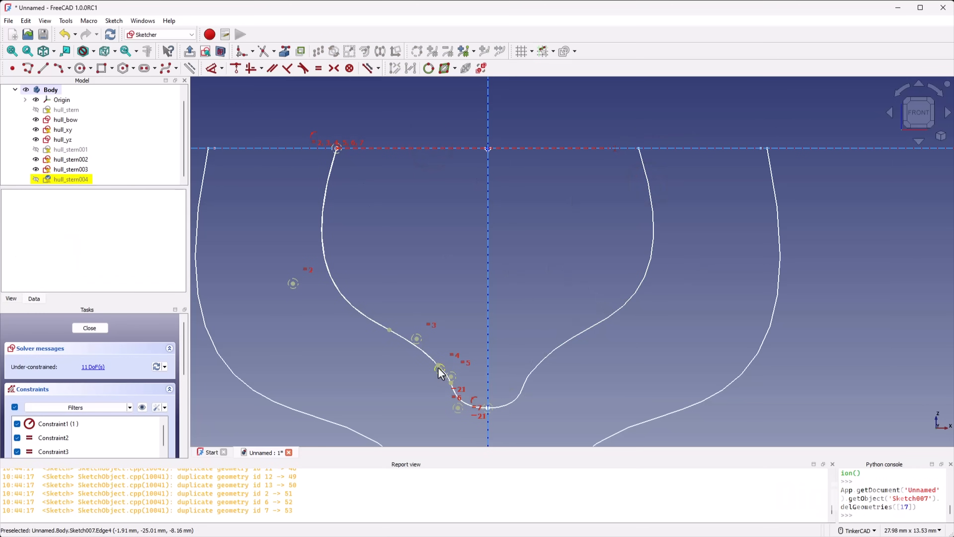
Step: Try to reshape the remaining half-section spline by moving its top endpoint and poles towards the origin
{"action": "left_click_drag", "start_coordinate": [264, 198], "coordinate": [474, 428]}
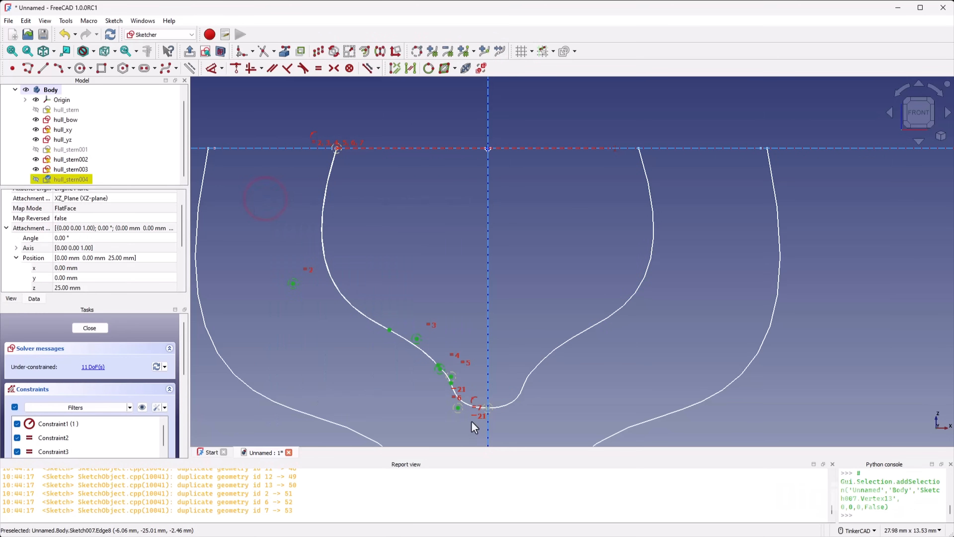
{"action": "left_click_drag", "start_coordinate": [416, 338], "coordinate": [499, 112]}
{"action": "left_click_drag", "start_coordinate": [285, 320], "coordinate": [403, 190]}
{"action": "left_click_drag", "start_coordinate": [354, 150], "coordinate": [485, 149]}
{"action": "left_click_drag", "start_coordinate": [454, 187], "coordinate": [492, 170]}
{"action": "left_click_drag", "start_coordinate": [428, 179], "coordinate": [466, 166]}
Step: Delete the remaining half-section spline from the hull_stern004 sketch
{"action": "left_click", "coordinate": [474, 283]}
{"action": "key", "text": "Delete"}
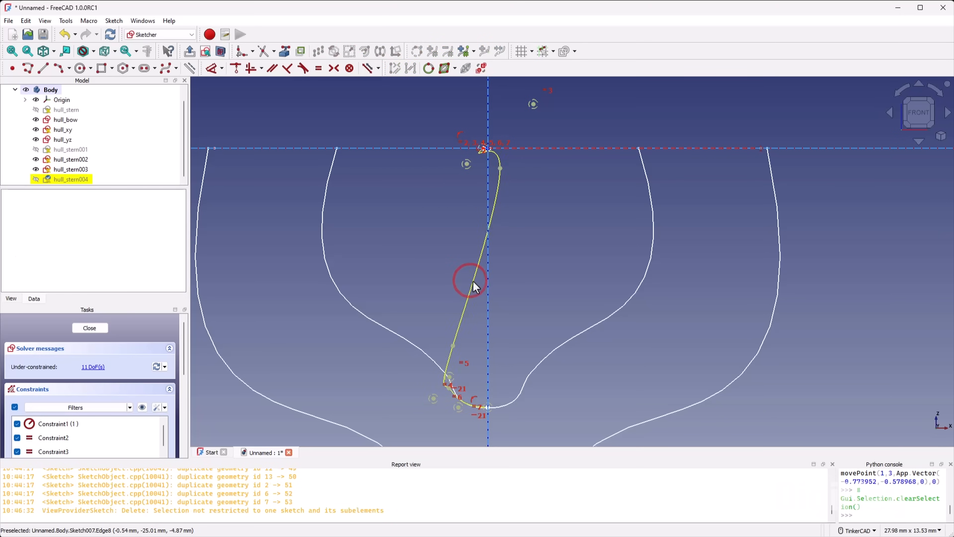
Step: Draw a half-section B-spline with seven control points from the hull_bow arc's left end down to the arc's lowest point on the vertical axis
{"action": "scroll", "coordinate": [459, 239], "scroll_direction": "up", "scroll_amount": 15}
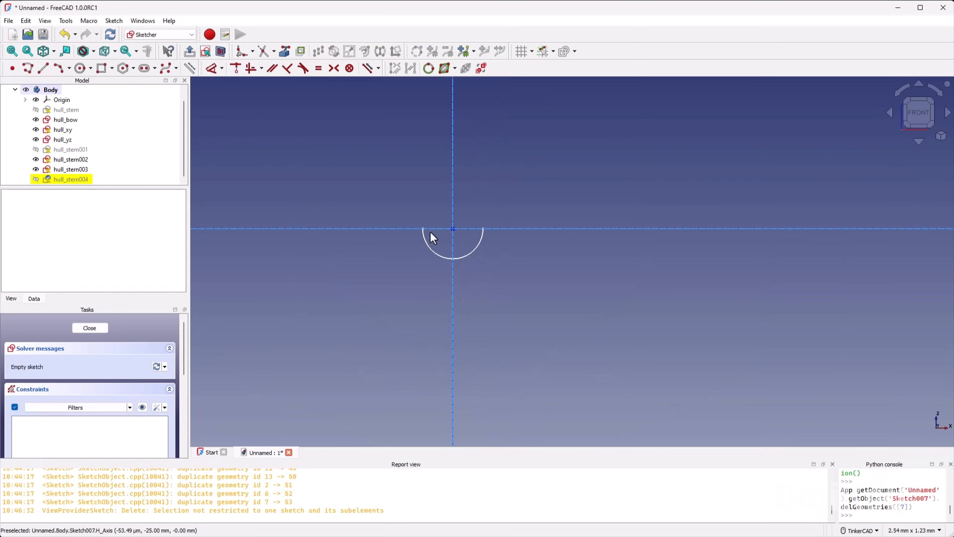
{"action": "scroll", "coordinate": [429, 248], "scroll_direction": "up", "scroll_amount": 3}
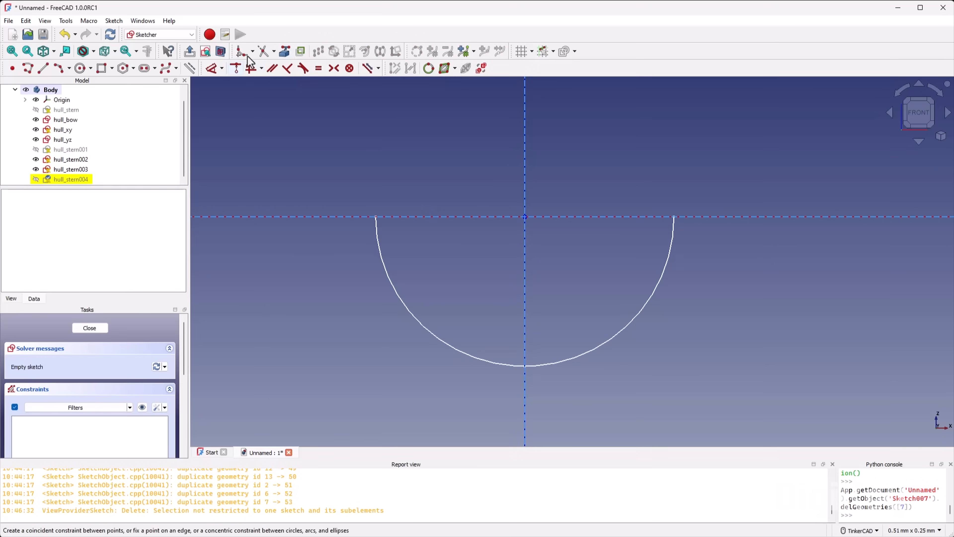
{"action": "left_click", "coordinate": [164, 68]}
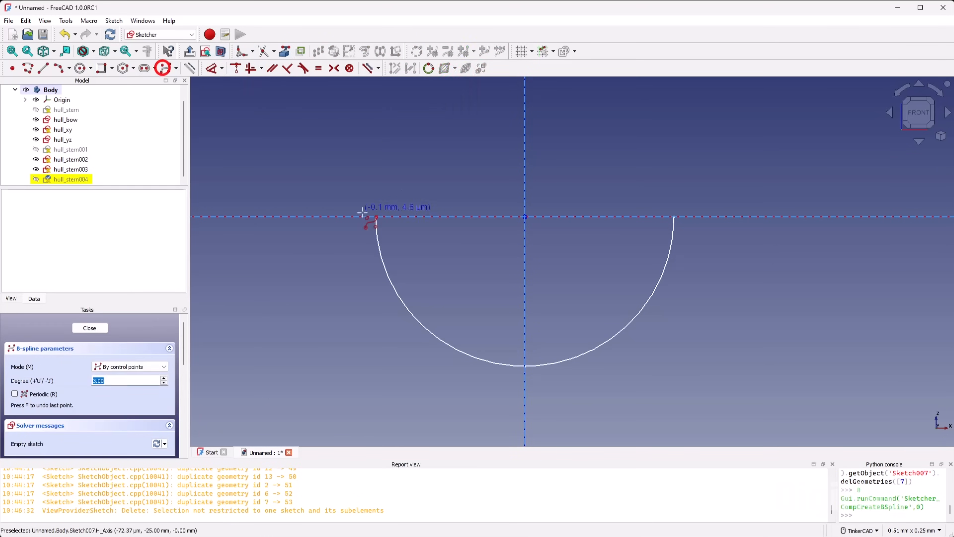
{"action": "left_click", "coordinate": [374, 216]}
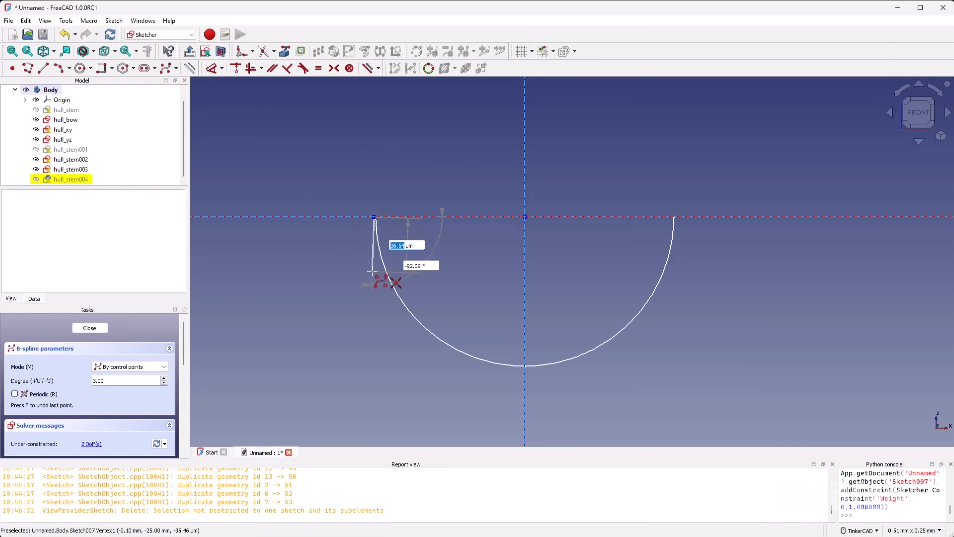
{"action": "left_click", "coordinate": [373, 271]}
{"action": "left_click", "coordinate": [430, 313]}
{"action": "left_click", "coordinate": [483, 314]}
{"action": "left_click", "coordinate": [496, 346]}
{"action": "left_click", "coordinate": [508, 359]}
{"action": "left_click", "coordinate": [525, 365]}
{"action": "right_click", "coordinate": [500, 381]}
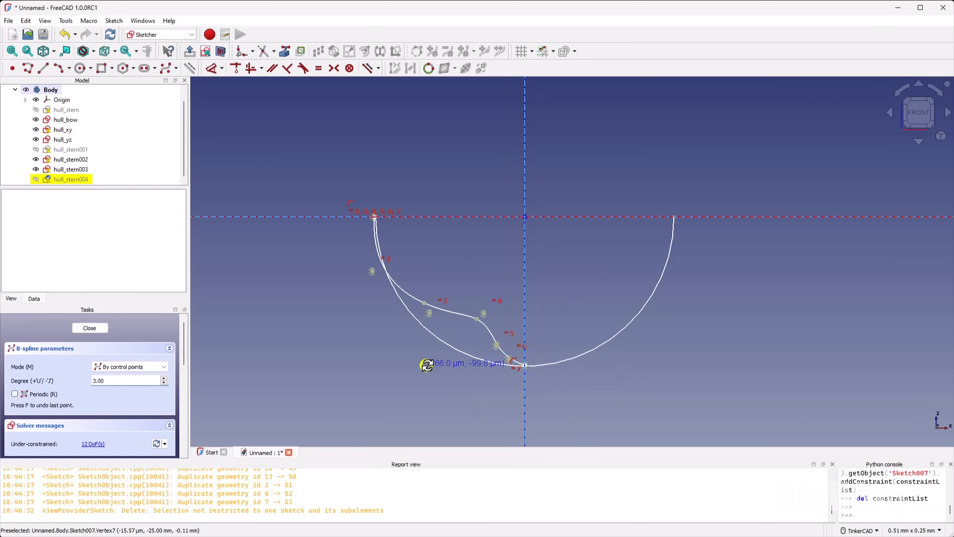
{"action": "right_click", "coordinate": [425, 363]}
Step: Constrain the spline's second-to-last control point horizontally with its bottom endpoint on the vertical axis
{"action": "scroll", "coordinate": [526, 376], "scroll_direction": "up", "scroll_amount": 8}
{"action": "left_click_drag", "start_coordinate": [475, 339], "coordinate": [464, 360]}
{"action": "key", "text": "h"}
{"action": "left_click", "coordinate": [464, 360]}
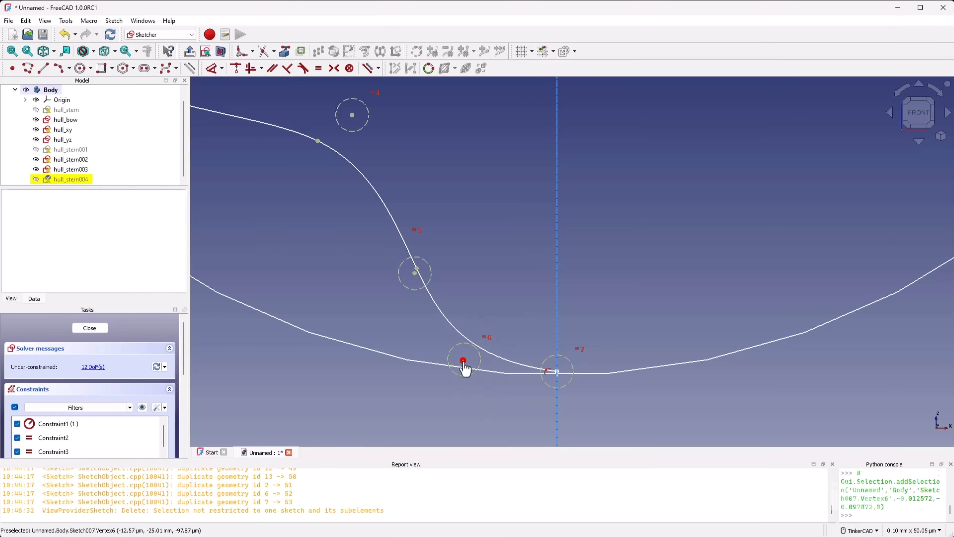
{"action": "left_click", "coordinate": [557, 371]}
{"action": "right_click", "coordinate": [508, 401]}
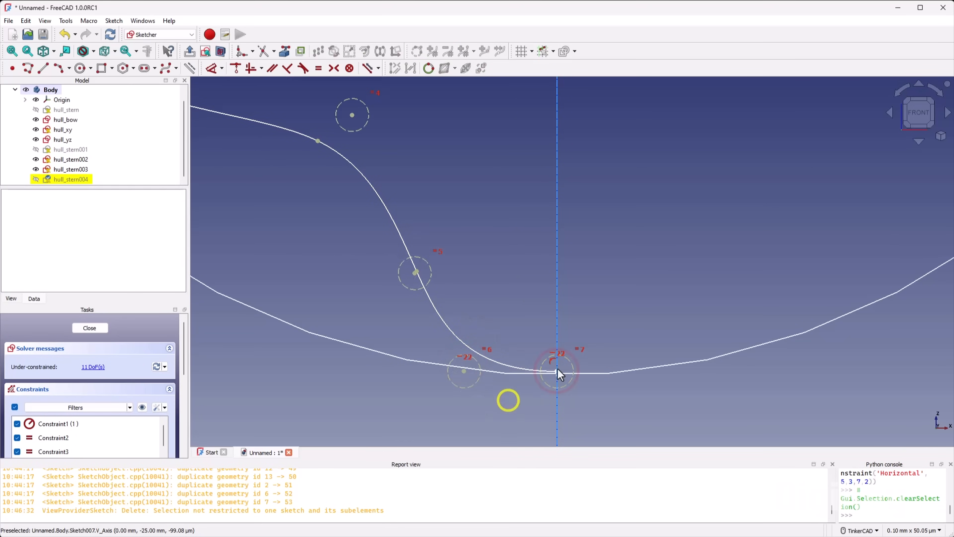
{"action": "left_click_drag", "start_coordinate": [557, 371], "coordinate": [555, 374]}
{"action": "scroll", "coordinate": [458, 336], "scroll_direction": "down", "scroll_amount": 5}
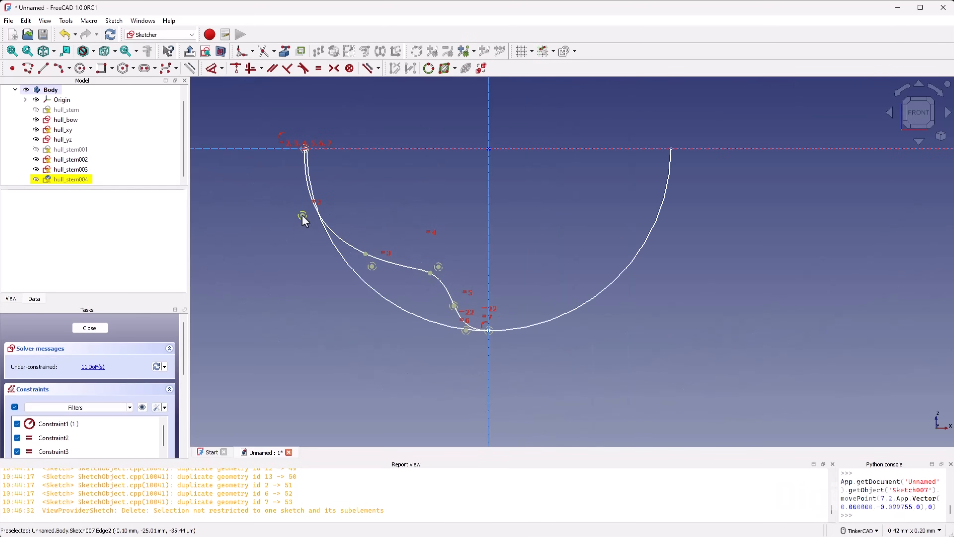
Step: Move the half-section spline's upper control points and inner knot outward and downward to make the profile fuller
{"action": "left_click_drag", "start_coordinate": [302, 216], "coordinate": [295, 218]}
{"action": "left_click_drag", "start_coordinate": [373, 267], "coordinate": [368, 292]}
{"action": "left_click_drag", "start_coordinate": [430, 274], "coordinate": [429, 297]}
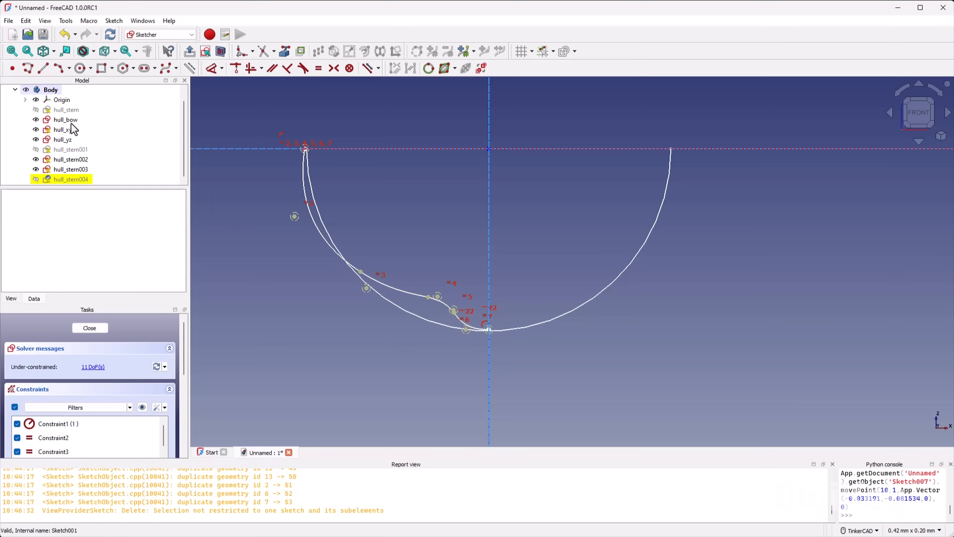
Step: Hide hull_bow and adjust the spline's control points and knots into a rounded hull side that flows into a narrow keel
{"action": "left_click", "coordinate": [64, 120]}
{"action": "key", "text": "space"}
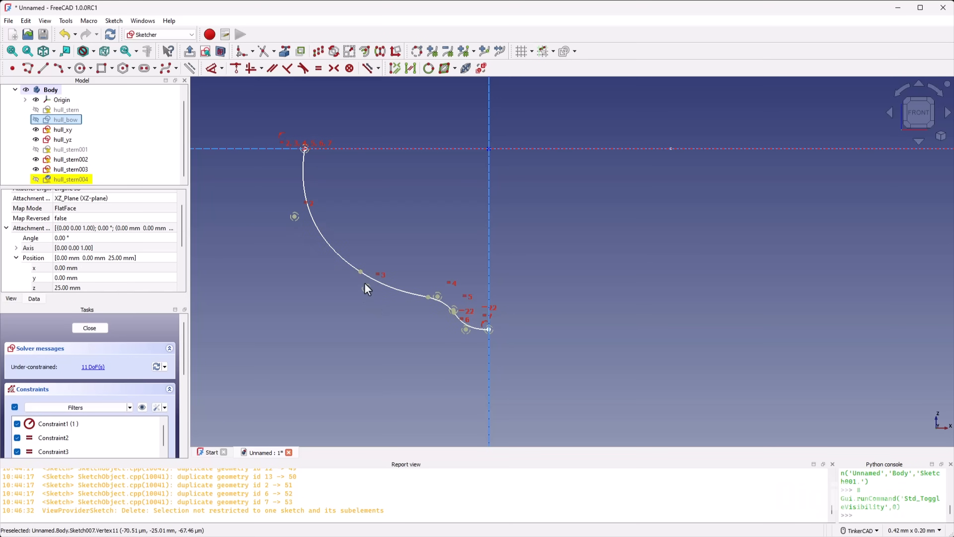
{"action": "left_click_drag", "start_coordinate": [365, 289], "coordinate": [340, 280]}
{"action": "mouse_move", "coordinate": [298, 218]}
{"action": "left_mouse_down"}
{"action": "mouse_move", "coordinate": [276, 221]}
{"action": "mouse_move", "coordinate": [296, 224]}
{"action": "mouse_move", "coordinate": [288, 224]}
{"action": "left_mouse_up"}
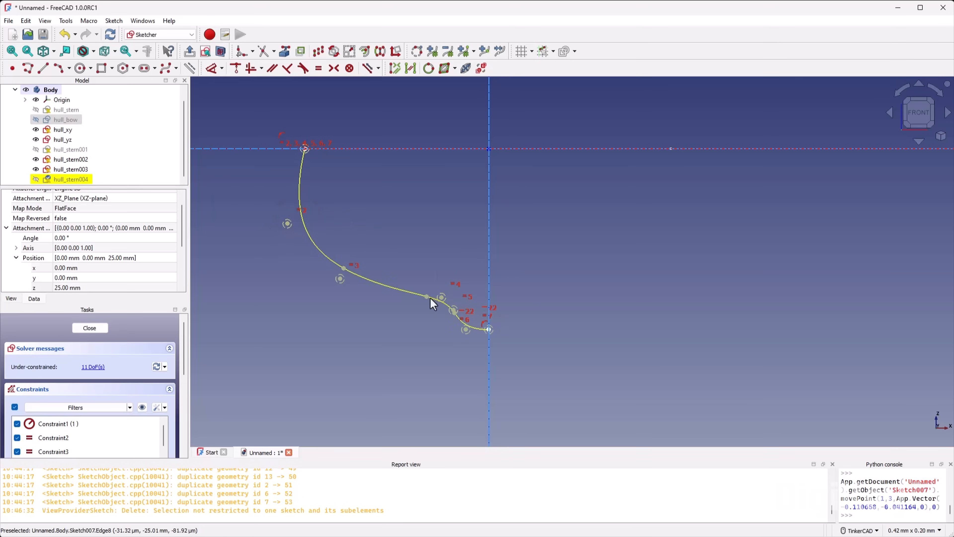
{"action": "left_click_drag", "start_coordinate": [443, 299], "coordinate": [426, 288]}
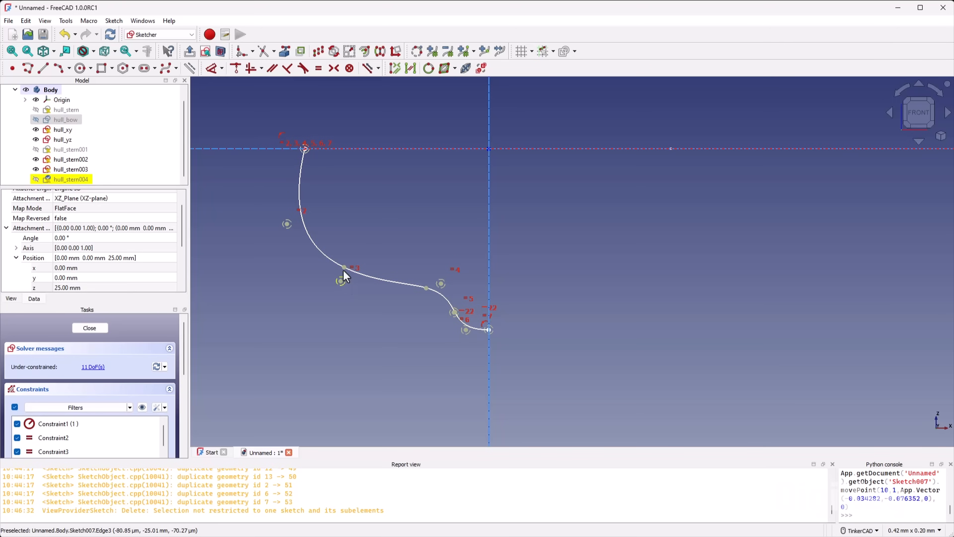
{"action": "left_click_drag", "start_coordinate": [343, 268], "coordinate": [365, 269]}
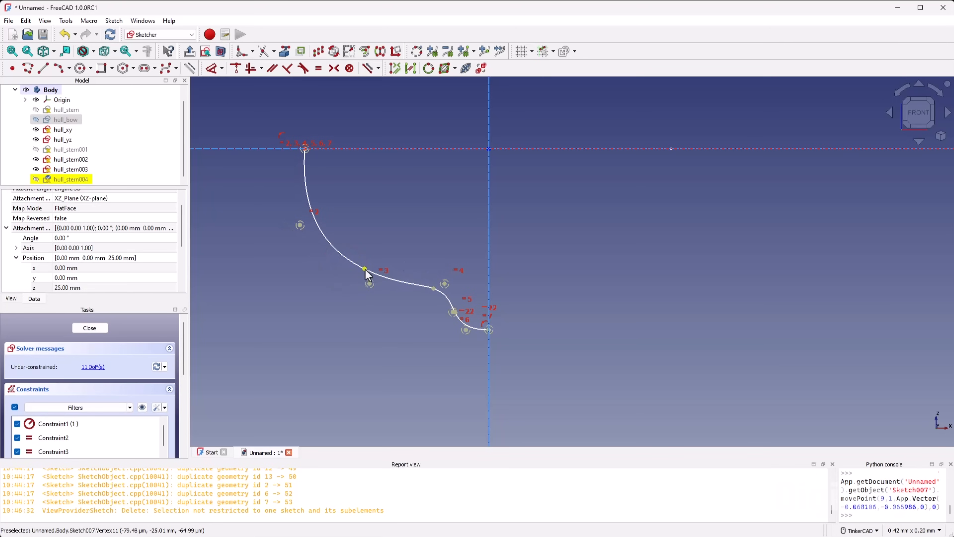
{"action": "mouse_move", "coordinate": [434, 288]}
{"action": "left_mouse_down"}
{"action": "mouse_move", "coordinate": [421, 296]}
{"action": "mouse_move", "coordinate": [435, 292]}
{"action": "mouse_move", "coordinate": [428, 287]}
{"action": "left_mouse_up"}
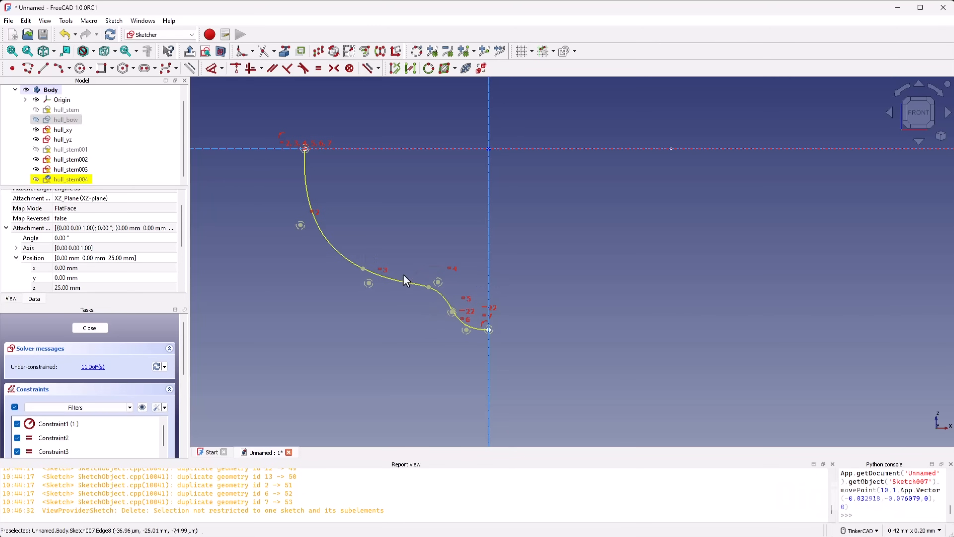
{"action": "left_click_drag", "start_coordinate": [300, 227], "coordinate": [289, 231]}
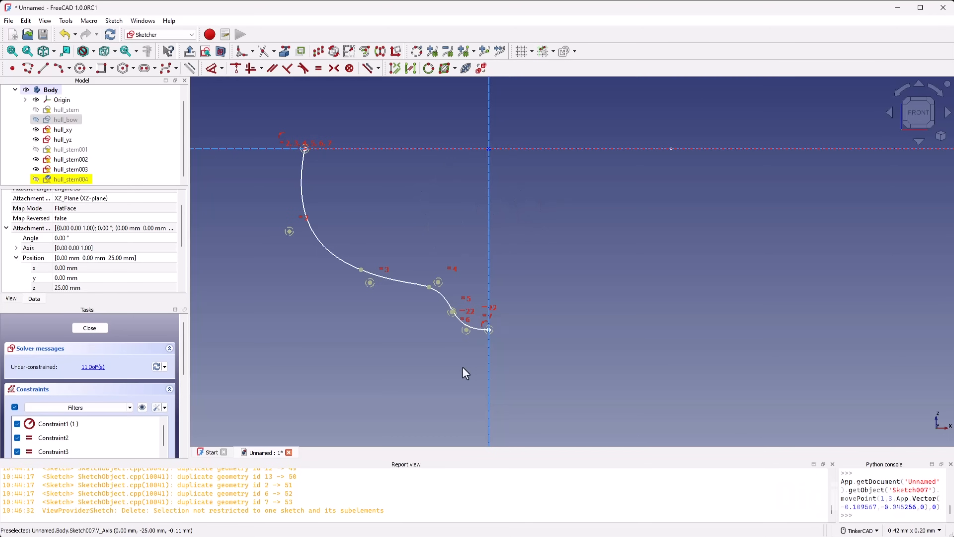
Step: Show the hull_stern004 and hull_bow sketches
{"action": "scroll", "coordinate": [464, 371], "scroll_direction": "up", "scroll_amount": 2}
{"action": "scroll", "coordinate": [445, 320], "scroll_direction": "down", "scroll_amount": 4}
{"action": "scroll", "coordinate": [446, 322], "scroll_direction": "up", "scroll_amount": 2}
{"action": "scroll", "coordinate": [460, 315], "scroll_direction": "down", "scroll_amount": 2}
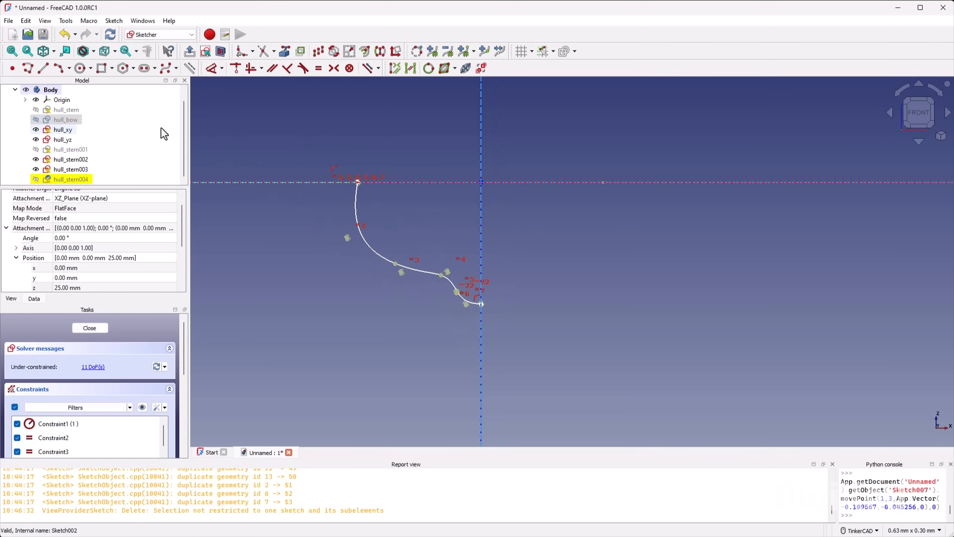
{"action": "left_click", "coordinate": [78, 182]}
{"action": "key", "text": "space"}
{"action": "left_click", "coordinate": [71, 119]}
{"action": "key", "text": "space"}
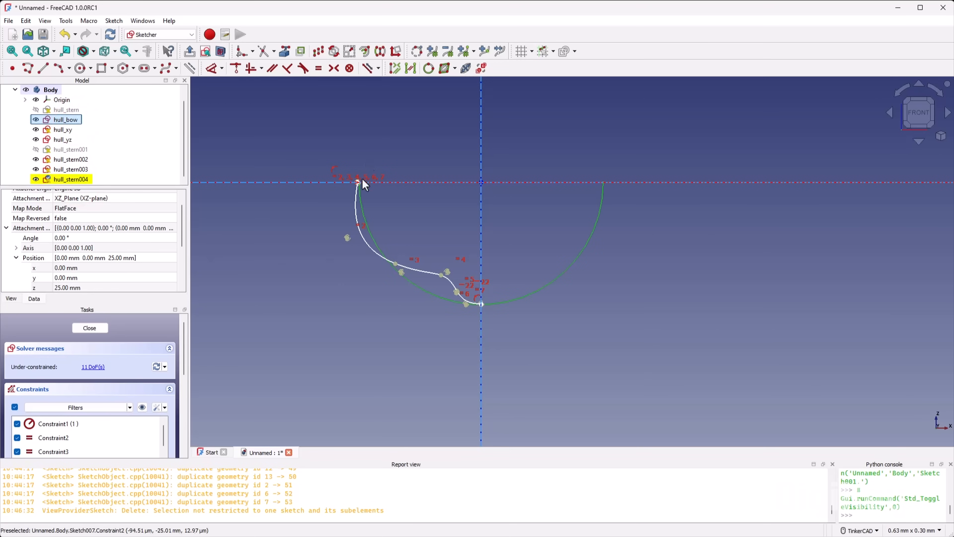
Step: Mirror the half-section spline about the vertical axis
{"action": "left_click", "coordinate": [415, 276]}
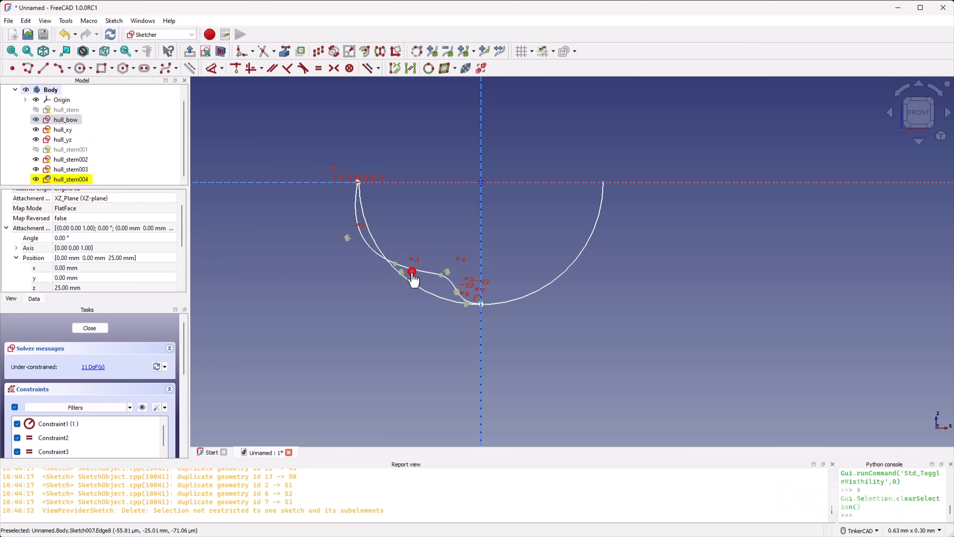
{"action": "left_click", "coordinate": [413, 279]}
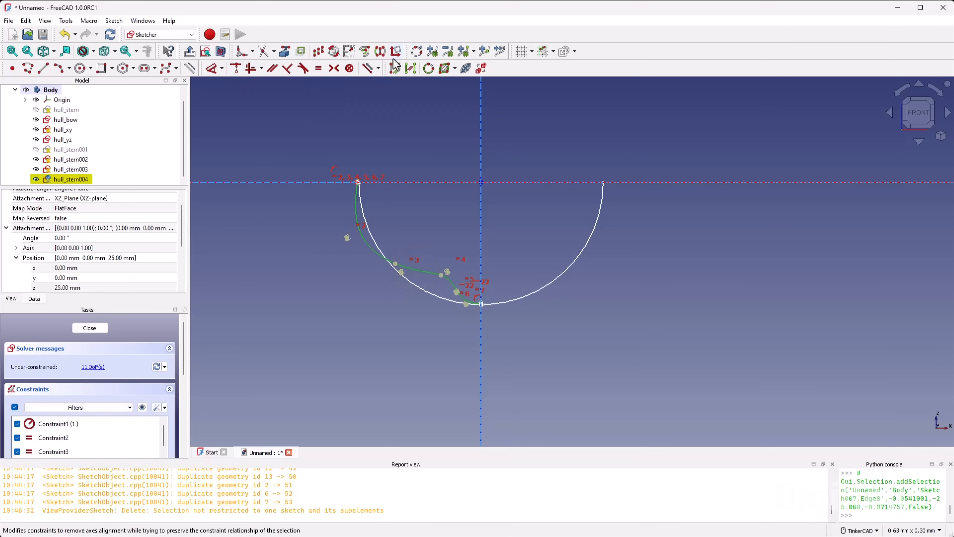
{"action": "left_click", "coordinate": [380, 51]}
{"action": "left_click", "coordinate": [482, 204]}
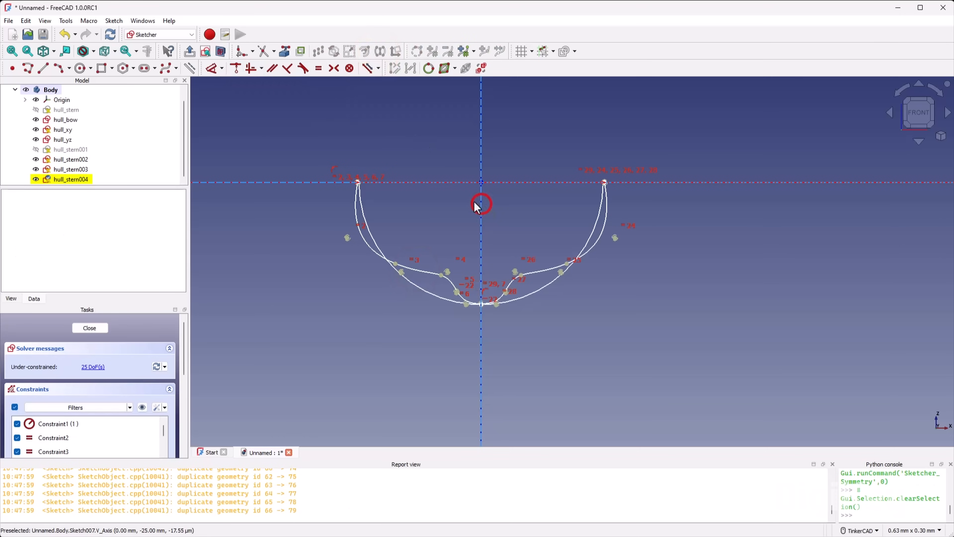
Step: Close the section with a horizontal line between the two splines' top endpoints and finish editing the hull_stern004 sketch
{"action": "left_click", "coordinate": [42, 72]}
{"action": "scroll", "coordinate": [344, 190], "scroll_direction": "up", "scroll_amount": 5}
{"action": "left_click", "coordinate": [343, 194]}
{"action": "scroll", "coordinate": [327, 192], "scroll_direction": "down", "scroll_amount": 5}
{"action": "scroll", "coordinate": [661, 210], "scroll_direction": "up", "scroll_amount": 5}
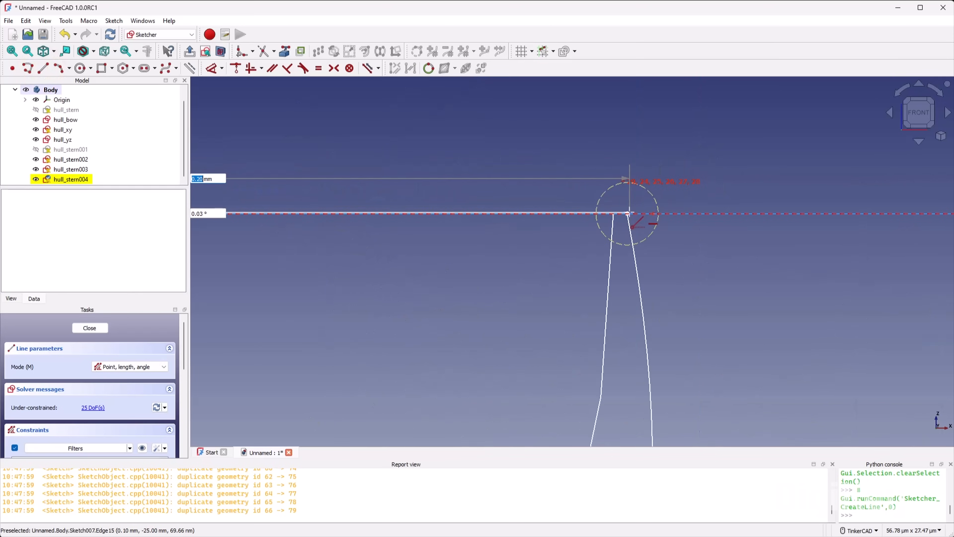
{"action": "left_click", "coordinate": [629, 214]}
{"action": "scroll", "coordinate": [530, 180], "scroll_direction": "down", "scroll_amount": 5}
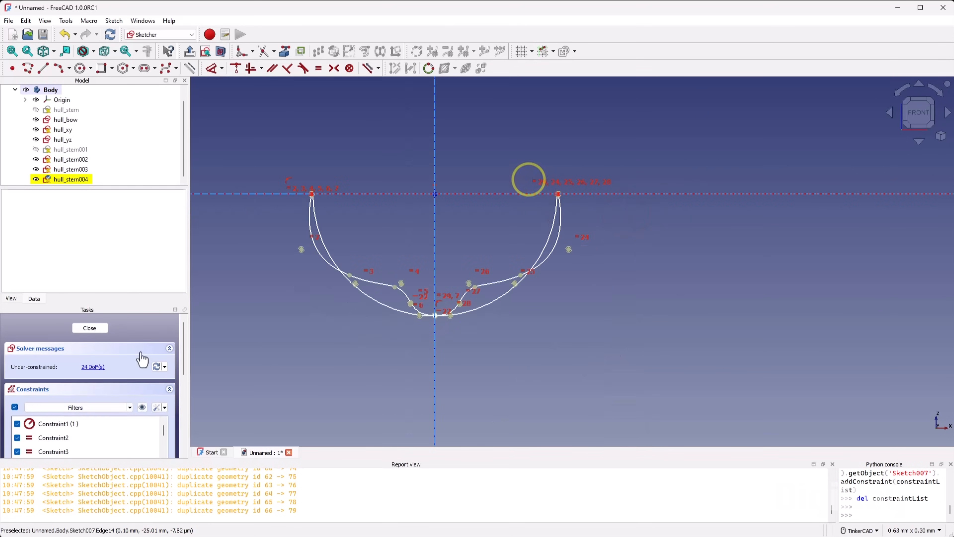
{"action": "left_click", "coordinate": [90, 328]}
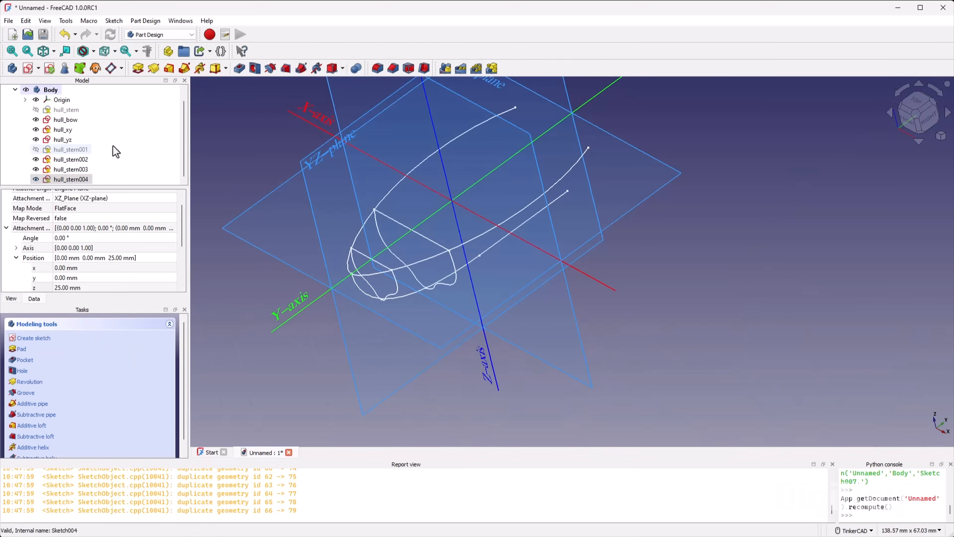
Step: Show the hull_stern001 and hull_stern sketches, hide the Origin, and view the hull wireframe obliquely from the front
{"action": "left_click", "coordinate": [72, 149]}
{"action": "key", "text": "space"}
{"action": "left_click", "coordinate": [66, 110]}
{"action": "key", "text": "space"}
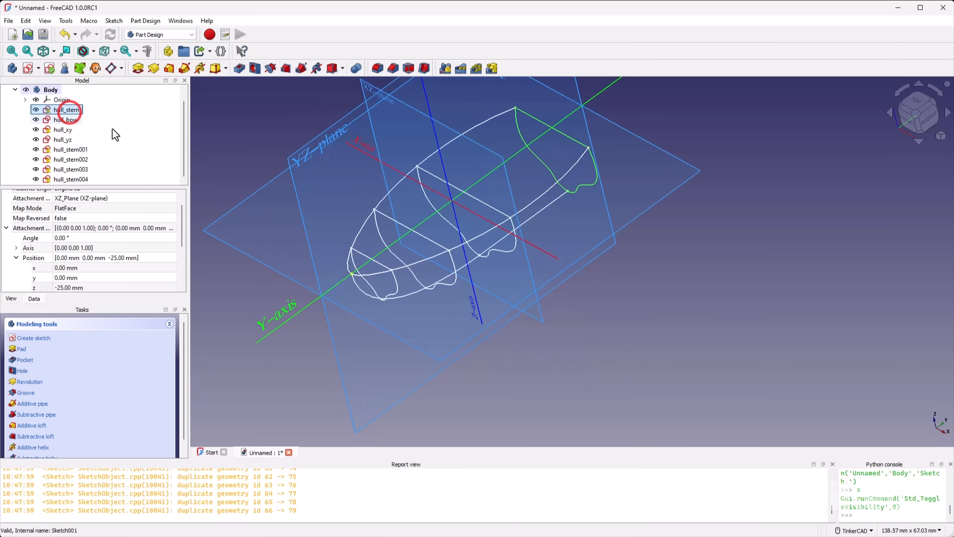
{"action": "left_click", "coordinate": [57, 100]}
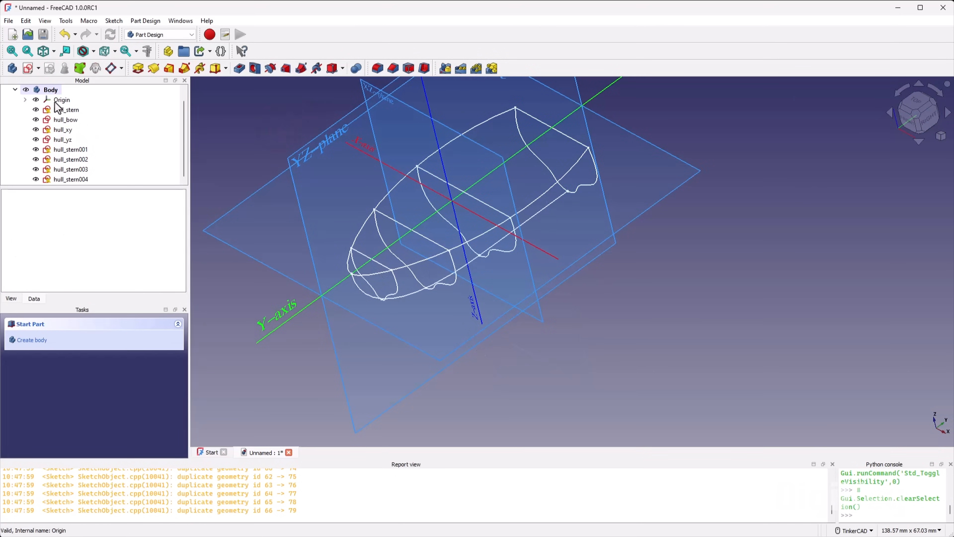
{"action": "key", "text": "space"}
{"action": "mouse_move", "coordinate": [463, 293]}
{"action": "right_mouse_down"}
{"action": "mouse_move", "coordinate": [453, 254]}
{"action": "mouse_move", "coordinate": [662, 261]}
{"action": "mouse_move", "coordinate": [683, 284]}
{"action": "mouse_move", "coordinate": [662, 285]}
{"action": "mouse_move", "coordinate": [666, 271]}
{"action": "right_mouse_up"}
{"action": "scroll", "coordinate": [516, 137], "scroll_direction": "down", "scroll_amount": 1}
{"action": "middle_click_drag", "start_coordinate": [515, 137], "coordinate": [496, 219]}
{"action": "scroll", "coordinate": [496, 219], "scroll_direction": "up", "scroll_amount": 1}
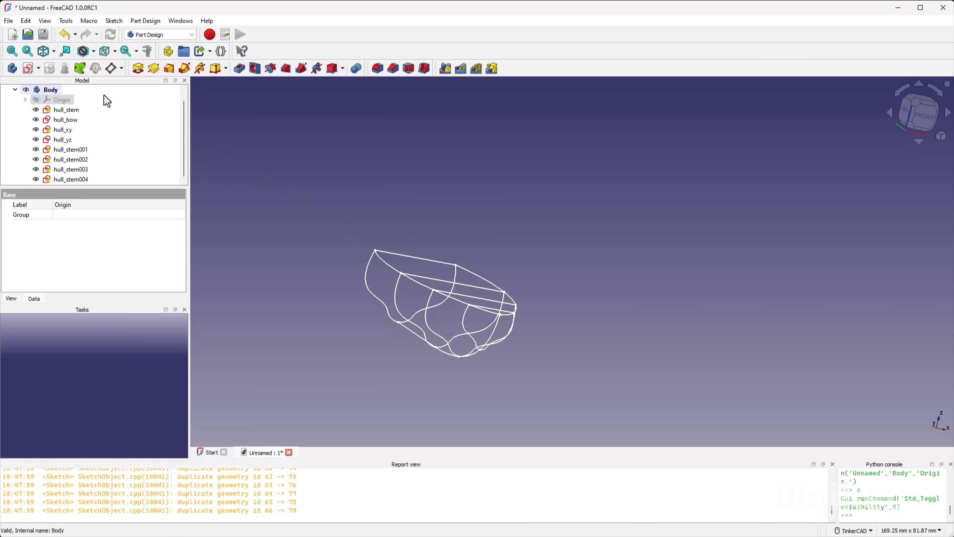
{"action": "left_click", "coordinate": [80, 109]}
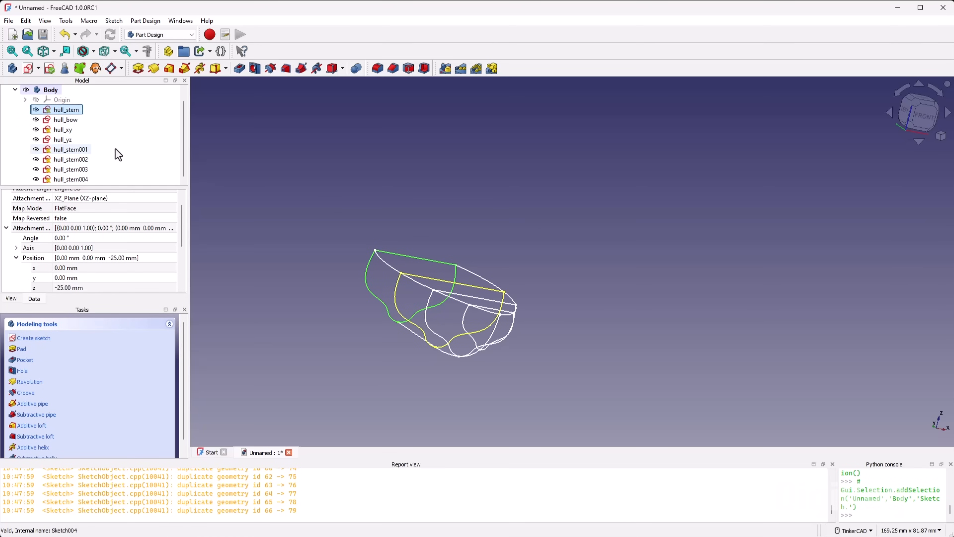
{"action": "left_click", "coordinate": [87, 150], "text": "ctrl"}
{"action": "left_click", "coordinate": [84, 158], "text": "ctrl"}
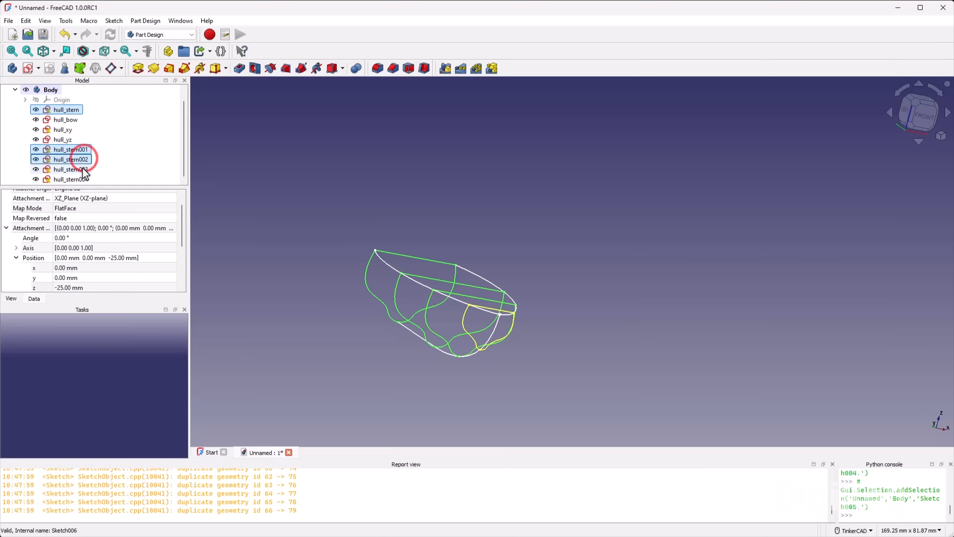
{"action": "left_click", "coordinate": [84, 170], "text": "ctrl"}
{"action": "left_click", "coordinate": [83, 180], "text": "ctrl"}
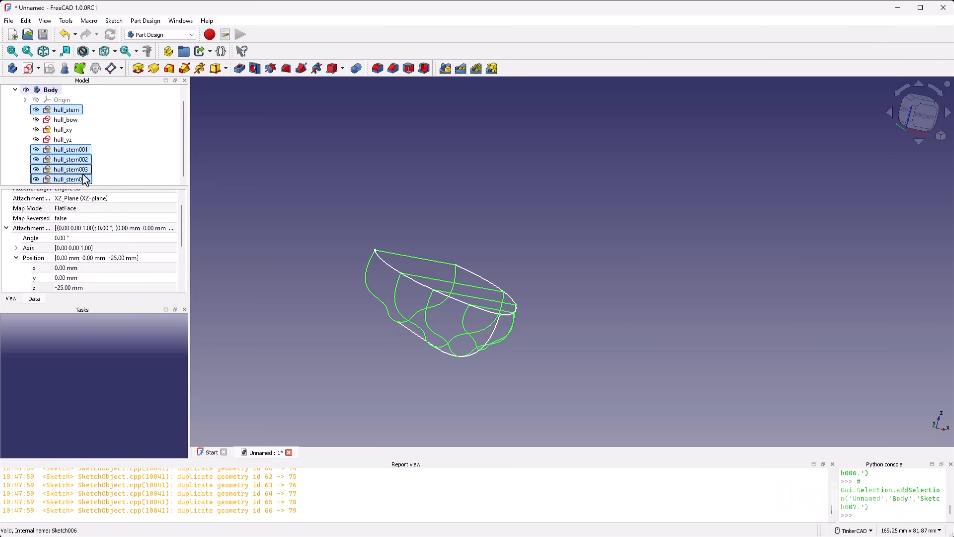
{"action": "left_click", "coordinate": [266, 167]}
Step: Try an additive loft from hull_stern through hull_stern002, hull_stern004, hull_stern001 and hull_stern003, then cancel it
{"action": "left_click", "coordinate": [76, 109]}
{"action": "left_click", "coordinate": [77, 160], "text": "ctrl"}
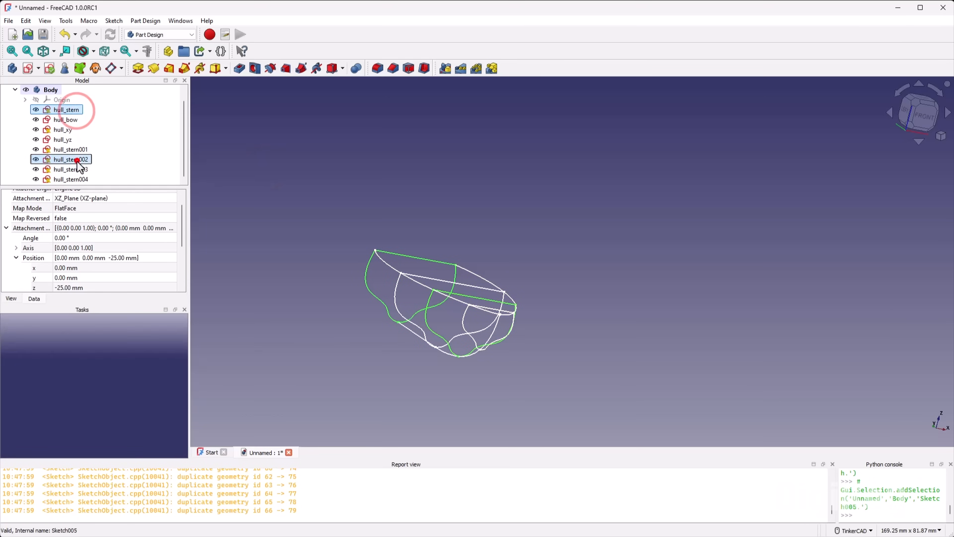
{"action": "left_click", "coordinate": [80, 177], "text": "ctrl"}
{"action": "left_click", "coordinate": [72, 149], "text": "ctrl"}
{"action": "left_click", "coordinate": [77, 170], "text": "ctrl"}
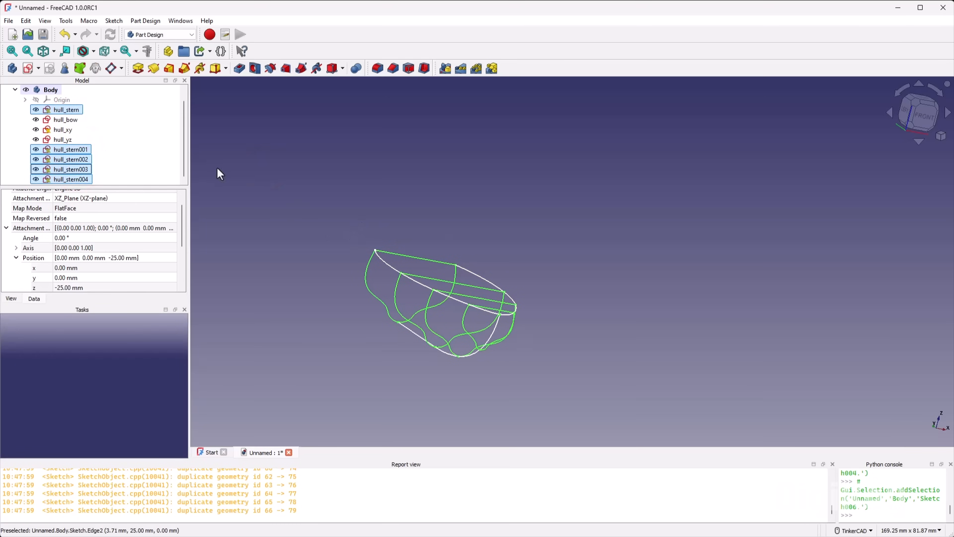
{"action": "left_click", "coordinate": [165, 74]}
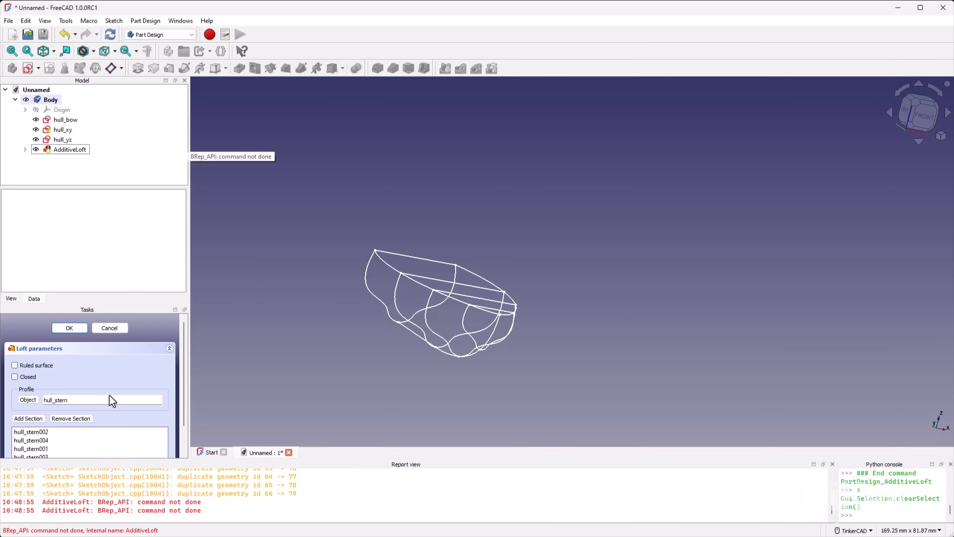
{"action": "scroll", "coordinate": [278, 502], "scroll_direction": "down", "scroll_amount": 1}
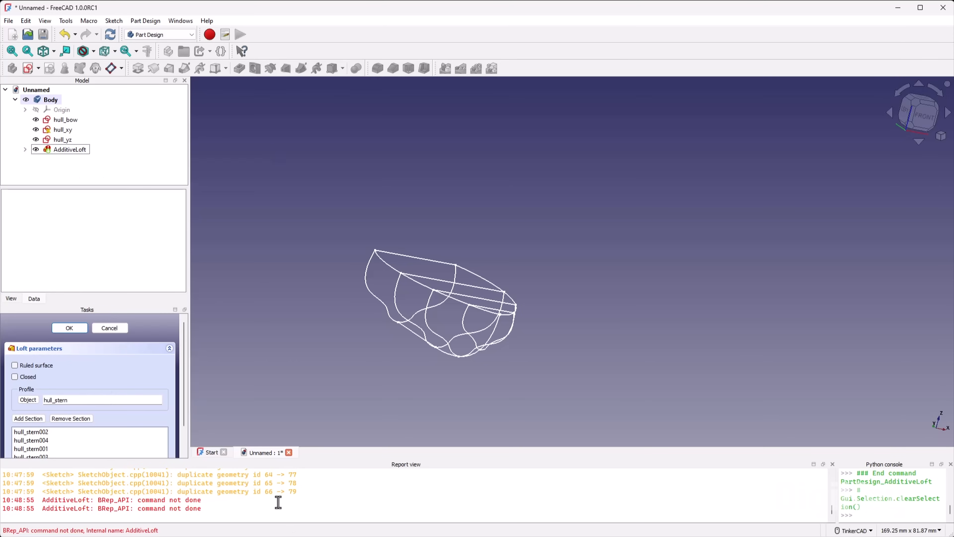
{"action": "left_click", "coordinate": [210, 452]}
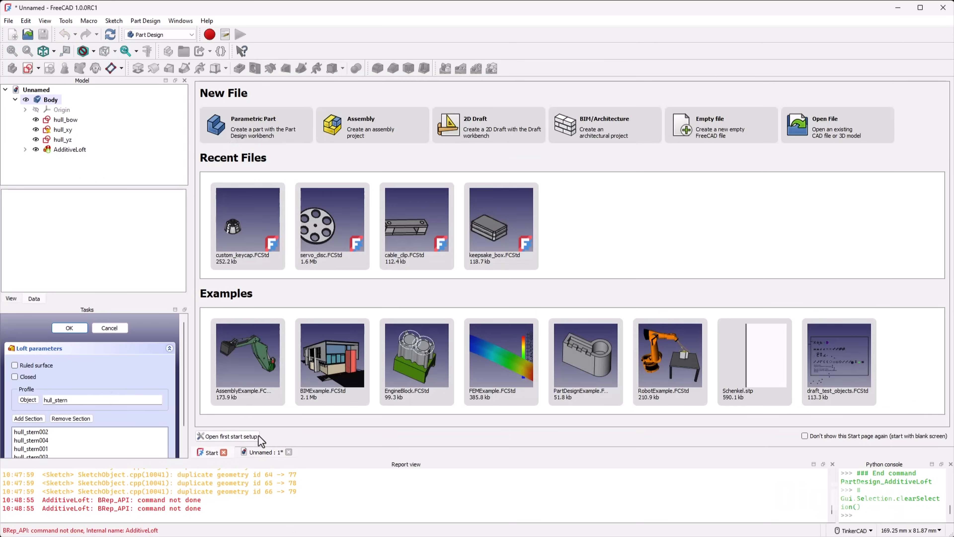
{"action": "left_click", "coordinate": [261, 453]}
{"action": "left_click", "coordinate": [109, 328]}
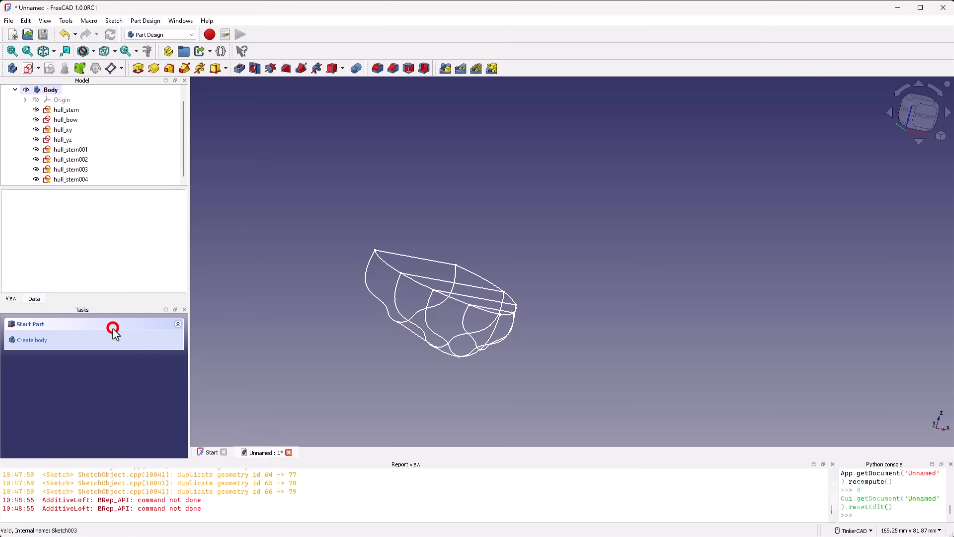
Step: Try an additive loft from hull_stern through hull_stern001, hull_stern002, hull_stern003 and hull_stern004
{"action": "left_click", "coordinate": [67, 109]}
{"action": "left_click", "coordinate": [81, 149], "text": "ctrl"}
{"action": "left_click", "coordinate": [82, 159], "text": "ctrl"}
{"action": "left_click", "coordinate": [80, 169], "text": "ctrl"}
{"action": "left_click", "coordinate": [81, 179], "text": "ctrl"}
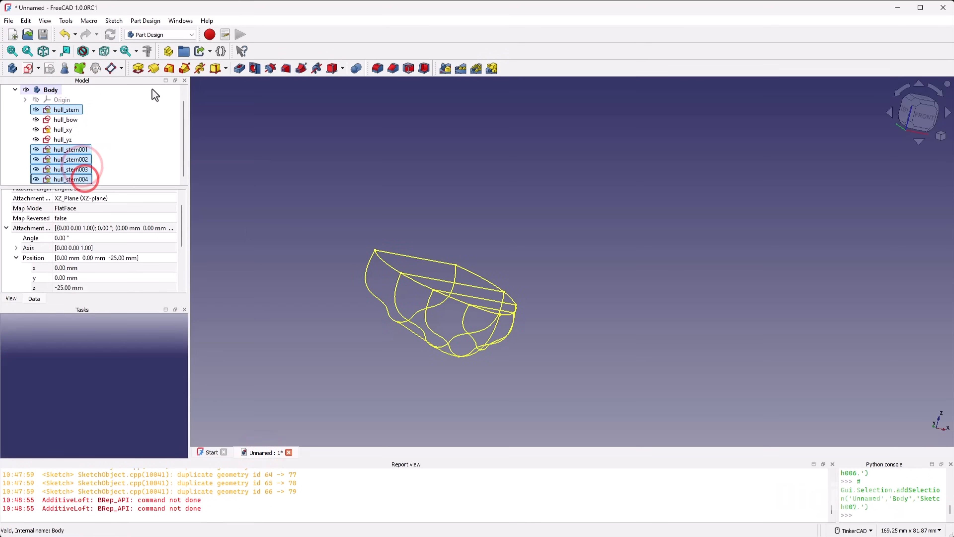
{"action": "left_click", "coordinate": [166, 72]}
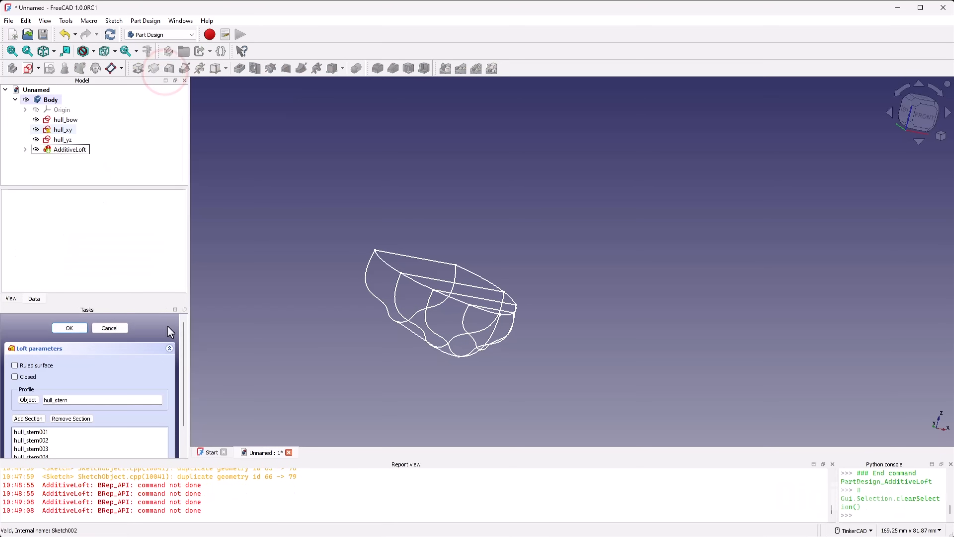
Step: Examine the loft's error message, section list and source sketches, and cancel the loft
{"action": "scroll", "coordinate": [170, 331], "scroll_direction": "down", "scroll_amount": 2}
{"action": "left_click", "coordinate": [201, 512]}
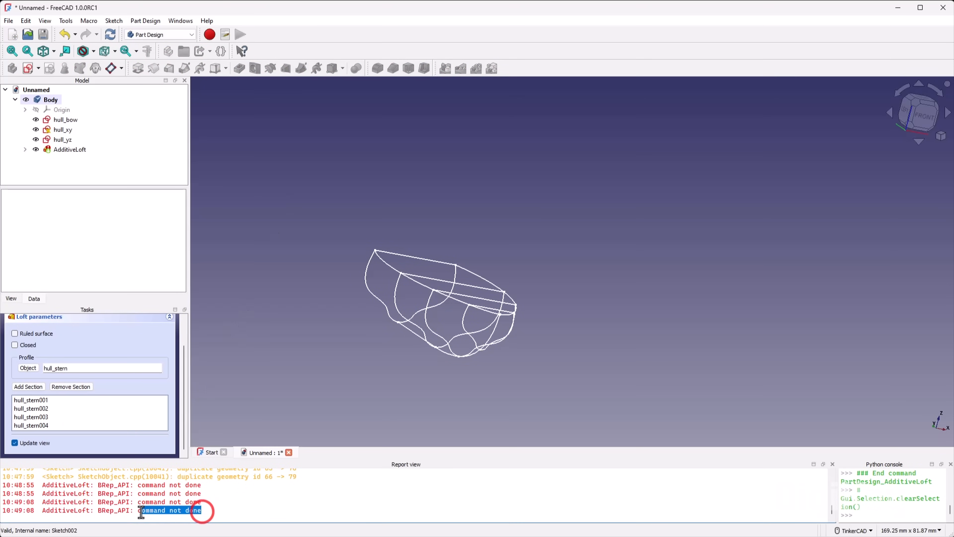
{"action": "left_click_drag", "start_coordinate": [141, 512], "coordinate": [57, 512]}
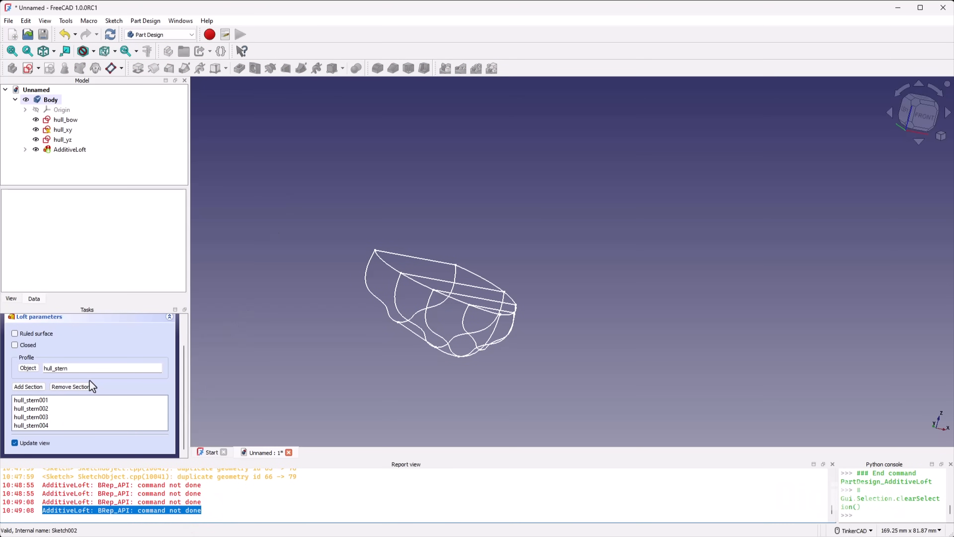
{"action": "scroll", "coordinate": [115, 347], "scroll_direction": "up", "scroll_amount": 2}
{"action": "scroll", "coordinate": [118, 363], "scroll_direction": "down", "scroll_amount": 2}
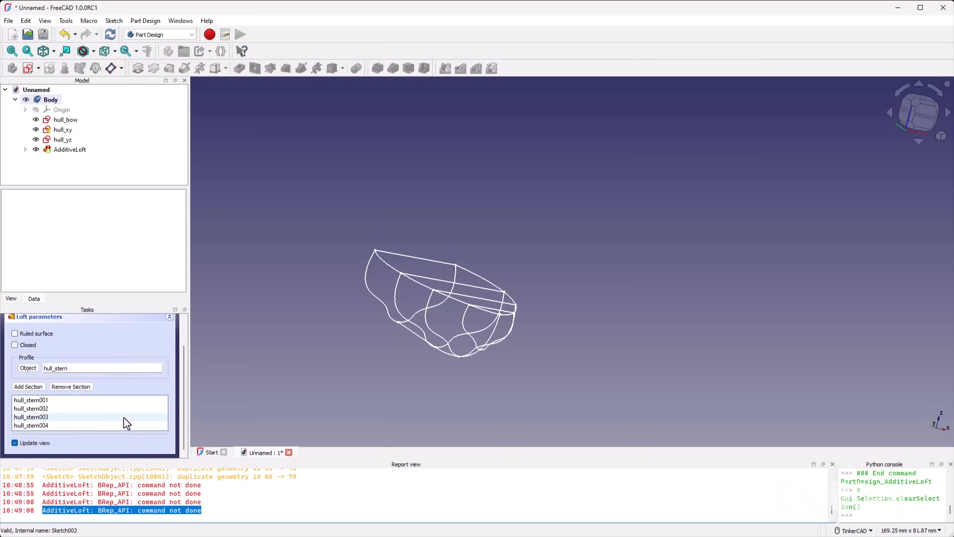
{"action": "scroll", "coordinate": [145, 387], "scroll_direction": "up", "scroll_amount": 2}
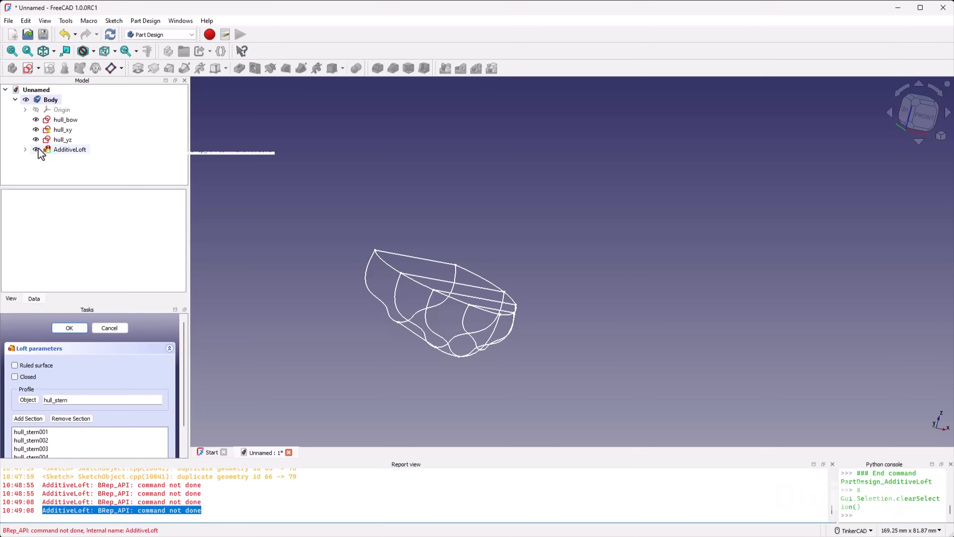
{"action": "left_click", "coordinate": [26, 149]}
{"action": "scroll", "coordinate": [72, 173], "scroll_direction": "down", "scroll_amount": 1}
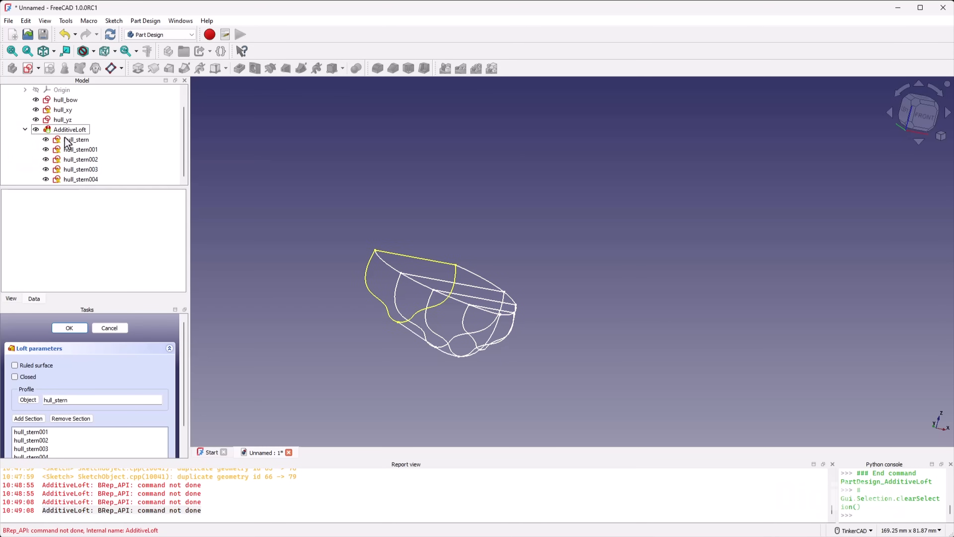
{"action": "left_click", "coordinate": [118, 327]}
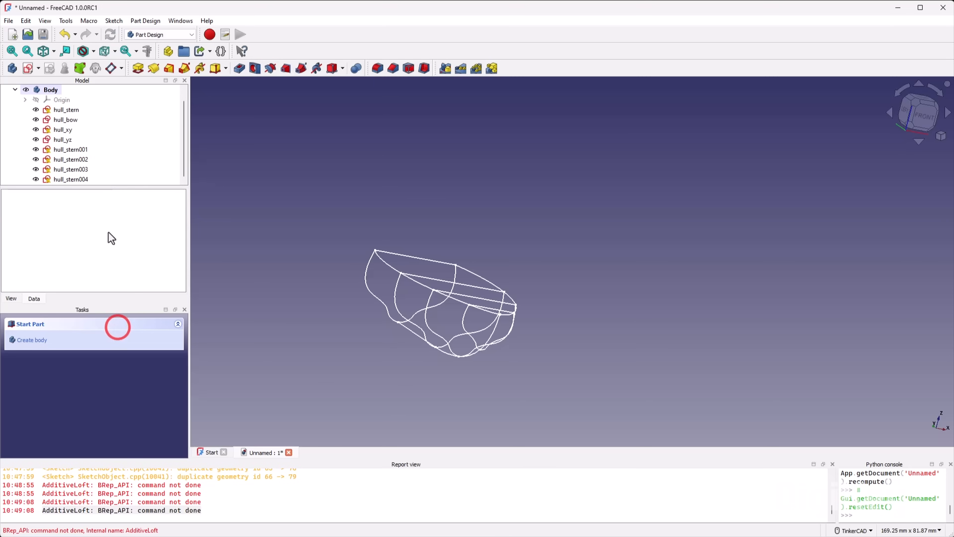
Step: Open the hull_stern sketch for editing and test its right top corner for gaps by moving the endpoint, undoing the move
{"action": "double_click", "coordinate": [66, 109]}
{"action": "scroll", "coordinate": [464, 276], "scroll_direction": "up", "scroll_amount": 5}
{"action": "scroll", "coordinate": [490, 292], "scroll_direction": "down", "scroll_amount": 3}
{"action": "scroll", "coordinate": [375, 308], "scroll_direction": "up", "scroll_amount": 3}
{"action": "scroll", "coordinate": [363, 276], "scroll_direction": "down", "scroll_amount": 4}
{"action": "scroll", "coordinate": [320, 210], "scroll_direction": "up", "scroll_amount": 4}
{"action": "scroll", "coordinate": [307, 239], "scroll_direction": "up", "scroll_amount": 6}
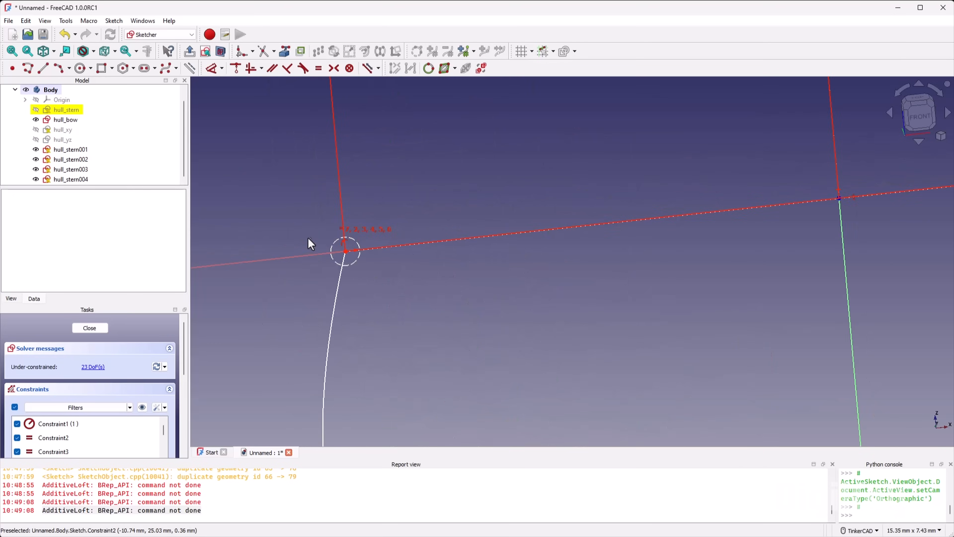
{"action": "scroll", "coordinate": [338, 238], "scroll_direction": "down", "scroll_amount": 4}
{"action": "scroll", "coordinate": [571, 224], "scroll_direction": "up", "scroll_amount": 8}
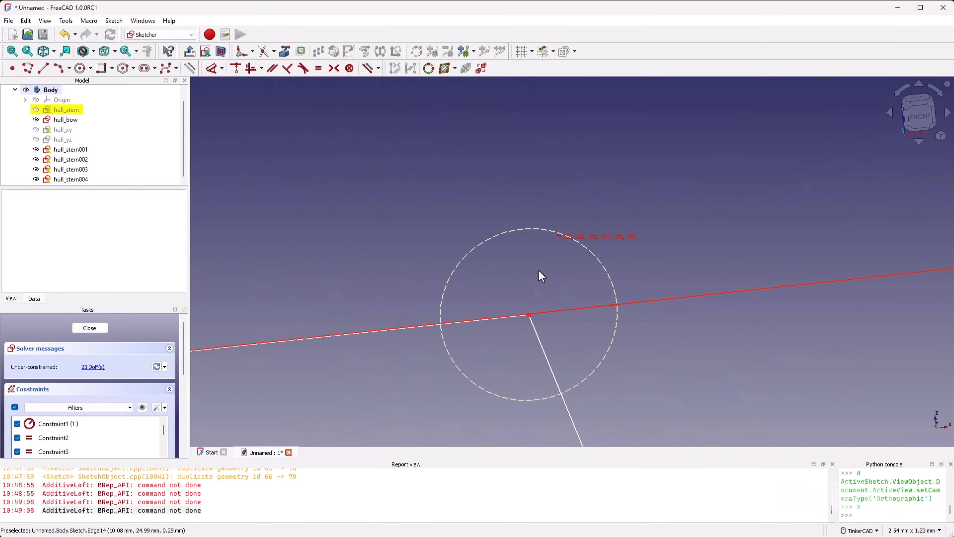
{"action": "left_click_drag", "start_coordinate": [532, 318], "coordinate": [561, 333]}
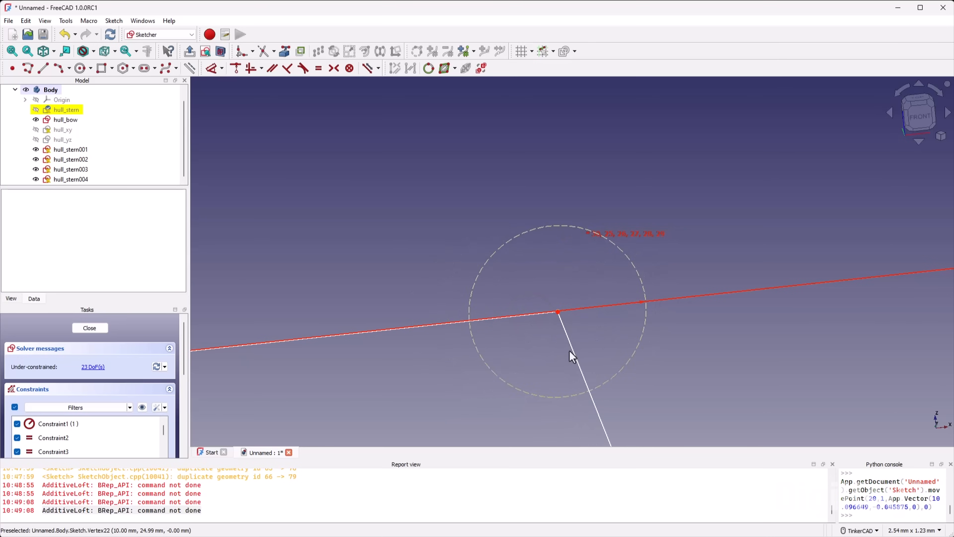
{"action": "key", "text": "ctrl+z"}
Step: Examine the gap between hull_stern's bottom spline endpoints, moving the left endpoint slightly, and view the sketch from the front
{"action": "scroll", "coordinate": [473, 263], "scroll_direction": "down", "scroll_amount": 6}
{"action": "scroll", "coordinate": [445, 331], "scroll_direction": "up", "scroll_amount": 3}
{"action": "scroll", "coordinate": [415, 390], "scroll_direction": "up", "scroll_amount": 8}
{"action": "scroll", "coordinate": [413, 277], "scroll_direction": "up", "scroll_amount": 4}
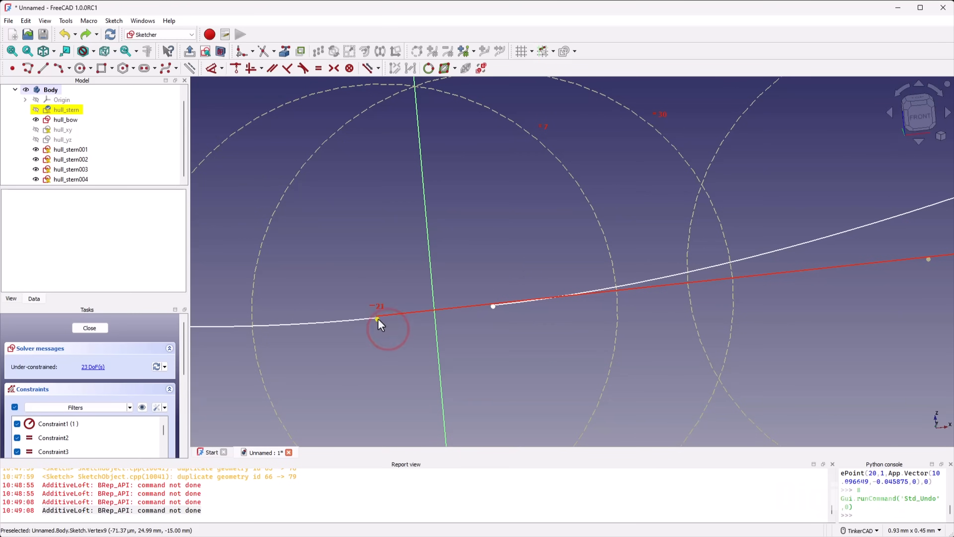
{"action": "key", "text": "c"}
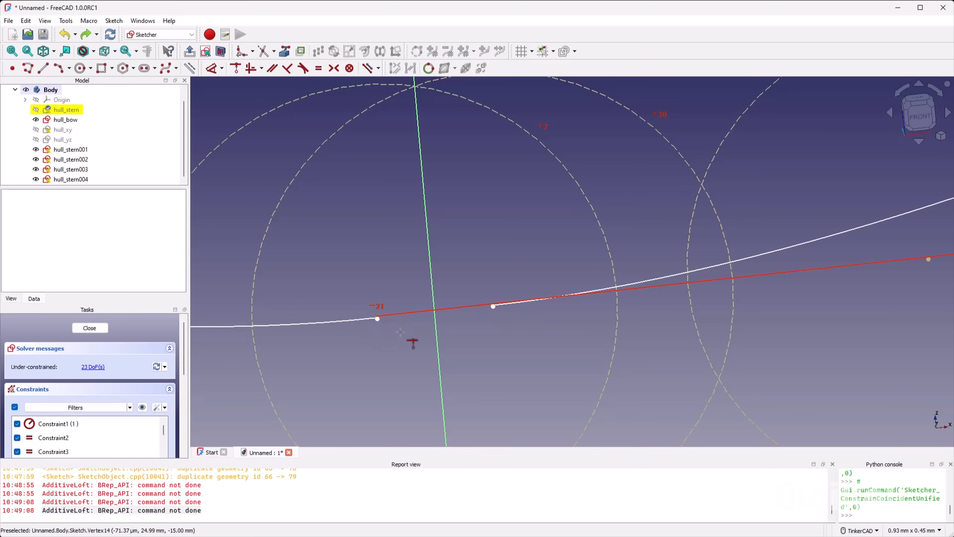
{"action": "scroll", "coordinate": [400, 333], "scroll_direction": "up", "scroll_amount": 3}
{"action": "scroll", "coordinate": [372, 323], "scroll_direction": "up", "scroll_amount": 3}
{"action": "left_click_drag", "start_coordinate": [369, 309], "coordinate": [382, 308]}
{"action": "scroll", "coordinate": [397, 316], "scroll_direction": "down", "scroll_amount": 3}
{"action": "left_click", "coordinate": [911, 122]}
{"action": "scroll", "coordinate": [496, 292], "scroll_direction": "down", "scroll_amount": 15}
{"action": "scroll", "coordinate": [499, 297], "scroll_direction": "down", "scroll_amount": 10}
{"action": "scroll", "coordinate": [515, 293], "scroll_direction": "up", "scroll_amount": 6}
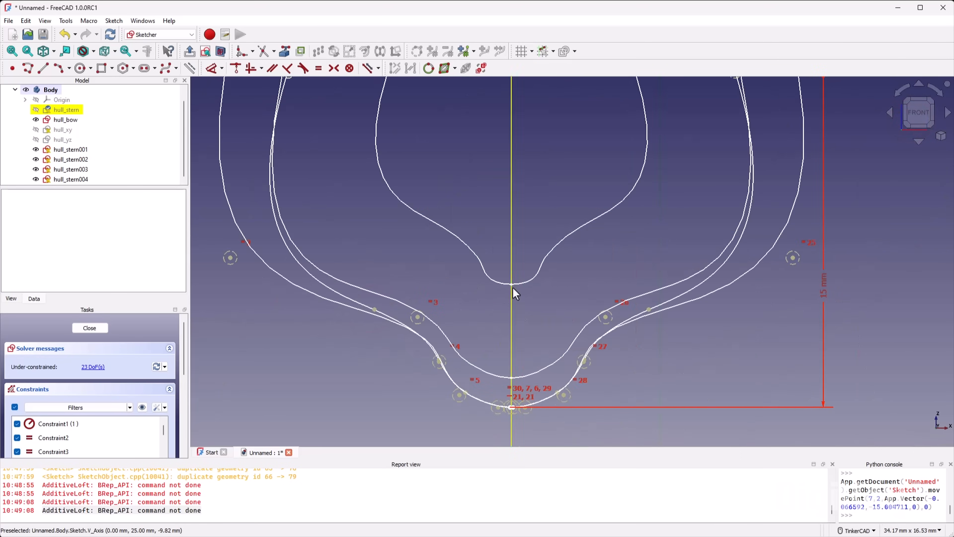
{"action": "scroll", "coordinate": [499, 376], "scroll_direction": "up", "scroll_amount": 20}
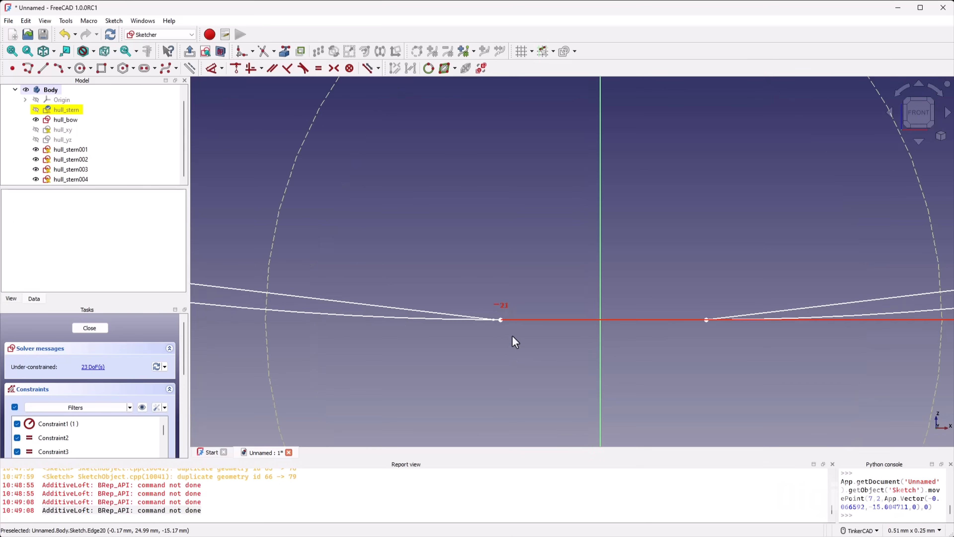
Step: Constrain hull_stern's left bottom spline endpoint onto the vertical axis and make the right spline's bottom endpoint coincident with it
{"action": "left_click", "coordinate": [499, 320]}
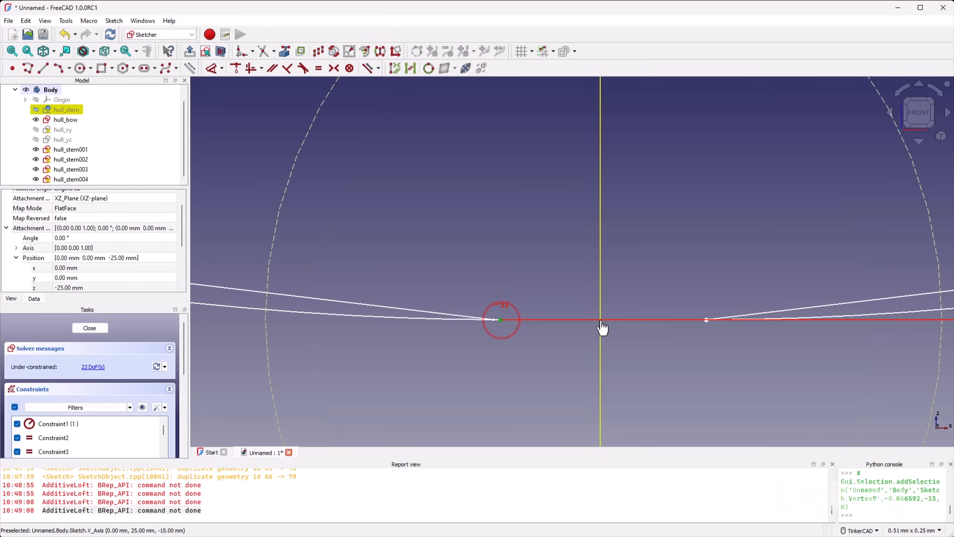
{"action": "left_click", "coordinate": [601, 324]}
{"action": "key", "text": "o"}
{"action": "left_click", "coordinate": [706, 321]}
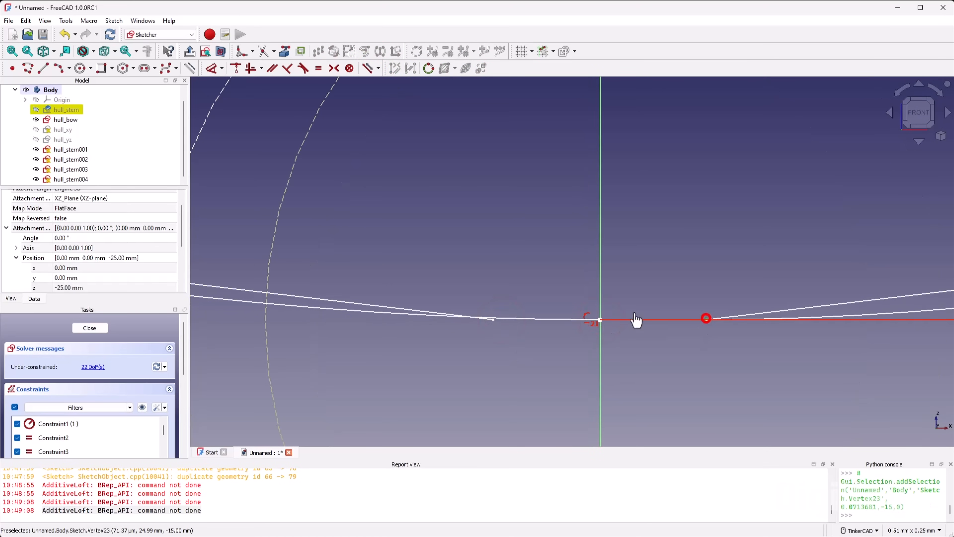
{"action": "left_click", "coordinate": [601, 324]}
{"action": "key", "text": "c"}
{"action": "scroll", "coordinate": [594, 324], "scroll_direction": "down", "scroll_amount": 5}
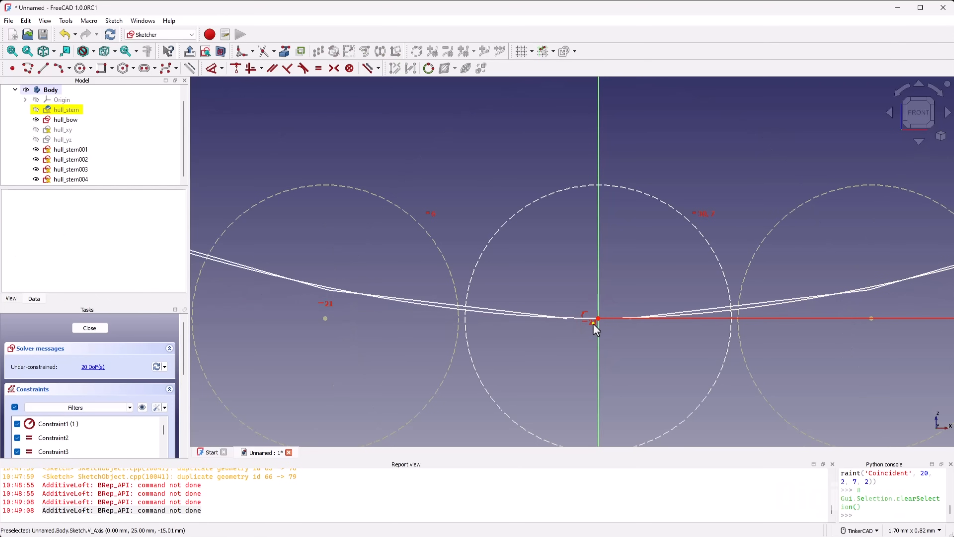
Step: Inspect the hull_stern outline around the bottom joint for remaining gaps
{"action": "mouse_move", "coordinate": [567, 270]}
{"action": "right_mouse_down"}
{"action": "mouse_move", "coordinate": [572, 278]}
{"action": "mouse_move", "coordinate": [567, 258]}
{"action": "right_mouse_up"}
{"action": "scroll", "coordinate": [564, 283], "scroll_direction": "down", "scroll_amount": 15}
{"action": "scroll", "coordinate": [553, 245], "scroll_direction": "up", "scroll_amount": 5}
{"action": "scroll", "coordinate": [556, 252], "scroll_direction": "down", "scroll_amount": 7}
{"action": "scroll", "coordinate": [505, 222], "scroll_direction": "up", "scroll_amount": 7}
{"action": "right_click_drag", "start_coordinate": [532, 201], "coordinate": [518, 205]}
{"action": "scroll", "coordinate": [470, 170], "scroll_direction": "up", "scroll_amount": 6}
{"action": "scroll", "coordinate": [556, 287], "scroll_direction": "down", "scroll_amount": 6}
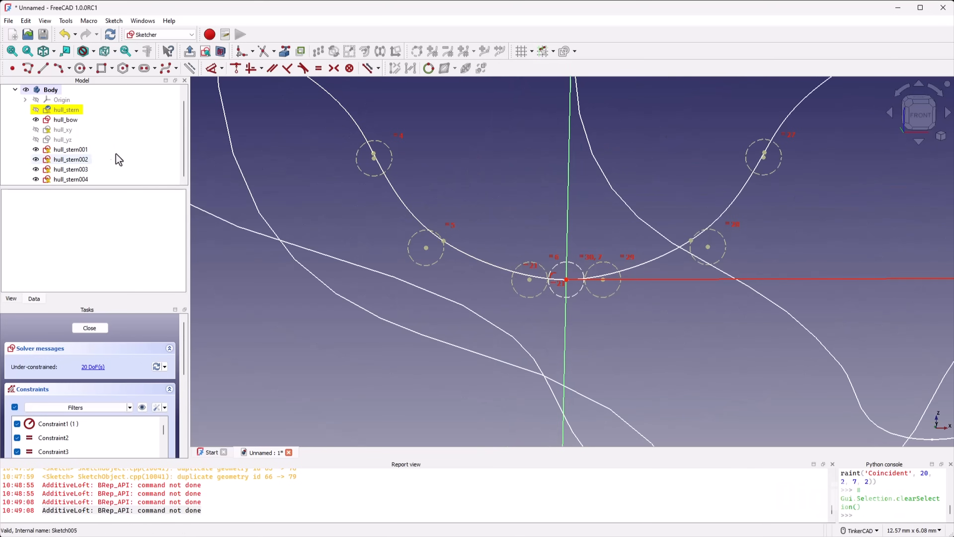
Step: In the hull_stern001 sketch, constrain the left bottom spline endpoint onto the vertical axis and join the right bottom endpoint to it
{"action": "double_click", "coordinate": [80, 150]}
{"action": "scroll", "coordinate": [461, 389], "scroll_direction": "up", "scroll_amount": 2}
{"action": "scroll", "coordinate": [461, 390], "scroll_direction": "up", "scroll_amount": 20}
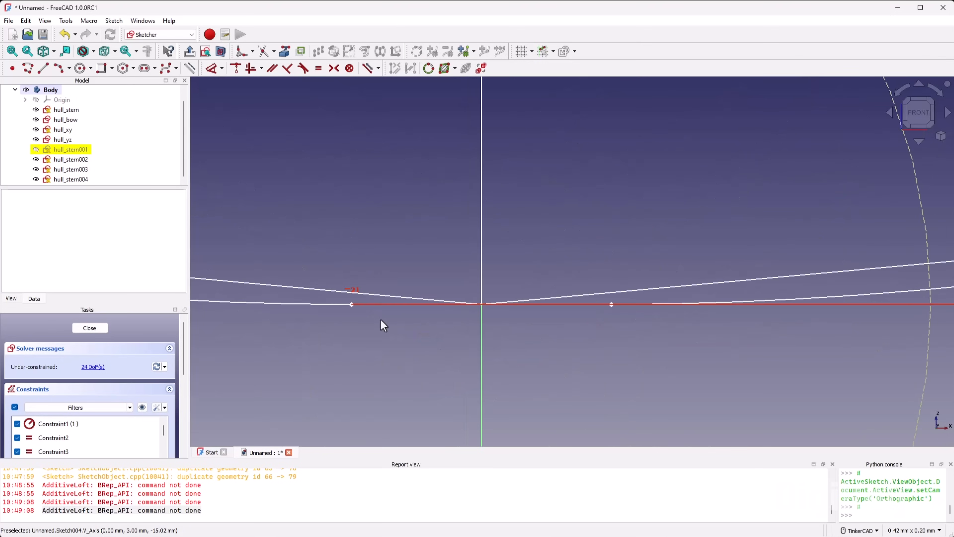
{"action": "left_click", "coordinate": [355, 308]}
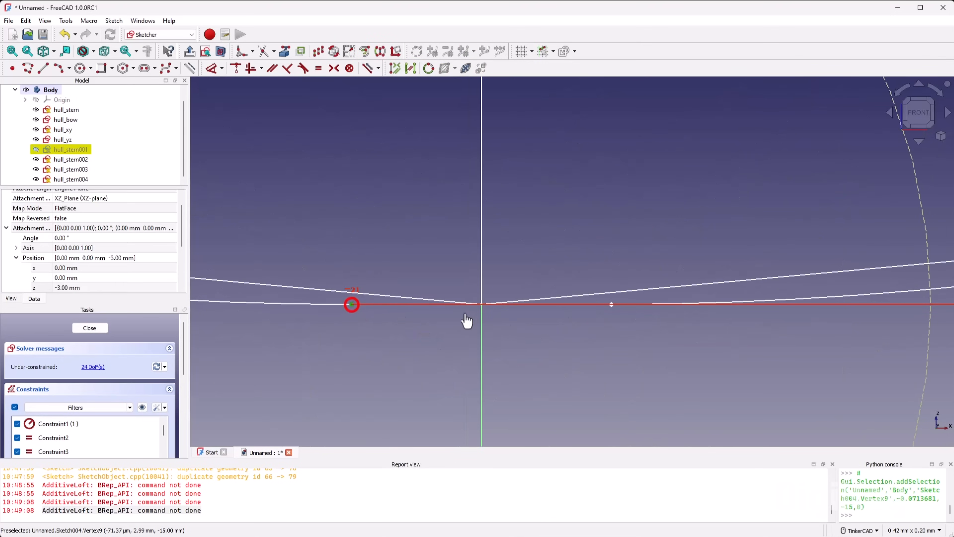
{"action": "left_click", "coordinate": [481, 305]}
{"action": "key", "text": "c"}
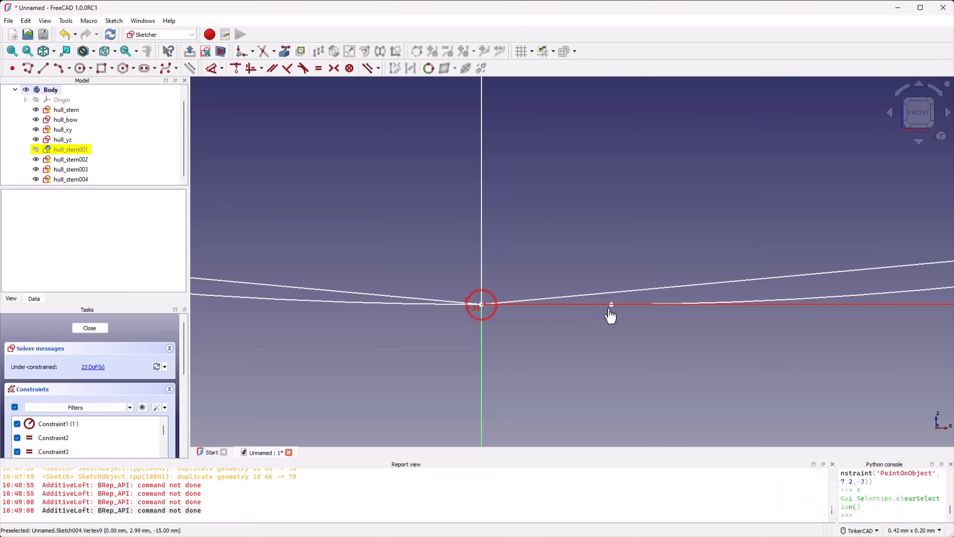
{"action": "left_click", "coordinate": [612, 304]}
{"action": "left_click", "coordinate": [482, 305]}
{"action": "key", "text": "c"}
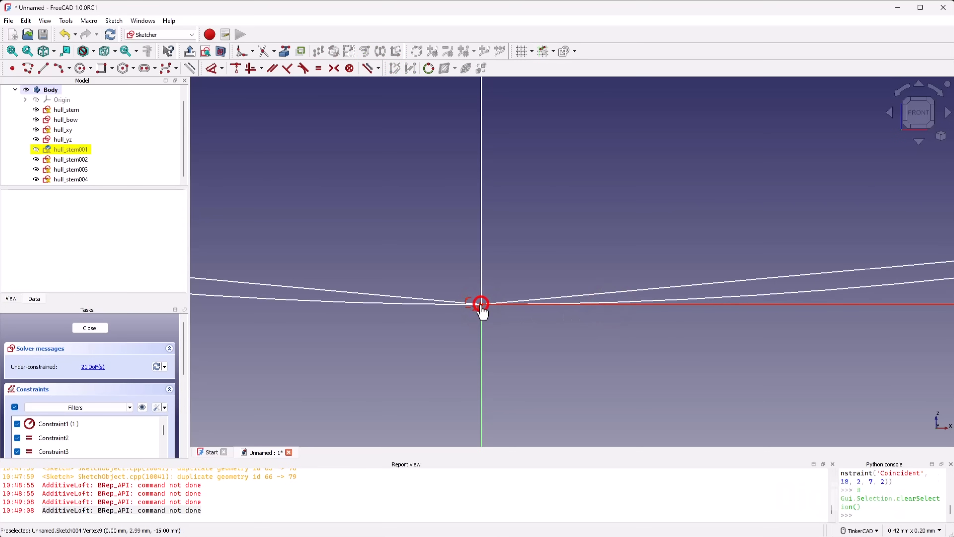
Step: Inspect both top corners of hull_stern001 for gaps and finish editing the sketch
{"action": "scroll", "coordinate": [488, 316], "scroll_direction": "down", "scroll_amount": 20}
{"action": "scroll", "coordinate": [482, 244], "scroll_direction": "up", "scroll_amount": 10}
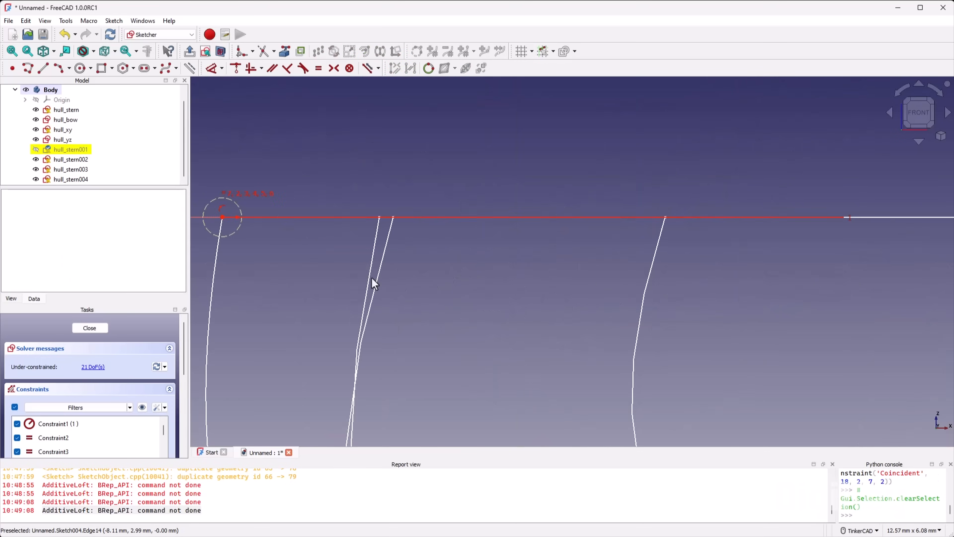
{"action": "scroll", "coordinate": [703, 277], "scroll_direction": "up", "scroll_amount": 8}
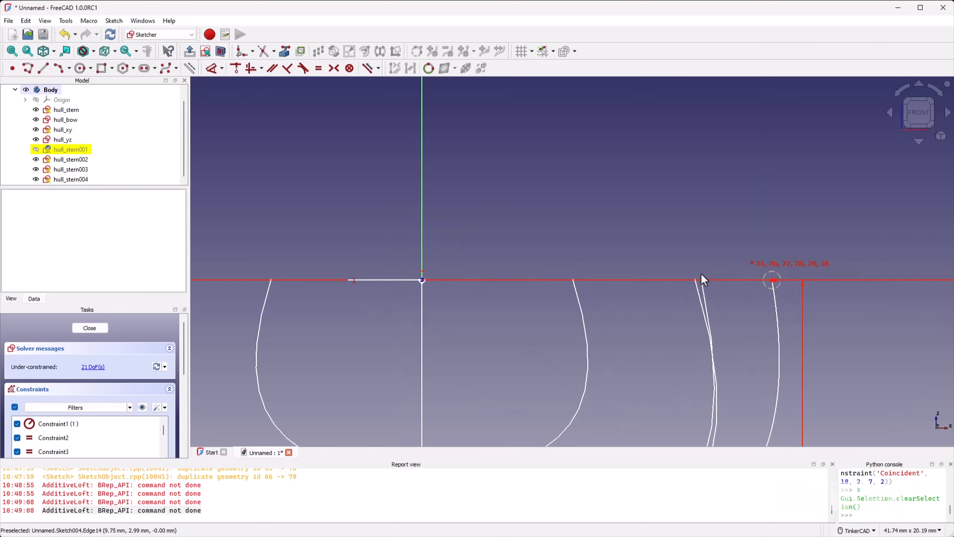
{"action": "scroll", "coordinate": [774, 288], "scroll_direction": "down", "scroll_amount": 10}
{"action": "scroll", "coordinate": [774, 288], "scroll_direction": "down", "scroll_amount": 2}
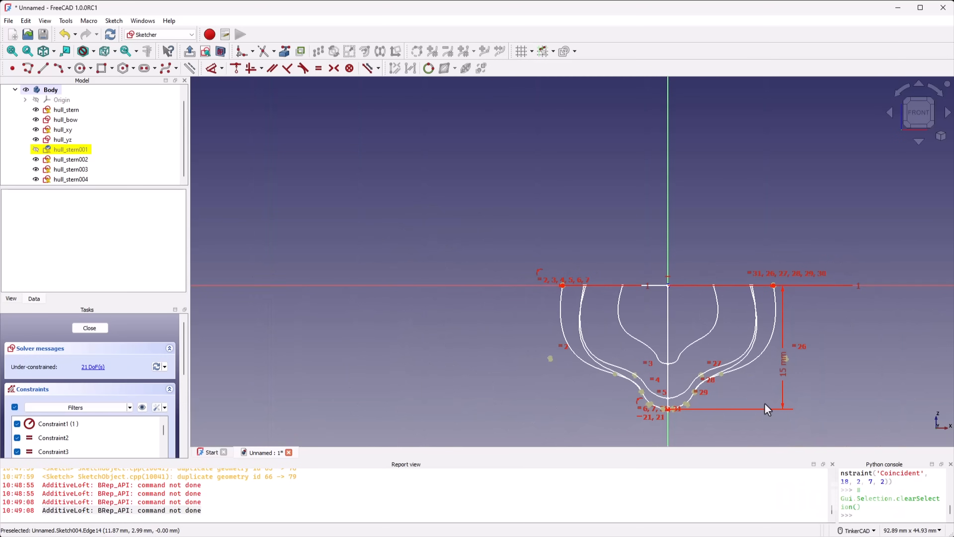
{"action": "left_click", "coordinate": [106, 328]}
Step: In the hull_stern002 sketch, make the two bottom spline endpoints coincident on the vertical axis
{"action": "double_click", "coordinate": [71, 160]}
{"action": "scroll", "coordinate": [414, 335], "scroll_direction": "up", "scroll_amount": 8}
{"action": "scroll", "coordinate": [412, 331], "scroll_direction": "up", "scroll_amount": 10}
{"action": "left_click_drag", "start_coordinate": [370, 267], "coordinate": [371, 269]}
{"action": "left_click", "coordinate": [368, 276]}
{"action": "left_click", "coordinate": [367, 265]}
{"action": "key", "text": "c"}
{"action": "scroll", "coordinate": [390, 324], "scroll_direction": "down", "scroll_amount": 8}
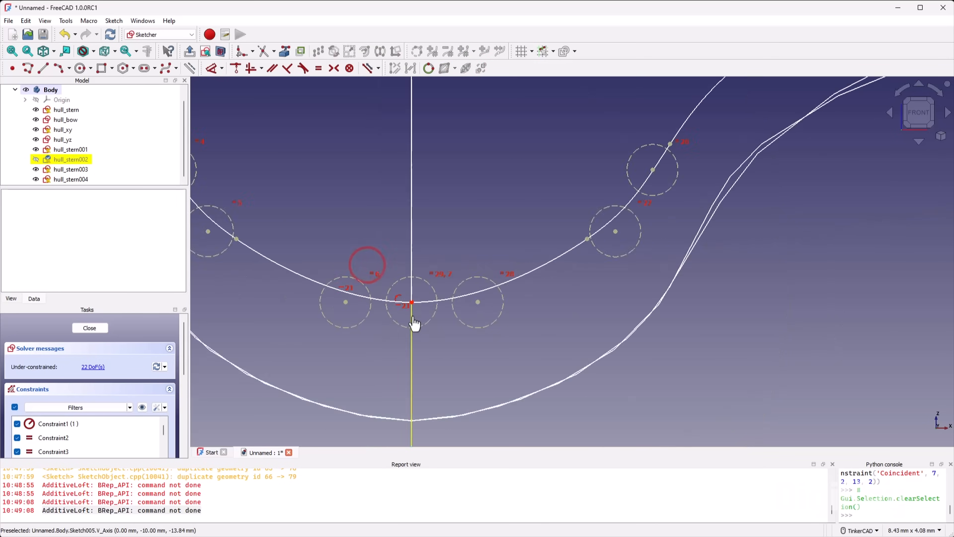
Step: Inspect both top corners of hull_stern002 for gaps between the splines and the top line
{"action": "scroll", "coordinate": [305, 222], "scroll_direction": "up", "scroll_amount": 8}
{"action": "scroll", "coordinate": [368, 251], "scroll_direction": "down", "scroll_amount": 2}
{"action": "scroll", "coordinate": [278, 242], "scroll_direction": "up", "scroll_amount": 8}
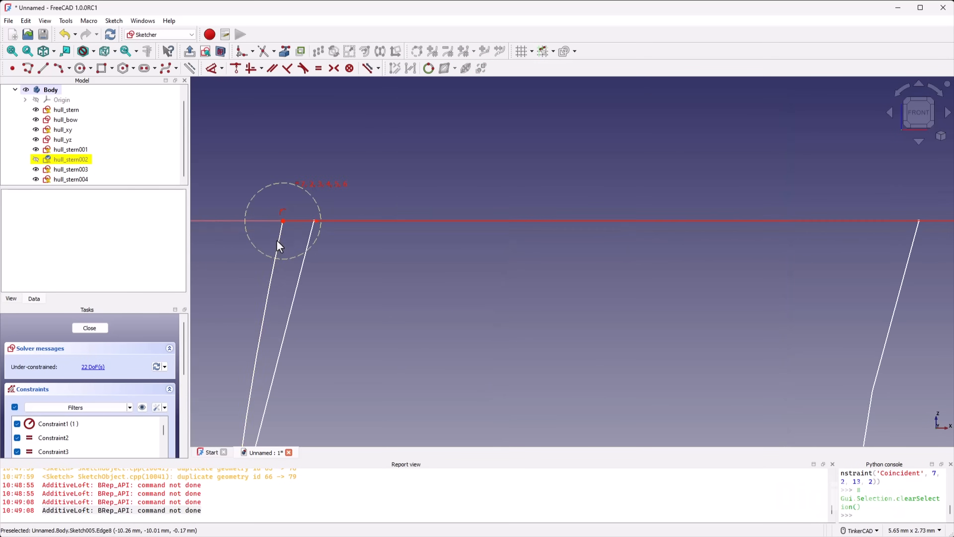
{"action": "scroll", "coordinate": [295, 226], "scroll_direction": "down", "scroll_amount": 14}
{"action": "scroll", "coordinate": [620, 235], "scroll_direction": "up", "scroll_amount": 5}
{"action": "scroll", "coordinate": [560, 205], "scroll_direction": "up", "scroll_amount": 10}
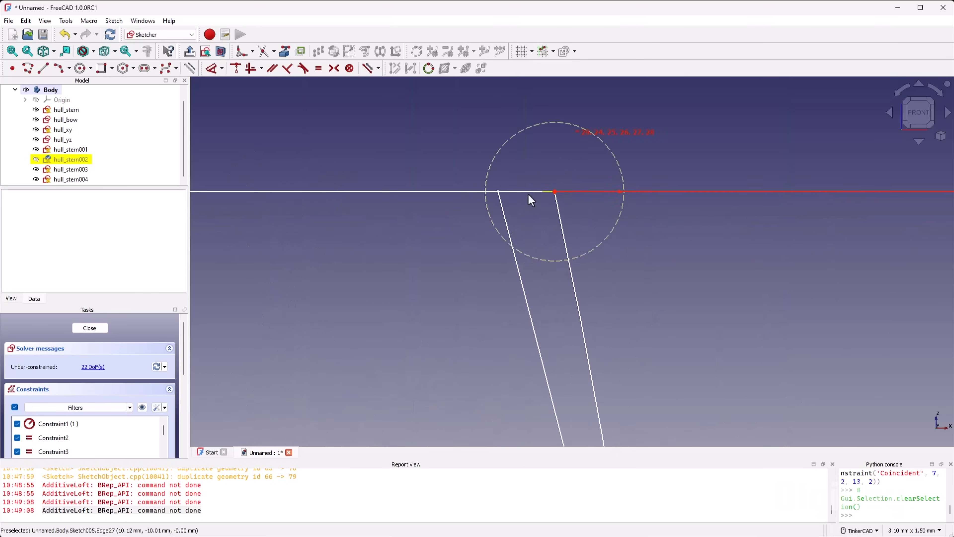
Step: Test hull_stern002's right top corner by moving its endpoint, undo the moves, and finish editing the sketch
{"action": "left_click_drag", "start_coordinate": [560, 192], "coordinate": [567, 192]}
{"action": "scroll", "coordinate": [552, 225], "scroll_direction": "down", "scroll_amount": 5}
{"action": "key", "text": "ctrl+z"}
{"action": "scroll", "coordinate": [557, 208], "scroll_direction": "up", "scroll_amount": 2}
{"action": "right_click_drag", "start_coordinate": [557, 208], "coordinate": [555, 210]}
{"action": "left_click_drag", "start_coordinate": [584, 318], "coordinate": [601, 318]}
{"action": "key", "text": "ctrl+z"}
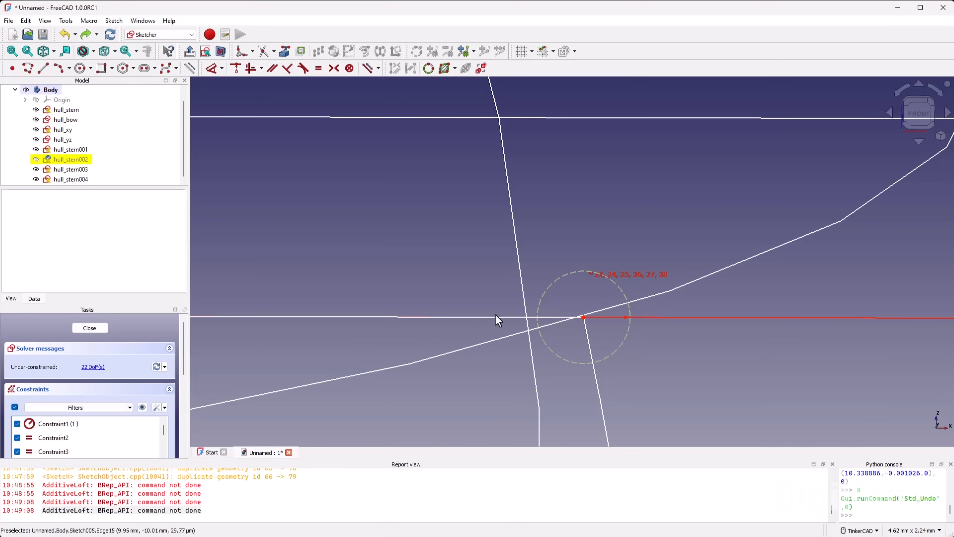
{"action": "left_click", "coordinate": [488, 318]}
{"action": "left_click", "coordinate": [588, 338]}
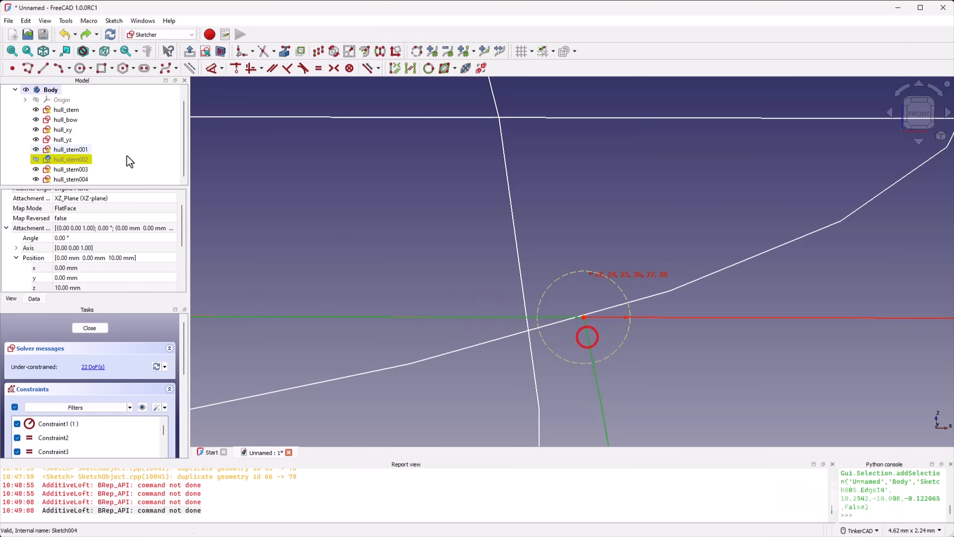
{"action": "left_click", "coordinate": [89, 328]}
Step: In the hull_stern003 sketch, make the two bottom spline endpoints coincident on the vertical axis
{"action": "double_click", "coordinate": [68, 169]}
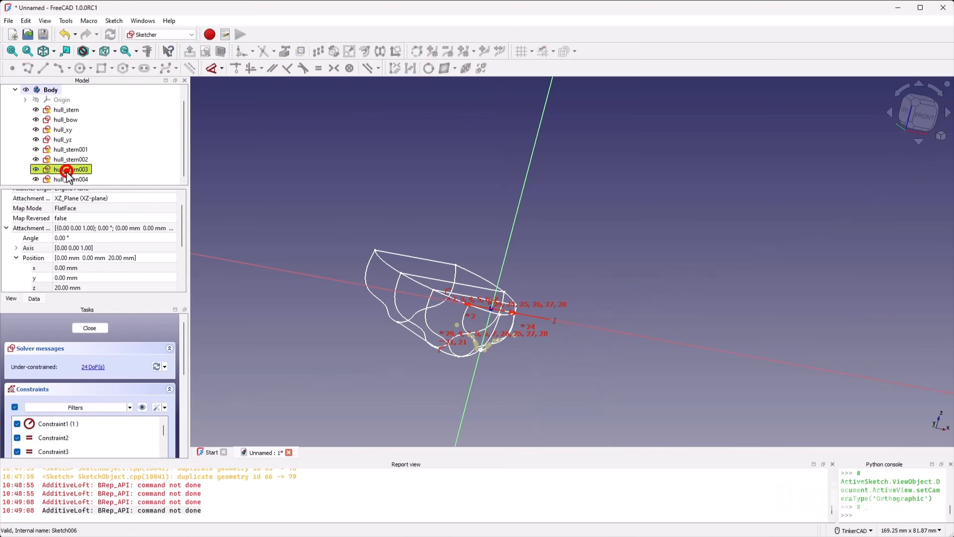
{"action": "scroll", "coordinate": [455, 338], "scroll_direction": "up", "scroll_amount": 10}
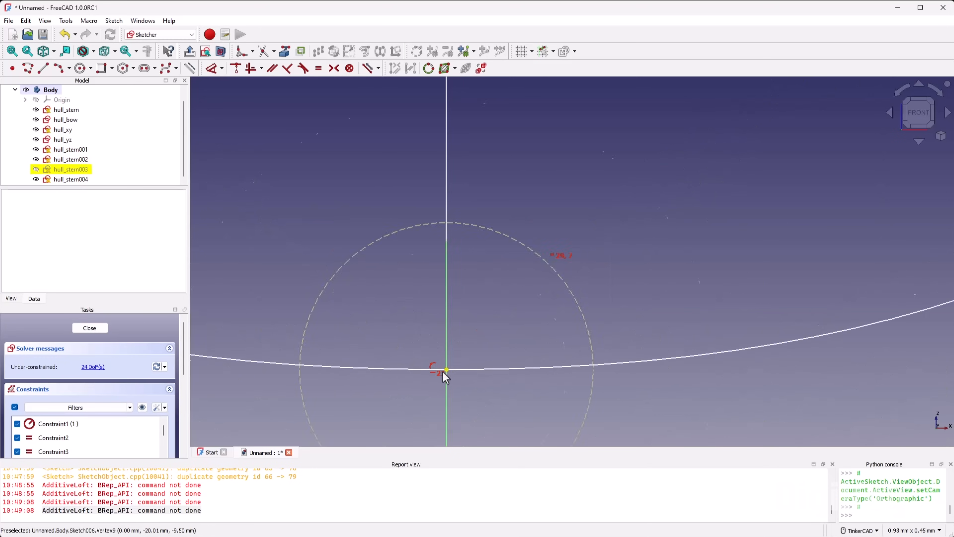
{"action": "left_click_drag", "start_coordinate": [447, 368], "coordinate": [461, 386]}
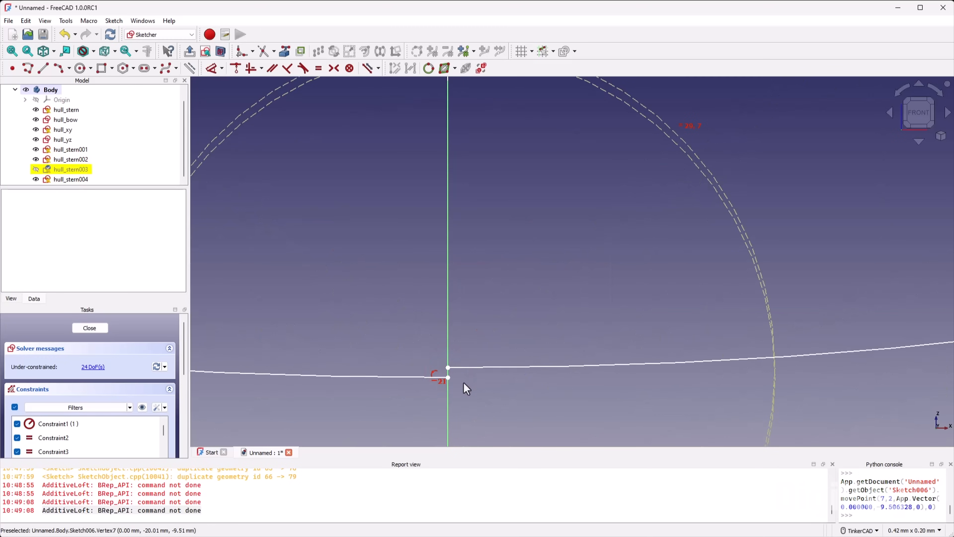
{"action": "key", "text": "c"}
{"action": "left_click", "coordinate": [449, 377]}
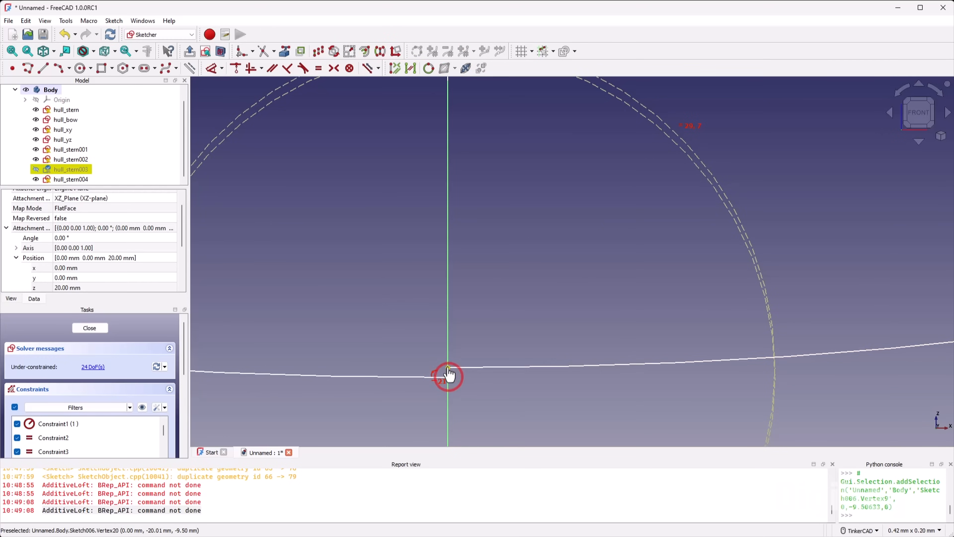
{"action": "left_click", "coordinate": [448, 368]}
Step: Inspect the top corners of hull_stern003 for gaps and finish editing the sketch
{"action": "scroll", "coordinate": [469, 365], "scroll_direction": "down", "scroll_amount": 20}
{"action": "scroll", "coordinate": [391, 236], "scroll_direction": "up", "scroll_amount": 8}
{"action": "scroll", "coordinate": [477, 327], "scroll_direction": "down", "scroll_amount": 5}
{"action": "scroll", "coordinate": [725, 335], "scroll_direction": "up", "scroll_amount": 6}
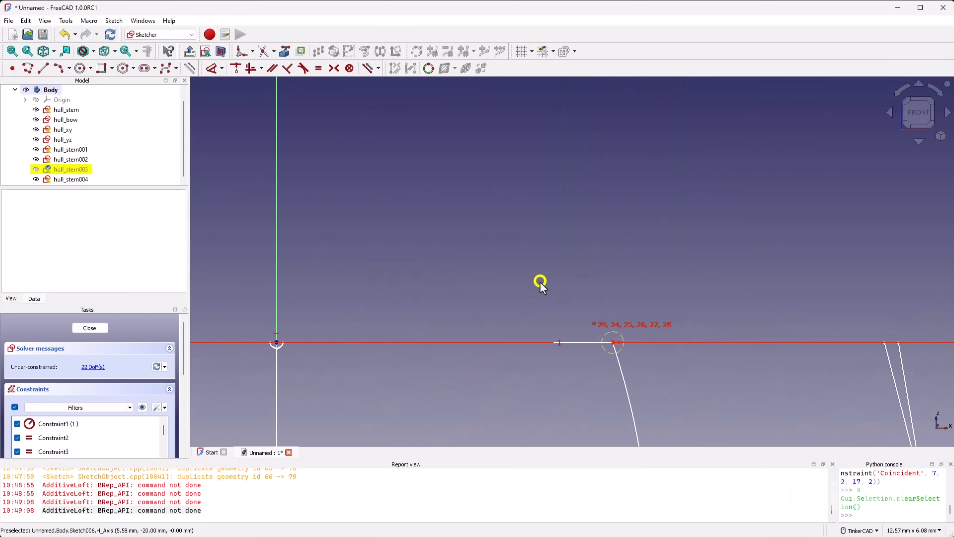
{"action": "left_click", "coordinate": [100, 329]}
Step: In the hull_stern004 sketch, pull apart the two bottom spline endpoints and make them coincident on the vertical axis
{"action": "double_click", "coordinate": [82, 178]}
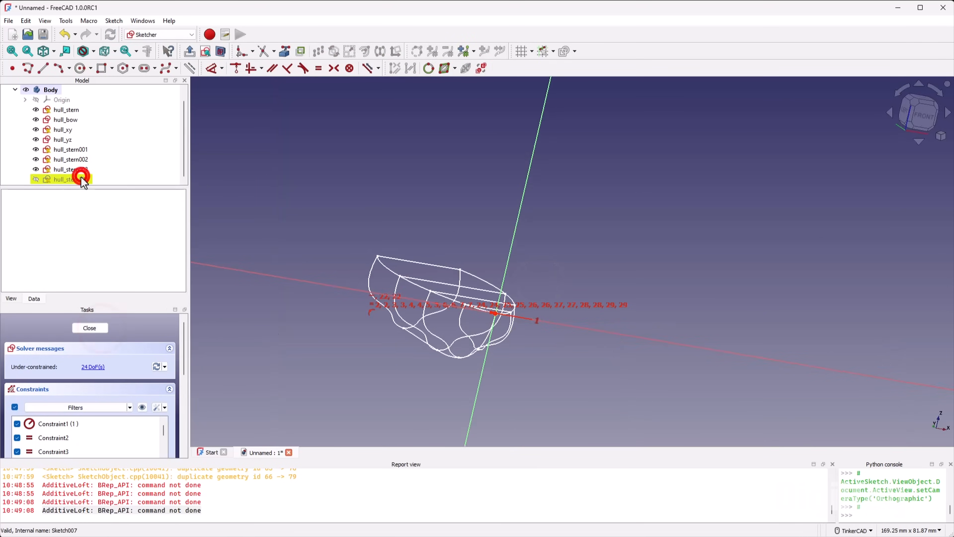
{"action": "scroll", "coordinate": [446, 285], "scroll_direction": "up", "scroll_amount": 10}
{"action": "scroll", "coordinate": [478, 301], "scroll_direction": "down", "scroll_amount": 6}
{"action": "scroll", "coordinate": [485, 342], "scroll_direction": "up", "scroll_amount": 10}
{"action": "scroll", "coordinate": [470, 350], "scroll_direction": "up", "scroll_amount": 5}
{"action": "scroll", "coordinate": [442, 337], "scroll_direction": "up", "scroll_amount": 3}
{"action": "left_click_drag", "start_coordinate": [435, 338], "coordinate": [436, 342]}
{"action": "scroll", "coordinate": [436, 343], "scroll_direction": "up", "scroll_amount": 3}
{"action": "key", "text": "c"}
{"action": "left_click", "coordinate": [434, 338]}
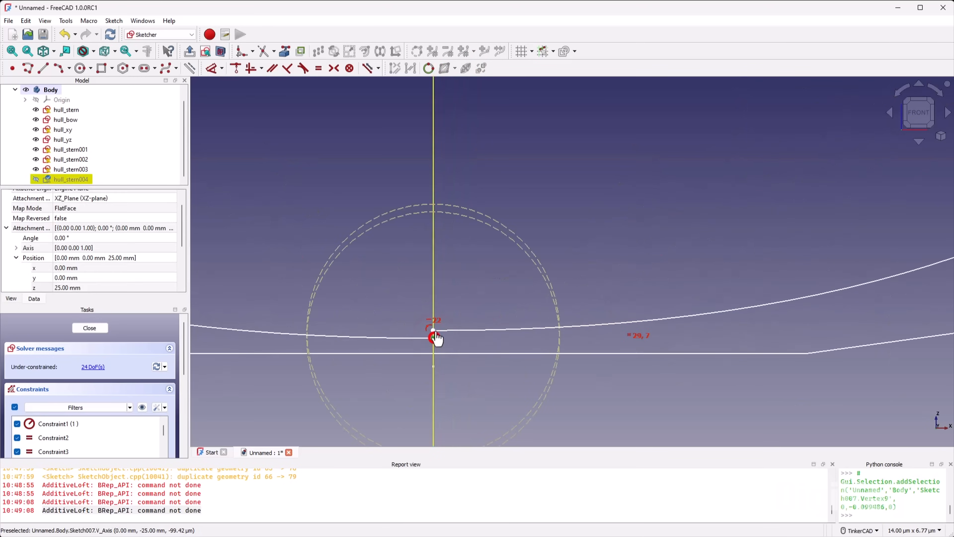
{"action": "left_click", "coordinate": [434, 330]}
Step: Inspect both top corners and the top line of hull_stern004 for gaps and finish editing the sketch
{"action": "scroll", "coordinate": [439, 351], "scroll_direction": "down", "scroll_amount": 10}
{"action": "scroll", "coordinate": [305, 226], "scroll_direction": "up", "scroll_amount": 5}
{"action": "scroll", "coordinate": [332, 224], "scroll_direction": "down", "scroll_amount": 5}
{"action": "scroll", "coordinate": [504, 234], "scroll_direction": "up", "scroll_amount": 4}
{"action": "scroll", "coordinate": [505, 182], "scroll_direction": "up", "scroll_amount": 2}
{"action": "scroll", "coordinate": [504, 176], "scroll_direction": "down", "scroll_amount": 10}
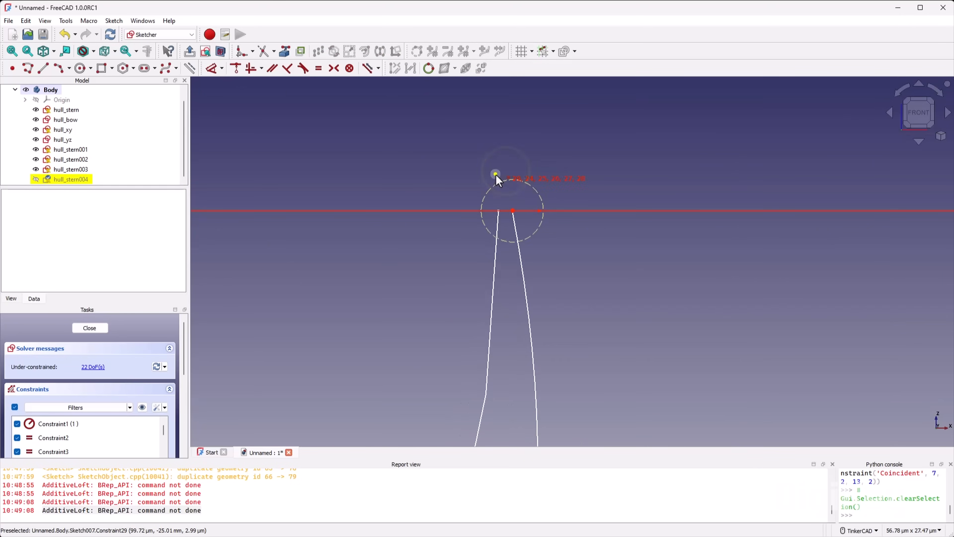
{"action": "scroll", "coordinate": [503, 273], "scroll_direction": "down", "scroll_amount": 10}
{"action": "scroll", "coordinate": [449, 254], "scroll_direction": "up", "scroll_amount": 4}
{"action": "scroll", "coordinate": [476, 273], "scroll_direction": "up", "scroll_amount": 5}
{"action": "scroll", "coordinate": [489, 263], "scroll_direction": "up", "scroll_amount": 3}
{"action": "scroll", "coordinate": [510, 248], "scroll_direction": "up", "scroll_amount": 3}
{"action": "scroll", "coordinate": [510, 248], "scroll_direction": "down", "scroll_amount": 6}
{"action": "scroll", "coordinate": [502, 324], "scroll_direction": "up", "scroll_amount": 3}
{"action": "mouse_move", "coordinate": [420, 330]}
{"action": "right_mouse_down"}
{"action": "mouse_move", "coordinate": [513, 381]}
{"action": "mouse_move", "coordinate": [457, 335]}
{"action": "right_mouse_up"}
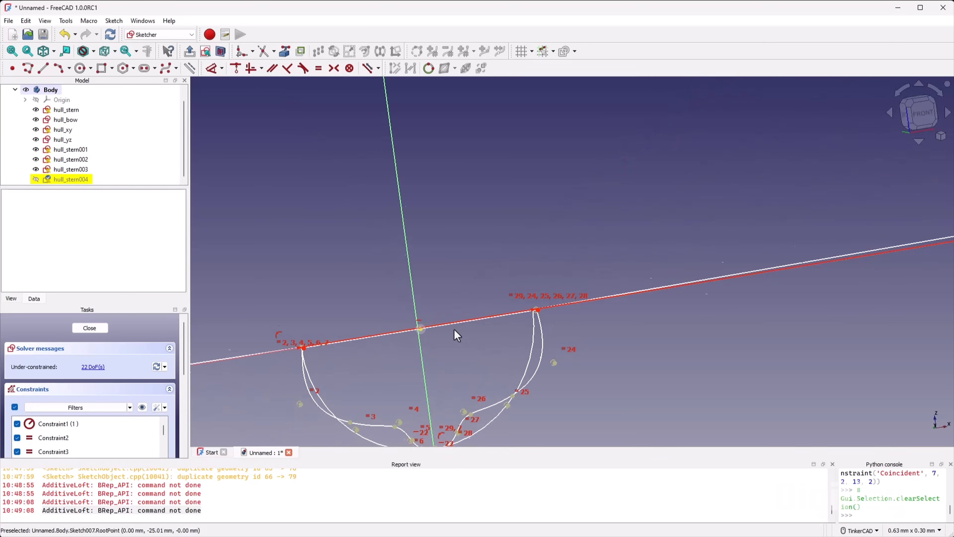
{"action": "left_click", "coordinate": [100, 328]}
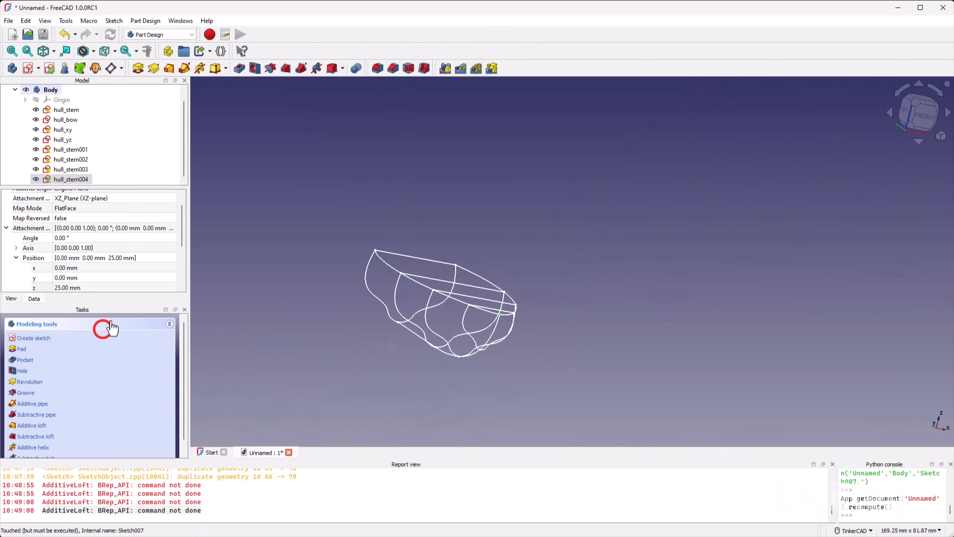
Step: Preview an additive loft from hull_stern through hull_stern001, 002, 003 and 004 in order, and cancel it
{"action": "left_click", "coordinate": [76, 110]}
{"action": "left_click", "coordinate": [75, 150], "text": "ctrl"}
{"action": "left_click", "coordinate": [75, 159], "text": "ctrl"}
{"action": "left_click", "coordinate": [75, 170], "text": "ctrl"}
{"action": "left_click", "coordinate": [77, 178], "text": "ctrl"}
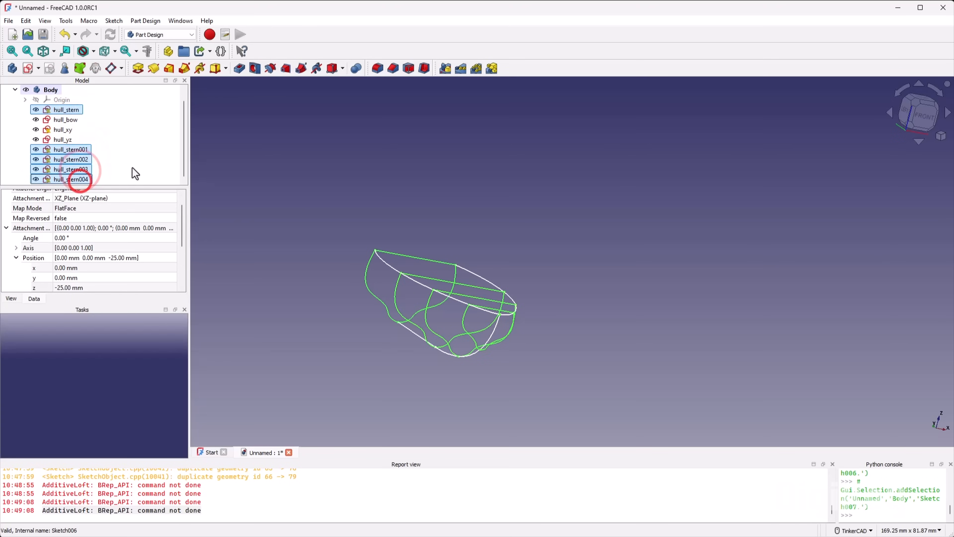
{"action": "left_click", "coordinate": [168, 69]}
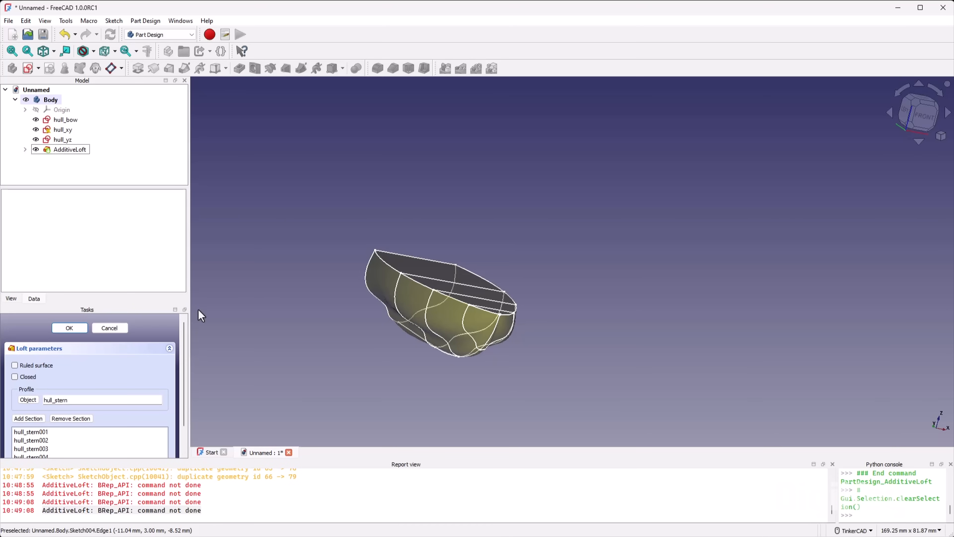
{"action": "left_click", "coordinate": [110, 330]}
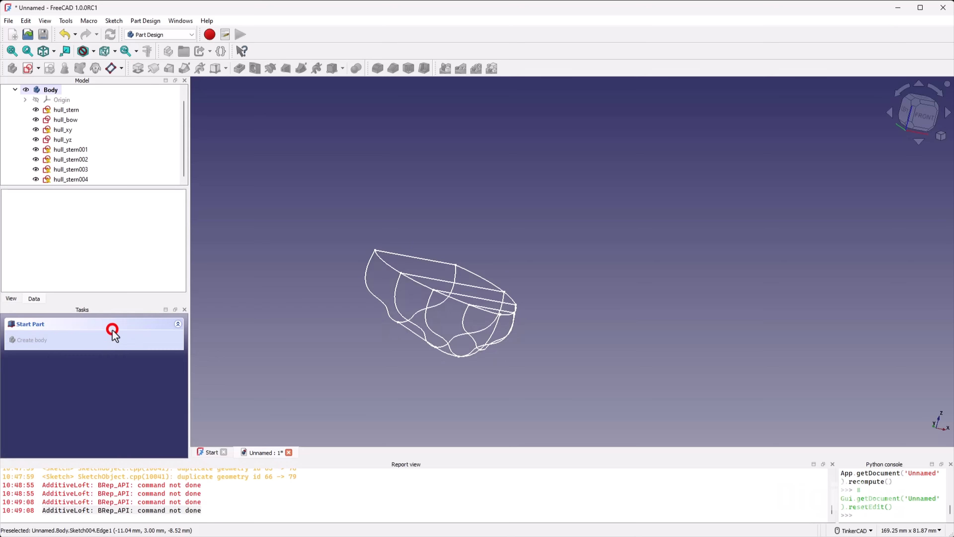
Step: Try an additive loft from hull_stern with out-of-order sections hull_stern002, hull_stern004, hull_stern001, hull_stern003, and cancel it
{"action": "left_click", "coordinate": [72, 110]}
{"action": "left_click", "coordinate": [84, 178], "text": "ctrl"}
{"action": "left_click", "coordinate": [81, 159], "text": "ctrl"}
{"action": "left_click", "coordinate": [80, 149], "text": "ctrl"}
{"action": "left_click", "coordinate": [83, 169], "text": "ctrl"}
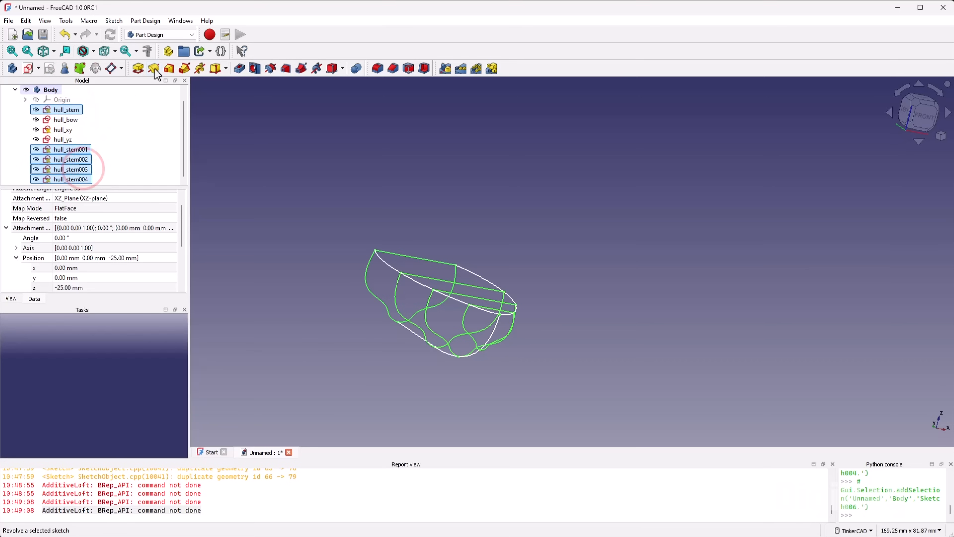
{"action": "left_click", "coordinate": [172, 68]}
{"action": "mouse_move", "coordinate": [407, 284]}
{"action": "right_mouse_down"}
{"action": "mouse_move", "coordinate": [496, 326]}
{"action": "mouse_move", "coordinate": [550, 260]}
{"action": "mouse_move", "coordinate": [562, 212]}
{"action": "mouse_move", "coordinate": [349, 258]}
{"action": "mouse_move", "coordinate": [339, 309]}
{"action": "mouse_move", "coordinate": [399, 311]}
{"action": "mouse_move", "coordinate": [402, 291]}
{"action": "right_mouse_up"}
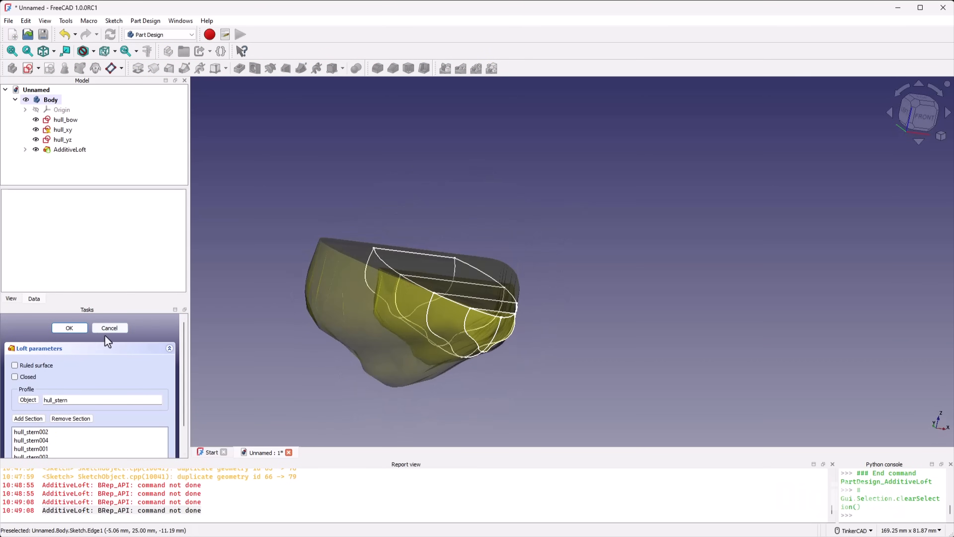
{"action": "left_click", "coordinate": [110, 328]}
Step: Start an additive loft with hull_stern as profile and hull_stern001, 002, 003 and 004 as sections in order
{"action": "left_click", "coordinate": [78, 109]}
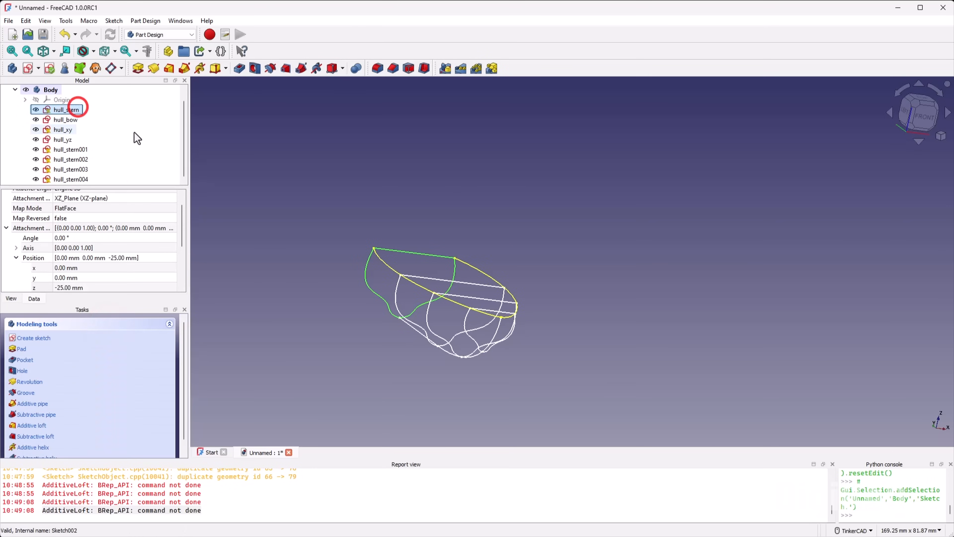
{"action": "left_click", "coordinate": [71, 150], "text": "ctrl"}
{"action": "left_click", "coordinate": [71, 159], "text": "ctrl"}
{"action": "left_click", "coordinate": [86, 170], "text": "ctrl"}
{"action": "left_click", "coordinate": [83, 180], "text": "ctrl"}
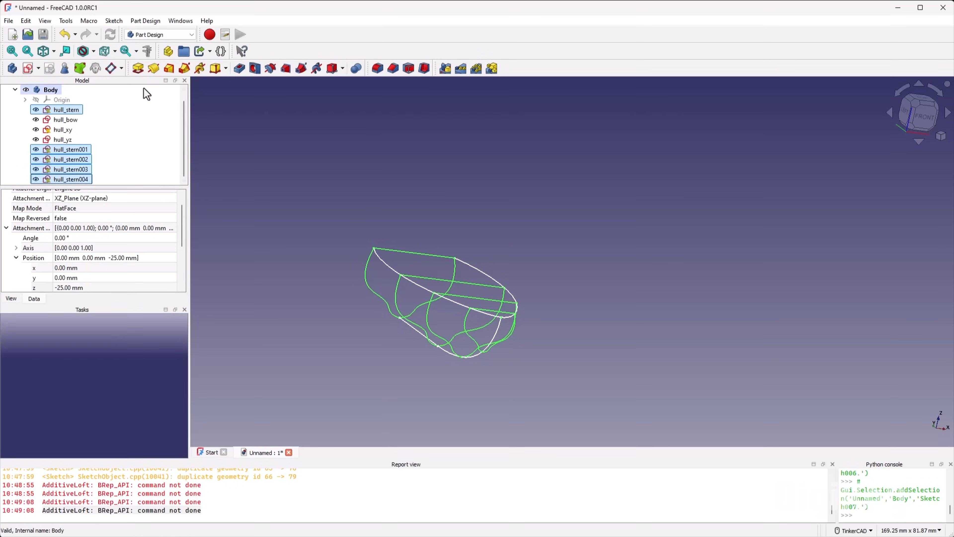
{"action": "left_click", "coordinate": [170, 69]}
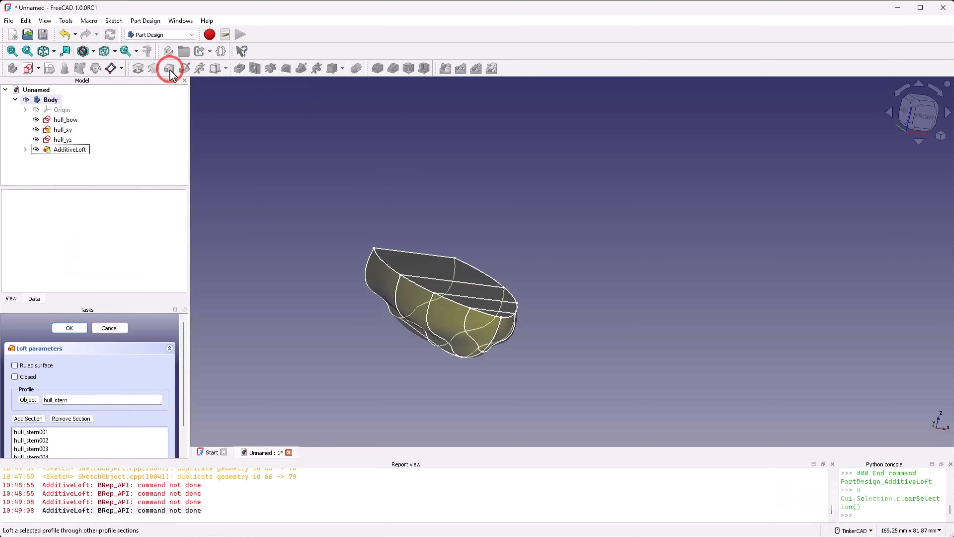
Step: Try the Ruled surface option on the hull loft and turn it off again
{"action": "scroll", "coordinate": [445, 319], "scroll_direction": "up", "scroll_amount": 5}
{"action": "right_click_drag", "start_coordinate": [462, 289], "coordinate": [430, 330]}
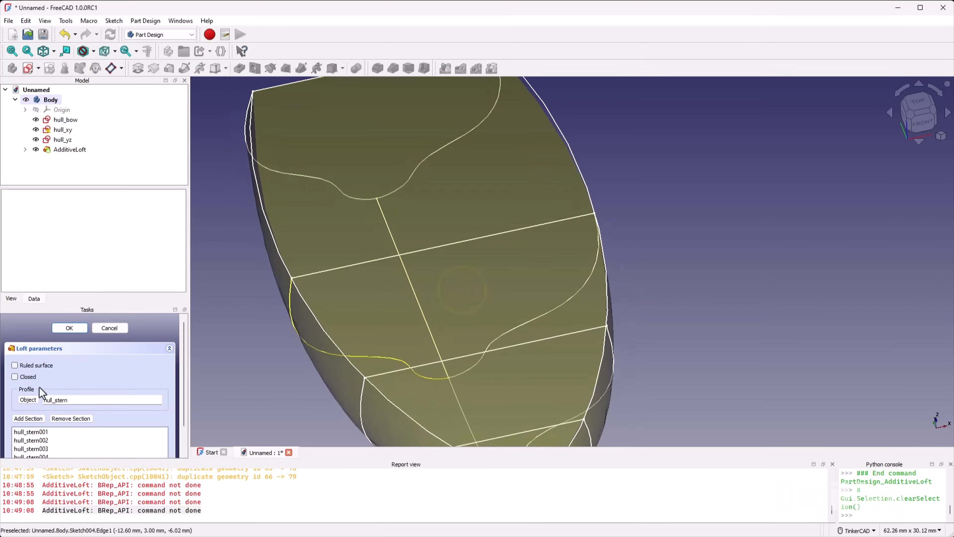
{"action": "left_click", "coordinate": [42, 367]}
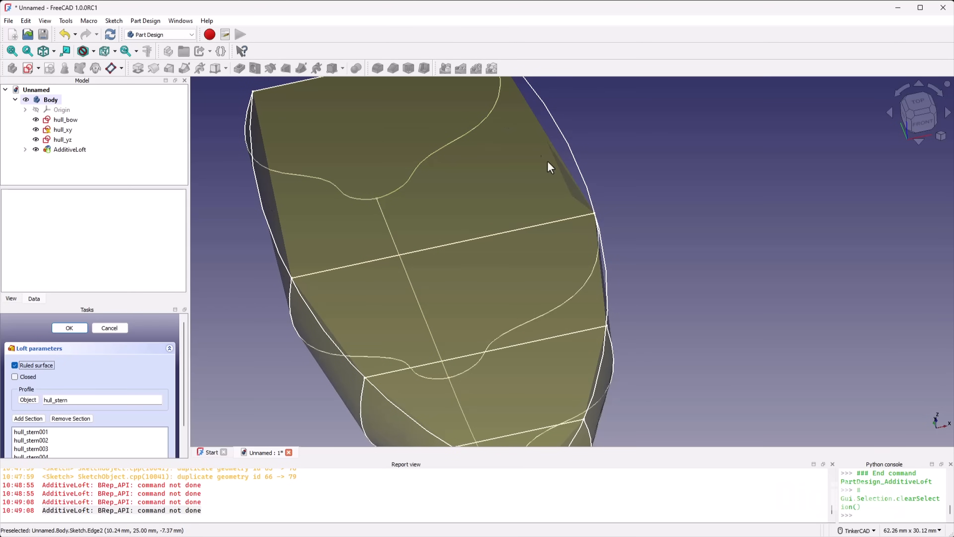
{"action": "left_click", "coordinate": [45, 366]}
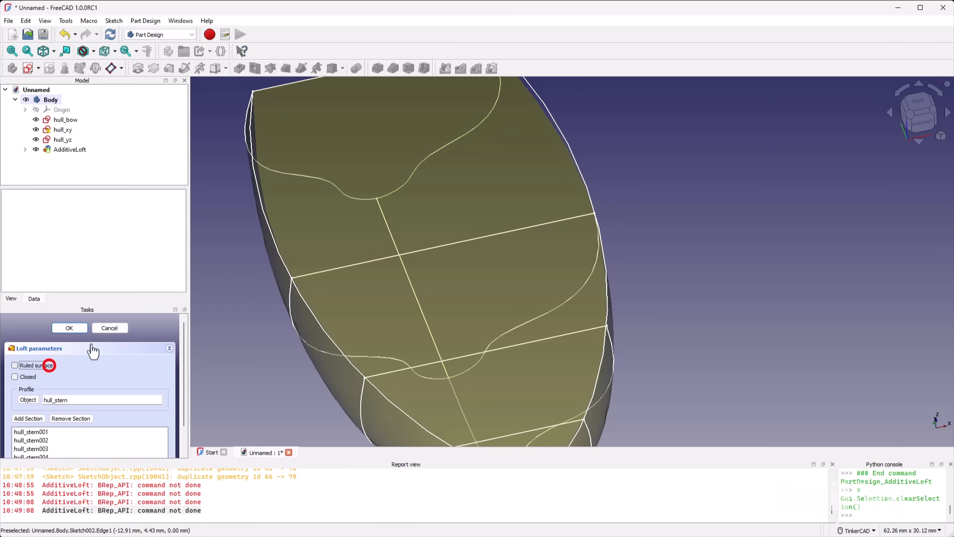
Step: Compare the loft preview's edges with the hull_xy outline from above and accept the loft
{"action": "scroll", "coordinate": [289, 278], "scroll_direction": "down", "scroll_amount": 3}
{"action": "scroll", "coordinate": [469, 393], "scroll_direction": "up", "scroll_amount": 5}
{"action": "scroll", "coordinate": [634, 212], "scroll_direction": "down", "scroll_amount": 3}
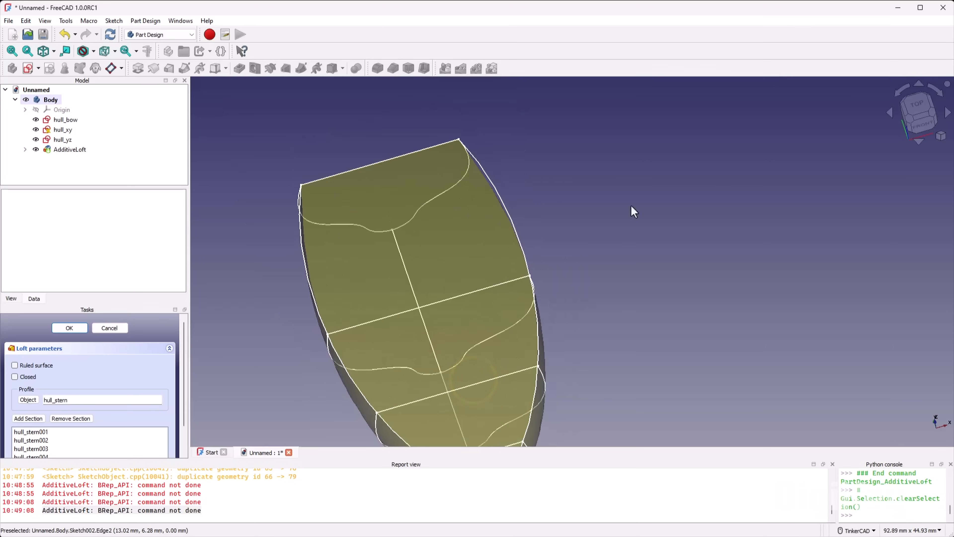
{"action": "left_click", "coordinate": [923, 109]}
{"action": "scroll", "coordinate": [475, 91], "scroll_direction": "up", "scroll_amount": 4}
{"action": "scroll", "coordinate": [511, 127], "scroll_direction": "down", "scroll_amount": 3}
{"action": "scroll", "coordinate": [512, 127], "scroll_direction": "down", "scroll_amount": 1}
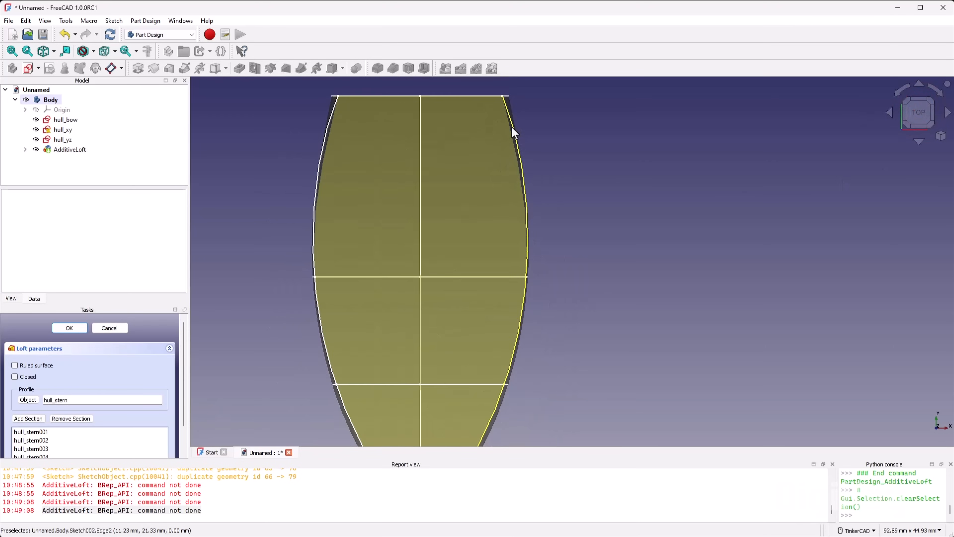
{"action": "scroll", "coordinate": [442, 337], "scroll_direction": "up", "scroll_amount": 1}
{"action": "scroll", "coordinate": [363, 166], "scroll_direction": "down", "scroll_amount": 4}
{"action": "scroll", "coordinate": [362, 238], "scroll_direction": "up", "scroll_amount": 6}
{"action": "scroll", "coordinate": [387, 330], "scroll_direction": "down", "scroll_amount": 5}
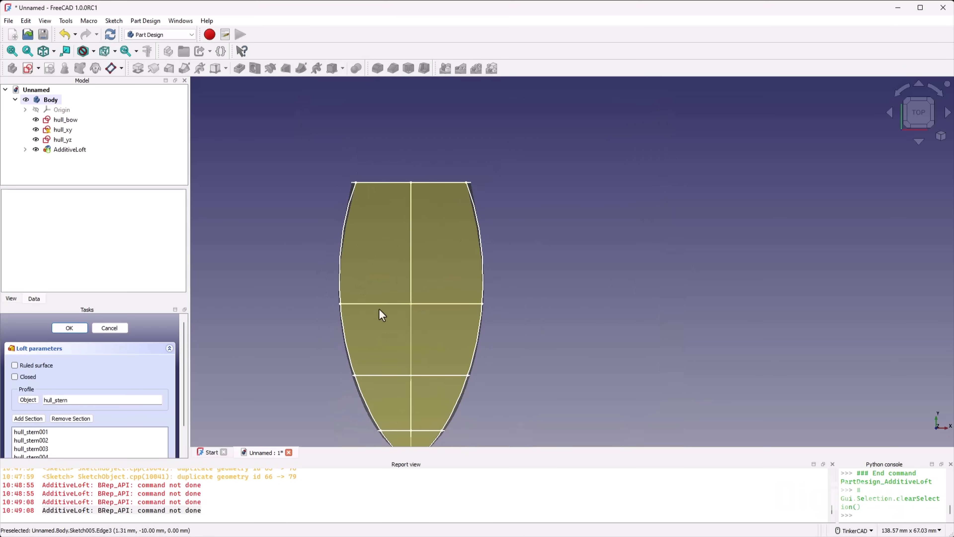
{"action": "scroll", "coordinate": [383, 312], "scroll_direction": "down", "scroll_amount": 4}
{"action": "scroll", "coordinate": [377, 339], "scroll_direction": "up", "scroll_amount": 5}
{"action": "right_click_drag", "start_coordinate": [443, 352], "coordinate": [676, 364]}
{"action": "left_click", "coordinate": [74, 330]}
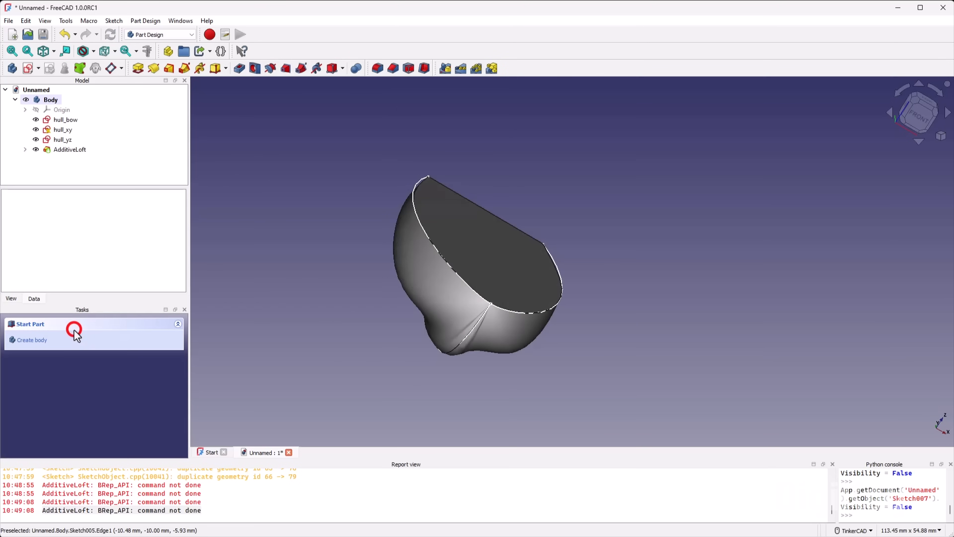
Step: Hide the hull_bow, hull_xy and hull_yz sketches
{"action": "left_click", "coordinate": [64, 120]}
{"action": "key", "text": "space"}
{"action": "left_click", "coordinate": [63, 129]}
{"action": "key", "text": "space"}
{"action": "left_click", "coordinate": [63, 139]}
{"action": "key", "text": "space"}
Step: Make the loft's section sketches hull_stern through hull_stern004 visible on the solid hull
{"action": "left_click", "coordinate": [25, 150]}
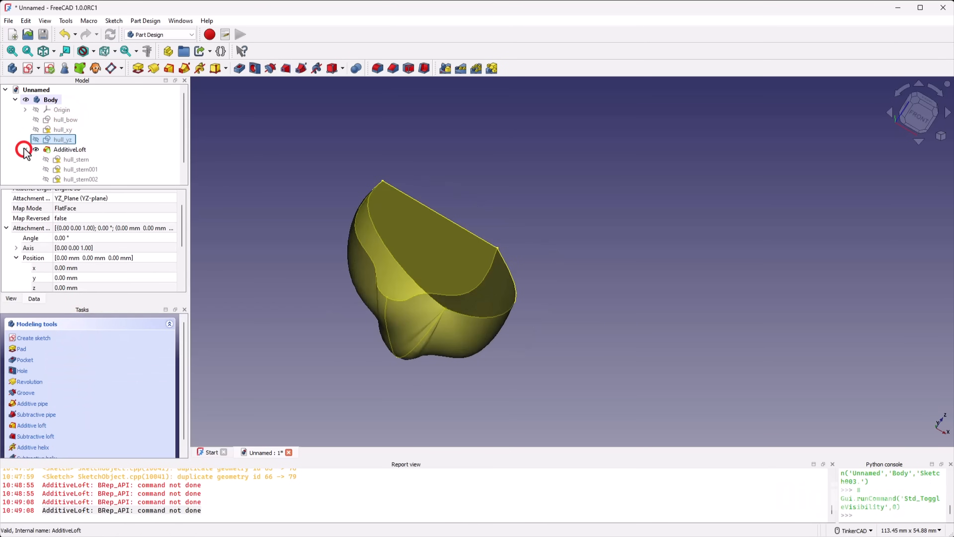
{"action": "scroll", "coordinate": [394, 237], "scroll_direction": "down", "scroll_amount": 2}
{"action": "mouse_move", "coordinate": [416, 306]}
{"action": "right_mouse_down"}
{"action": "mouse_move", "coordinate": [487, 338]}
{"action": "mouse_move", "coordinate": [705, 358]}
{"action": "mouse_move", "coordinate": [469, 341]}
{"action": "mouse_move", "coordinate": [475, 294]}
{"action": "mouse_move", "coordinate": [567, 347]}
{"action": "mouse_move", "coordinate": [466, 340]}
{"action": "right_mouse_up"}
{"action": "scroll", "coordinate": [387, 323], "scroll_direction": "down", "scroll_amount": 4}
{"action": "scroll", "coordinate": [365, 279], "scroll_direction": "up", "scroll_amount": 5}
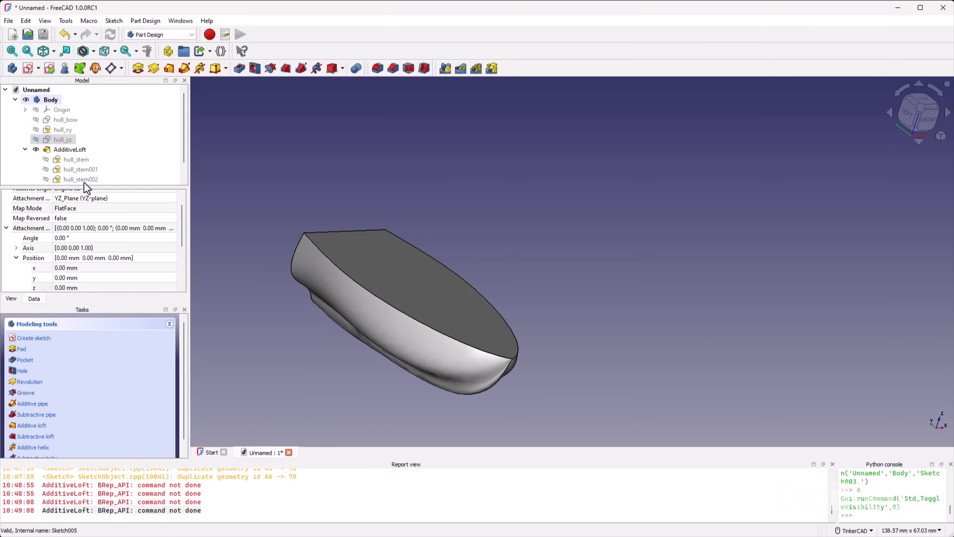
{"action": "left_click", "coordinate": [85, 170]}
{"action": "key", "text": "space"}
{"action": "left_click", "coordinate": [85, 179]}
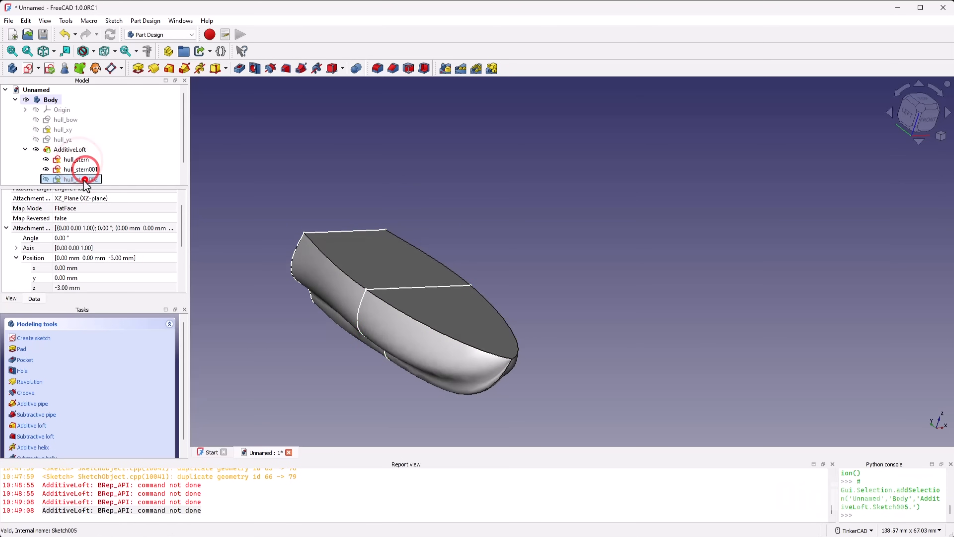
{"action": "key", "text": "space"}
{"action": "scroll", "coordinate": [86, 178], "scroll_direction": "down", "scroll_amount": 1}
{"action": "left_click", "coordinate": [88, 168]}
{"action": "key", "text": "space"}
{"action": "left_click", "coordinate": [89, 179]}
{"action": "key", "text": "space"}
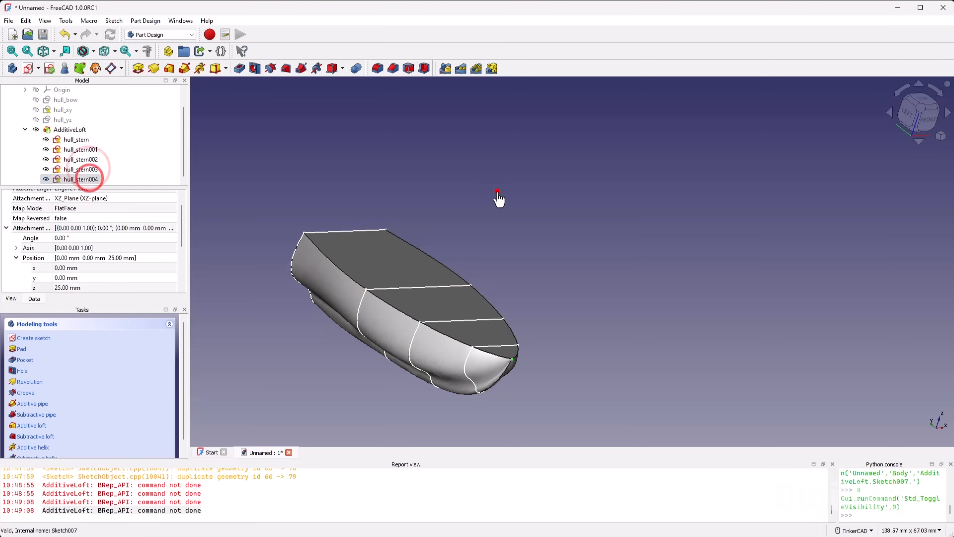
{"action": "left_click", "coordinate": [496, 192]}
{"action": "scroll", "coordinate": [638, 289], "scroll_direction": "down", "scroll_amount": 2}
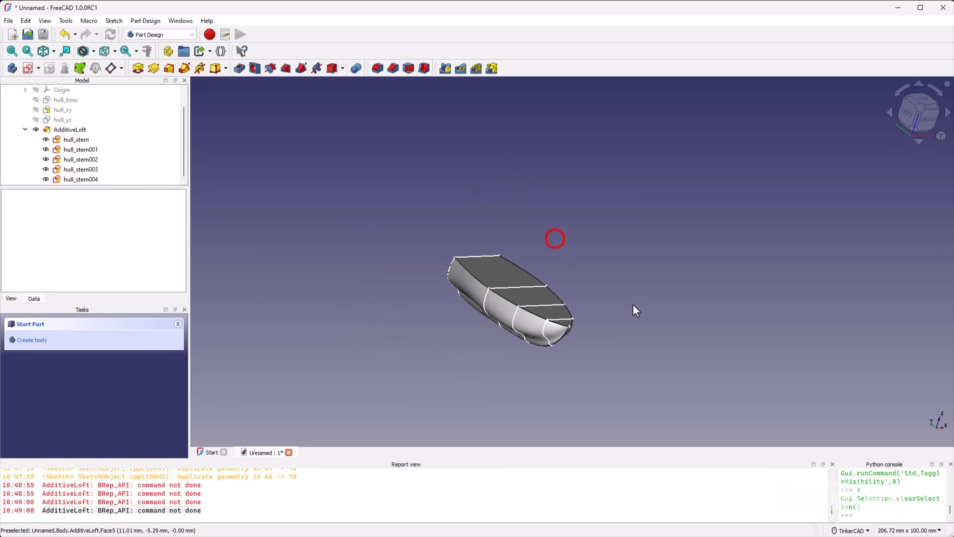
{"action": "scroll", "coordinate": [405, 309], "scroll_direction": "up", "scroll_amount": 3}
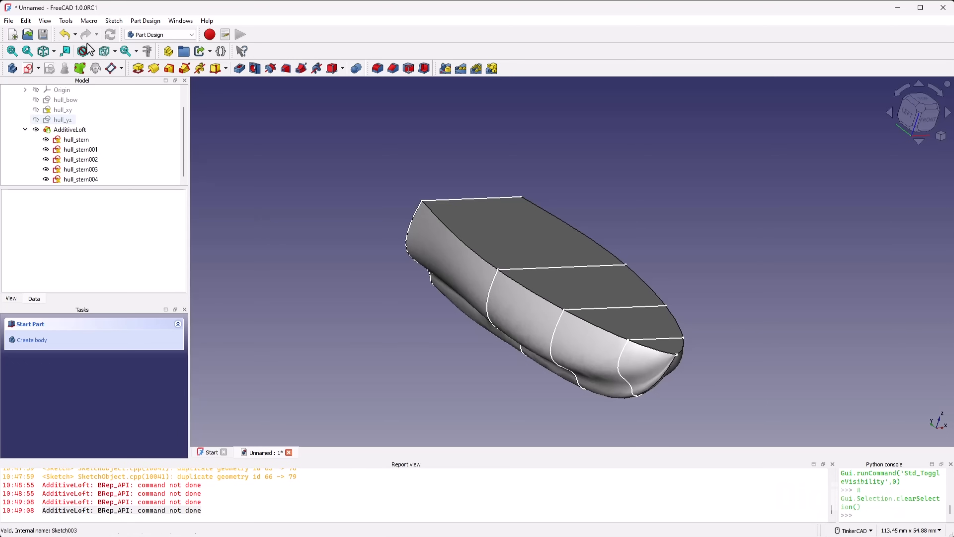
Step: Save the document as boat_loft in the Downloads folder
{"action": "left_click", "coordinate": [8, 21]}
{"action": "left_click", "coordinate": [50, 110]}
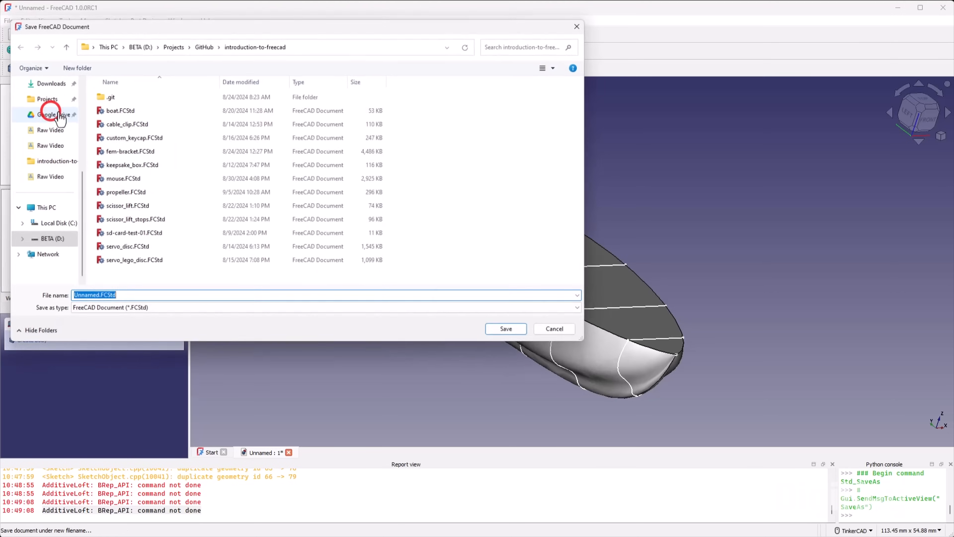
{"action": "left_click", "coordinate": [45, 84]}
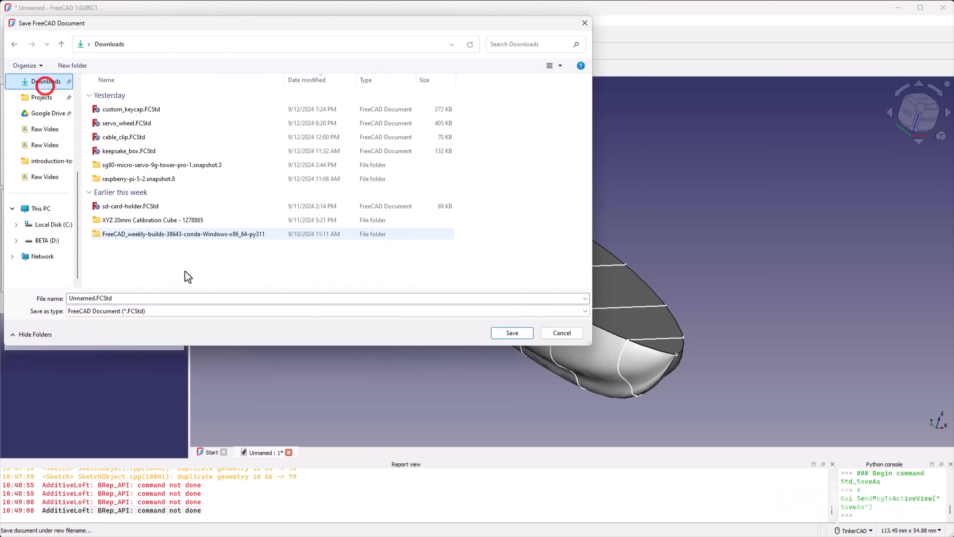
{"action": "left_click", "coordinate": [140, 299]}
{"action": "type", "text": "boat_loft"}
{"action": "key", "text": "Return"}
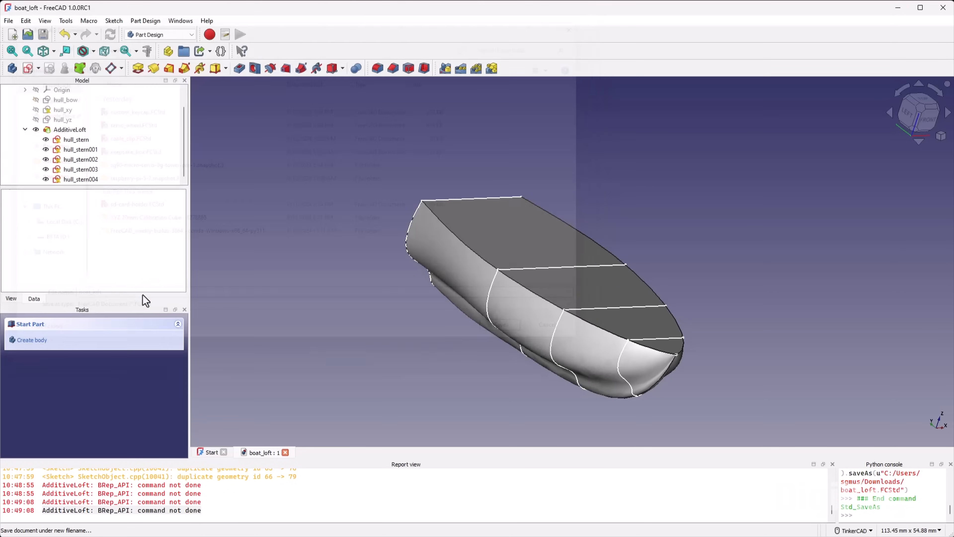
Step: Delete the additive loft and its section sketches hull_stern001 through hull_stern004, keeping hull_stern
{"action": "left_click", "coordinate": [74, 130]}
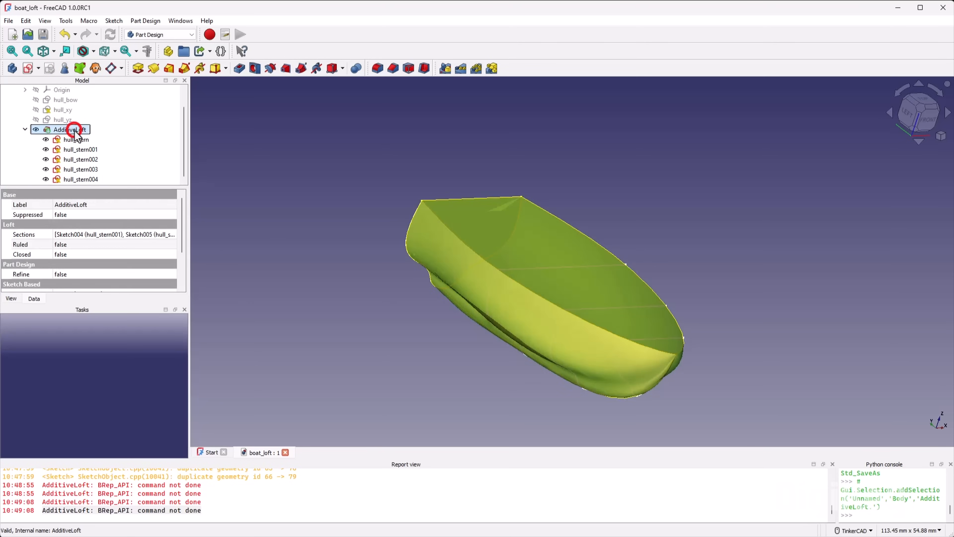
{"action": "key", "text": "Delete"}
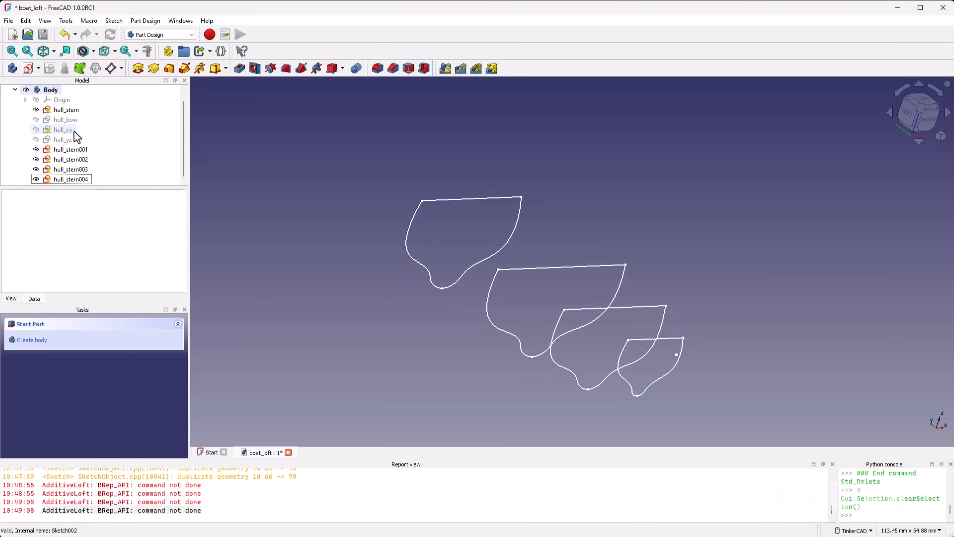
{"action": "left_click", "coordinate": [83, 148]}
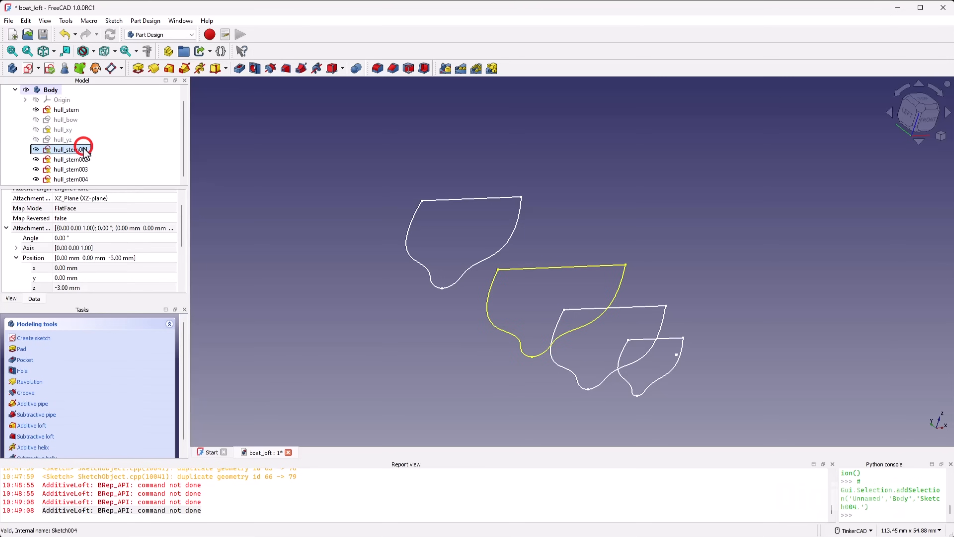
{"action": "left_click", "coordinate": [83, 178], "text": "shift"}
{"action": "key", "text": "Delete"}
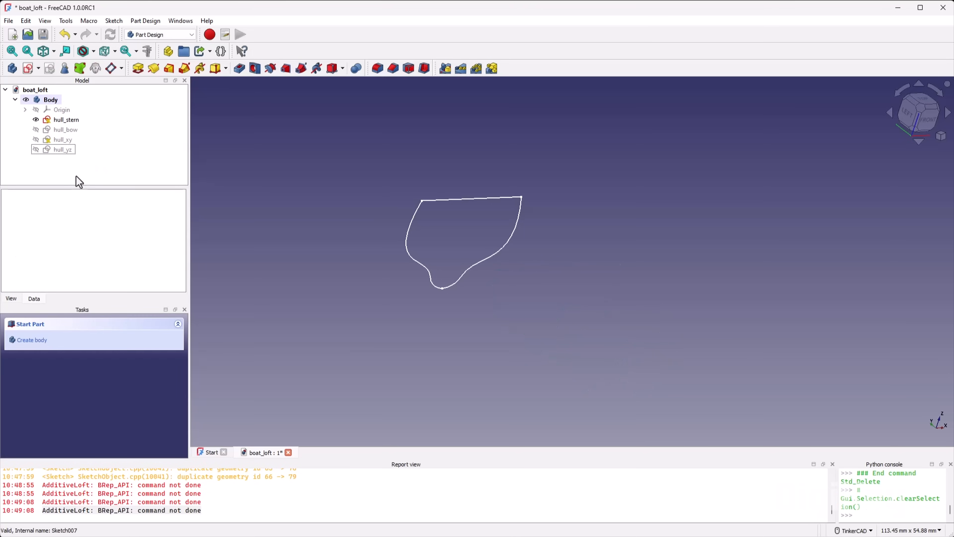
Step: Make the hull_yz, hull_xy and hull_bow sketches visible alongside hull_stern
{"action": "left_click", "coordinate": [68, 150]}
{"action": "key", "text": "space"}
{"action": "left_click", "coordinate": [68, 141]}
{"action": "key", "text": "space"}
{"action": "left_click", "coordinate": [68, 132]}
{"action": "key", "text": "space"}
{"action": "left_click", "coordinate": [354, 237]}
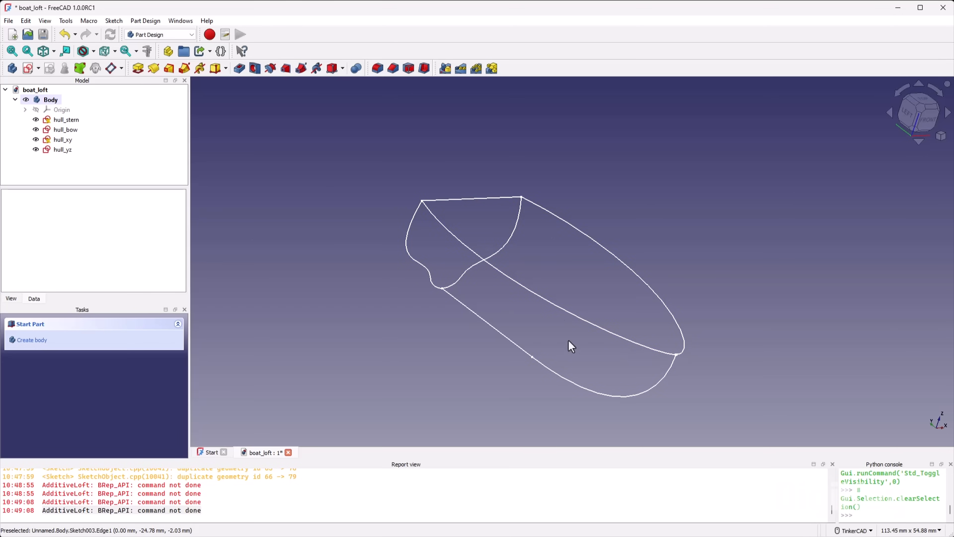
Step: Find the Curved Shapes workbench in the Addon Manager by searching for "curve" and install it
{"action": "left_click", "coordinate": [65, 20]}
{"action": "left_click", "coordinate": [109, 171]}
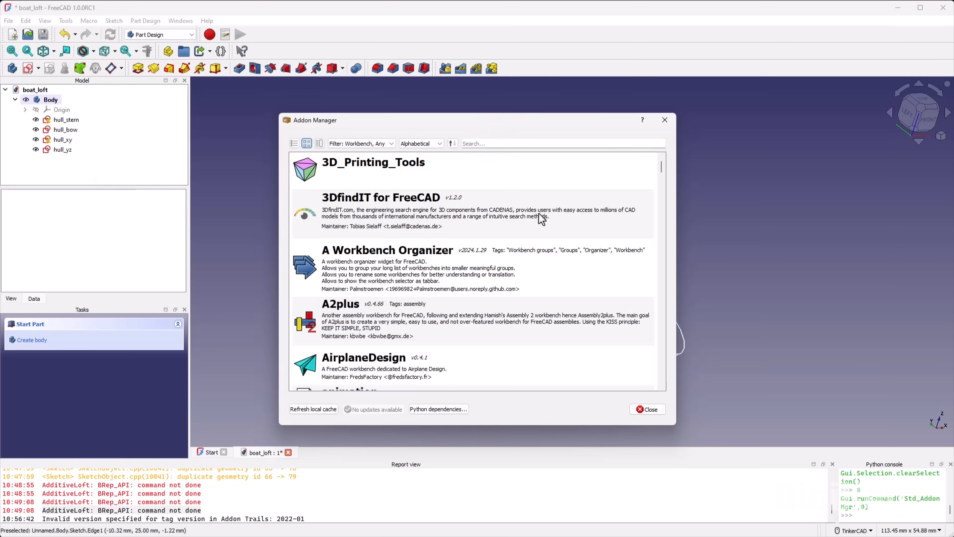
{"action": "left_click", "coordinate": [513, 143]}
{"action": "type", "text": "curve"}
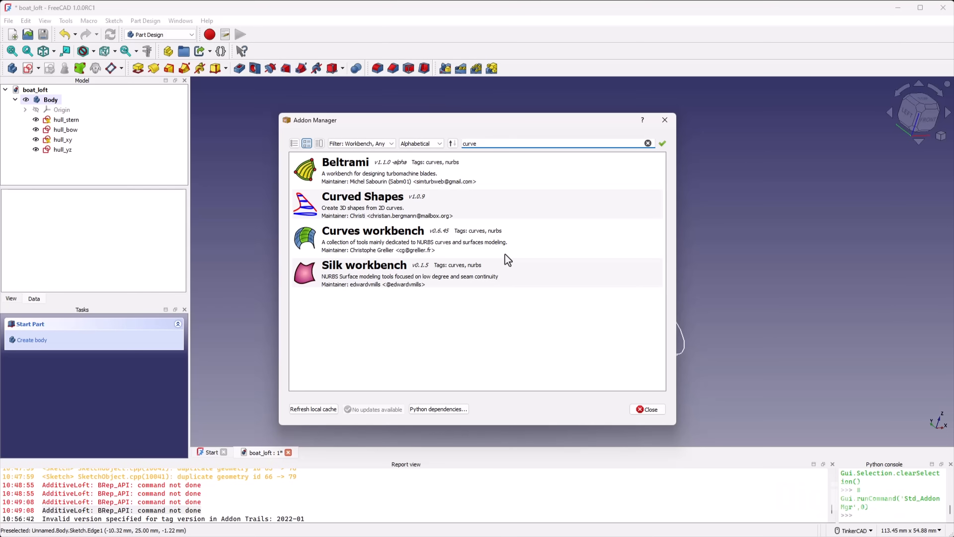
{"action": "left_click", "coordinate": [485, 204]}
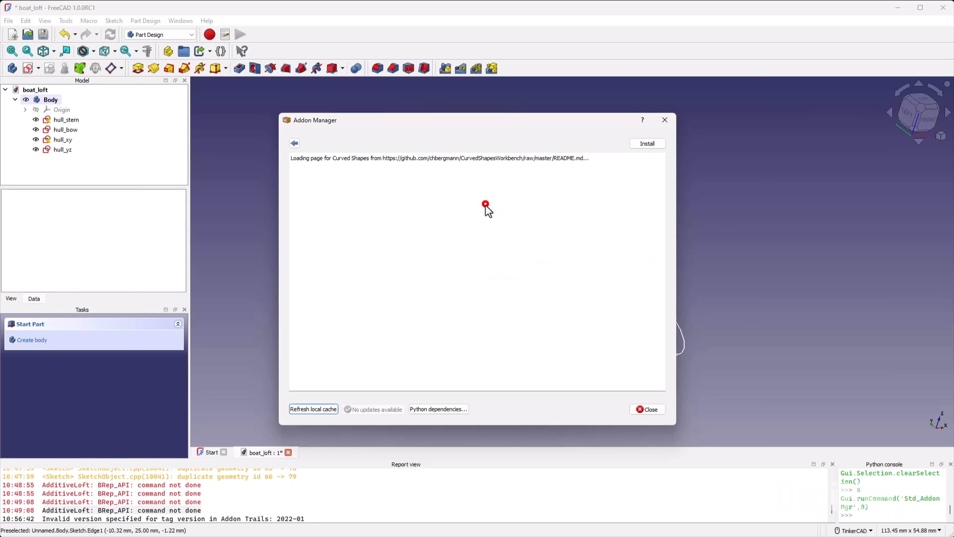
{"action": "left_click", "coordinate": [632, 144]}
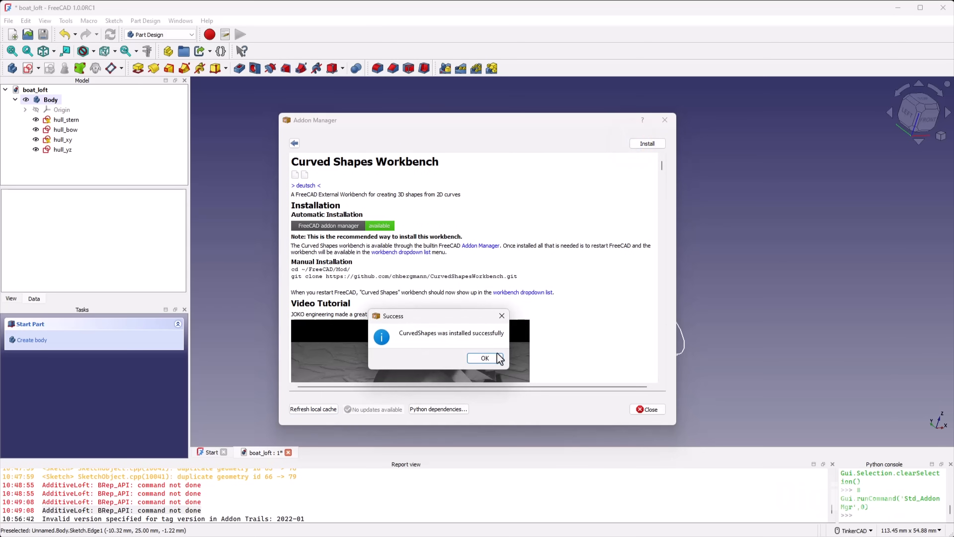
{"action": "left_click", "coordinate": [498, 356]}
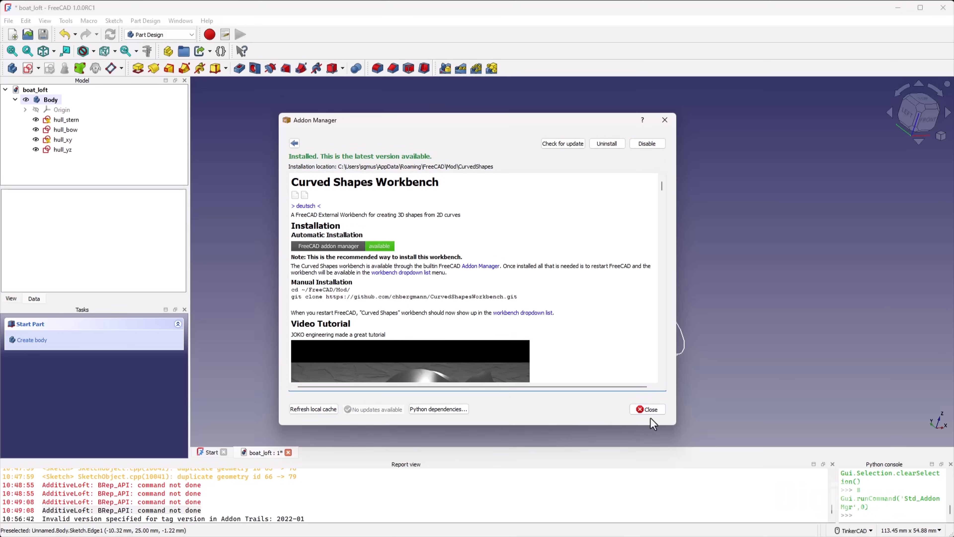
{"action": "left_click", "coordinate": [646, 410]}
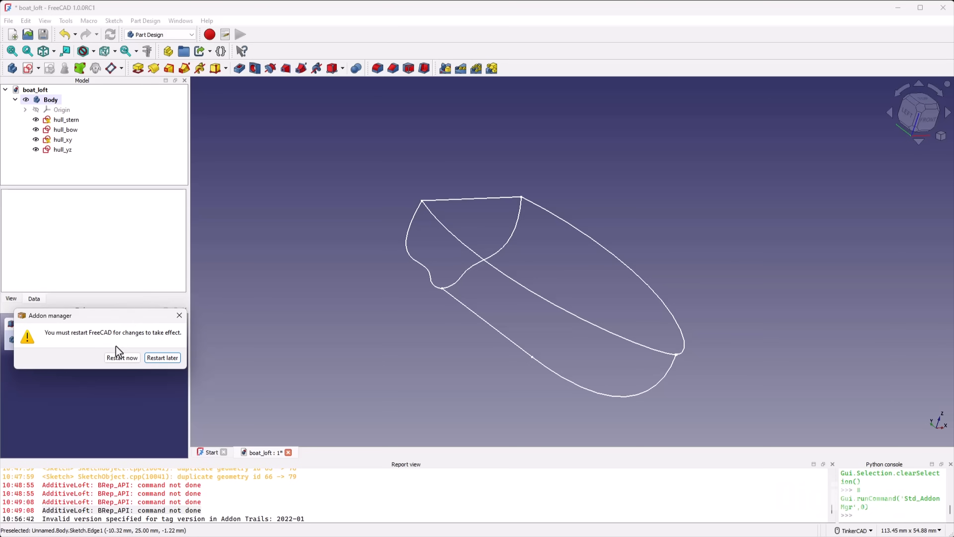
Step: Restart FreeCAD without saving the document changes and reopen boat_loft.FCStd from the Downloads folder
{"action": "left_click", "coordinate": [125, 360]}
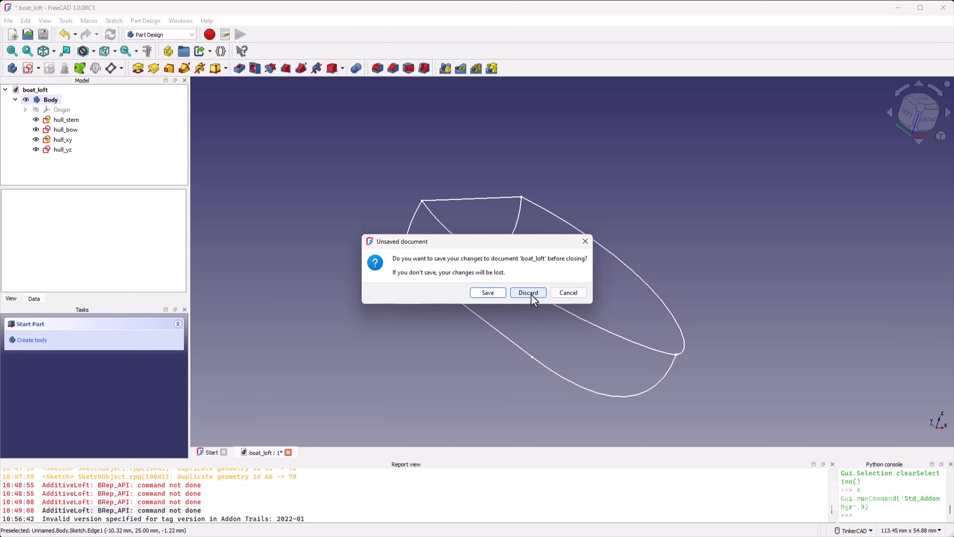
{"action": "left_click", "coordinate": [531, 294]}
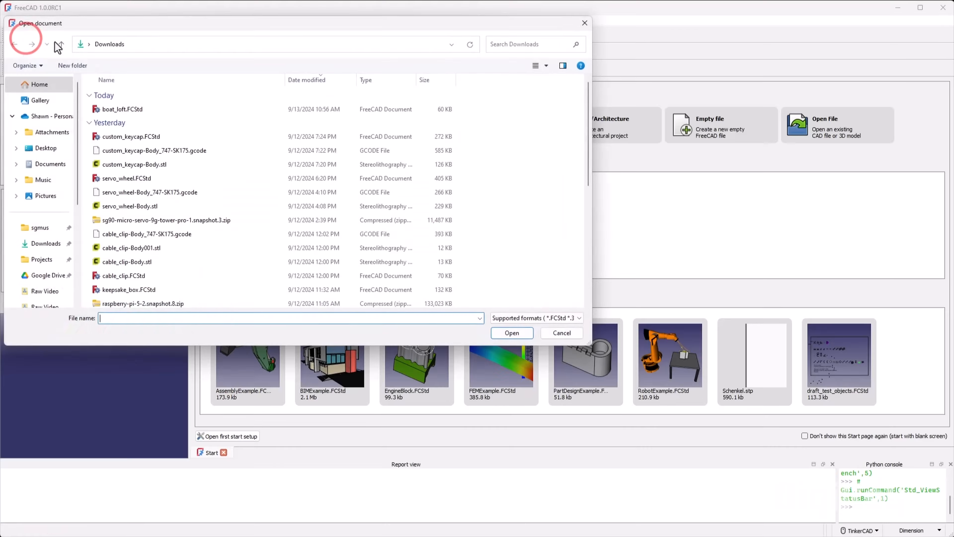
{"action": "left_click", "coordinate": [125, 108]}
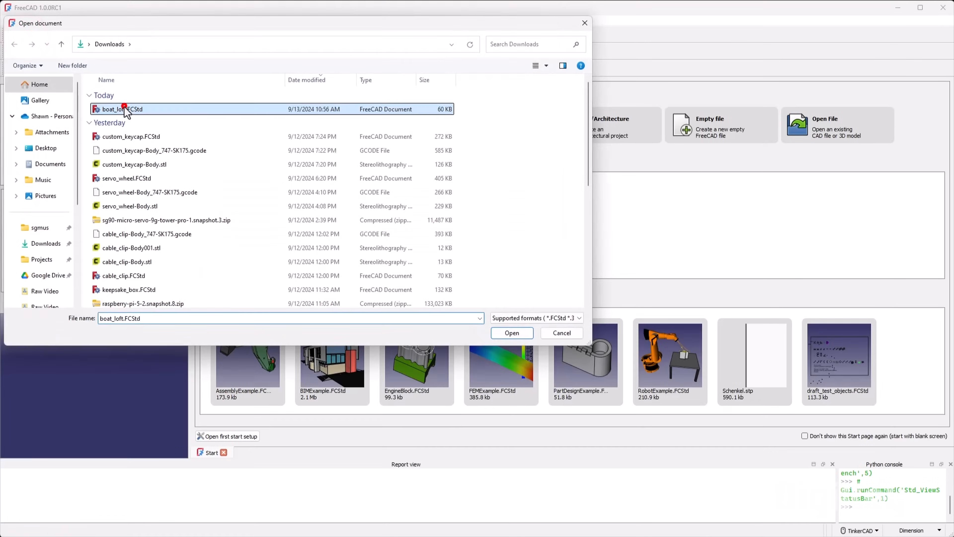
{"action": "left_click", "coordinate": [125, 108]}
Step: Remove the AdditiveLoft feature and the hull_stern001 through hull_stern004 sketches from the reopened document
{"action": "left_click", "coordinate": [79, 151]}
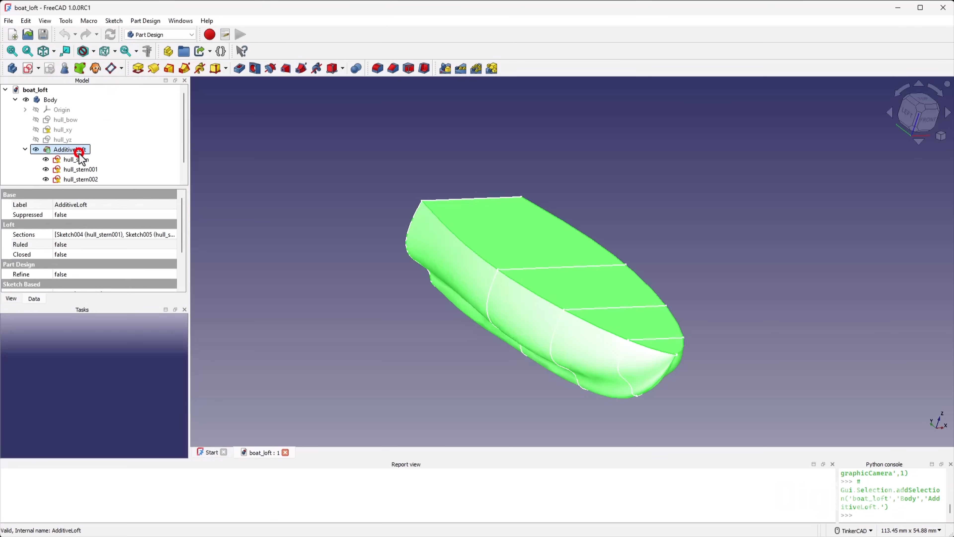
{"action": "key", "text": "Delete"}
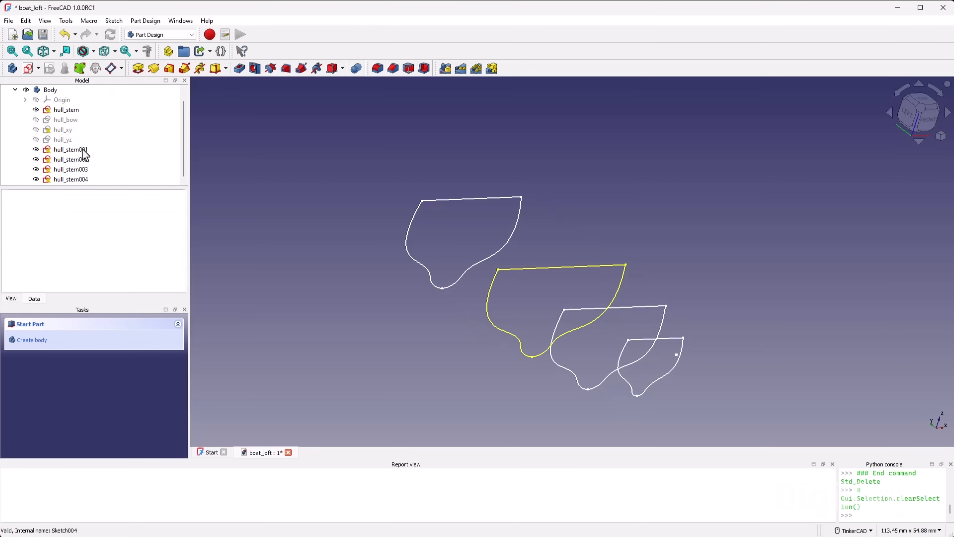
{"action": "left_click", "coordinate": [82, 149]}
{"action": "left_click", "coordinate": [77, 179], "text": "shift"}
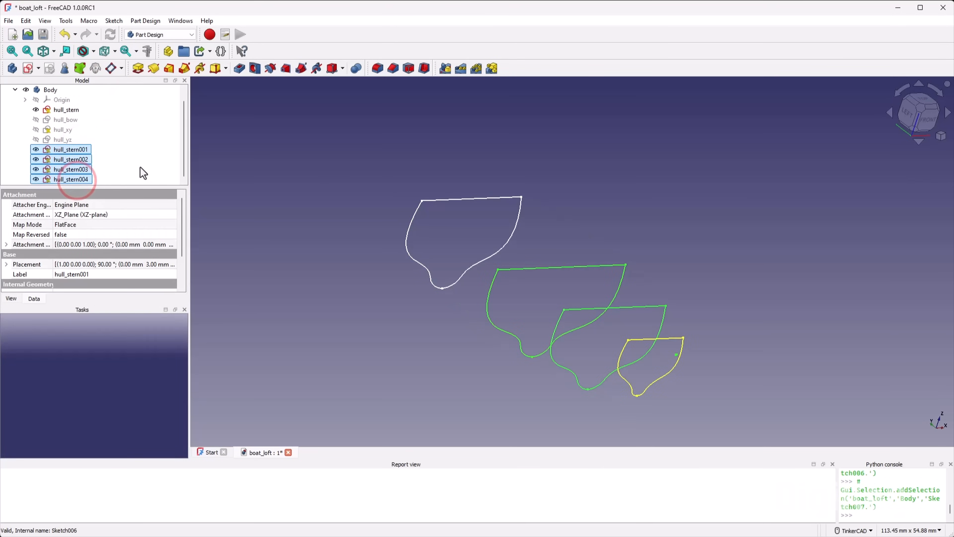
{"action": "key", "text": "Delete"}
Step: Show the hidden hull_bow, hull_xy and hull_yz sketches
{"action": "left_click", "coordinate": [67, 127]}
{"action": "key", "text": "space"}
{"action": "left_click", "coordinate": [63, 140]}
{"action": "key", "text": "space"}
{"action": "left_click", "coordinate": [63, 150]}
{"action": "key", "text": "space"}
{"action": "left_click", "coordinate": [300, 270]}
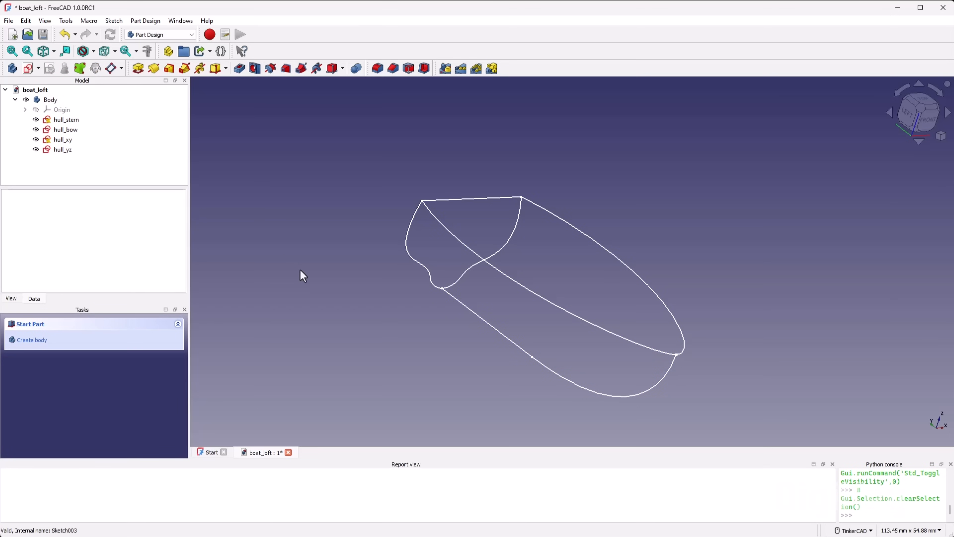
Step: Switch to the Curved Shapes workbench and create an empty Curved Array, leaving its placement untransformed
{"action": "left_click", "coordinate": [186, 35]}
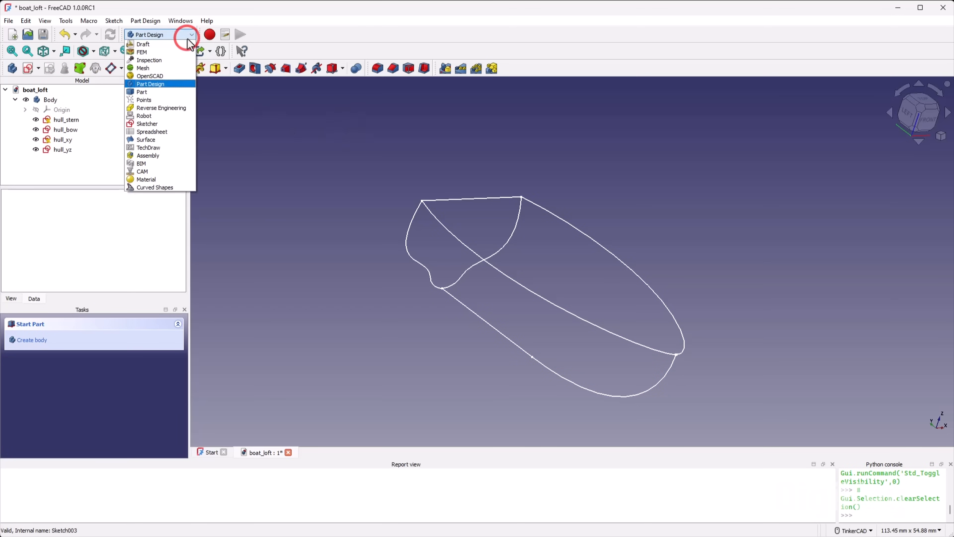
{"action": "left_click", "coordinate": [184, 186]}
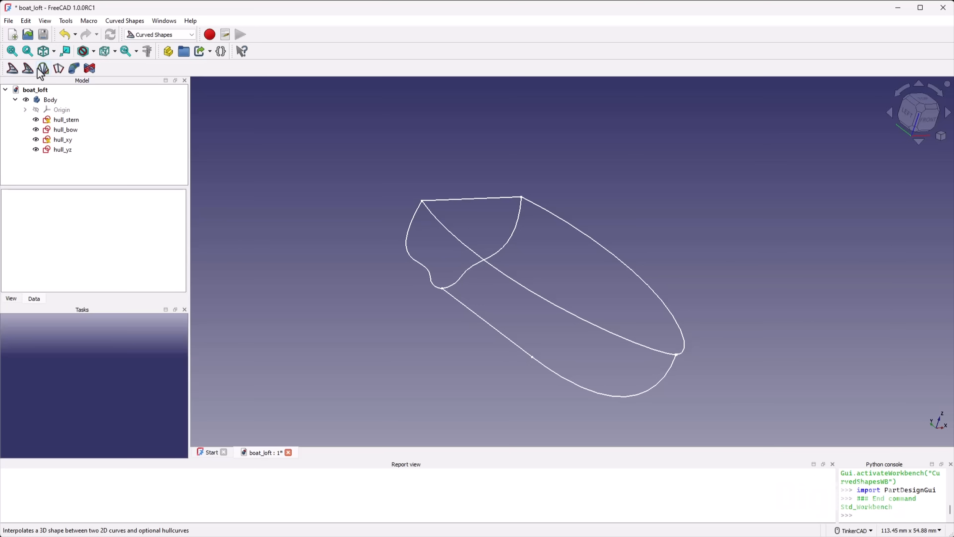
{"action": "left_click", "coordinate": [13, 71]}
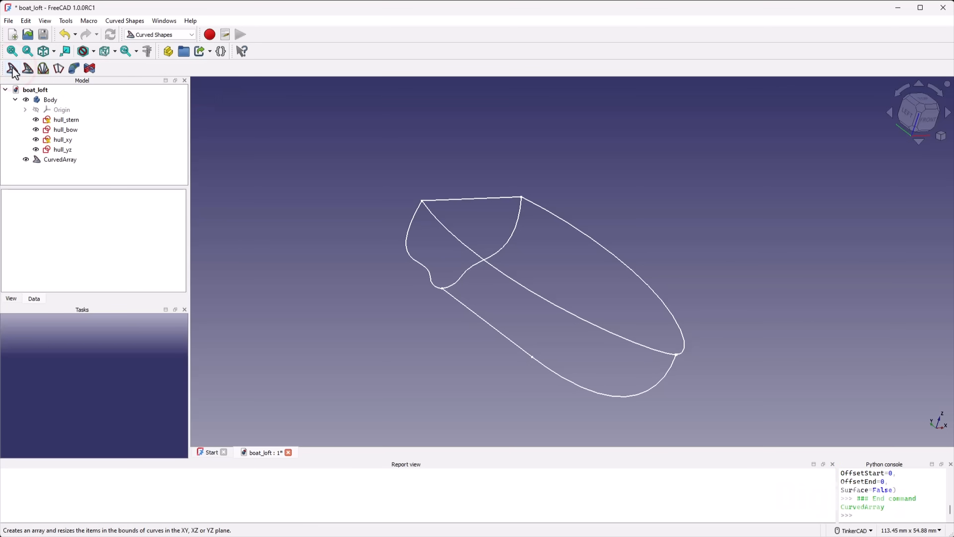
{"action": "double_click", "coordinate": [62, 159]}
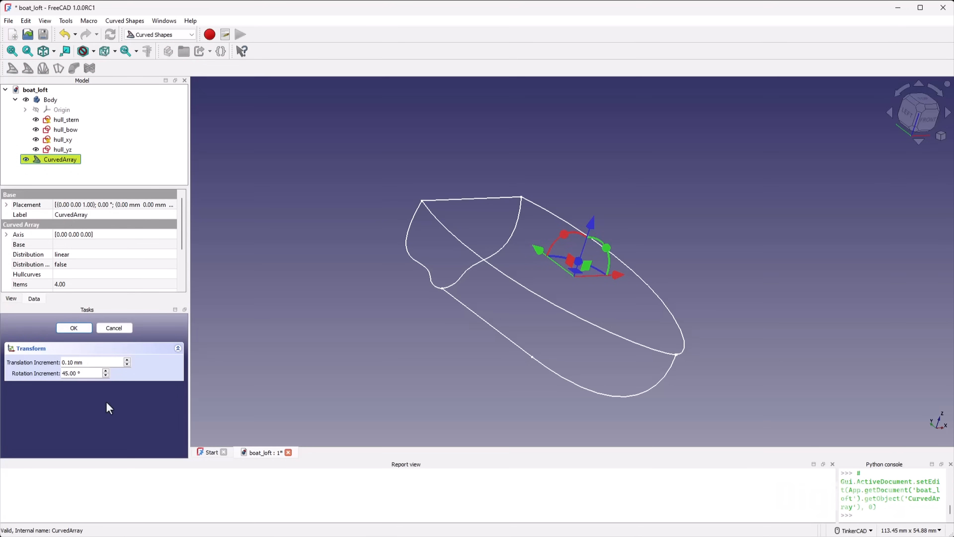
{"action": "left_click", "coordinate": [123, 328]}
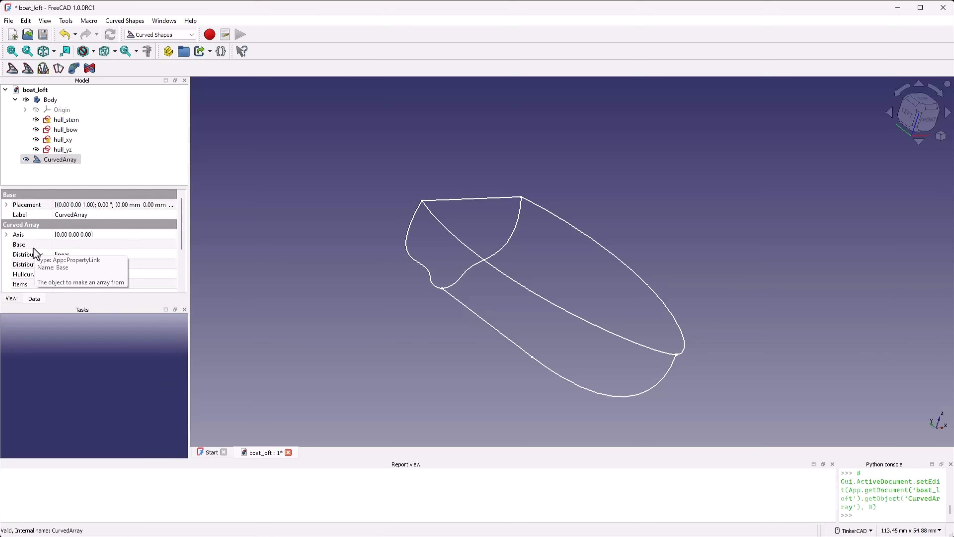
Step: Set the curved array's Base to the hull_stern sketch
{"action": "left_click", "coordinate": [74, 244]}
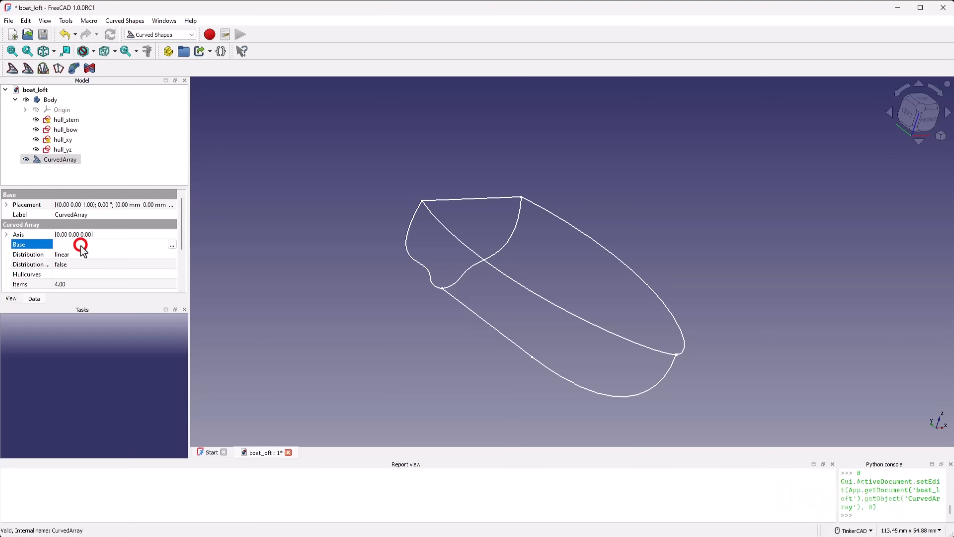
{"action": "left_click", "coordinate": [172, 245]}
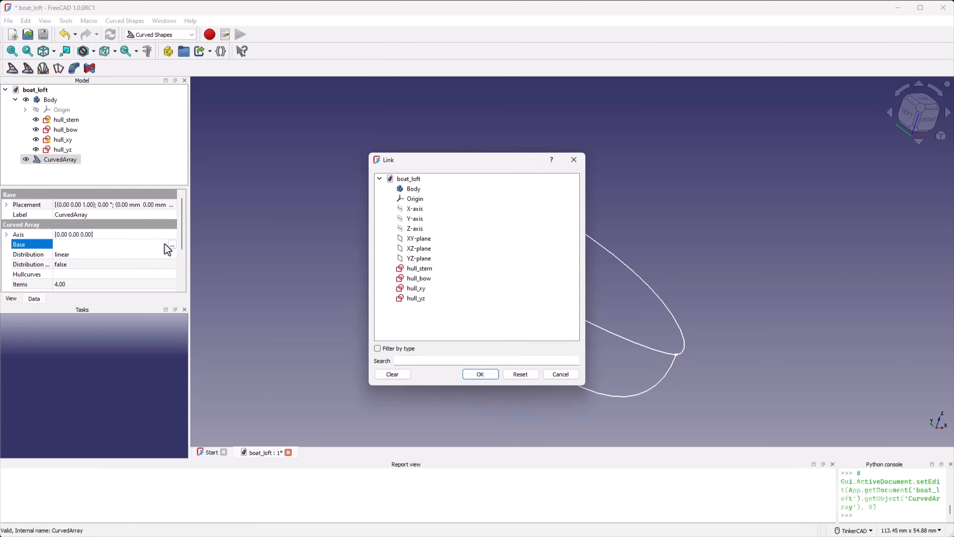
{"action": "left_click", "coordinate": [416, 268]}
{"action": "left_click_drag", "start_coordinate": [441, 157], "coordinate": [247, 183]}
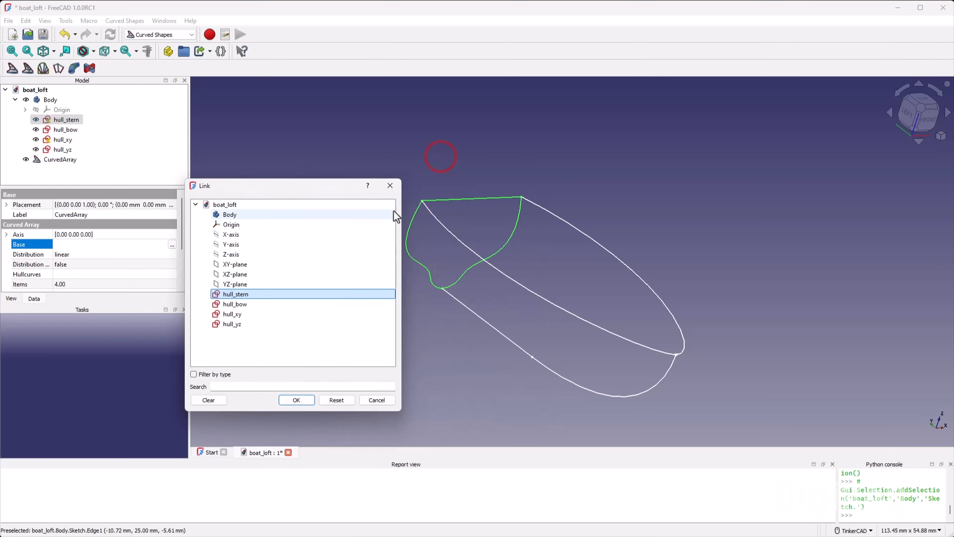
{"action": "left_click", "coordinate": [297, 399]}
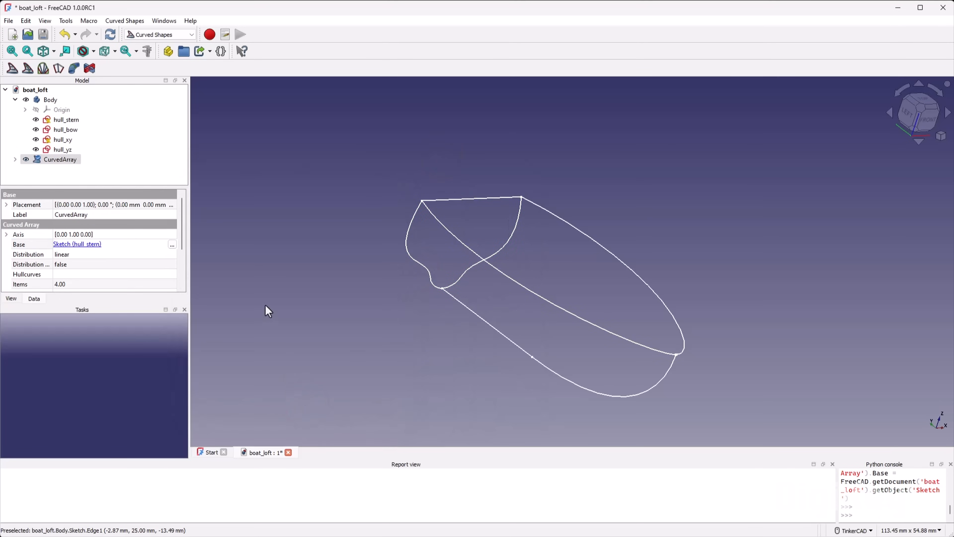
Step: Assign the hull_xy and hull_yz sketches as the curved array's Hullcurves
{"action": "left_click", "coordinate": [82, 275]}
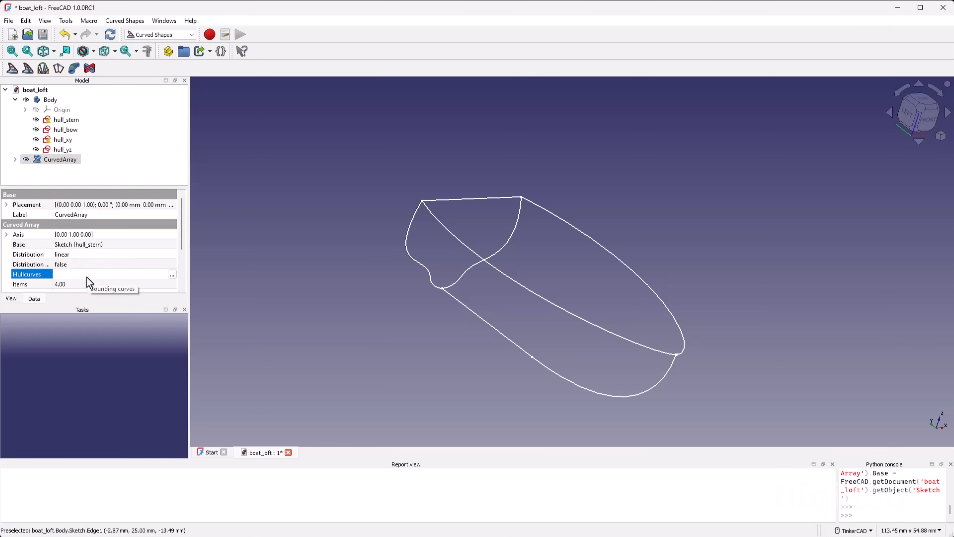
{"action": "left_click", "coordinate": [172, 275]}
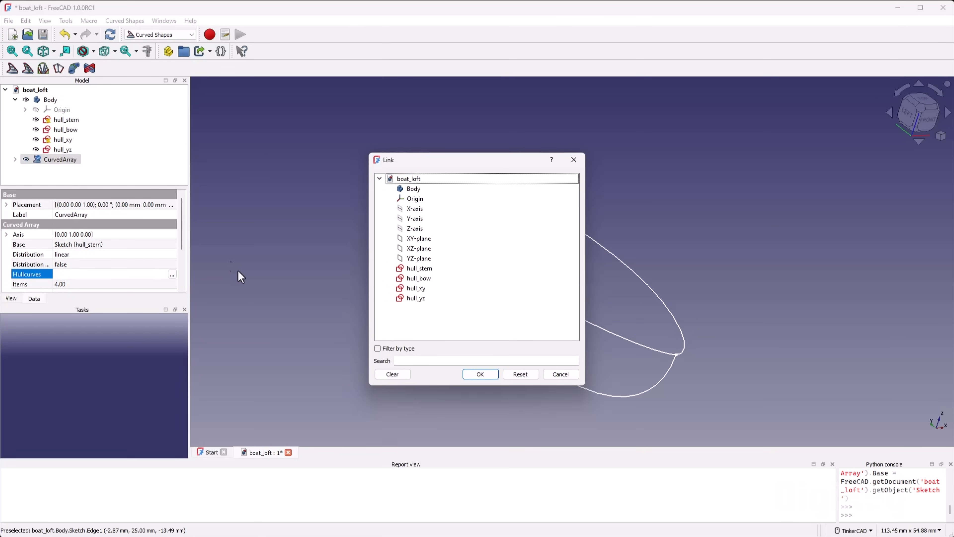
{"action": "left_click", "coordinate": [420, 288]}
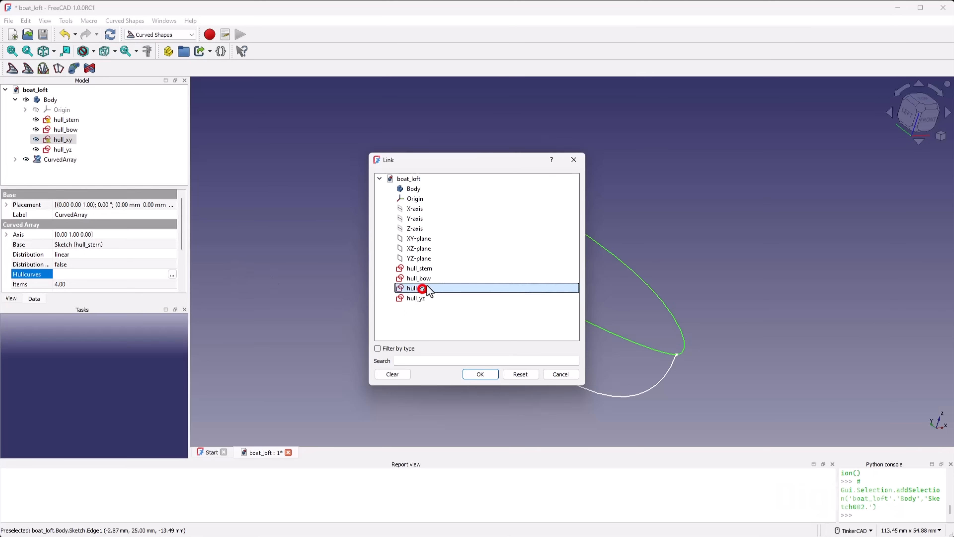
{"action": "left_click_drag", "start_coordinate": [458, 153], "coordinate": [235, 143]}
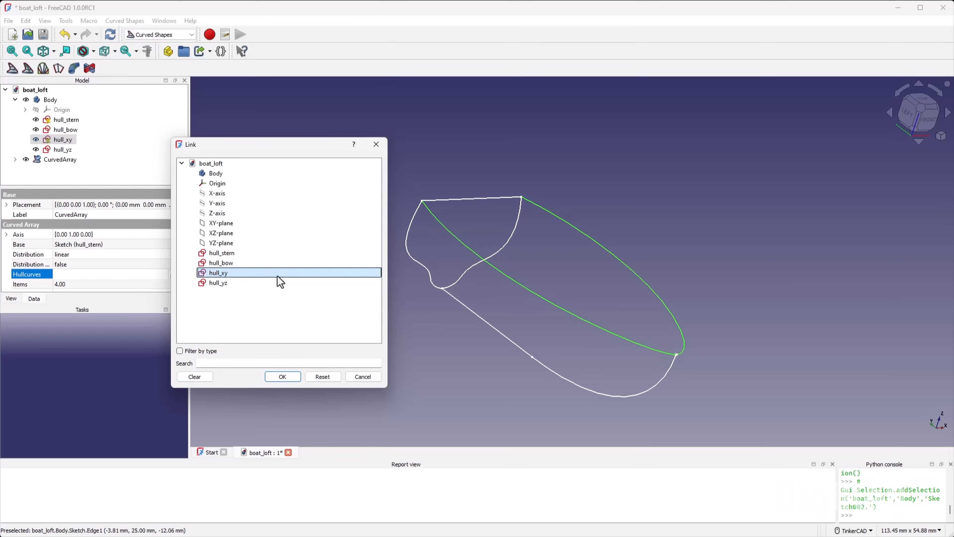
{"action": "left_click", "coordinate": [240, 285], "text": "ctrl"}
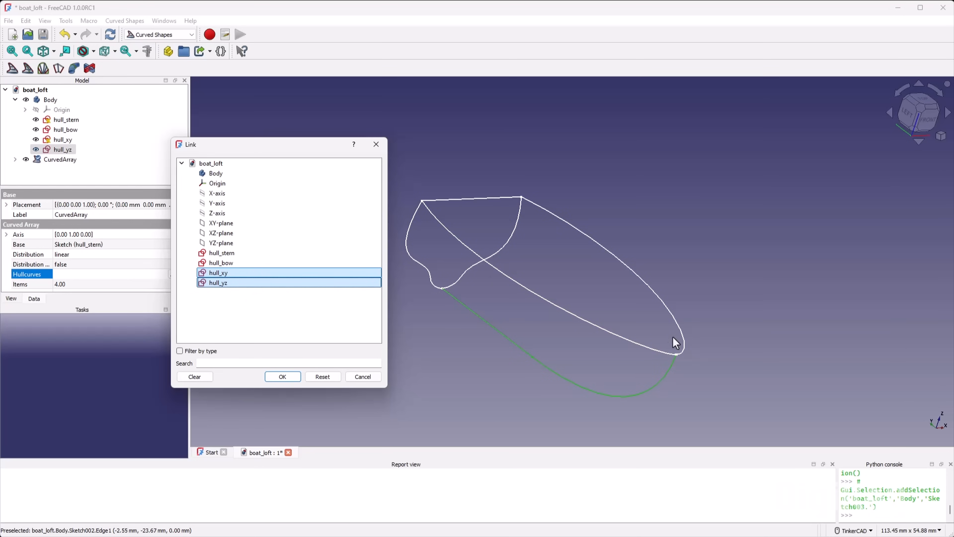
{"action": "left_click", "coordinate": [286, 377]}
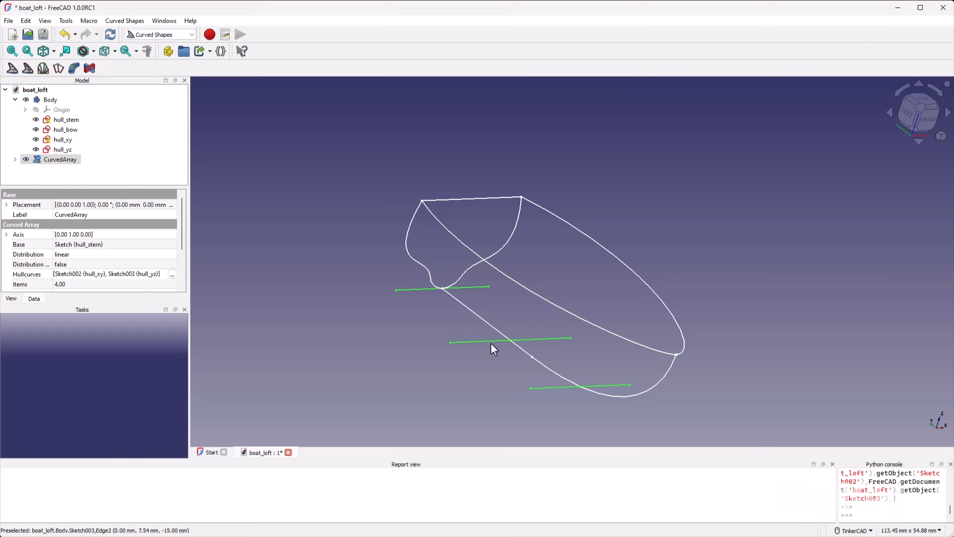
Step: Examine the curved array's items from another angle and highlight the hull_yz curve for comparison
{"action": "mouse_move", "coordinate": [591, 364]}
{"action": "right_mouse_down"}
{"action": "mouse_move", "coordinate": [628, 341]}
{"action": "mouse_move", "coordinate": [617, 376]}
{"action": "mouse_move", "coordinate": [602, 362]}
{"action": "mouse_move", "coordinate": [622, 379]}
{"action": "right_mouse_up"}
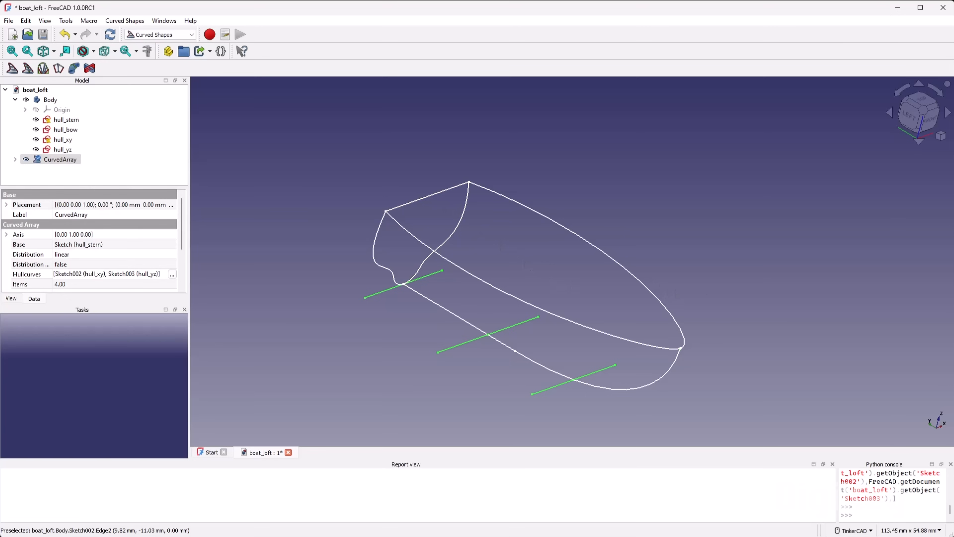
{"action": "left_click", "coordinate": [641, 18]}
{"action": "left_click", "coordinate": [65, 151]}
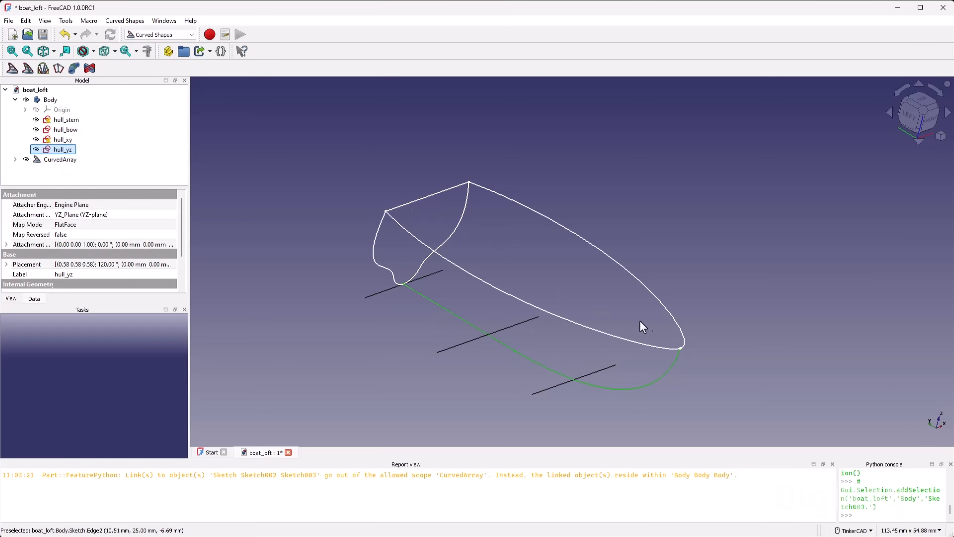
Step: Edit the hull_yz sketch and draw a straight line from the curve's bow endpoint to the upper endpoint at the stern, closing the profile
{"action": "double_click", "coordinate": [64, 149]}
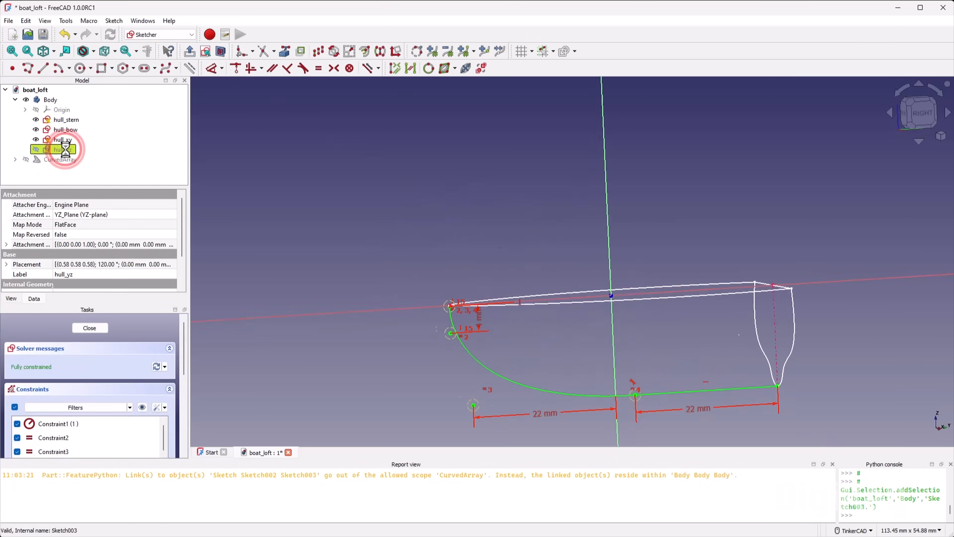
{"action": "left_click", "coordinate": [331, 107]}
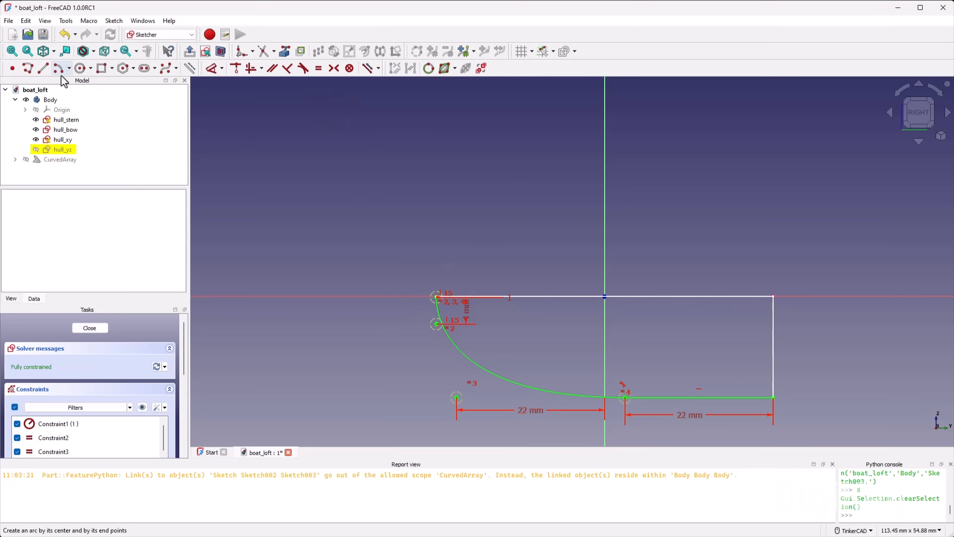
{"action": "left_click", "coordinate": [43, 69]}
{"action": "scroll", "coordinate": [436, 297], "scroll_direction": "up", "scroll_amount": 5}
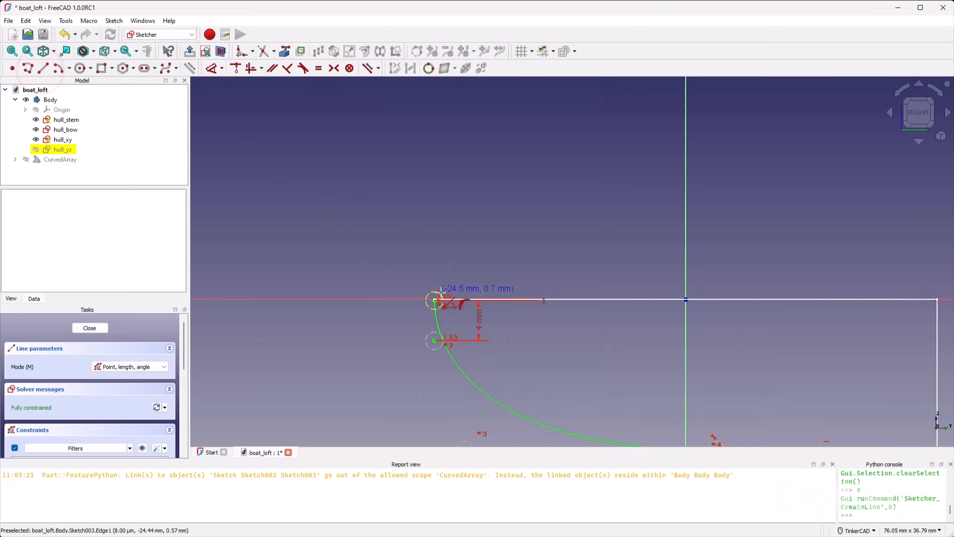
{"action": "scroll", "coordinate": [398, 290], "scroll_direction": "up", "scroll_amount": 2}
{"action": "left_click", "coordinate": [400, 297]}
{"action": "scroll", "coordinate": [357, 215], "scroll_direction": "down", "scroll_amount": 5}
{"action": "scroll", "coordinate": [358, 215], "scroll_direction": "down", "scroll_amount": 6}
{"action": "scroll", "coordinate": [906, 216], "scroll_direction": "up", "scroll_amount": 9}
{"action": "scroll", "coordinate": [637, 196], "scroll_direction": "up", "scroll_amount": 3}
{"action": "scroll", "coordinate": [578, 213], "scroll_direction": "up", "scroll_amount": 6}
{"action": "left_click", "coordinate": [708, 271]}
{"action": "scroll", "coordinate": [697, 249], "scroll_direction": "down", "scroll_amount": 4}
{"action": "scroll", "coordinate": [687, 243], "scroll_direction": "down", "scroll_amount": 5}
{"action": "right_click", "coordinate": [654, 244]}
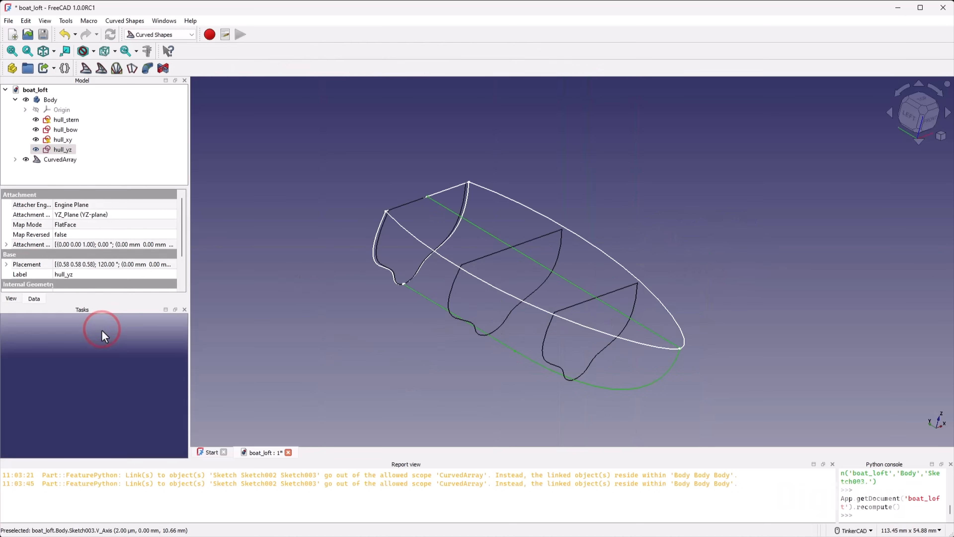
Step: Examine how the curved array's cross-sections follow the hull_xy and hull_yz curves from several angles
{"action": "scroll", "coordinate": [507, 284], "scroll_direction": "up", "scroll_amount": 3}
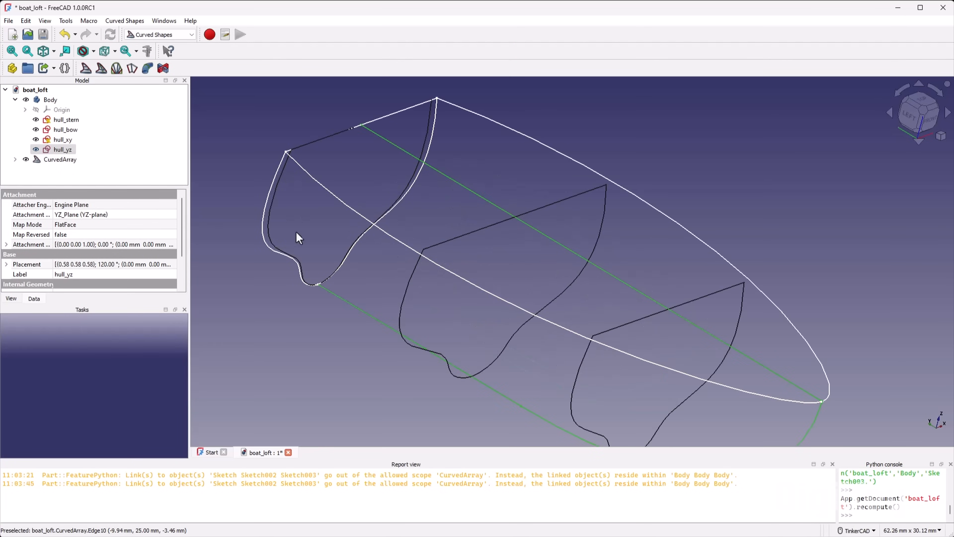
{"action": "scroll", "coordinate": [468, 288], "scroll_direction": "down", "scroll_amount": 3}
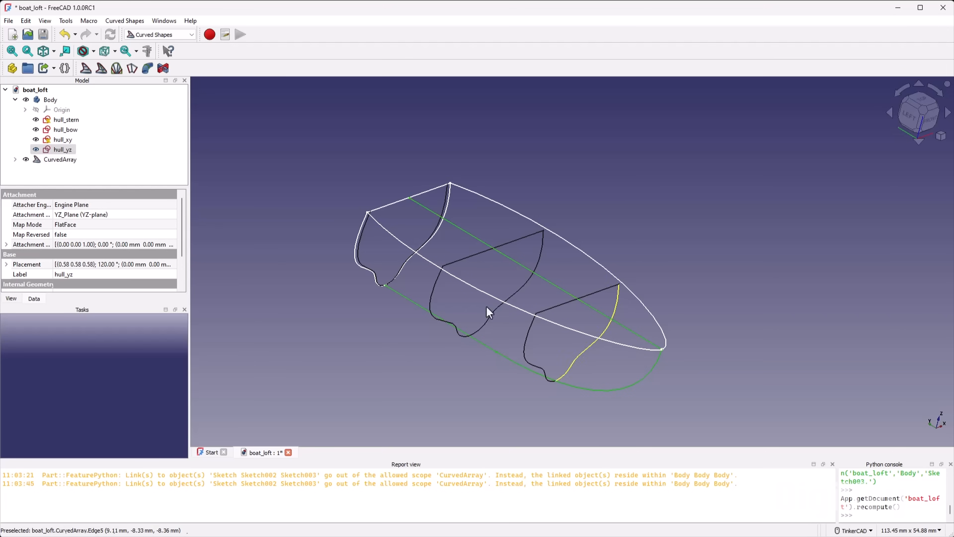
{"action": "scroll", "coordinate": [372, 240], "scroll_direction": "up", "scroll_amount": 5}
{"action": "scroll", "coordinate": [542, 282], "scroll_direction": "down", "scroll_amount": 3}
{"action": "scroll", "coordinate": [547, 271], "scroll_direction": "up", "scroll_amount": 3}
{"action": "right_click_drag", "start_coordinate": [579, 297], "coordinate": [573, 379]}
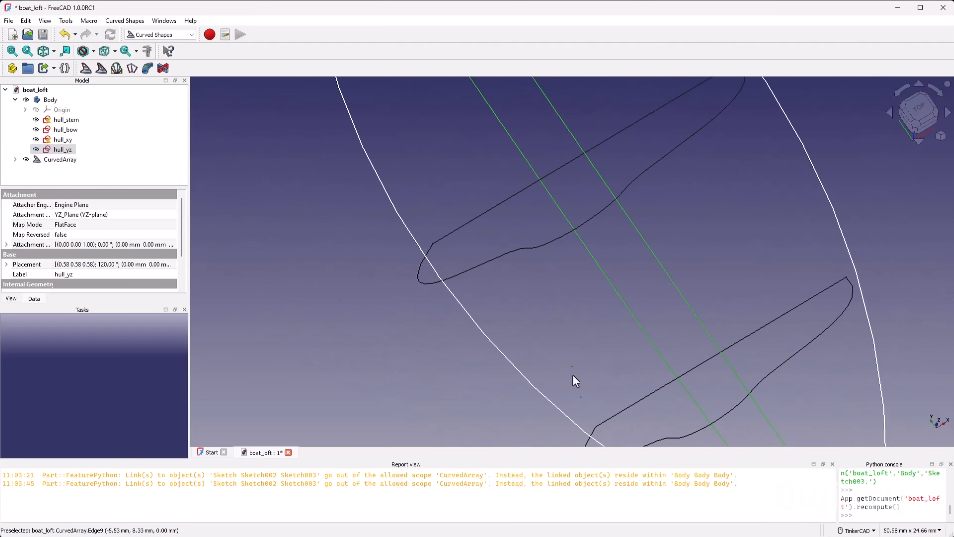
{"action": "scroll", "coordinate": [525, 248], "scroll_direction": "down", "scroll_amount": 5}
{"action": "mouse_move", "coordinate": [558, 267]}
{"action": "right_mouse_down"}
{"action": "mouse_move", "coordinate": [615, 249]}
{"action": "mouse_move", "coordinate": [697, 176]}
{"action": "mouse_move", "coordinate": [791, 229]}
{"action": "mouse_move", "coordinate": [770, 278]}
{"action": "mouse_move", "coordinate": [795, 219]}
{"action": "mouse_move", "coordinate": [548, 163]}
{"action": "mouse_move", "coordinate": [516, 217]}
{"action": "mouse_move", "coordinate": [601, 276]}
{"action": "mouse_move", "coordinate": [573, 239]}
{"action": "mouse_move", "coordinate": [583, 256]}
{"action": "mouse_move", "coordinate": [579, 232]}
{"action": "right_mouse_up"}
{"action": "scroll", "coordinate": [527, 257], "scroll_direction": "down", "scroll_amount": 3}
{"action": "scroll", "coordinate": [538, 226], "scroll_direction": "up", "scroll_amount": 3}
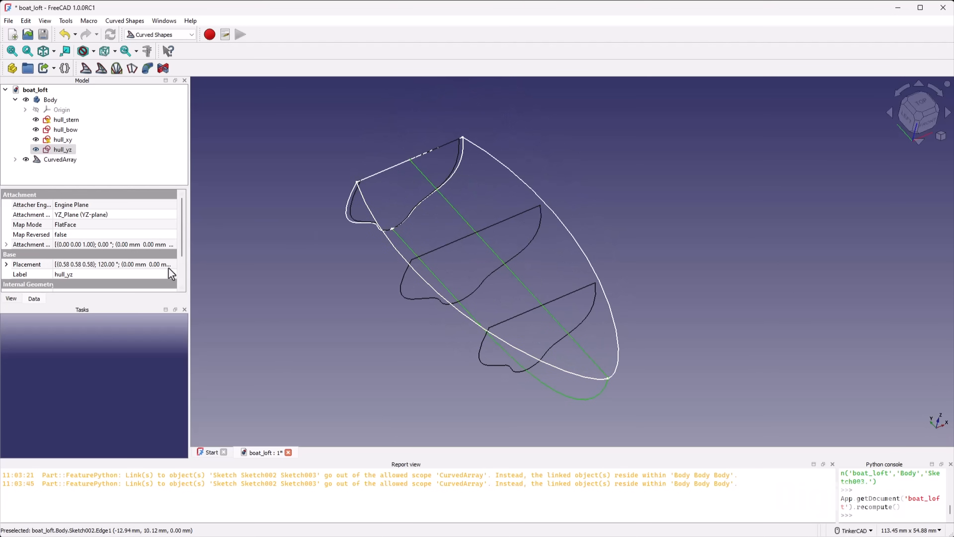
Step: Review the hull_yz sketch's properties and select the curved array to review its own settings
{"action": "scroll", "coordinate": [104, 268], "scroll_direction": "down", "scroll_amount": 3}
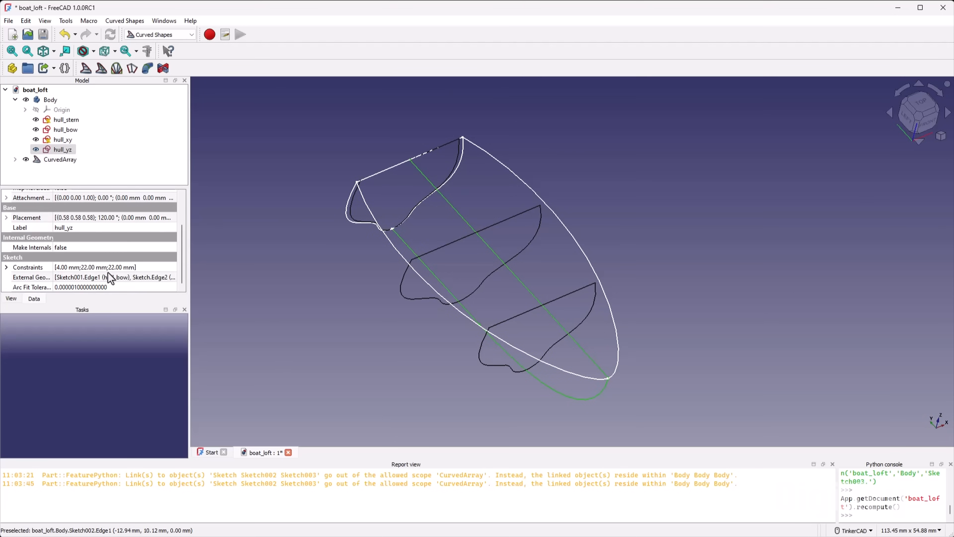
{"action": "scroll", "coordinate": [108, 272], "scroll_direction": "up", "scroll_amount": 3}
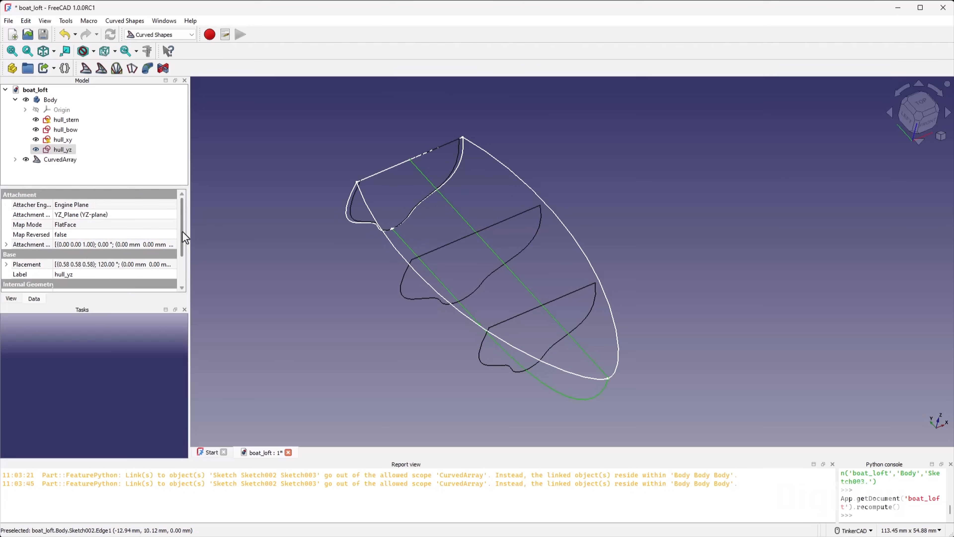
{"action": "mouse_move", "coordinate": [183, 232]}
{"action": "left_mouse_down"}
{"action": "mouse_move", "coordinate": [181, 240]}
{"action": "mouse_move", "coordinate": [169, 238]}
{"action": "left_mouse_up"}
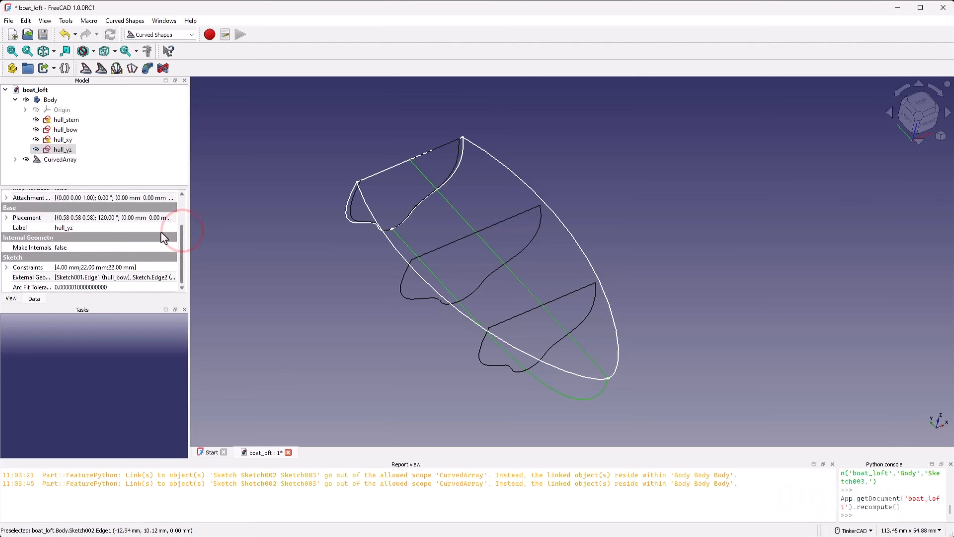
{"action": "left_click", "coordinate": [72, 160]}
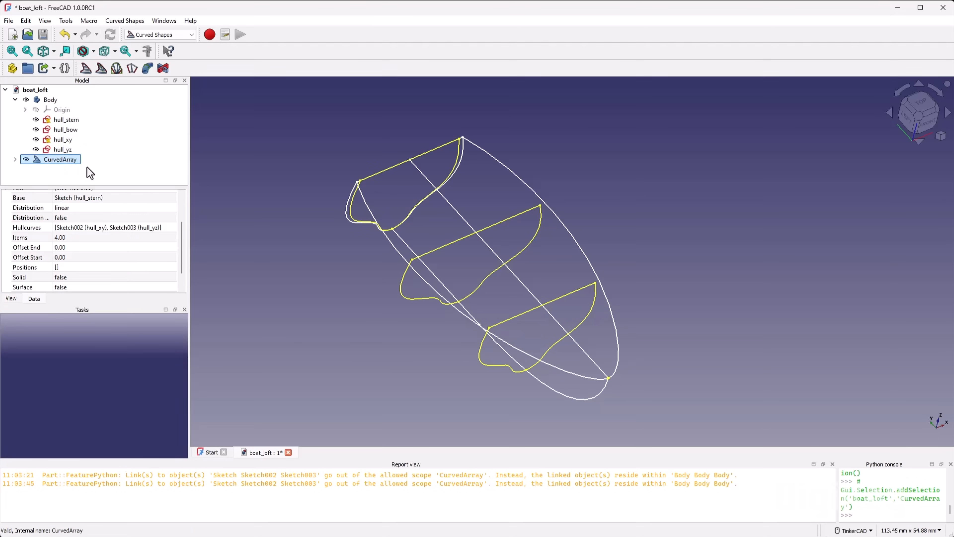
{"action": "scroll", "coordinate": [140, 244], "scroll_direction": "up", "scroll_amount": 2}
{"action": "scroll", "coordinate": [138, 244], "scroll_direction": "down", "scroll_amount": 3}
{"action": "scroll", "coordinate": [138, 244], "scroll_direction": "up", "scroll_amount": 5}
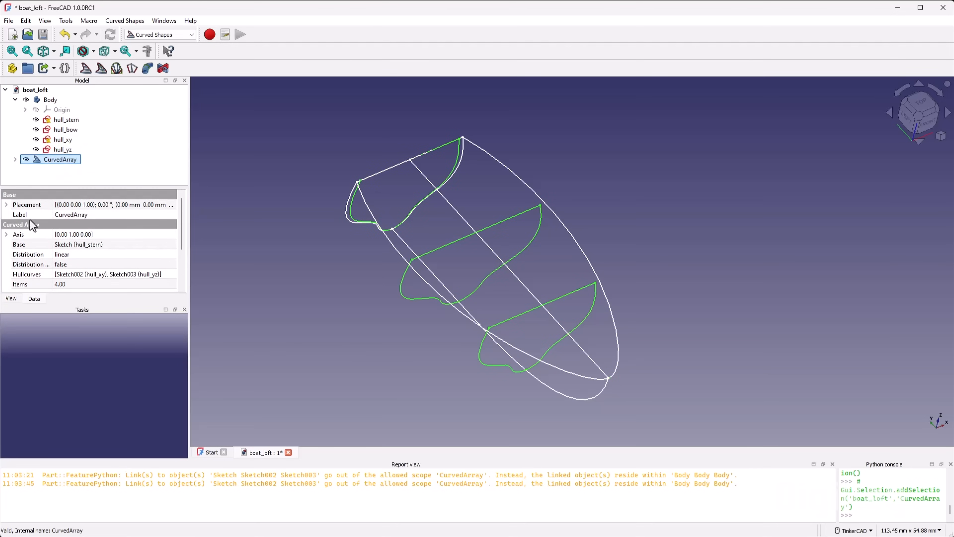
{"action": "scroll", "coordinate": [67, 257], "scroll_direction": "down", "scroll_amount": 3}
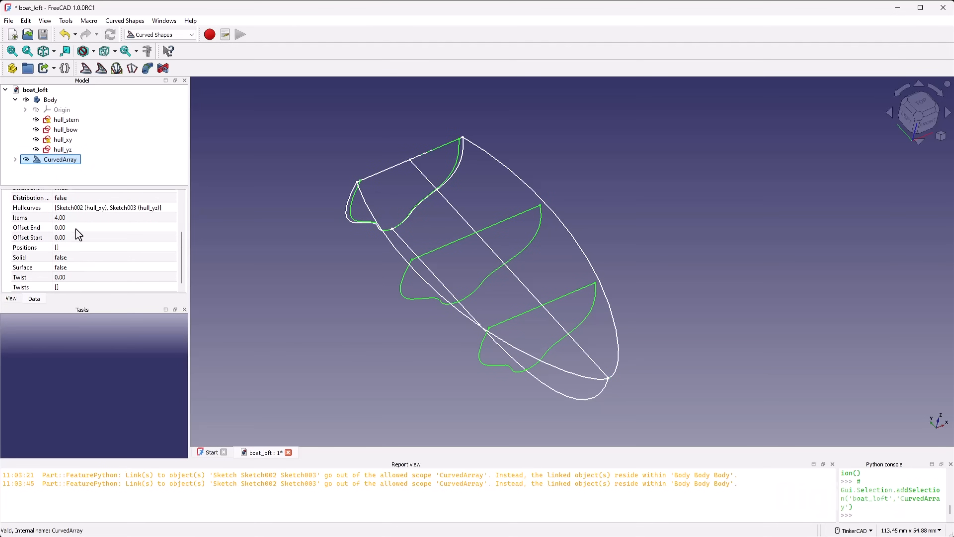
Step: Raise the curved array's Items value to 12
{"action": "left_click", "coordinate": [75, 217]}
{"action": "left_click", "coordinate": [174, 215]}
{"action": "left_click", "coordinate": [174, 214]}
{"action": "left_click", "coordinate": [174, 215]}
{"action": "left_click", "coordinate": [174, 215]}
{"action": "left_click", "coordinate": [174, 215]}
{"action": "left_click", "coordinate": [174, 215]}
{"action": "left_click", "coordinate": [174, 214]}
{"action": "left_click", "coordinate": [173, 215]}
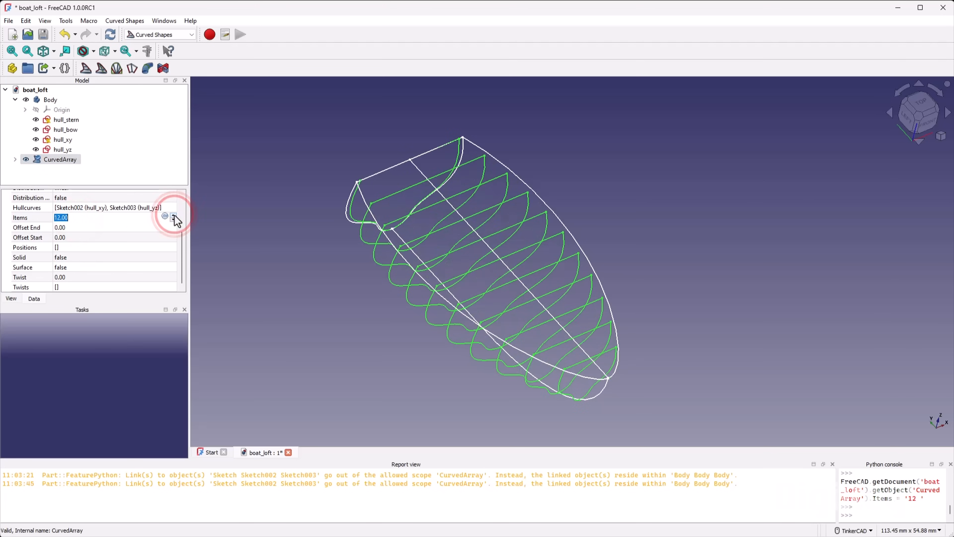
Step: Set the curved array's Items value to 30
{"action": "left_click", "coordinate": [96, 221]}
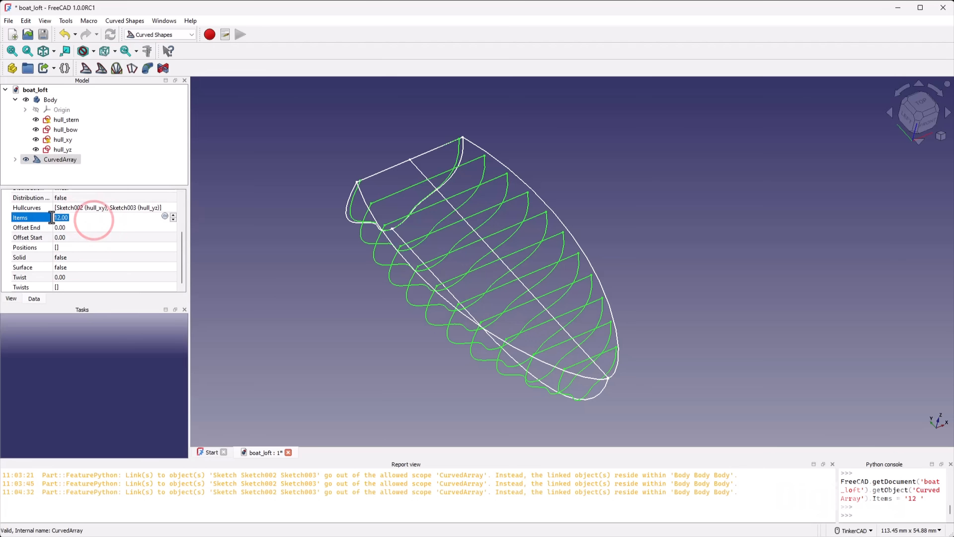
{"action": "type", "text": "30"}
{"action": "key", "text": "Return"}
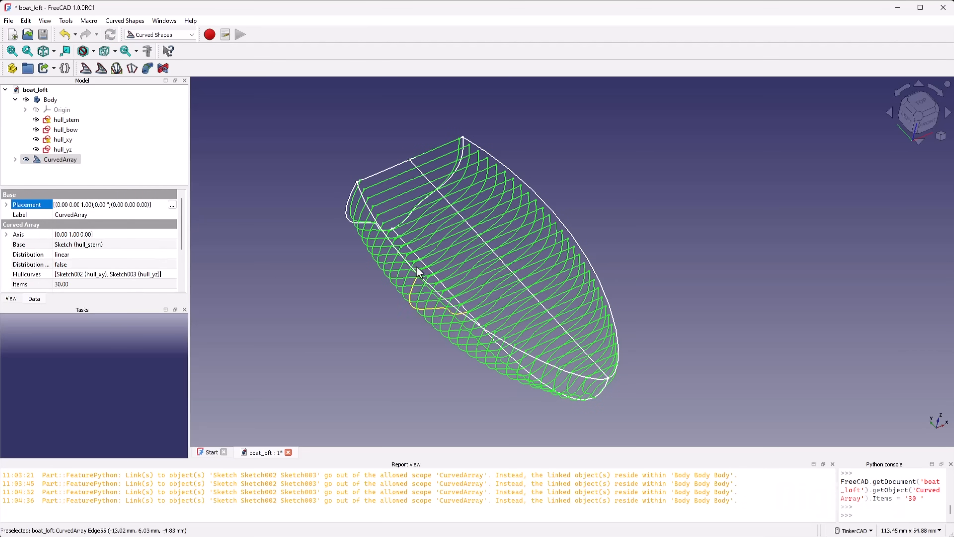
Step: Examine the spacing and shape of the array's cross-sections along the whole hull
{"action": "scroll", "coordinate": [441, 268], "scroll_direction": "up", "scroll_amount": 5}
{"action": "scroll", "coordinate": [266, 132], "scroll_direction": "down", "scroll_amount": 5}
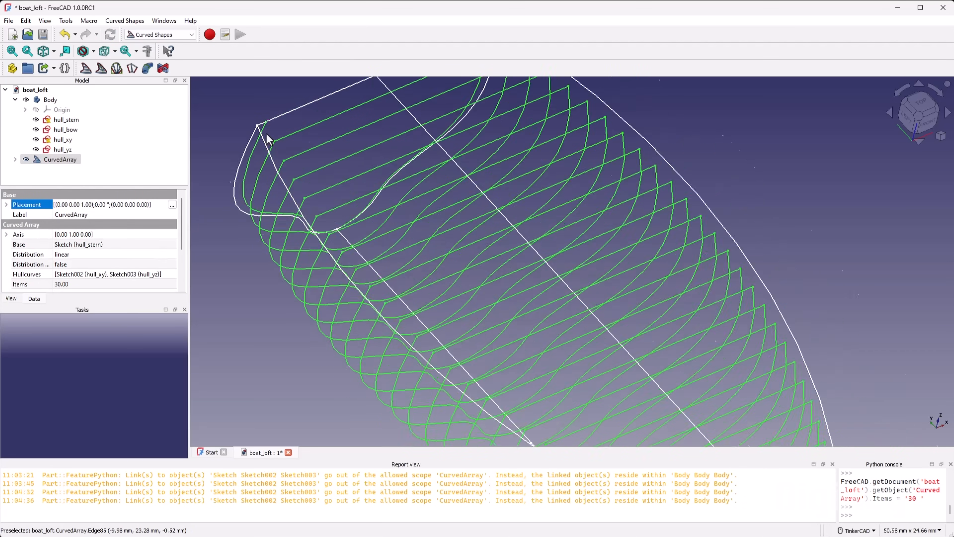
{"action": "scroll", "coordinate": [344, 200], "scroll_direction": "down", "scroll_amount": 3}
{"action": "scroll", "coordinate": [333, 197], "scroll_direction": "up", "scroll_amount": 3}
{"action": "scroll", "coordinate": [432, 270], "scroll_direction": "down", "scroll_amount": 3}
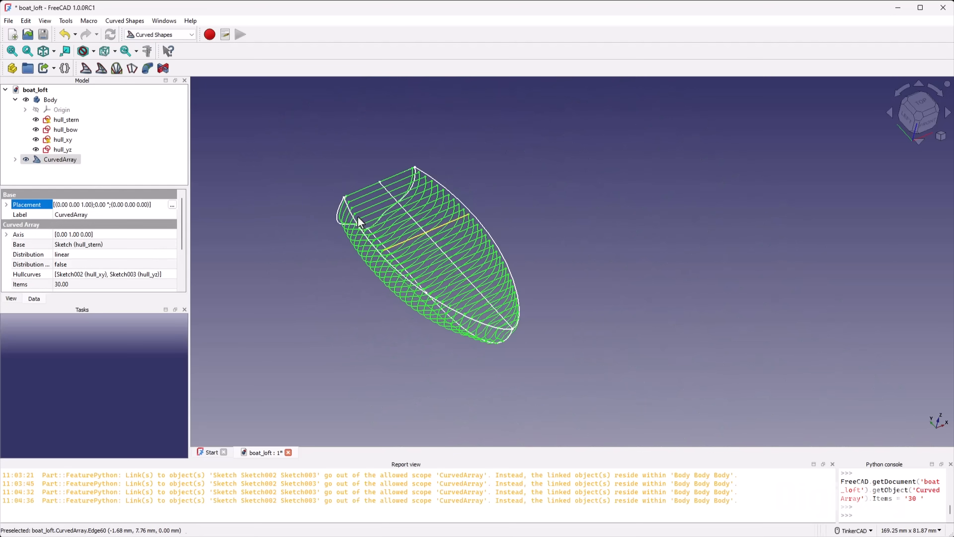
{"action": "scroll", "coordinate": [356, 209], "scroll_direction": "up", "scroll_amount": 7}
{"action": "scroll", "coordinate": [339, 200], "scroll_direction": "down", "scroll_amount": 5}
{"action": "right_click_drag", "start_coordinate": [347, 252], "coordinate": [376, 234]}
{"action": "scroll", "coordinate": [337, 226], "scroll_direction": "up", "scroll_amount": 4}
{"action": "right_click_drag", "start_coordinate": [392, 274], "coordinate": [436, 290]}
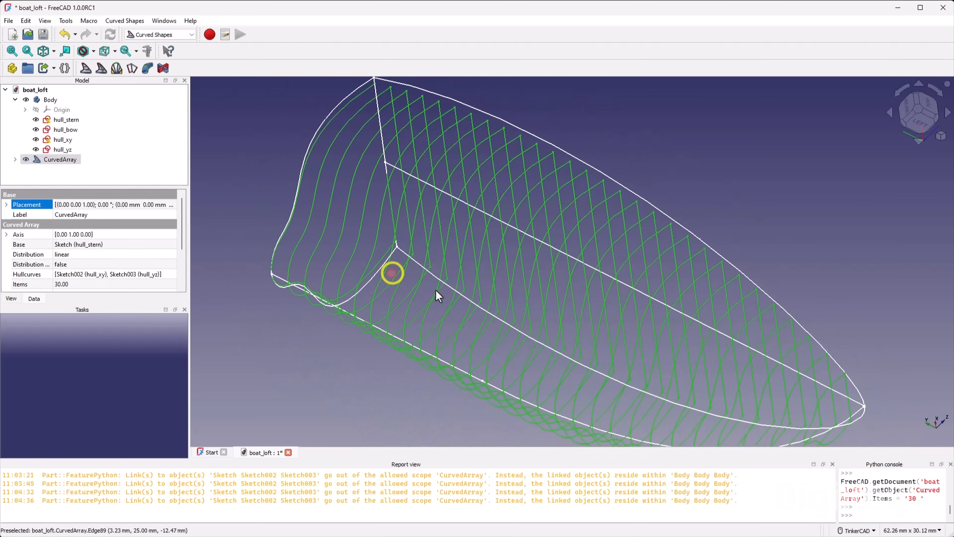
Step: Inspect up close how the rearmost array section lines up with the hull_stern sketch at its upper corner
{"action": "scroll", "coordinate": [395, 242], "scroll_direction": "up", "scroll_amount": 6}
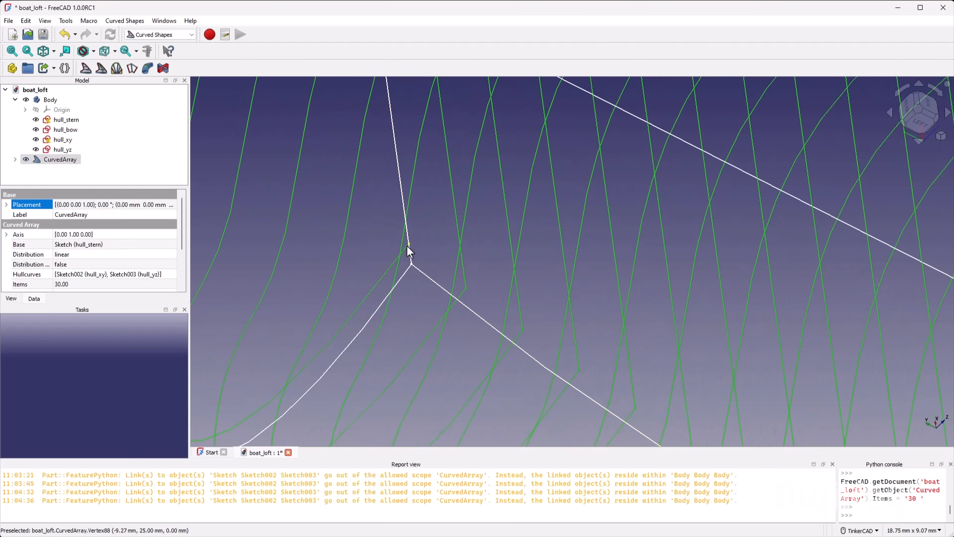
{"action": "scroll", "coordinate": [408, 252], "scroll_direction": "down", "scroll_amount": 1}
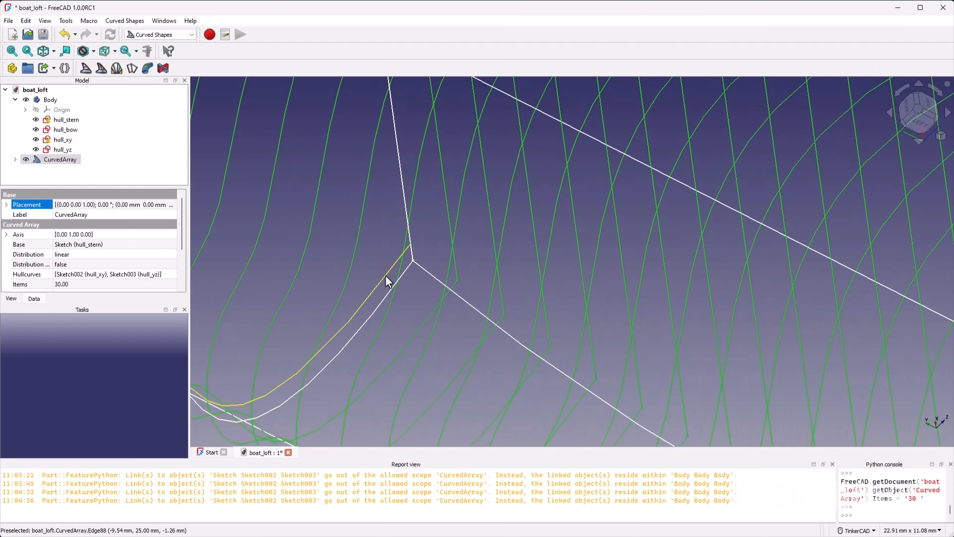
{"action": "scroll", "coordinate": [386, 276], "scroll_direction": "down", "scroll_amount": 8}
{"action": "scroll", "coordinate": [384, 258], "scroll_direction": "up", "scroll_amount": 2}
{"action": "right_click_drag", "start_coordinate": [592, 331], "coordinate": [447, 257]}
{"action": "scroll", "coordinate": [448, 256], "scroll_direction": "down", "scroll_amount": 3}
{"action": "scroll", "coordinate": [448, 257], "scroll_direction": "up", "scroll_amount": 2}
{"action": "right_click_drag", "start_coordinate": [488, 318], "coordinate": [467, 315]}
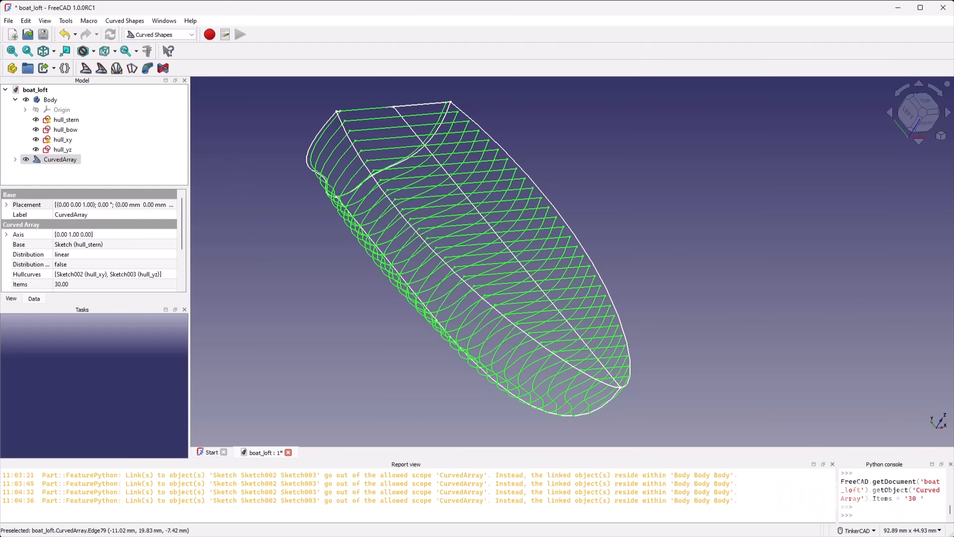
Step: Set the curved array's Solid property to true
{"action": "left_click", "coordinate": [60, 160]}
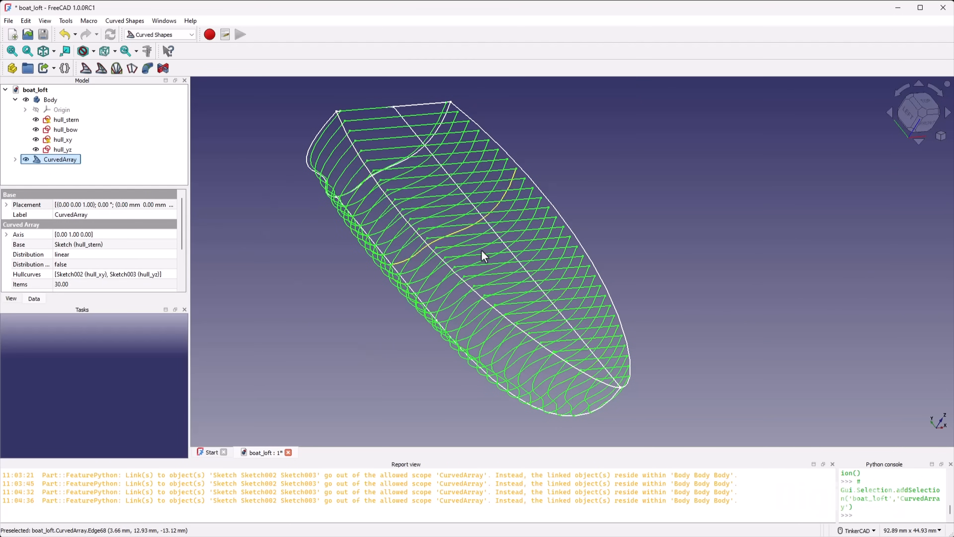
{"action": "left_click_drag", "start_coordinate": [184, 220], "coordinate": [179, 256]}
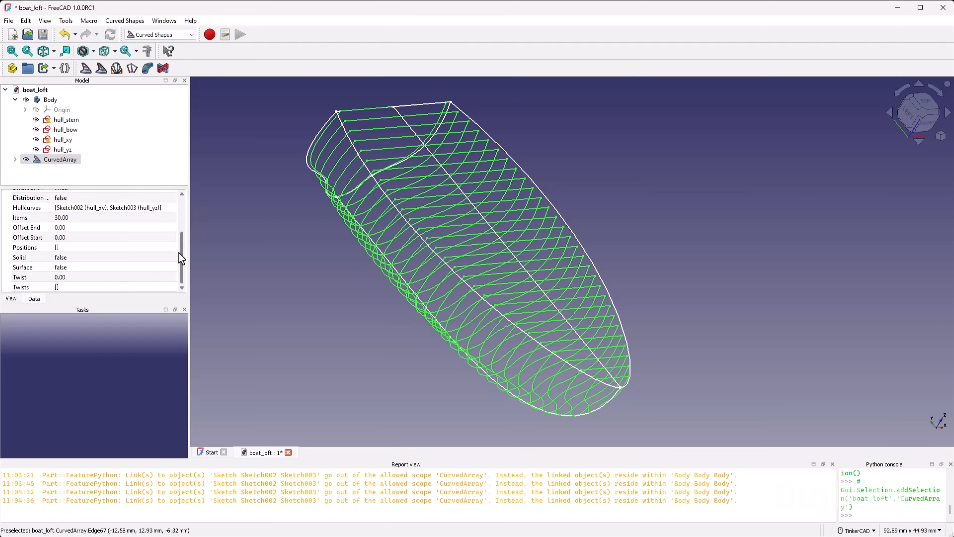
{"action": "left_click", "coordinate": [60, 161]}
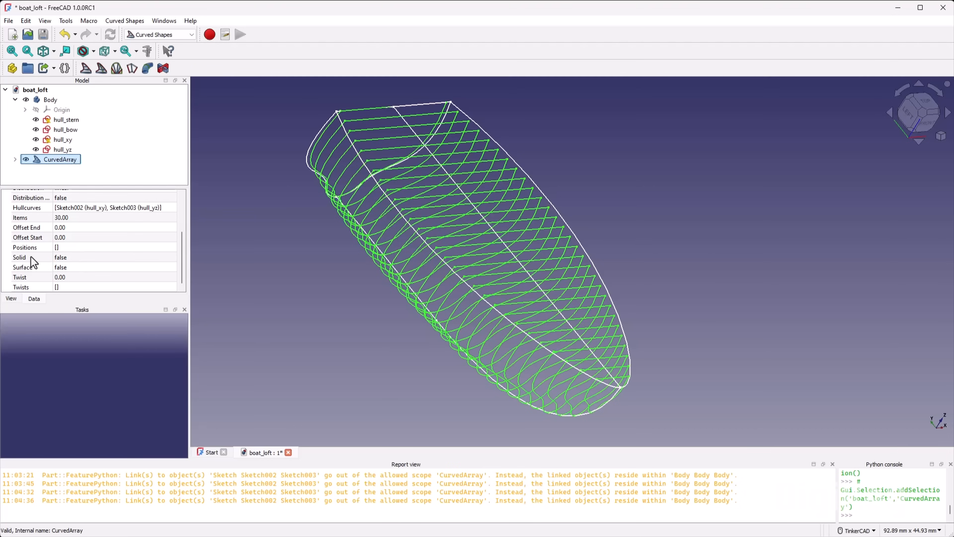
{"action": "left_click", "coordinate": [90, 257]}
{"action": "left_click", "coordinate": [86, 271]}
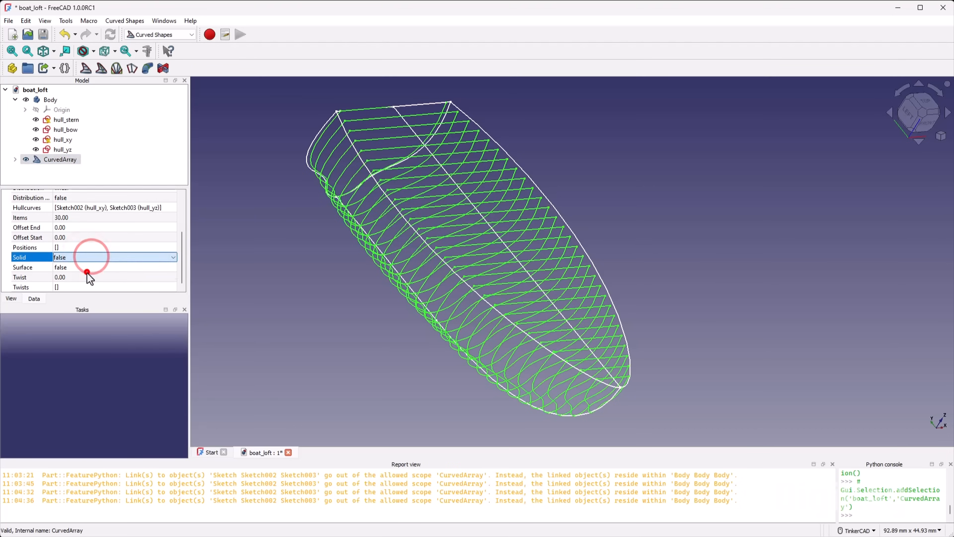
{"action": "scroll", "coordinate": [391, 395], "scroll_direction": "down", "scroll_amount": 1}
{"action": "right_click_drag", "start_coordinate": [448, 425], "coordinate": [476, 405]}
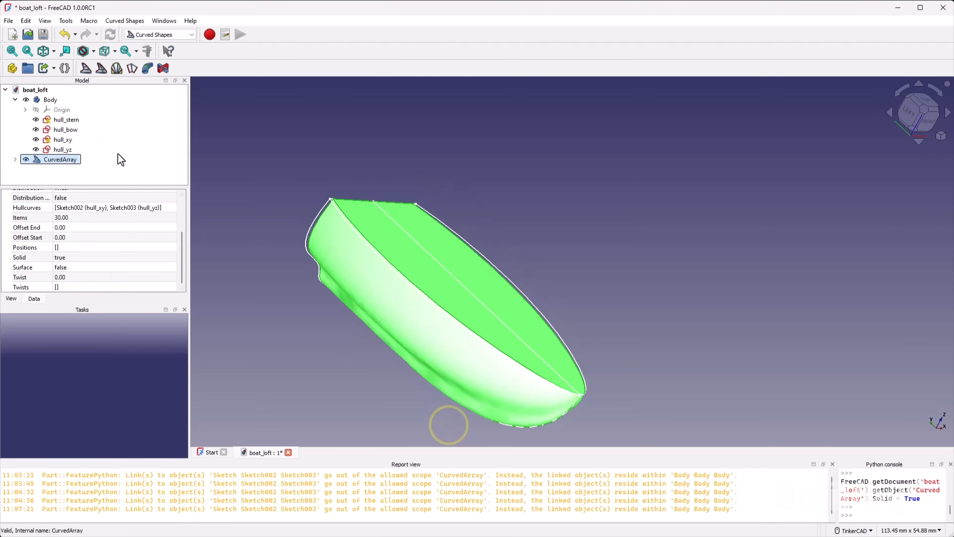
Step: Hide the hull_stern, hull_bow, hull_xy and hull_yz sketches so only the curved array solid is shown
{"action": "left_click", "coordinate": [65, 121]}
{"action": "key", "text": "space"}
{"action": "left_click", "coordinate": [68, 130]}
{"action": "key", "text": "space"}
{"action": "left_click", "coordinate": [67, 141]}
{"action": "key", "text": "space"}
{"action": "left_click", "coordinate": [68, 149]}
{"action": "key", "text": "space"}
{"action": "right_click_drag", "start_coordinate": [603, 418], "coordinate": [591, 394]}
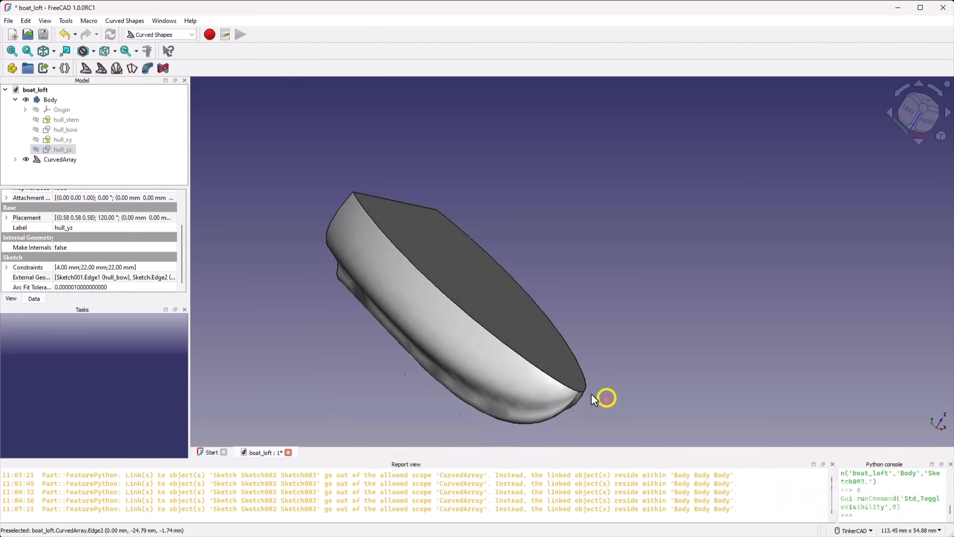
{"action": "scroll", "coordinate": [455, 361], "scroll_direction": "down", "scroll_amount": 4}
{"action": "scroll", "coordinate": [465, 347], "scroll_direction": "up", "scroll_amount": 4}
{"action": "scroll", "coordinate": [454, 354], "scroll_direction": "down", "scroll_amount": 4}
{"action": "scroll", "coordinate": [436, 365], "scroll_direction": "up", "scroll_amount": 4}
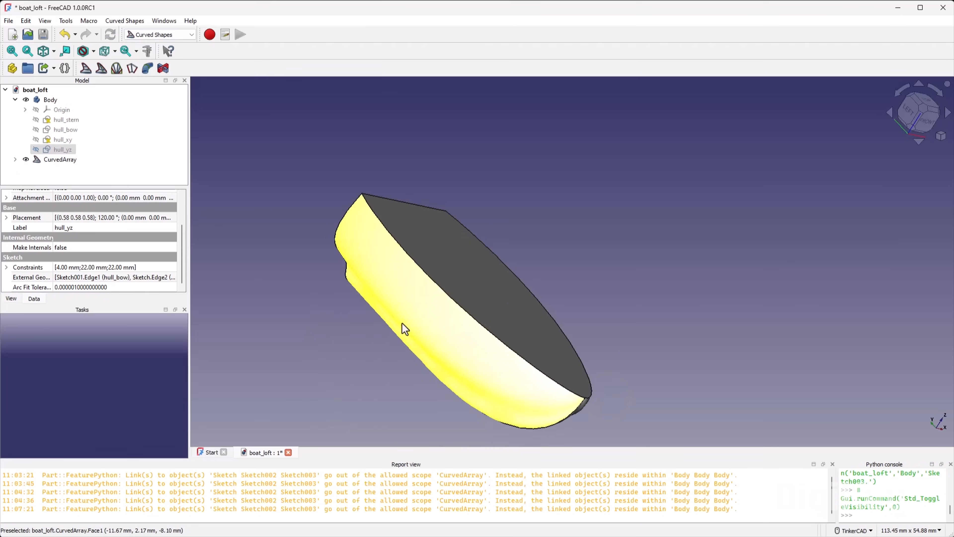
Step: Save the document under the new name boat_curved_shapes.FCStd in the Downloads folder
{"action": "left_click", "coordinate": [257, 214]}
{"action": "left_click", "coordinate": [8, 20]}
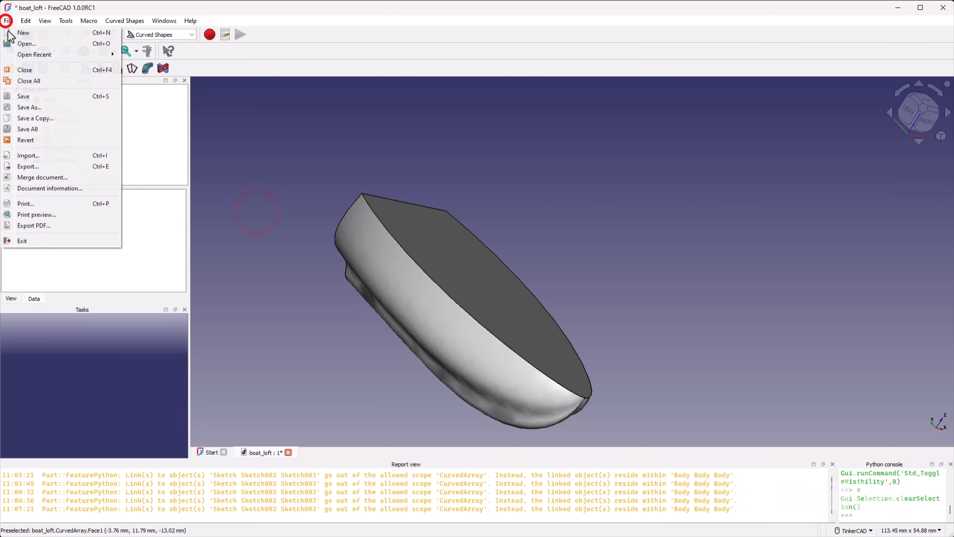
{"action": "left_click", "coordinate": [50, 108]}
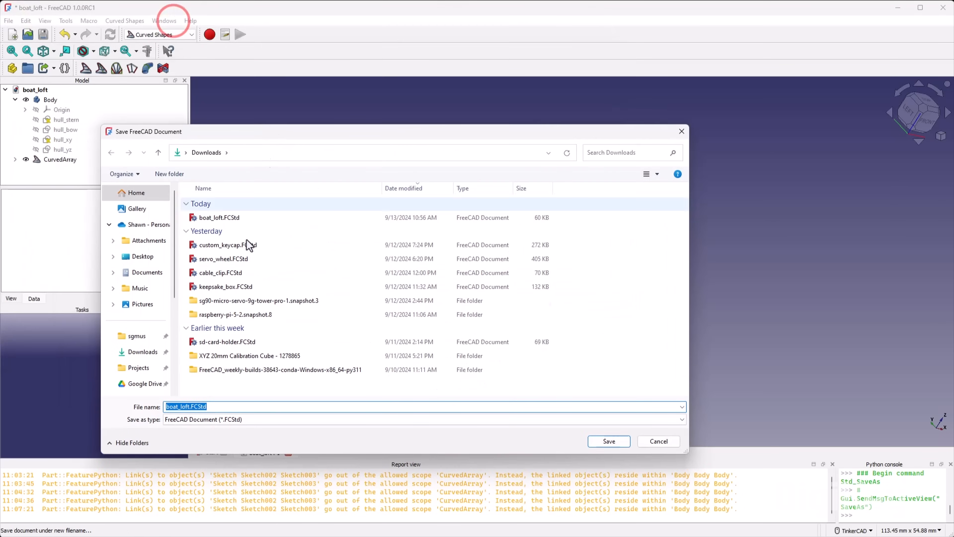
{"action": "left_click", "coordinate": [190, 407]}
{"action": "key", "text": "BackSpace"}
{"action": "key", "text": "BackSpace"}
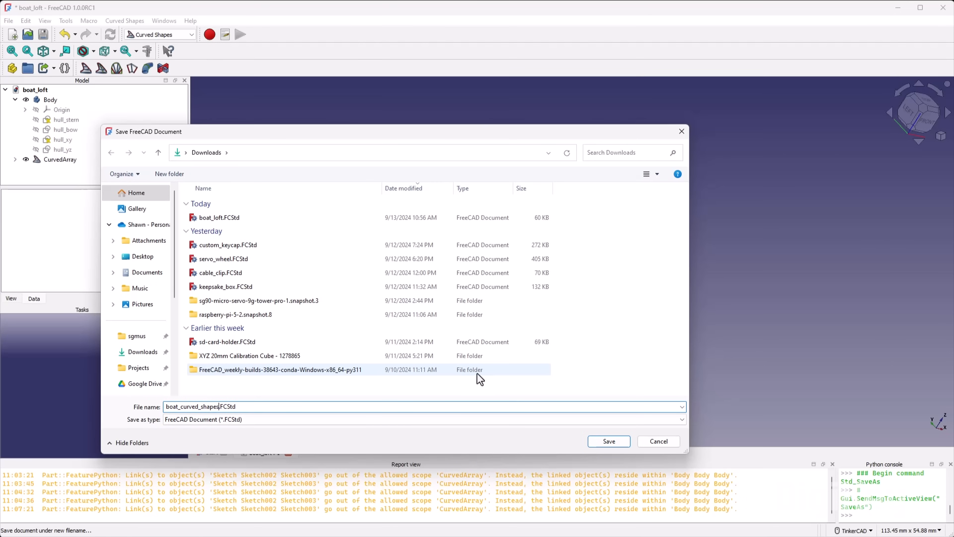
{"action": "key", "text": "Return"}
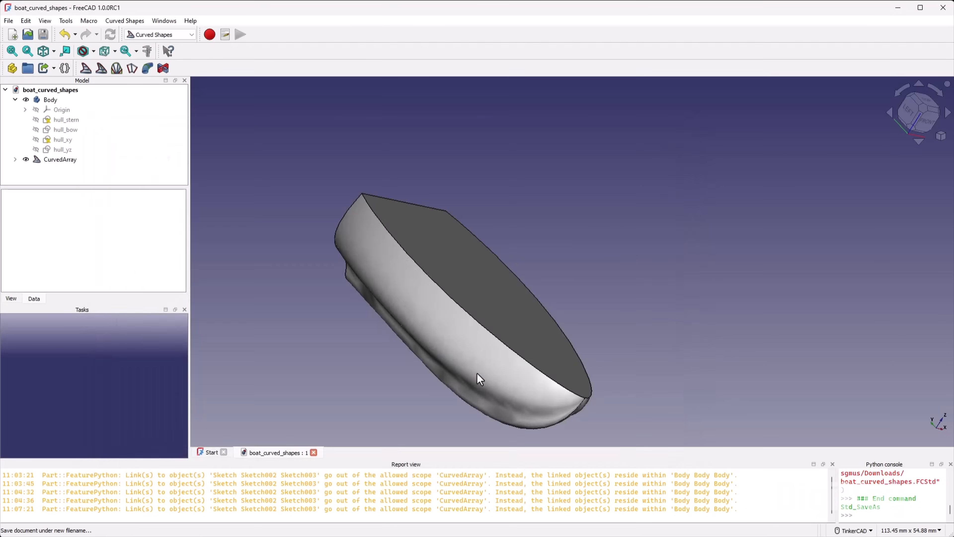
{"action": "scroll", "coordinate": [401, 290], "scroll_direction": "up", "scroll_amount": 1}
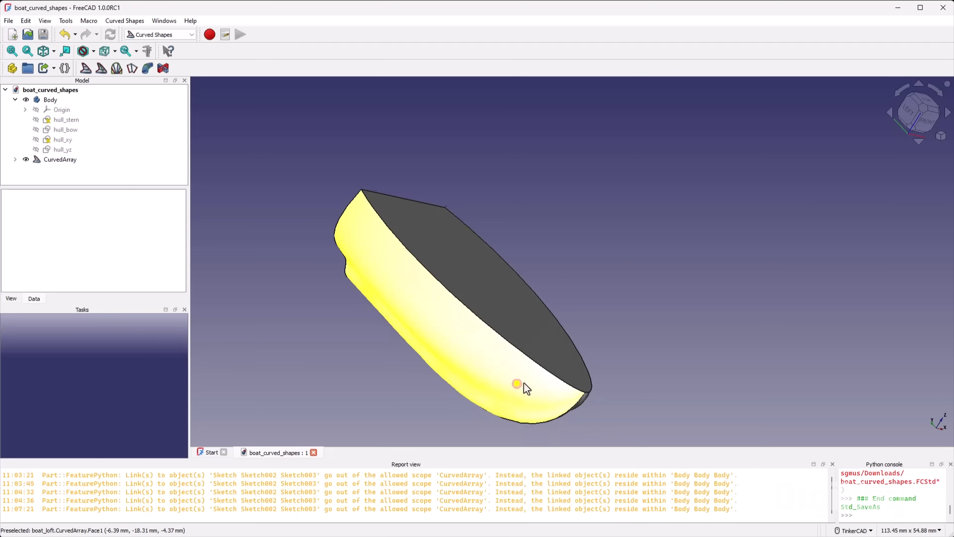
Step: Create a Part Design body that uses the curved array solid as its base feature
{"action": "right_click_drag", "start_coordinate": [515, 383], "coordinate": [519, 370]}
{"action": "left_click", "coordinate": [919, 107]}
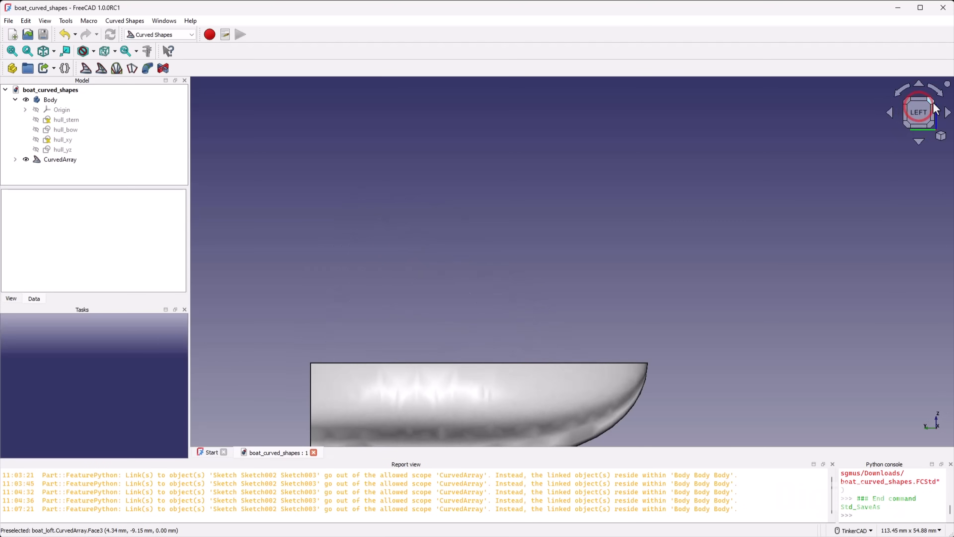
{"action": "left_click", "coordinate": [918, 110]}
{"action": "scroll", "coordinate": [559, 343], "scroll_direction": "down", "scroll_amount": 1}
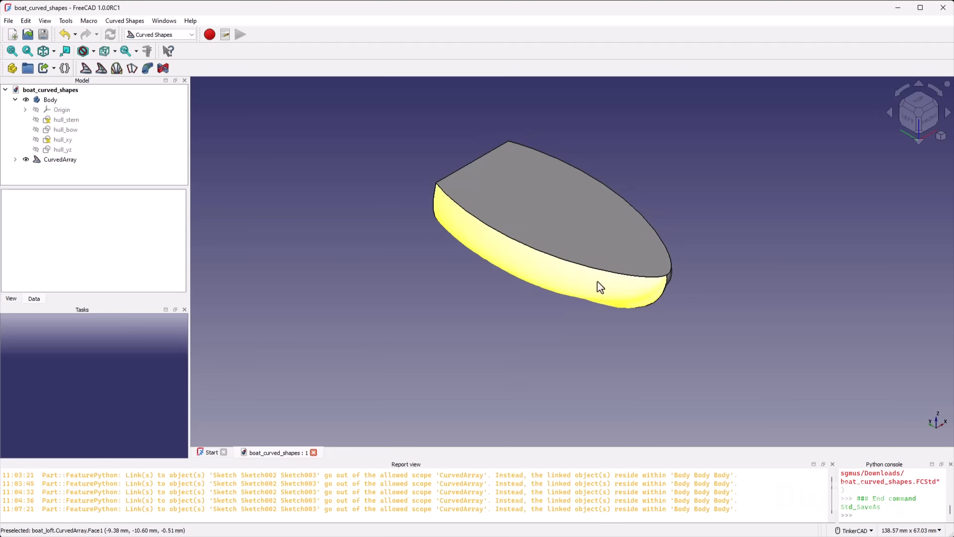
{"action": "scroll", "coordinate": [529, 303], "scroll_direction": "up", "scroll_amount": 2}
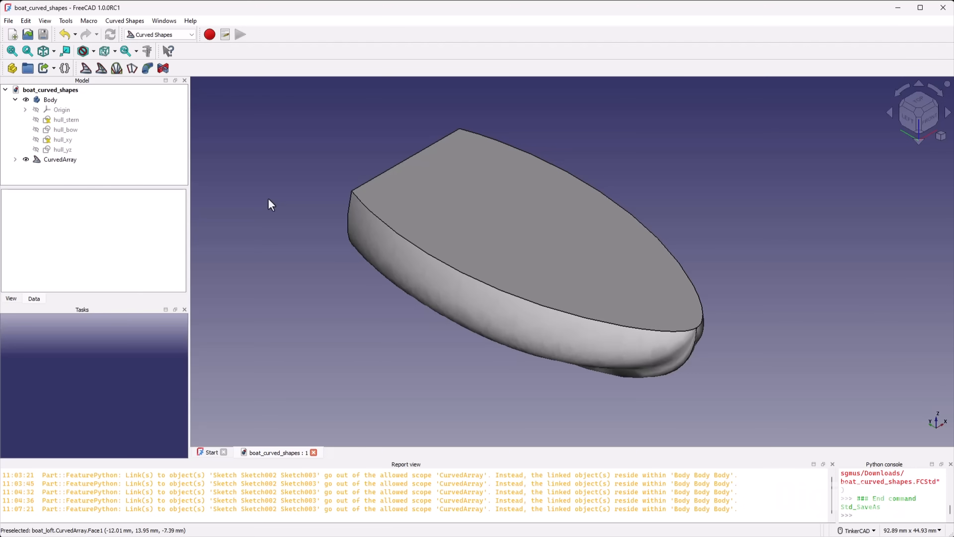
{"action": "left_click", "coordinate": [190, 37]}
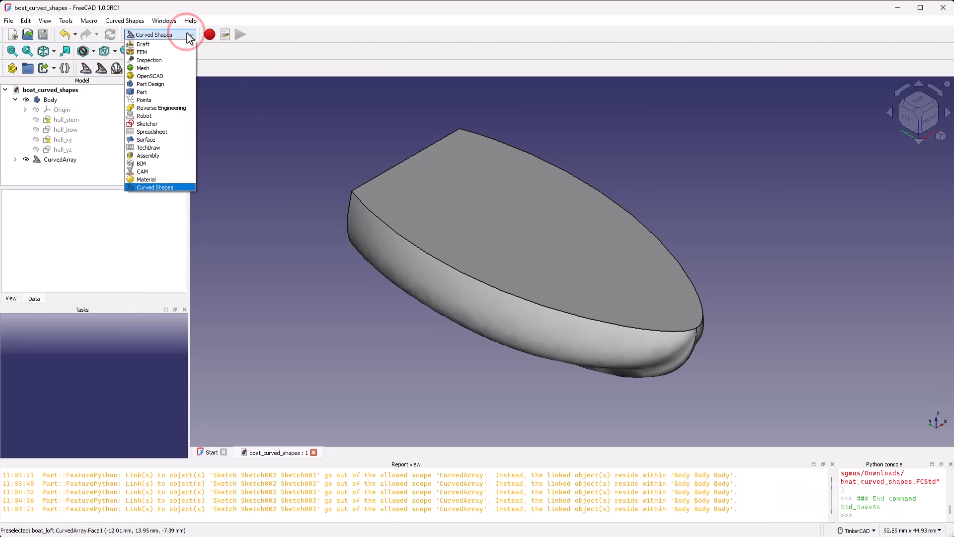
{"action": "left_click", "coordinate": [169, 84]}
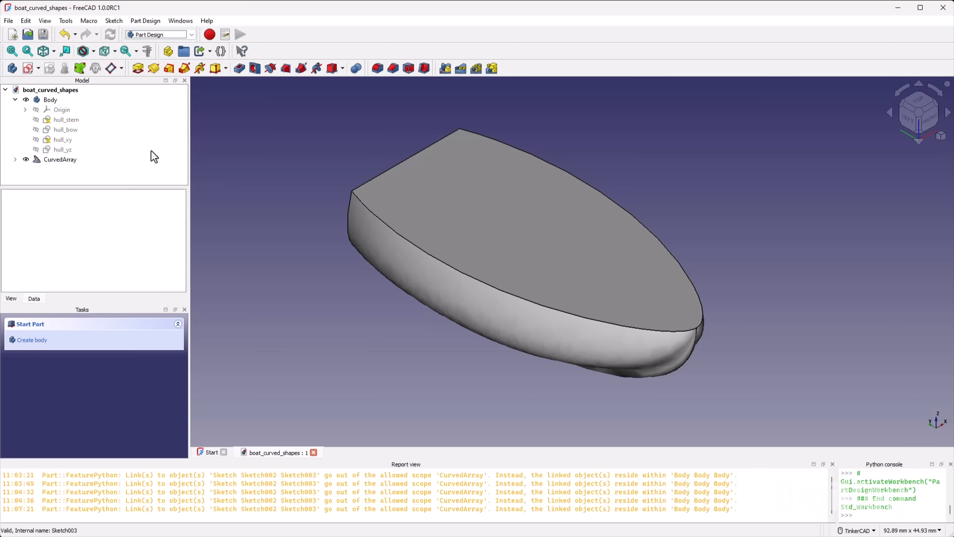
{"action": "left_click", "coordinate": [68, 162]}
{"action": "left_click", "coordinate": [49, 161]}
{"action": "left_click", "coordinate": [12, 68]}
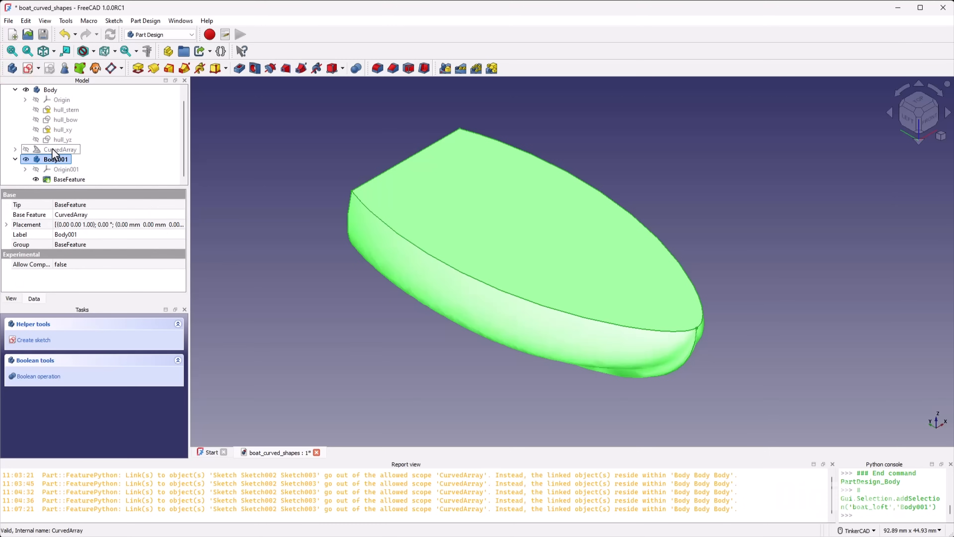
Step: Try to hollow the new body with the Thickness operation, opening it at the flat deck face
{"action": "left_click", "coordinate": [55, 149]}
{"action": "left_click", "coordinate": [74, 180]}
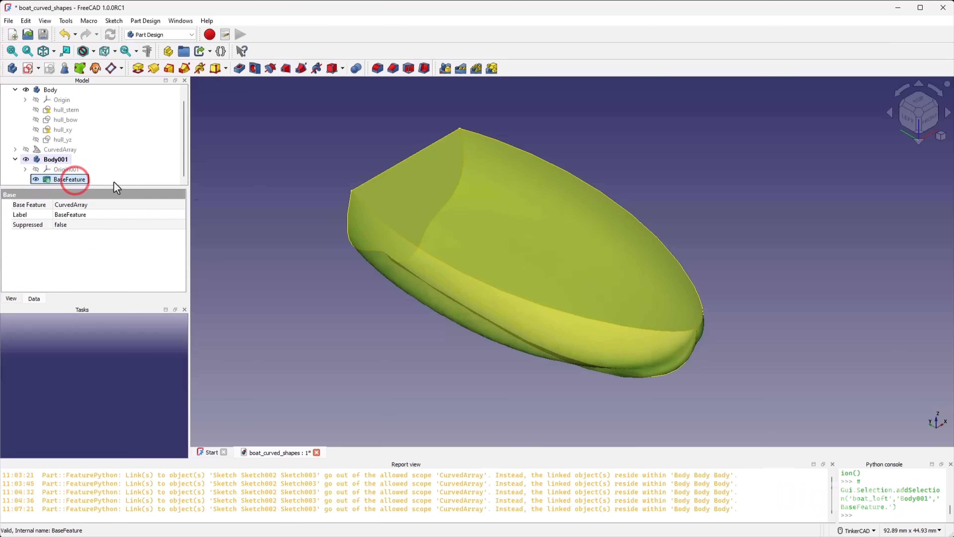
{"action": "left_click", "coordinate": [239, 187]}
{"action": "left_click", "coordinate": [454, 201]}
{"action": "left_click", "coordinate": [455, 200]}
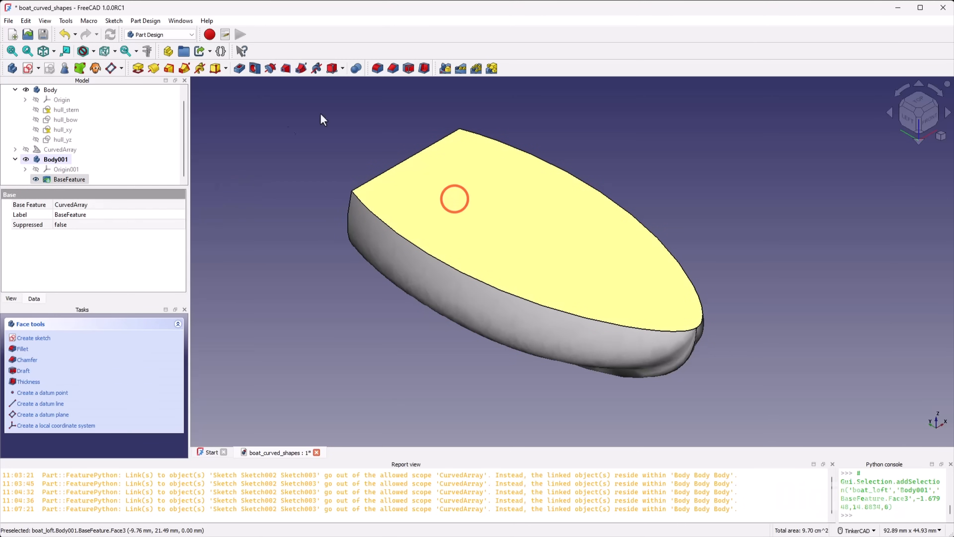
{"action": "left_click", "coordinate": [424, 69]}
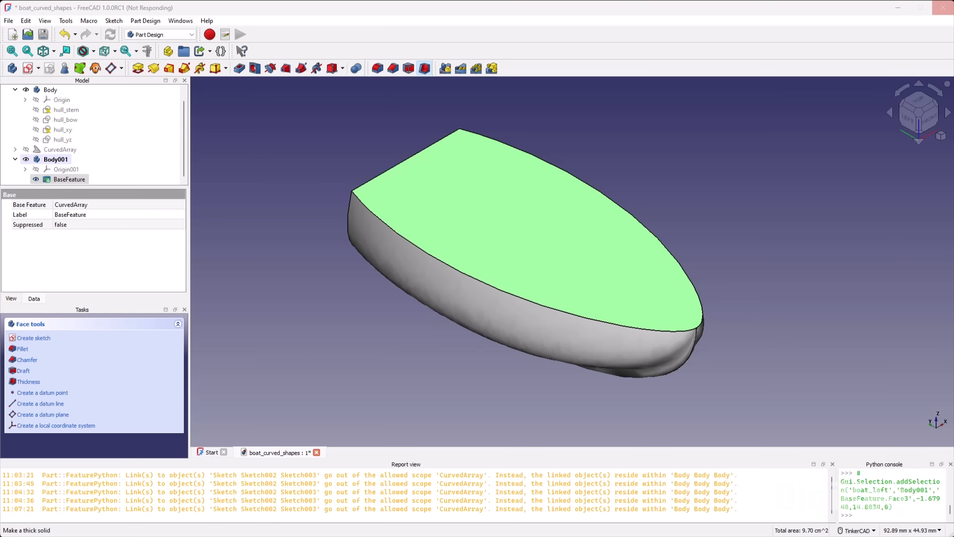
Step: Force-quit the frozen FreeCAD process in Task Manager and reopen boat_curved_shapes.FCStd from the recent files
{"action": "key", "text": "ctrl+shift+Escape"}
{"action": "left_click", "coordinate": [349, 177]}
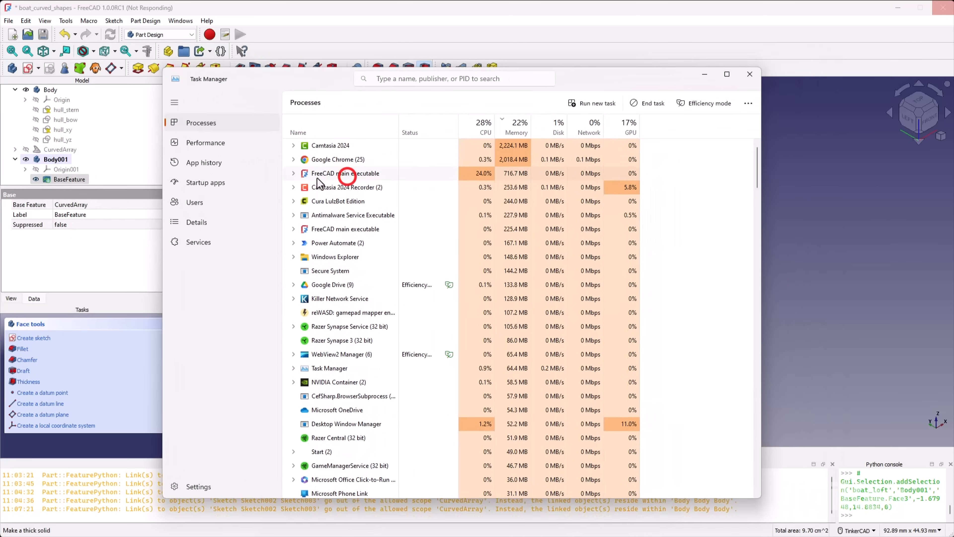
{"action": "left_click", "coordinate": [294, 173]}
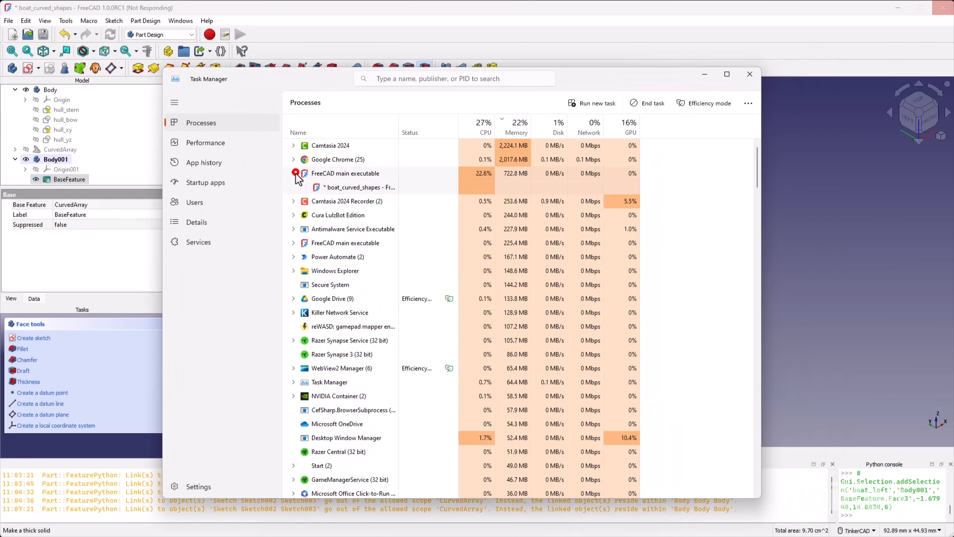
{"action": "right_click", "coordinate": [339, 187]}
{"action": "left_click", "coordinate": [381, 212]}
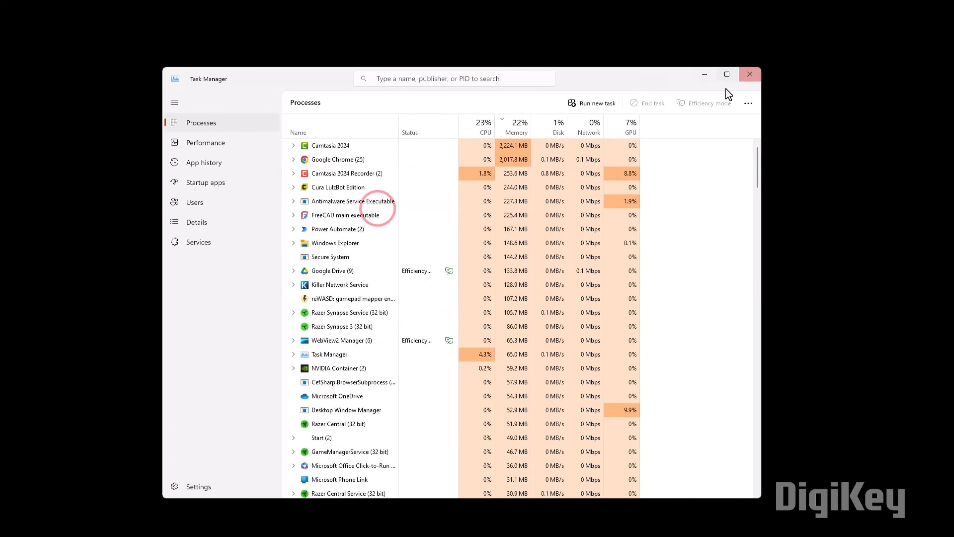
{"action": "left_click", "coordinate": [705, 74]}
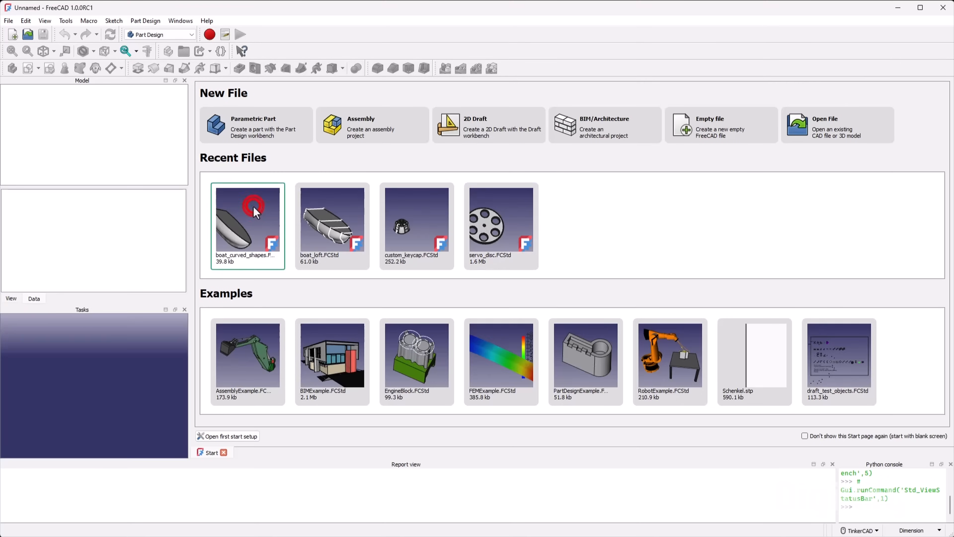
{"action": "left_click", "coordinate": [254, 208]}
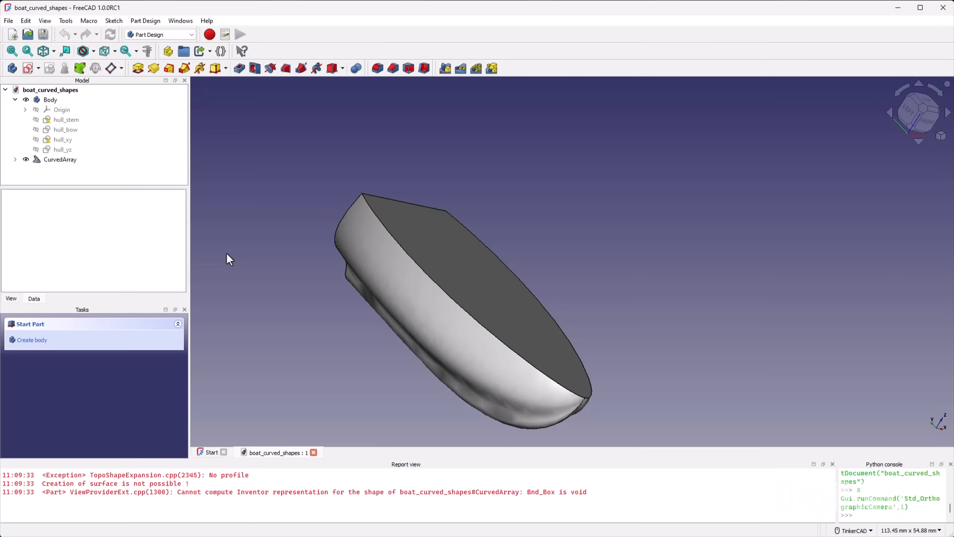
Step: Examine the reopened curved array hull from different angles and distances
{"action": "scroll", "coordinate": [409, 256], "scroll_direction": "up", "scroll_amount": 1}
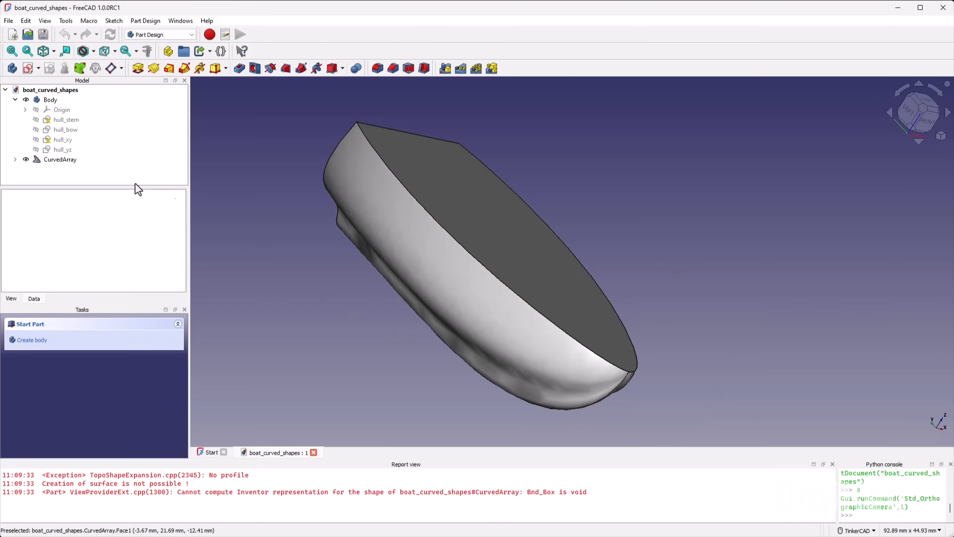
{"action": "left_click", "coordinate": [60, 160]}
{"action": "left_click", "coordinate": [305, 267]}
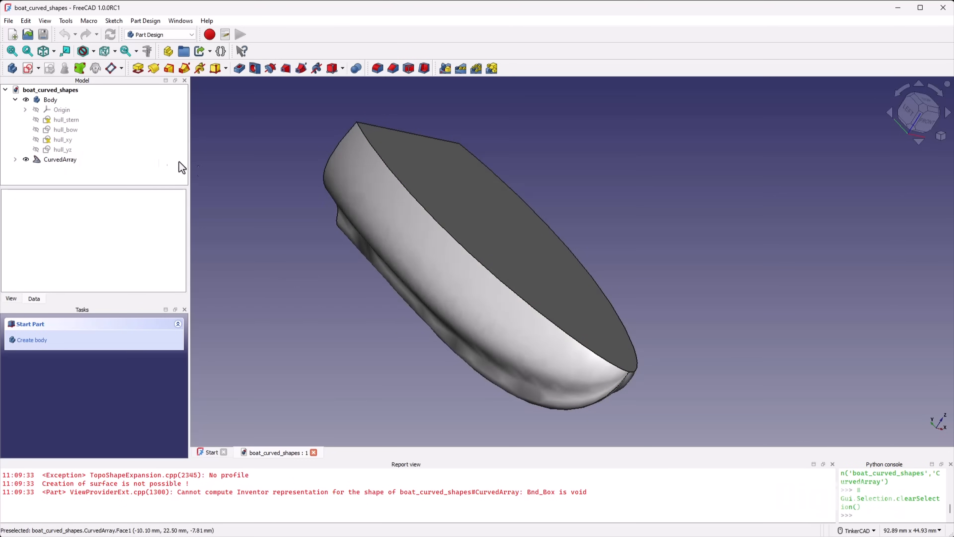
{"action": "scroll", "coordinate": [297, 184], "scroll_direction": "down", "scroll_amount": 3}
{"action": "scroll", "coordinate": [293, 179], "scroll_direction": "up", "scroll_amount": 3}
{"action": "right_click_drag", "start_coordinate": [346, 211], "coordinate": [332, 237]}
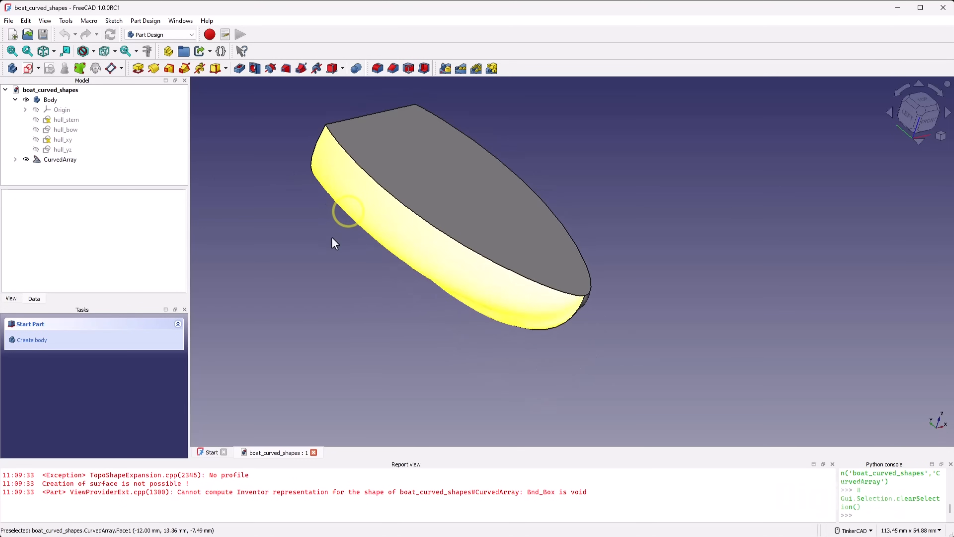
{"action": "scroll", "coordinate": [346, 256], "scroll_direction": "down", "scroll_amount": 3}
{"action": "scroll", "coordinate": [408, 213], "scroll_direction": "up", "scroll_amount": 3}
{"action": "scroll", "coordinate": [432, 220], "scroll_direction": "down", "scroll_amount": 2}
{"action": "scroll", "coordinate": [348, 224], "scroll_direction": "up", "scroll_amount": 3}
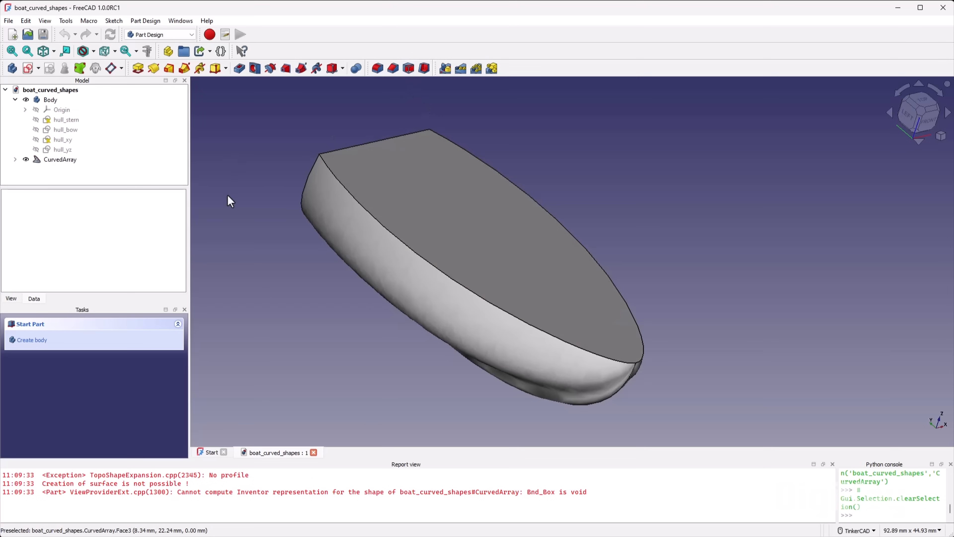
Step: Make a Draft clone of the curved array
{"action": "left_click", "coordinate": [191, 34]}
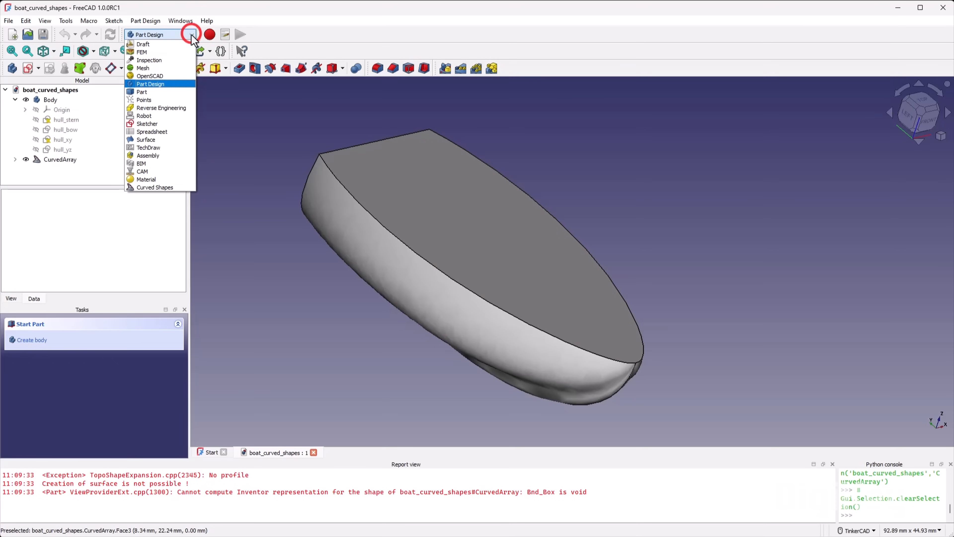
{"action": "left_click", "coordinate": [170, 45]}
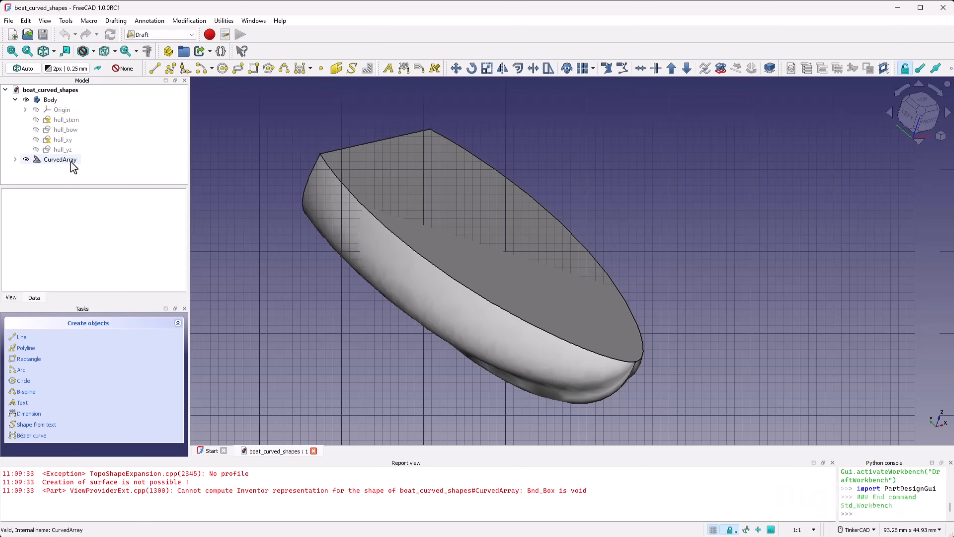
{"action": "left_click", "coordinate": [70, 160]}
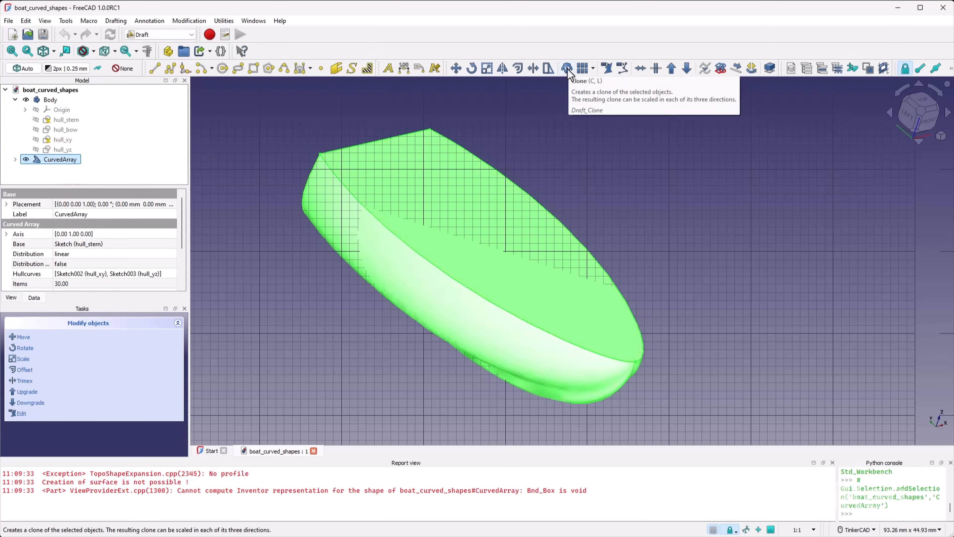
{"action": "left_click", "coordinate": [567, 68]}
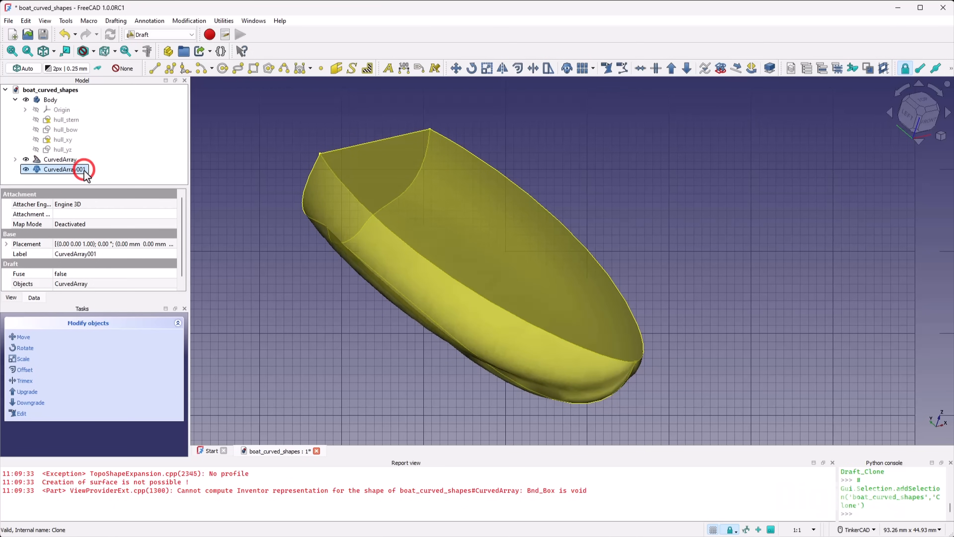
Step: Set the x scale of the curved array's clone to 0.85
{"action": "left_click", "coordinate": [7, 283]}
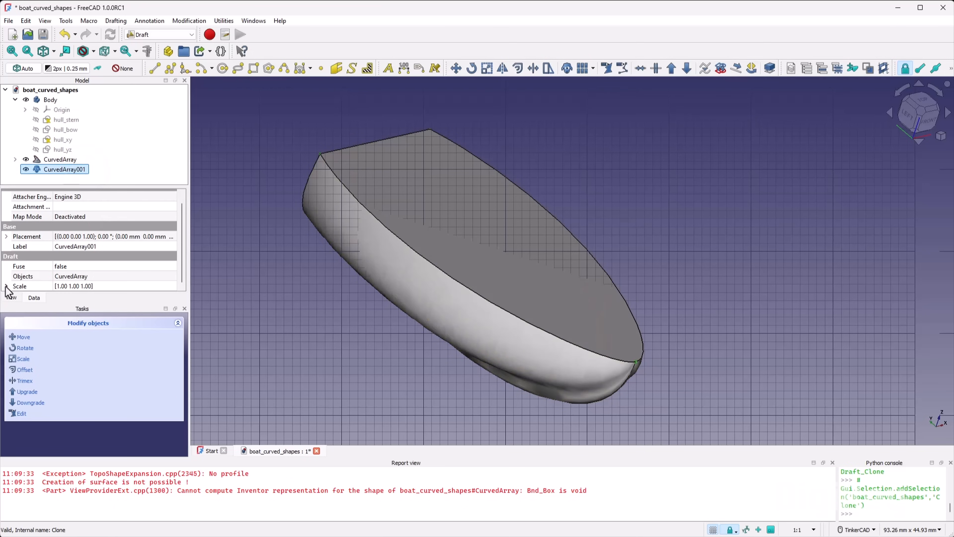
{"action": "scroll", "coordinate": [105, 280], "scroll_direction": "down", "scroll_amount": 2}
{"action": "left_click", "coordinate": [96, 266]}
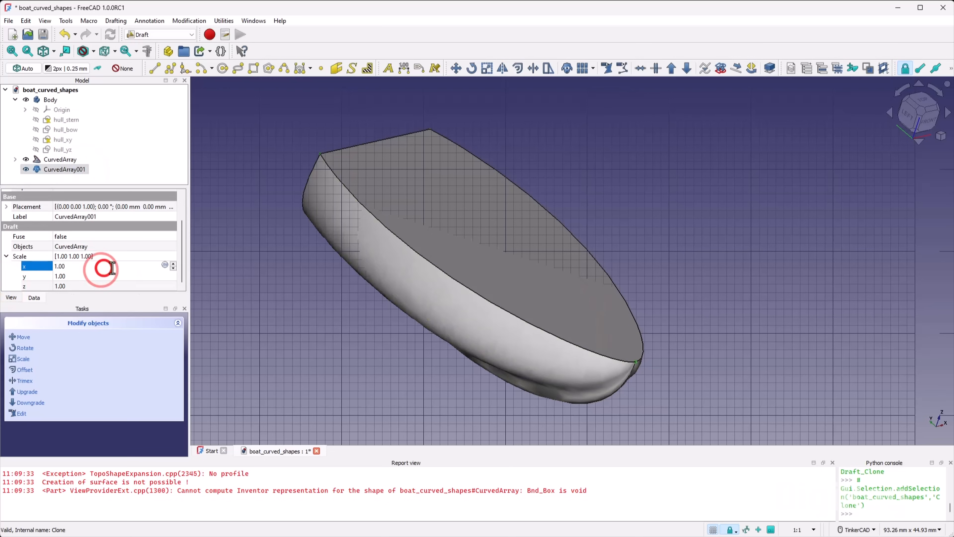
{"action": "key", "text": "BackSpace"}
{"action": "key", "text": "BackSpace"}
{"action": "type", "text": "0."}
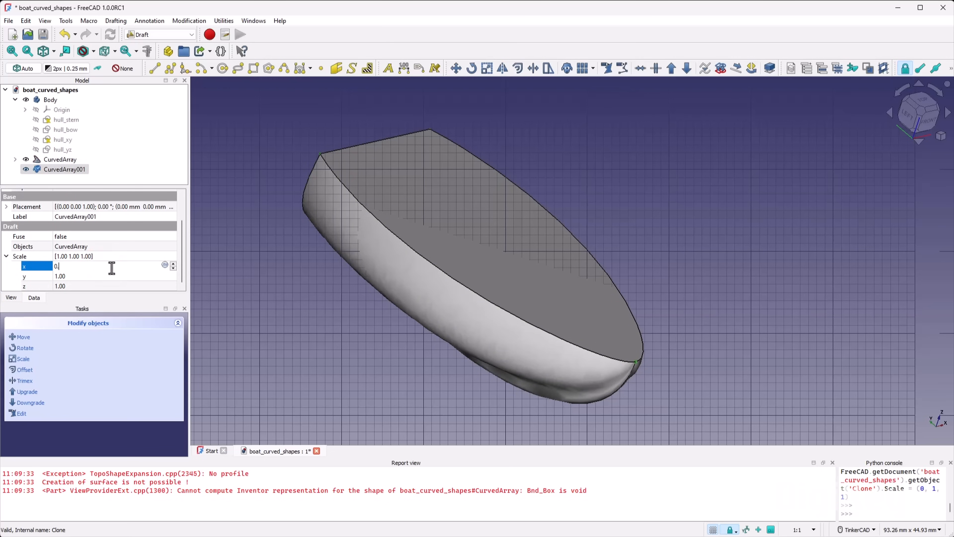
{"action": "type", "text": "85"}
{"action": "key", "text": "Return"}
Step: Set the clone's y scale to 0.92 and its z scale to 0.87
{"action": "left_click", "coordinate": [113, 277]}
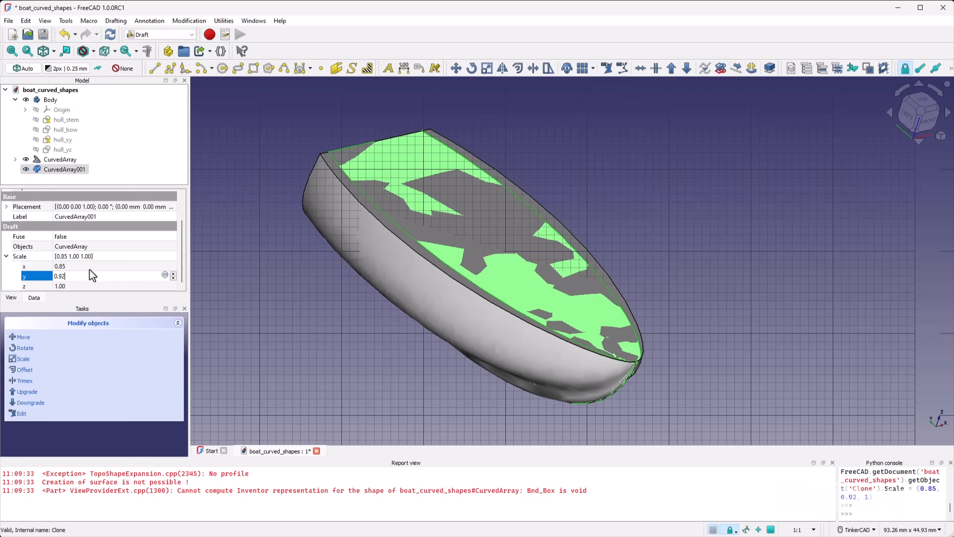
{"action": "left_click", "coordinate": [87, 285]}
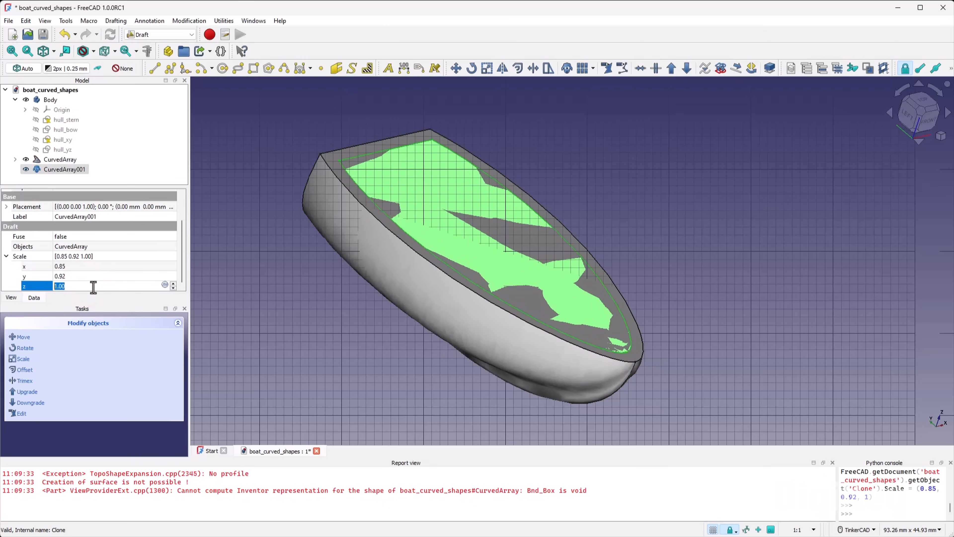
{"action": "type", "text": ".87"}
{"action": "key", "text": "Return"}
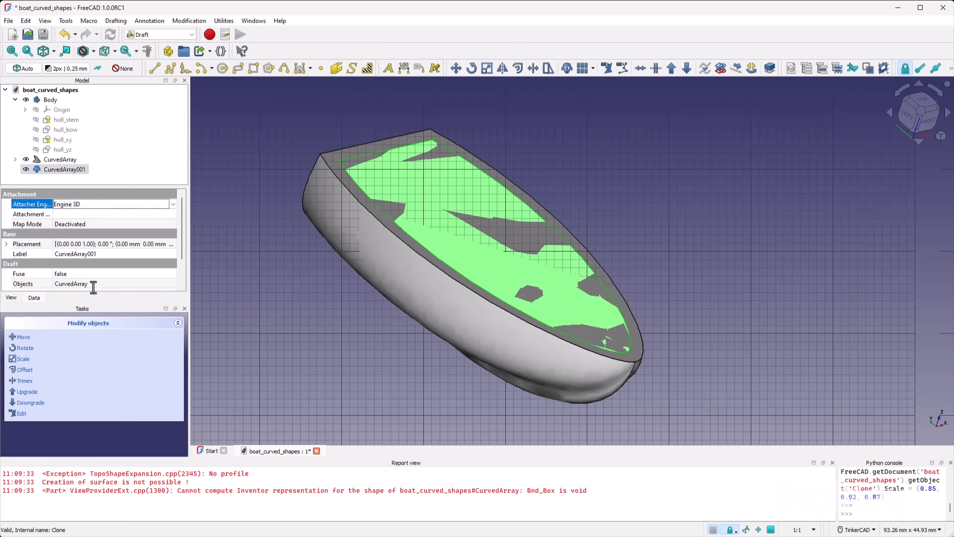
{"action": "scroll", "coordinate": [104, 239], "scroll_direction": "down", "scroll_amount": 2}
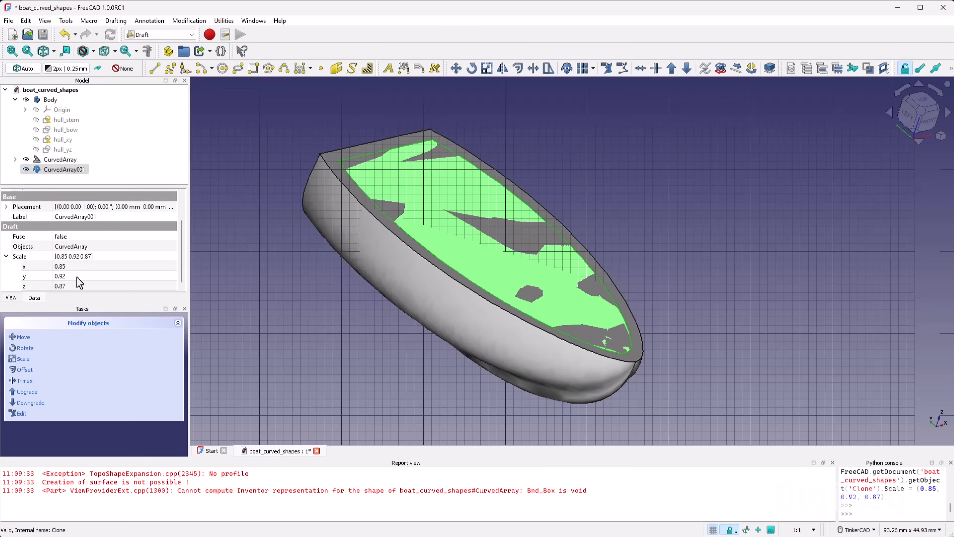
{"action": "scroll", "coordinate": [127, 264], "scroll_direction": "up", "scroll_amount": 2}
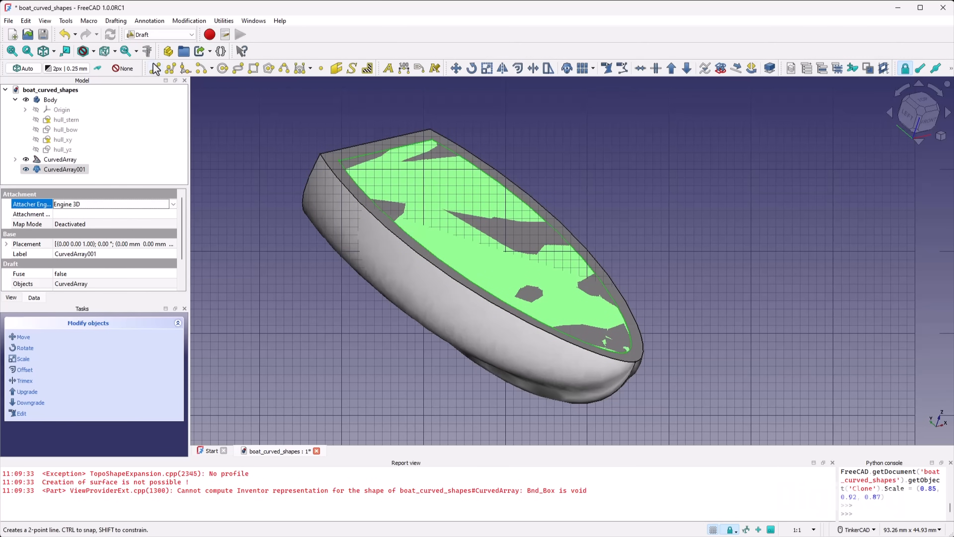
Step: Try to measure the scaled clone with the Measure tool
{"action": "left_click", "coordinate": [147, 51]}
{"action": "left_click", "coordinate": [485, 287]}
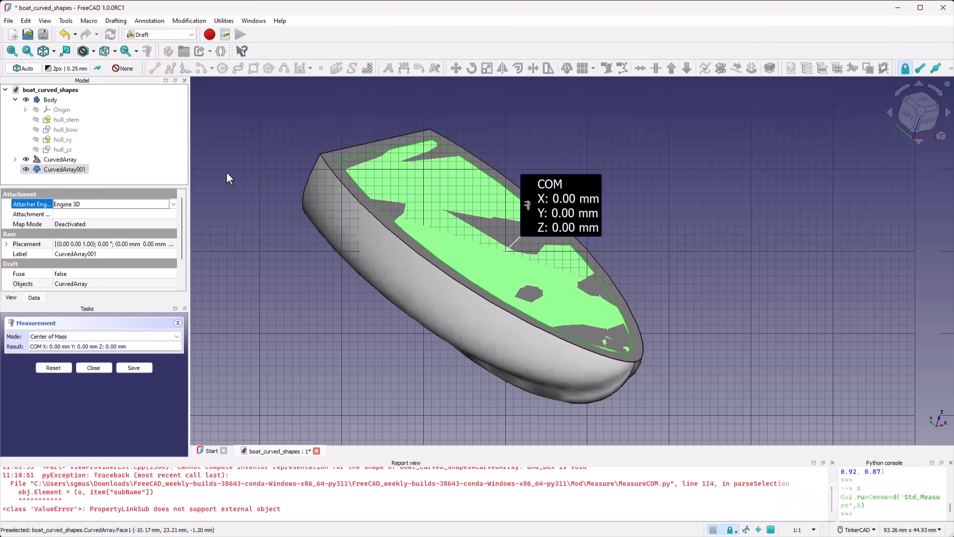
{"action": "left_click", "coordinate": [101, 370]}
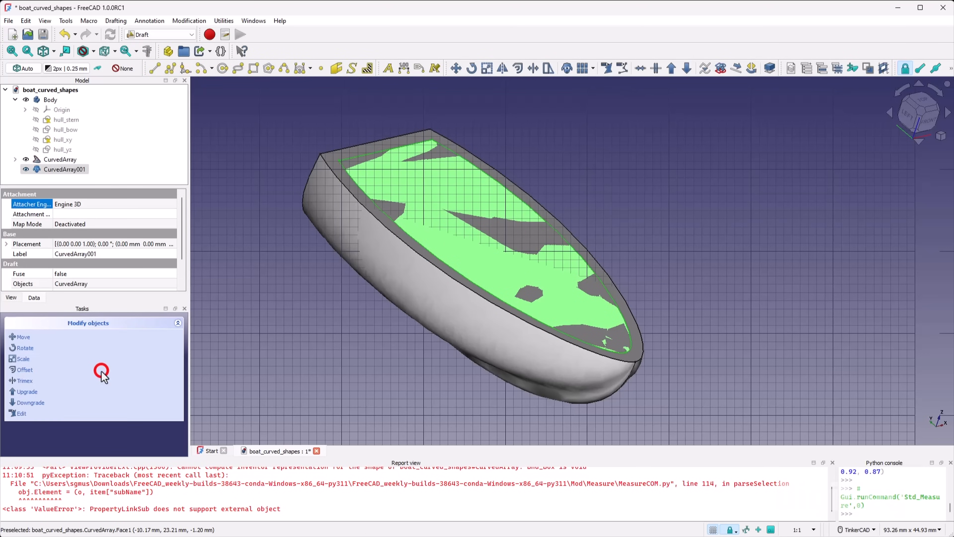
Step: Create a new sketch in the Sketcher workbench, attached to the XY plane of the scaled clone
{"action": "left_click", "coordinate": [161, 34]}
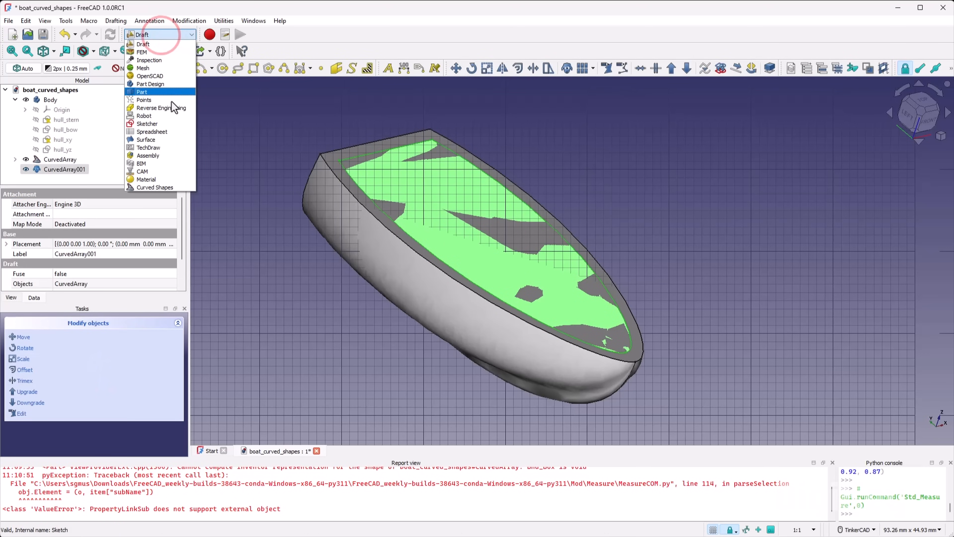
{"action": "left_click", "coordinate": [169, 124]}
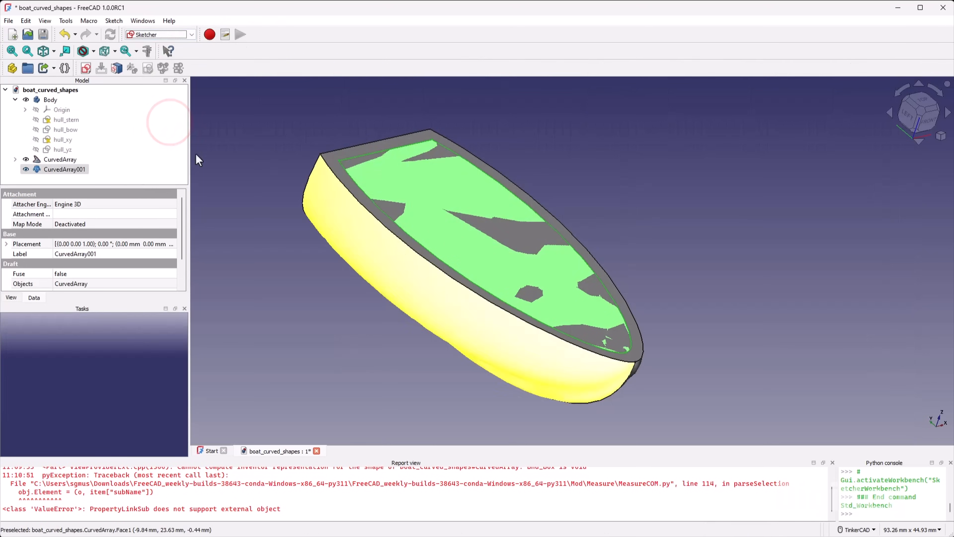
{"action": "left_click", "coordinate": [86, 68]}
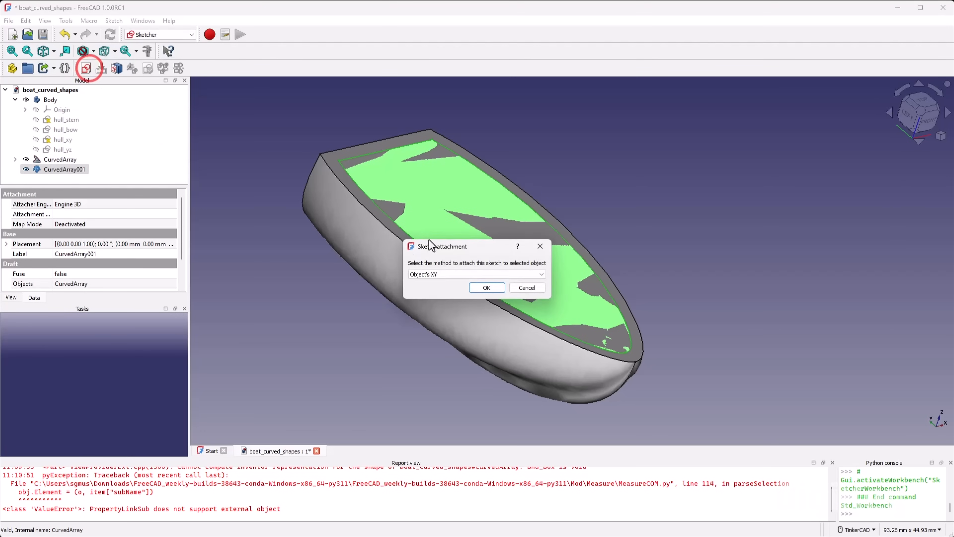
{"action": "left_click", "coordinate": [448, 274]}
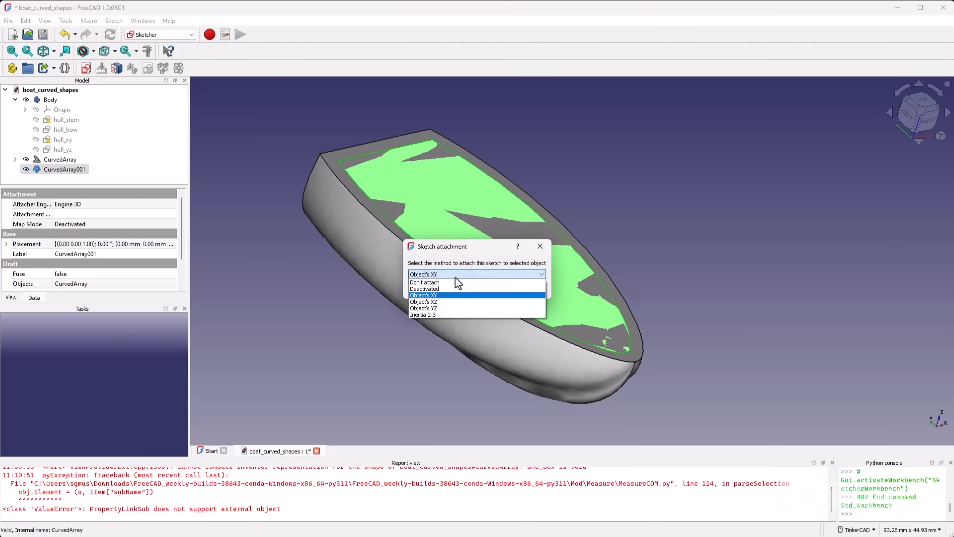
{"action": "left_click", "coordinate": [455, 275]}
{"action": "left_click", "coordinate": [488, 289]}
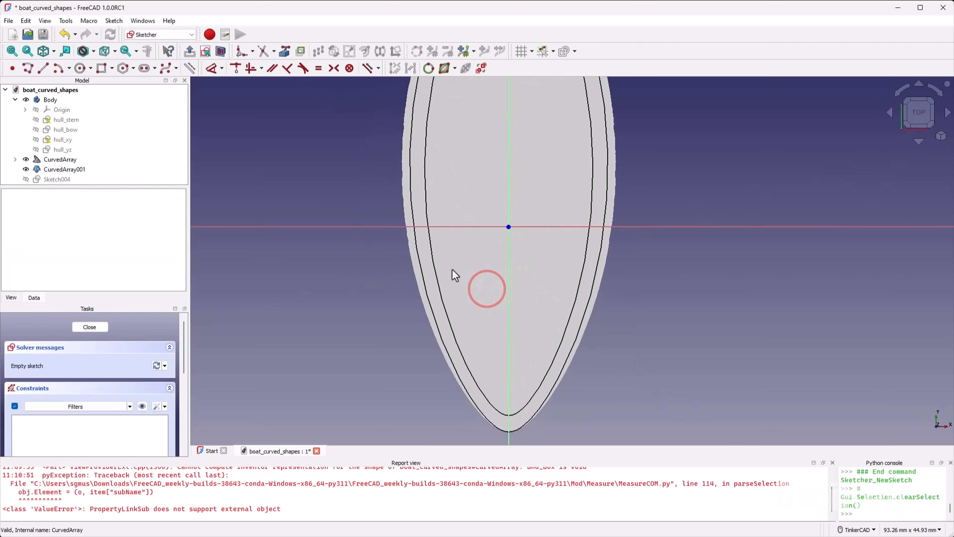
Step: Draw a horizontal construction line about 1.74 mm long across the rim, from the clone's side edge to the outer hull's edge
{"action": "left_click", "coordinate": [190, 68]}
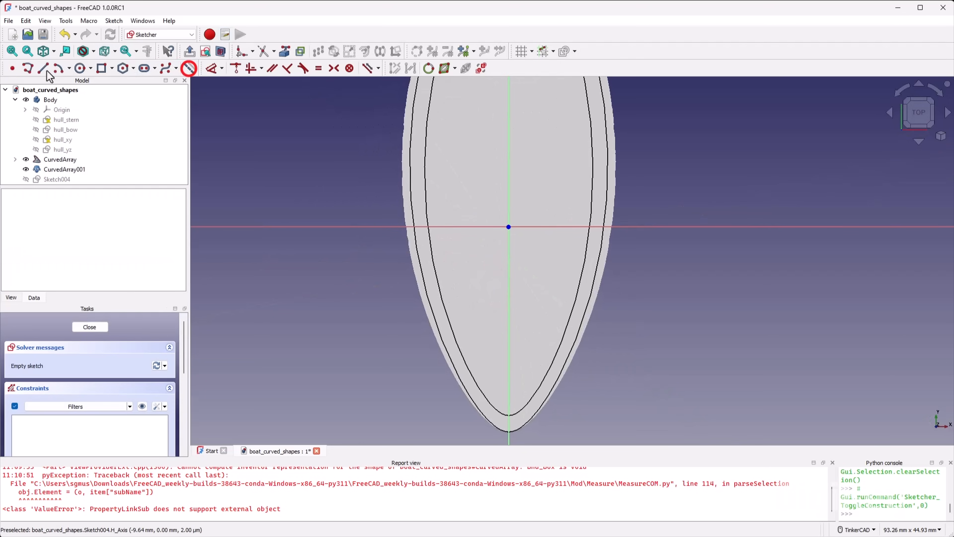
{"action": "left_click", "coordinate": [43, 68]}
{"action": "scroll", "coordinate": [414, 217], "scroll_direction": "up", "scroll_amount": 12}
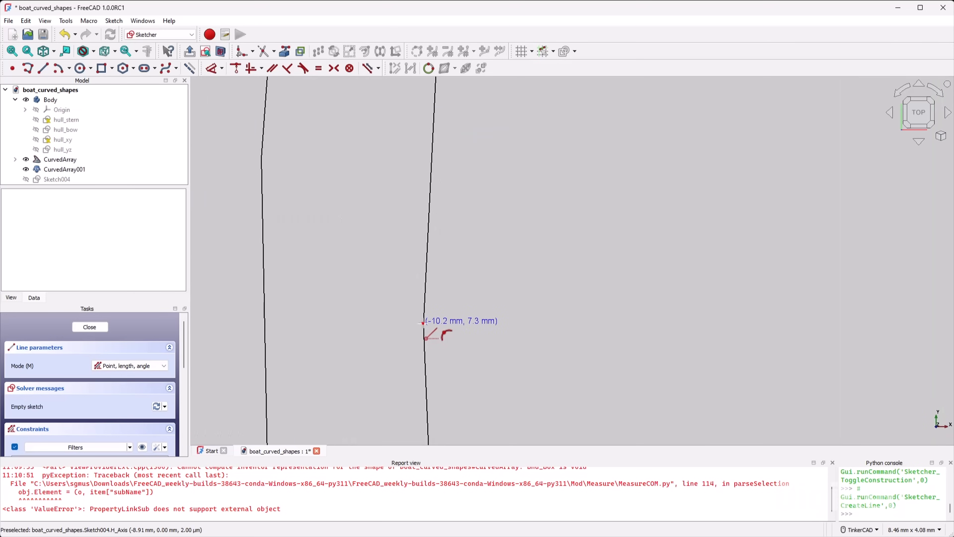
{"action": "left_click", "coordinate": [423, 323]}
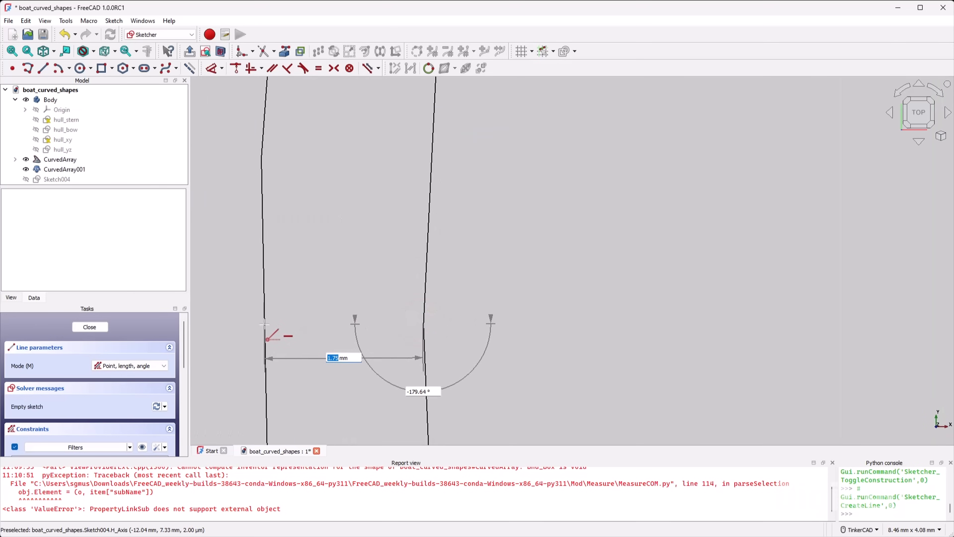
{"action": "left_click", "coordinate": [265, 323]}
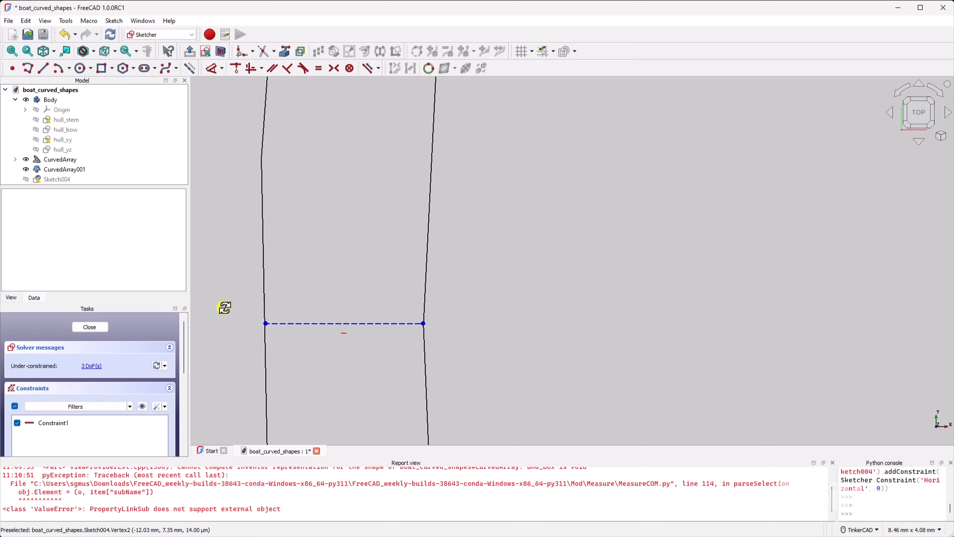
Step: Try to dimension the construction line's length across the rim
{"action": "key", "text": "d"}
{"action": "left_click", "coordinate": [326, 324]}
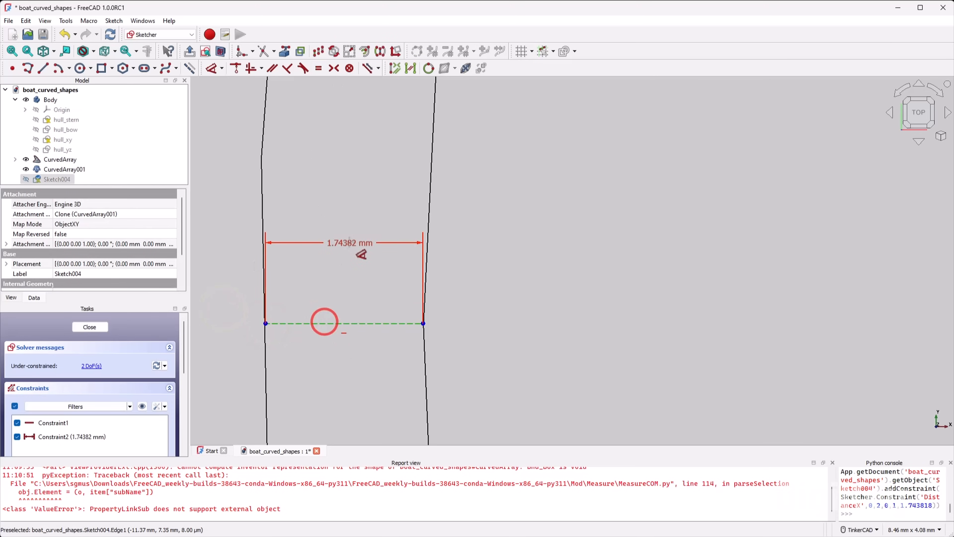
{"action": "left_click", "coordinate": [306, 239]}
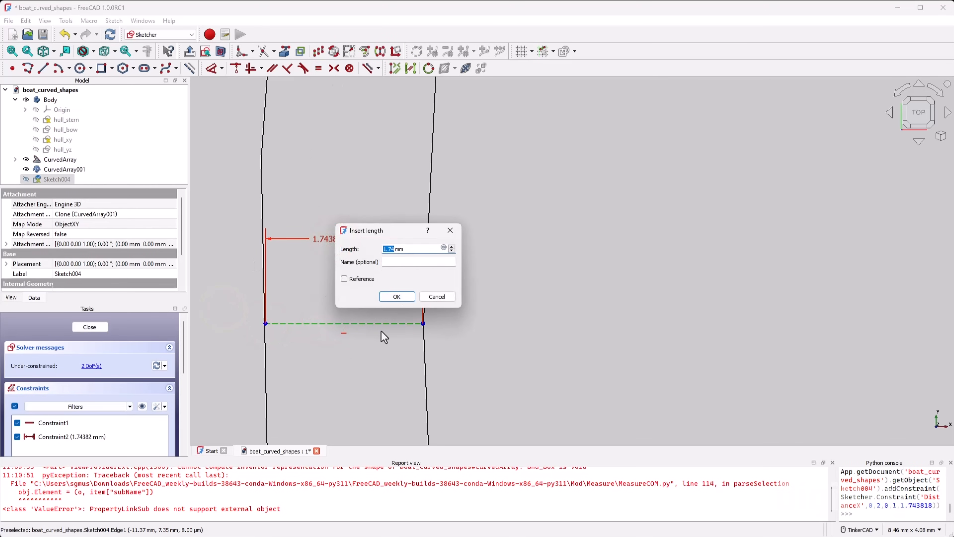
{"action": "left_click", "coordinate": [450, 296]}
{"action": "scroll", "coordinate": [362, 271], "scroll_direction": "down", "scroll_amount": 5}
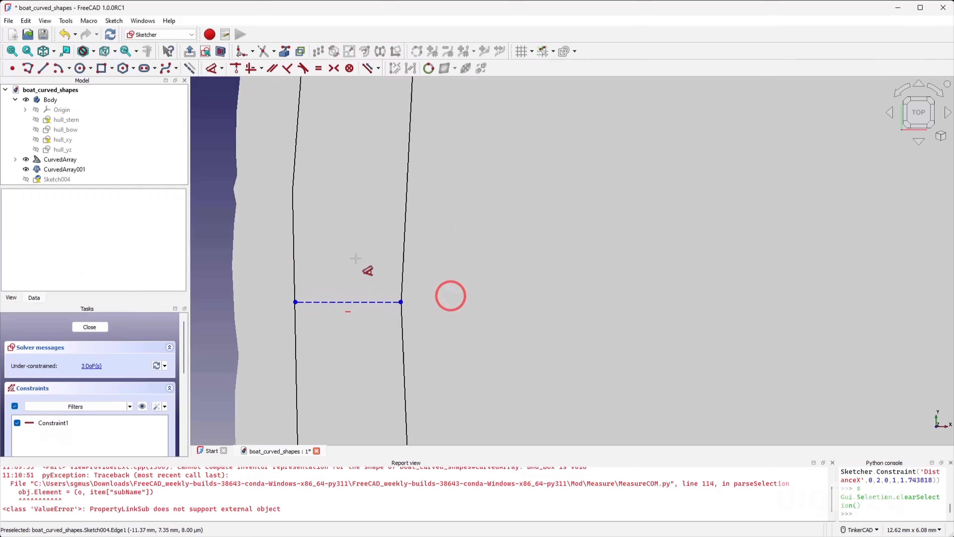
Step: Delete the construction line and remove its sketch from the document
{"action": "left_click", "coordinate": [362, 284]}
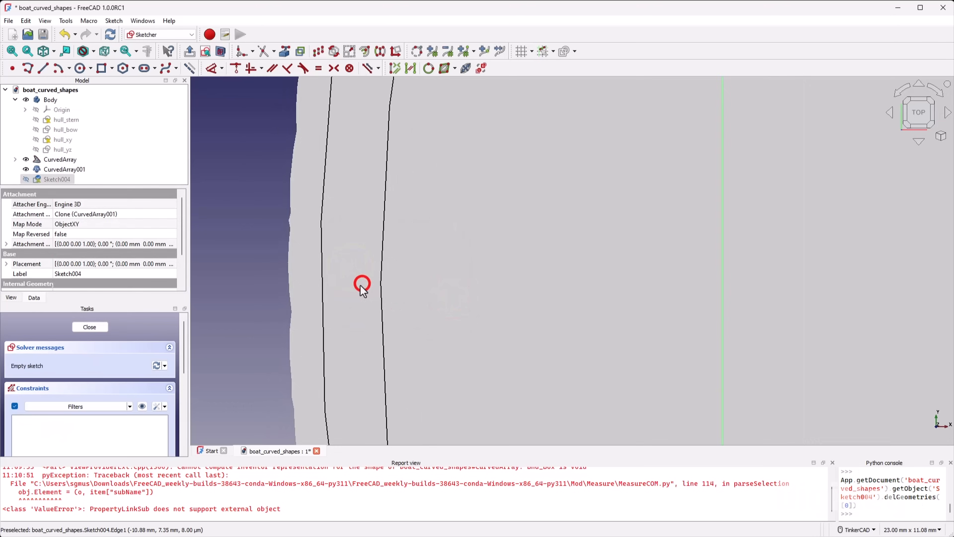
{"action": "key", "text": "Delete"}
{"action": "scroll", "coordinate": [366, 256], "scroll_direction": "down", "scroll_amount": 5}
{"action": "mouse_move", "coordinate": [494, 421]}
{"action": "right_mouse_down"}
{"action": "mouse_move", "coordinate": [577, 360]}
{"action": "mouse_move", "coordinate": [575, 348]}
{"action": "right_mouse_up"}
{"action": "scroll", "coordinate": [480, 286], "scroll_direction": "down", "scroll_amount": 3}
{"action": "scroll", "coordinate": [400, 361], "scroll_direction": "up", "scroll_amount": 3}
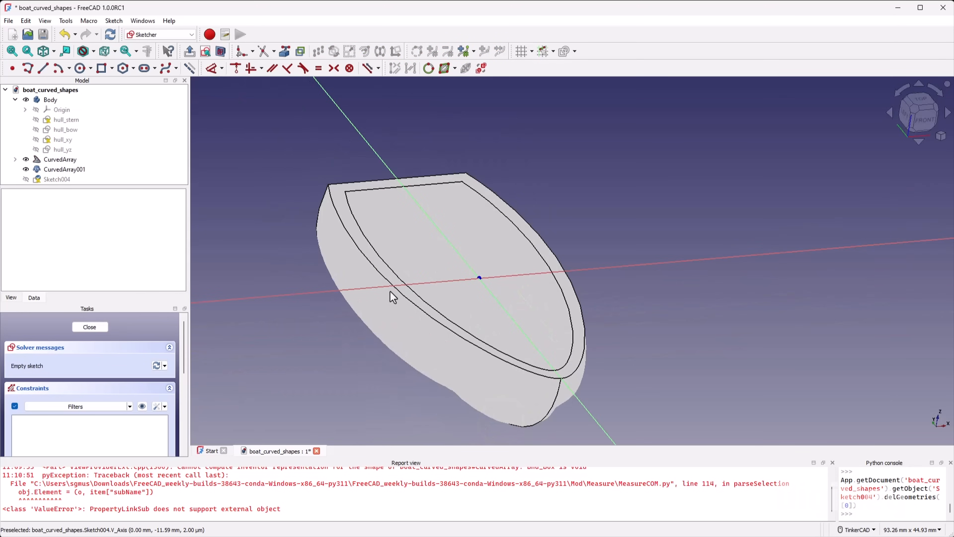
{"action": "left_click", "coordinate": [91, 327]}
{"action": "left_click", "coordinate": [68, 178]}
{"action": "key", "text": "Delete"}
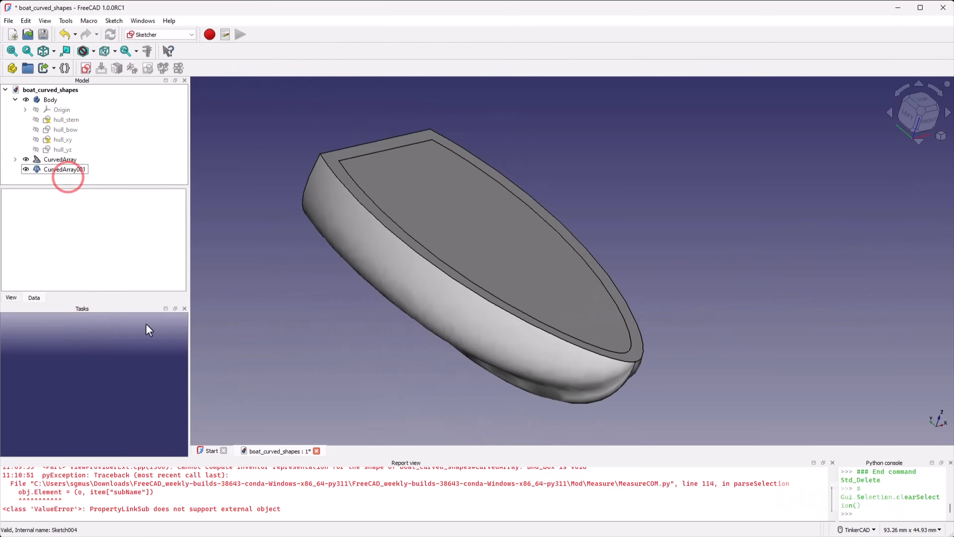
Step: Measure the distance between the clone's side edge and the outer hull's side edge in the top view
{"action": "left_click", "coordinate": [147, 50]}
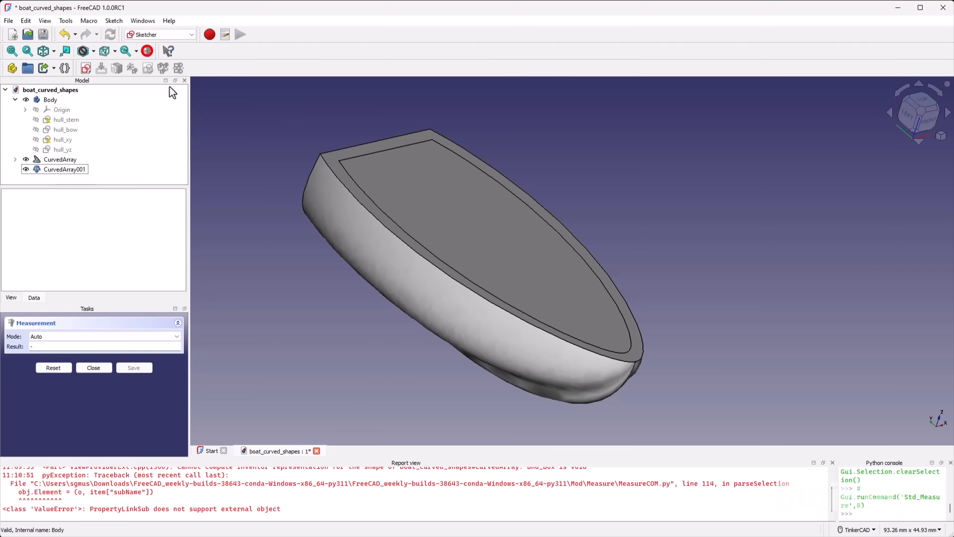
{"action": "scroll", "coordinate": [402, 258], "scroll_direction": "up", "scroll_amount": 3}
{"action": "left_click", "coordinate": [927, 104]}
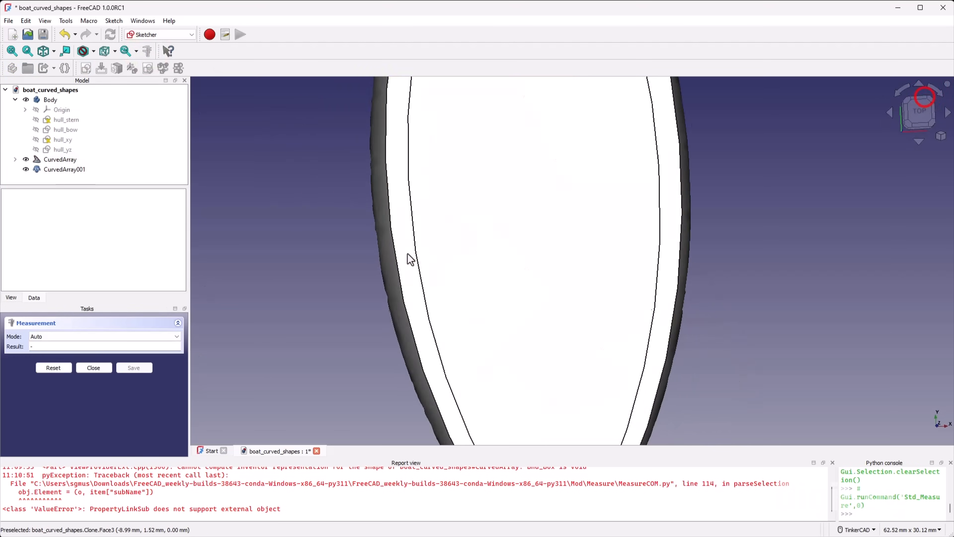
{"action": "scroll", "coordinate": [408, 196], "scroll_direction": "up", "scroll_amount": 5}
{"action": "left_click", "coordinate": [431, 210]}
{"action": "left_click", "coordinate": [344, 209]}
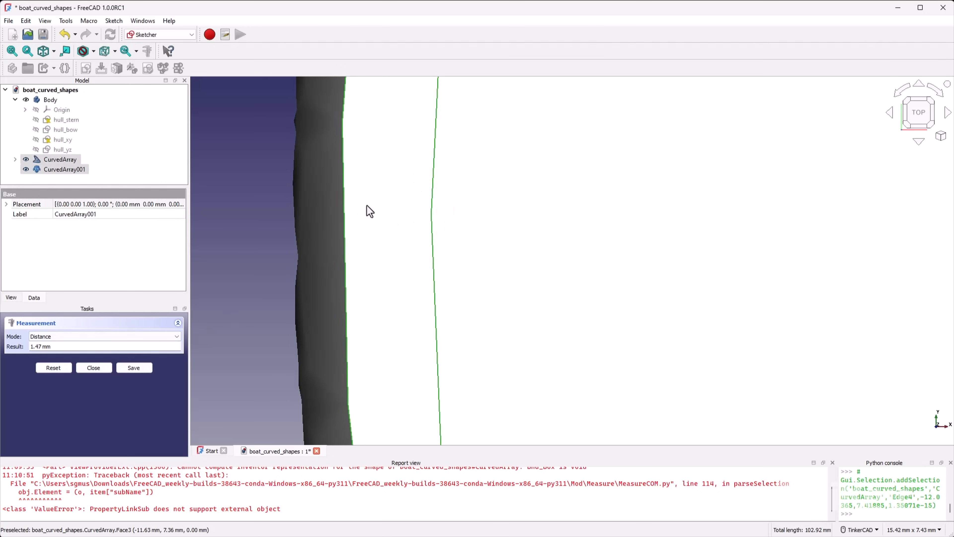
Step: Examine the gap between the clone and the outer hull along the side and at the bow, and end the measurement
{"action": "scroll", "coordinate": [357, 220], "scroll_direction": "down", "scroll_amount": 5}
{"action": "scroll", "coordinate": [356, 222], "scroll_direction": "up", "scroll_amount": 8}
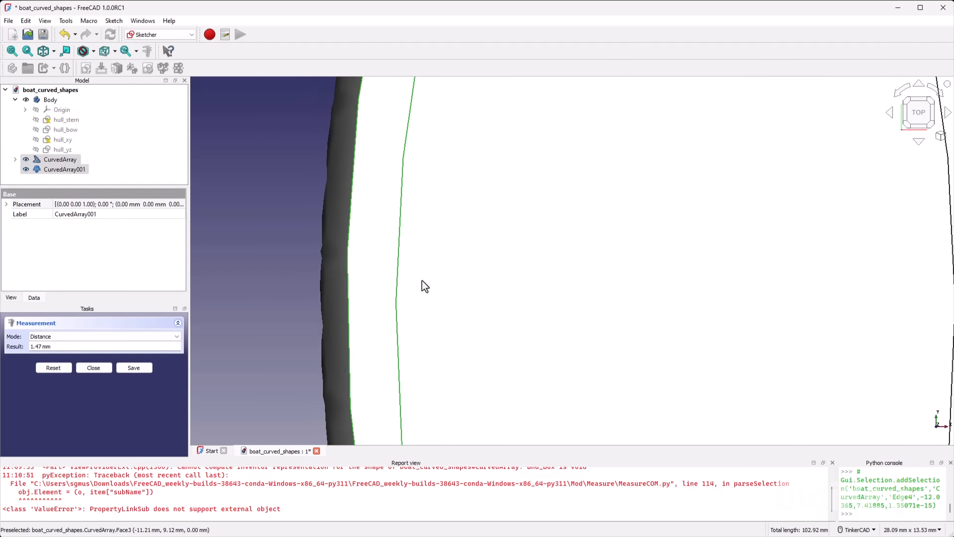
{"action": "scroll", "coordinate": [504, 282], "scroll_direction": "down", "scroll_amount": 10}
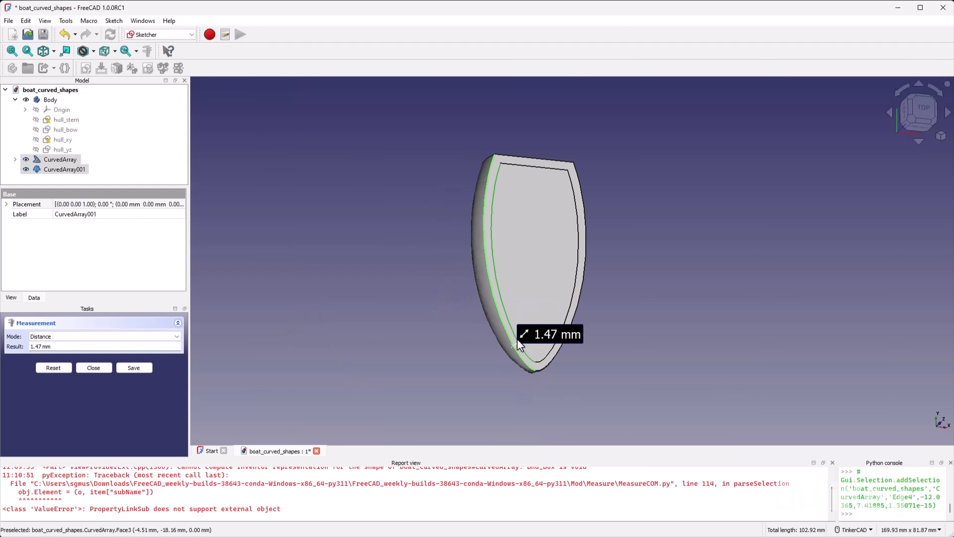
{"action": "scroll", "coordinate": [512, 362], "scroll_direction": "up", "scroll_amount": 4}
{"action": "scroll", "coordinate": [539, 334], "scroll_direction": "up", "scroll_amount": 4}
{"action": "right_click_drag", "start_coordinate": [535, 352], "coordinate": [533, 307]}
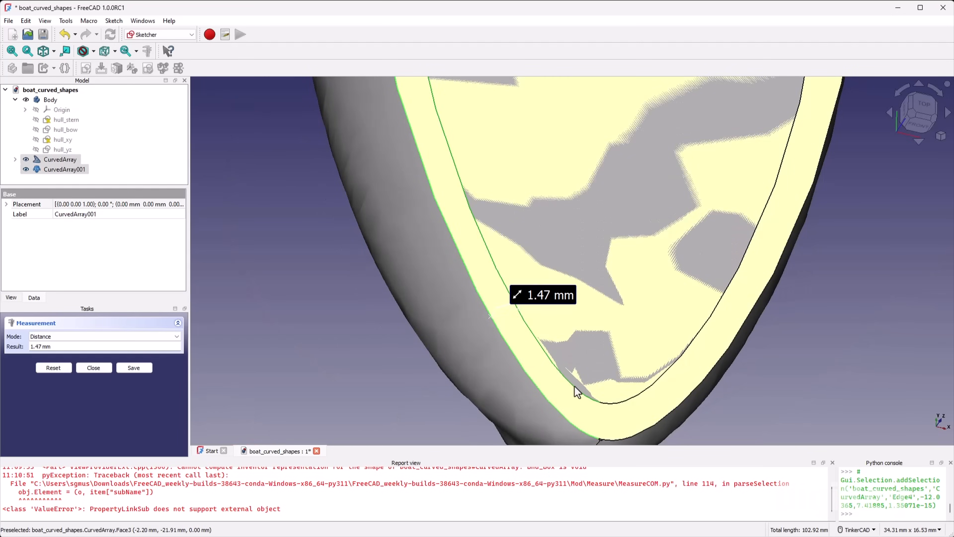
{"action": "scroll", "coordinate": [482, 323], "scroll_direction": "down", "scroll_amount": 4}
{"action": "scroll", "coordinate": [526, 162], "scroll_direction": "up", "scroll_amount": 1}
{"action": "left_click", "coordinate": [94, 368]}
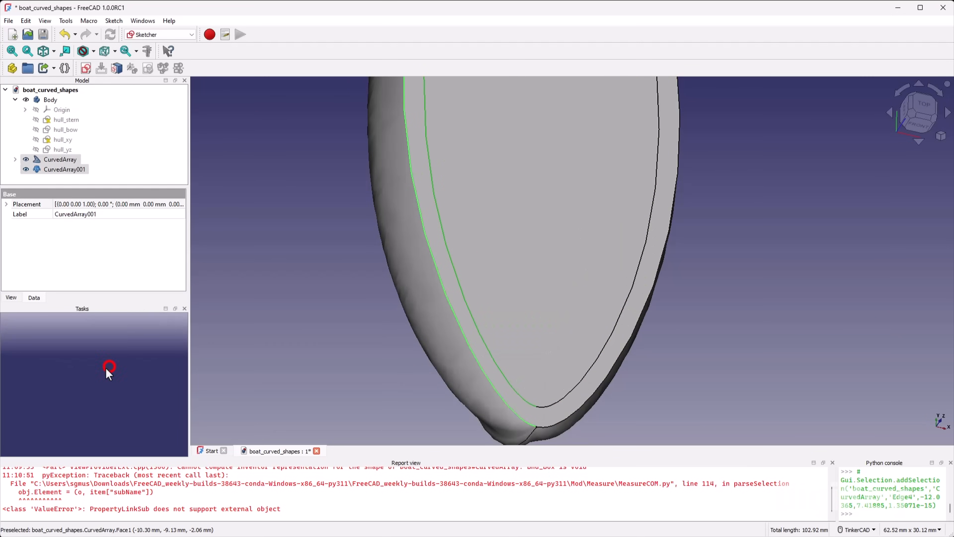
Step: Hide the original curved array to inspect the scaled clone on its own, and show the array again
{"action": "scroll", "coordinate": [281, 230], "scroll_direction": "down", "scroll_amount": 1}
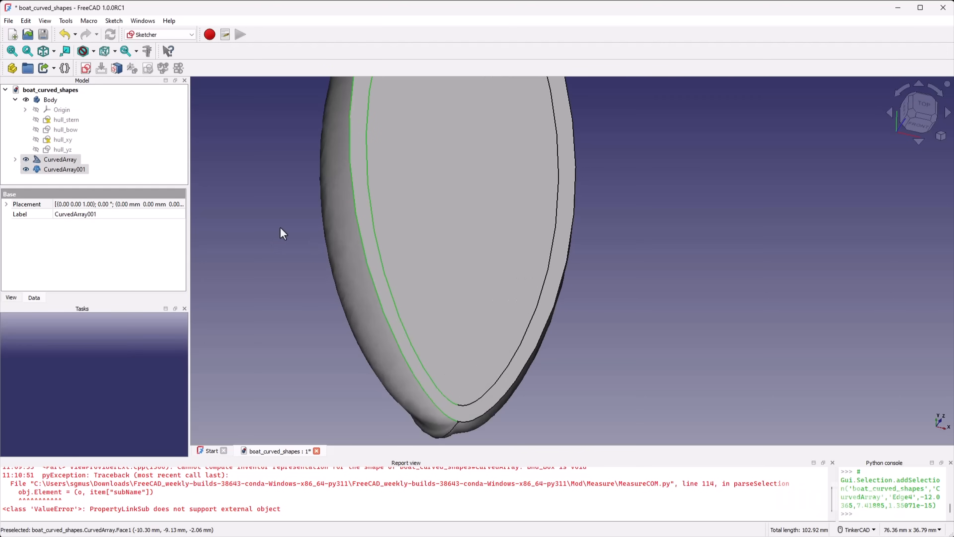
{"action": "left_click", "coordinate": [69, 159]}
{"action": "key", "text": "space"}
{"action": "scroll", "coordinate": [347, 402], "scroll_direction": "down", "scroll_amount": 3}
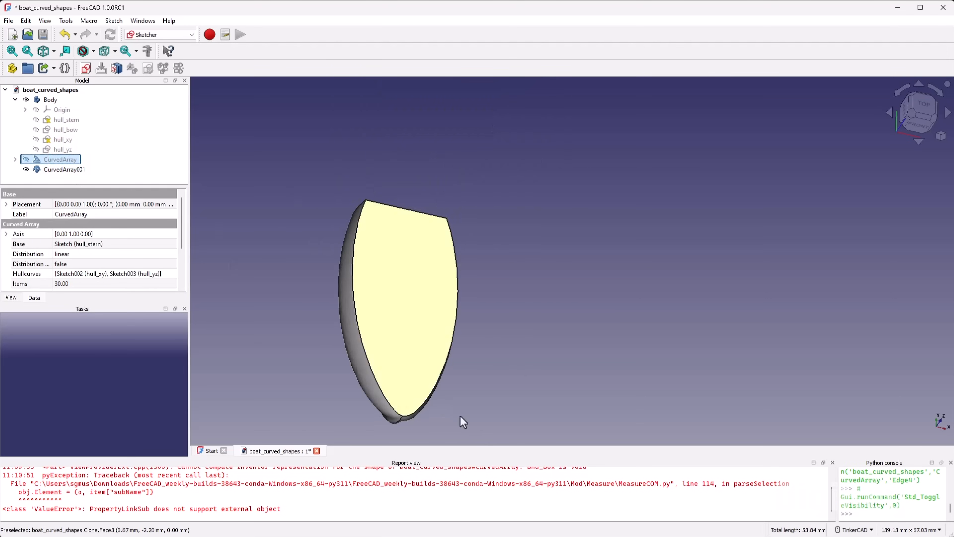
{"action": "right_click_drag", "start_coordinate": [470, 423], "coordinate": [580, 395]}
{"action": "scroll", "coordinate": [412, 361], "scroll_direction": "down", "scroll_amount": 4}
{"action": "scroll", "coordinate": [362, 403], "scroll_direction": "up", "scroll_amount": 5}
{"action": "left_click", "coordinate": [55, 170]}
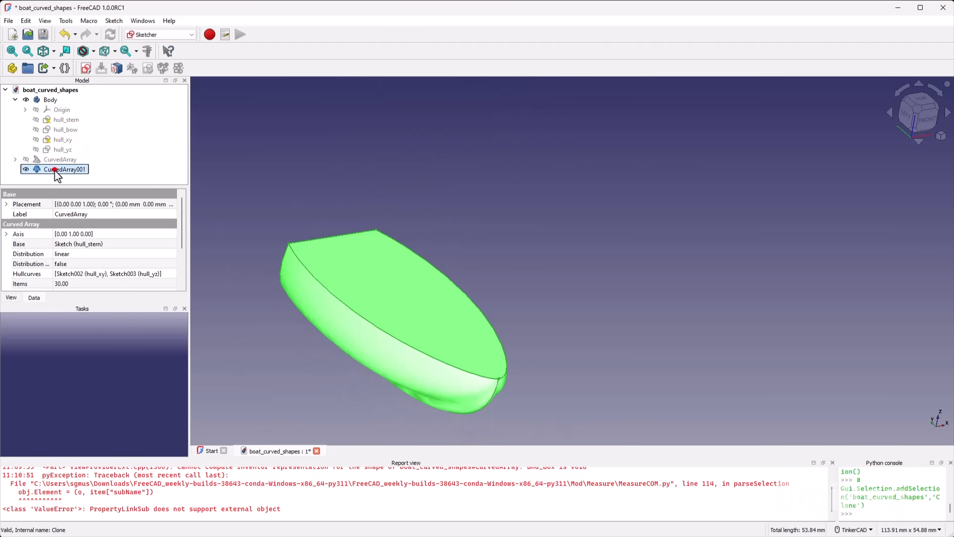
{"action": "left_click", "coordinate": [59, 159]}
{"action": "key", "text": "space"}
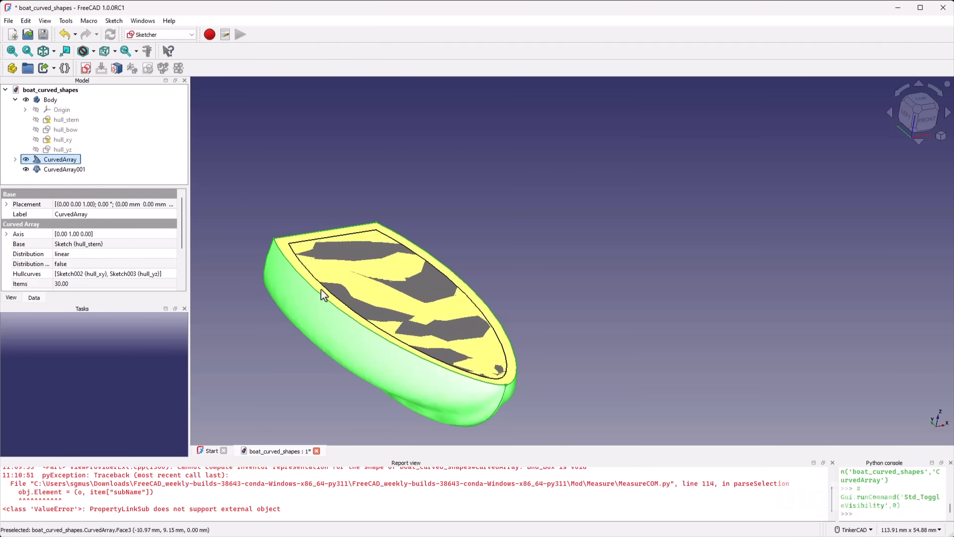
{"action": "scroll", "coordinate": [539, 319], "scroll_direction": "down", "scroll_amount": 3}
{"action": "scroll", "coordinate": [418, 361], "scroll_direction": "up", "scroll_amount": 3}
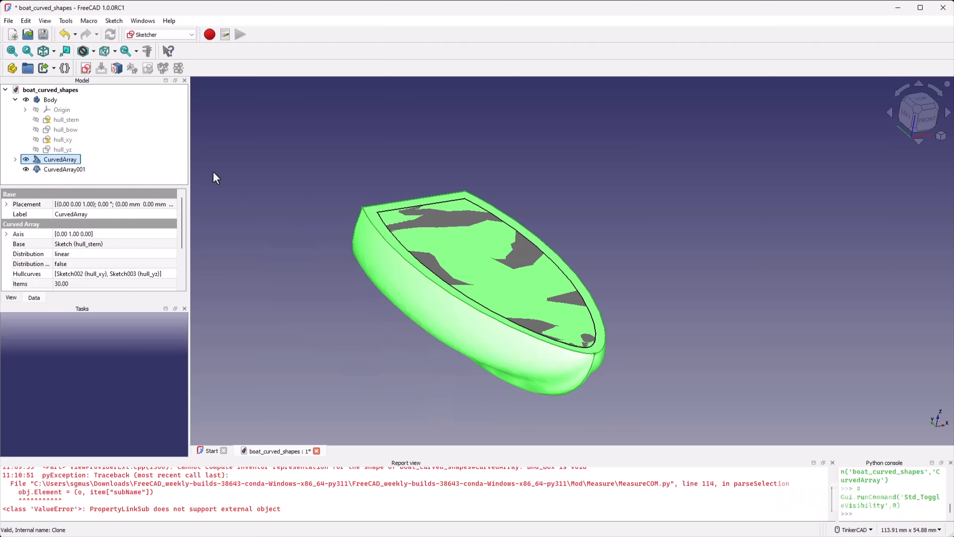
Step: Subtract the scaled clone from the curved array with a Cut in the Part workbench, and save the document
{"action": "left_click", "coordinate": [14, 100]}
{"action": "left_click", "coordinate": [49, 101]}
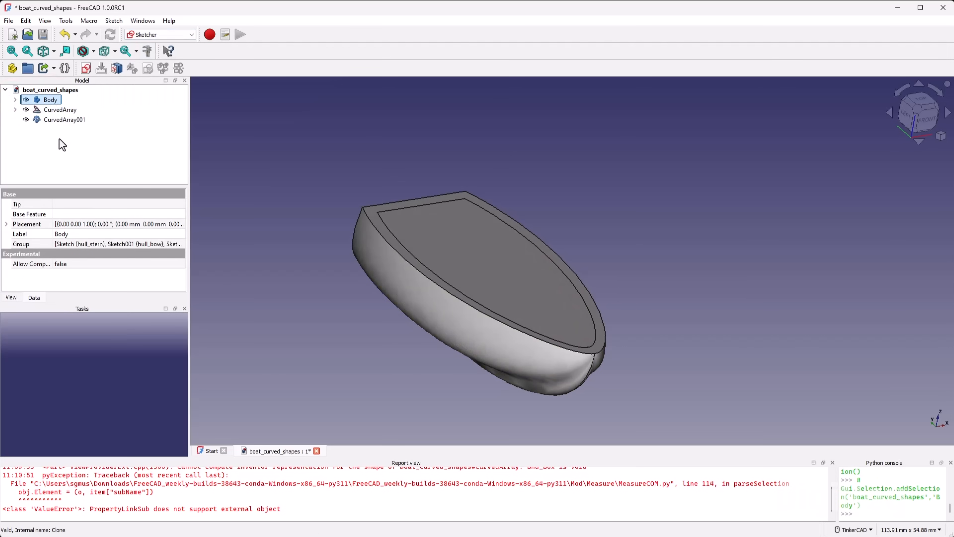
{"action": "left_click", "coordinate": [160, 35]}
{"action": "left_click", "coordinate": [156, 91]}
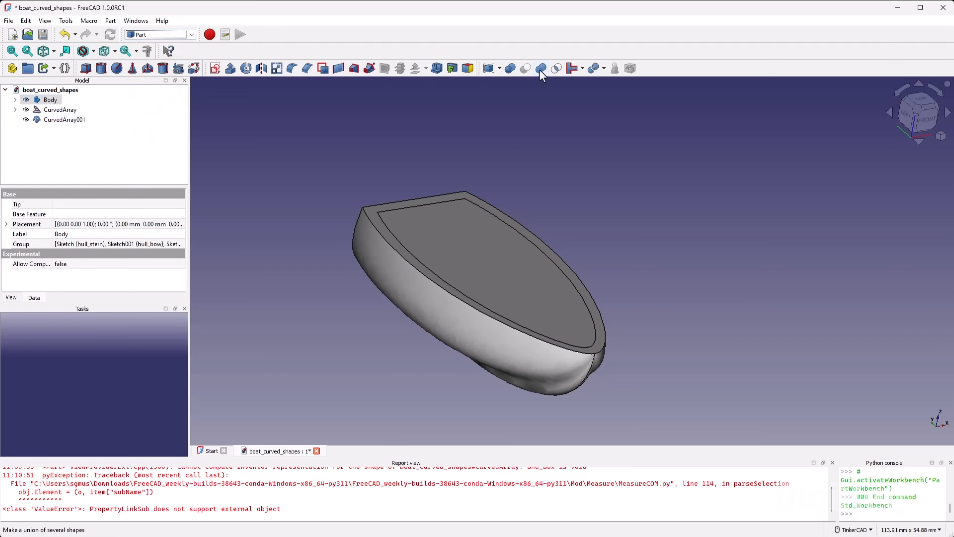
{"action": "left_click", "coordinate": [69, 109]}
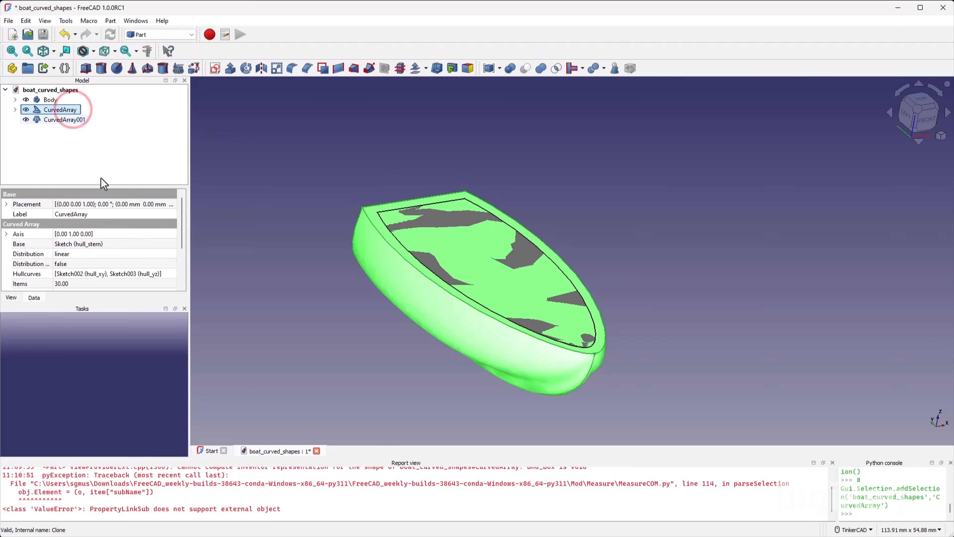
{"action": "left_click", "coordinate": [77, 120], "text": "ctrl"}
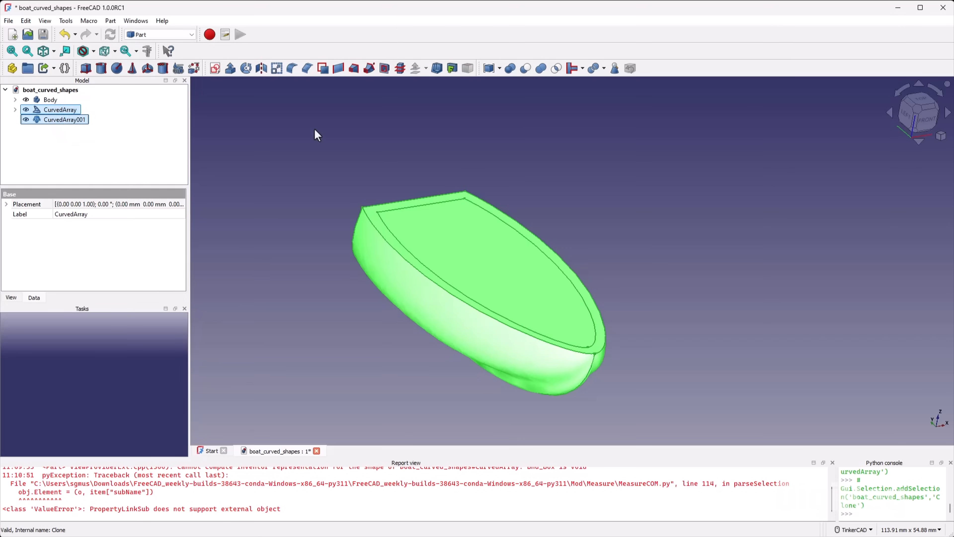
{"action": "left_click", "coordinate": [527, 69]}
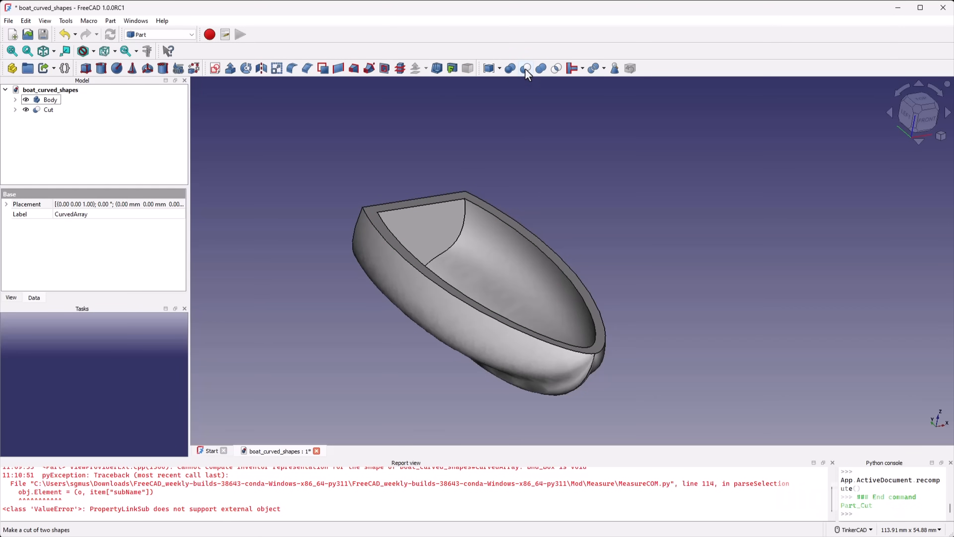
{"action": "mouse_move", "coordinate": [555, 284]}
{"action": "right_mouse_down"}
{"action": "mouse_move", "coordinate": [485, 273]}
{"action": "mouse_move", "coordinate": [372, 209]}
{"action": "mouse_move", "coordinate": [392, 265]}
{"action": "mouse_move", "coordinate": [467, 304]}
{"action": "mouse_move", "coordinate": [518, 277]}
{"action": "right_mouse_up"}
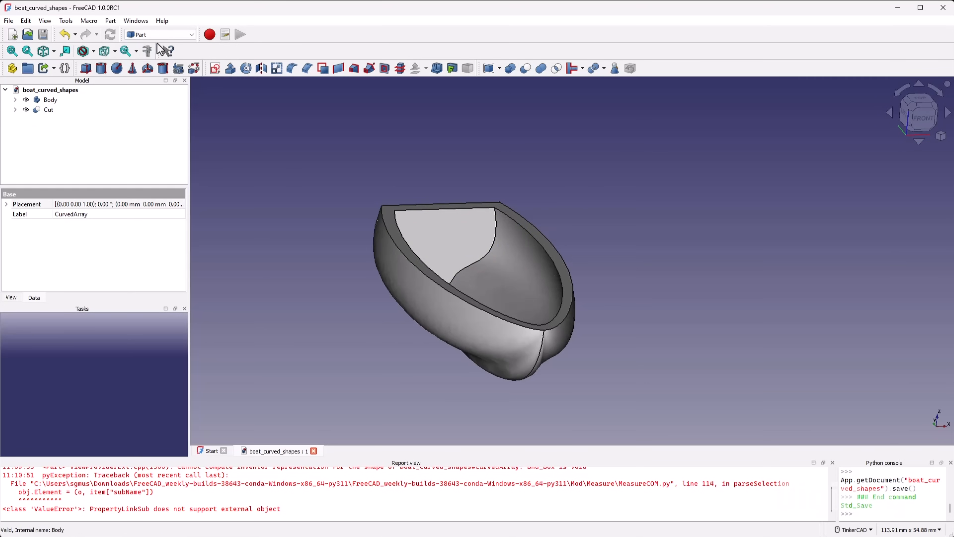
Step: Create a new body in Part Design, add the Cut to it as its base feature, and hide the original body
{"action": "left_click", "coordinate": [165, 35]}
{"action": "left_click", "coordinate": [160, 82]}
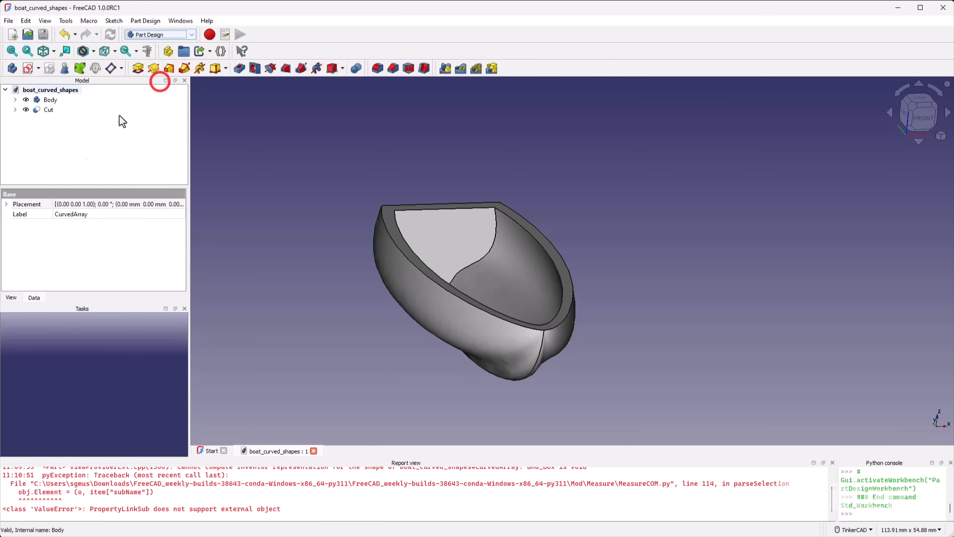
{"action": "left_click", "coordinate": [41, 113]}
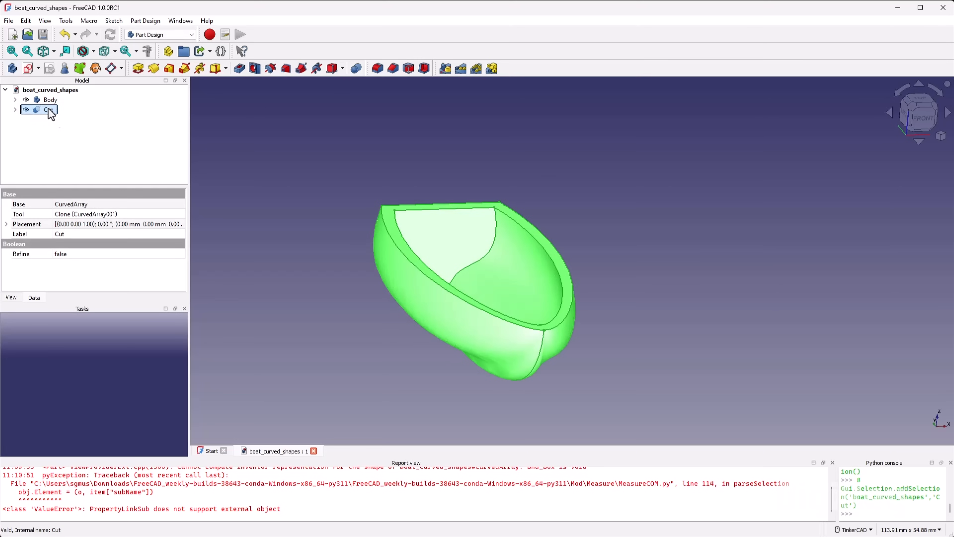
{"action": "left_click", "coordinate": [253, 134]}
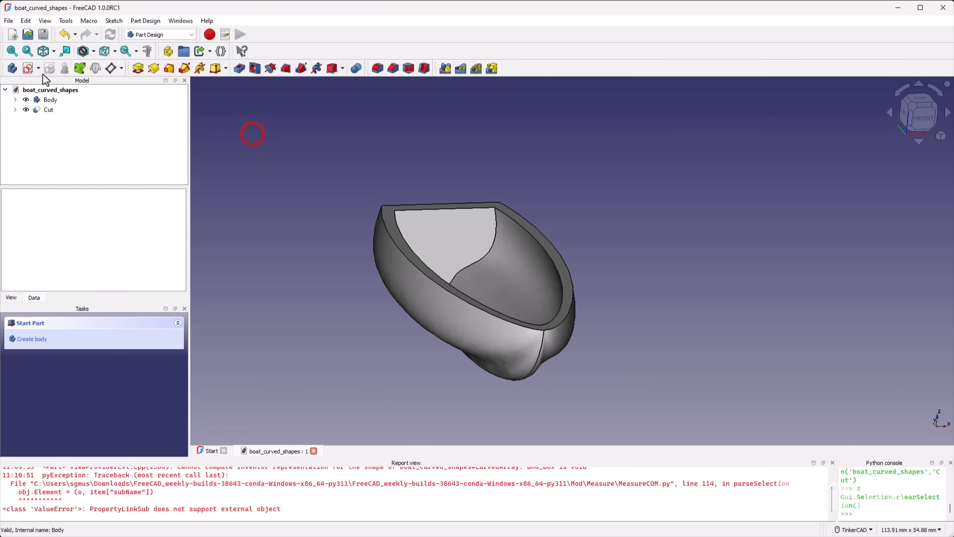
{"action": "left_click", "coordinate": [10, 70]}
{"action": "left_click_drag", "start_coordinate": [48, 110], "coordinate": [63, 124]}
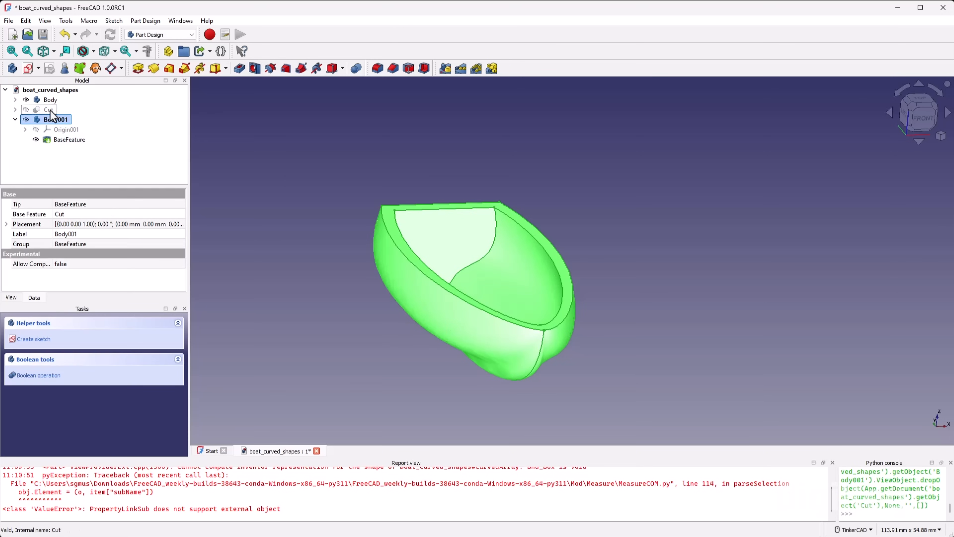
{"action": "left_click", "coordinate": [25, 99]}
{"action": "left_click", "coordinate": [353, 167]}
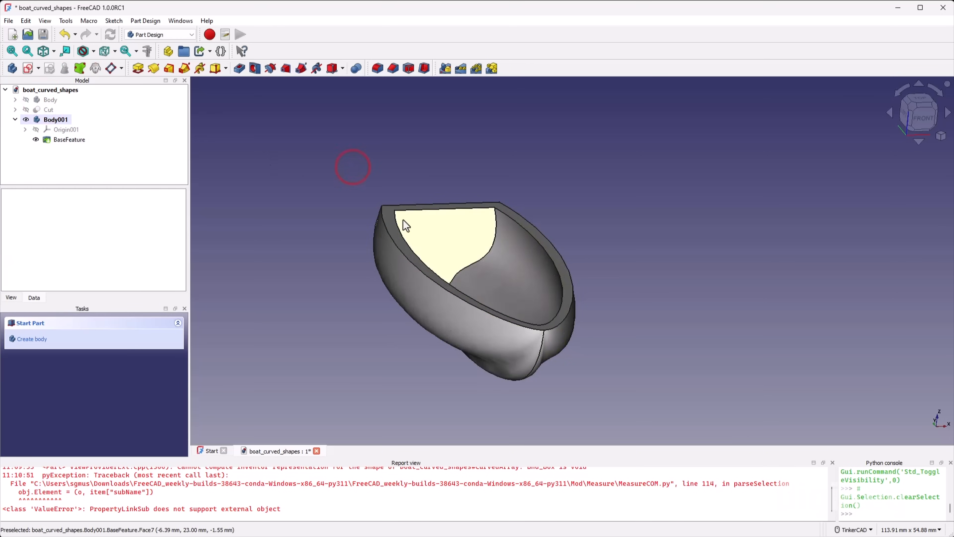
Step: Sketch a small circle at a stern corner of the hull's flat rim face and pad it
{"action": "left_click", "coordinate": [389, 213]}
{"action": "left_click", "coordinate": [35, 72]}
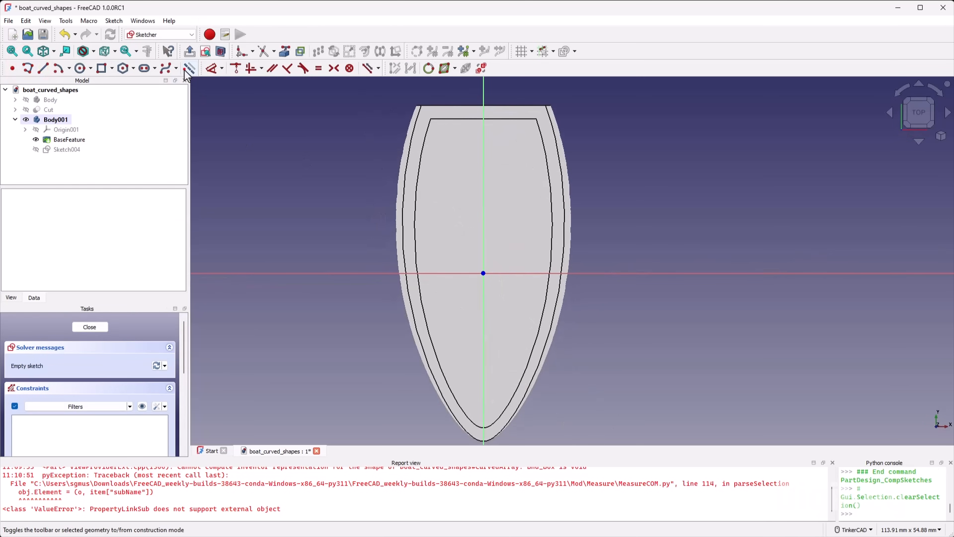
{"action": "left_click", "coordinate": [83, 68]}
{"action": "left_click", "coordinate": [422, 108]}
{"action": "left_click", "coordinate": [429, 114]}
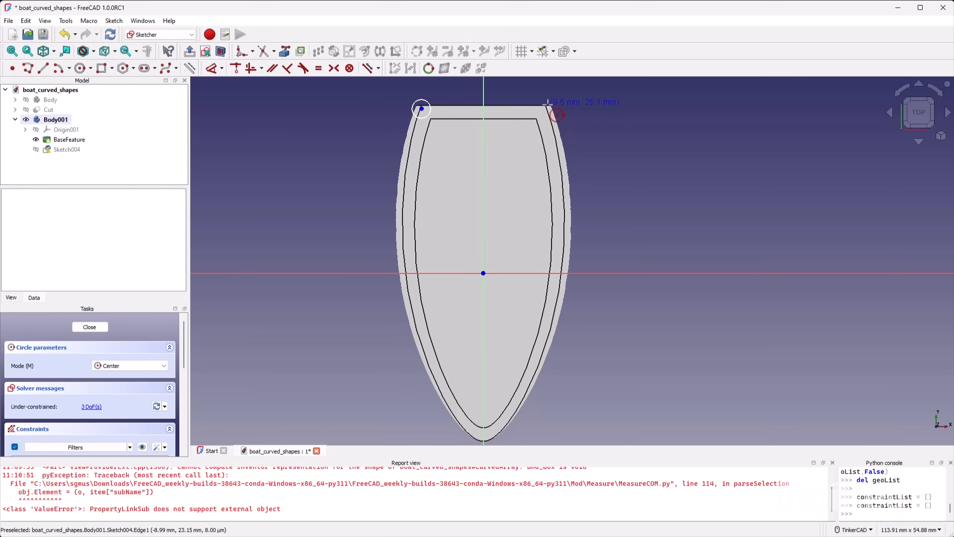
{"action": "left_click", "coordinate": [92, 326]}
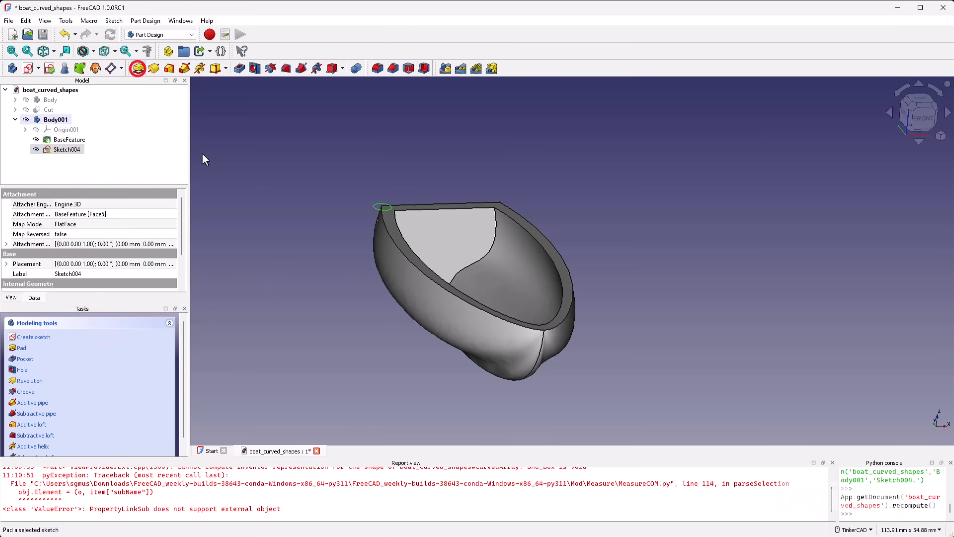
{"action": "left_click", "coordinate": [137, 68]}
{"action": "right_click_drag", "start_coordinate": [431, 291], "coordinate": [422, 273]}
Step: Delete the pad at the stern corner together with its circle sketch
{"action": "left_click", "coordinate": [56, 149]}
{"action": "key", "text": "Delete"}
{"action": "left_click", "coordinate": [110, 327]}
{"action": "left_click", "coordinate": [61, 149]}
{"action": "key", "text": "Delete"}
Step: Save the document and export the new hull body to Downloads as the STL mesh boat_curved_shapes-Body001.stl
{"action": "mouse_move", "coordinate": [319, 265]}
{"action": "right_mouse_down"}
{"action": "mouse_move", "coordinate": [513, 300]}
{"action": "mouse_move", "coordinate": [510, 317]}
{"action": "mouse_move", "coordinate": [499, 316]}
{"action": "right_mouse_up"}
{"action": "scroll", "coordinate": [498, 316], "scroll_direction": "up", "scroll_amount": 3}
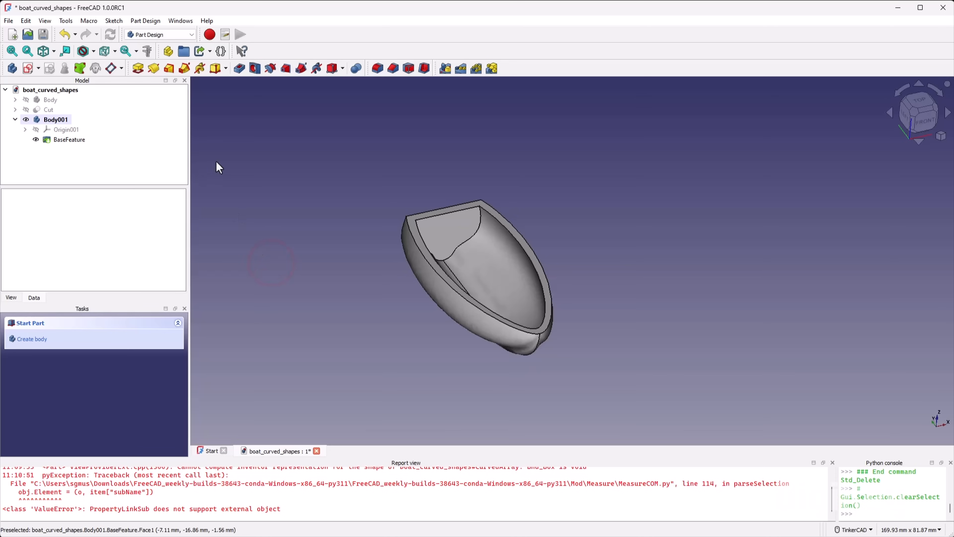
{"action": "key", "text": "ctrl+s"}
{"action": "left_click", "coordinate": [12, 20]}
{"action": "left_click", "coordinate": [12, 20]}
{"action": "left_click", "coordinate": [55, 120]}
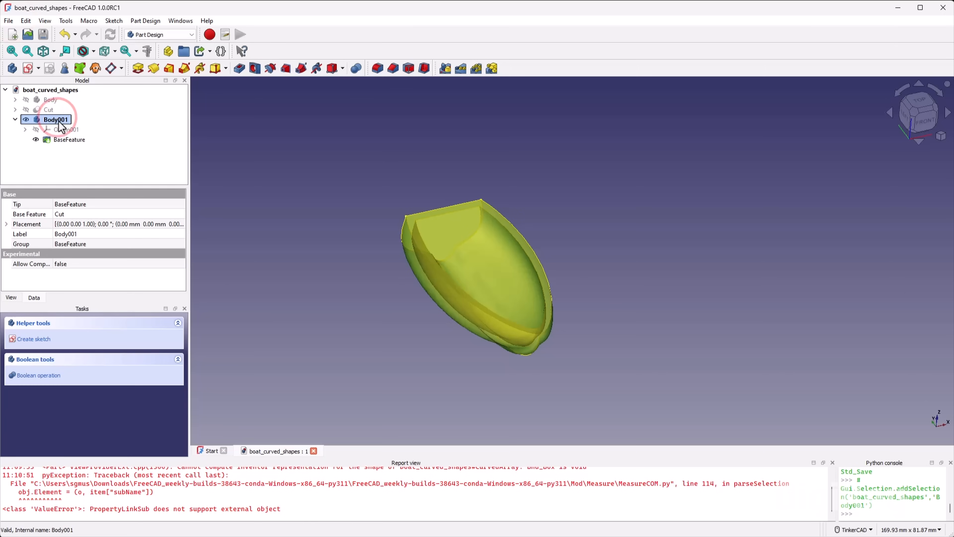
{"action": "left_click", "coordinate": [9, 21]}
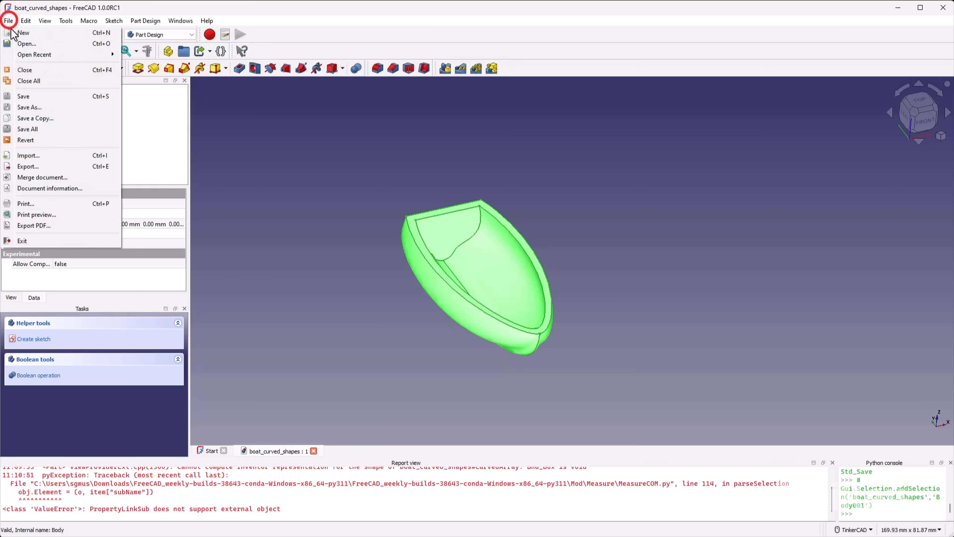
{"action": "left_click", "coordinate": [47, 166]}
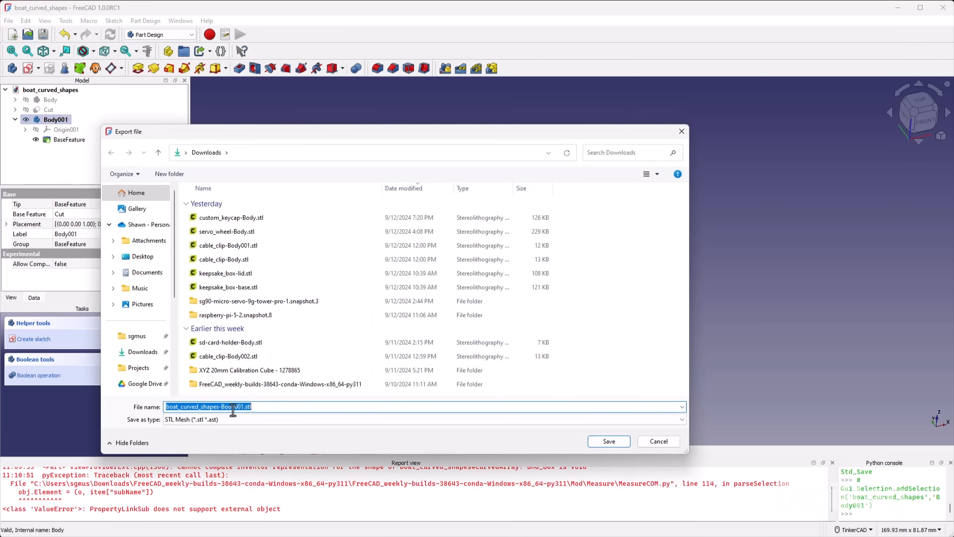
{"action": "left_click", "coordinate": [604, 440]}
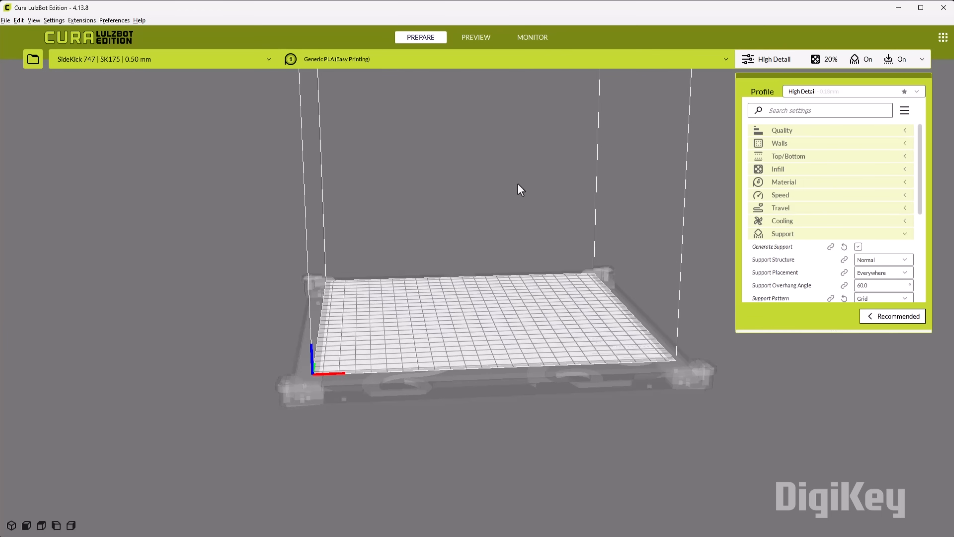
Step: Switch to Cura LulzBot Edition and load boat_curved_shapes-Body001.stl from Downloads onto the build plate
{"action": "left_click", "coordinate": [36, 60]}
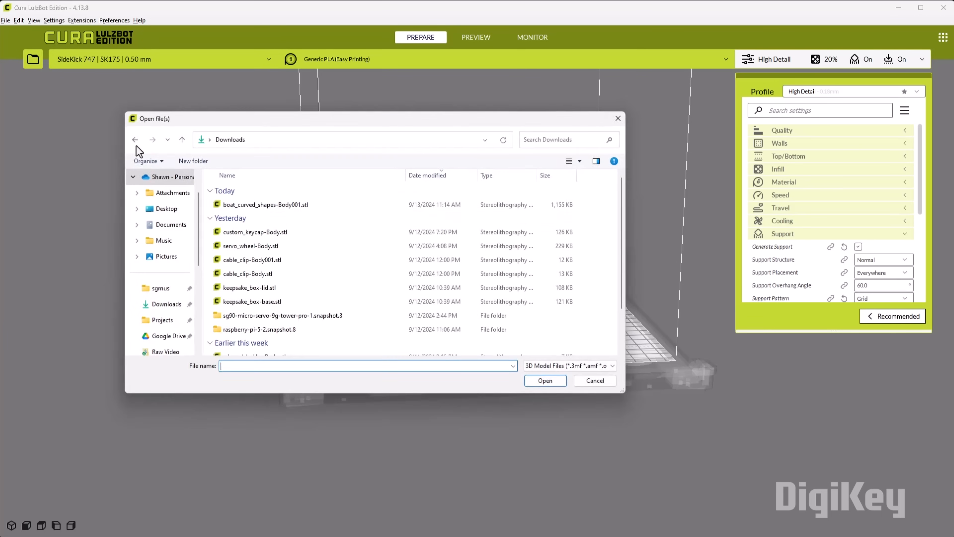
{"action": "double_click", "coordinate": [302, 205]}
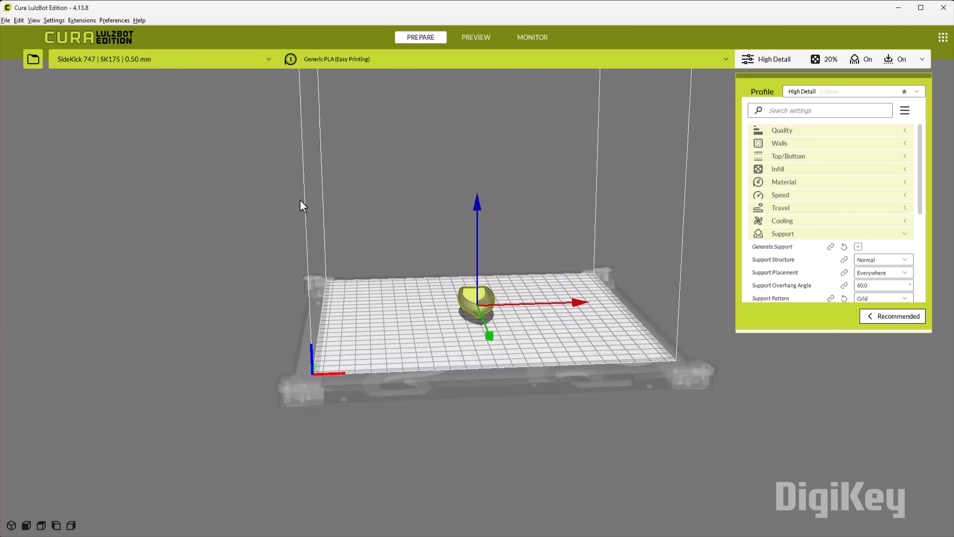
{"action": "scroll", "coordinate": [546, 317], "scroll_direction": "up", "scroll_amount": 4}
{"action": "right_click_drag", "start_coordinate": [493, 382], "coordinate": [542, 305]}
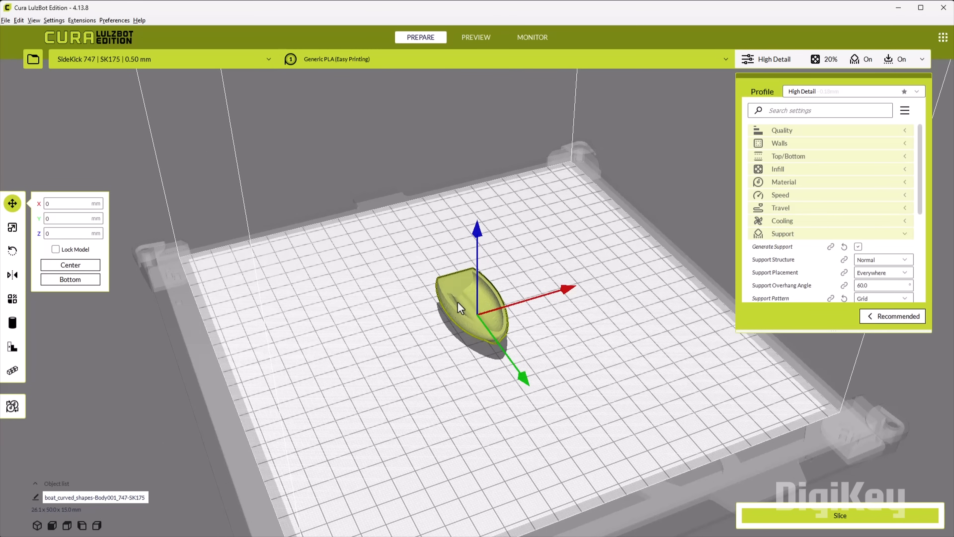
Step: Rotate the boat 180 degrees about the Y axis so its open rim faces the build plate, and inspect its underside
{"action": "left_click", "coordinate": [12, 250]}
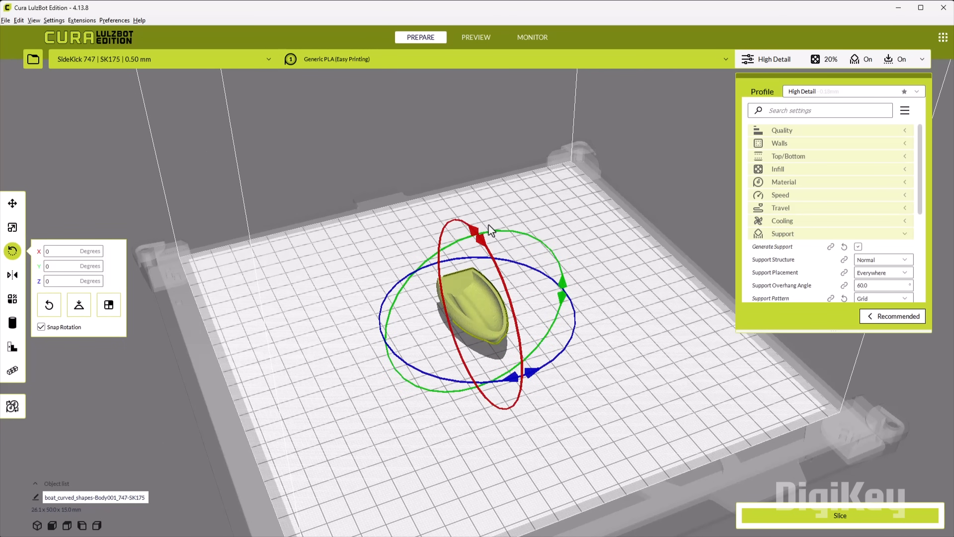
{"action": "left_click_drag", "start_coordinate": [562, 298], "coordinate": [449, 187]}
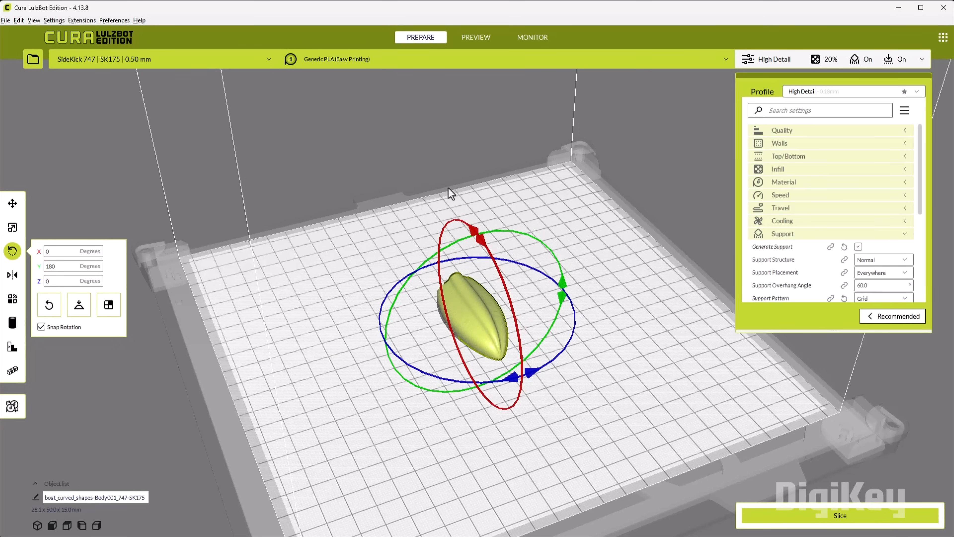
{"action": "right_click_drag", "start_coordinate": [481, 413], "coordinate": [472, 284]}
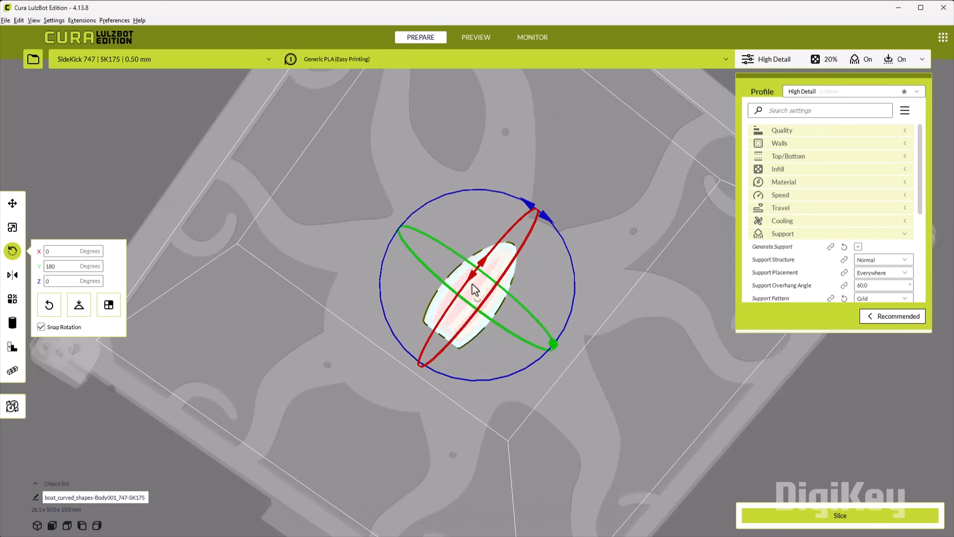
{"action": "right_click_drag", "start_coordinate": [499, 315], "coordinate": [817, 274]}
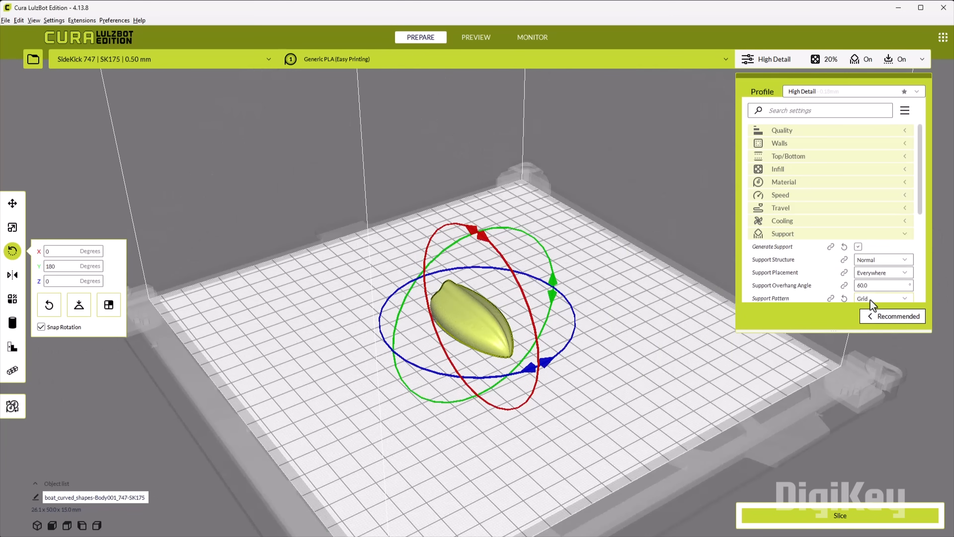
Step: Slice the boat and save the G-code to Downloads as boat_curved_shapes-Body001_747-SK175.gcode
{"action": "left_click", "coordinate": [803, 525]}
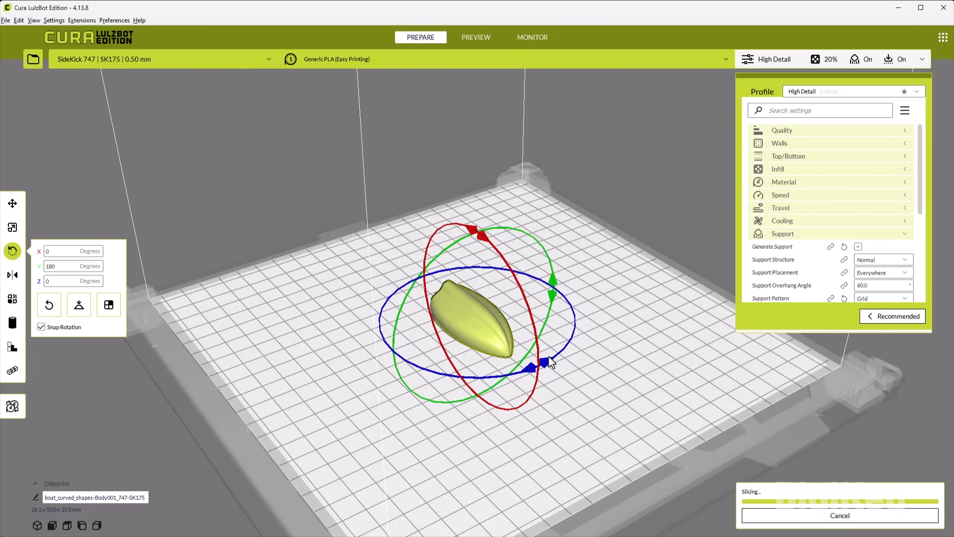
{"action": "scroll", "coordinate": [498, 352], "scroll_direction": "up", "scroll_amount": 5}
{"action": "right_click_drag", "start_coordinate": [499, 393], "coordinate": [457, 360]}
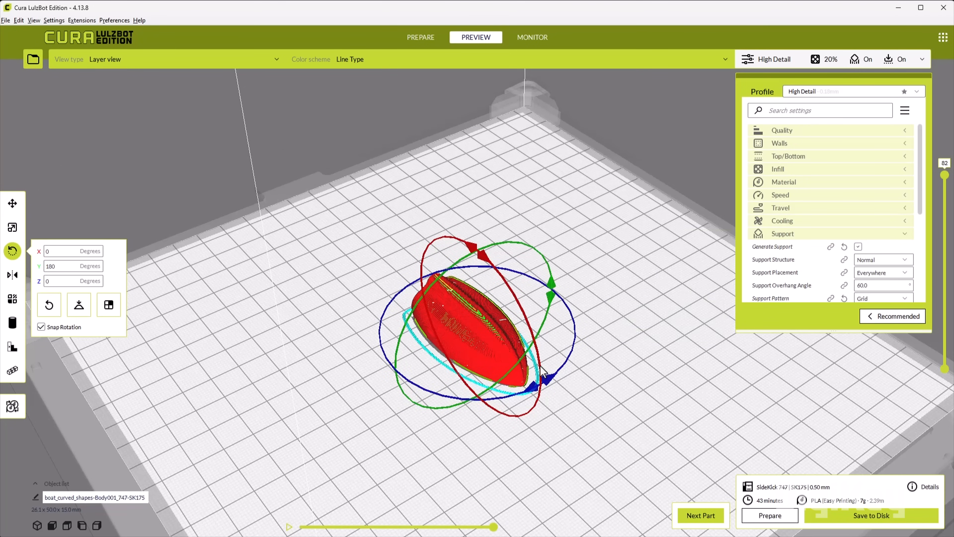
{"action": "left_click", "coordinate": [877, 513]}
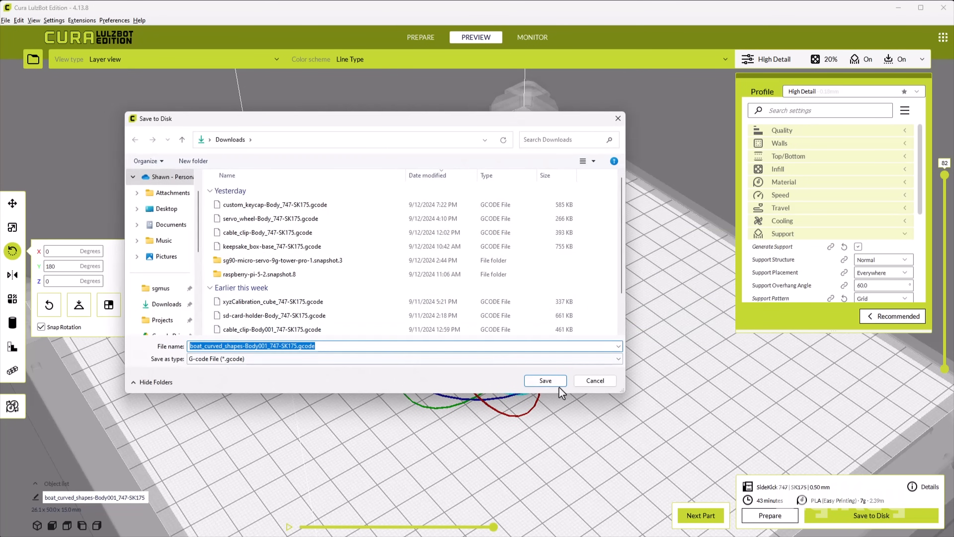
{"action": "left_click", "coordinate": [552, 379]}
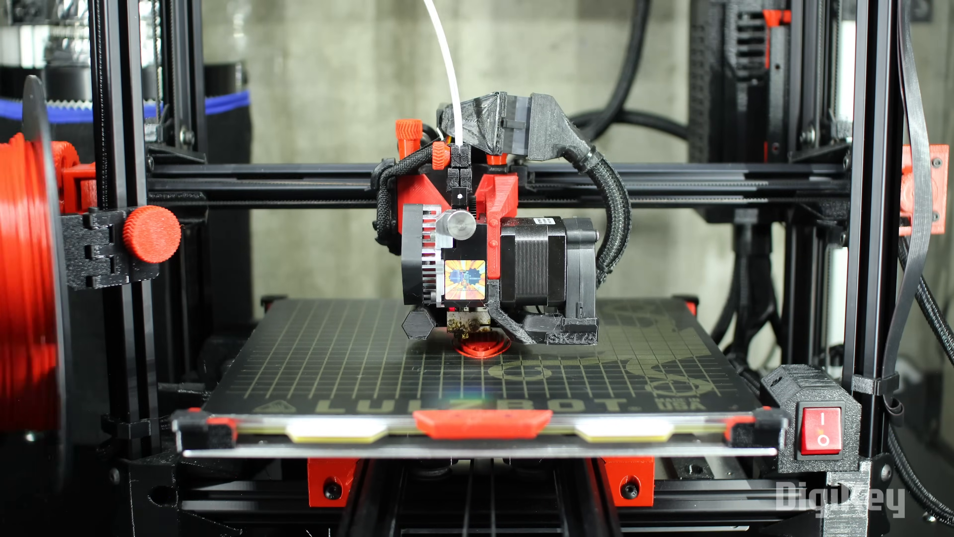